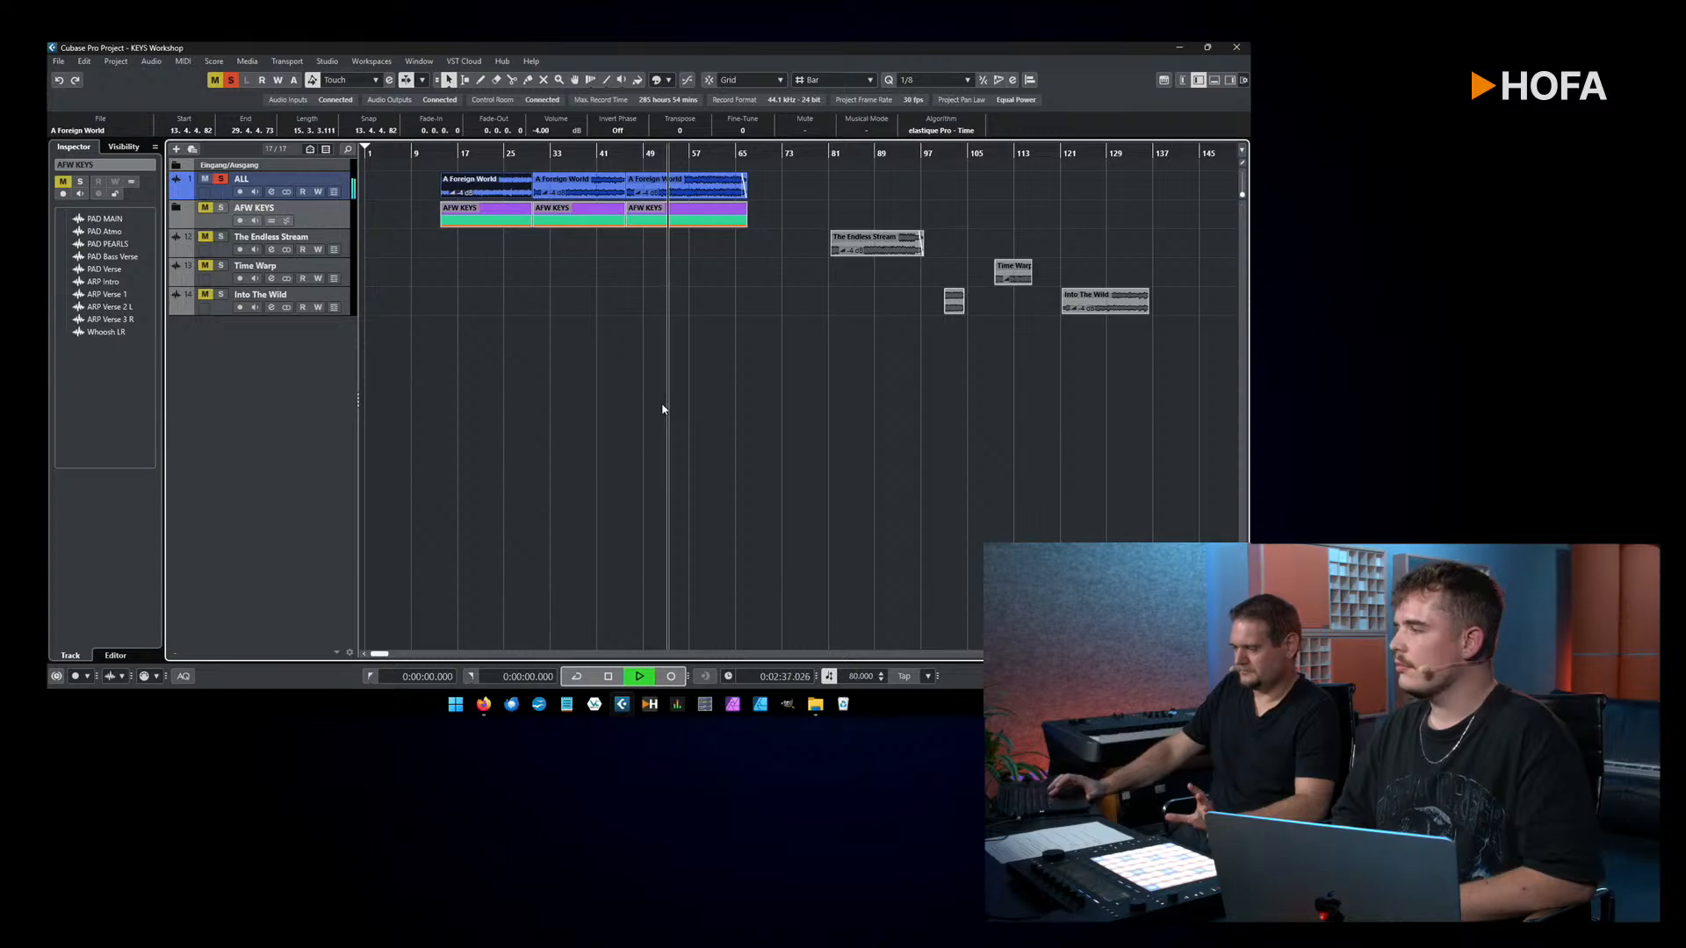
Step: Stop playback and move the project cursor to the start of the selected A Foreign World audio event
{"action": "key", "text": "space"}
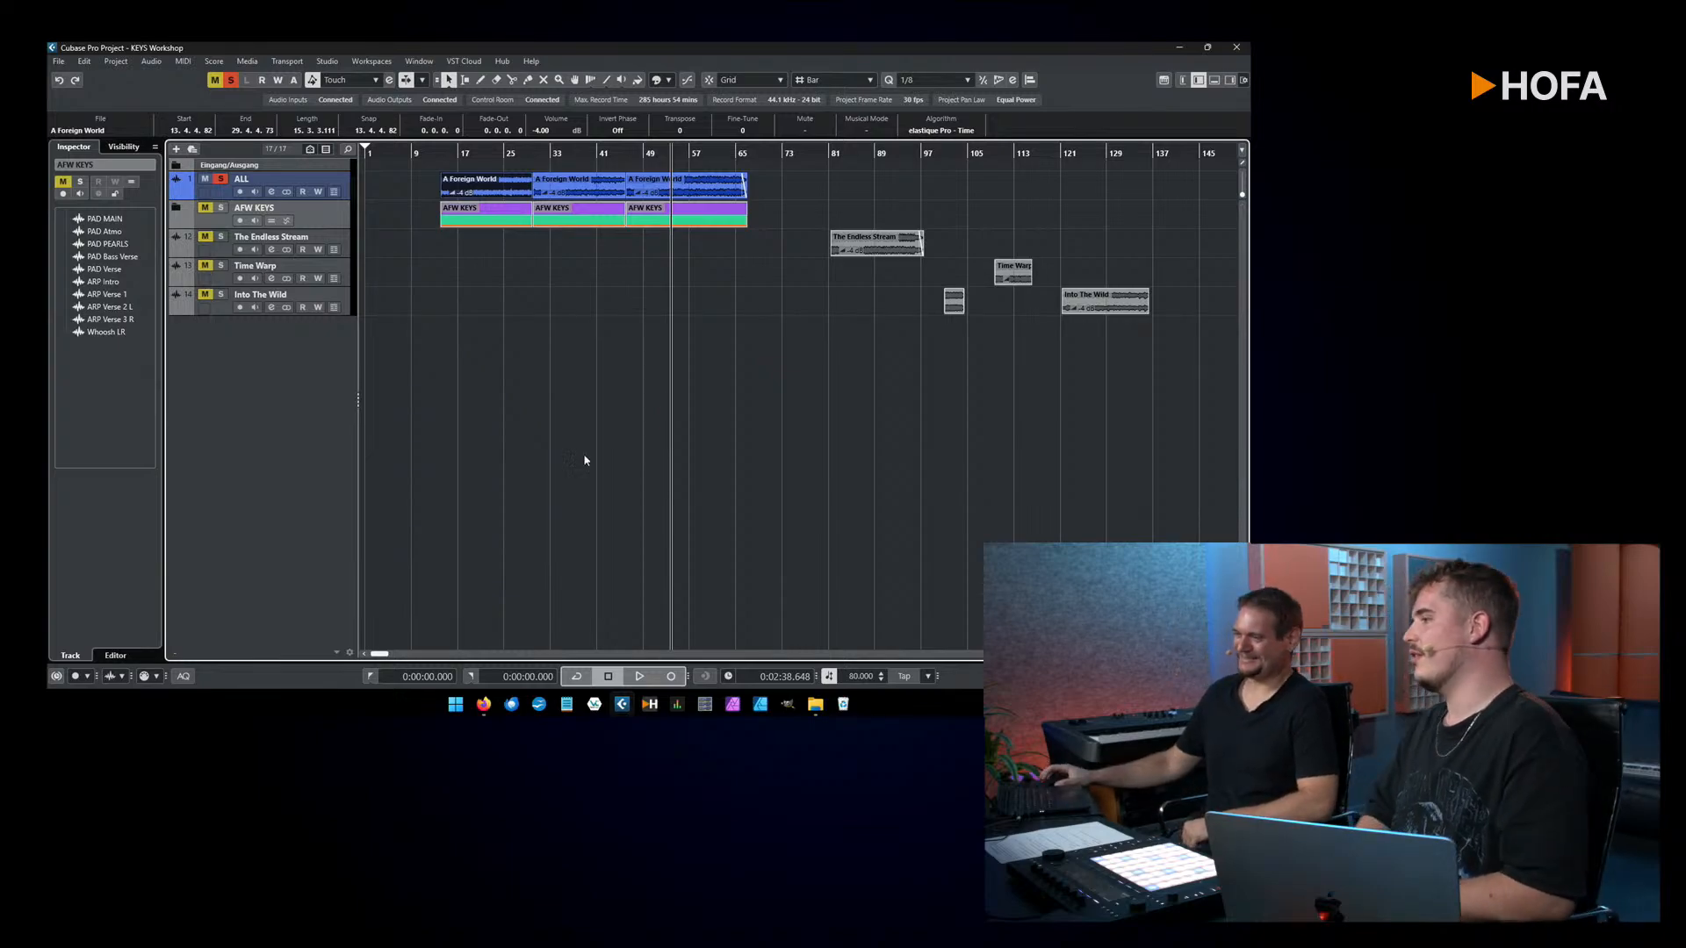
{"action": "key", "text": "l"}
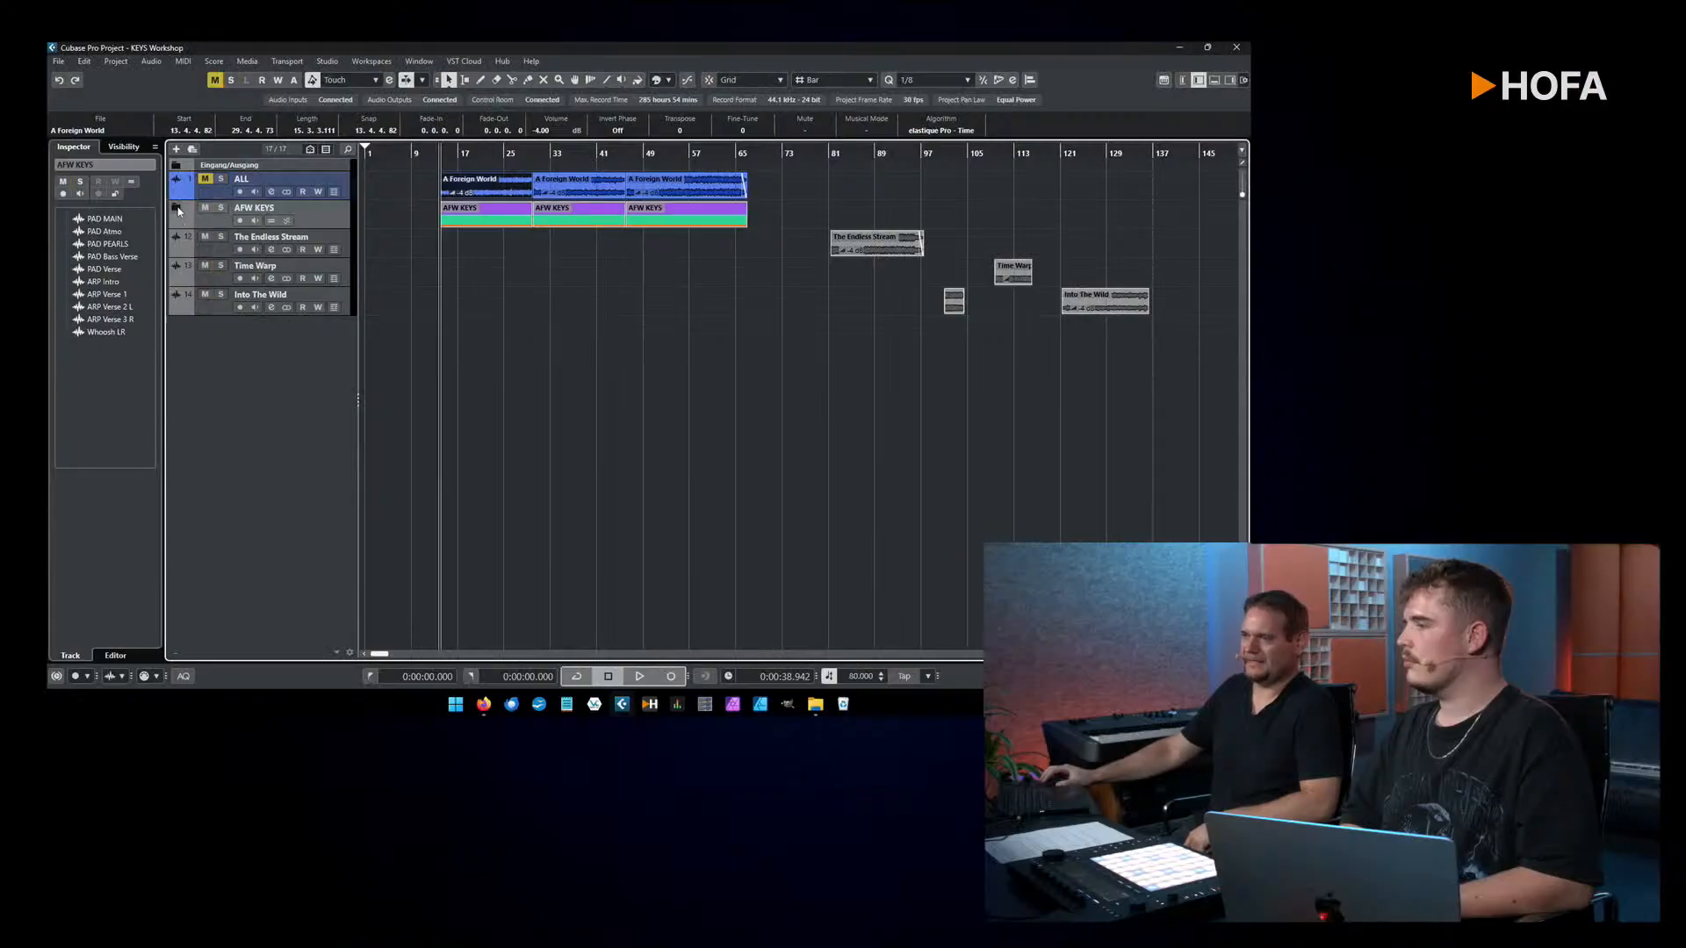
Step: Solo the PAD MAIN track inside the AFW KEYS folder and play a short passage of it from around bar 17
{"action": "left_click", "coordinate": [177, 210]}
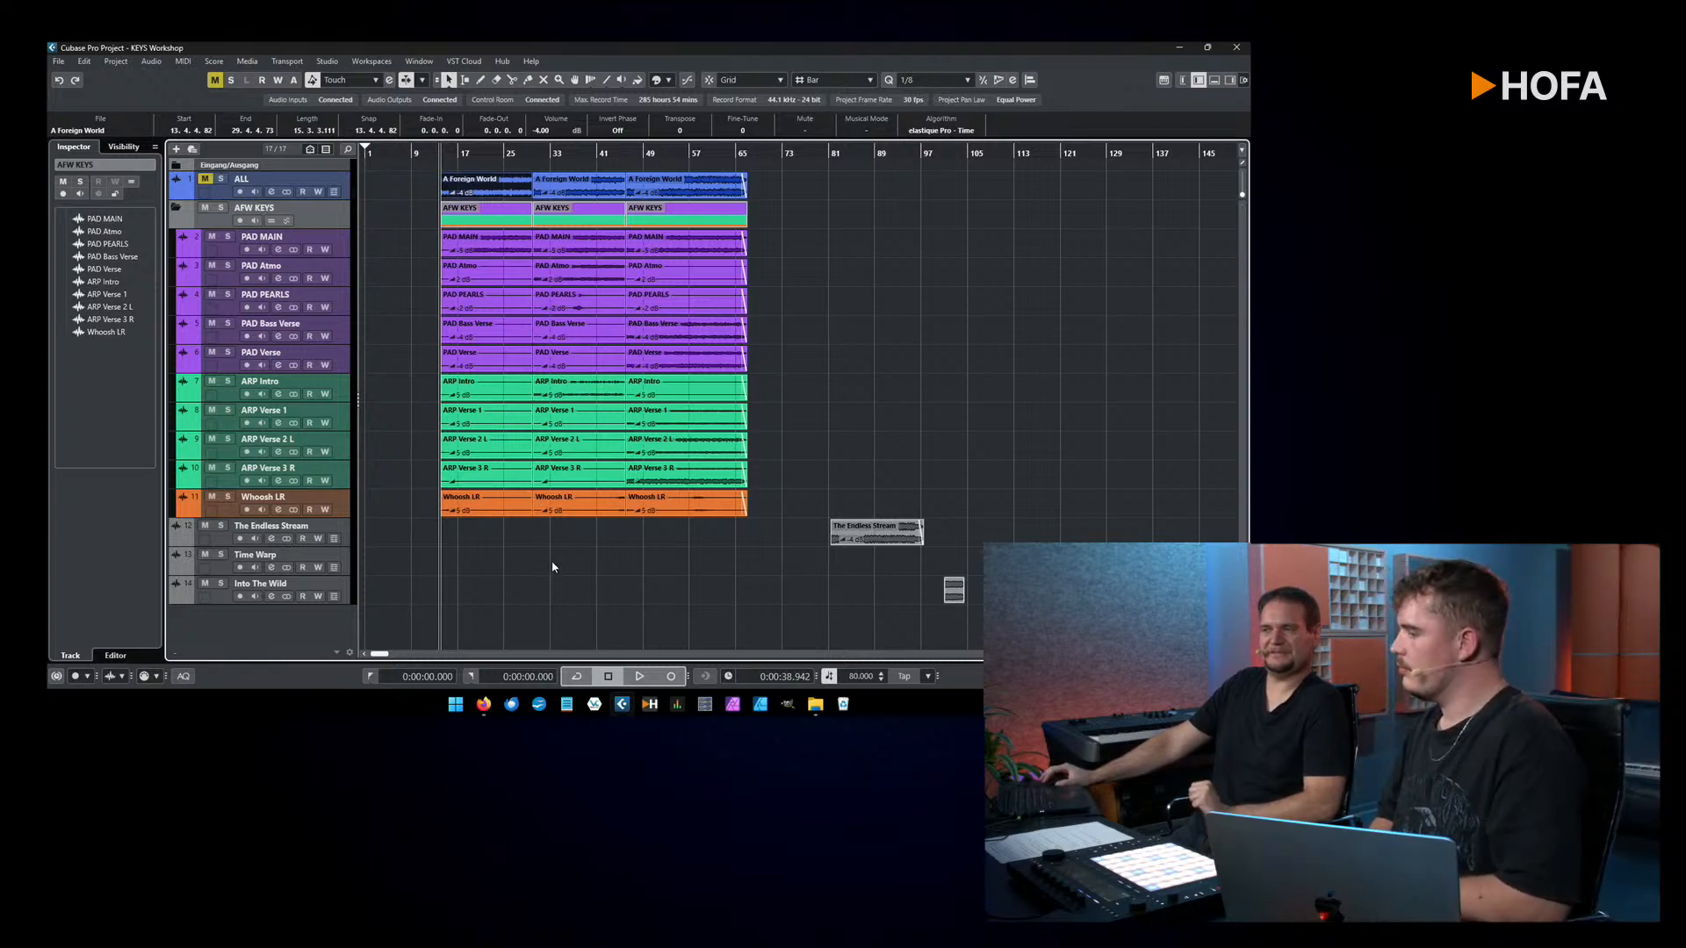
{"action": "left_click", "coordinate": [228, 236]}
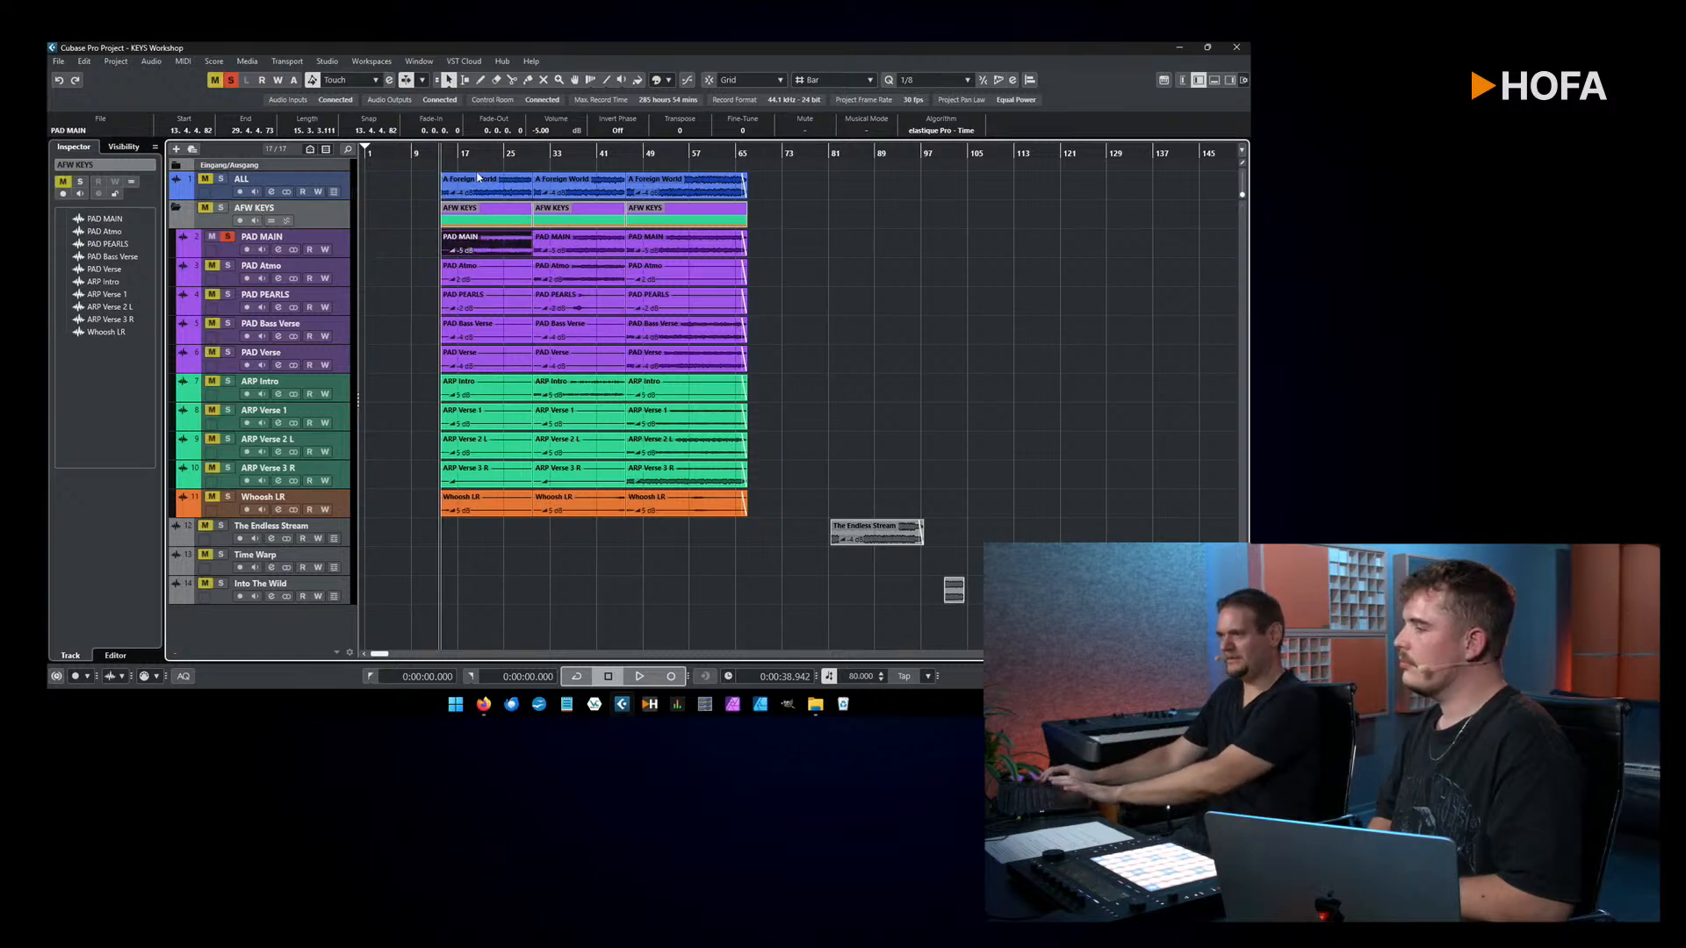
{"action": "left_click_drag", "start_coordinate": [461, 162], "coordinate": [463, 158]}
{"action": "key", "text": "space"}
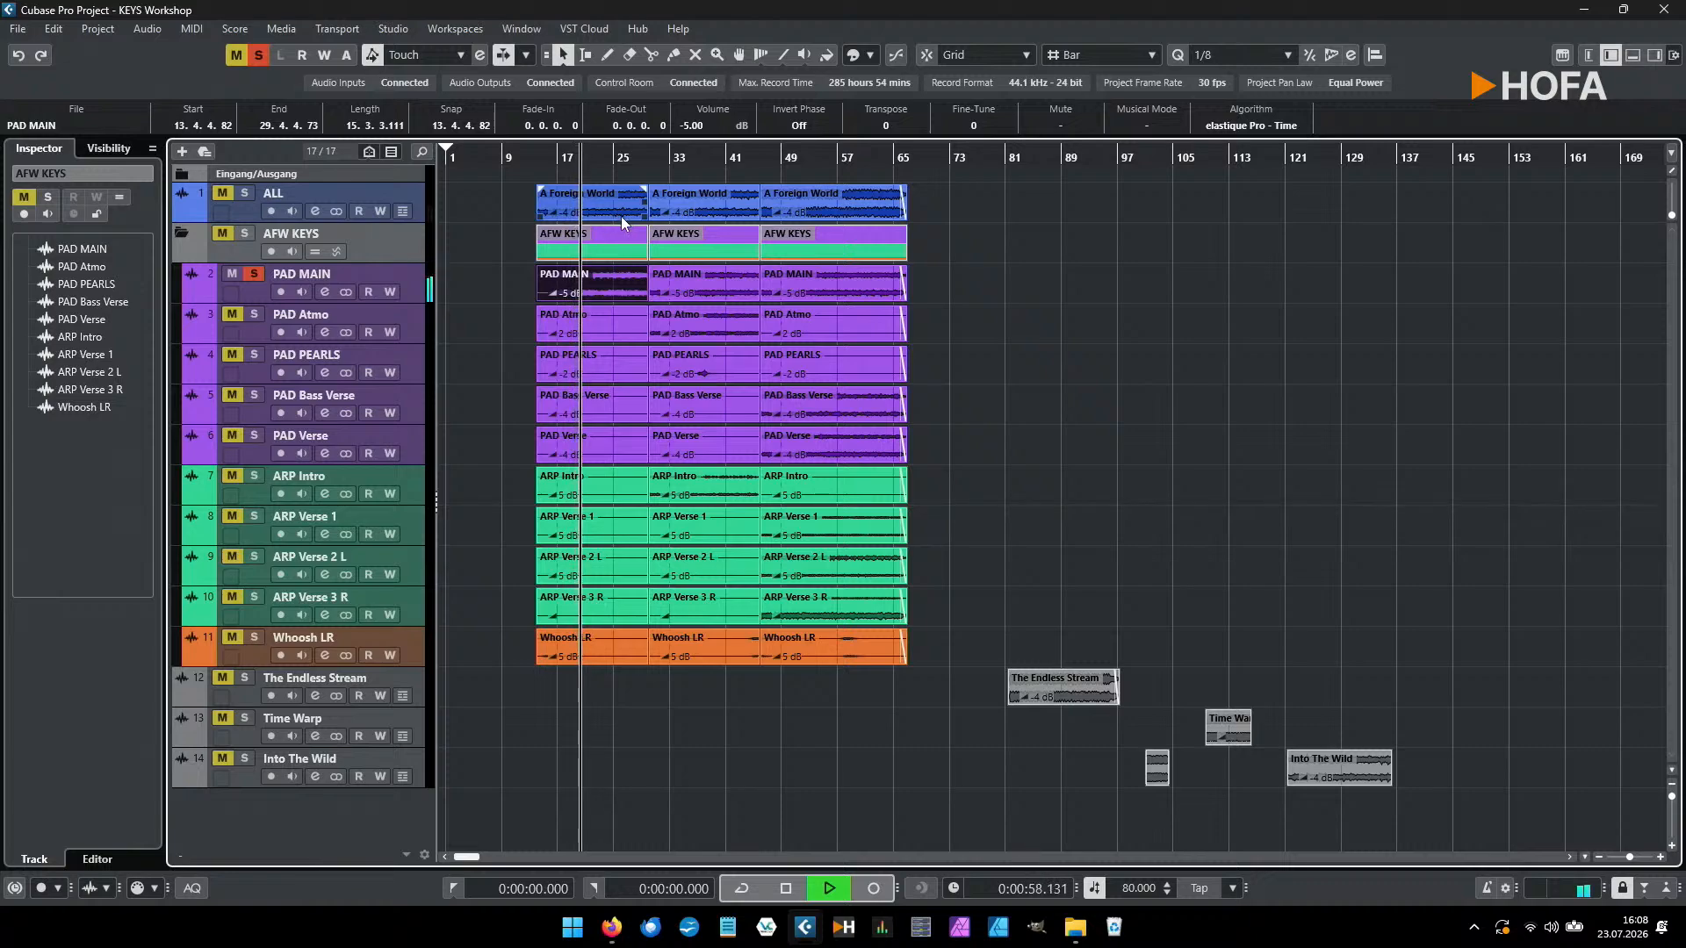
{"action": "key", "text": "space"}
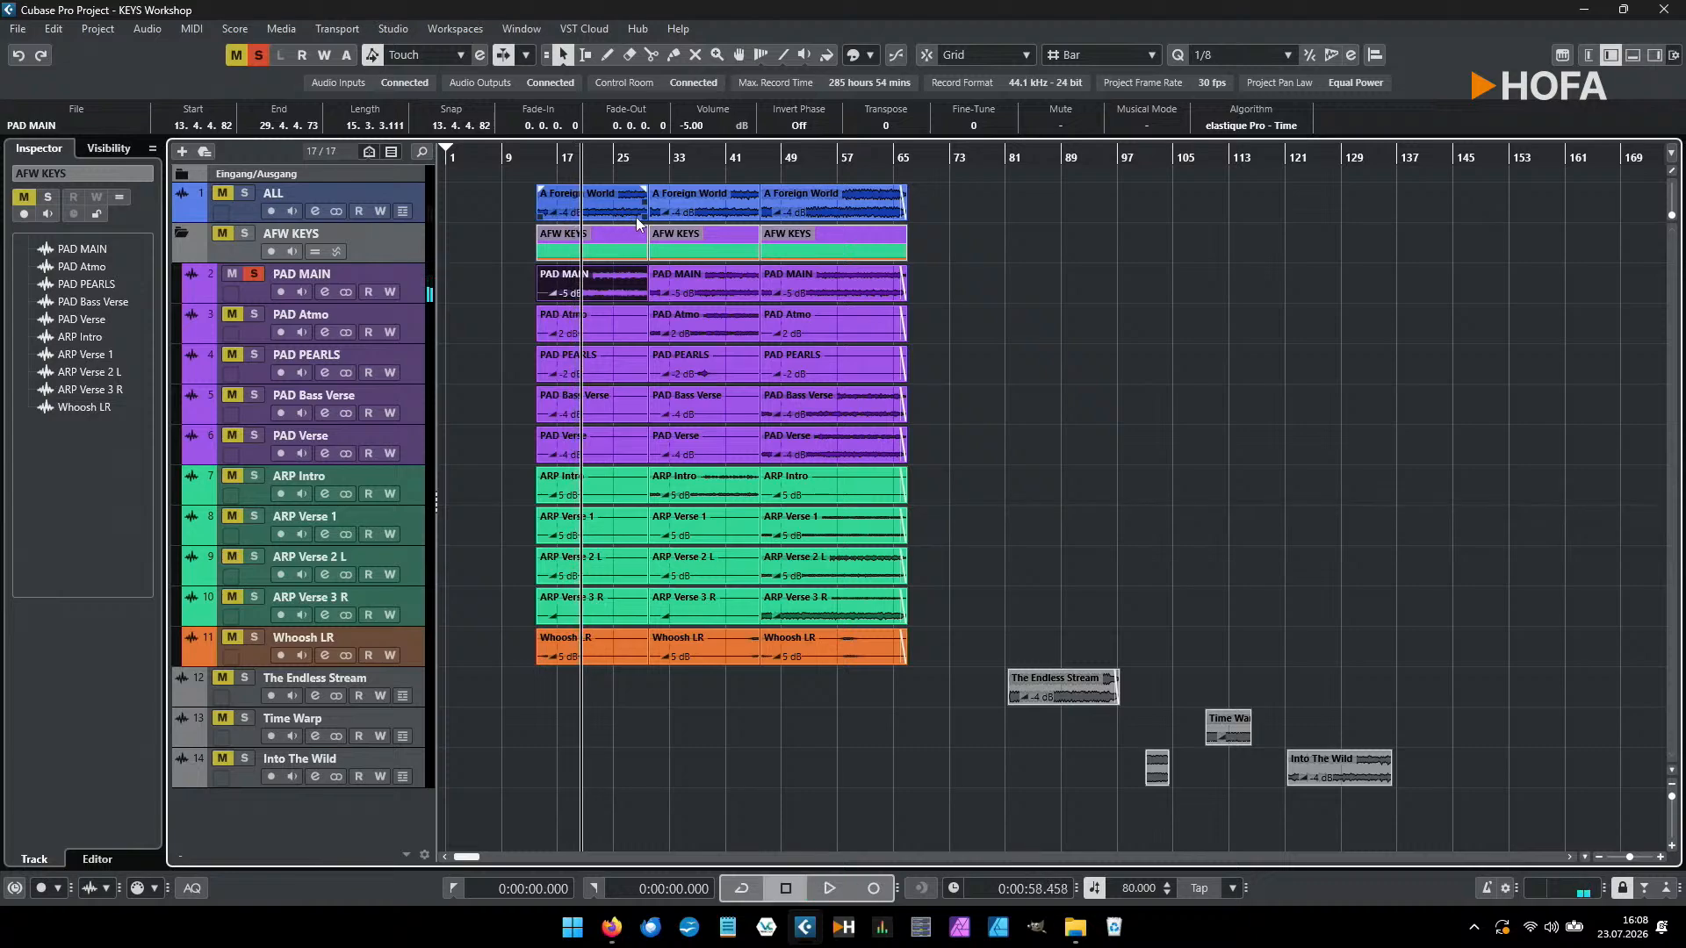
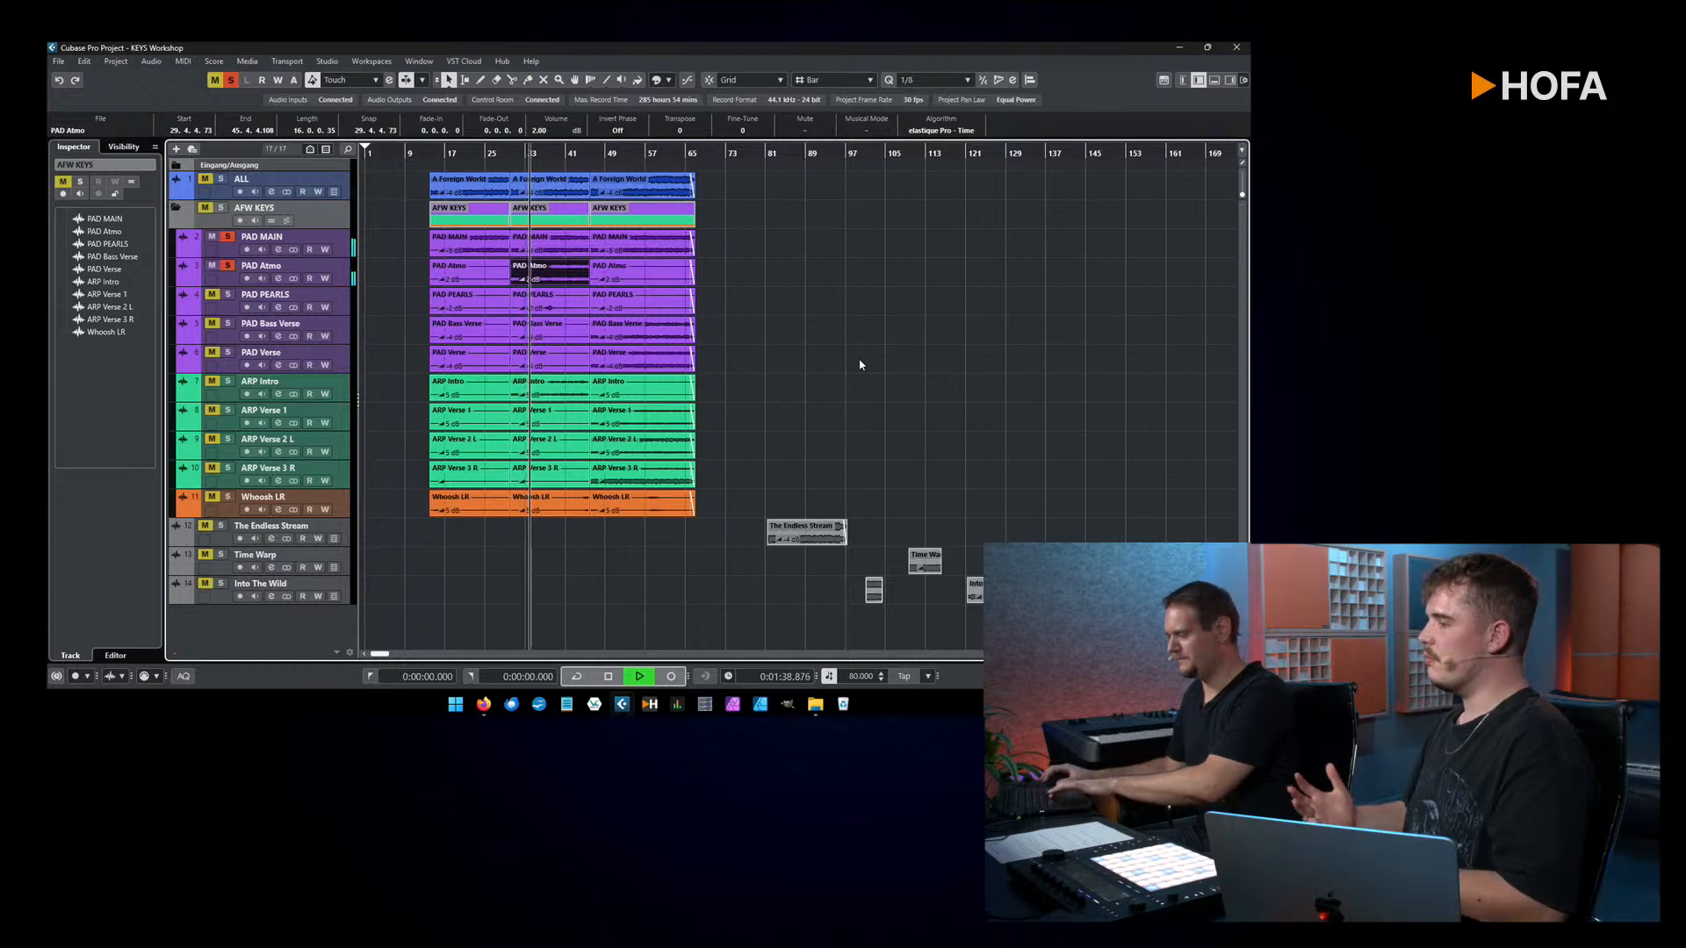
Step: Stop playback, solo only the ARP Intro track, and play its middle event from the event's start
{"action": "key", "text": "space"}
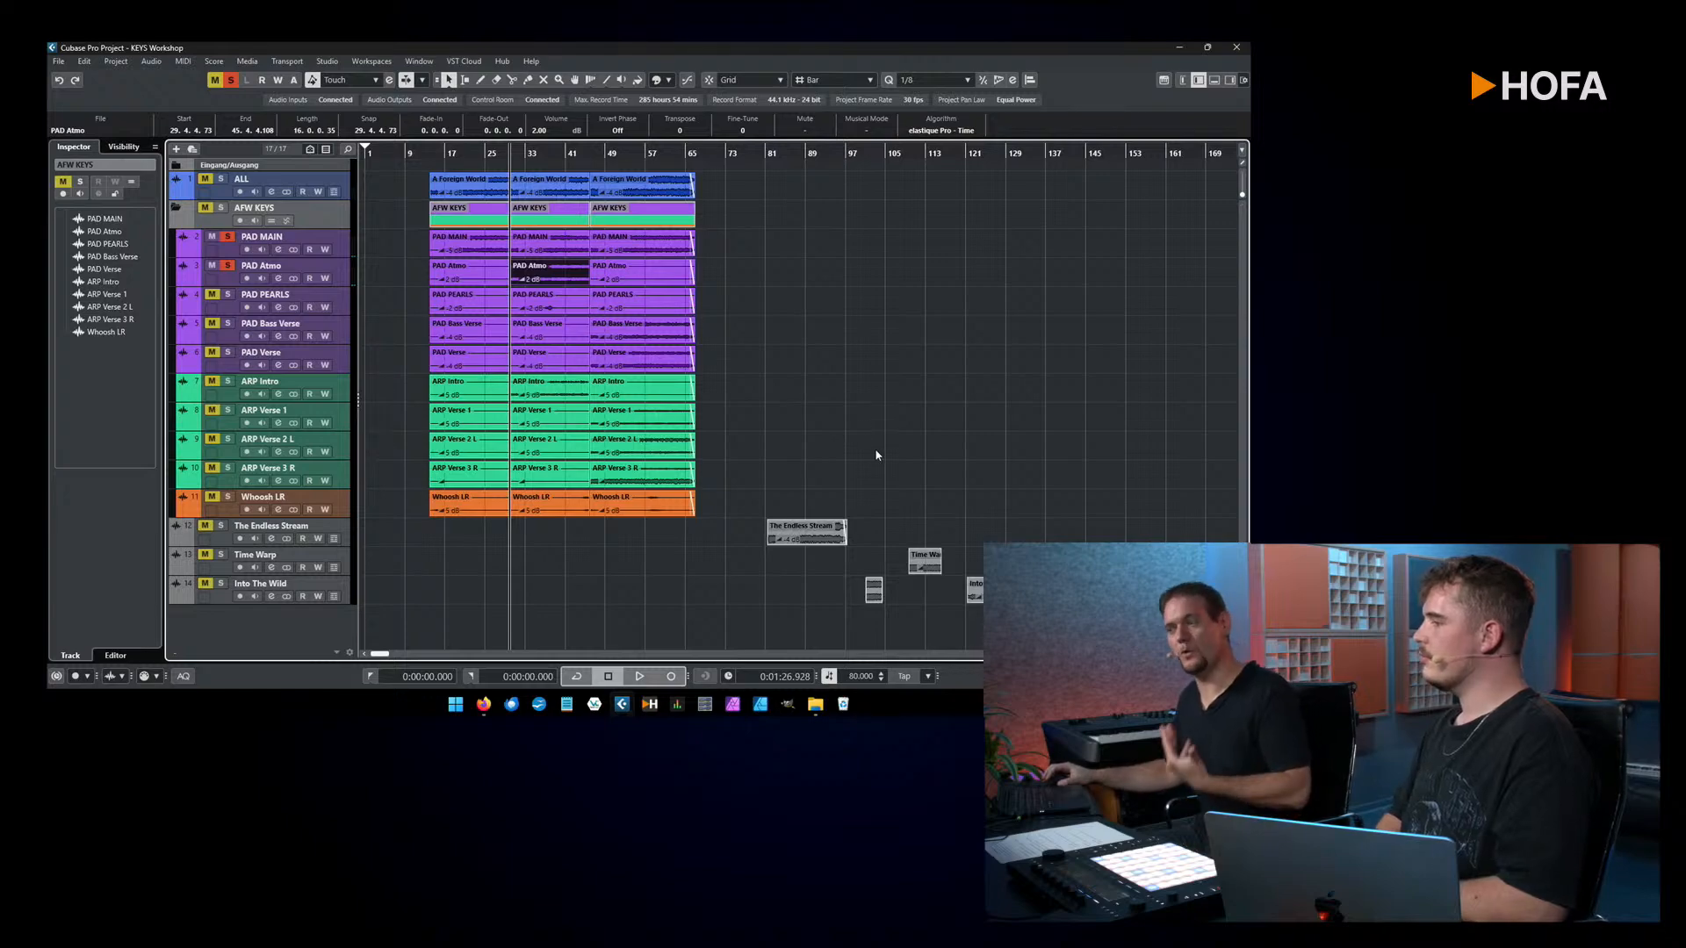
{"action": "left_click", "coordinate": [228, 382], "text": "ctrl"}
{"action": "left_click", "coordinate": [571, 400]}
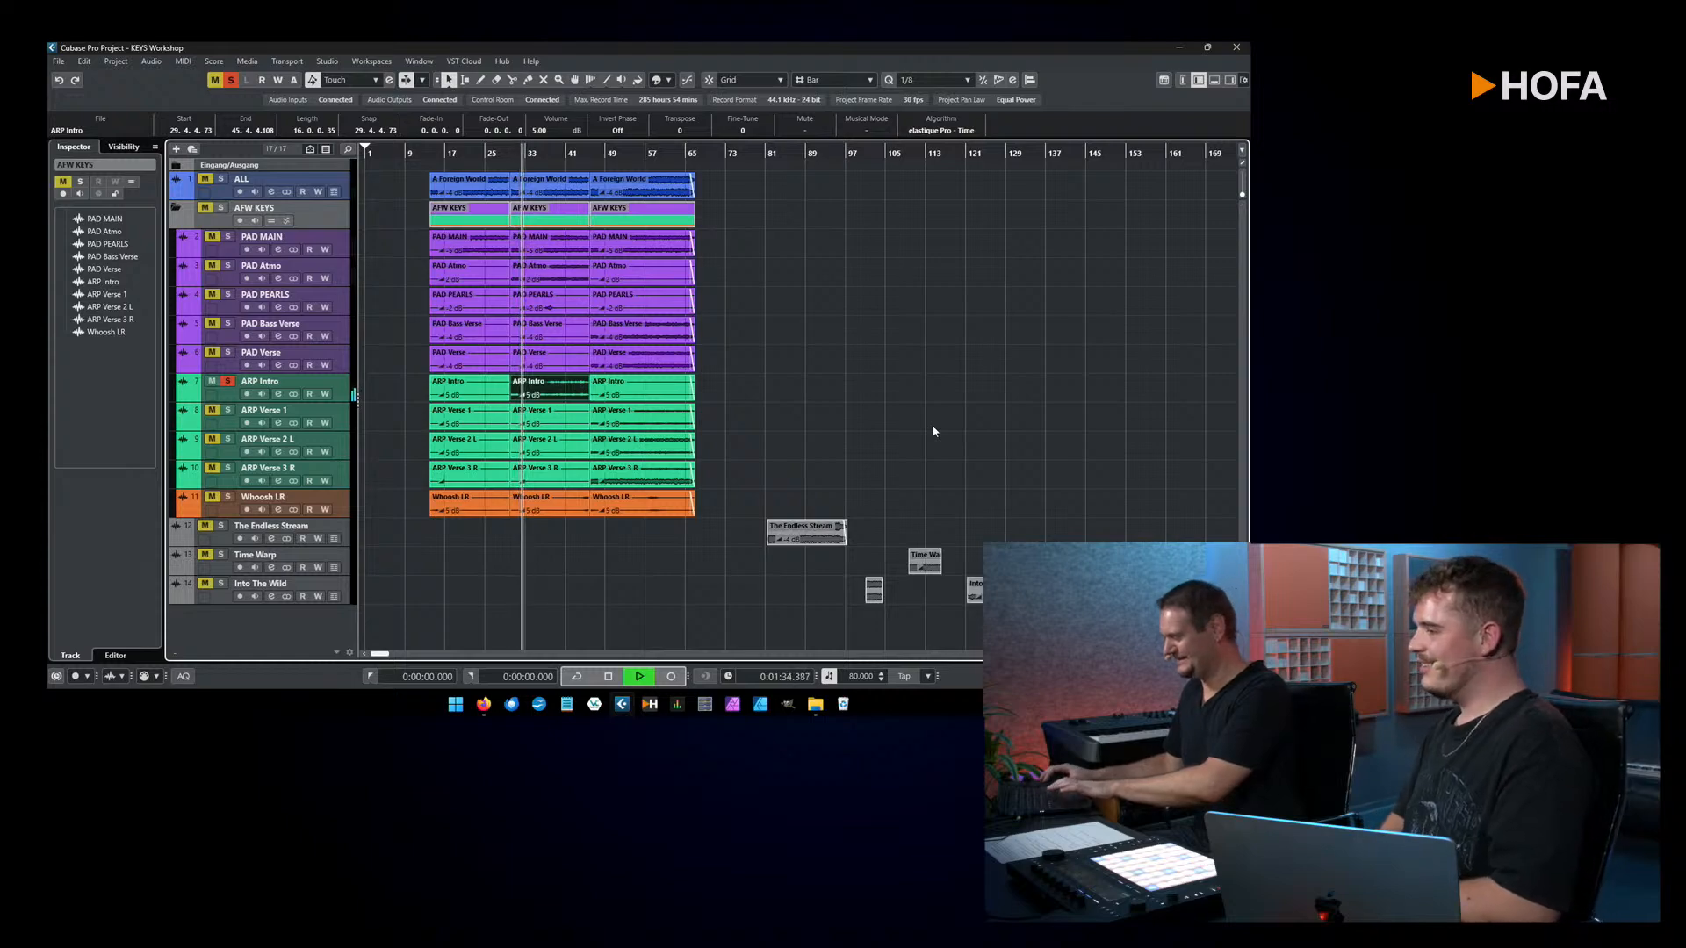
{"action": "key", "text": "space"}
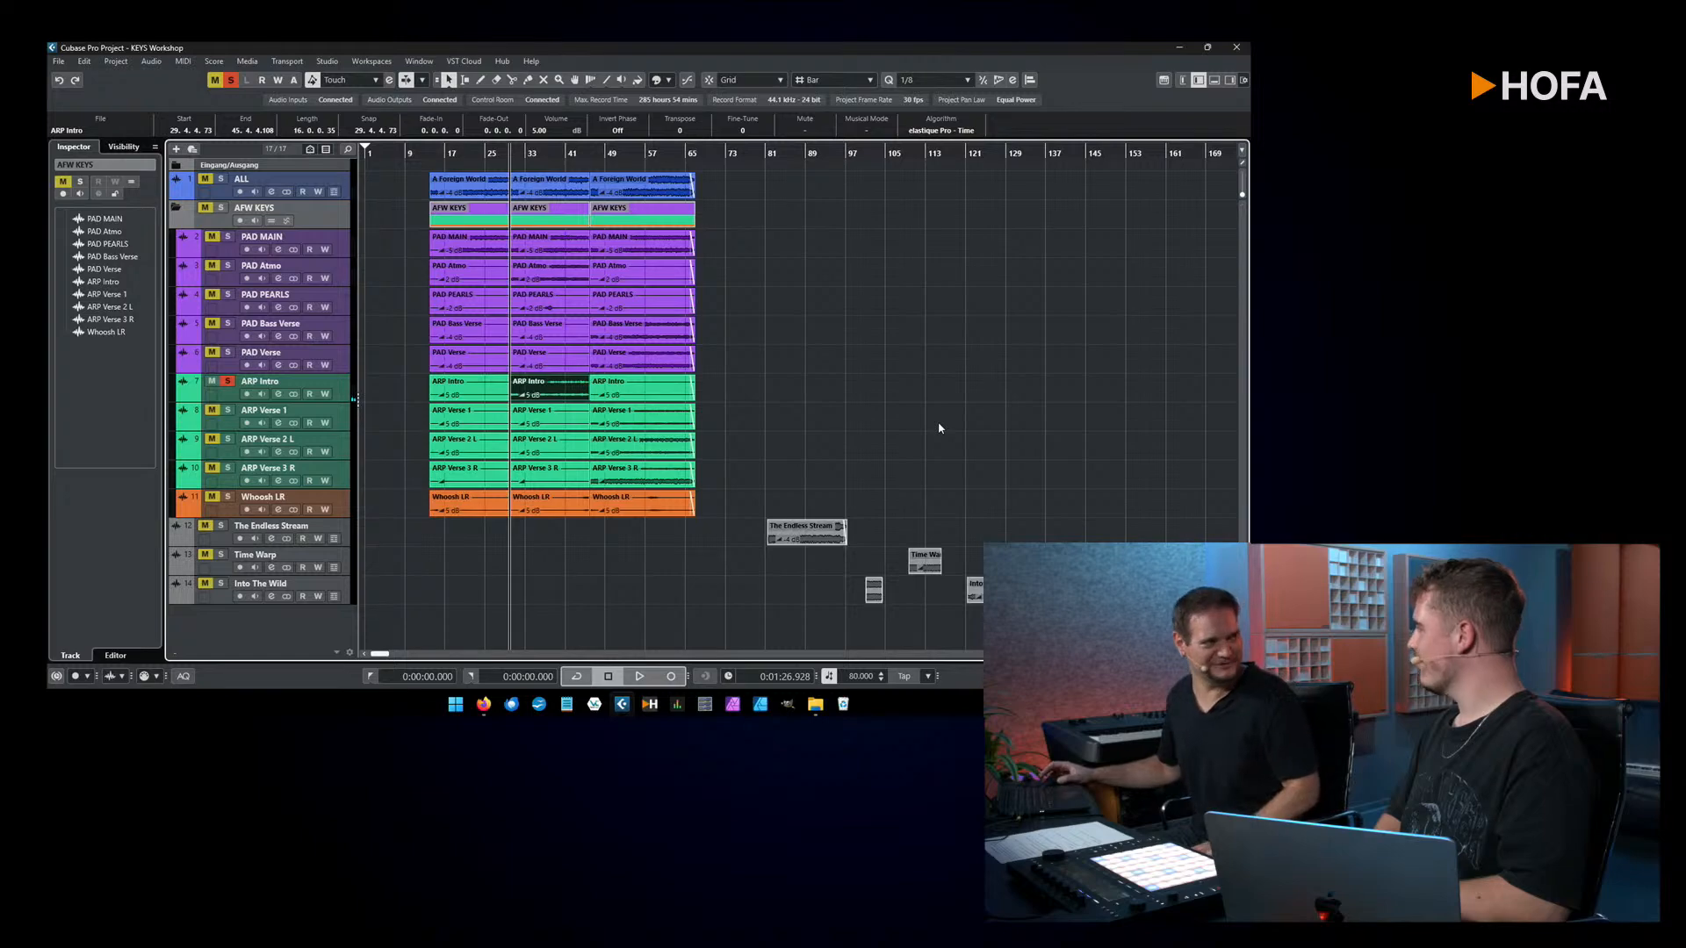
Step: Add PAD MAIN and PAD Atmo to the soloed ARP Intro track and play the three layers together
{"action": "left_click", "coordinate": [227, 238]}
{"action": "left_click", "coordinate": [226, 266]}
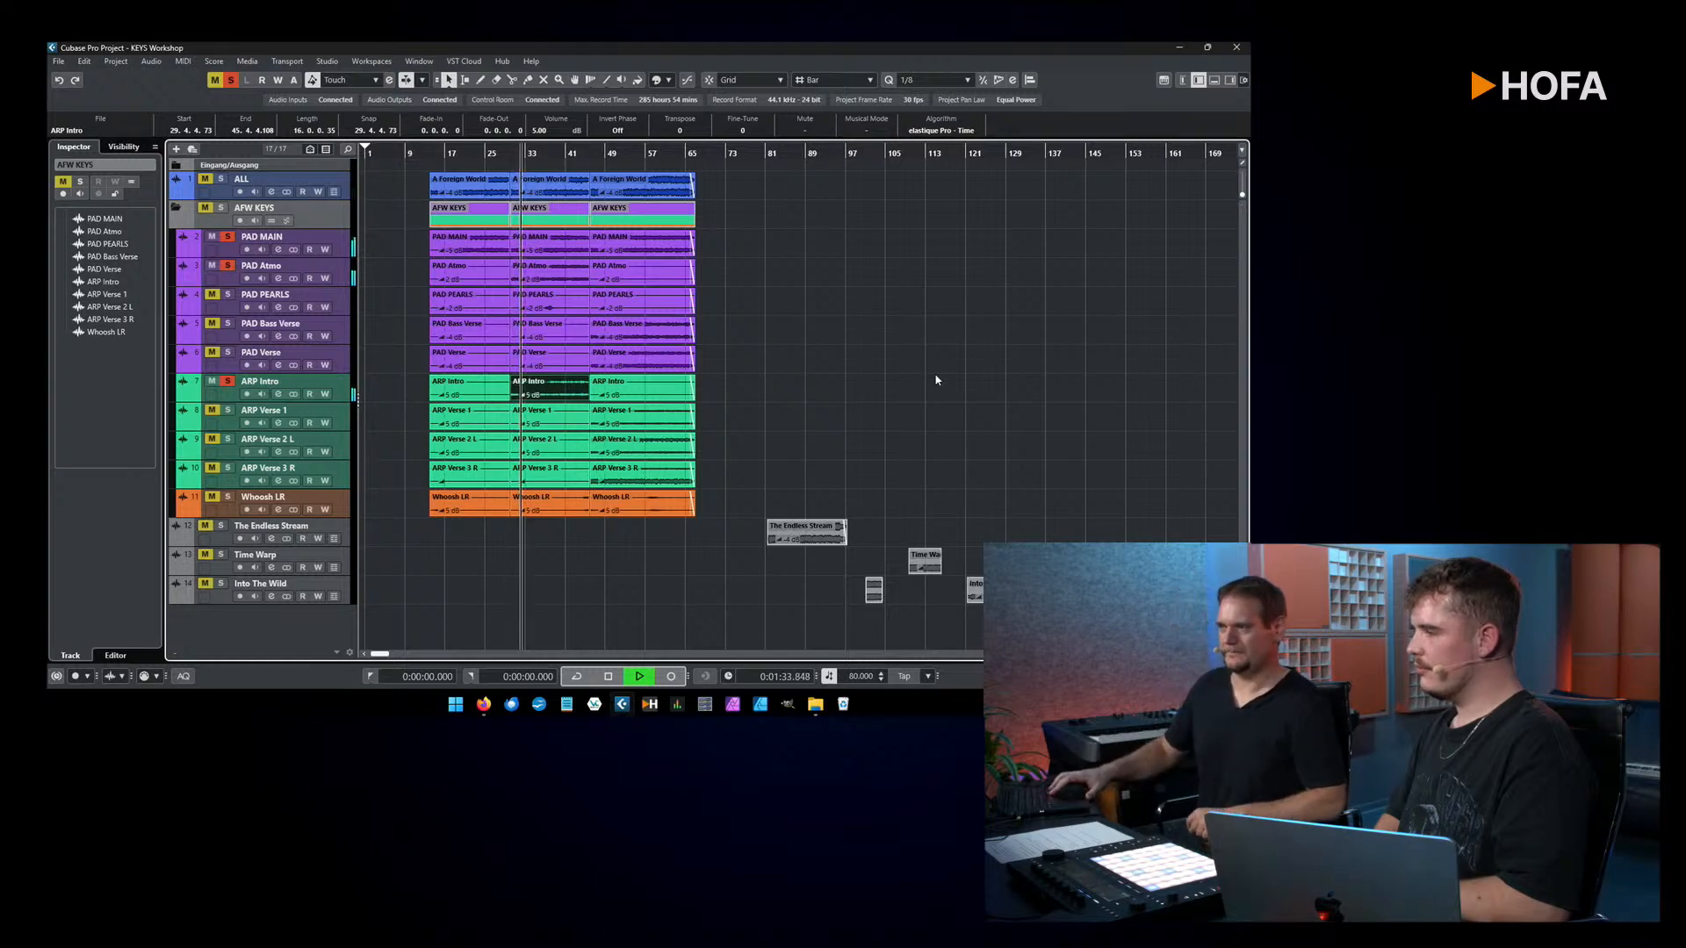
{"action": "key", "text": "space"}
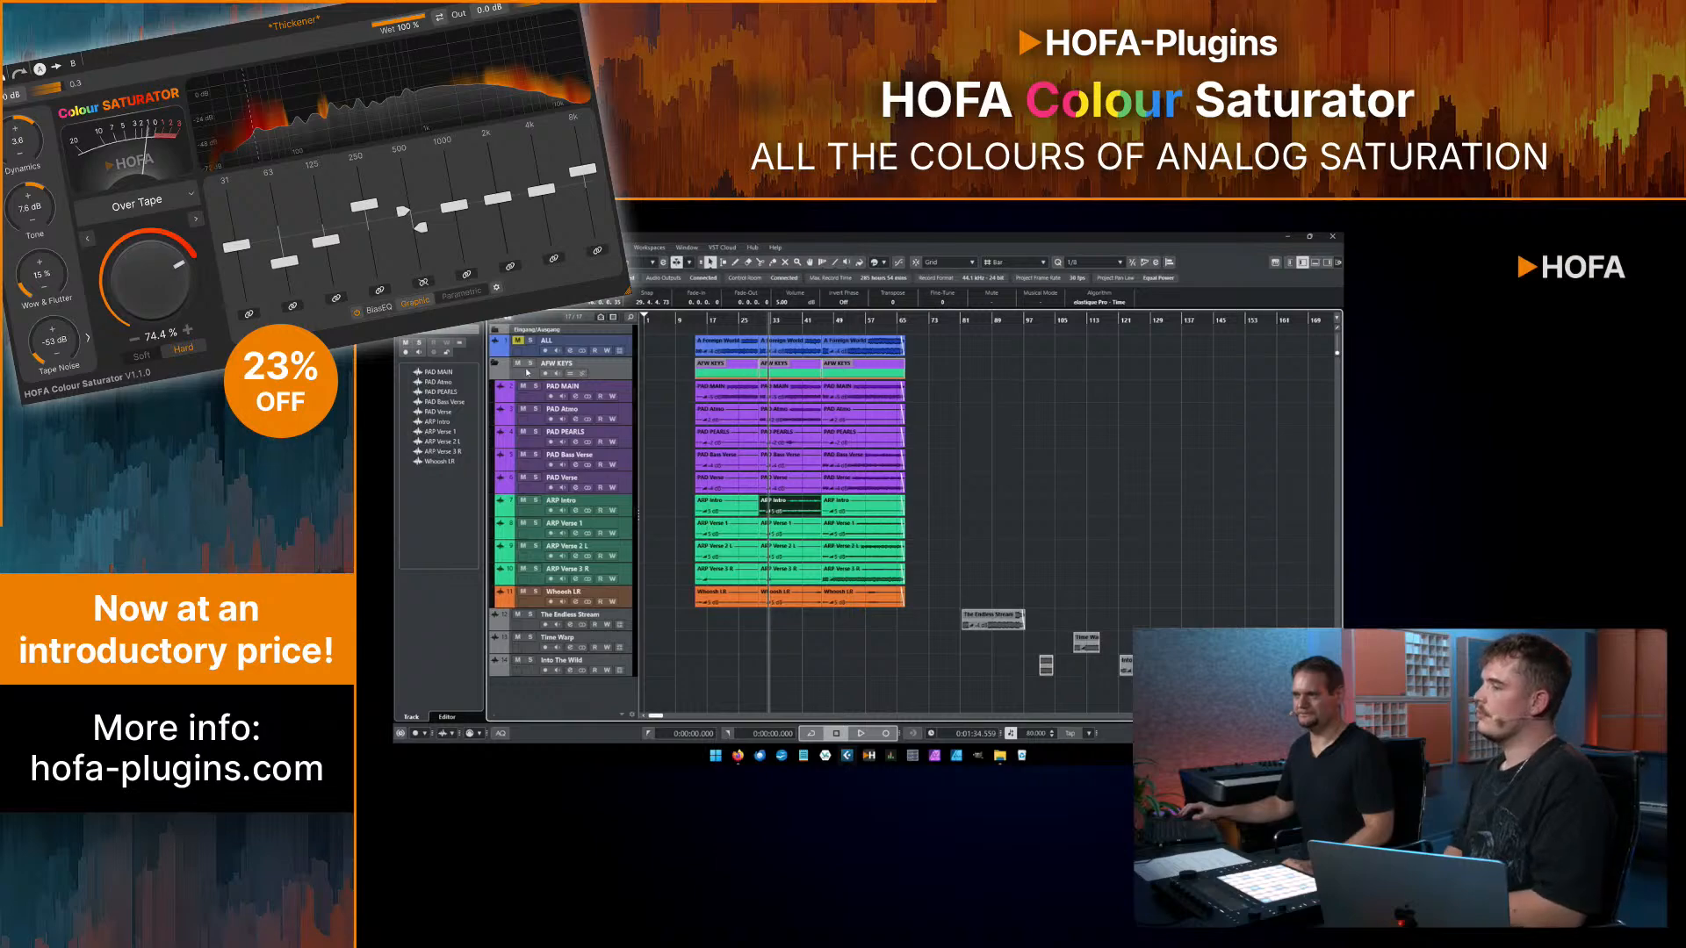
Step: Play all AFW KEYS tracks together without solo from around bar 27, and stop after the passage
{"action": "left_click", "coordinate": [749, 319]}
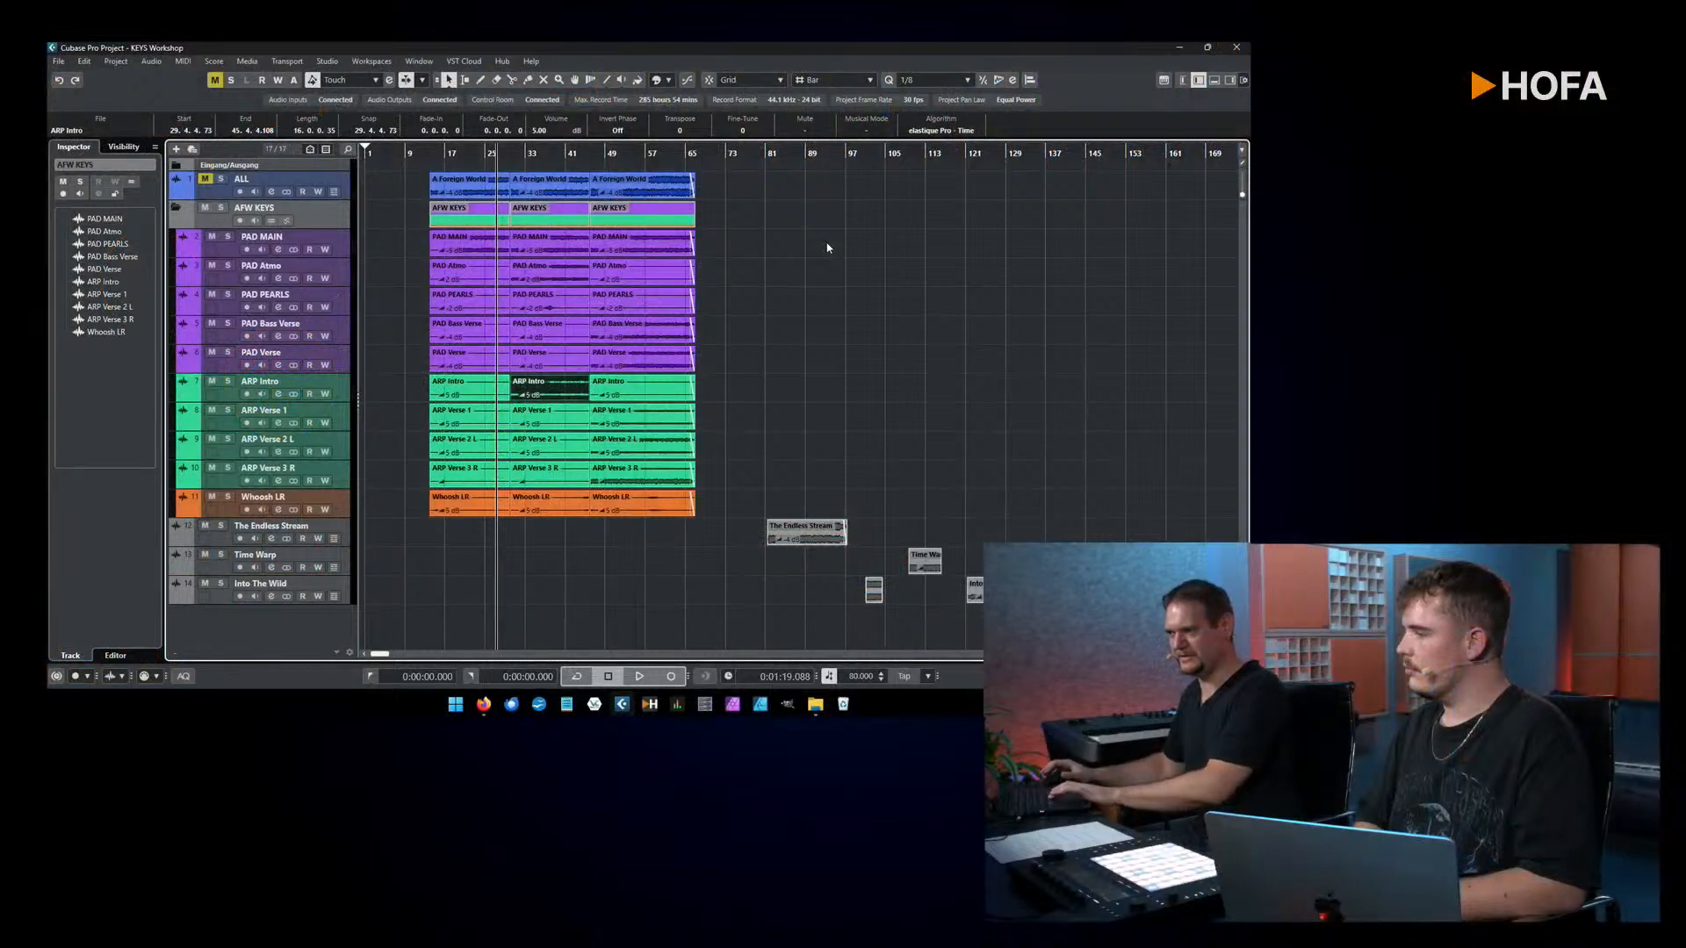
{"action": "key", "text": "space"}
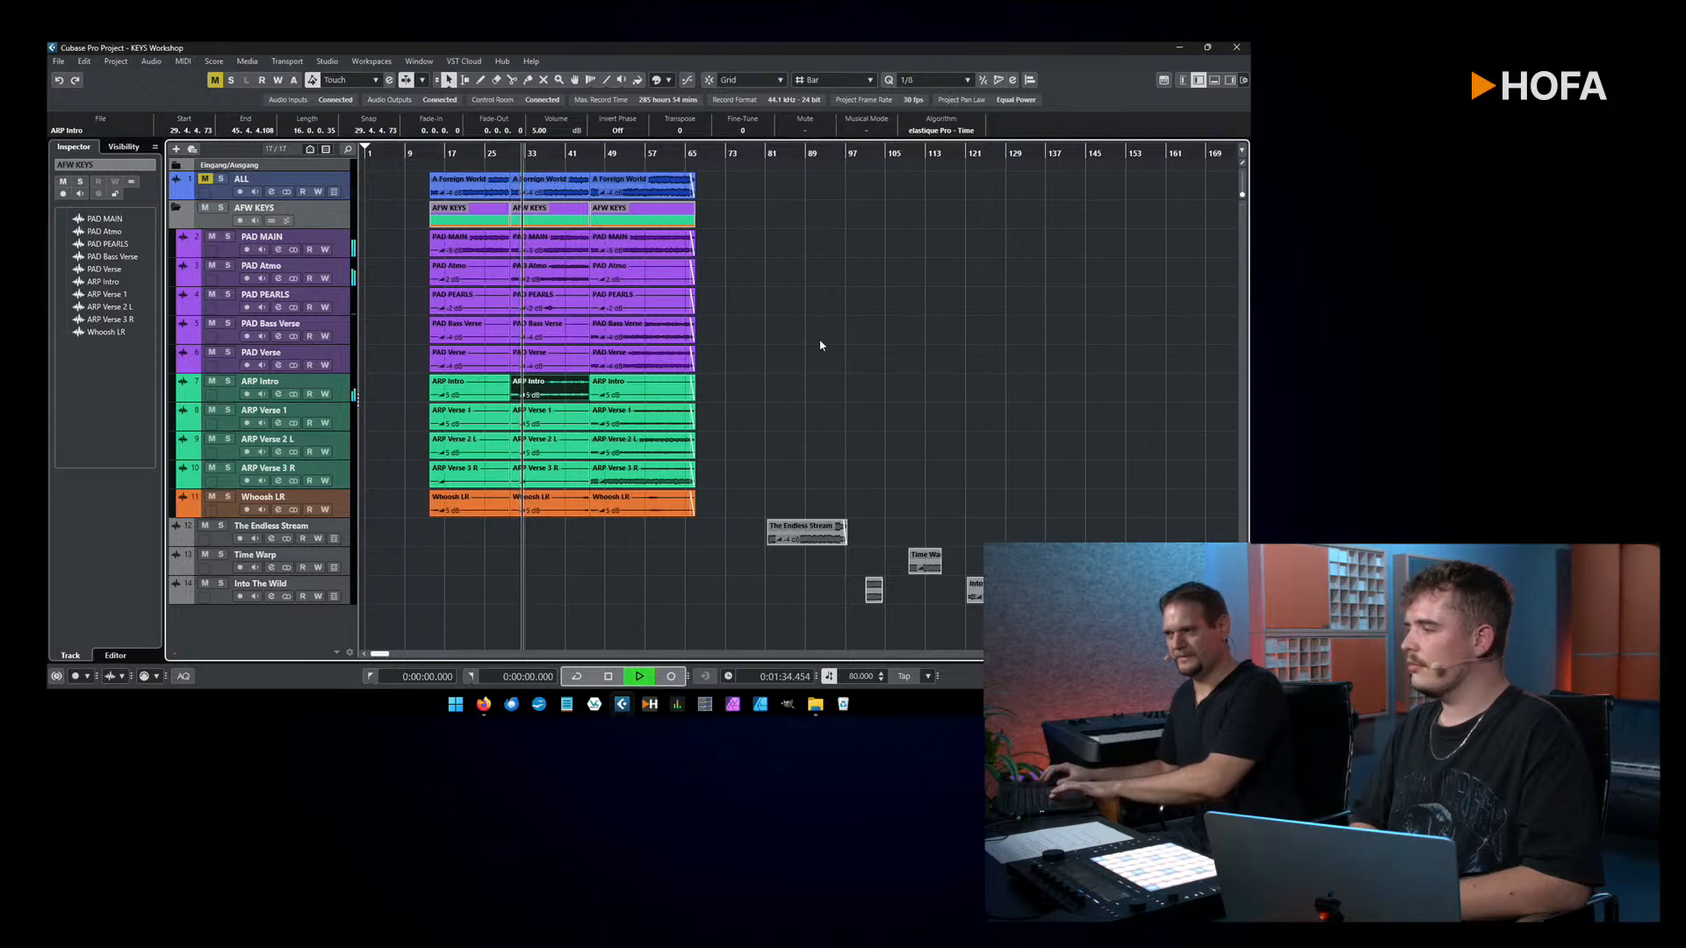
{"action": "key", "text": "space"}
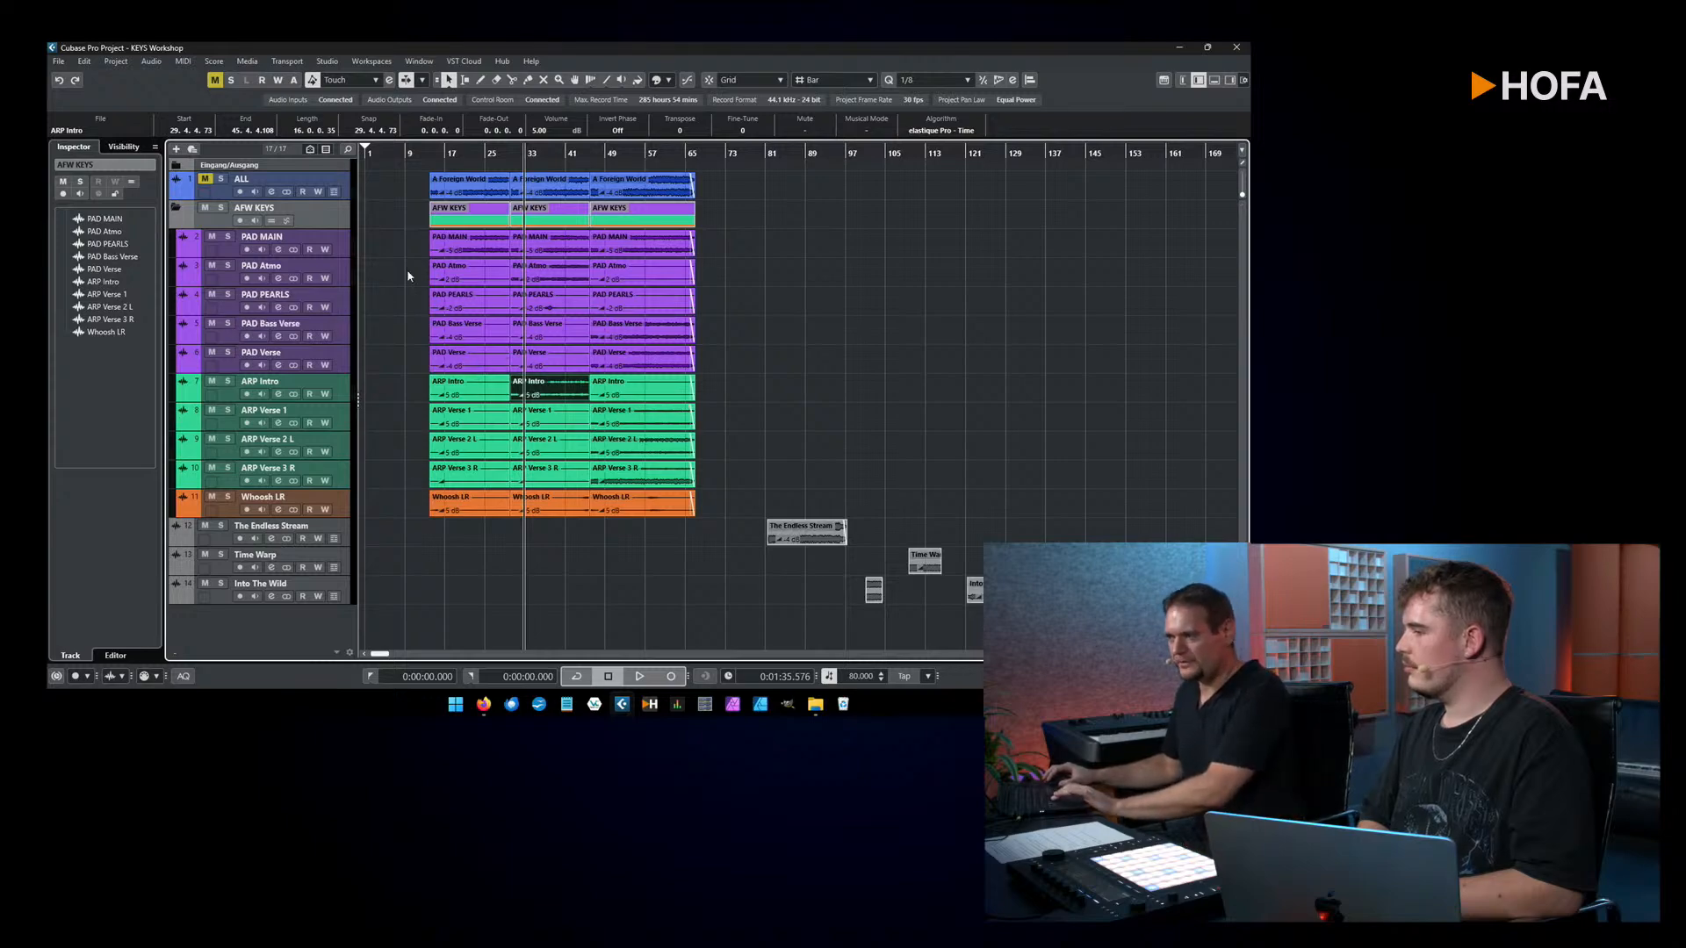
Step: Solo the PAD PEARLS track and play a short passage of it from around bar 36
{"action": "left_click", "coordinate": [234, 295]}
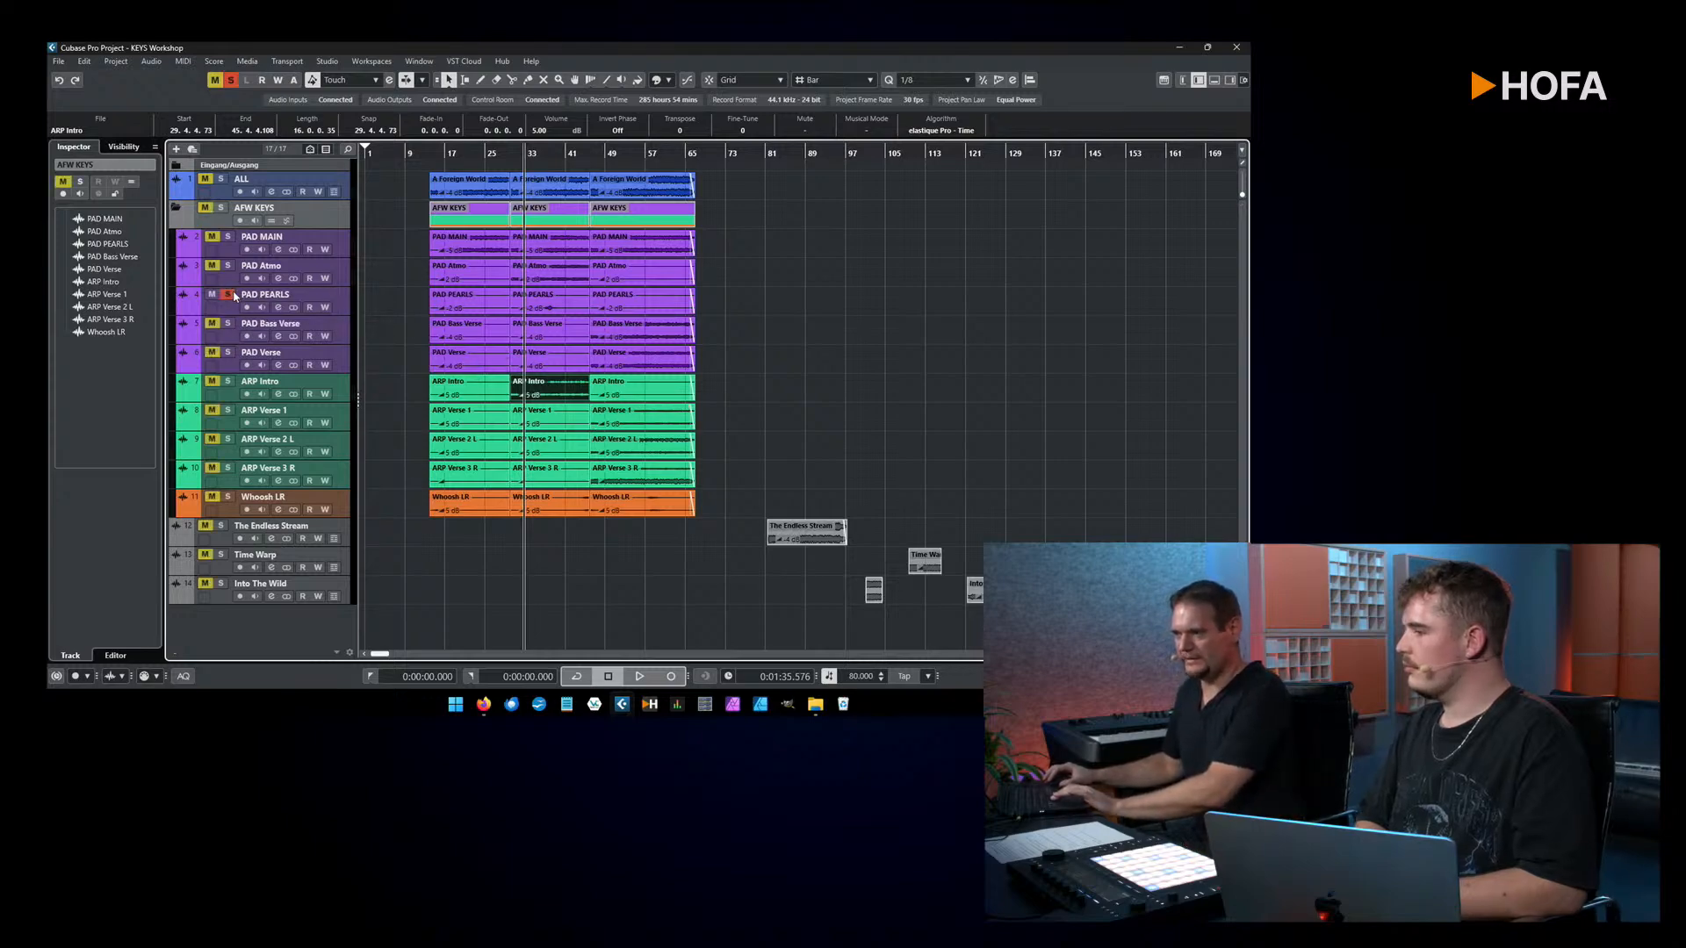
{"action": "left_click", "coordinate": [519, 154]}
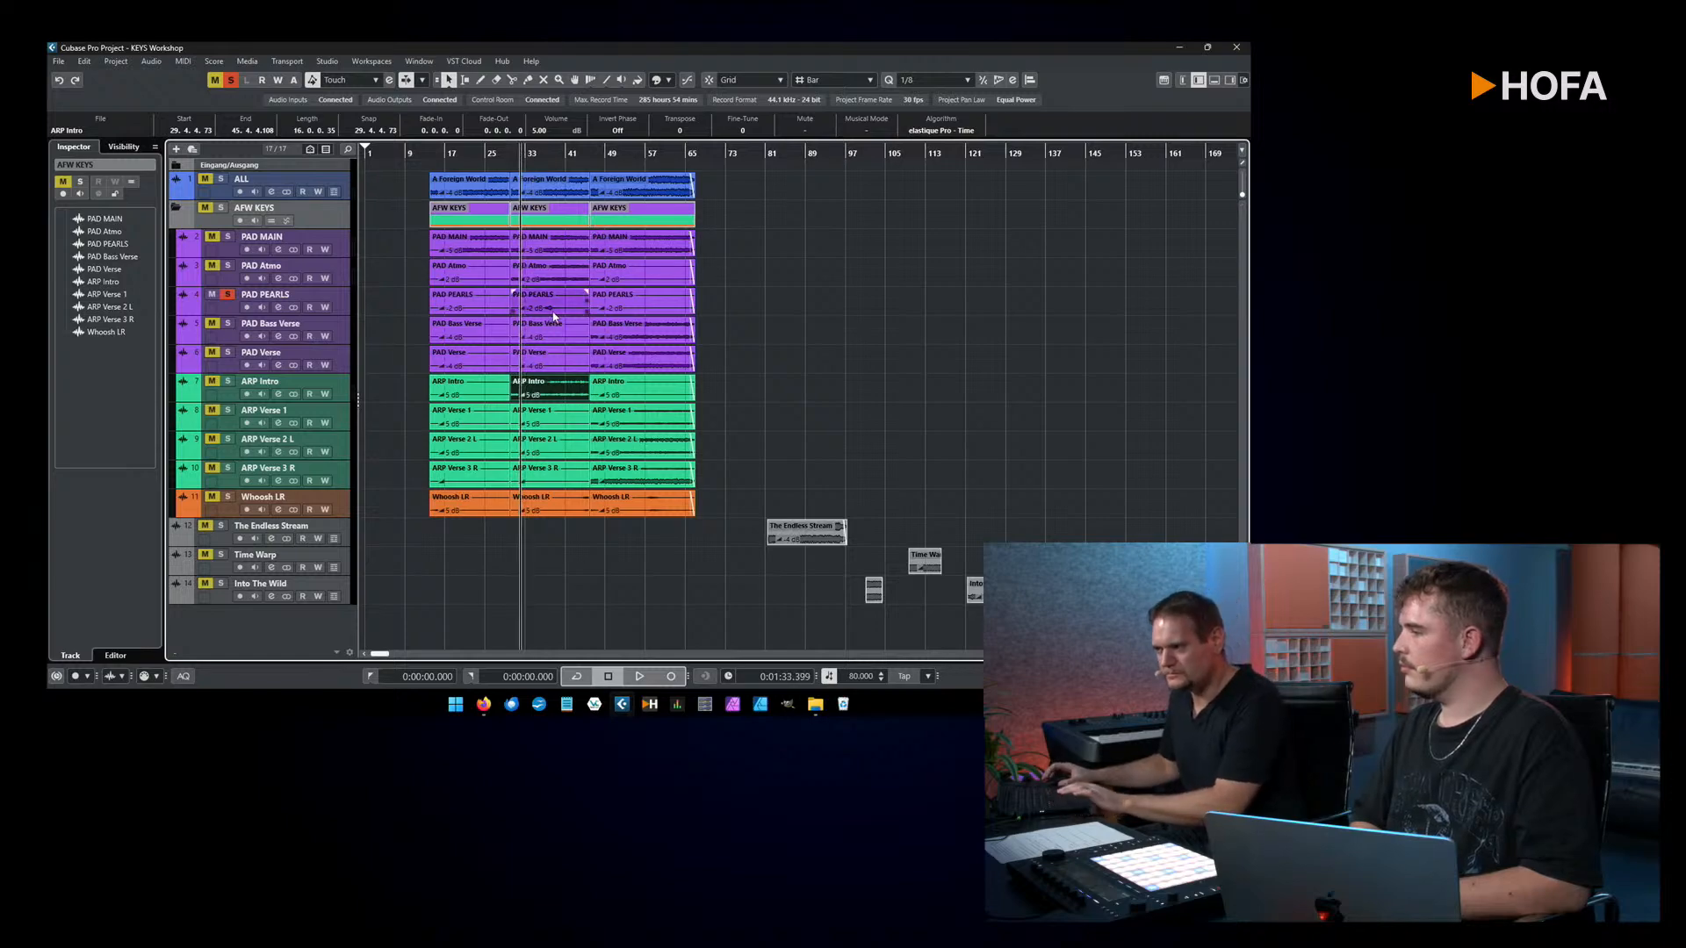
{"action": "left_click", "coordinate": [537, 155]}
{"action": "left_click_drag", "start_coordinate": [538, 154], "coordinate": [535, 164]}
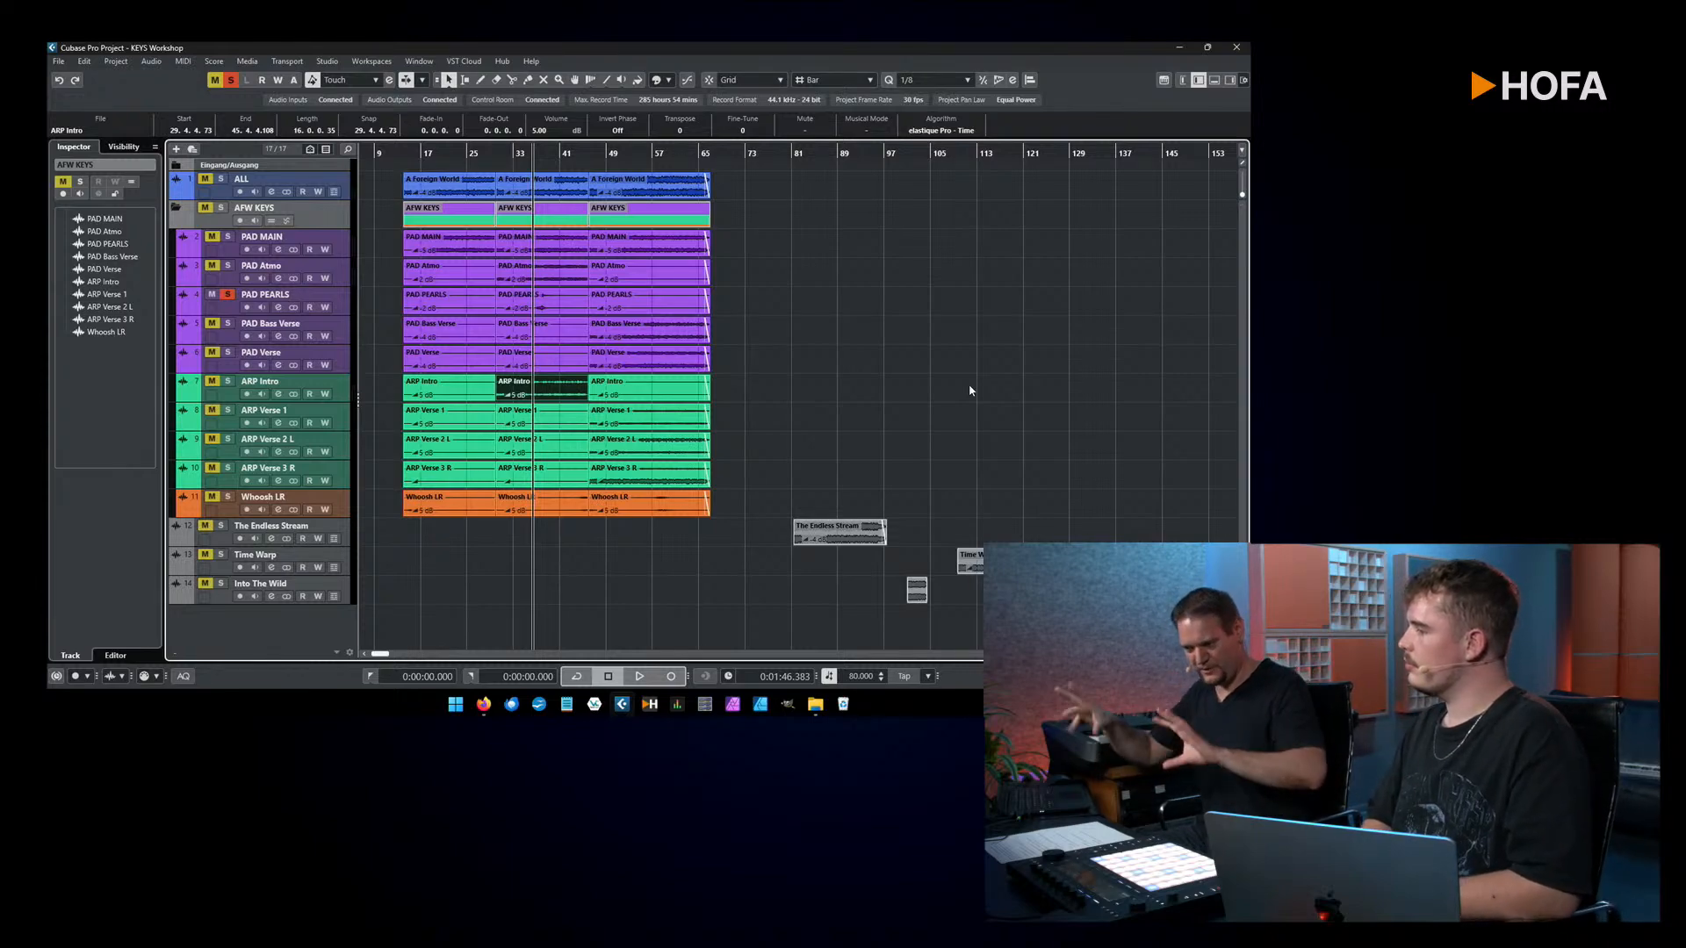
{"action": "key", "text": "space"}
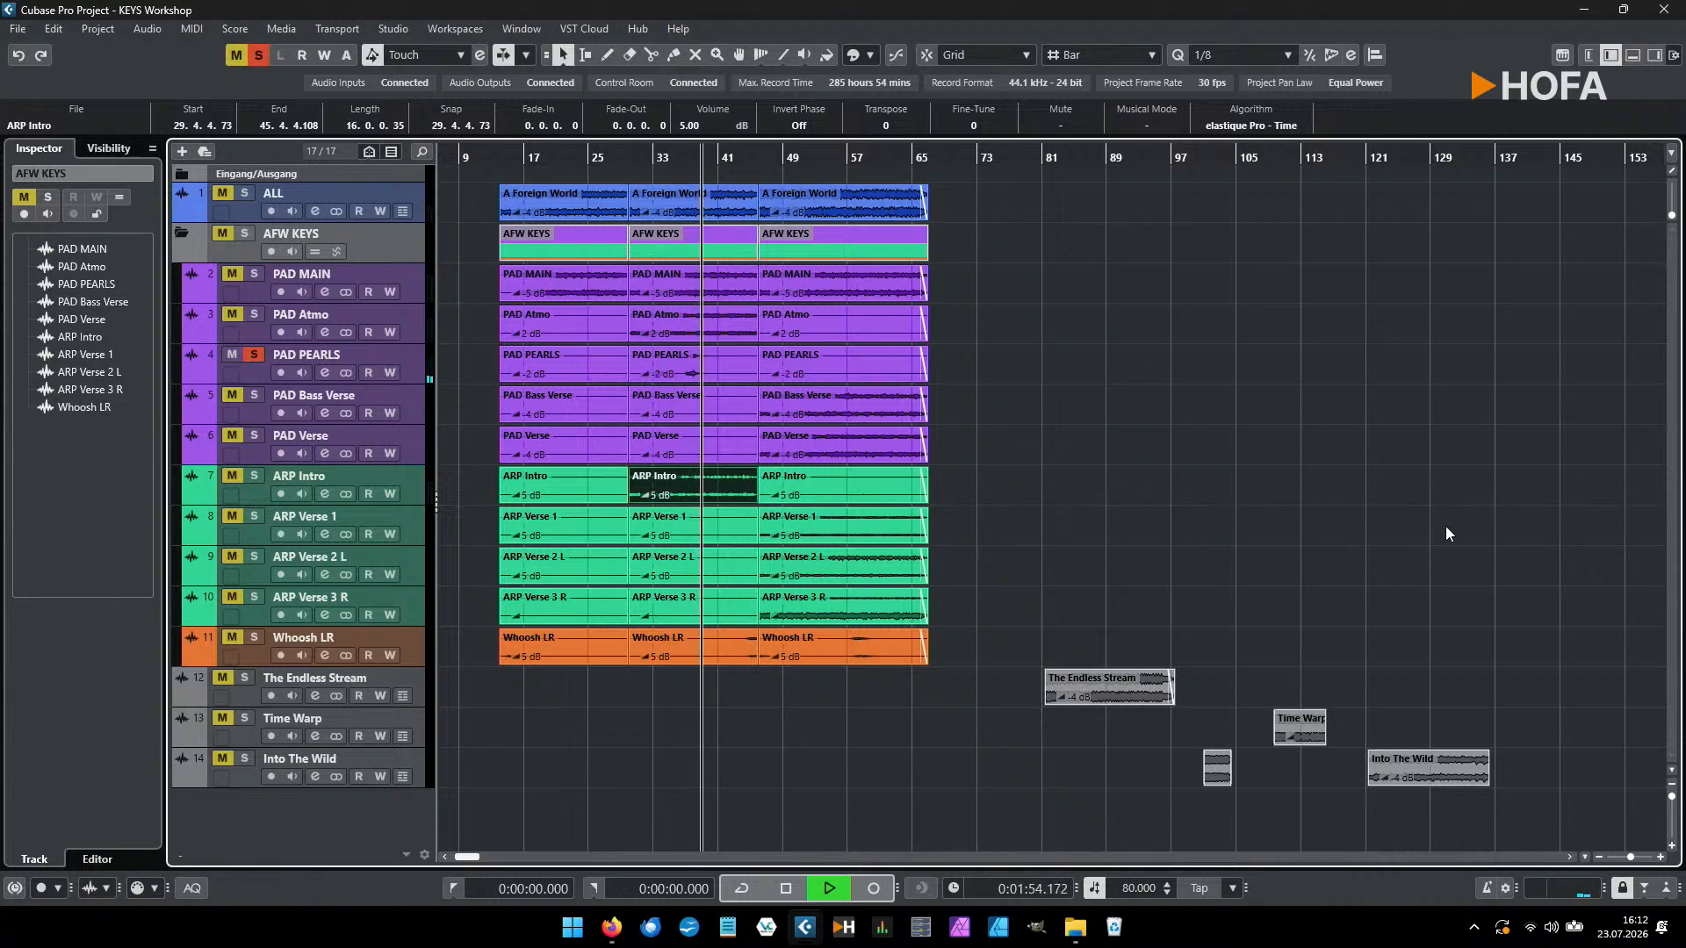
{"action": "key", "text": "space"}
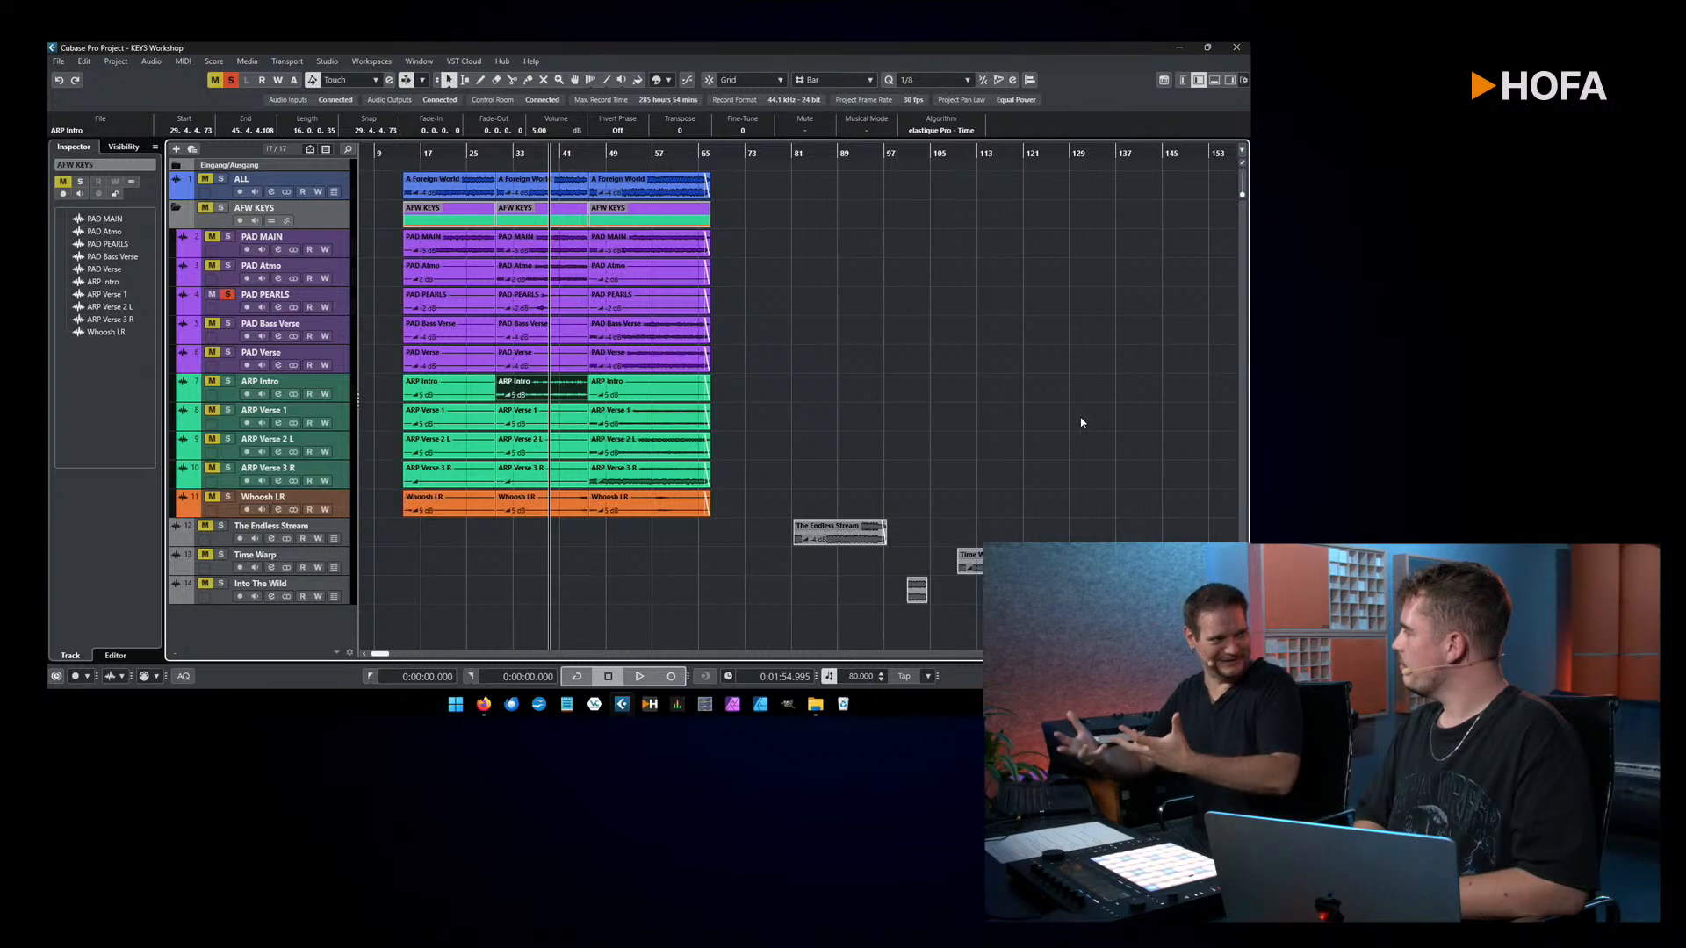
Step: Remove the solo from PAD PEARLS and play the same passage with all keys tracks from around bar 36
{"action": "left_click", "coordinate": [525, 301]}
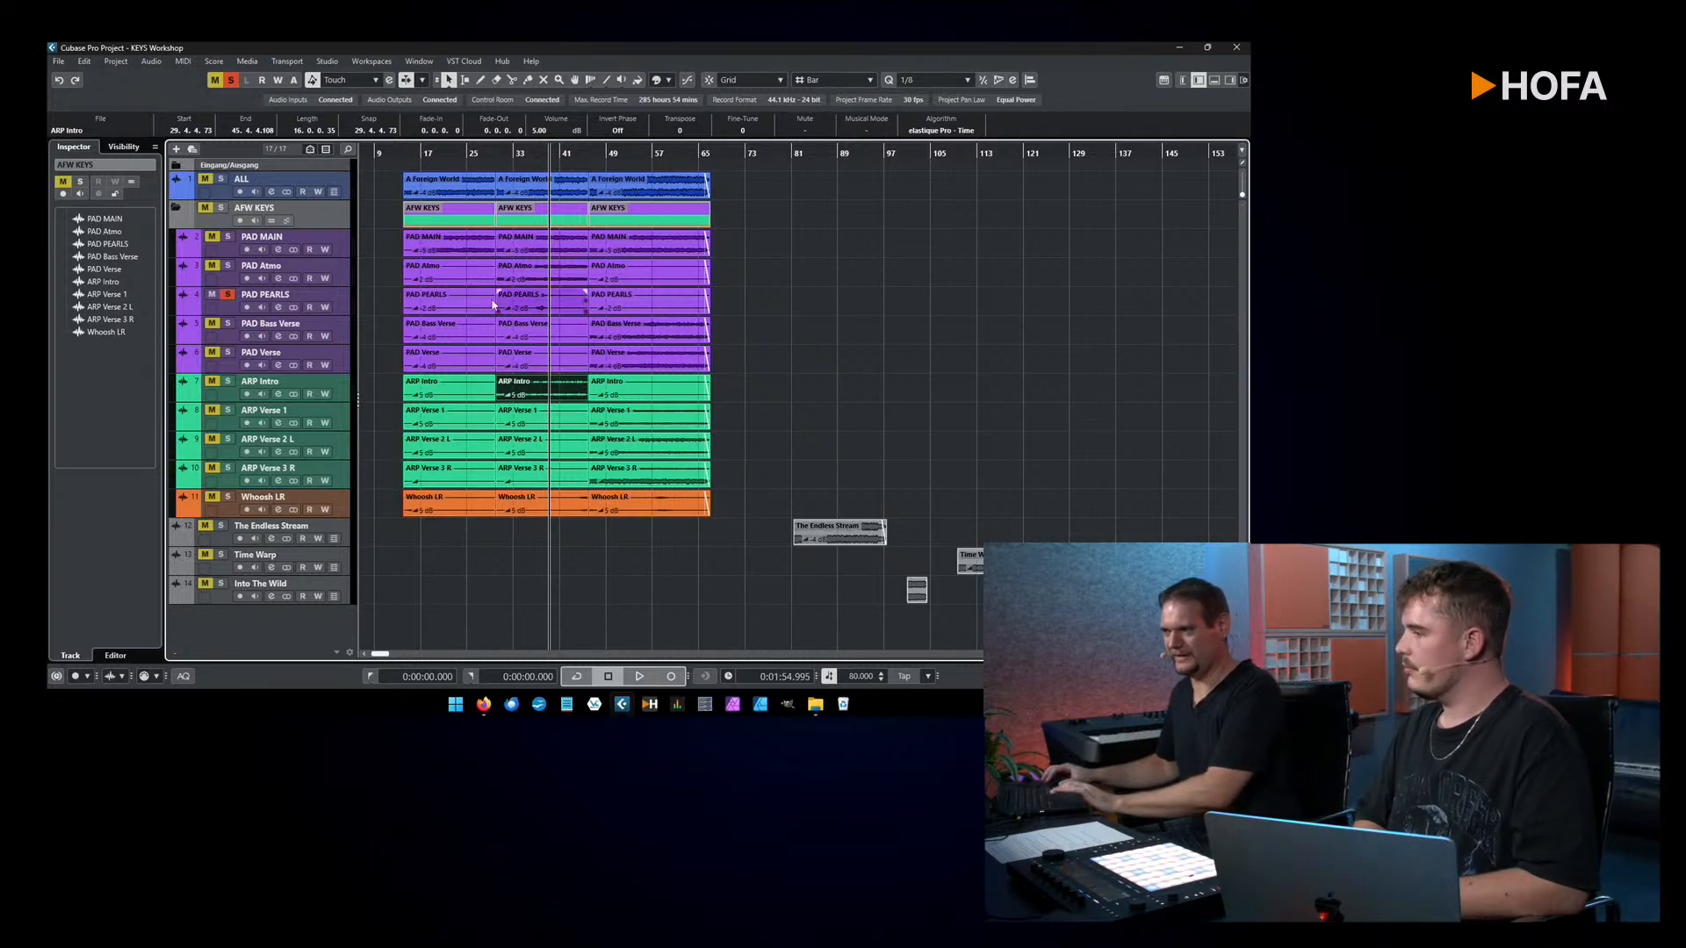
{"action": "left_click", "coordinate": [227, 294]}
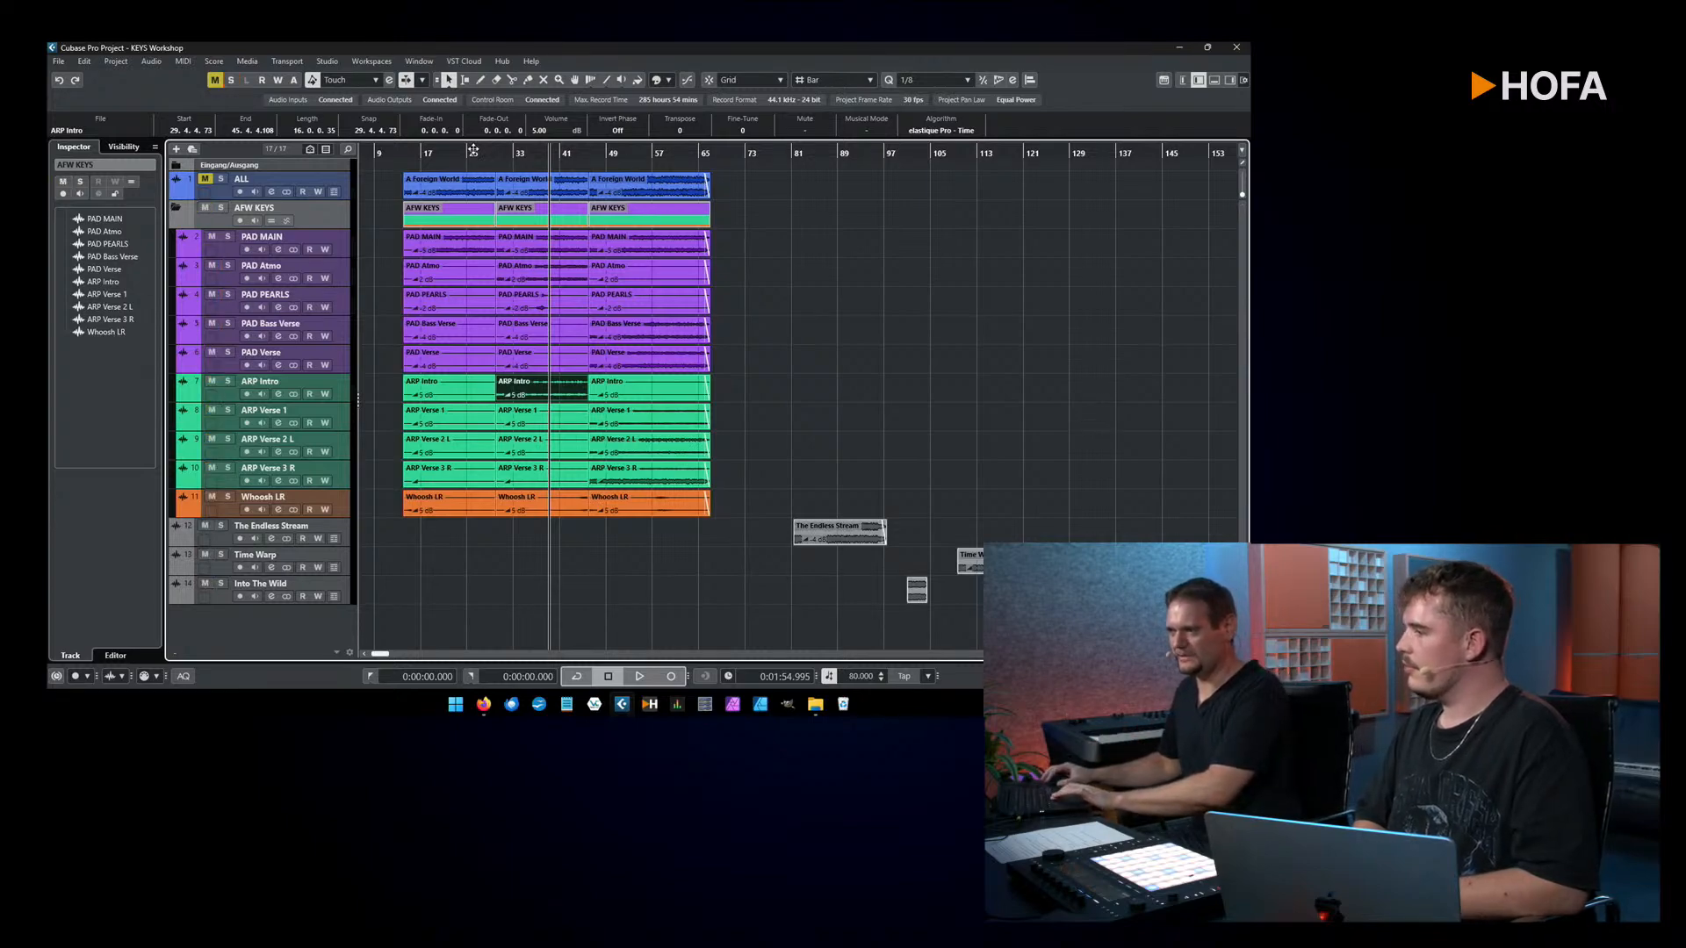
{"action": "left_click_drag", "start_coordinate": [524, 153], "coordinate": [533, 150]}
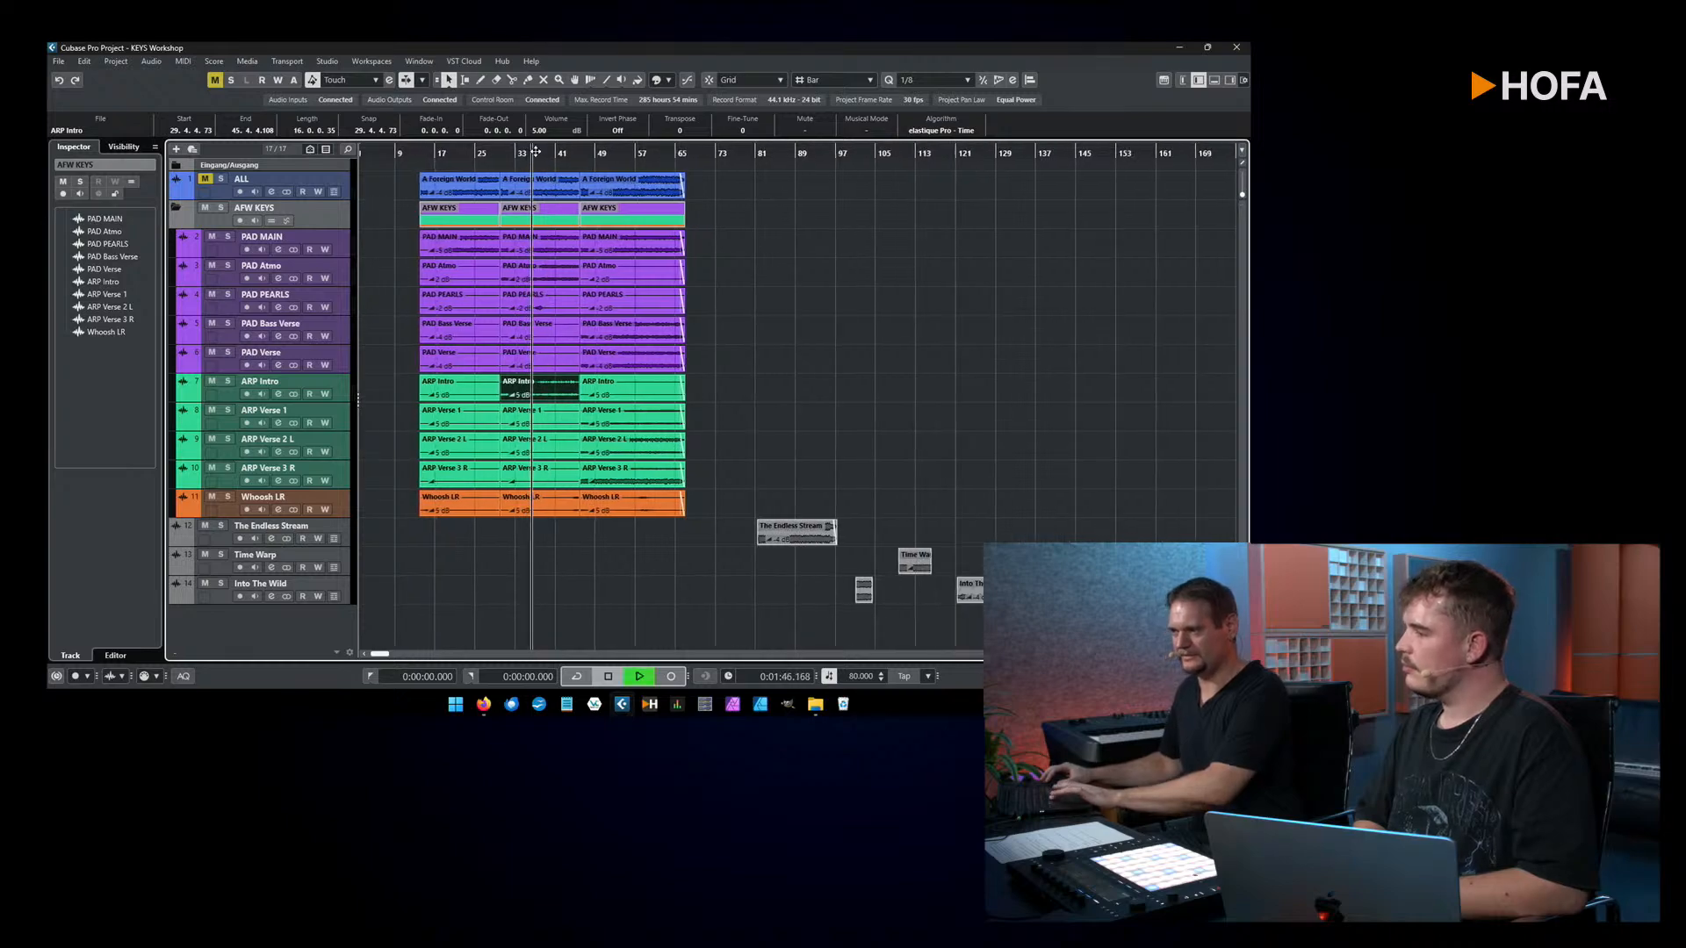
{"action": "key", "text": "space"}
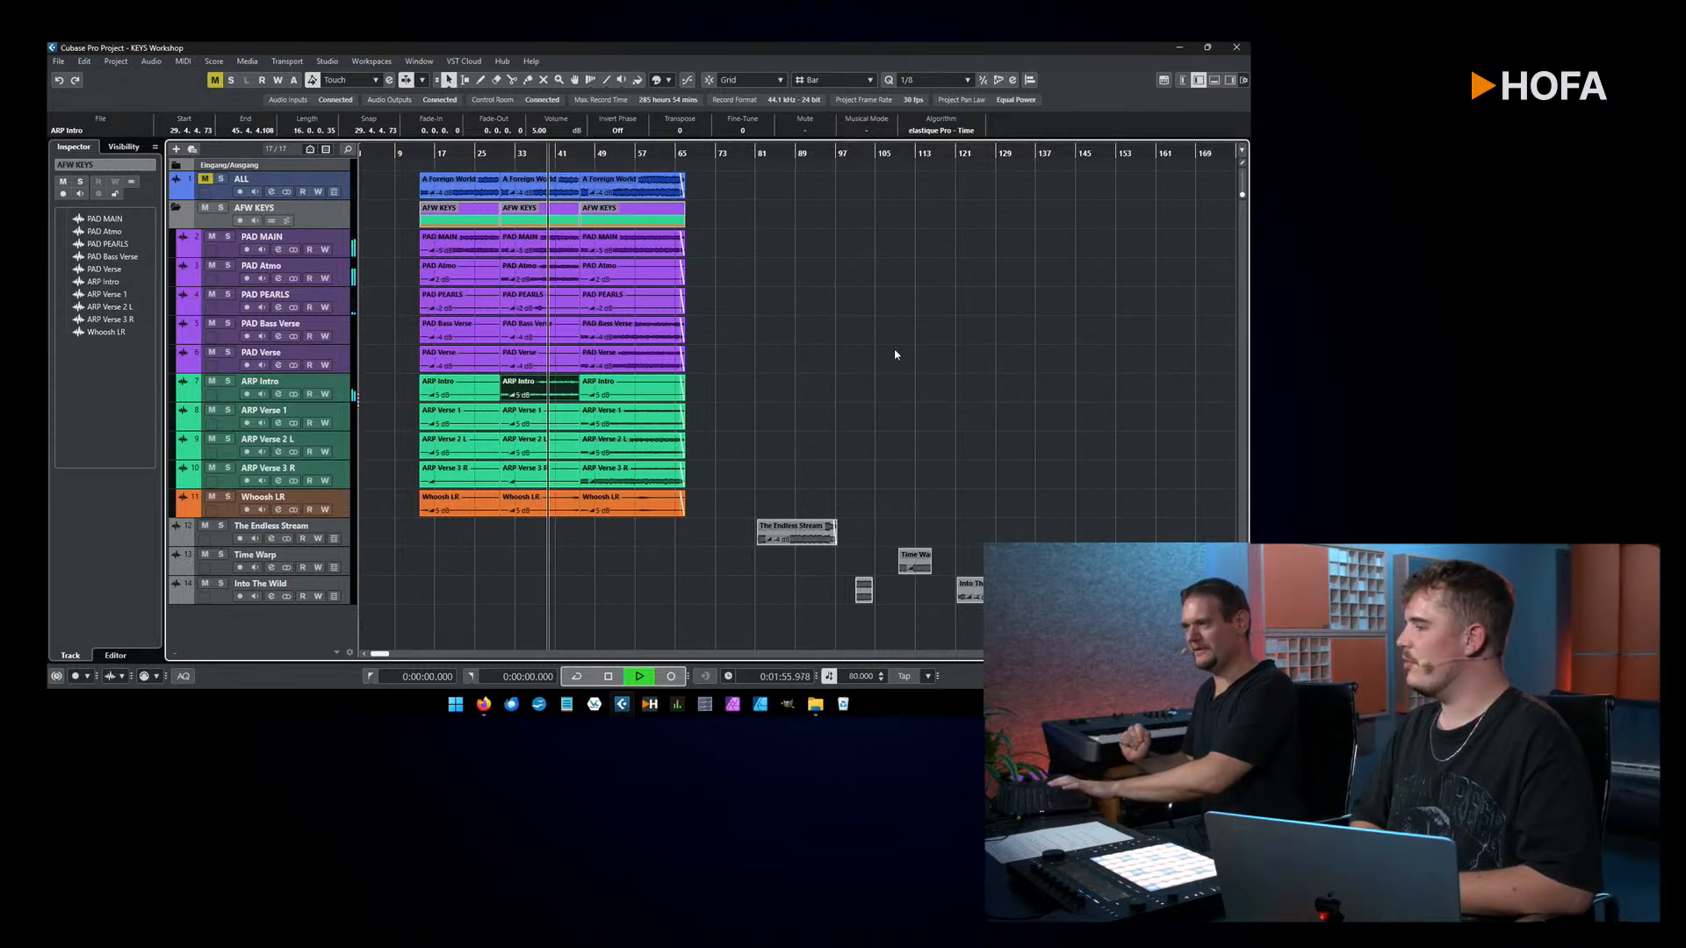
{"action": "key", "text": "space"}
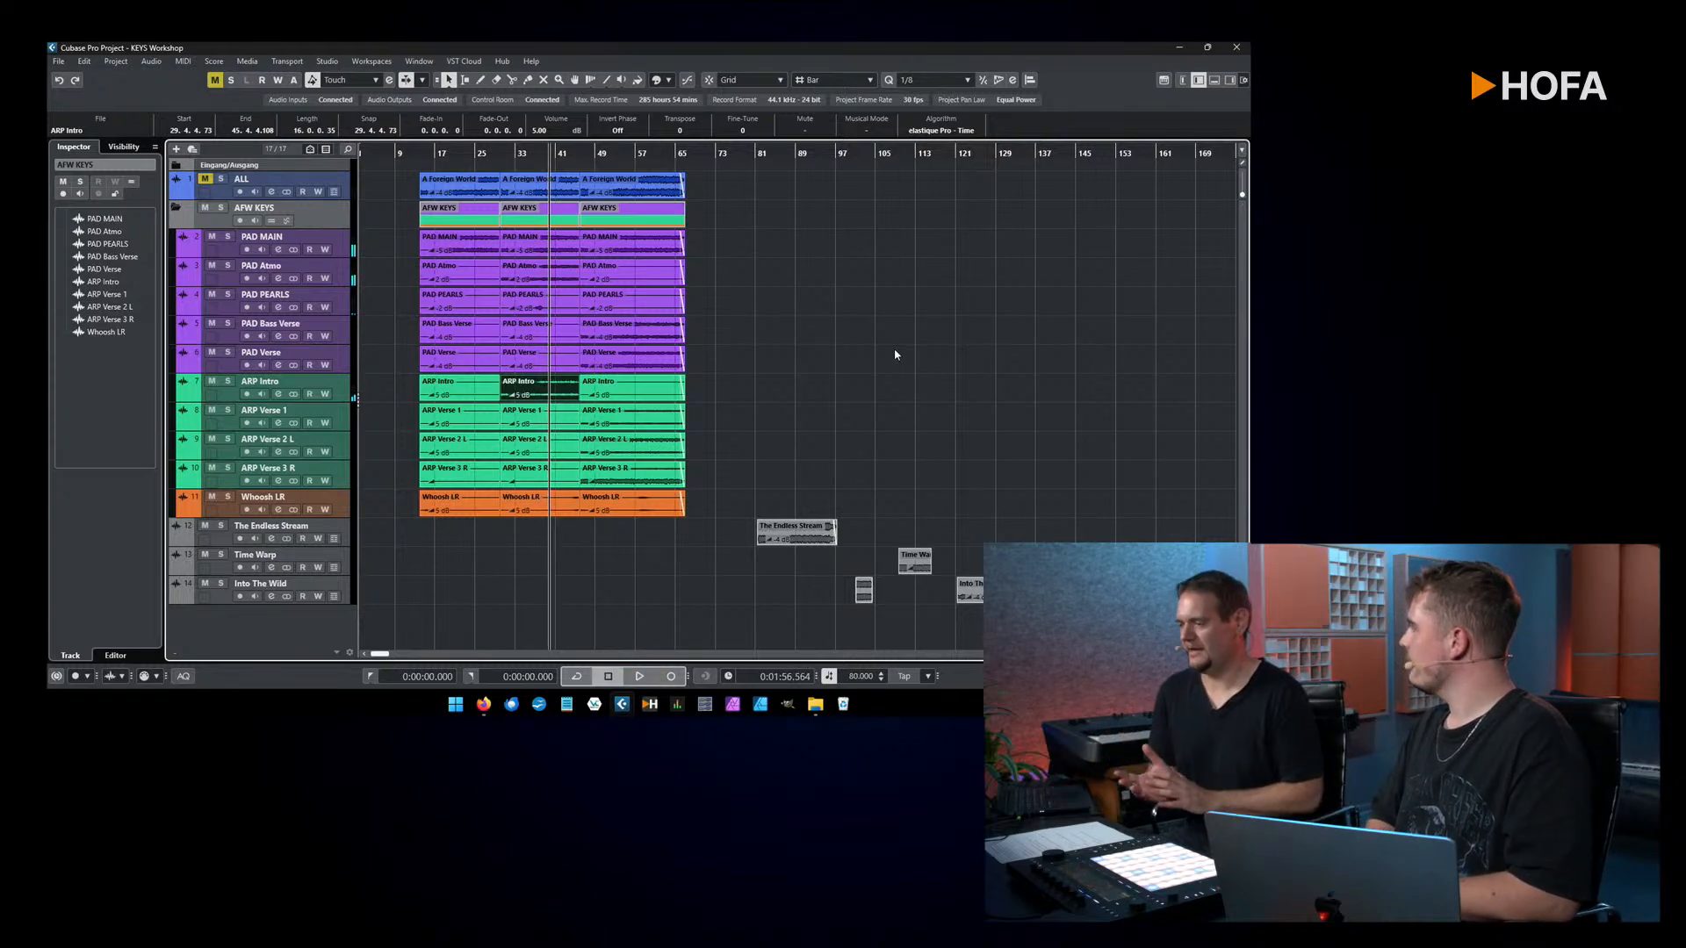
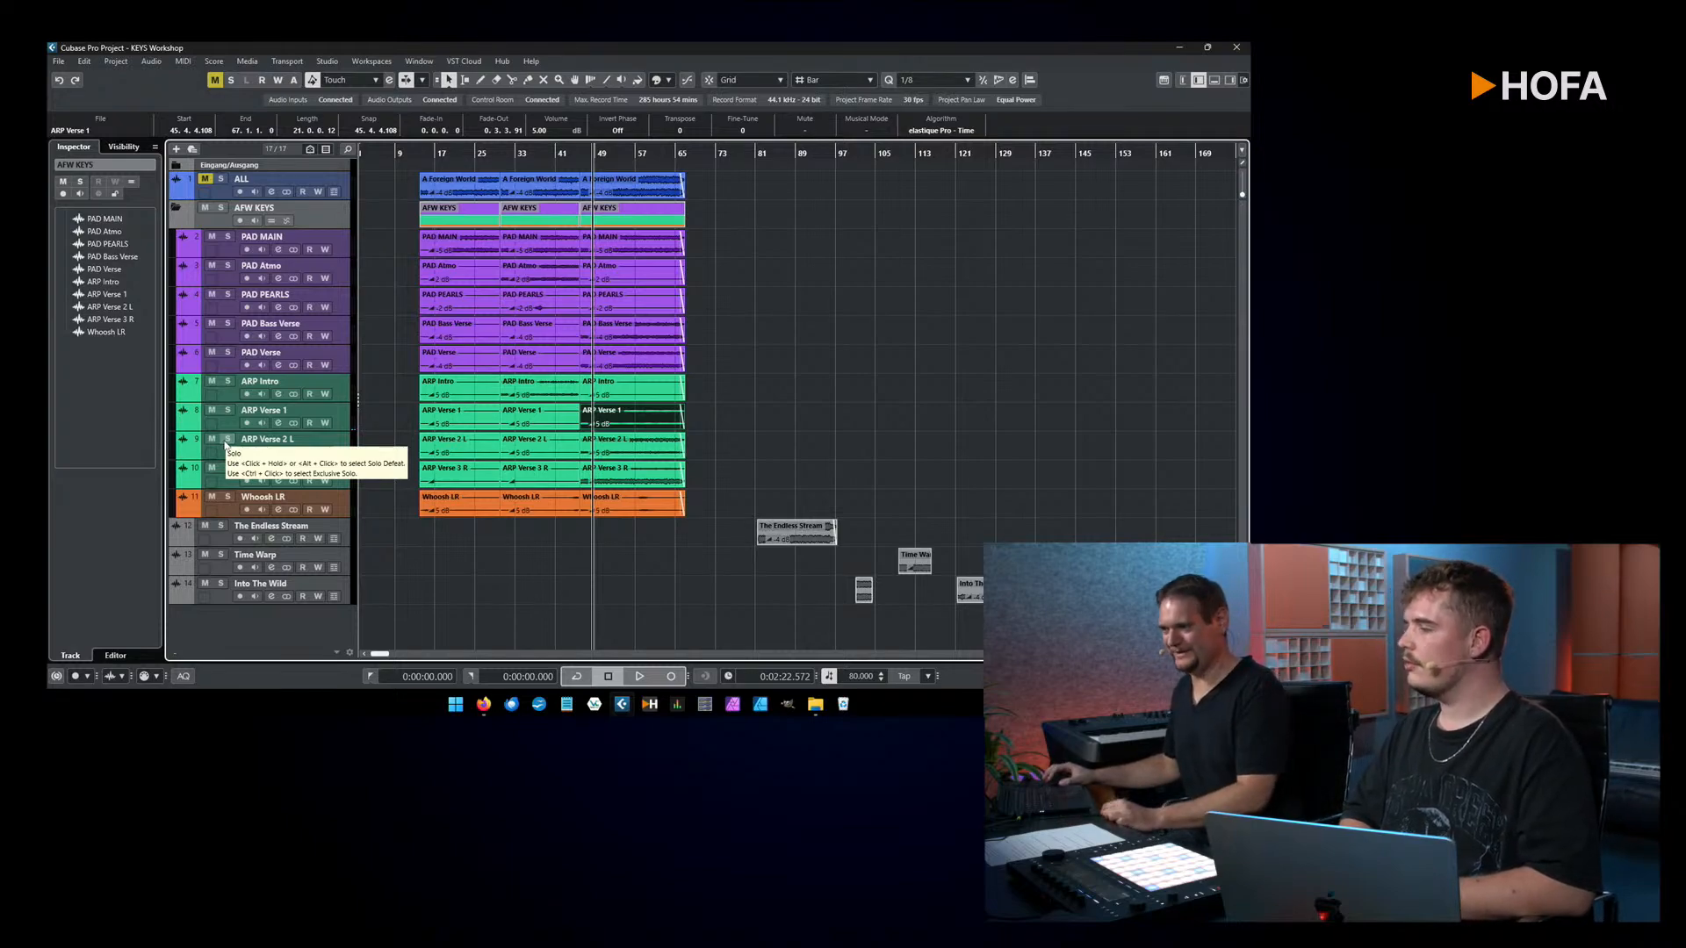
Step: Solo the ARP Verse 2 L track and play it from the start of its third clip, around bar 46
{"action": "left_click", "coordinate": [226, 439]}
{"action": "left_click", "coordinate": [645, 454]}
{"action": "key", "text": "space"}
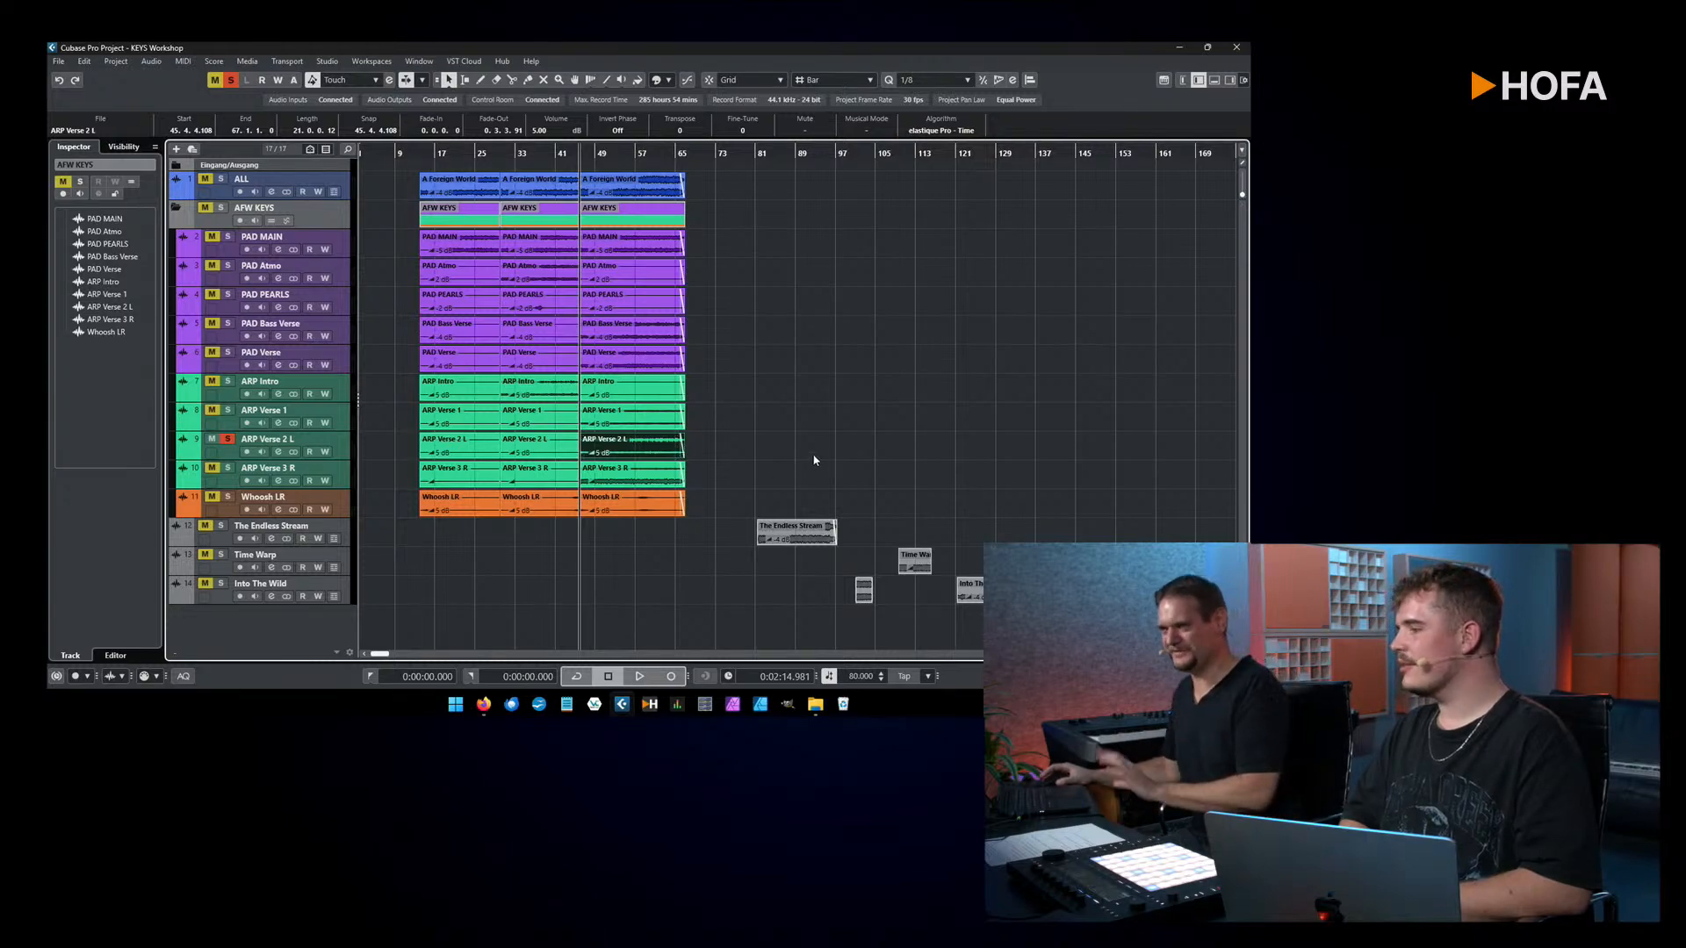
{"action": "key", "text": "space"}
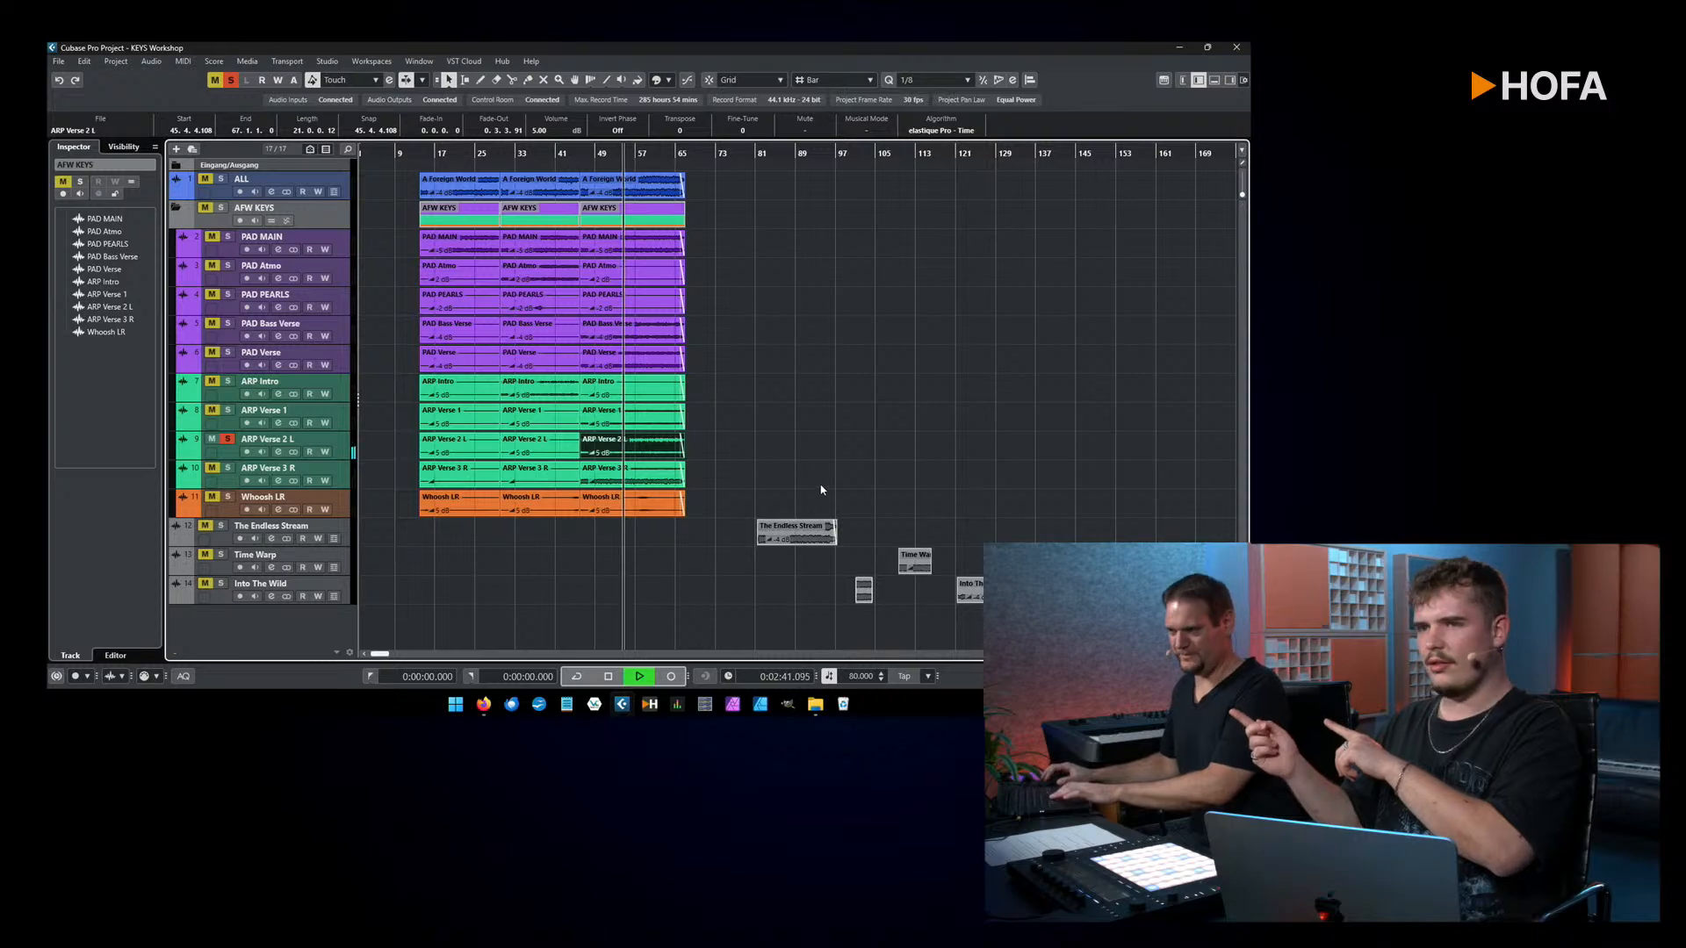
{"action": "key", "text": "space"}
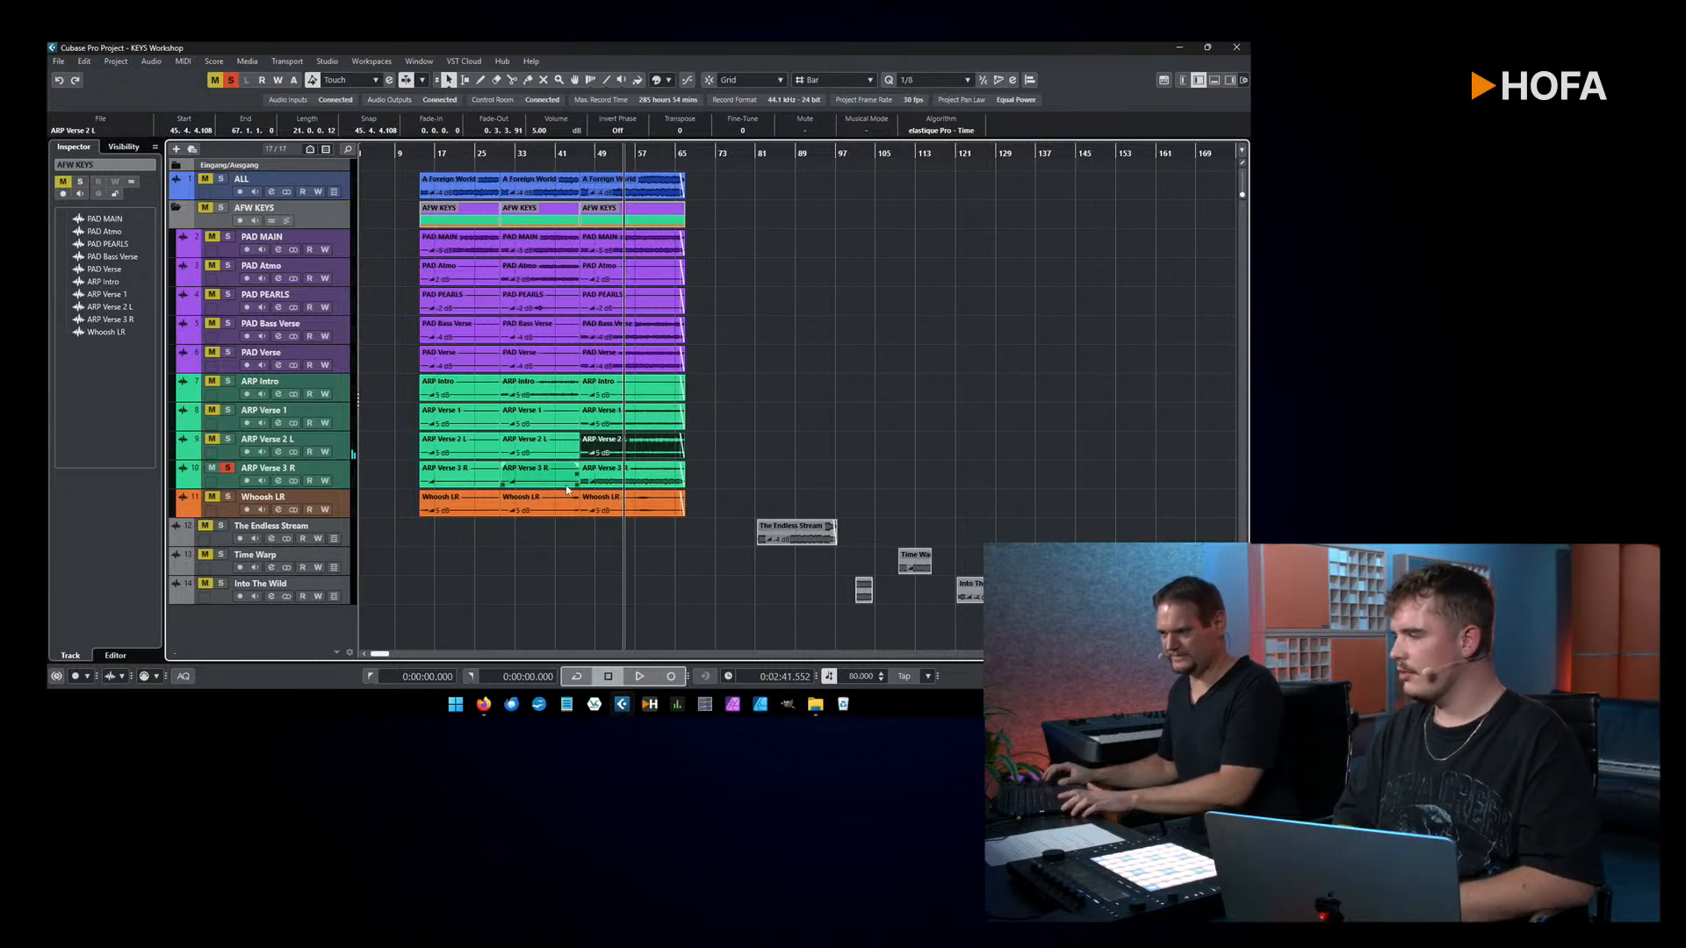
Step: Play the soloed ARP Verse 3 R track from the start of its third clip, around bar 46
{"action": "left_click", "coordinate": [678, 473]}
{"action": "key", "text": "l"}
{"action": "key", "text": "space"}
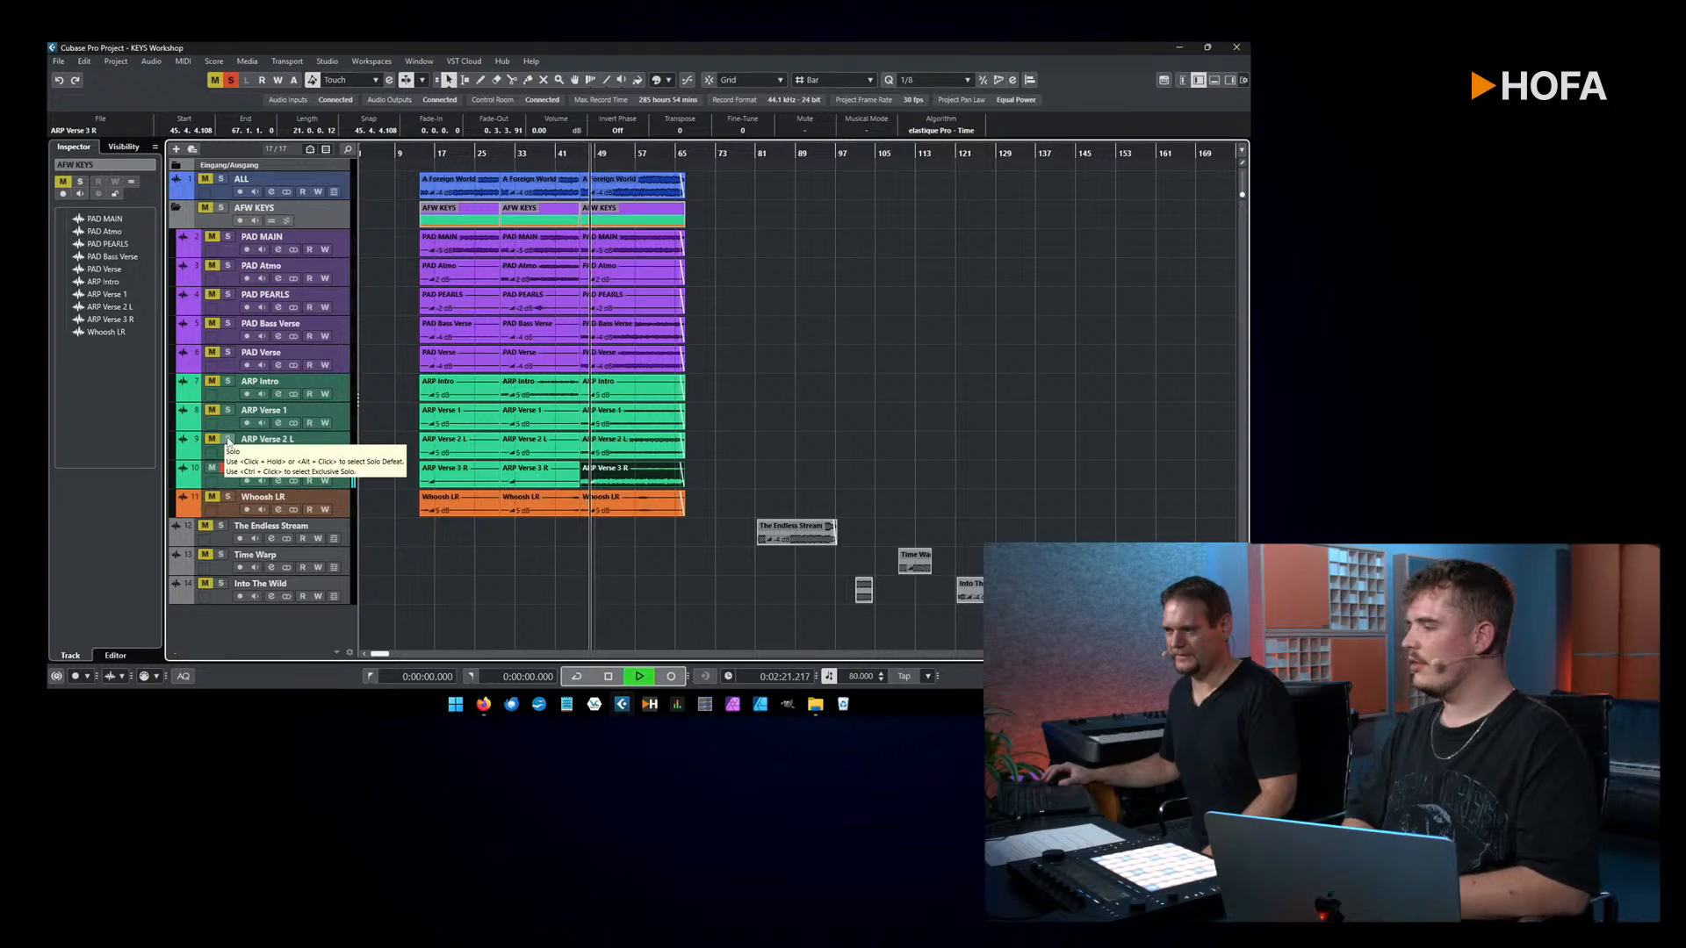
Step: Add ARP Verse 2 L and ARP Verse 1 to the soloed ARP Verse 3 R during playback, and clear all solos after stopping
{"action": "left_click_drag", "start_coordinate": [228, 441], "coordinate": [228, 468]}
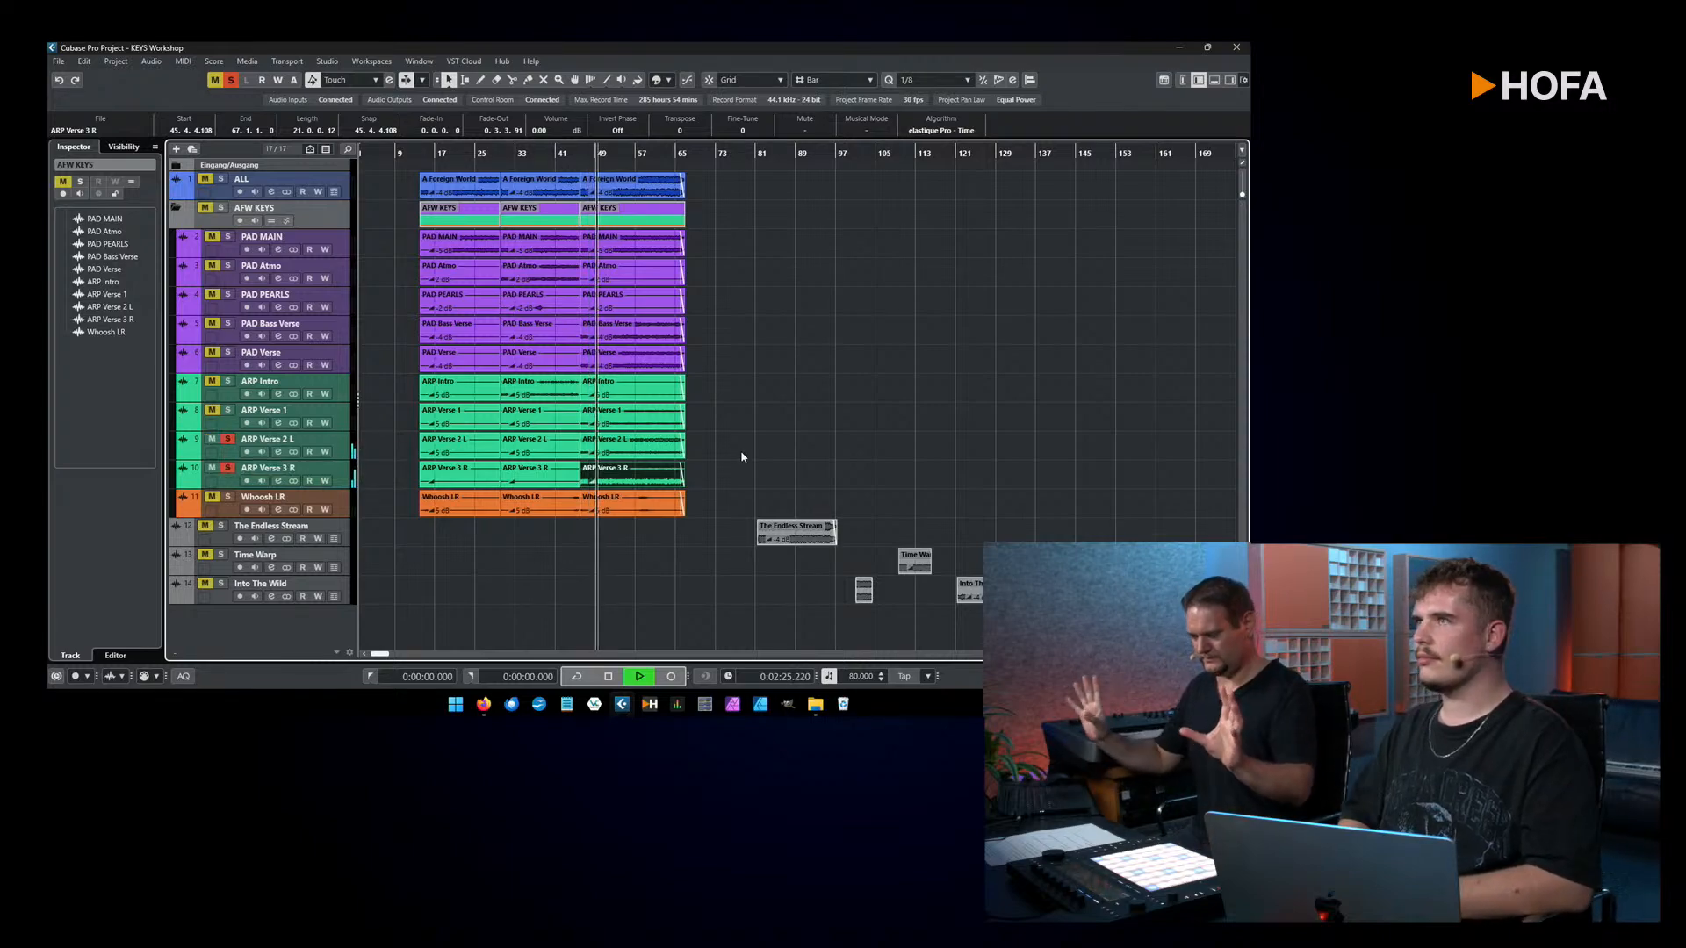
{"action": "left_click", "coordinate": [228, 411]}
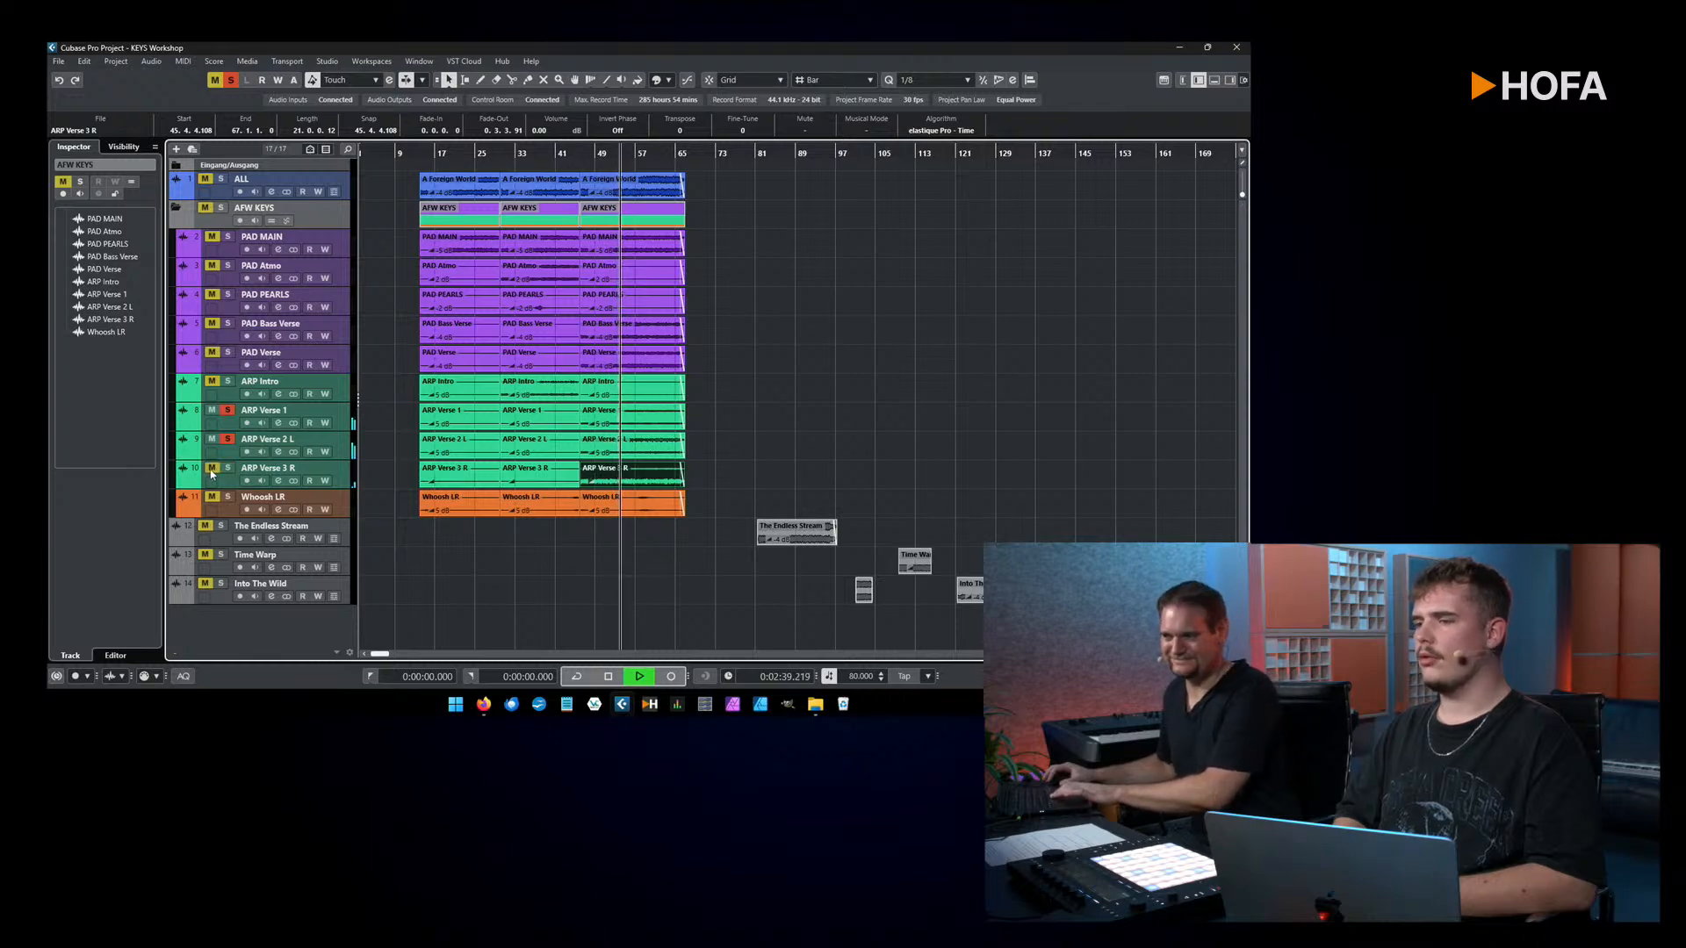
{"action": "left_click", "coordinate": [227, 470]}
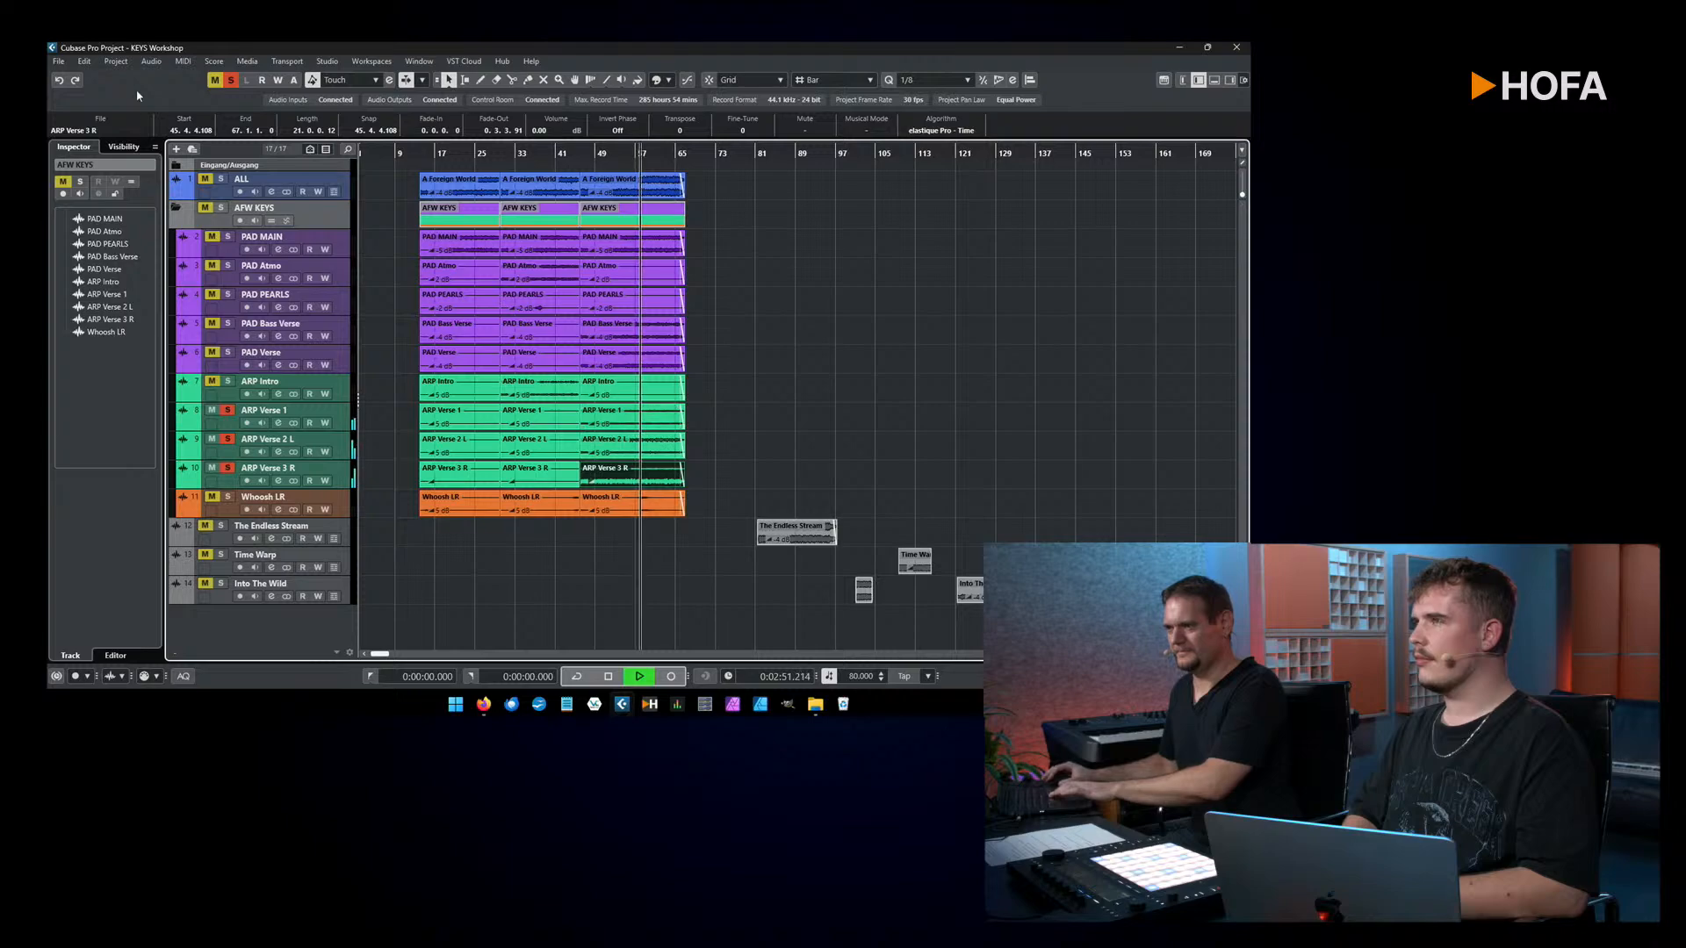
{"action": "key", "text": "space"}
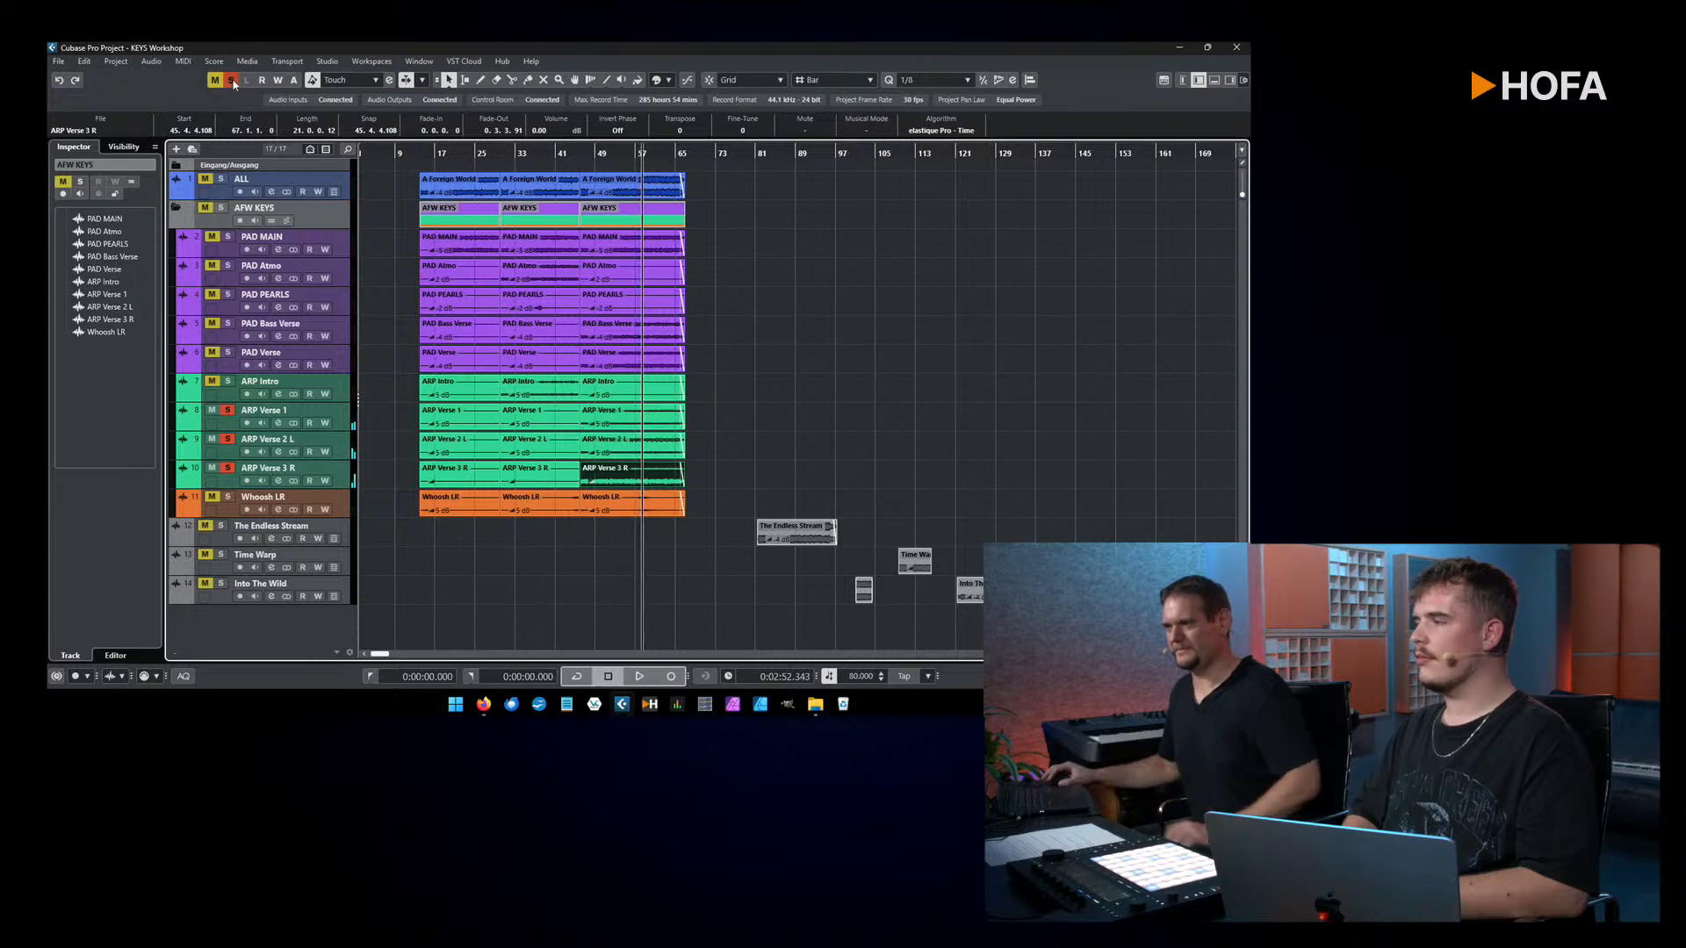
{"action": "left_click", "coordinate": [232, 81]}
{"action": "left_click", "coordinate": [801, 464]}
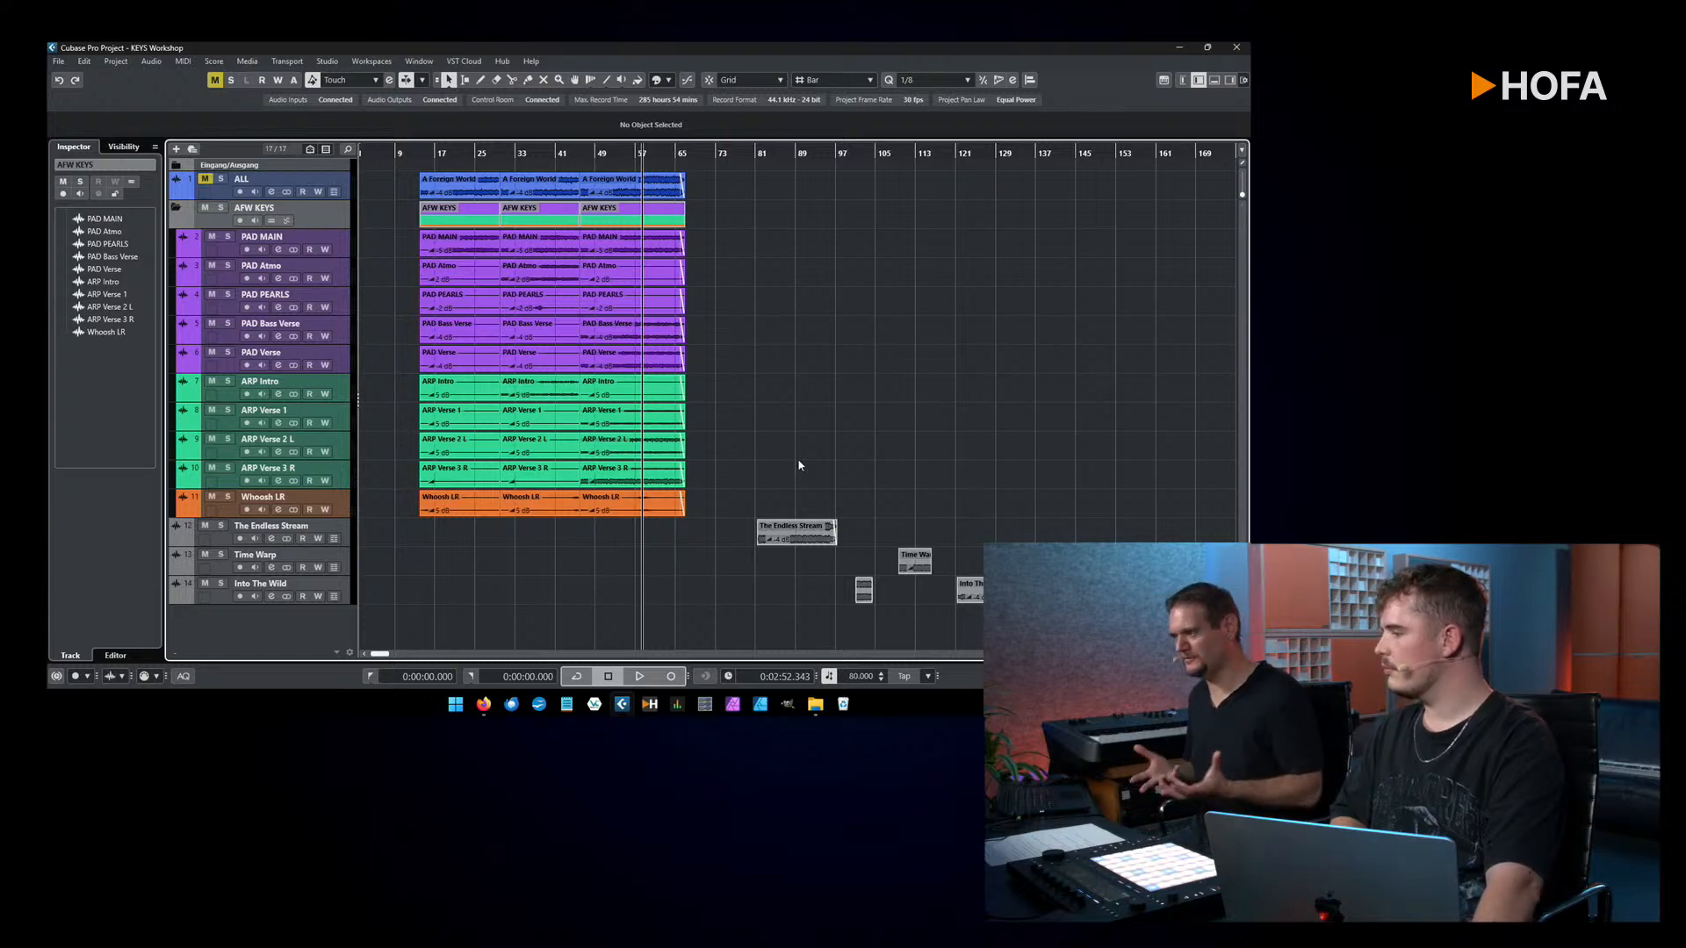
Step: Play the Whoosh LR track soloed within its third clip, and remove its solo after stopping
{"action": "left_click", "coordinate": [660, 509]}
{"action": "left_click_drag", "start_coordinate": [632, 153], "coordinate": [634, 152]}
{"action": "left_click", "coordinate": [615, 155]}
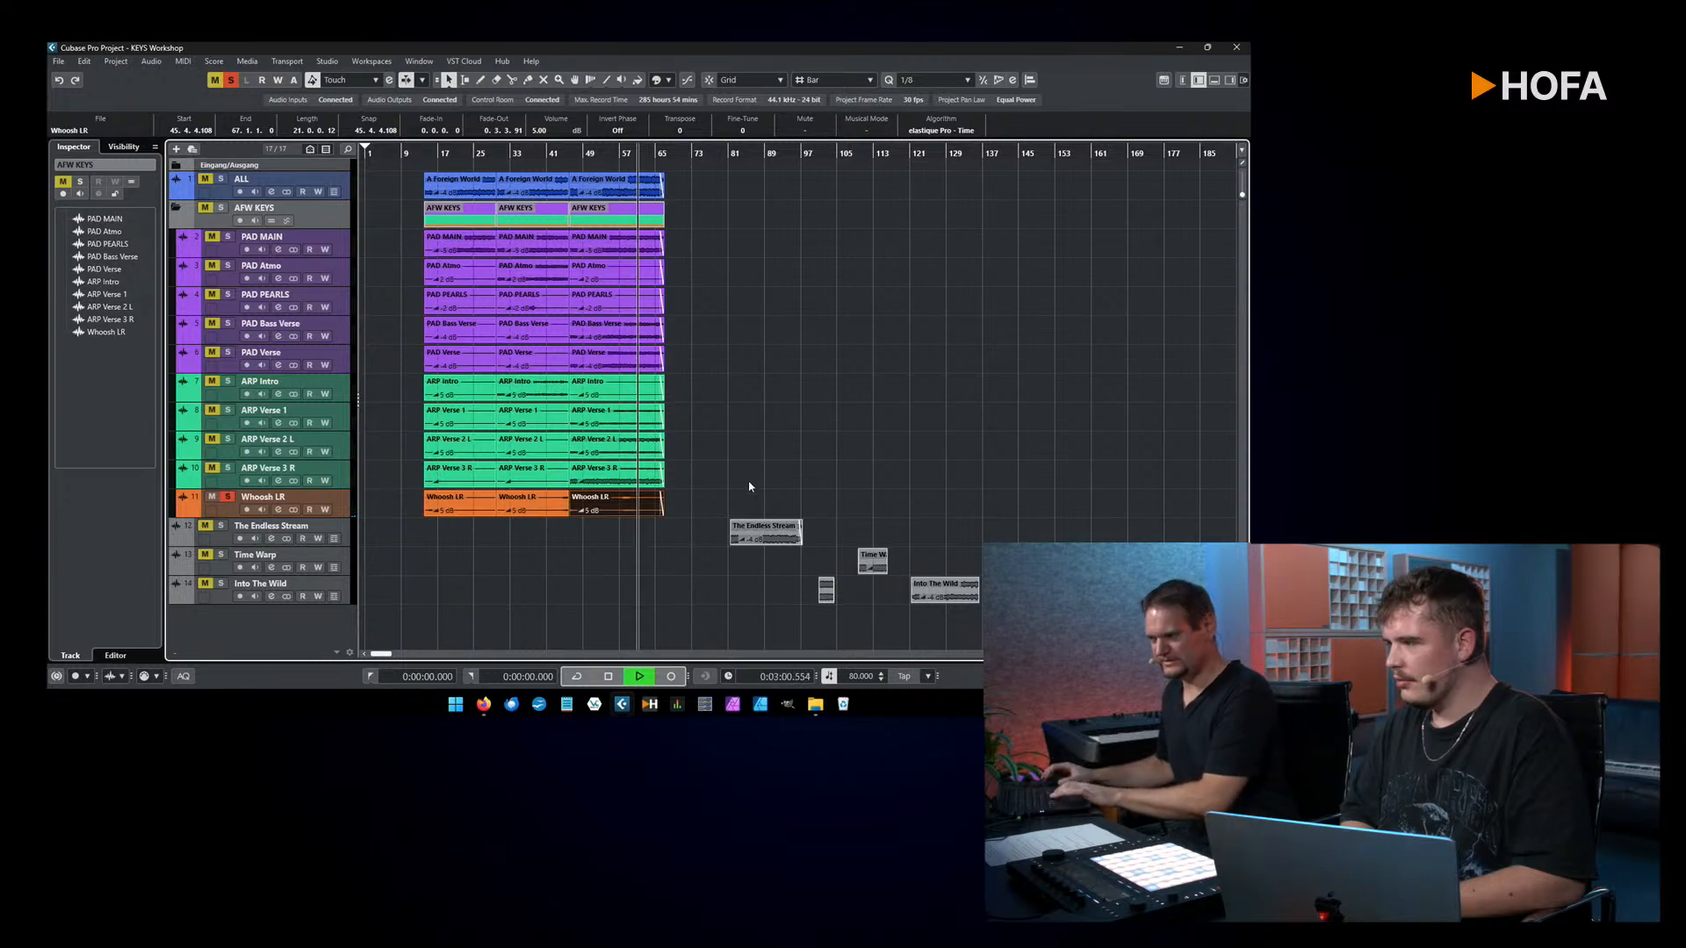
{"action": "key", "text": "space"}
{"action": "left_click", "coordinate": [228, 497]}
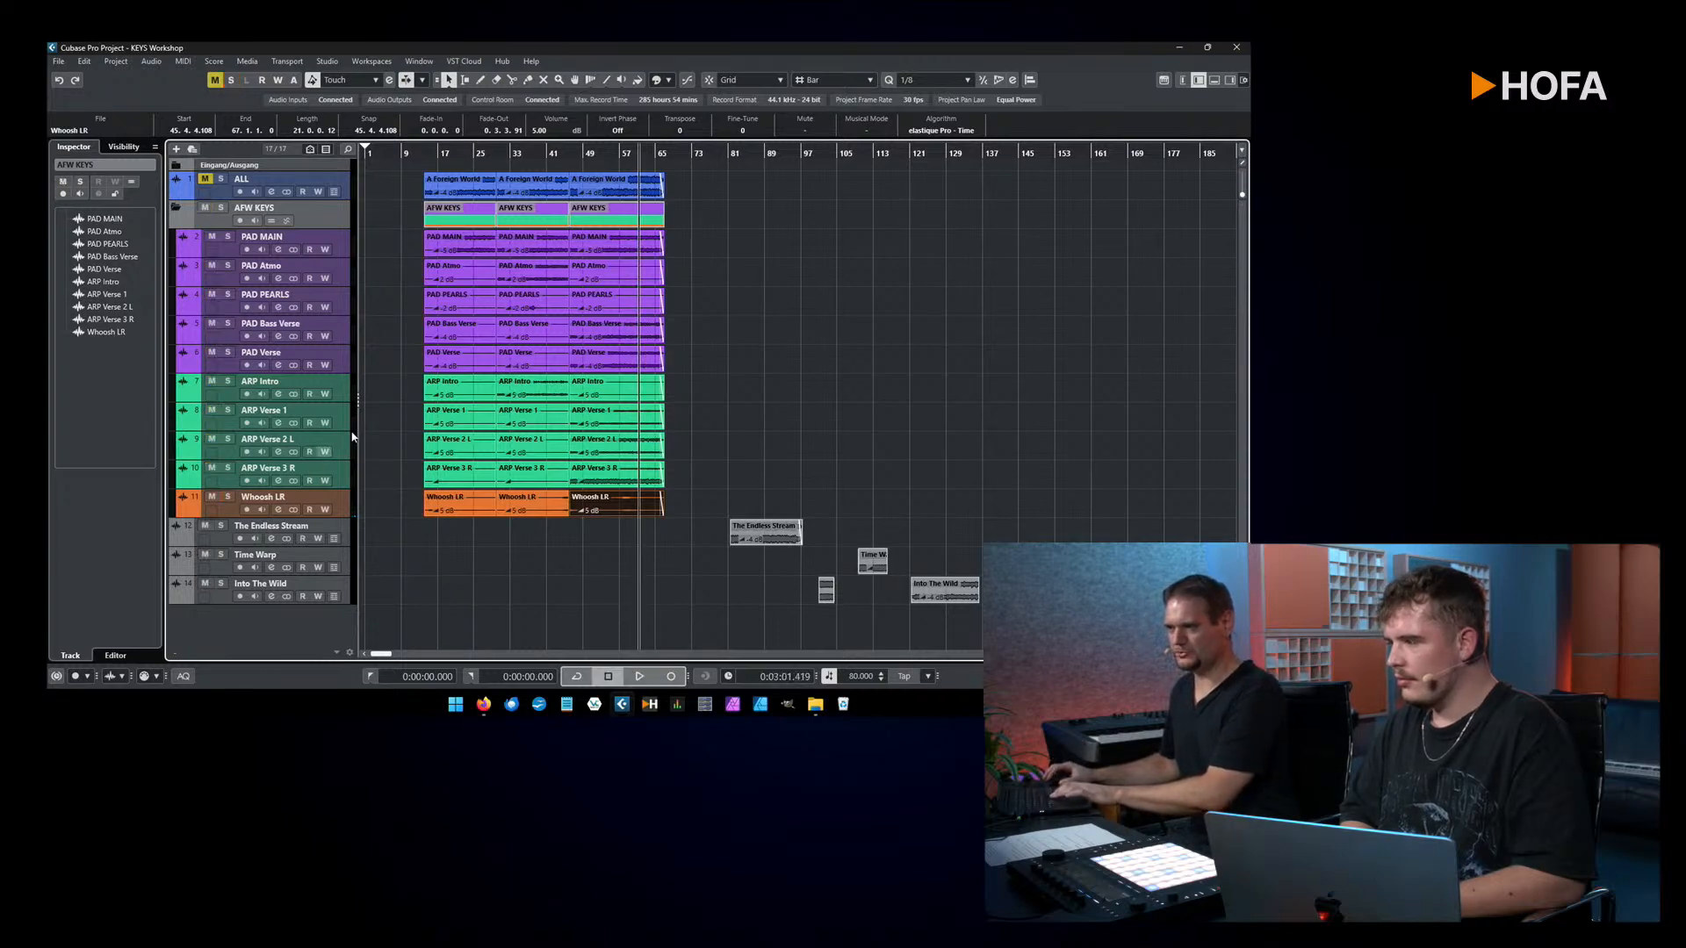
Step: Solo the ALL track and play the full mix of the passage from around bar 56
{"action": "left_click", "coordinate": [223, 184]}
{"action": "left_click_drag", "start_coordinate": [619, 151], "coordinate": [620, 156]}
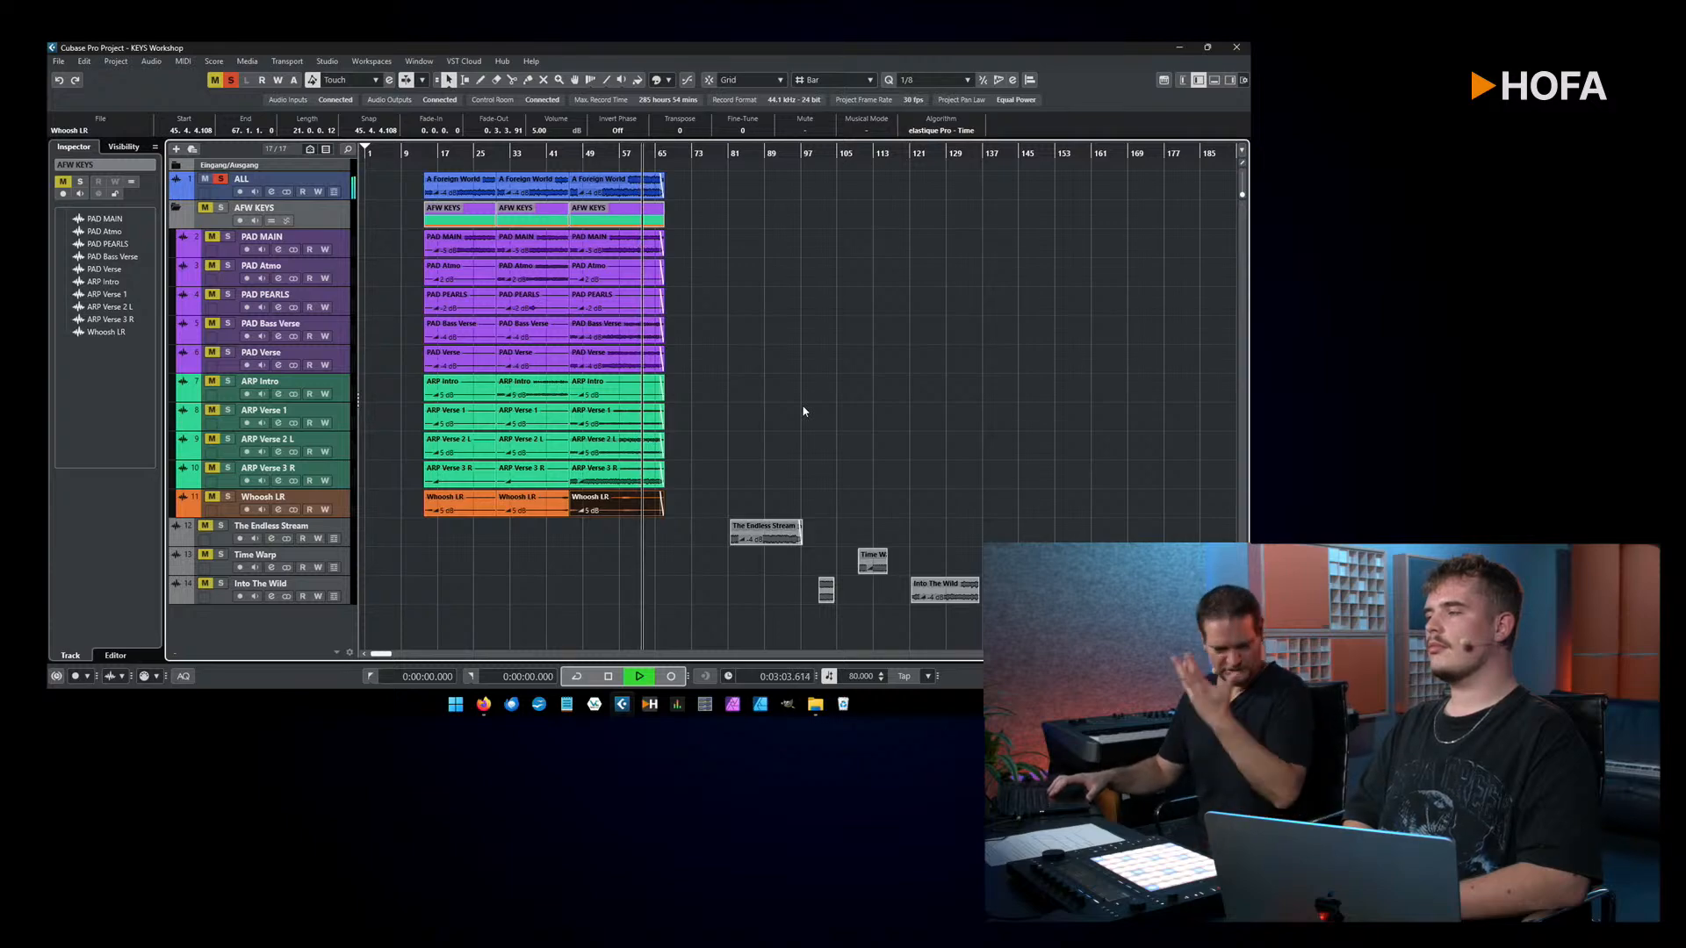
{"action": "key", "text": "space"}
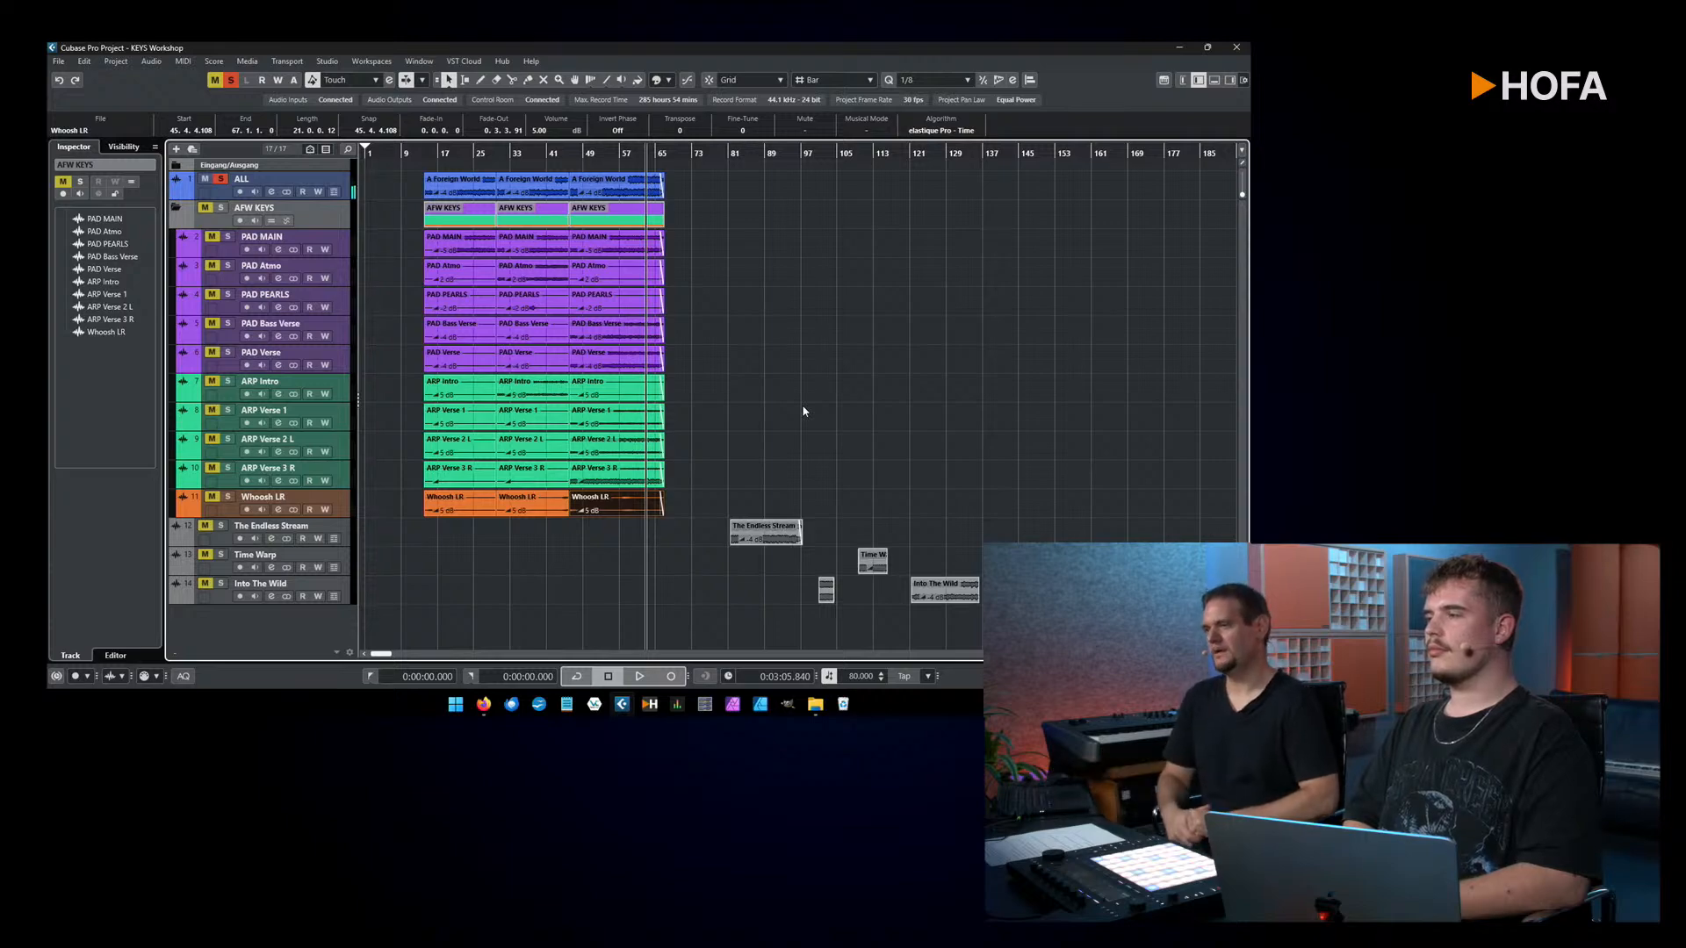
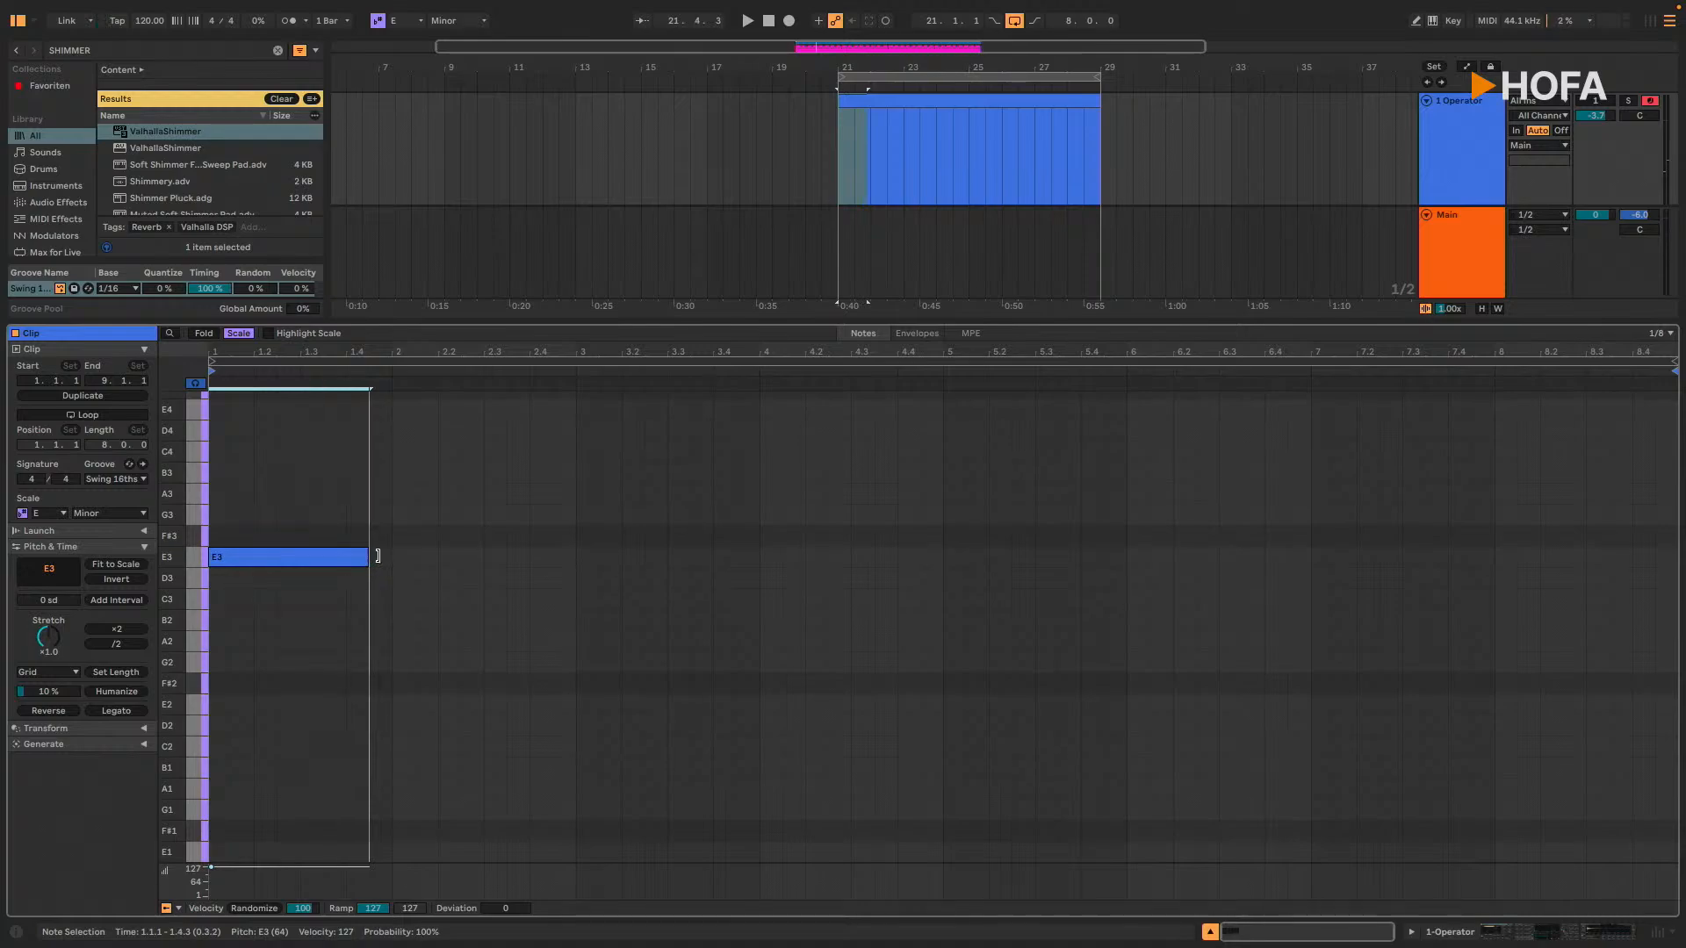
Step: Solo the 1 Operator track and audition the one-bar E3 note in its clip
{"action": "key", "text": "s"}
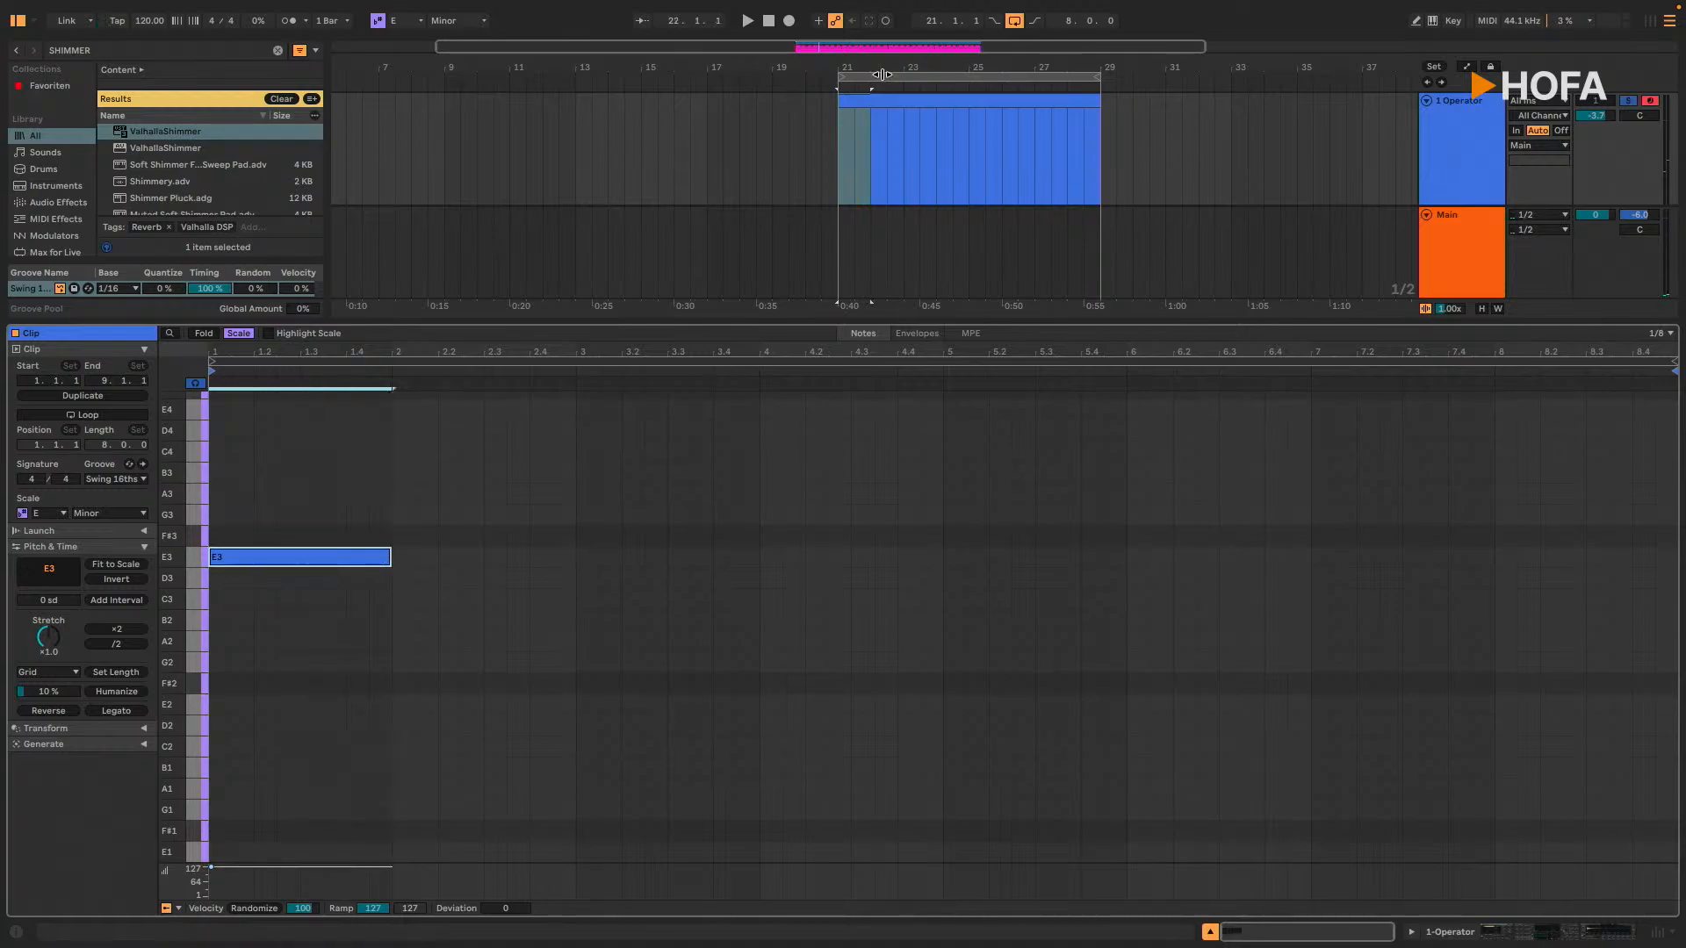
{"action": "left_click", "coordinate": [1585, 101]}
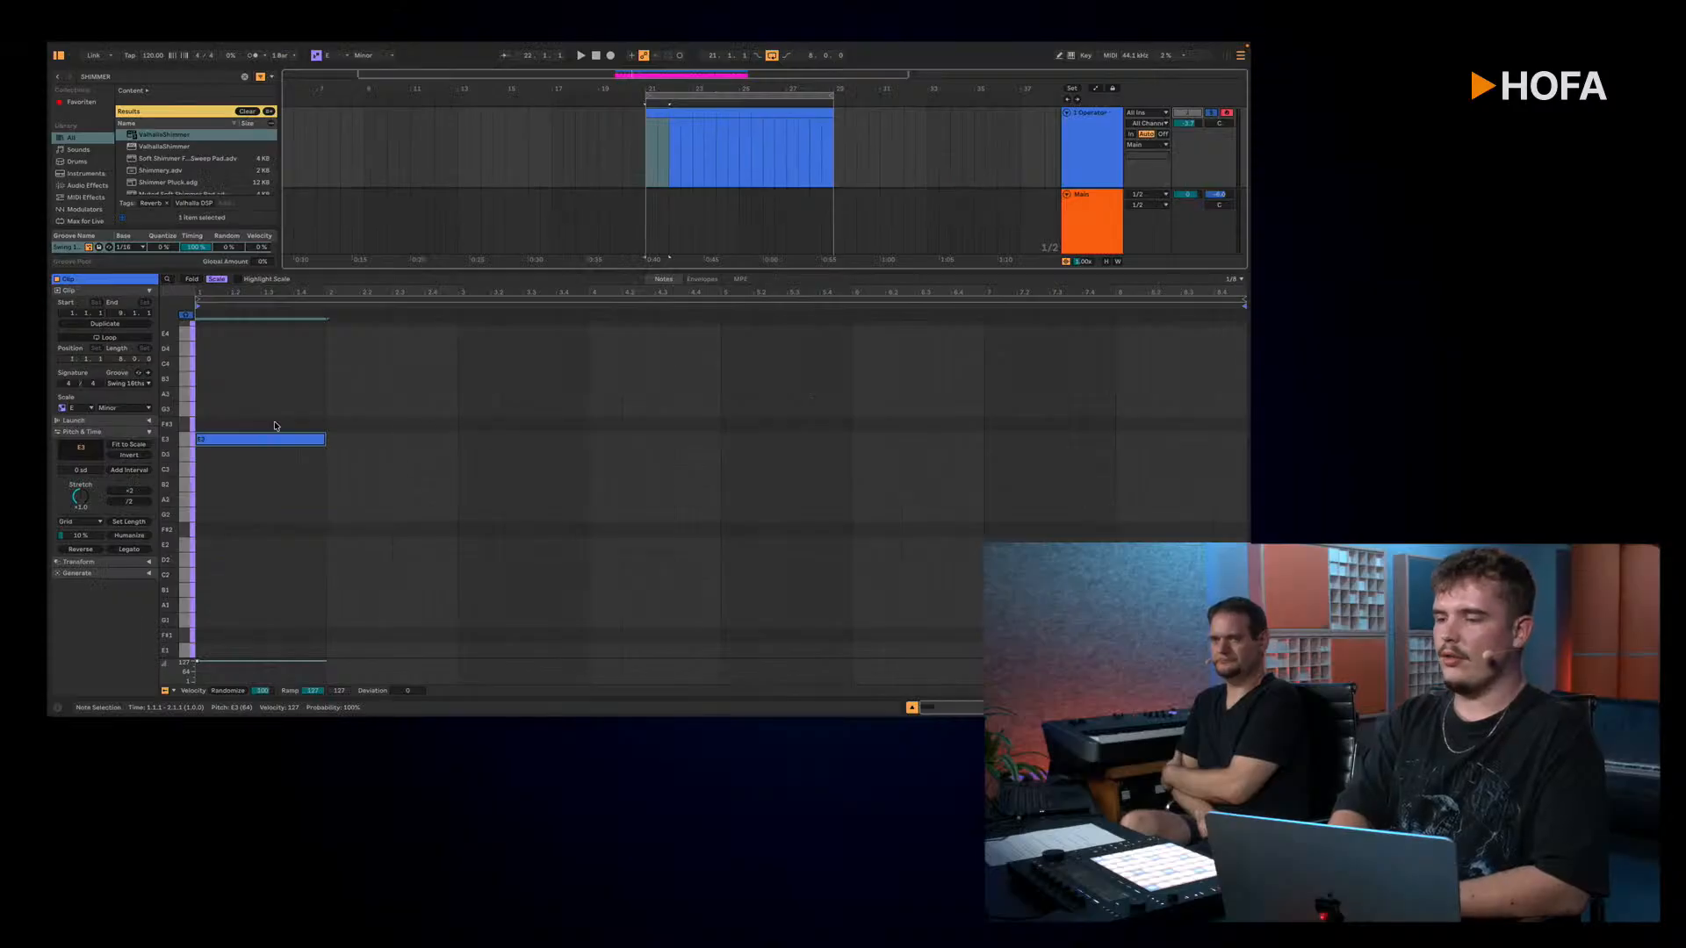
{"action": "left_click", "coordinate": [272, 438]}
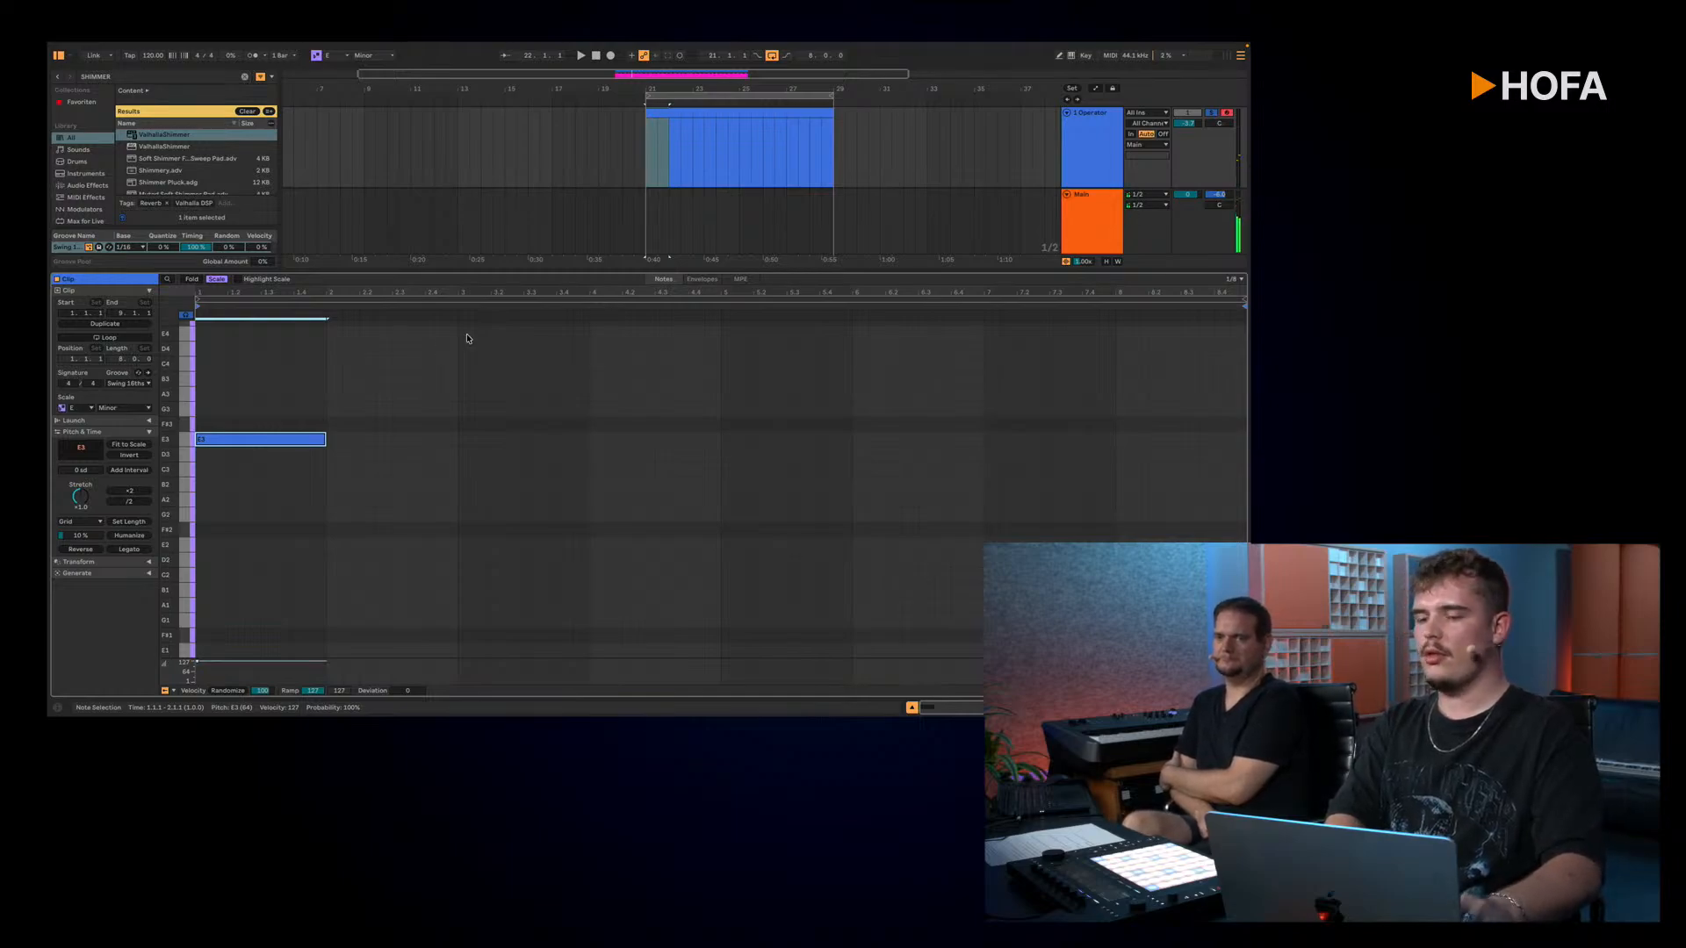
Step: Bypass the Arpeggiator device on the 1 Operator track and return to the clip's note editor
{"action": "key", "text": "shift+Tab"}
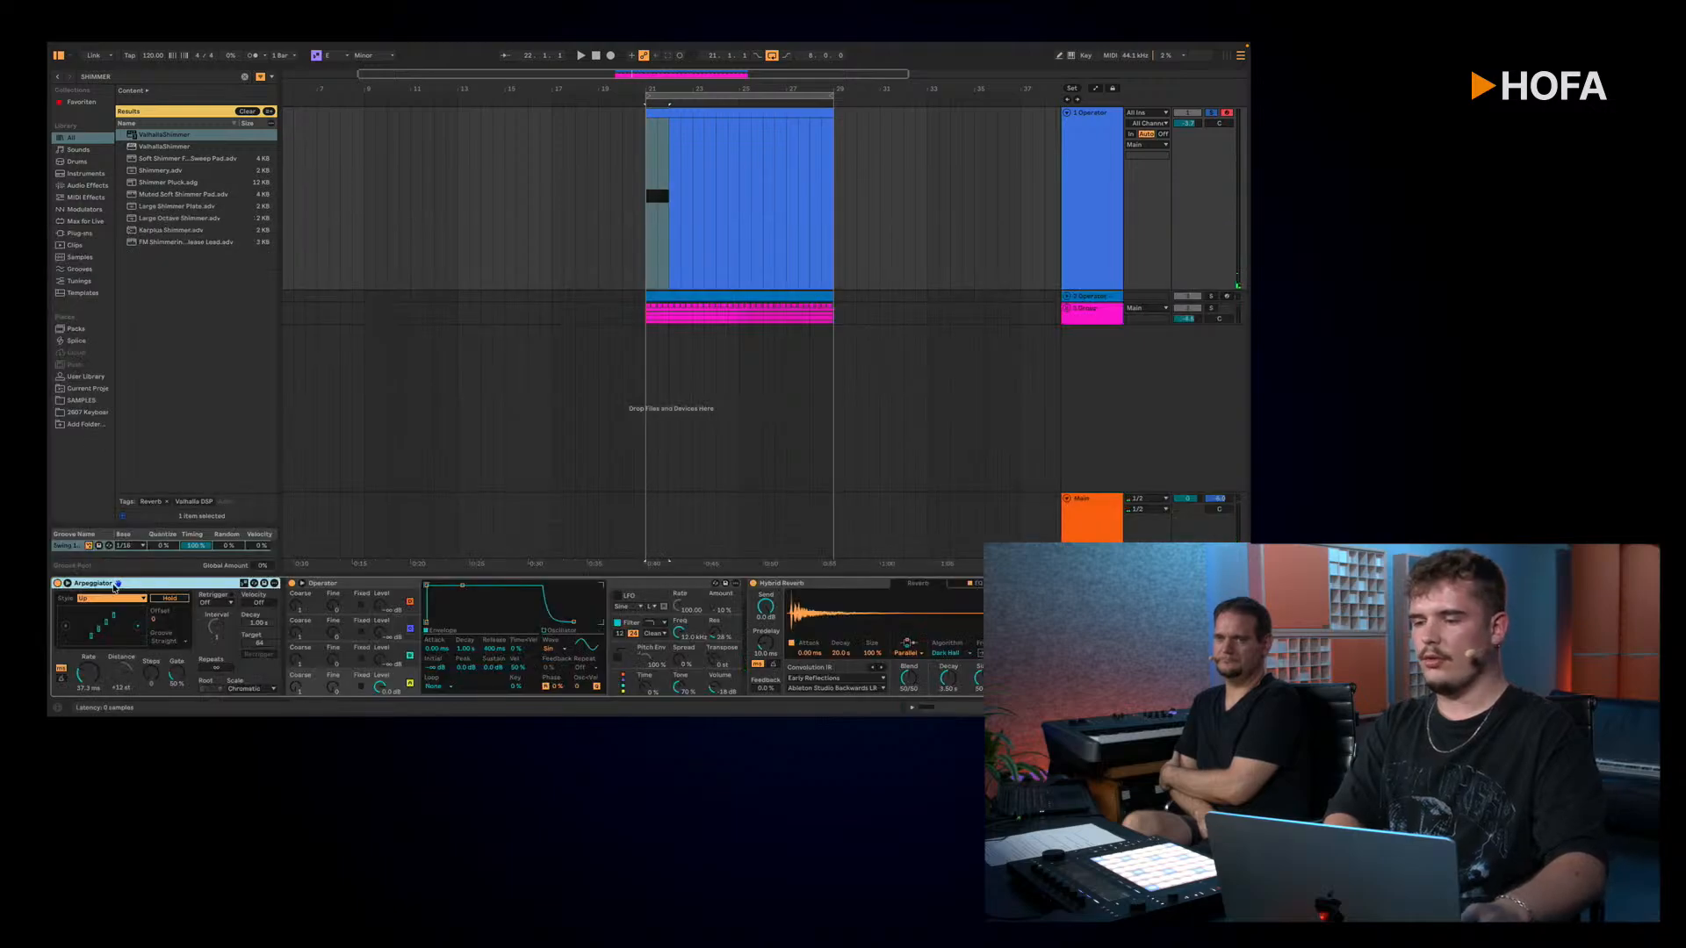
{"action": "left_click", "coordinate": [58, 584]}
{"action": "key", "text": "shift+Tab"}
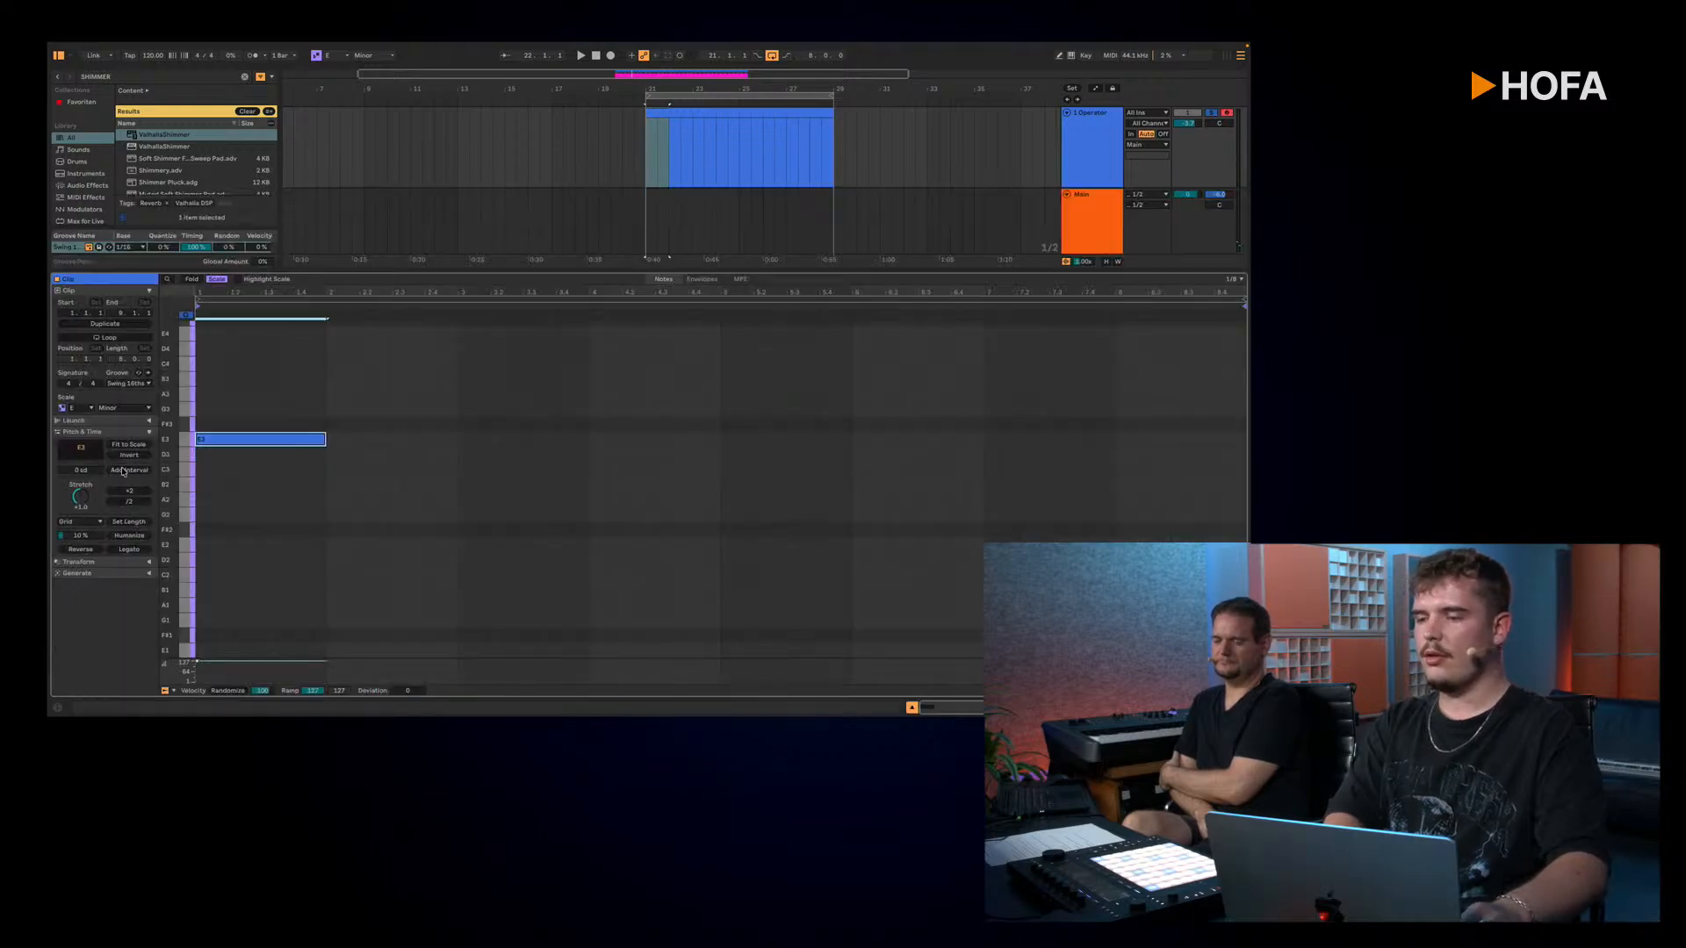
{"action": "left_click", "coordinate": [187, 316]}
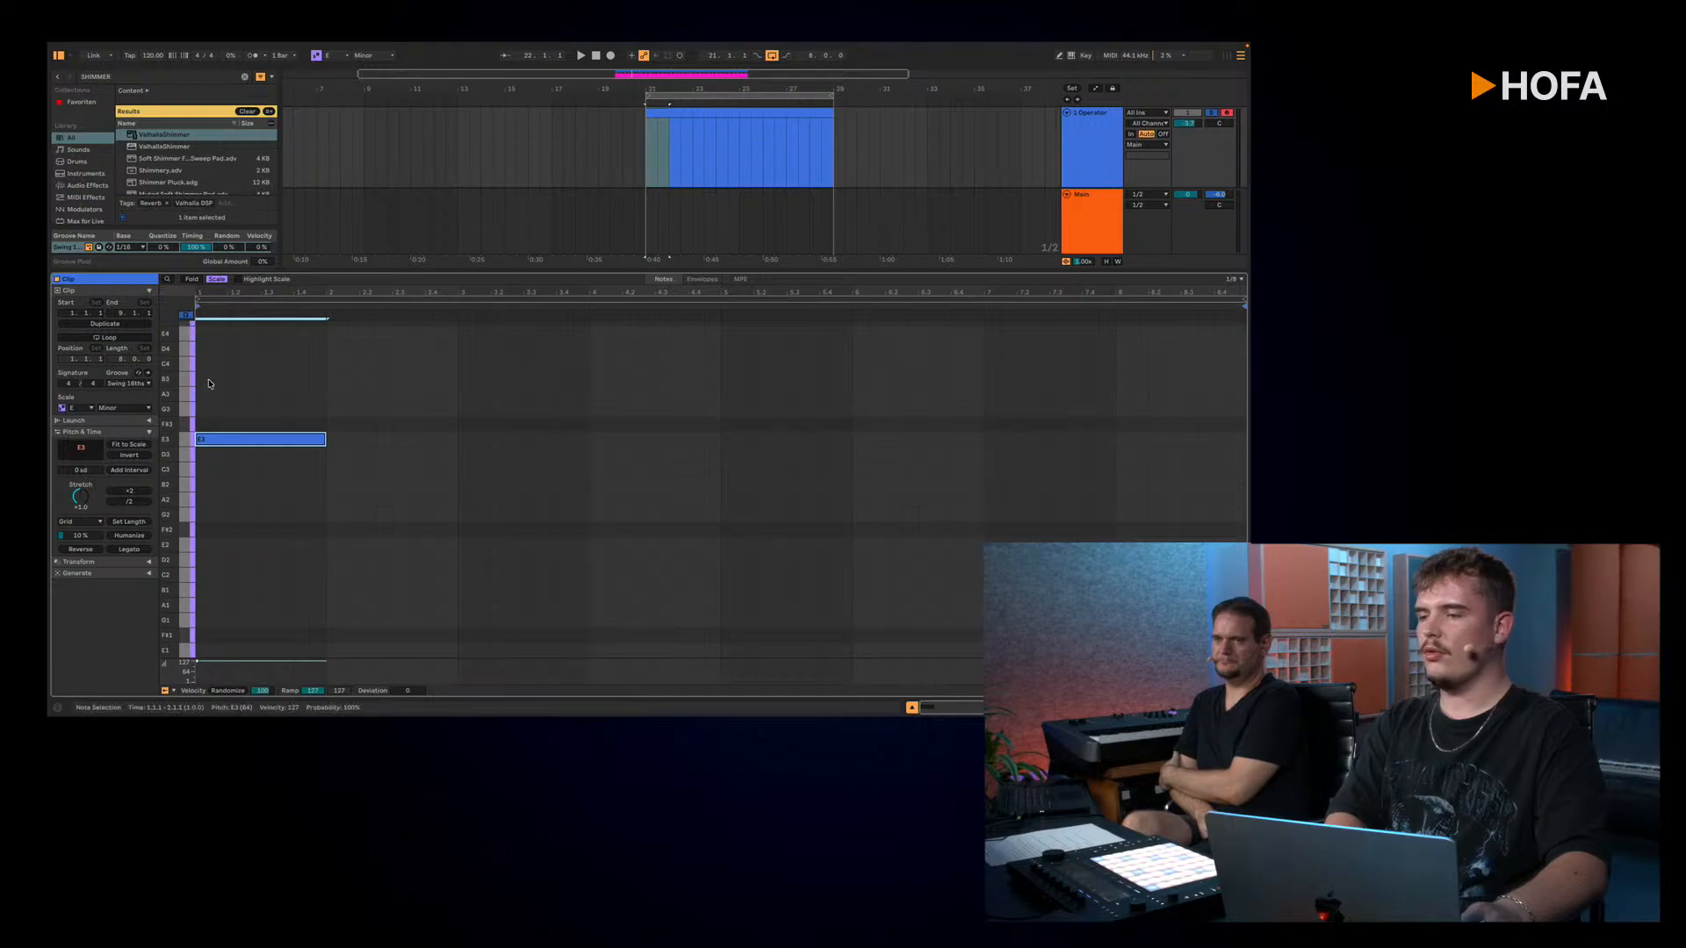
{"action": "double_click", "coordinate": [204, 379]}
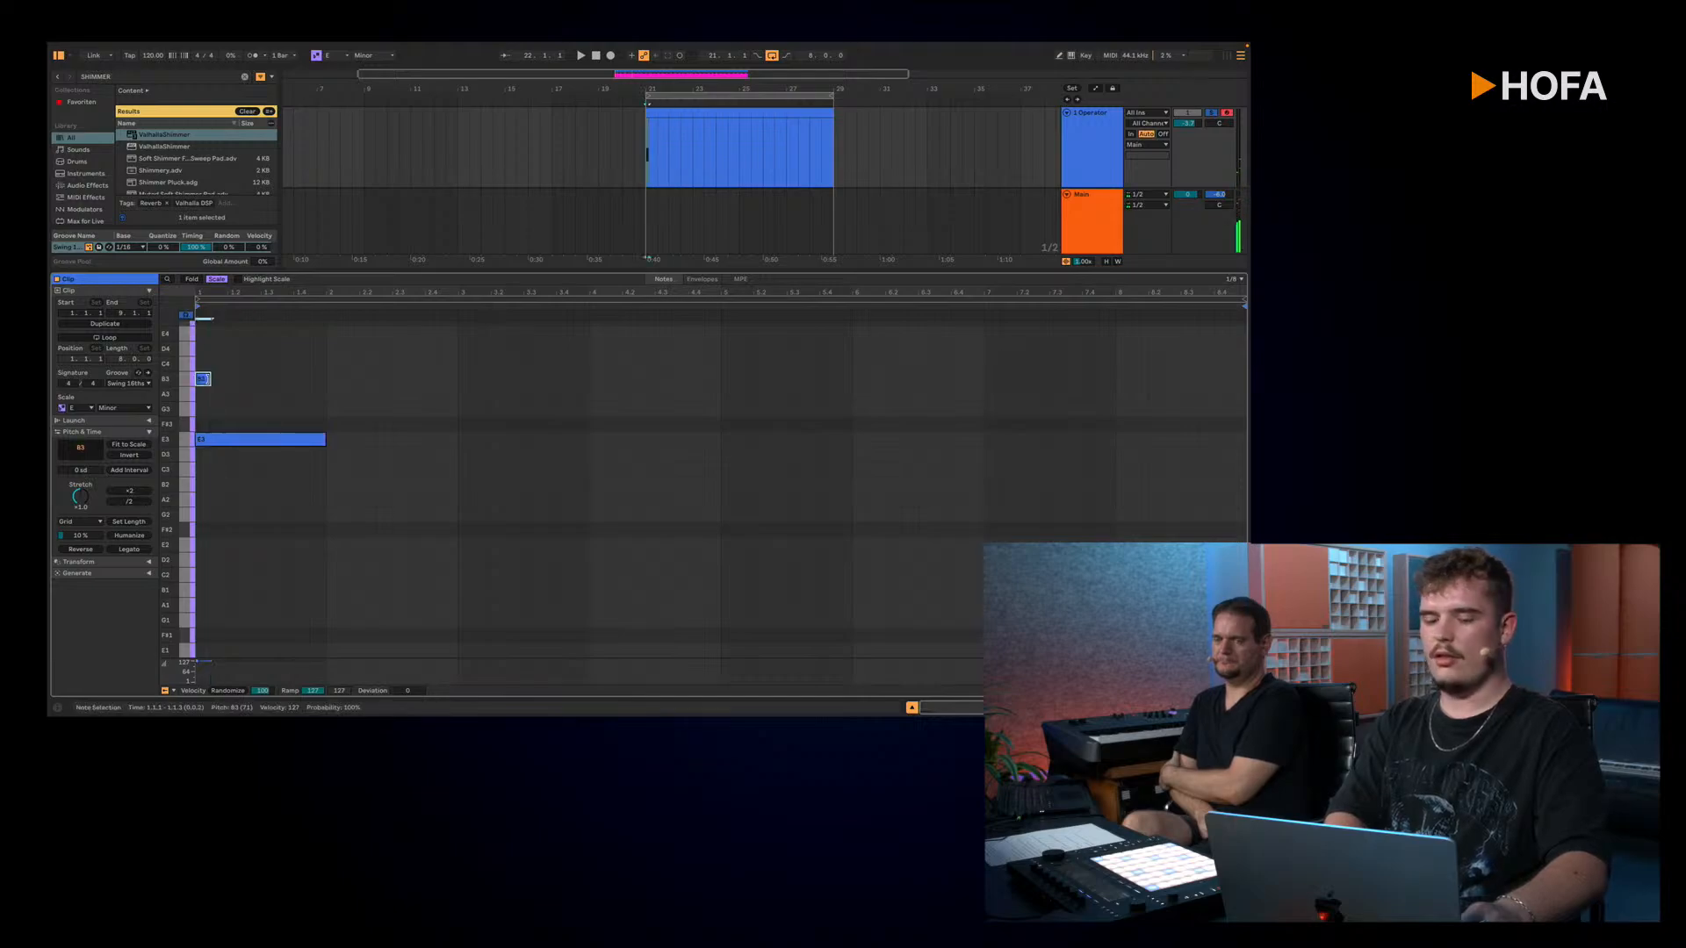
{"action": "double_click", "coordinate": [236, 350]}
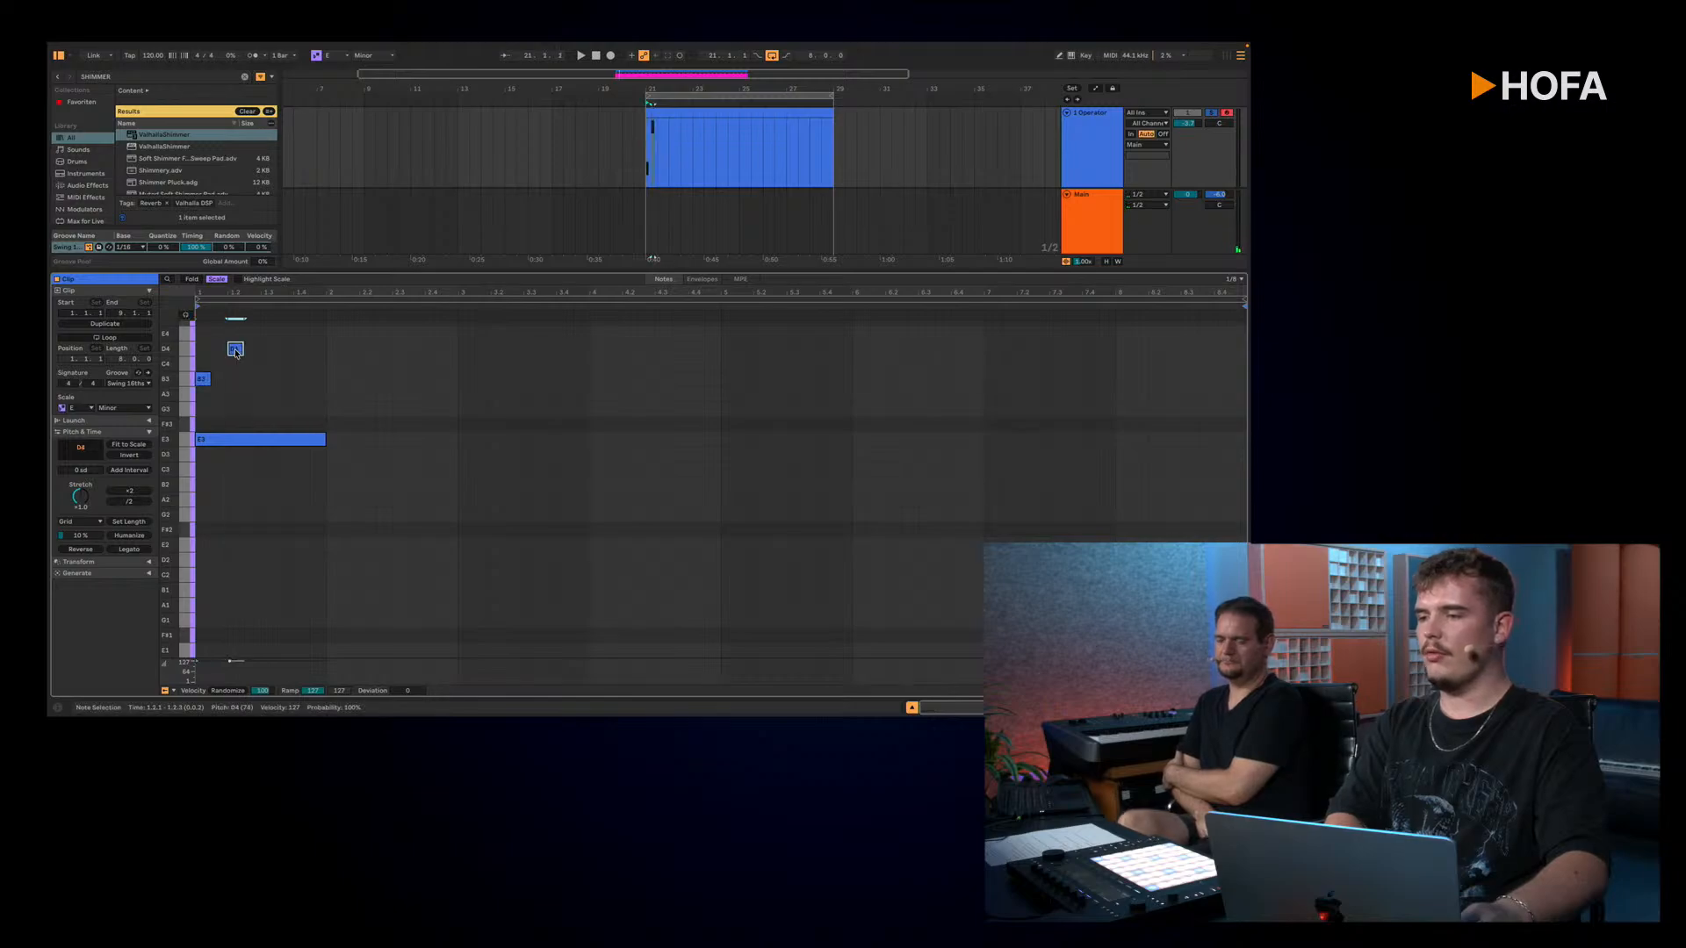
{"action": "double_click", "coordinate": [235, 349]}
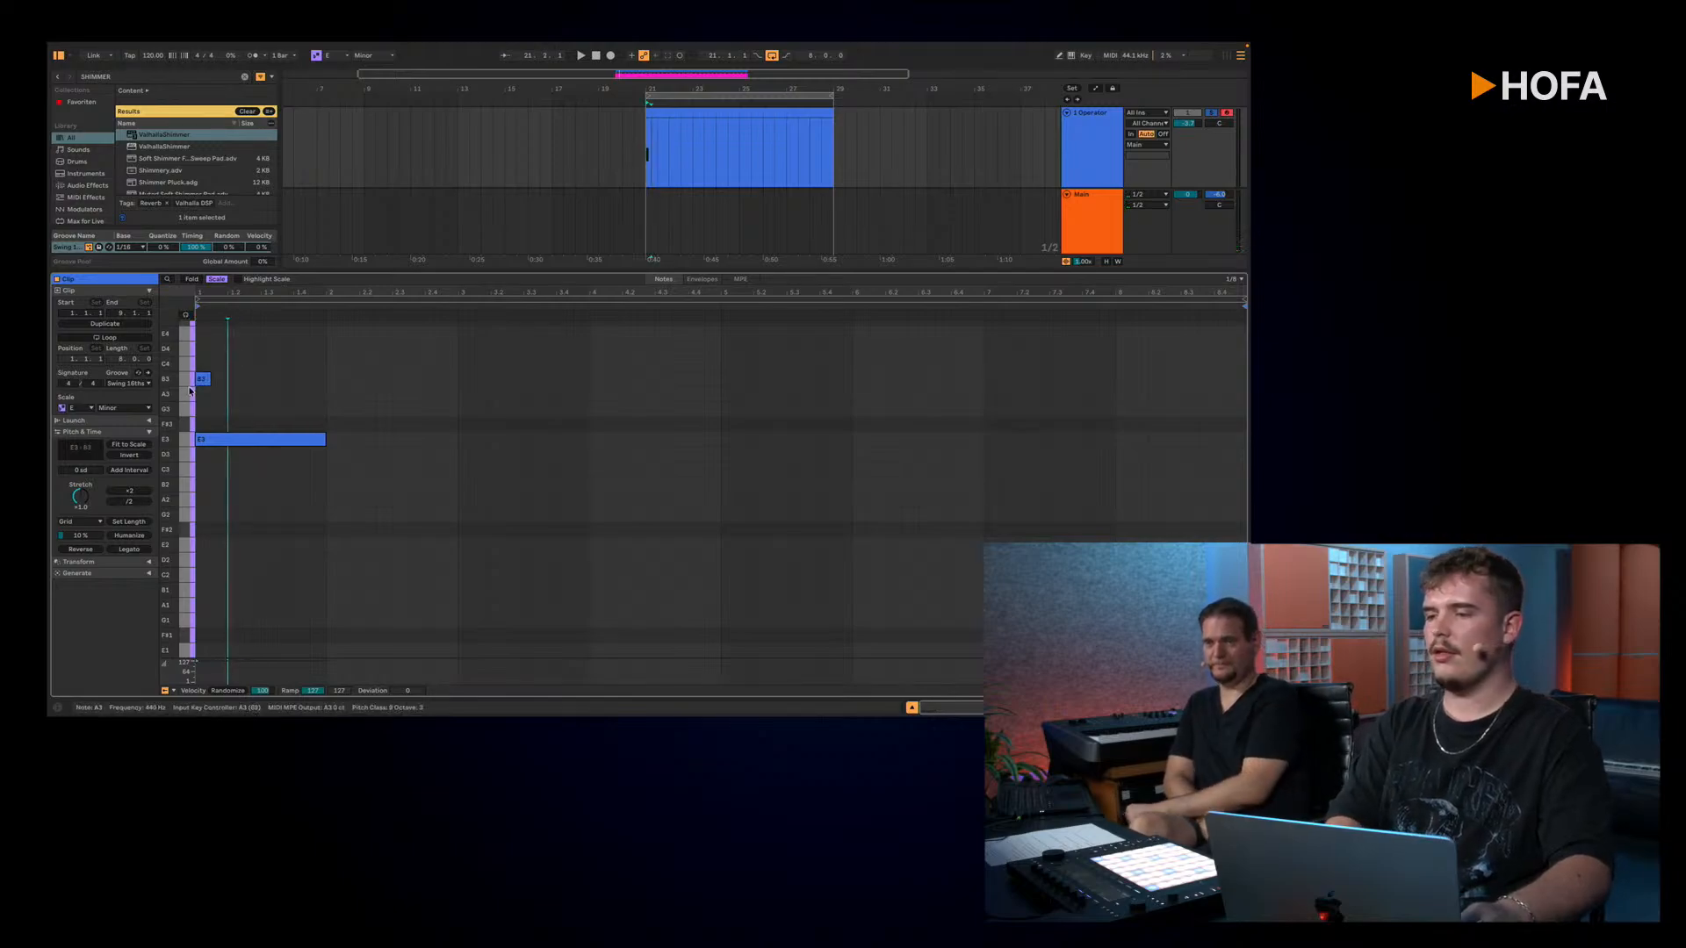
{"action": "double_click", "coordinate": [207, 381]}
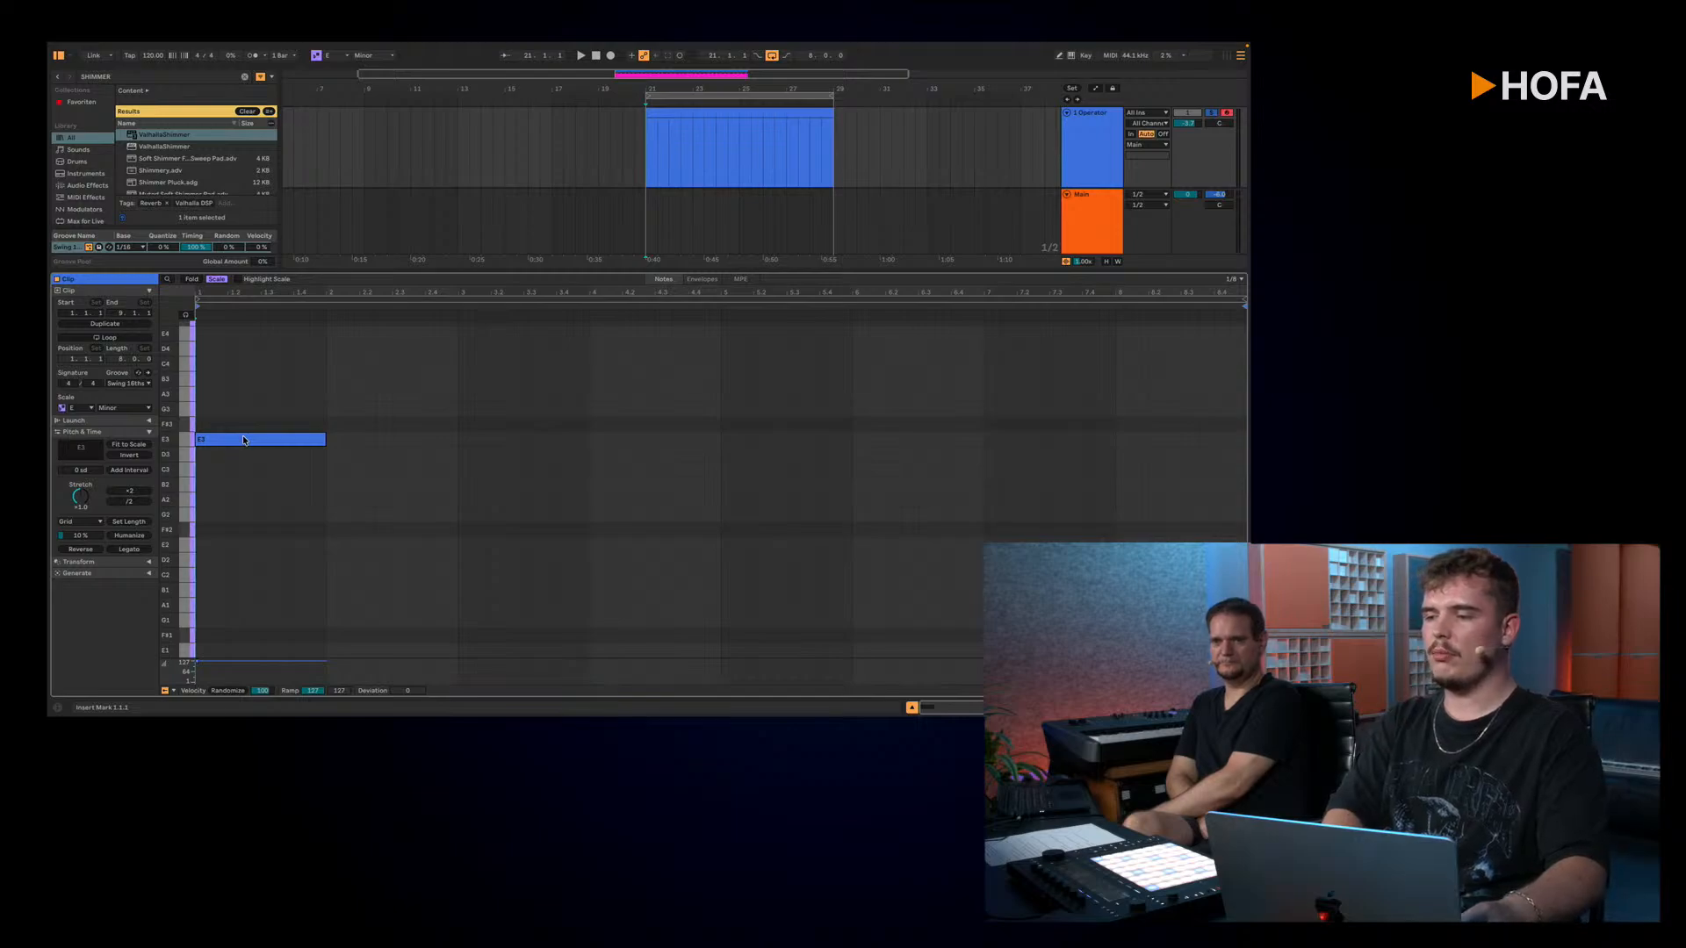
Step: Build a four-note chord in bar 1 by copying the one-bar E3 note to G3, B3 and D4, with note preview switched on
{"action": "left_click_drag", "start_coordinate": [243, 439], "coordinate": [243, 419]}
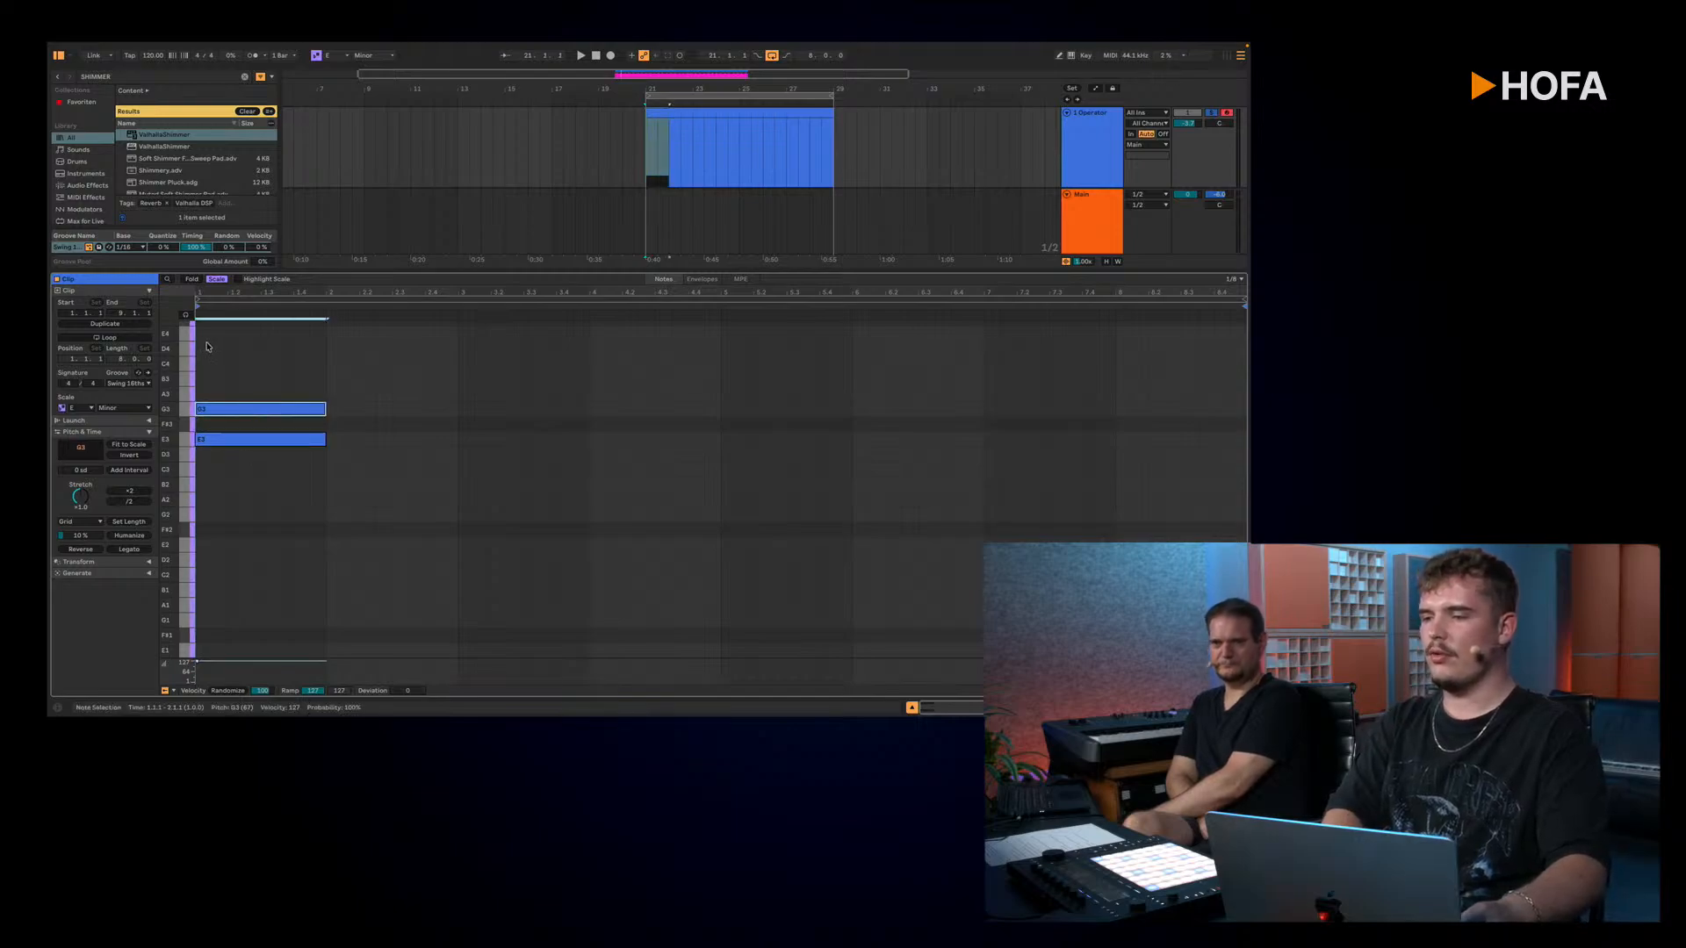
{"action": "left_click", "coordinate": [186, 315]}
{"action": "left_click", "coordinate": [275, 415]}
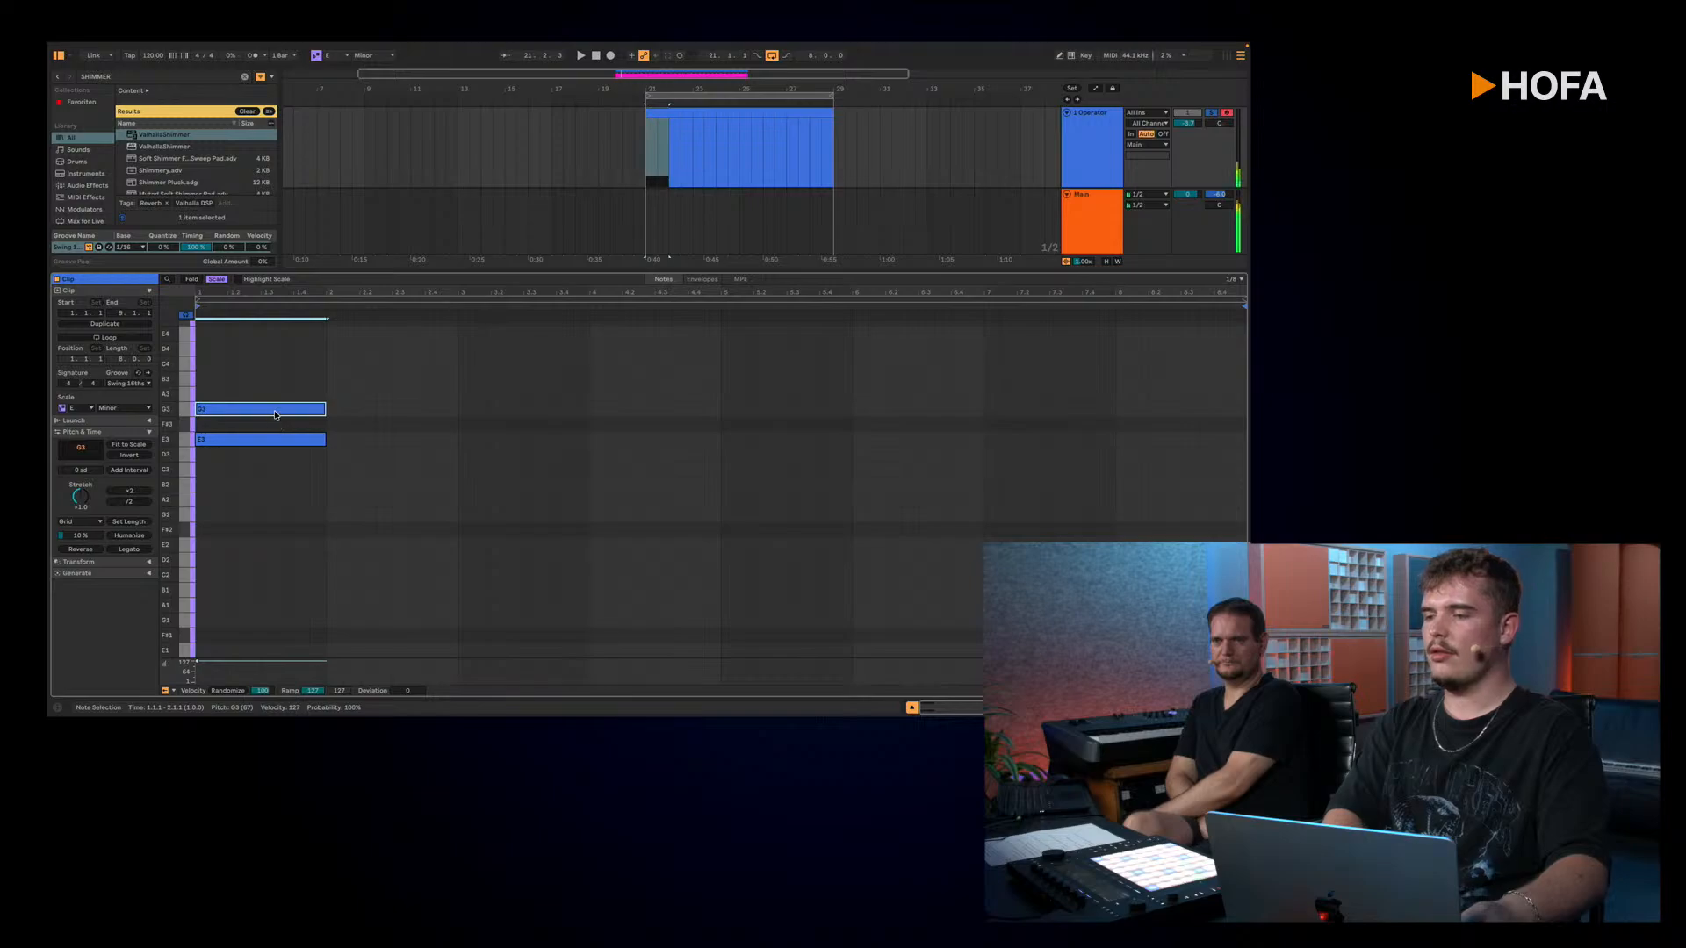
{"action": "left_click_drag", "start_coordinate": [274, 414], "coordinate": [276, 384]}
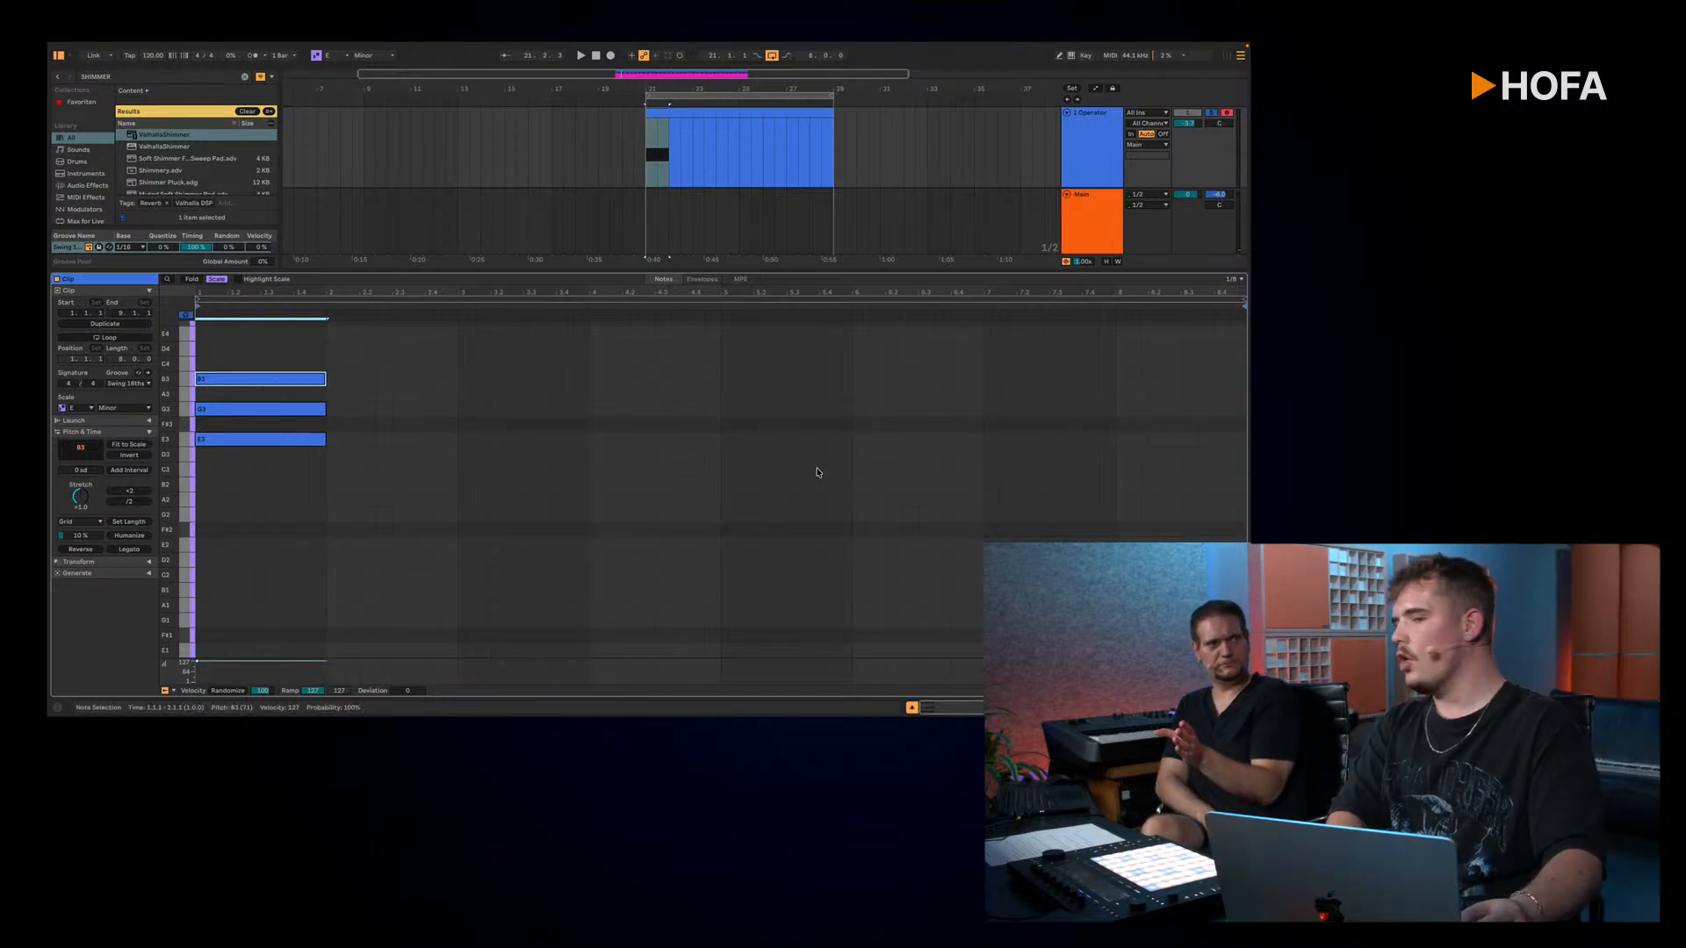
{"action": "left_click", "coordinate": [376, 422]}
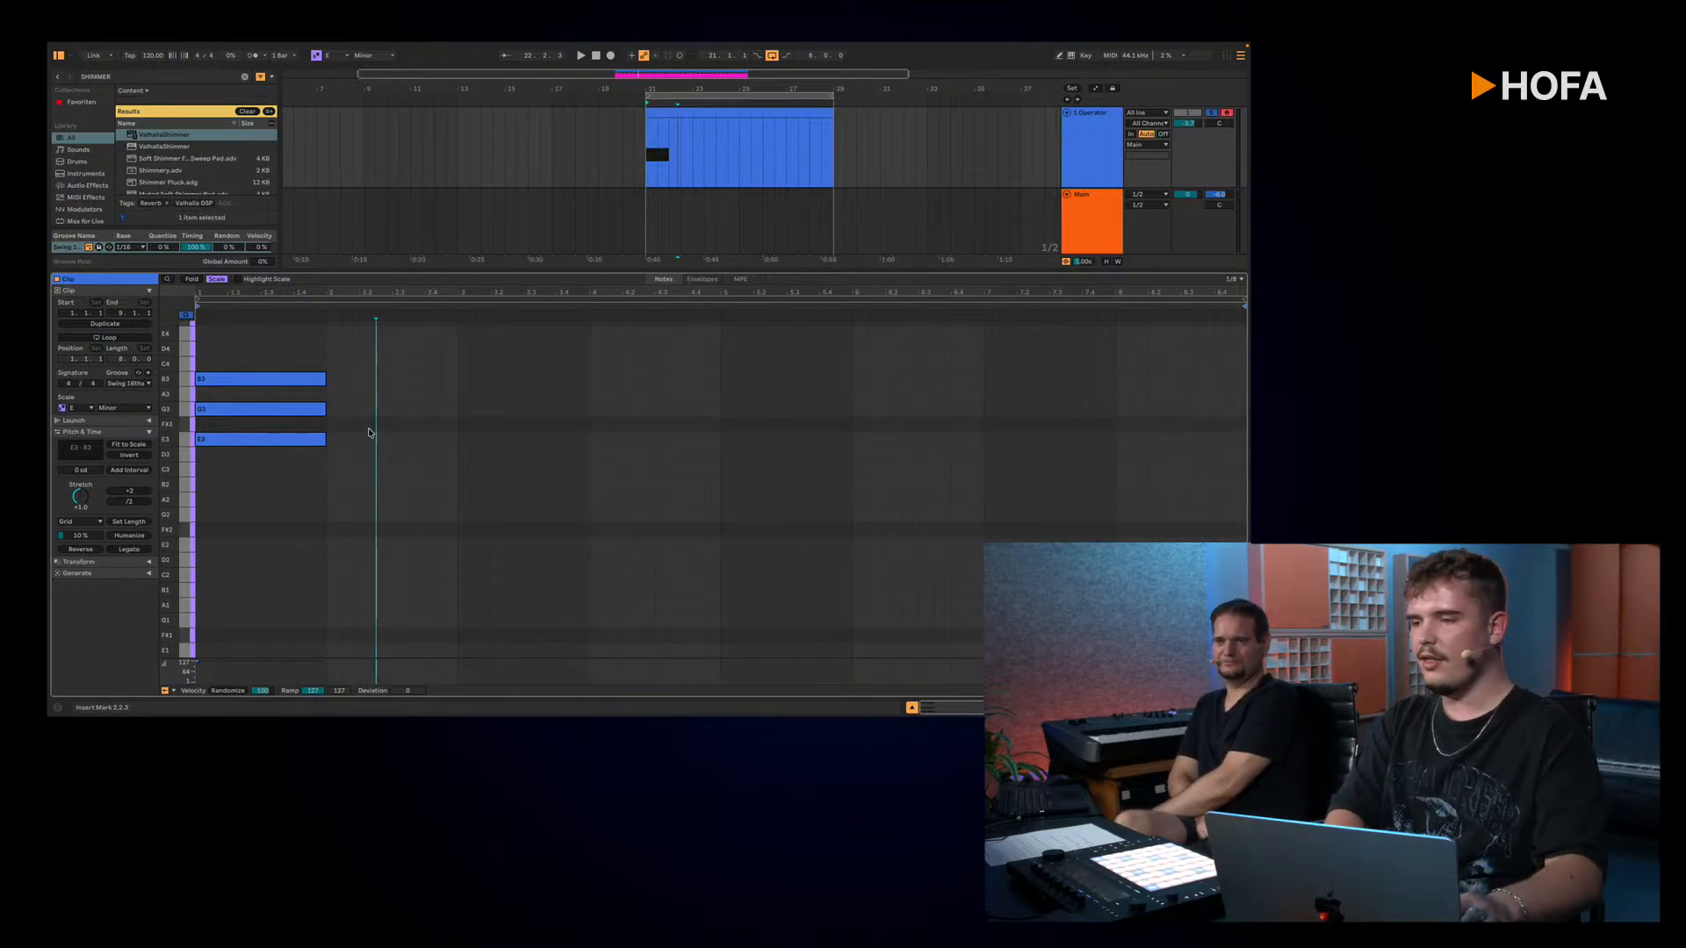
{"action": "left_click", "coordinate": [315, 411]}
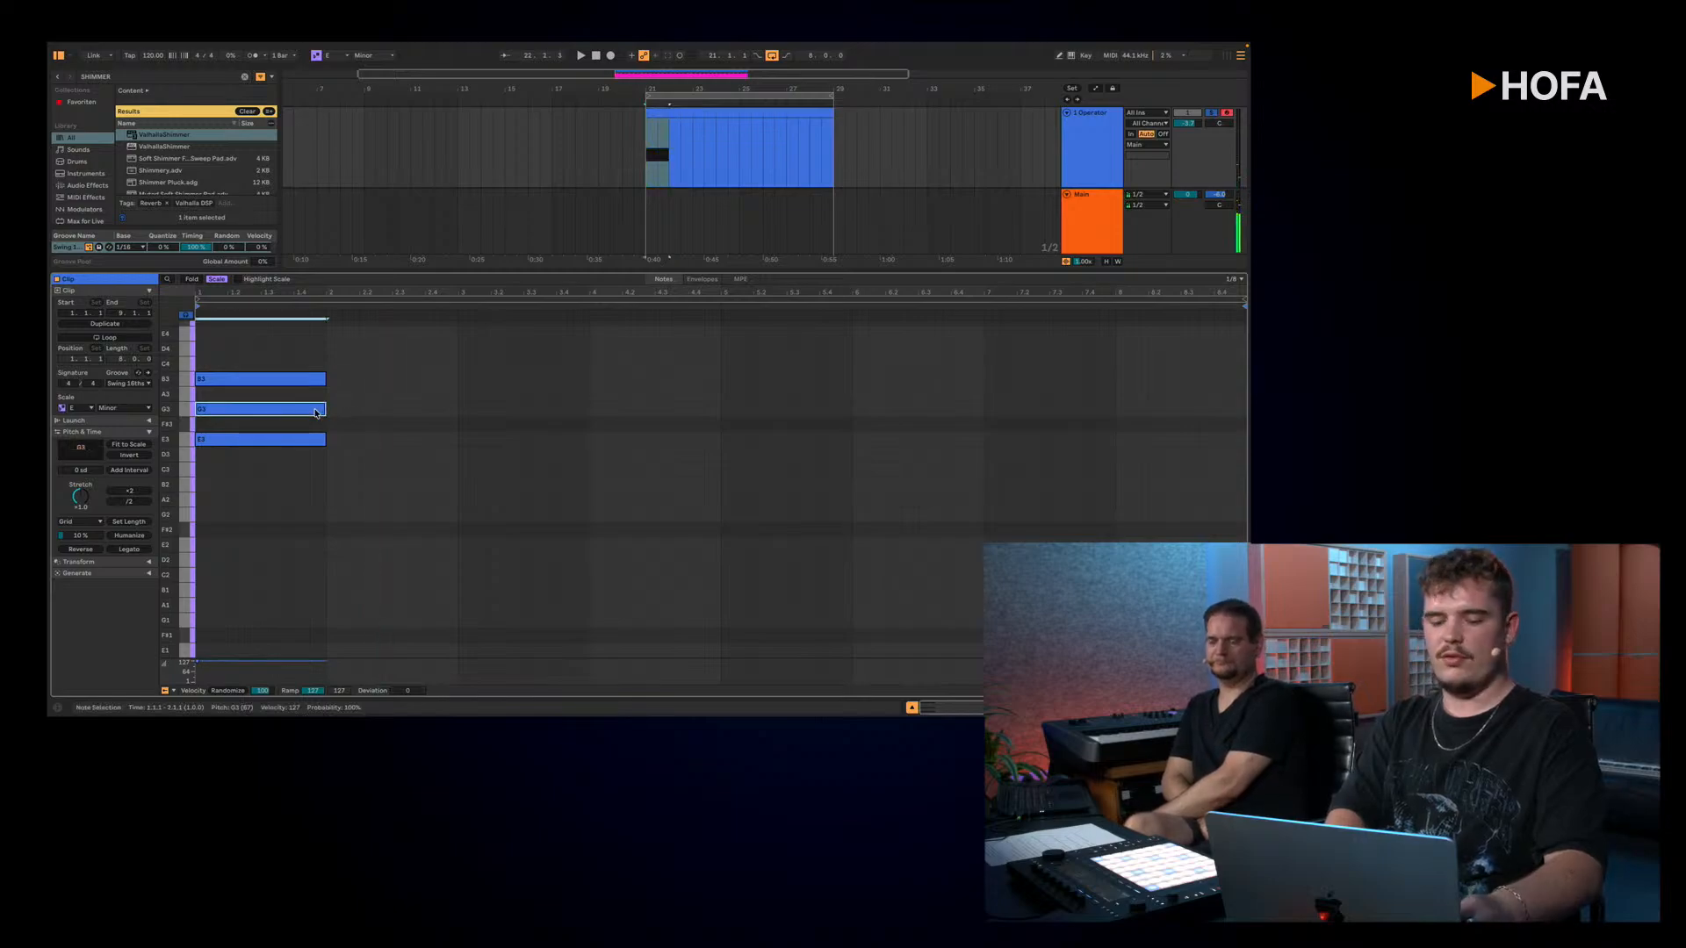
{"action": "left_click_drag", "start_coordinate": [315, 411], "coordinate": [315, 355]}
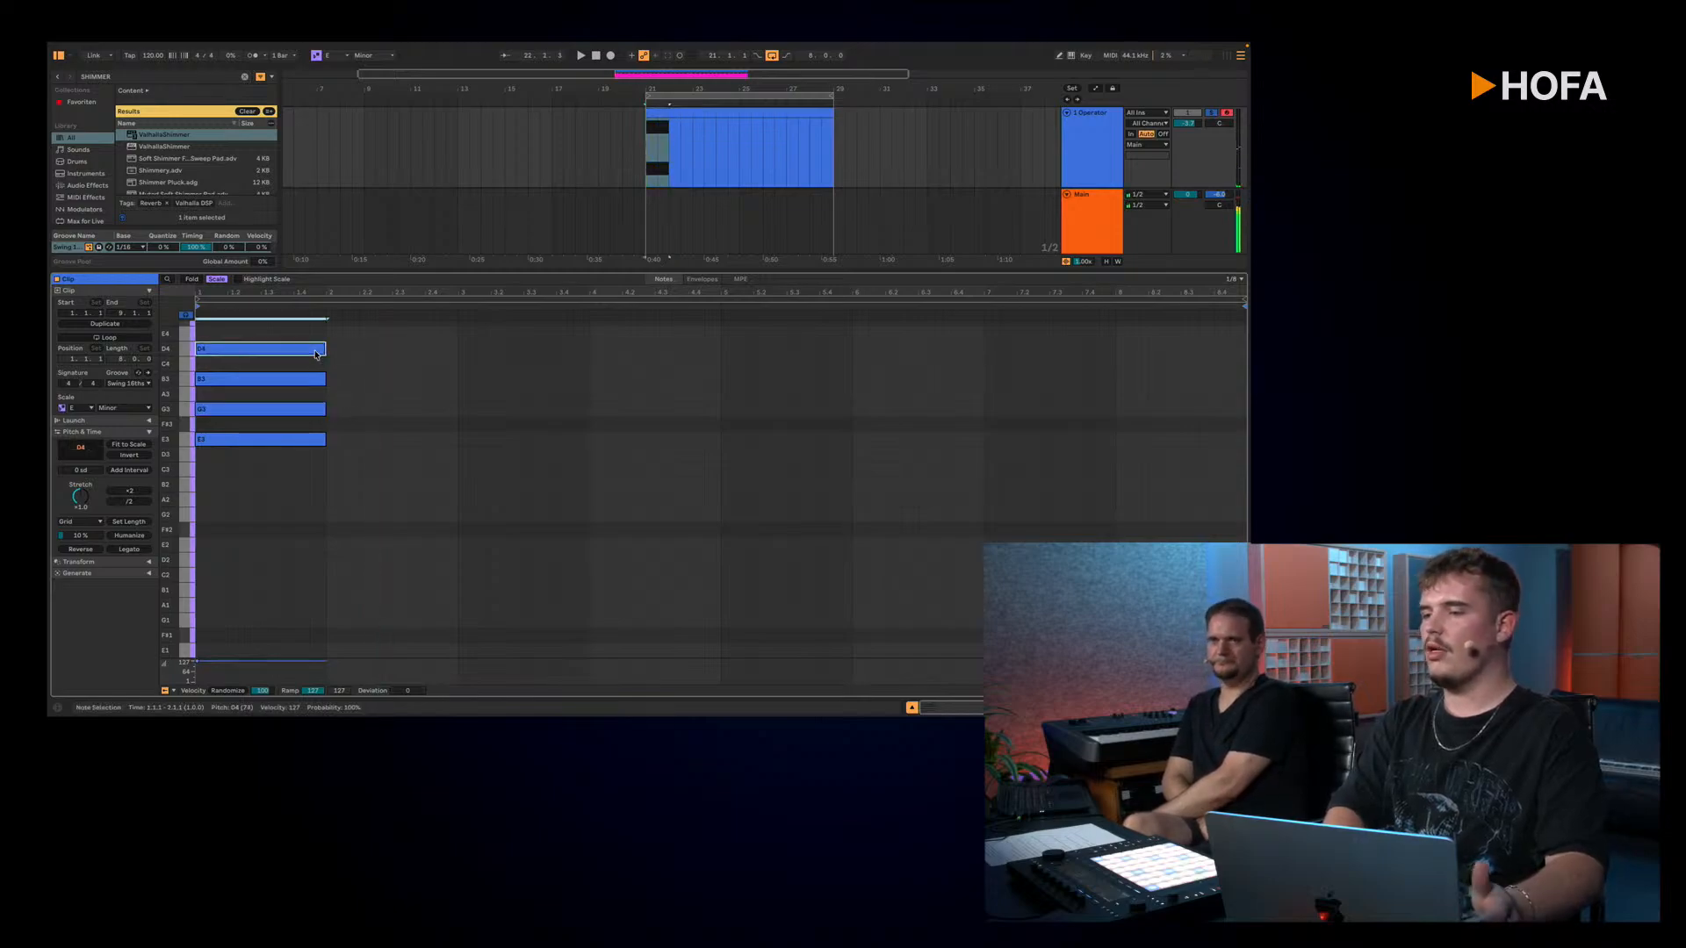
Step: Spread the chord by raising its G3 and D4 notes an octave, and transpose the whole chord down an octave to E2–D4
{"action": "scroll", "coordinate": [416, 395], "scroll_direction": "up", "scroll_amount": 2}
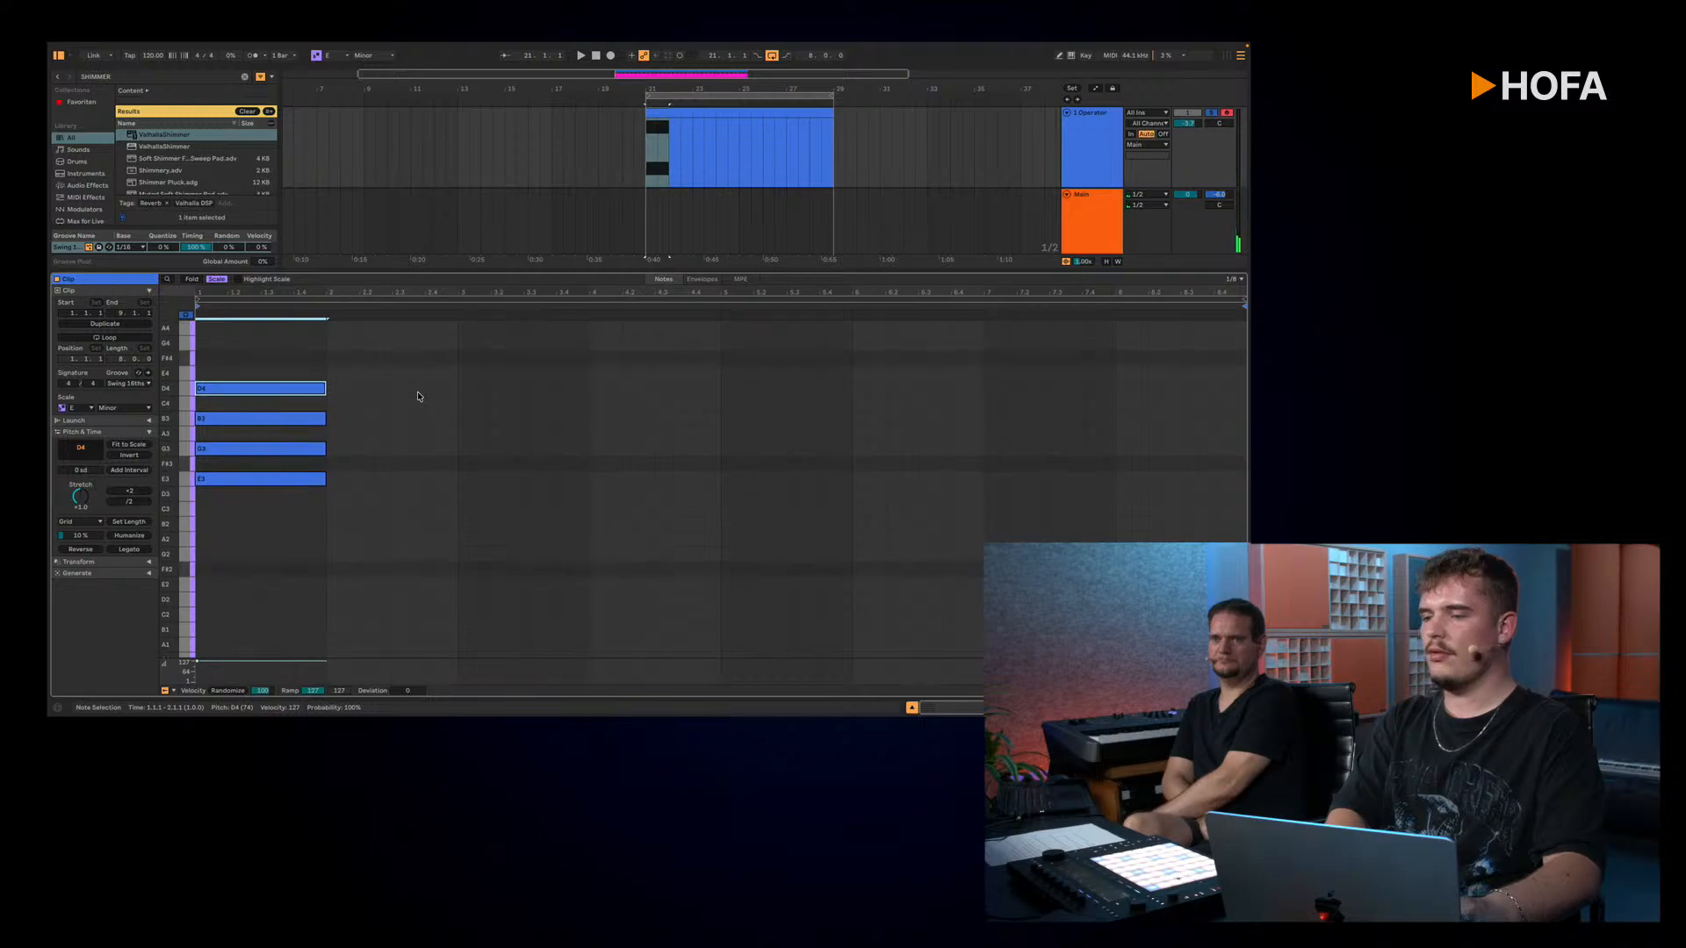
{"action": "left_click_drag", "start_coordinate": [394, 327], "coordinate": [235, 521]}
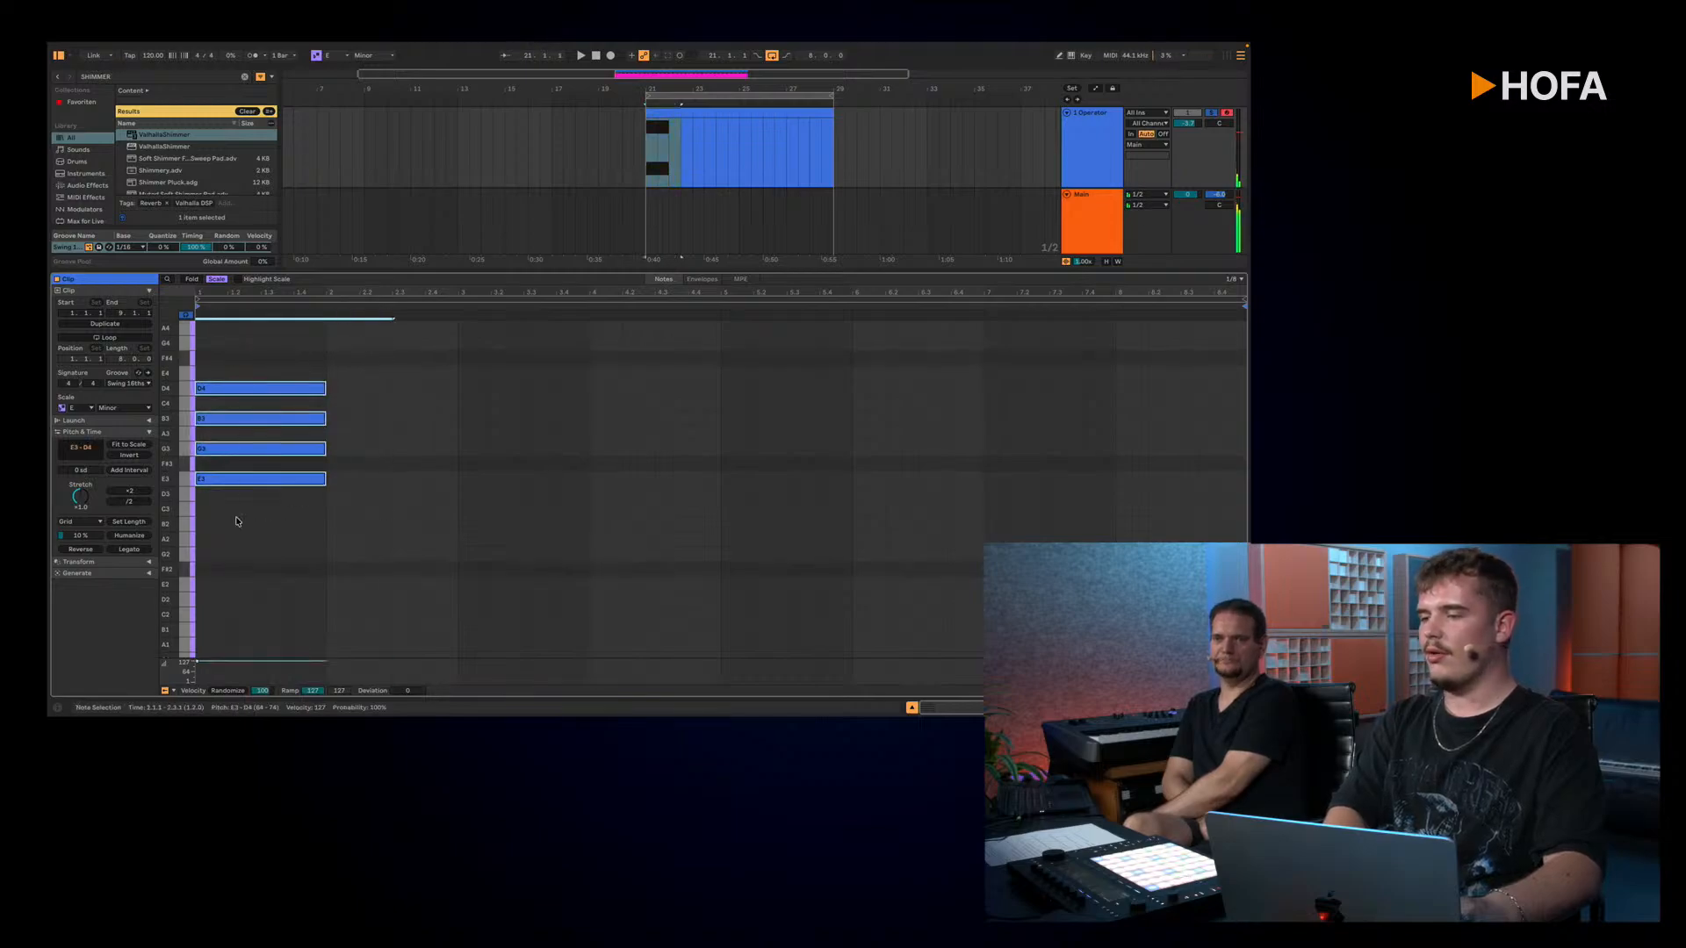
{"action": "left_click", "coordinate": [342, 433]}
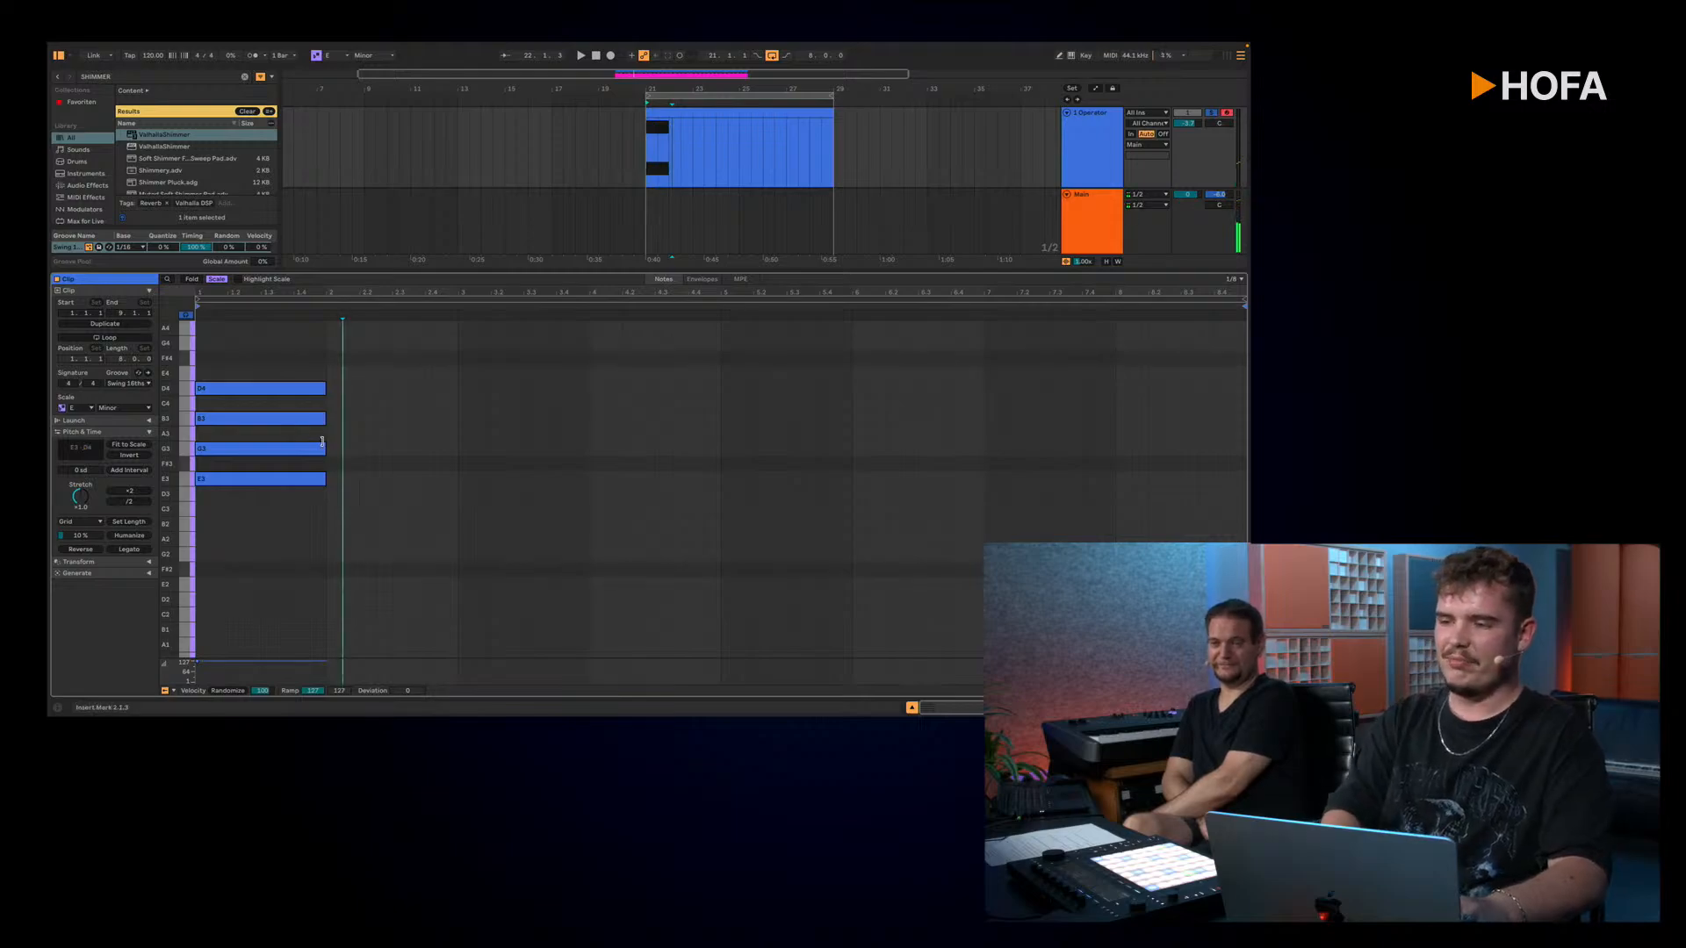
{"action": "left_click", "coordinate": [311, 449]}
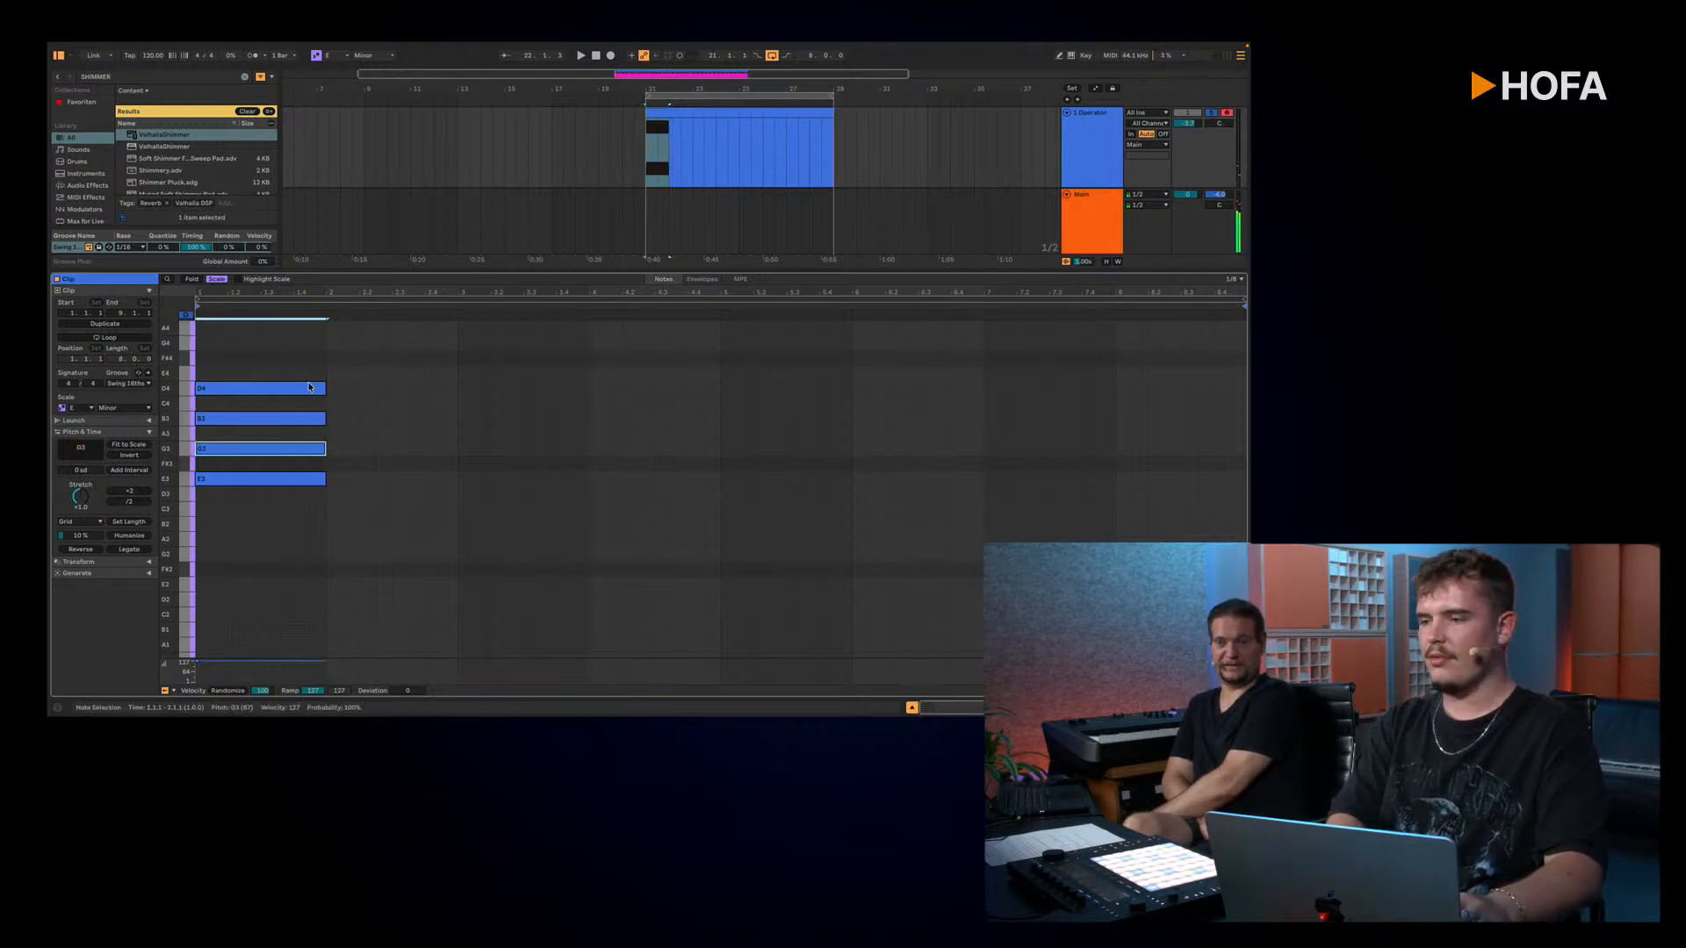
{"action": "left_click", "coordinate": [305, 389], "text": "shift"}
{"action": "key", "text": "shift+Up"}
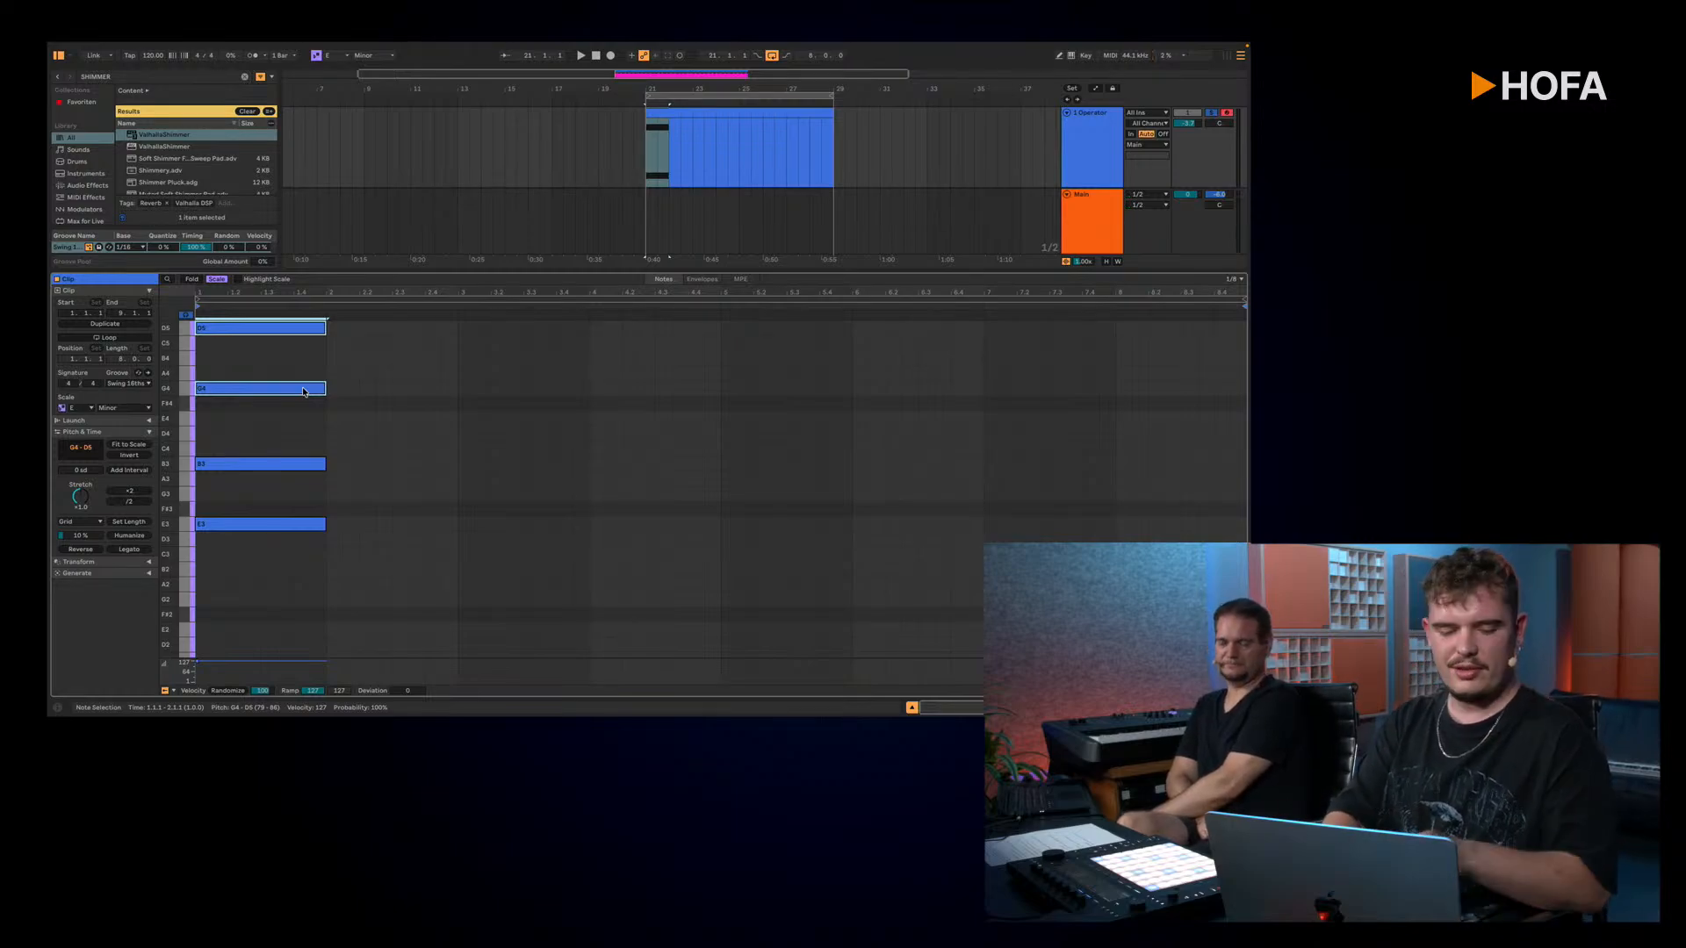
{"action": "key", "text": "shift+Down"}
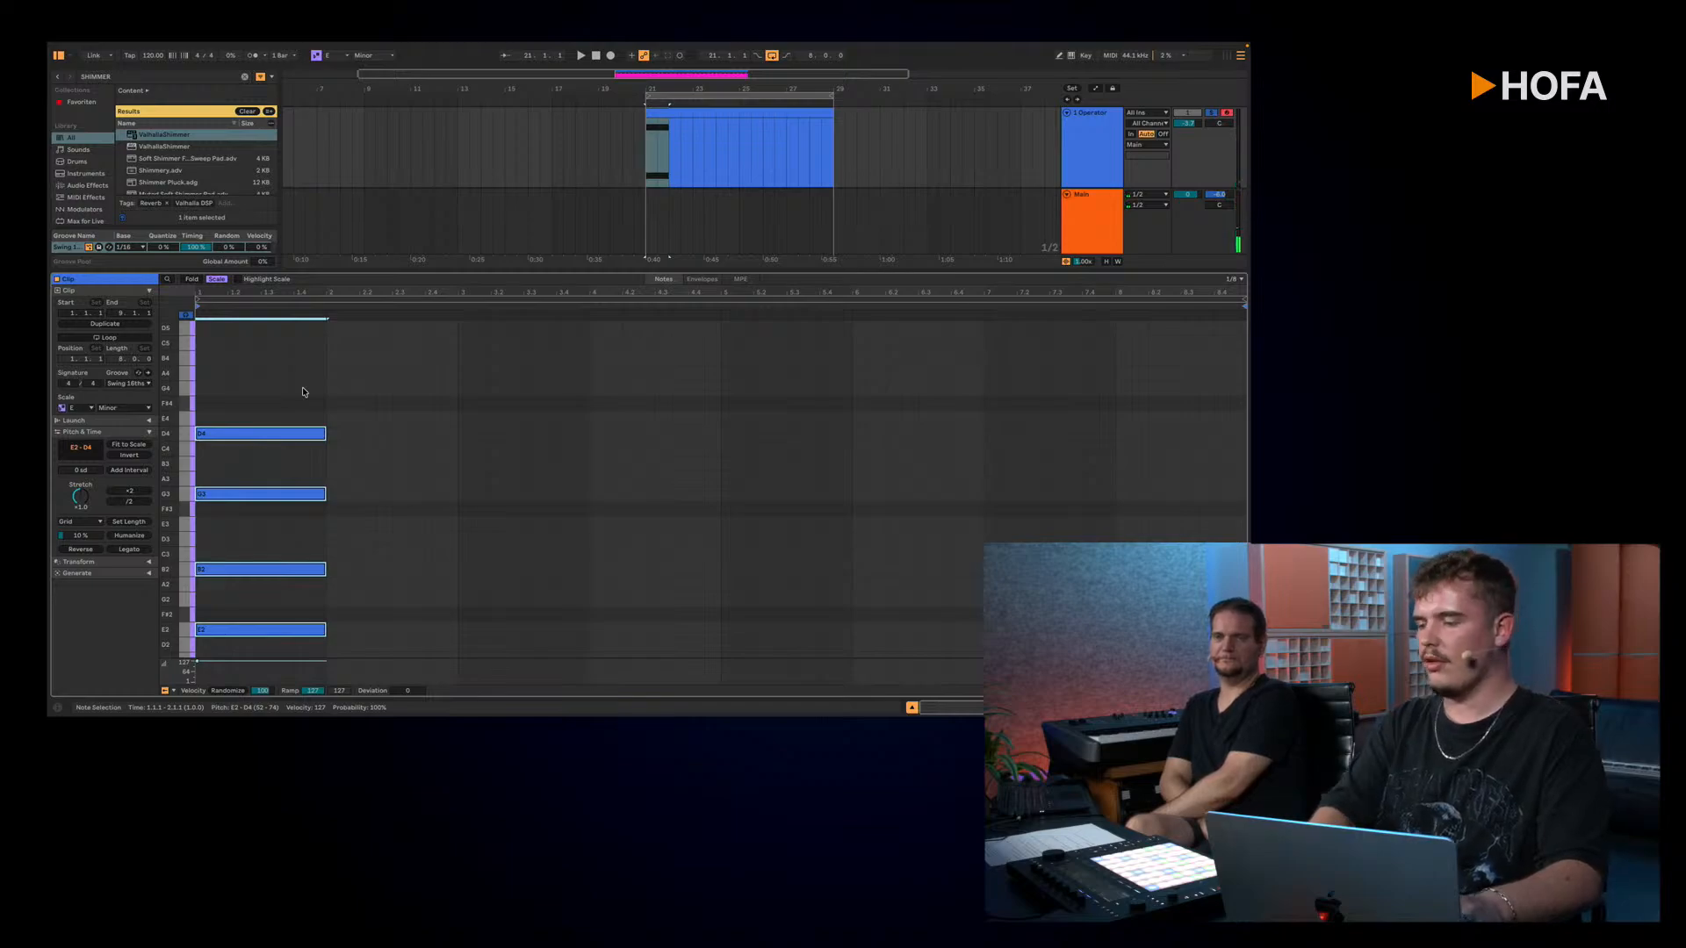
Step: Play back the spread chord in bar 1 of the clip and stop playback
{"action": "key", "text": "space"}
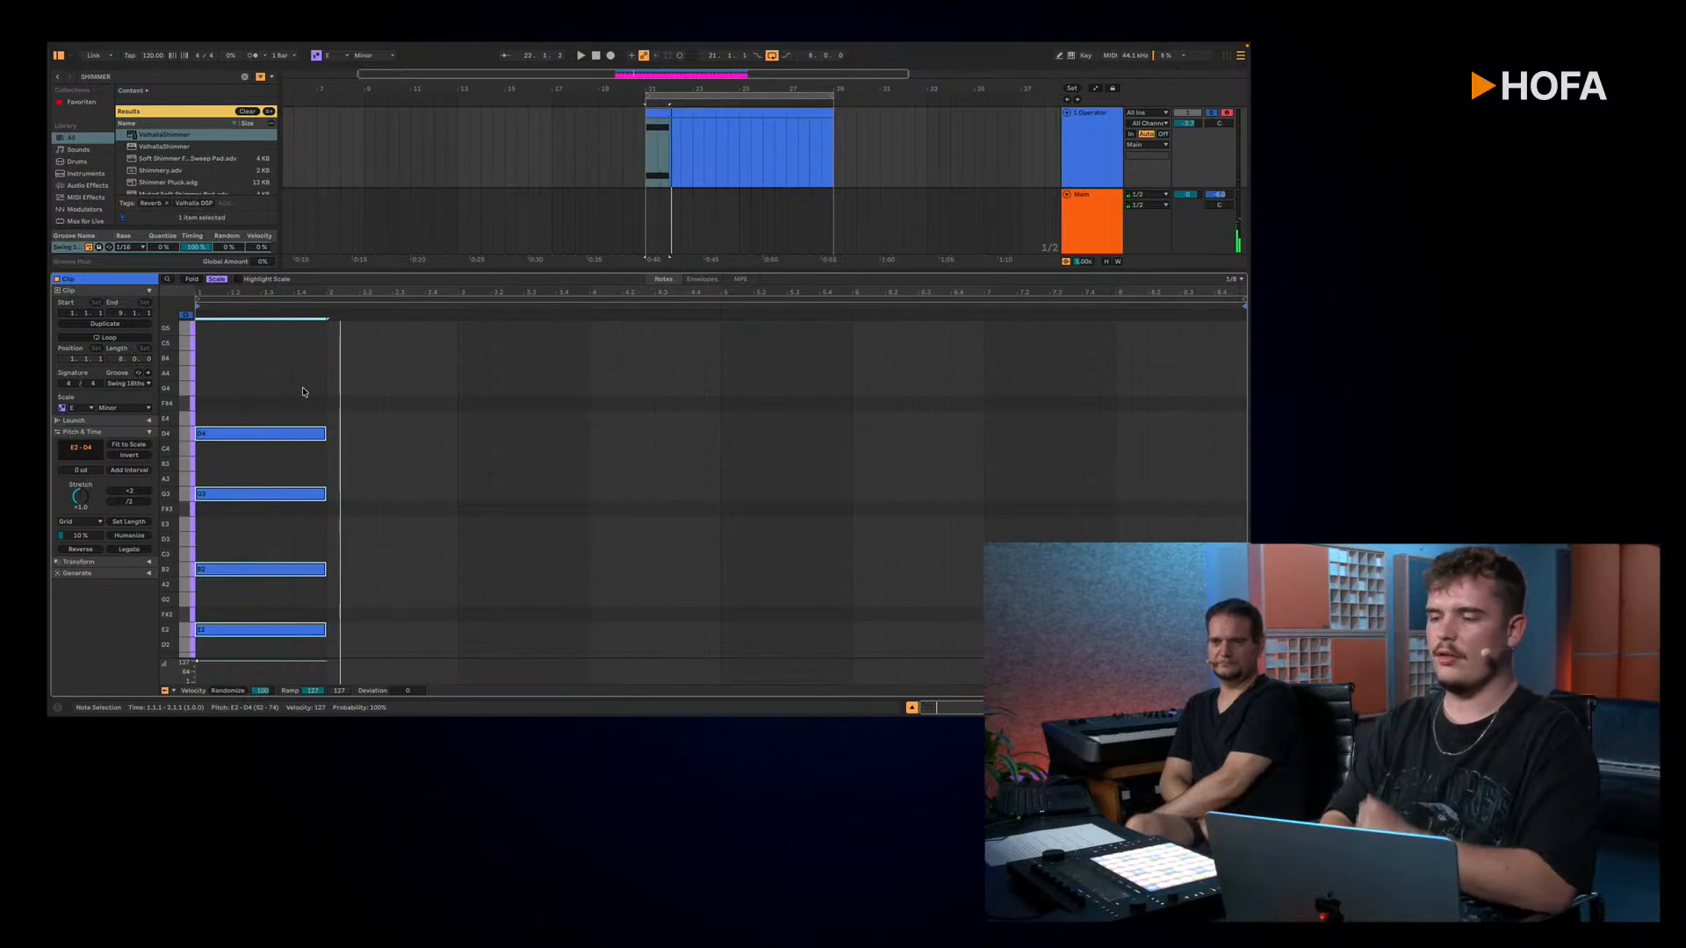
{"action": "left_click", "coordinate": [303, 391]}
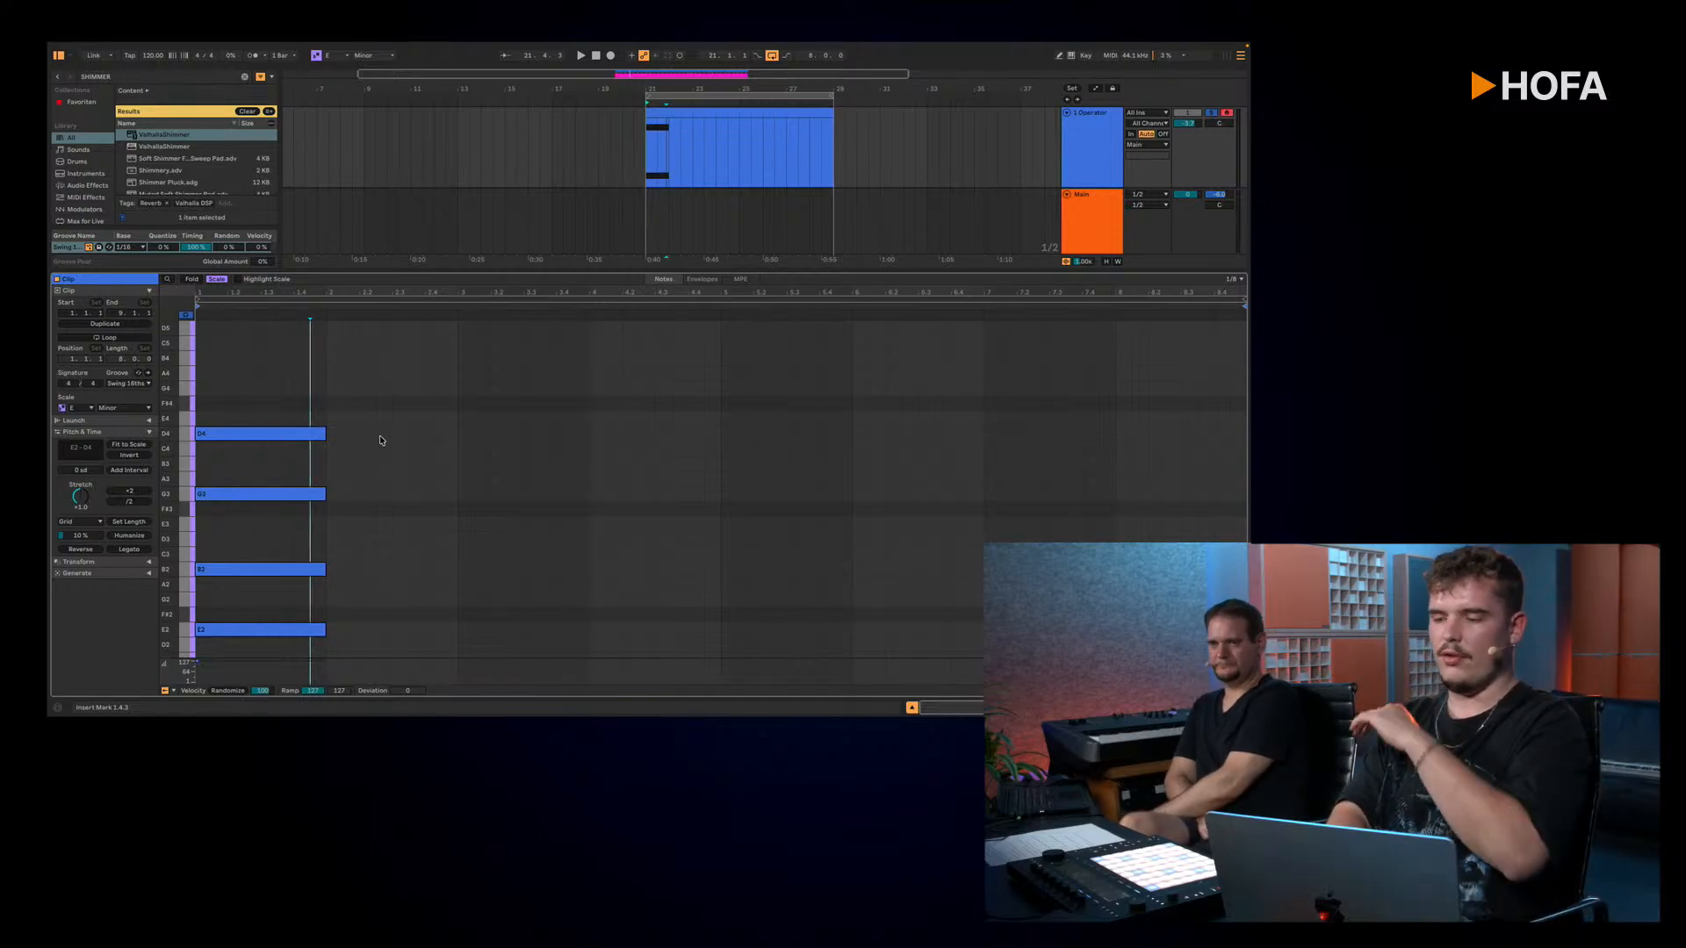
{"action": "key", "text": "space"}
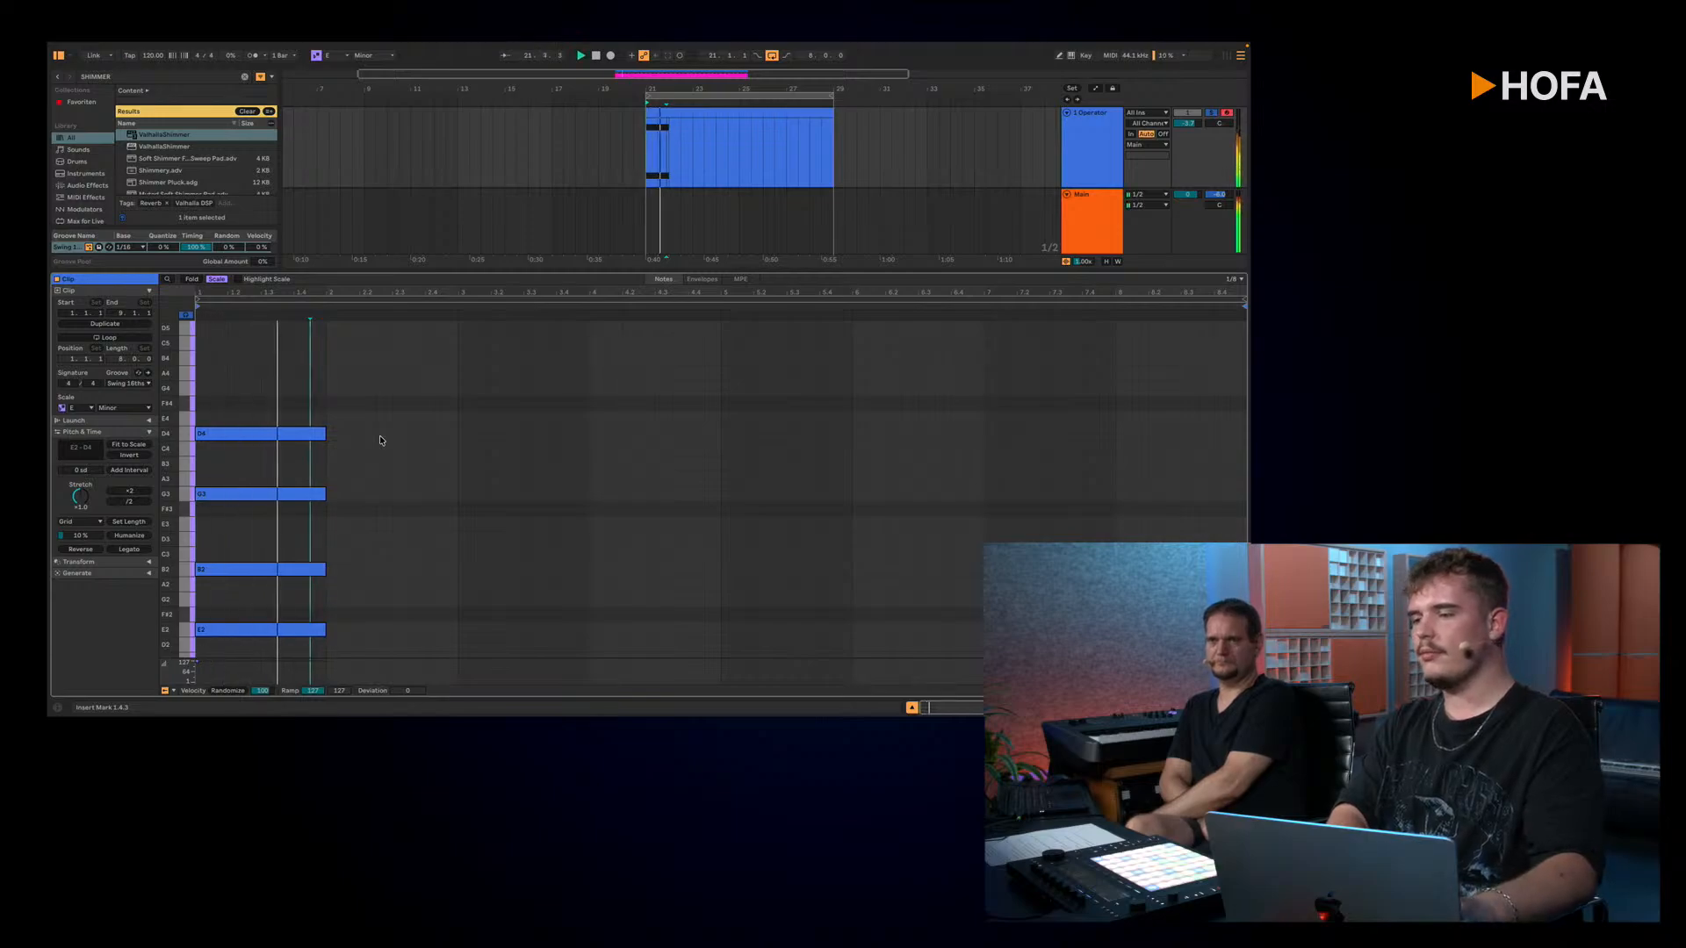
{"action": "key", "text": "space"}
Step: Duplicate the bar 1 chord, align the copy with the start of bar 2, and lower it two scale steps to C2–B3
{"action": "left_click_drag", "start_coordinate": [380, 420], "coordinate": [248, 651]}
{"action": "key", "text": "ctrl+d"}
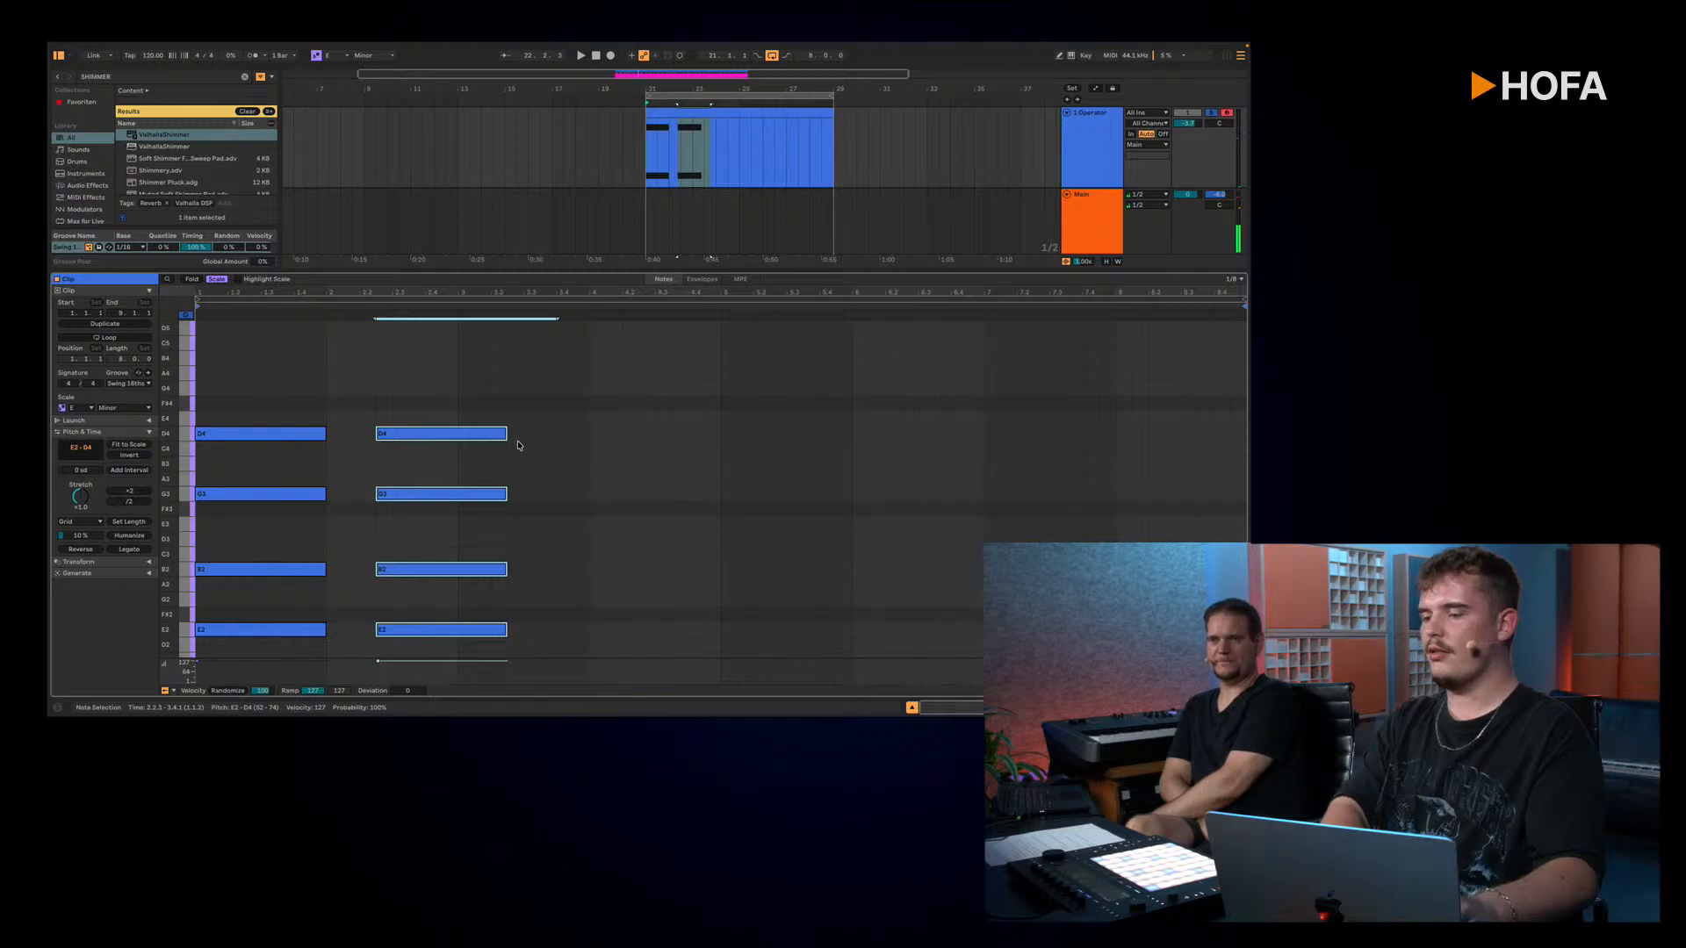
{"action": "key", "text": "Left"}
{"action": "key", "text": "Left"}
{"action": "key", "text": "Left"}
{"action": "key", "text": "Down"}
{"action": "key", "text": "Down"}
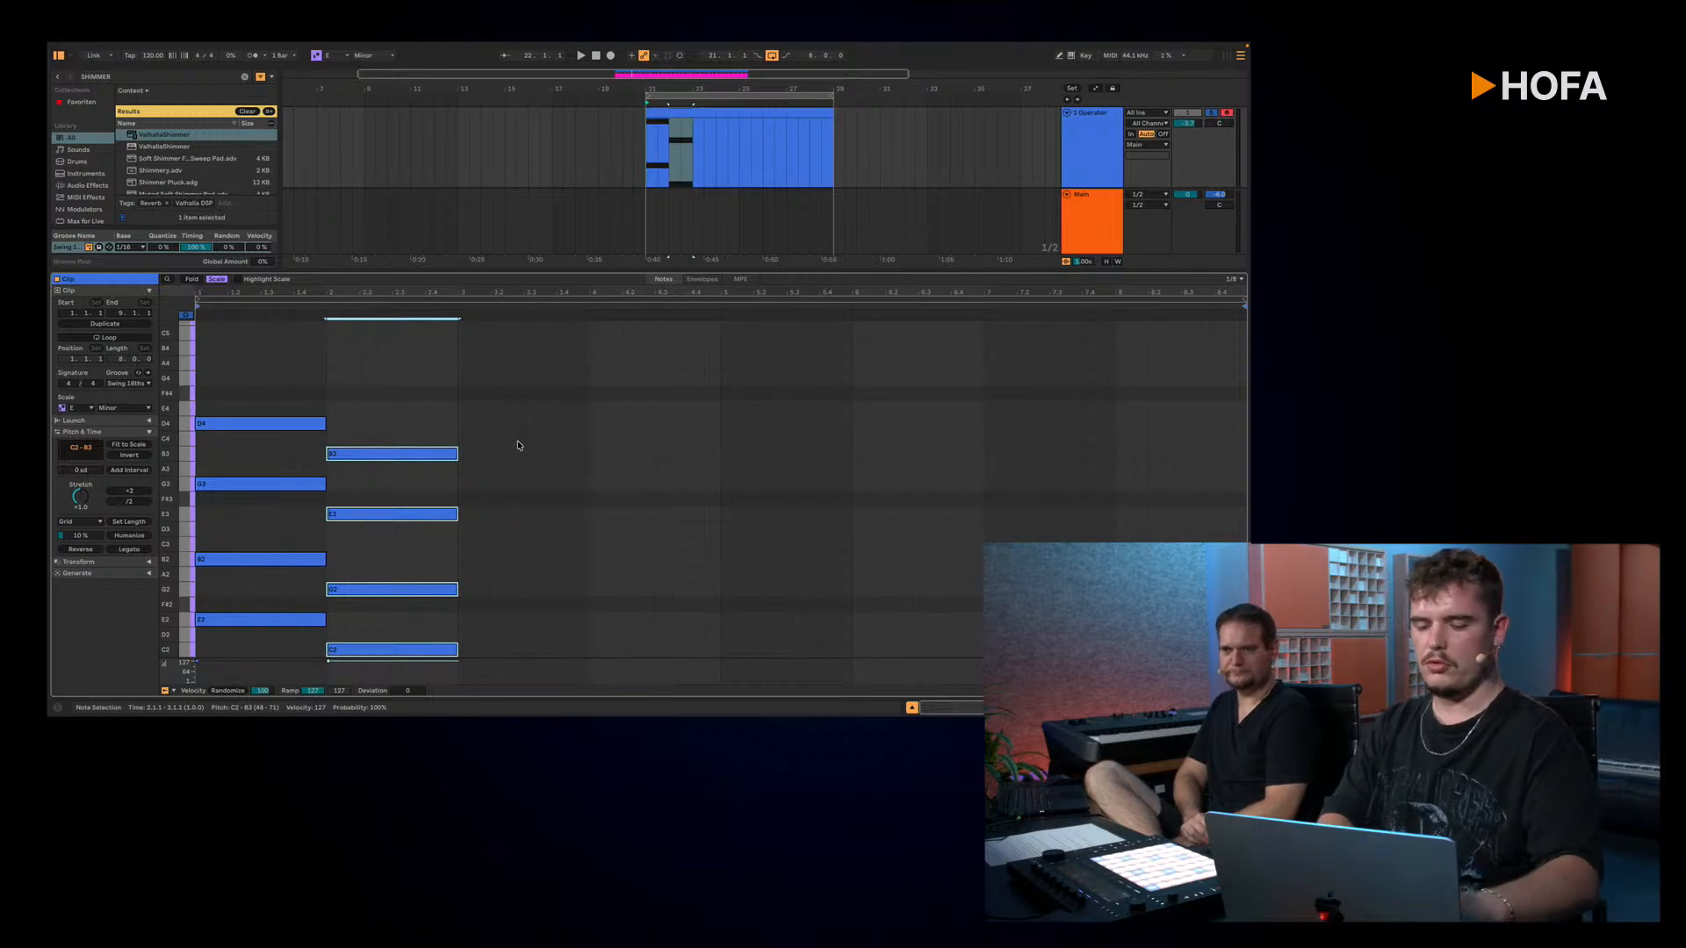
Step: Fit all arrangement tracks to the view height and enlarge the 1 Operator track
{"action": "left_click", "coordinate": [736, 166]}
{"action": "key", "text": "h"}
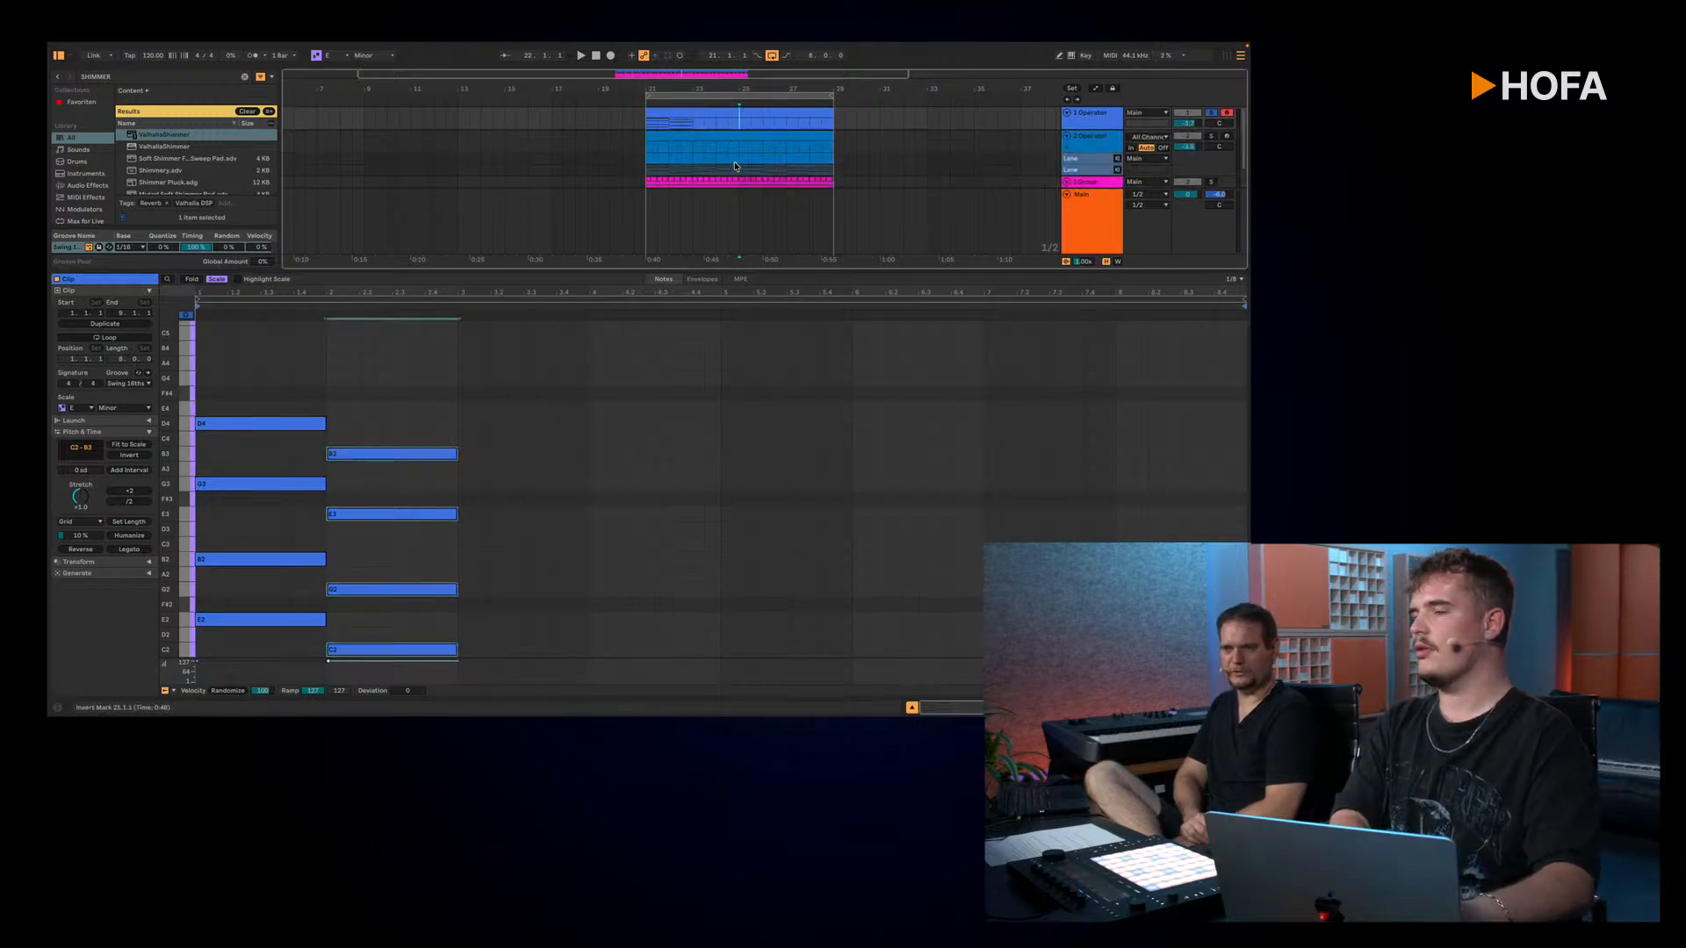
{"action": "left_click_drag", "start_coordinate": [1082, 125], "coordinate": [1082, 178]}
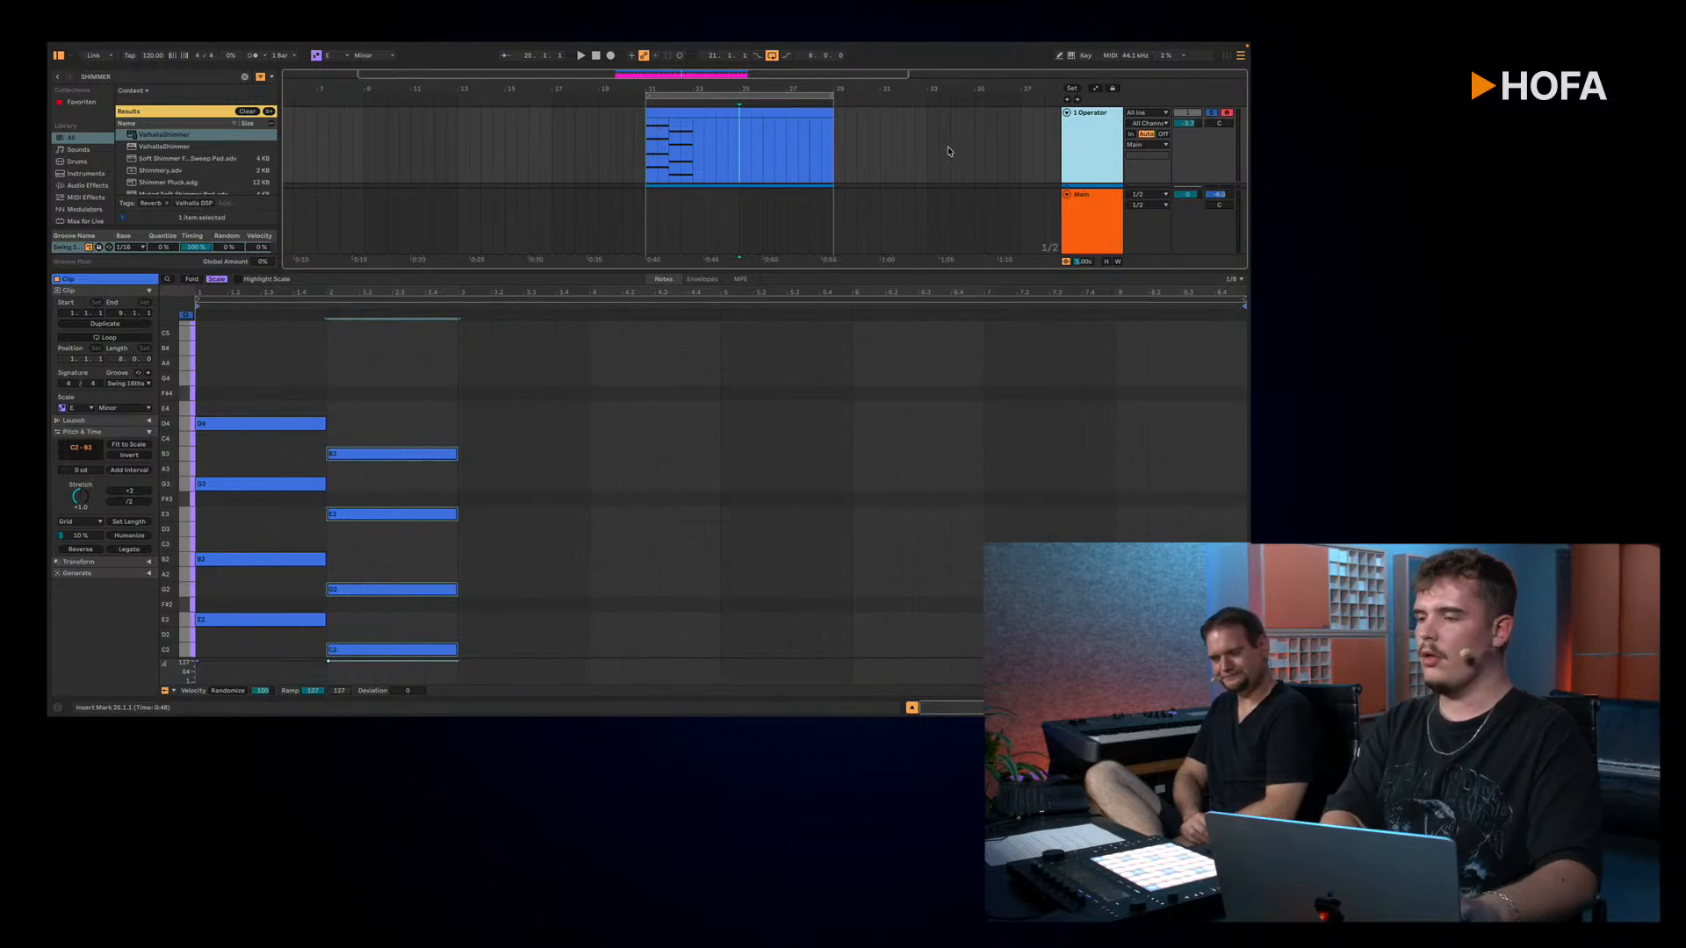
Step: Audition the bar 1 and bar 2 chords in turn, and play both from the start of the clip
{"action": "left_click_drag", "start_coordinate": [268, 327], "coordinate": [256, 622]}
{"action": "scroll", "coordinate": [347, 402], "scroll_direction": "down", "scroll_amount": 2}
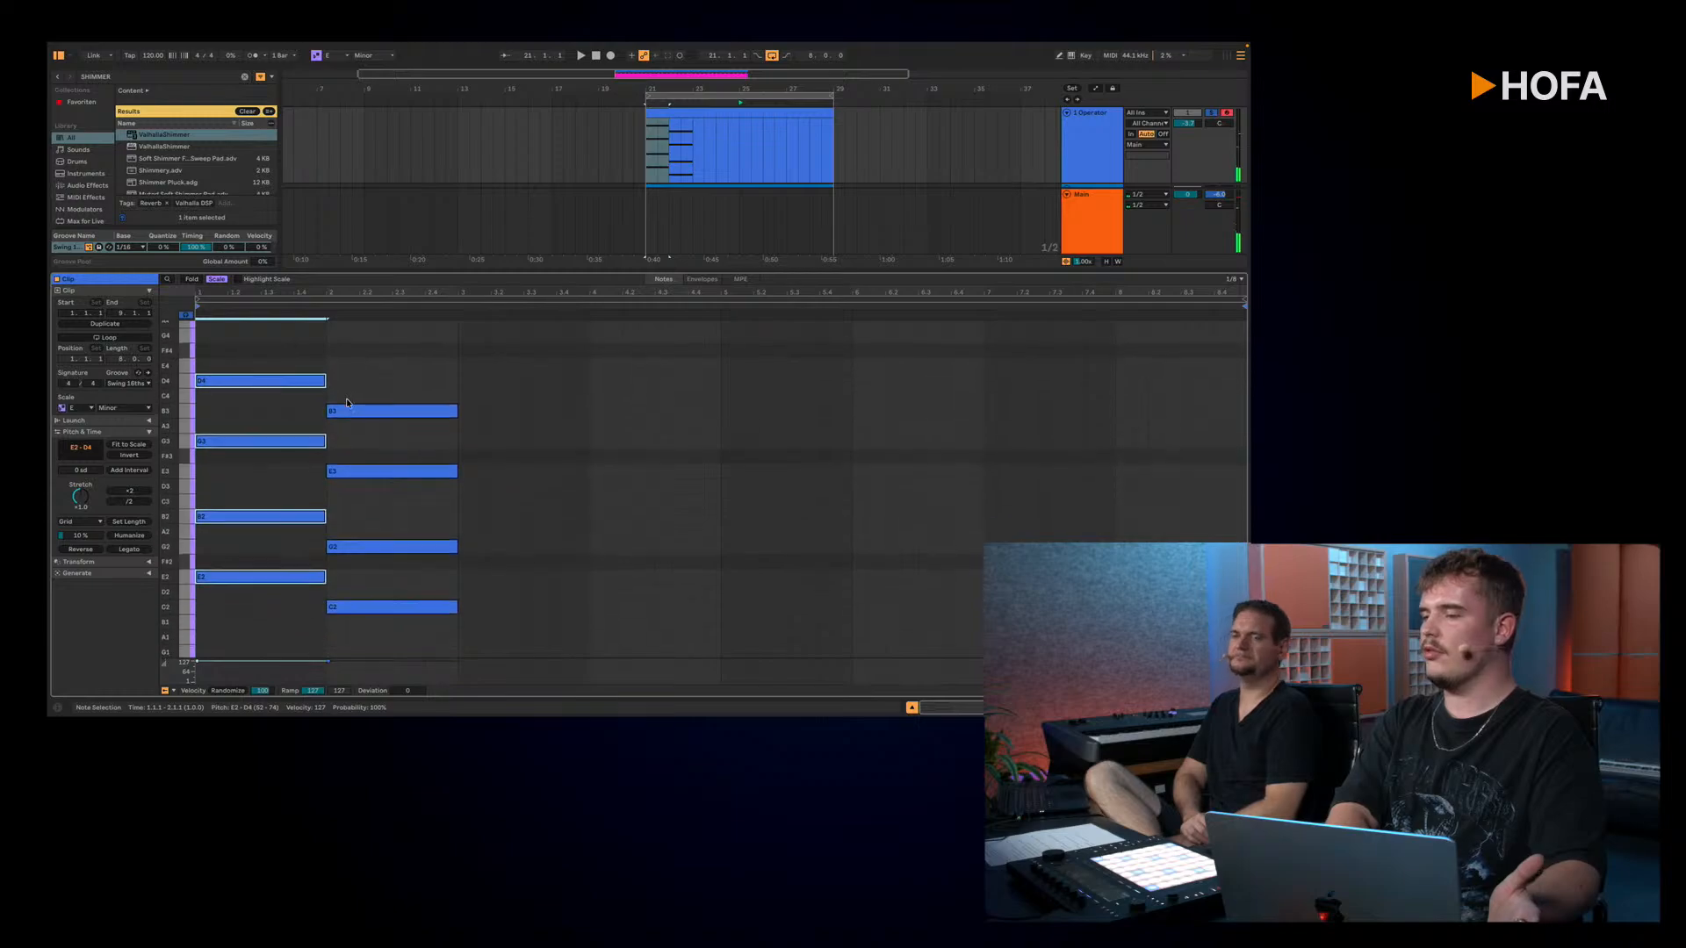
{"action": "left_click_drag", "start_coordinate": [378, 360], "coordinate": [370, 629]}
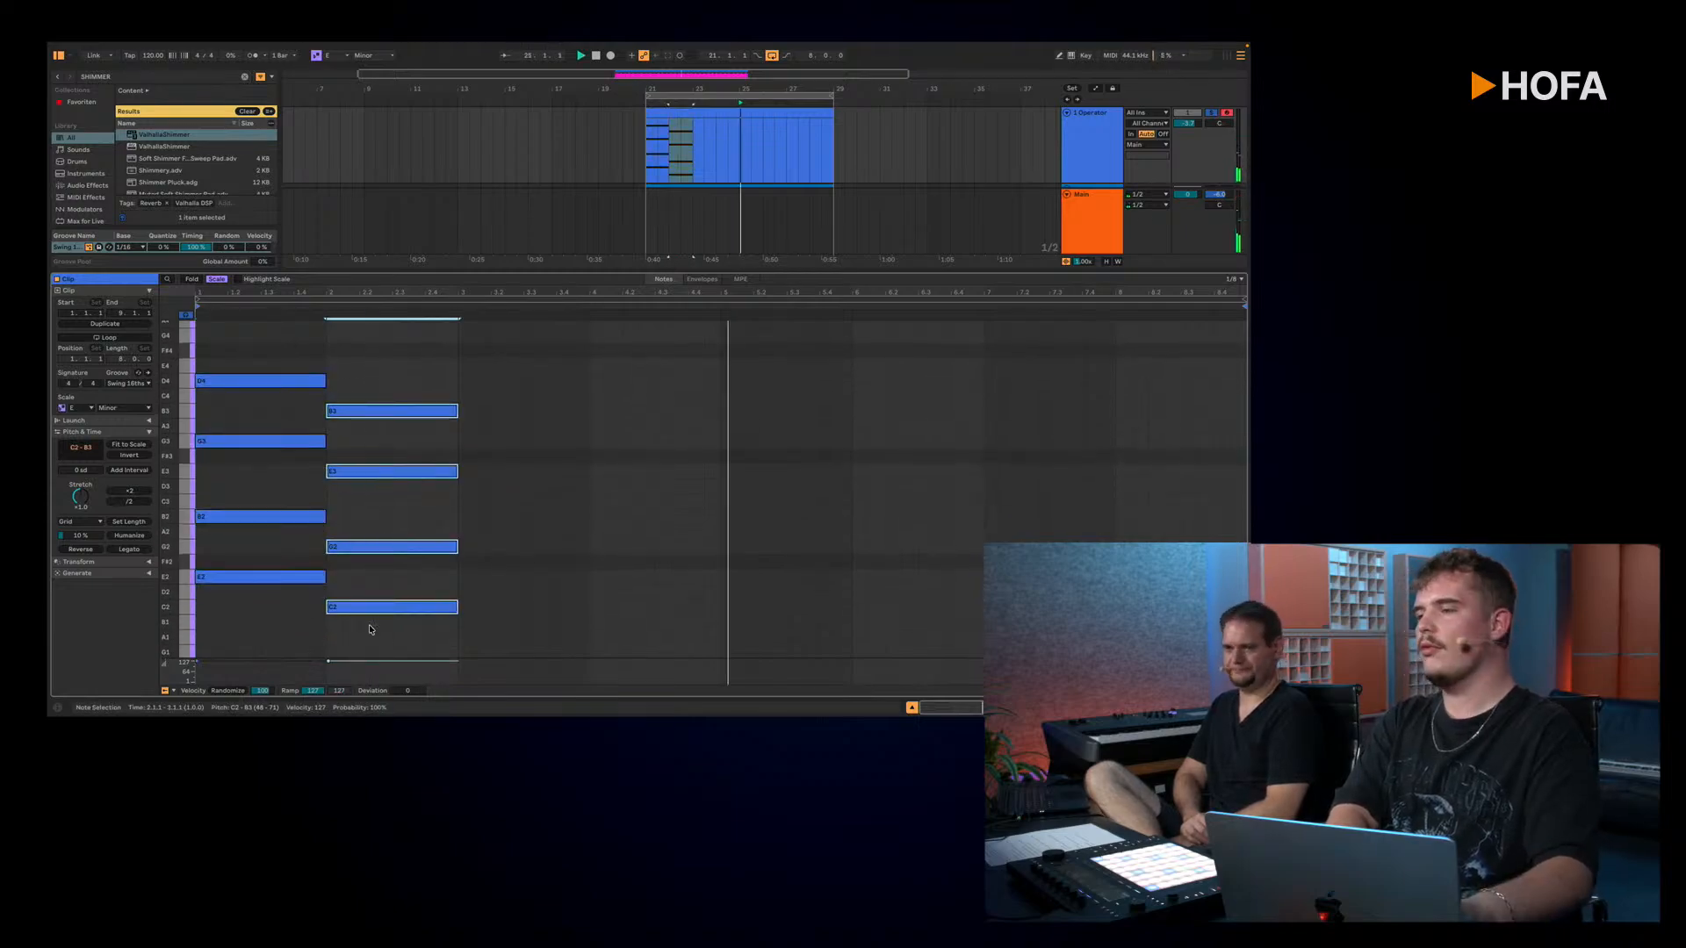
{"action": "left_click", "coordinate": [647, 150]}
{"action": "key", "text": "space"}
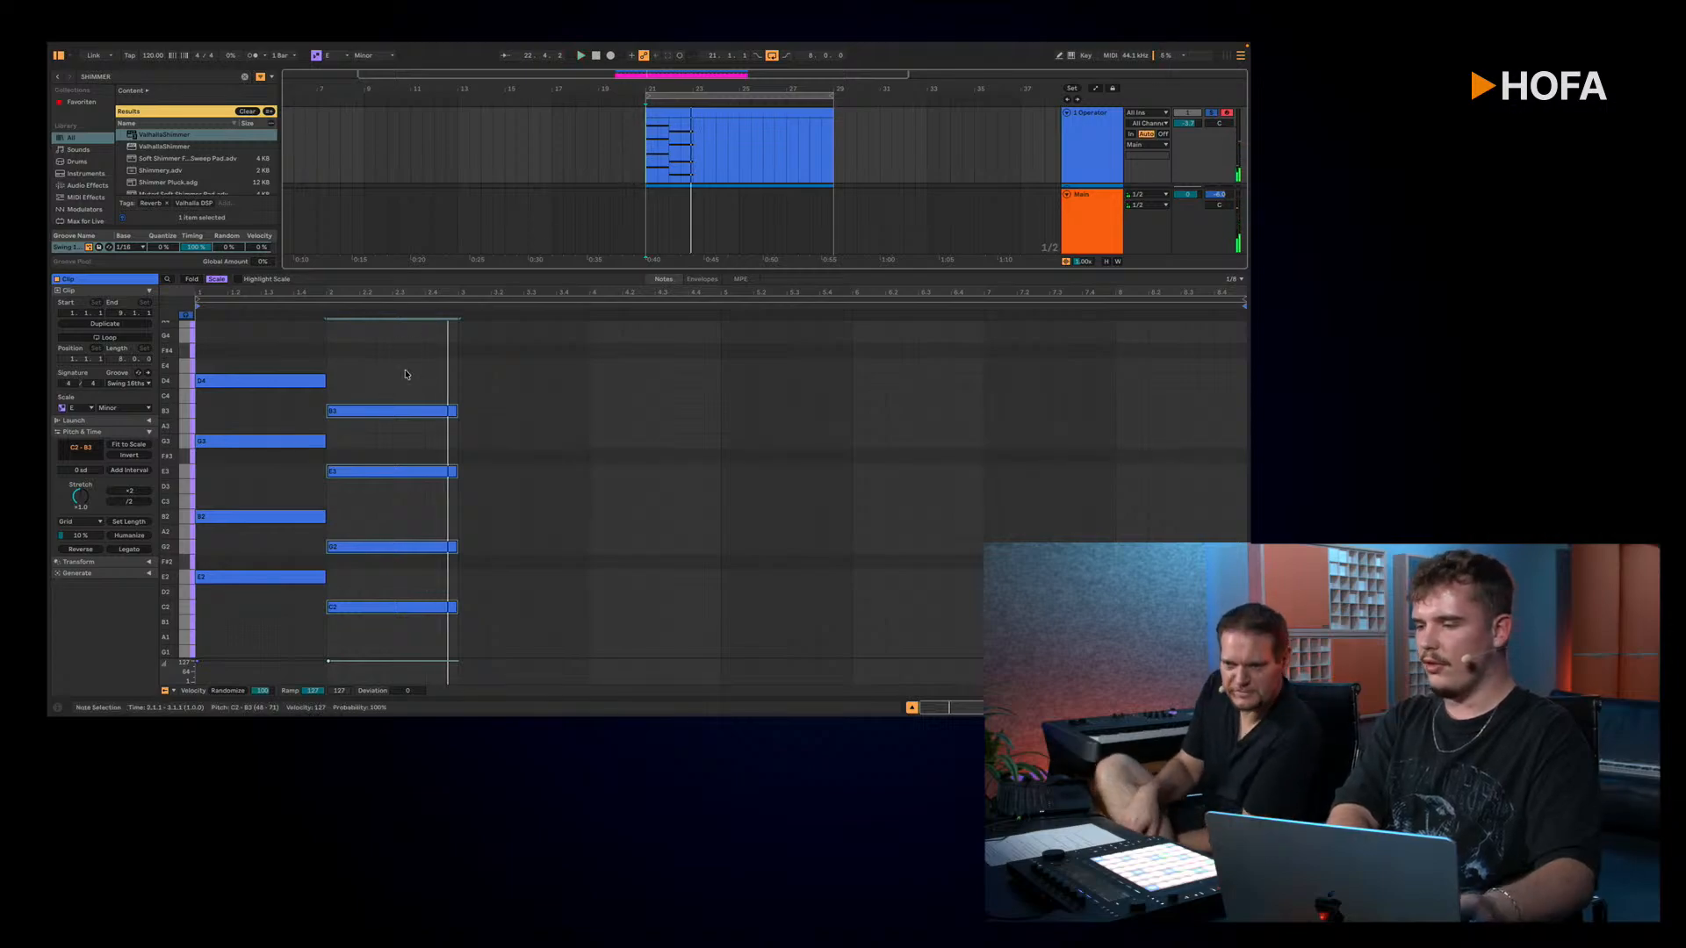
Step: Duplicate the bar 2 chord into bar 3 and lower the copy two scale steps to A1–G3 while playing the progression
{"action": "scroll", "coordinate": [414, 377], "scroll_direction": "down", "scroll_amount": 2}
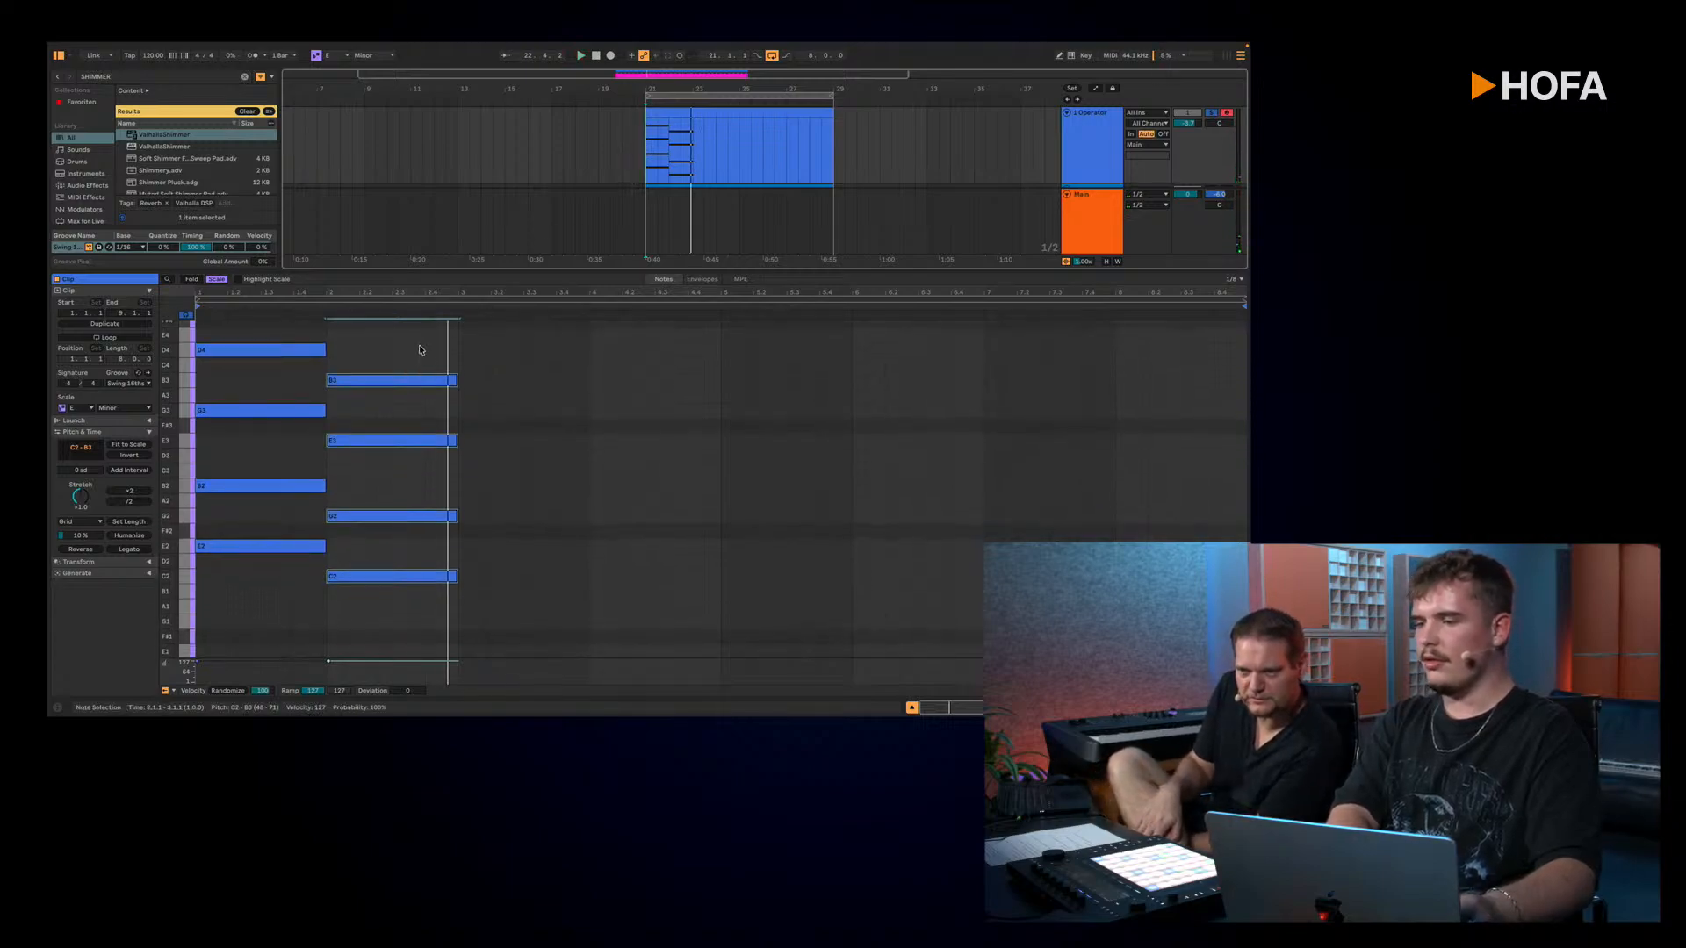
{"action": "key", "text": "ctrl+d"}
{"action": "key", "text": "space"}
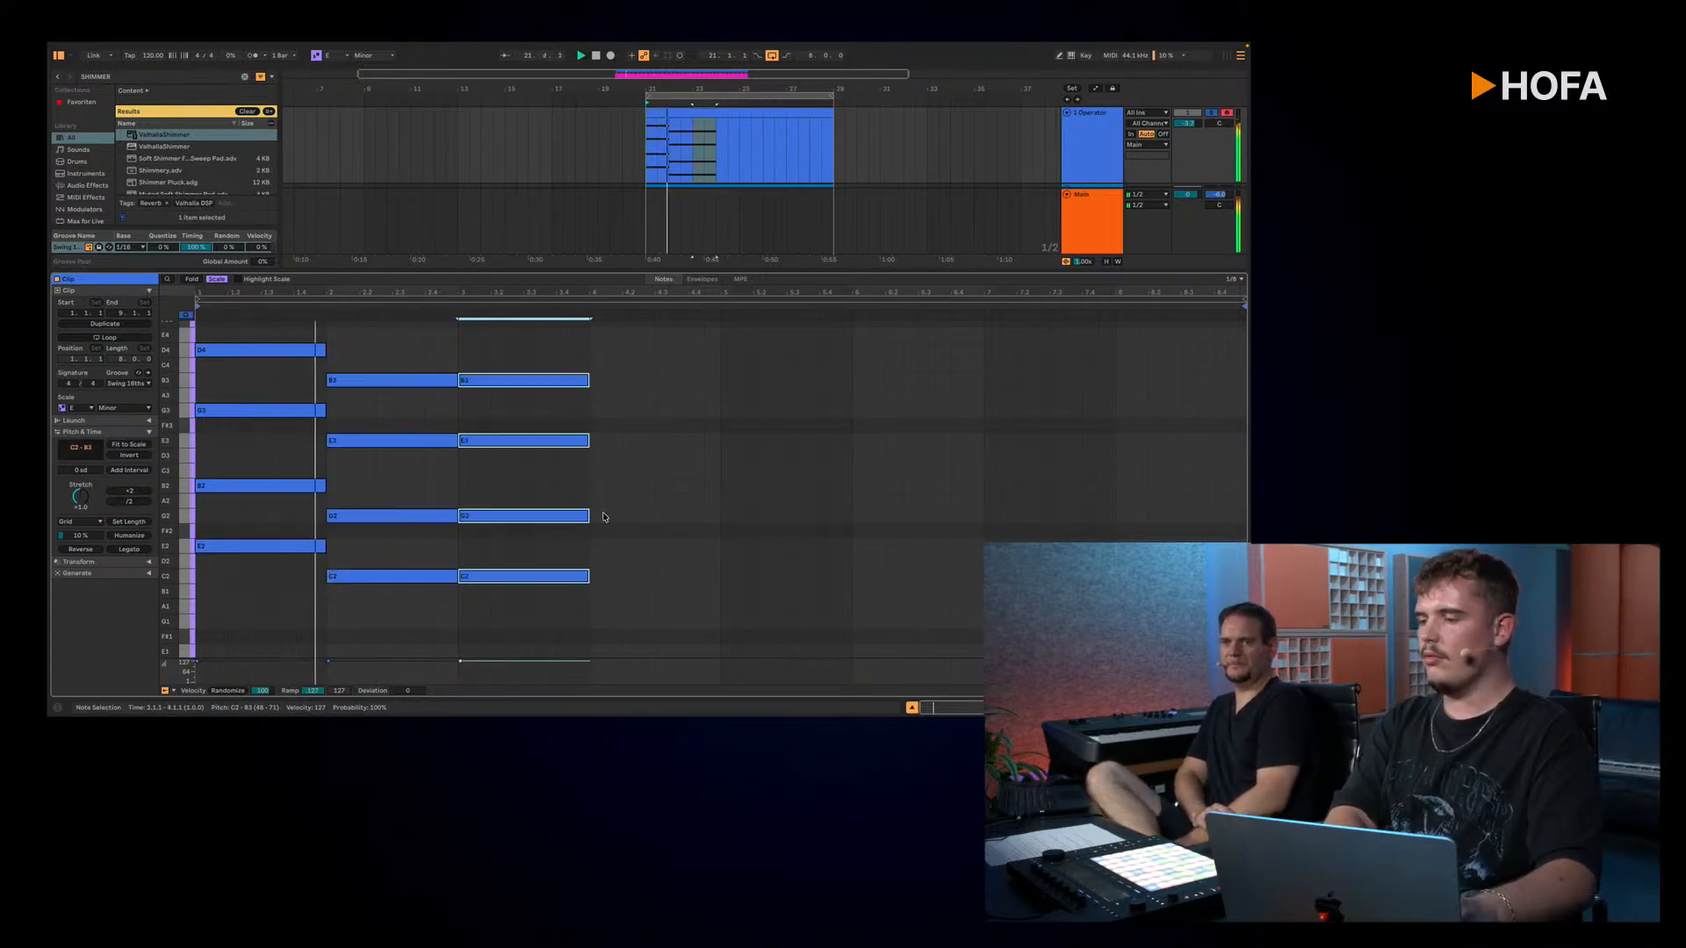
{"action": "key", "text": "Down"}
{"action": "key", "text": "Down"}
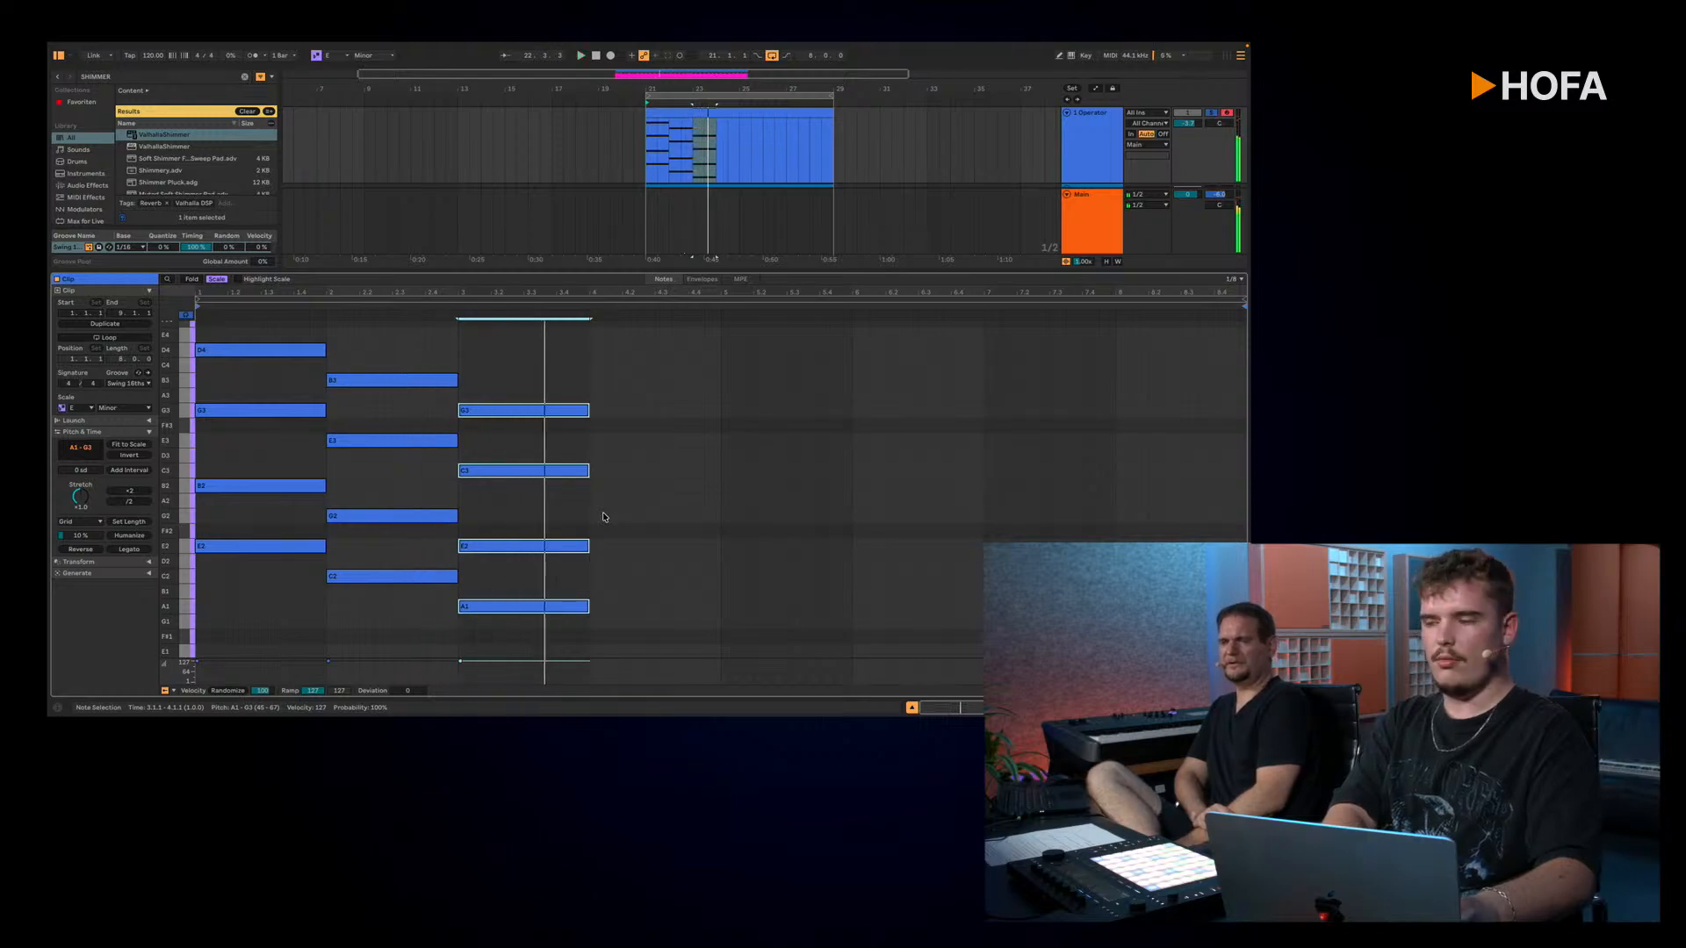
Step: Duplicate the bar 3 chord into bar 4, raise the copy one scale step to B1–A3, and play the progression
{"action": "key", "text": "ctrl+d"}
{"action": "key", "text": "Up"}
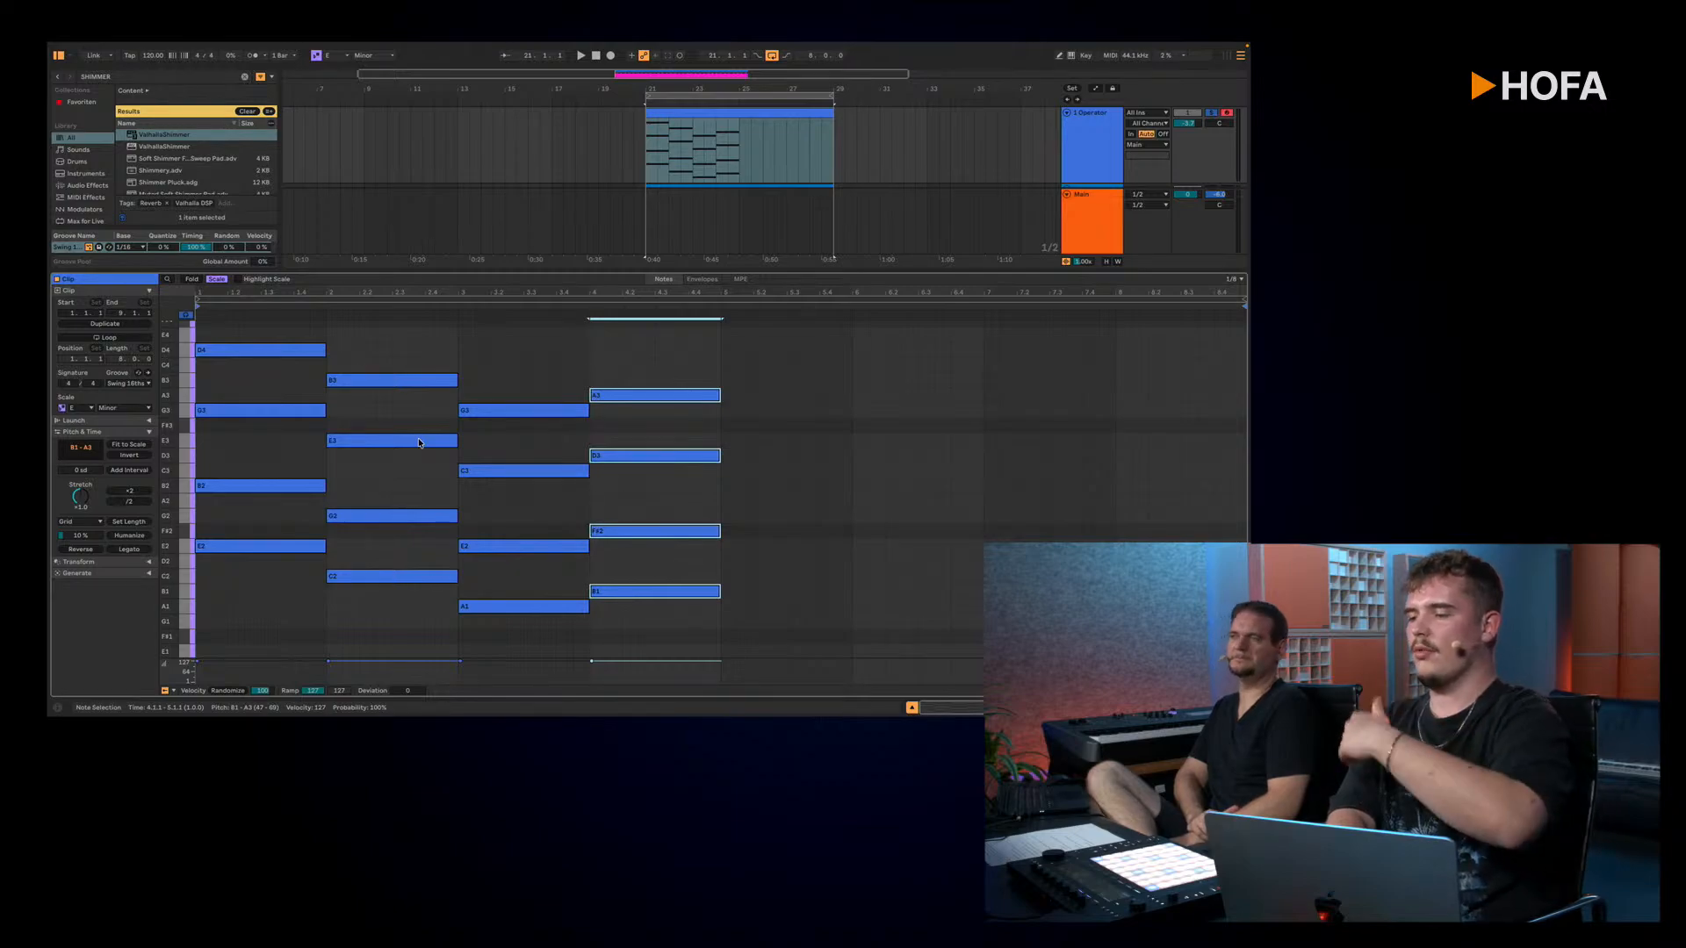
{"action": "key", "text": "space"}
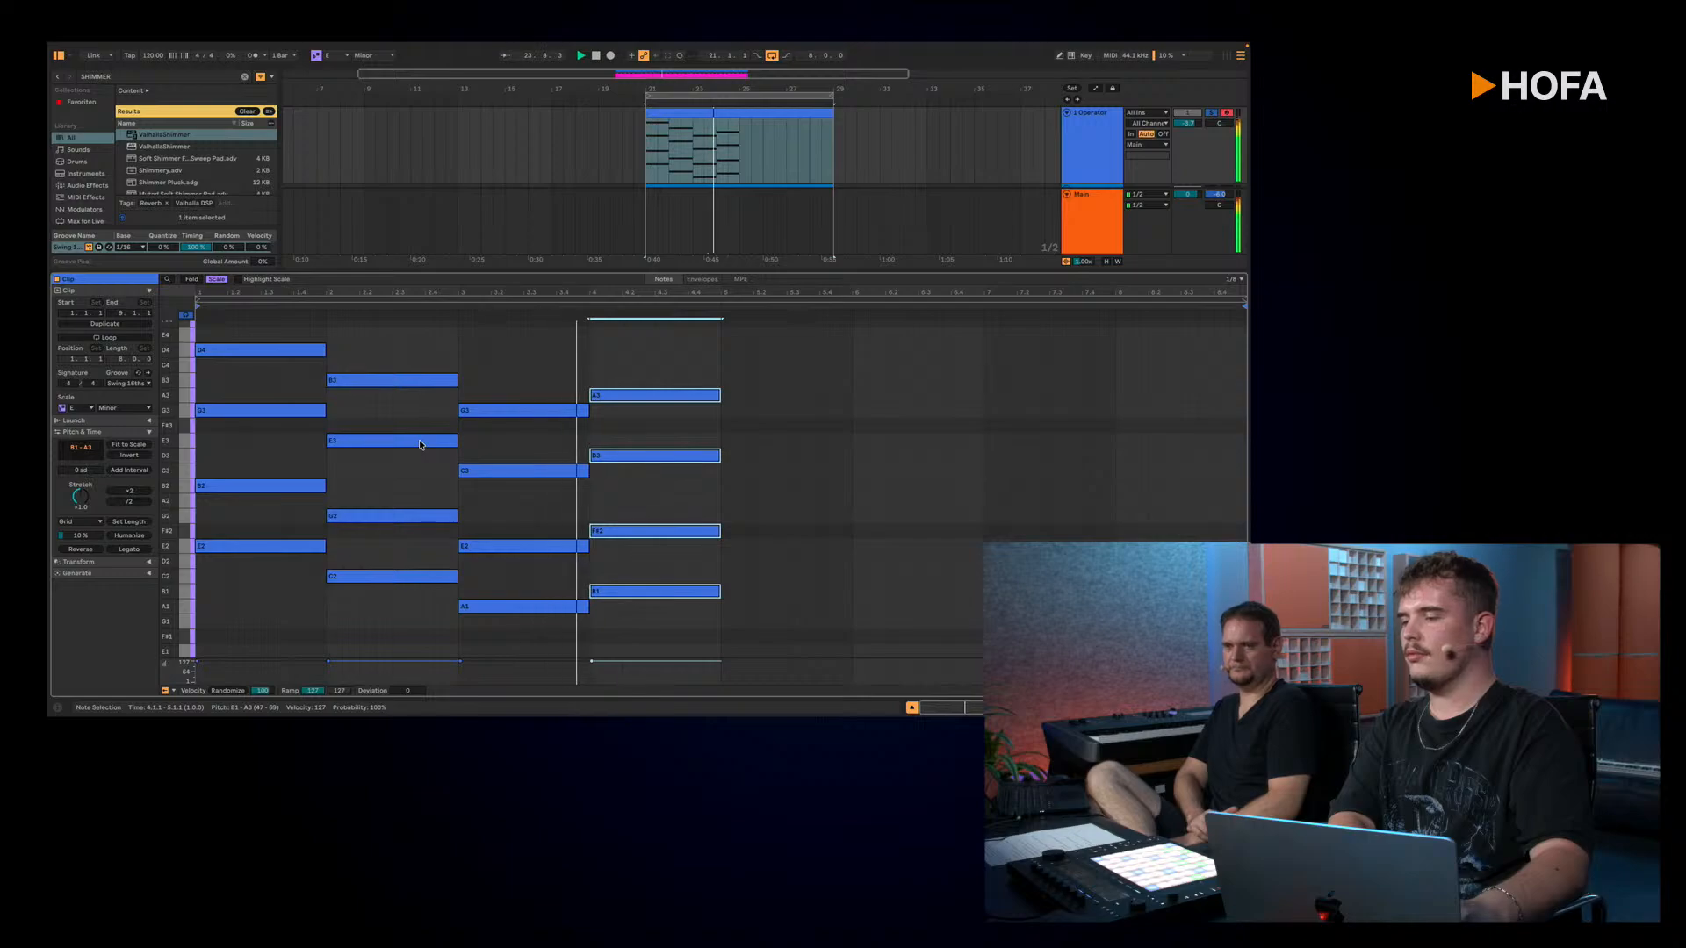
{"action": "key", "text": "space"}
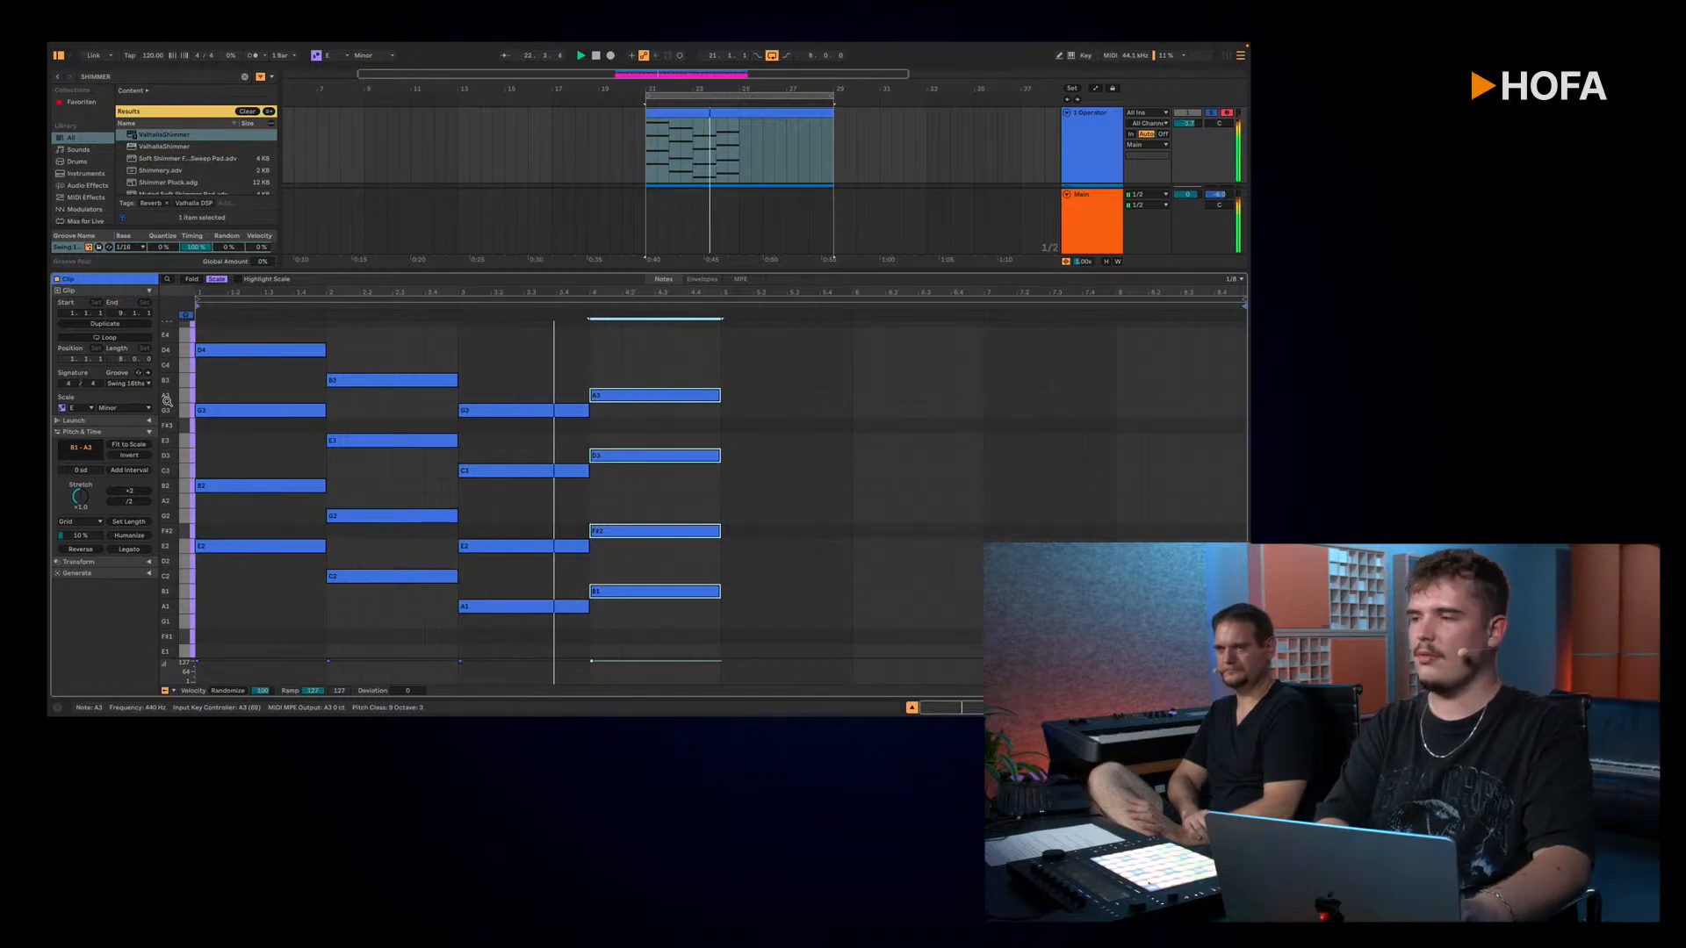
Step: Stop playback and duplicate the whole four-bar chord progression into bars 5–8
{"action": "key", "text": "space"}
{"action": "key", "text": "ctrl+a"}
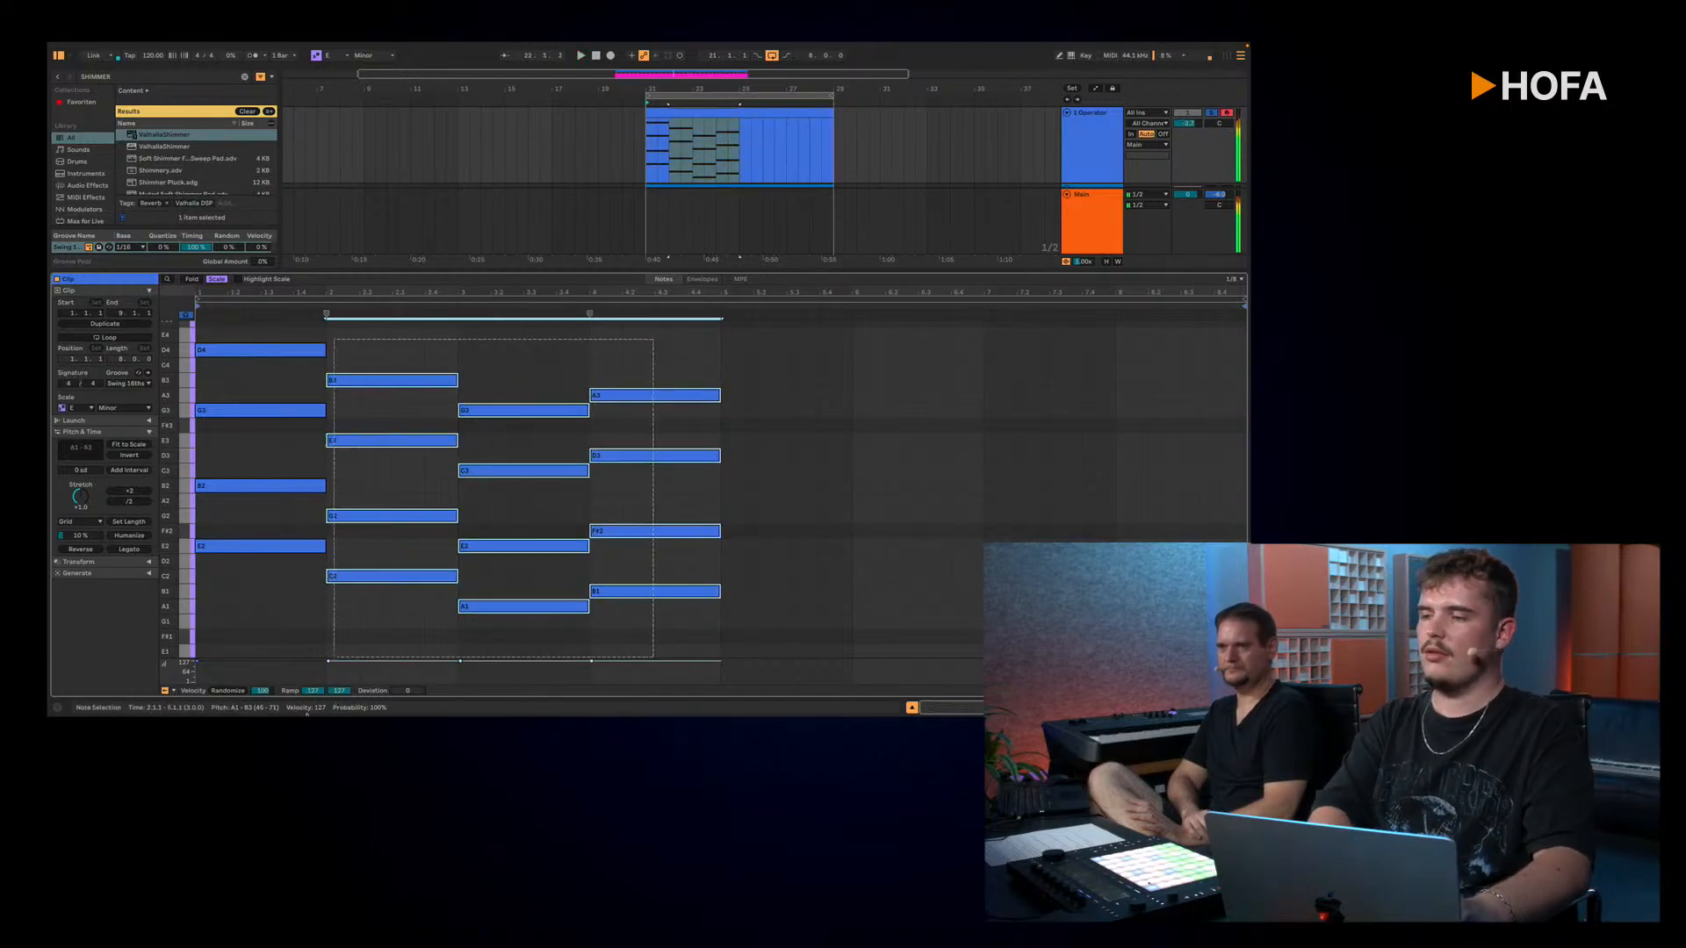
{"action": "key", "text": "ctrl+d"}
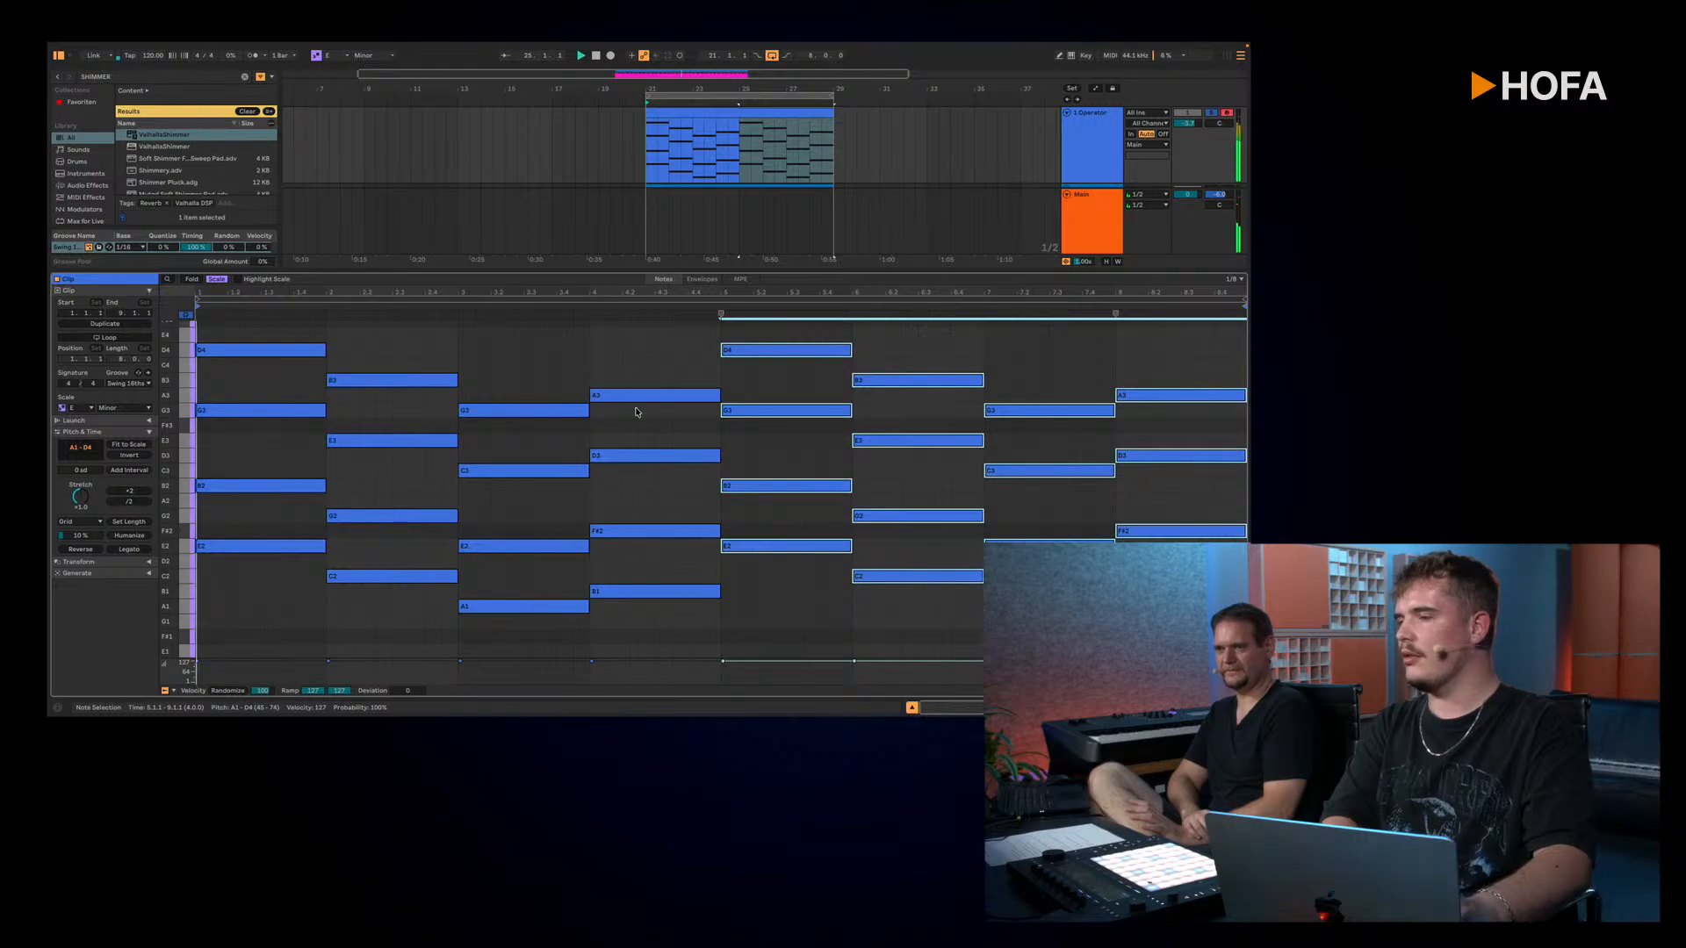
Step: Add a B4 melody note above the bar 1 chord and stretch it across the whole bar during playback
{"action": "scroll", "coordinate": [509, 378], "scroll_direction": "up", "scroll_amount": 5}
{"action": "left_click", "coordinate": [266, 497]}
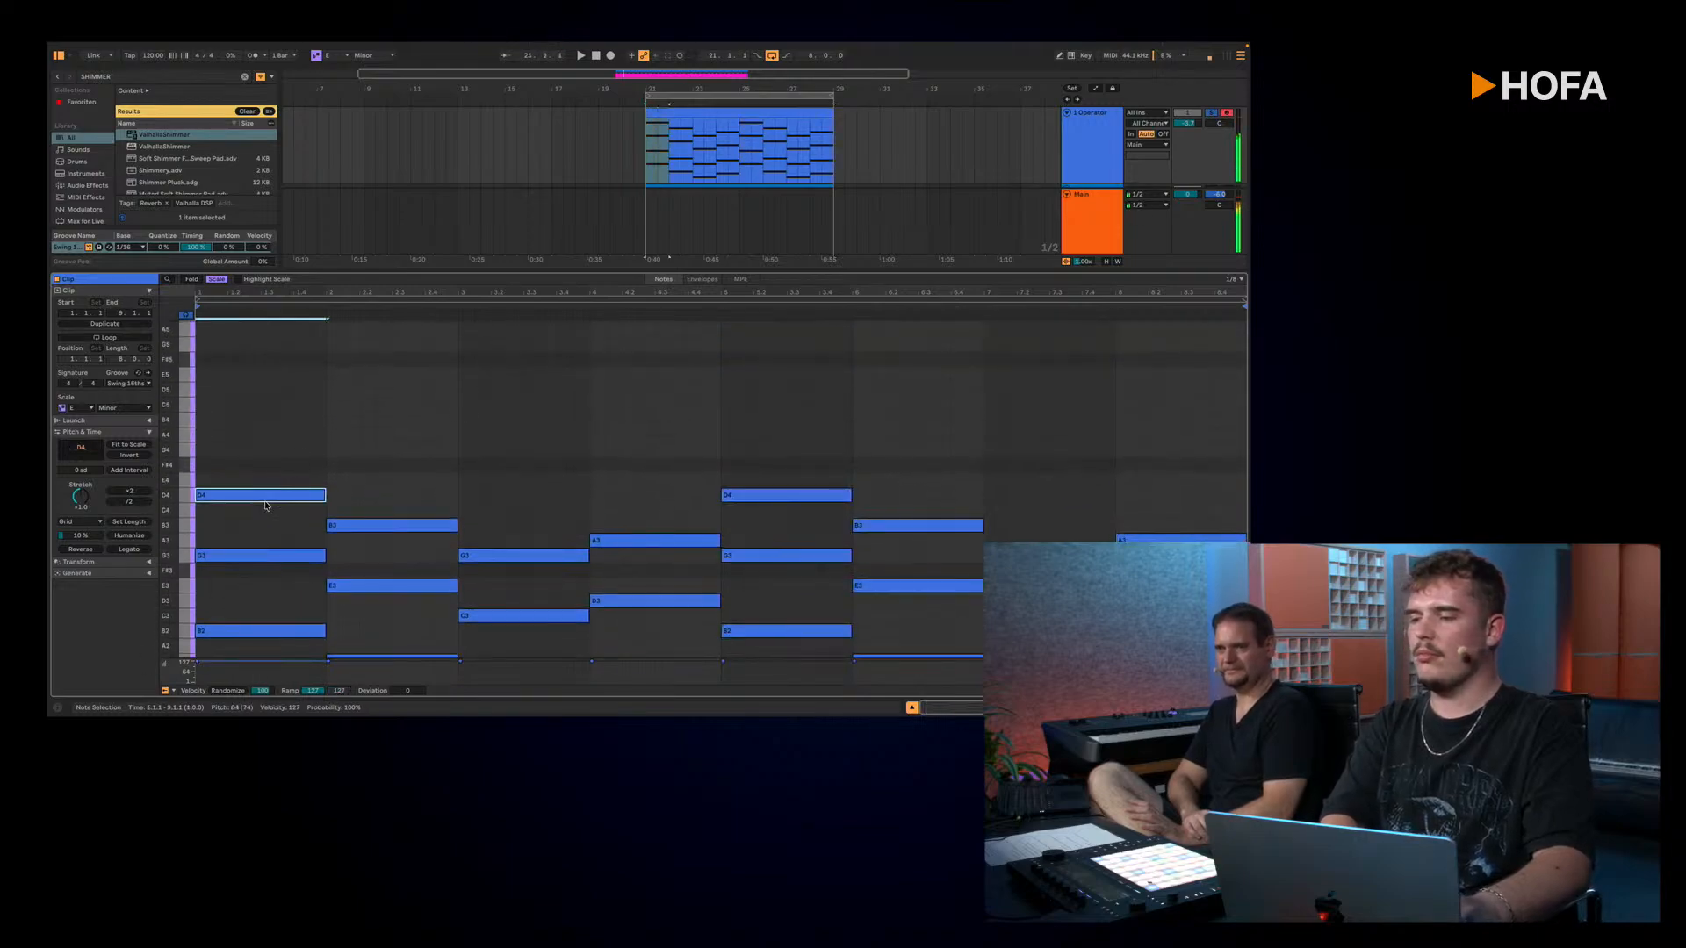
{"action": "double_click", "coordinate": [203, 420]}
{"action": "key", "text": "space"}
{"action": "left_click_drag", "start_coordinate": [207, 419], "coordinate": [324, 416]}
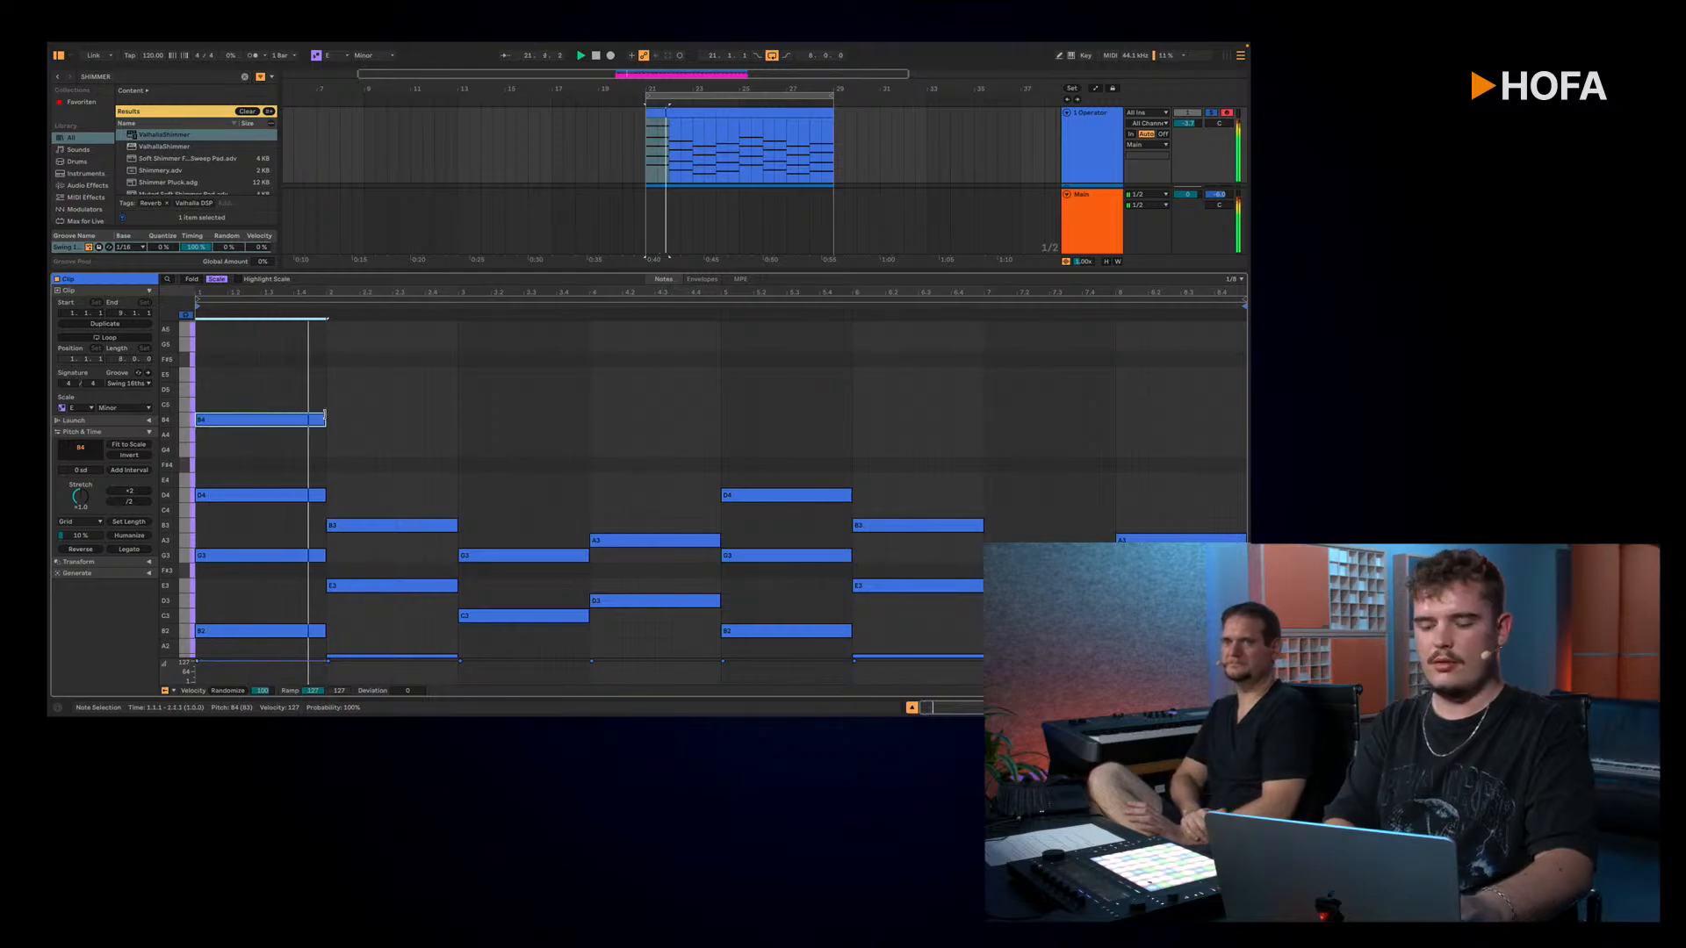
Step: Duplicate the B4 melody note into bar 2 and raise the copy to D5
{"action": "key", "text": "ctrl+d"}
{"action": "key", "text": "Up"}
{"action": "key", "text": "Up"}
{"action": "key", "text": "Up"}
{"action": "key", "text": "Down"}
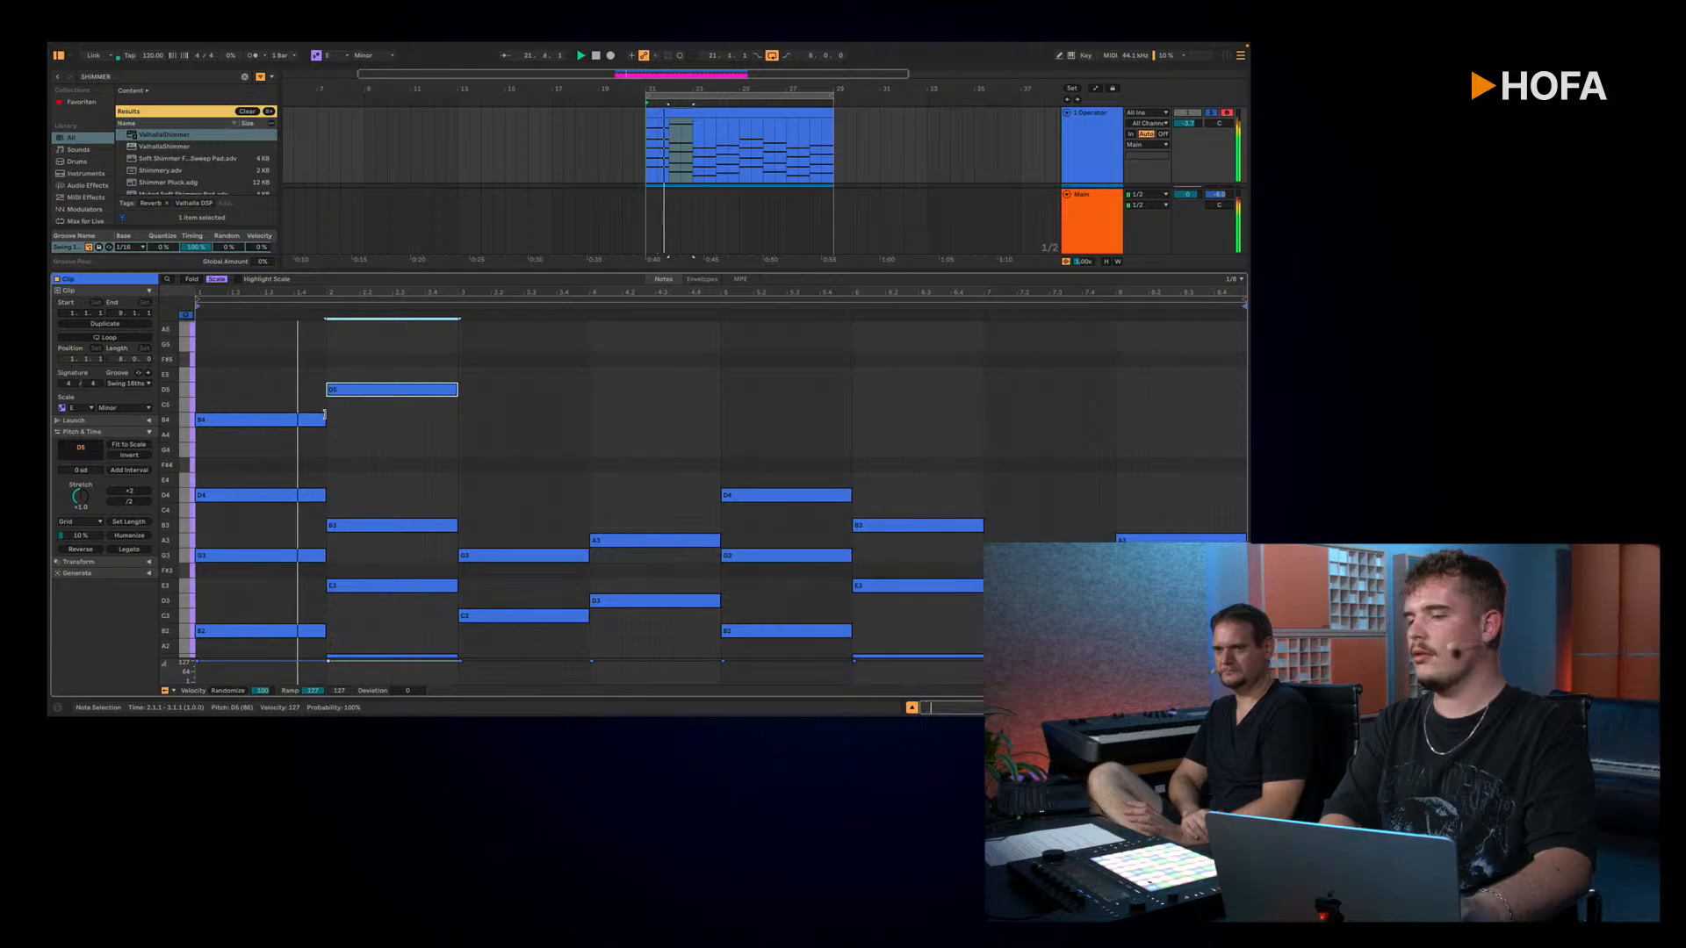
Step: Continue the melody with transposed duplicates: G4 across bar 3 and A4 across bar 4
{"action": "key", "text": "ctrl+d"}
{"action": "key", "text": "Down"}
{"action": "key", "text": "Down"}
{"action": "key", "text": "Down"}
{"action": "key", "text": "Down"}
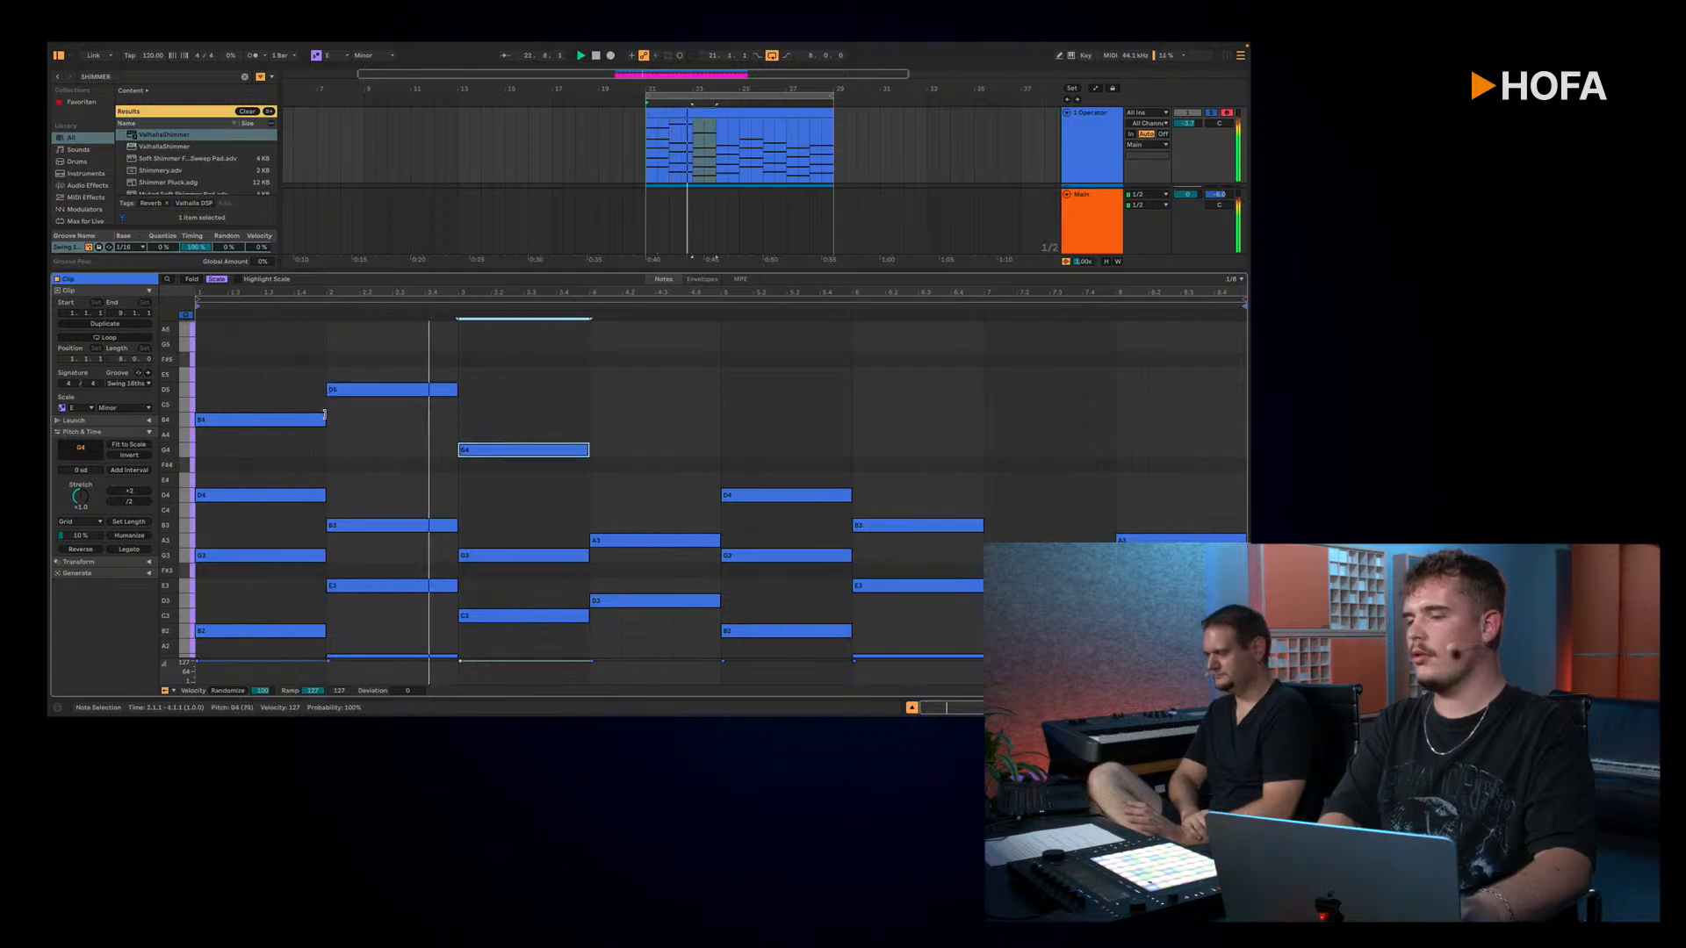
{"action": "key", "text": "ctrl+d"}
{"action": "key", "text": "Up"}
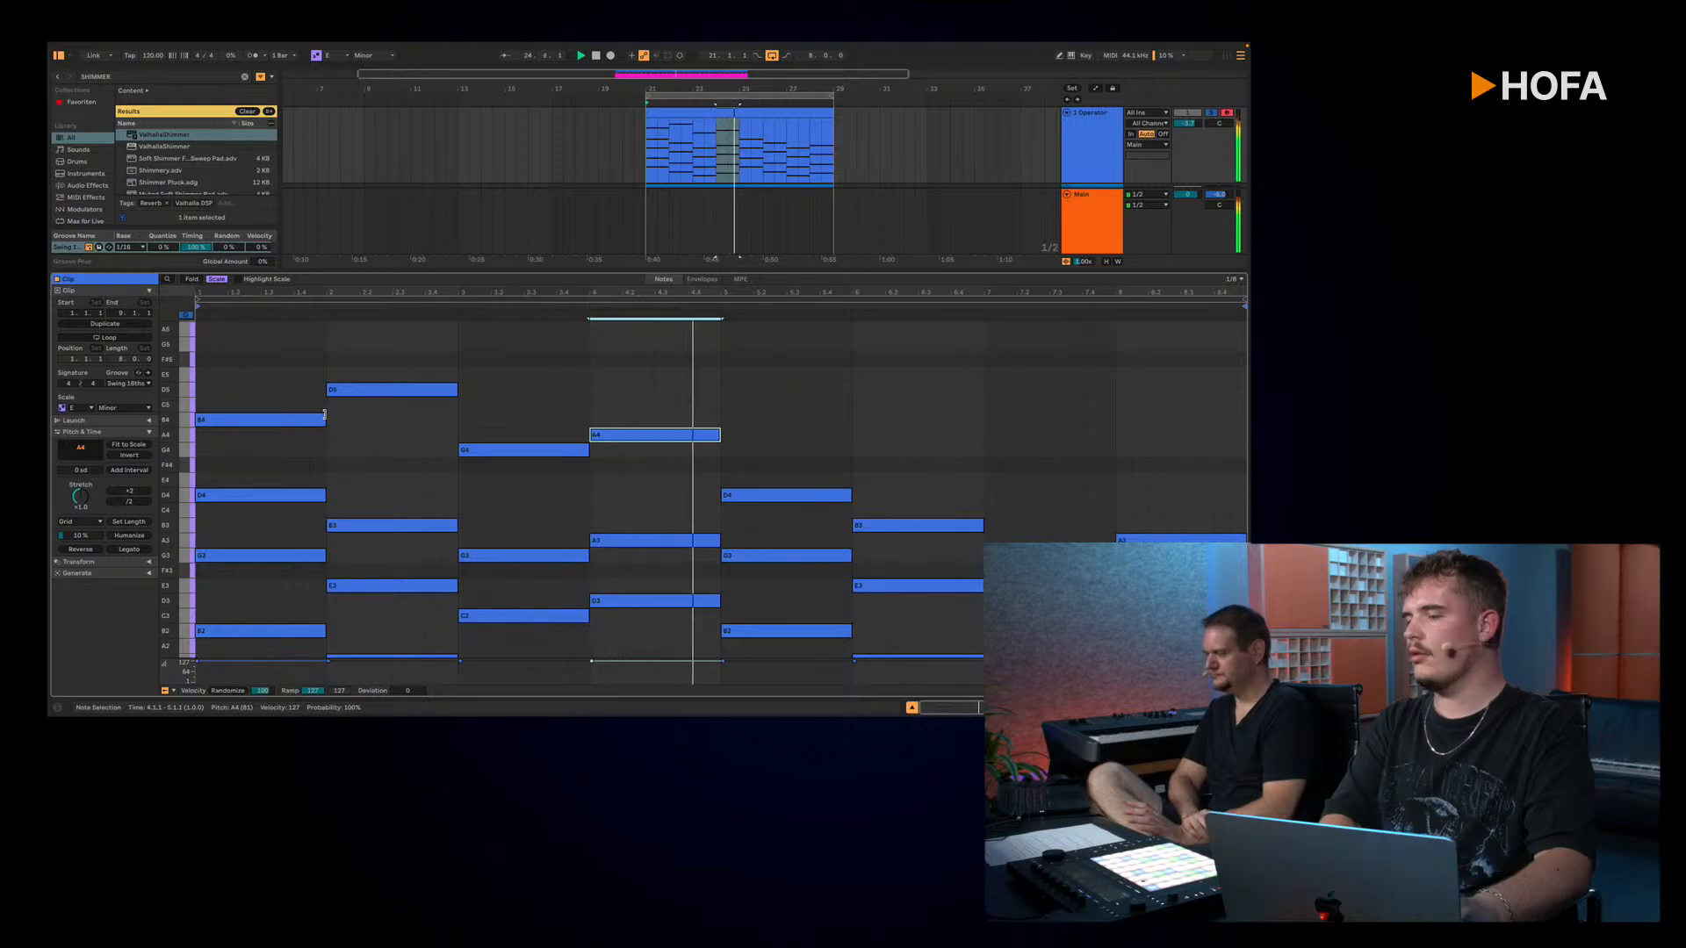
Step: Shorten the bar 1 B4 note to end at 1.4.3 and fill the remaining eighth with an E5 note
{"action": "left_click_drag", "start_coordinate": [324, 416], "coordinate": [306, 414]}
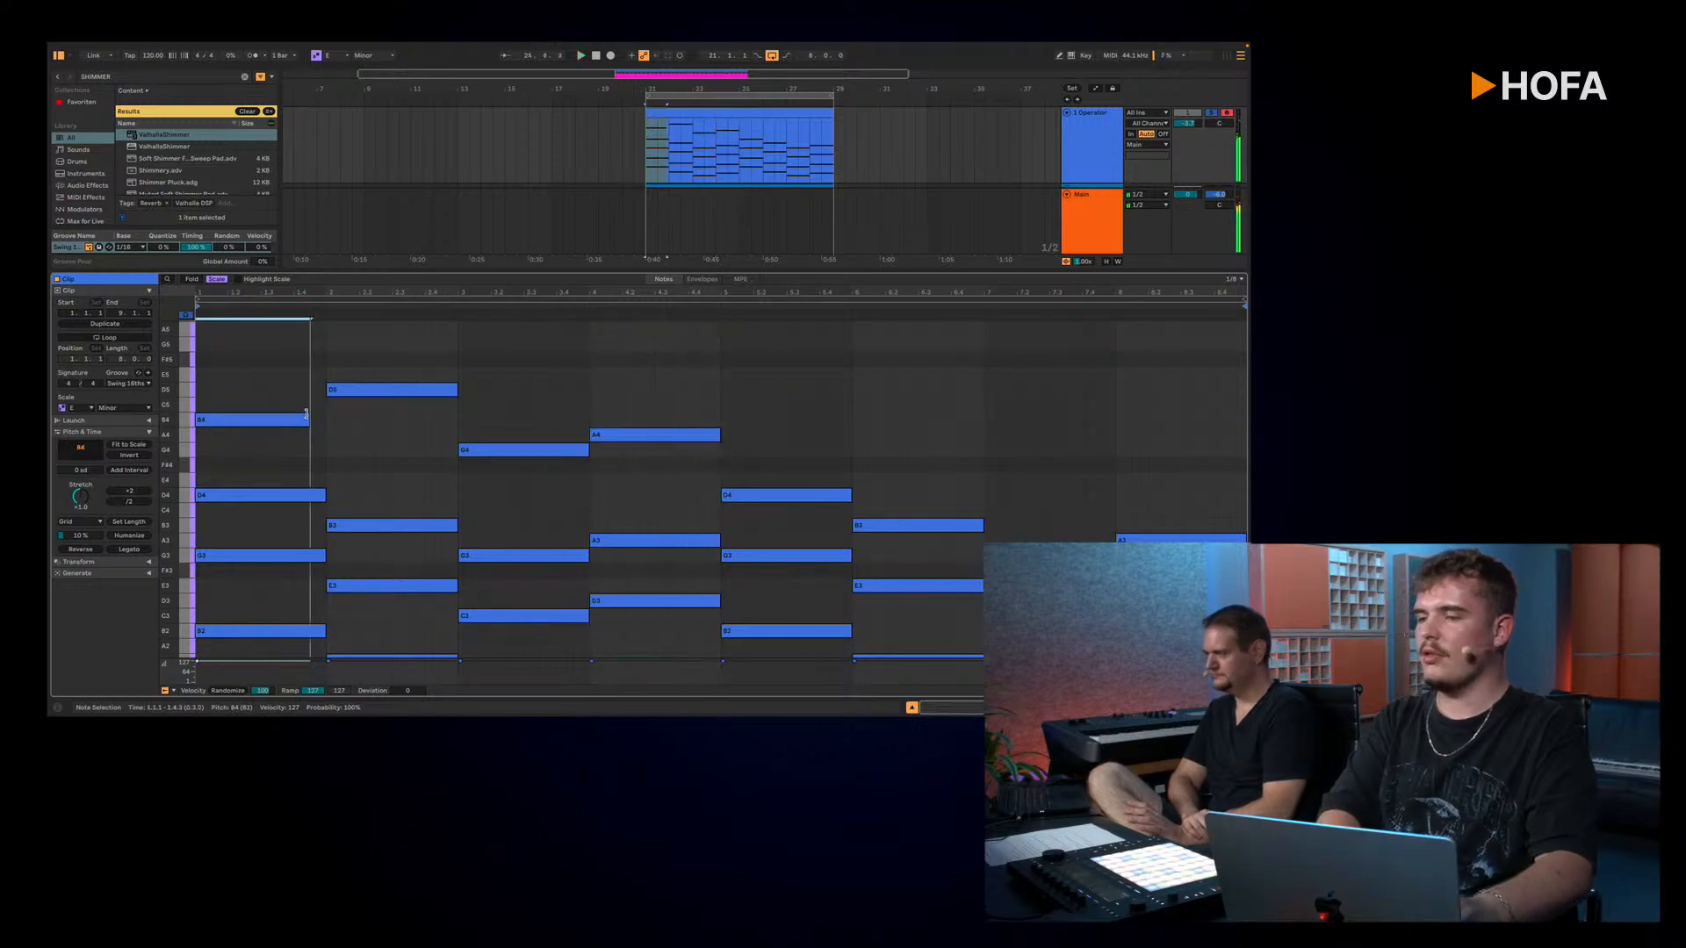
{"action": "double_click", "coordinate": [317, 375]}
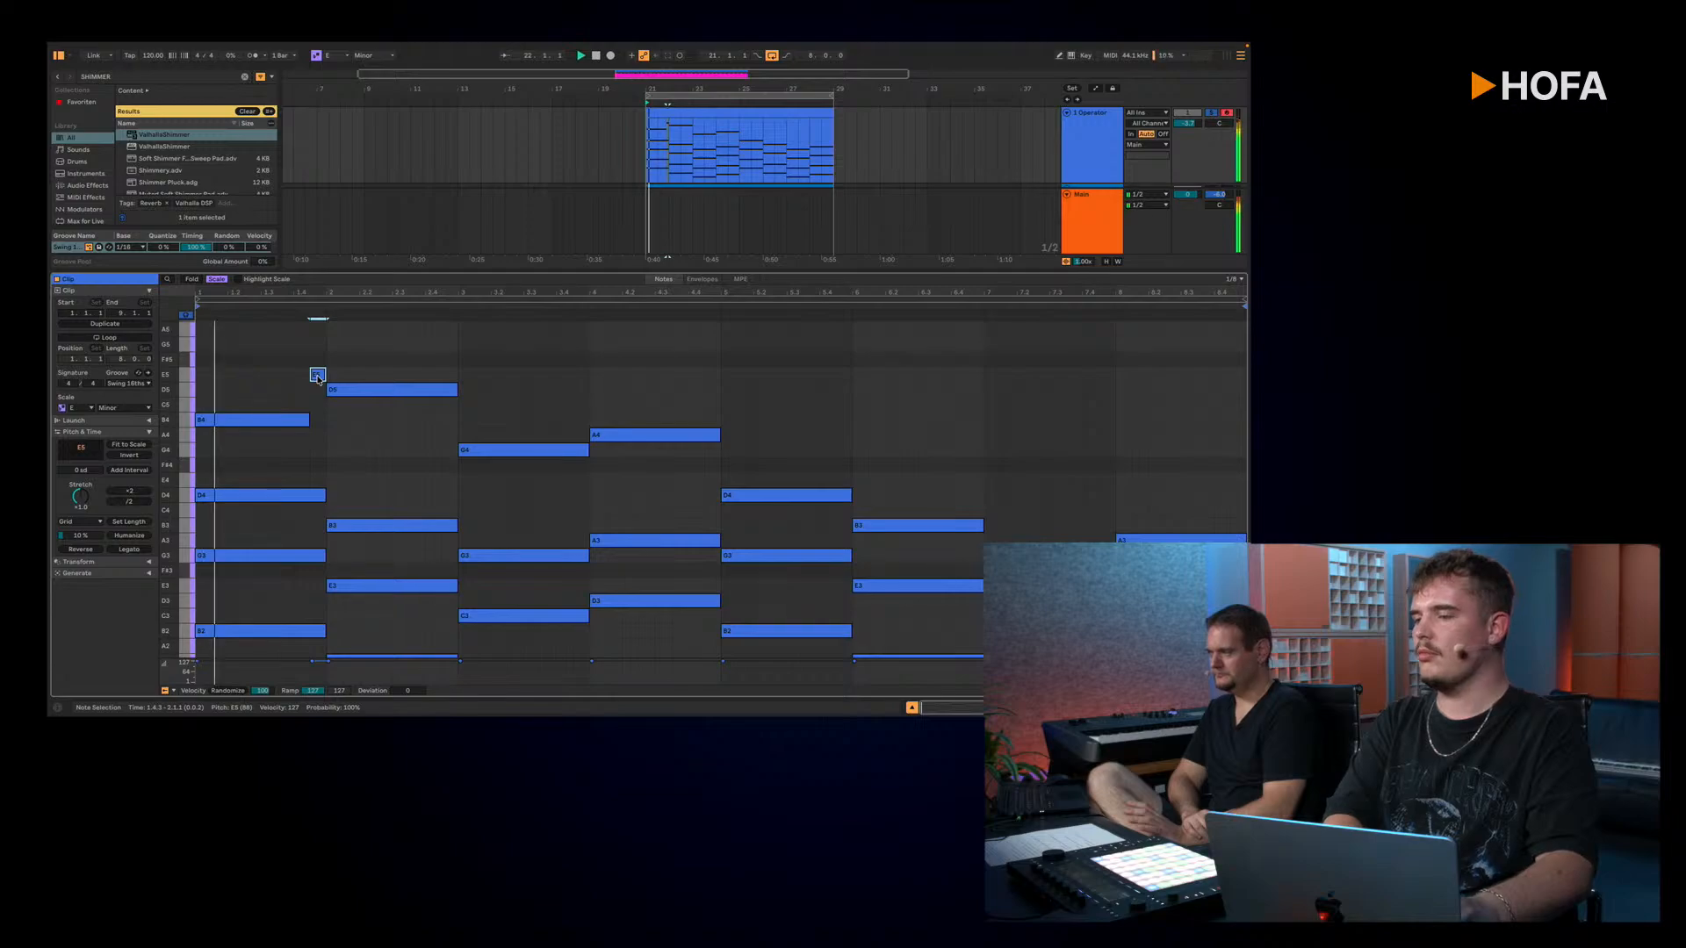
{"action": "left_click", "coordinate": [386, 364]}
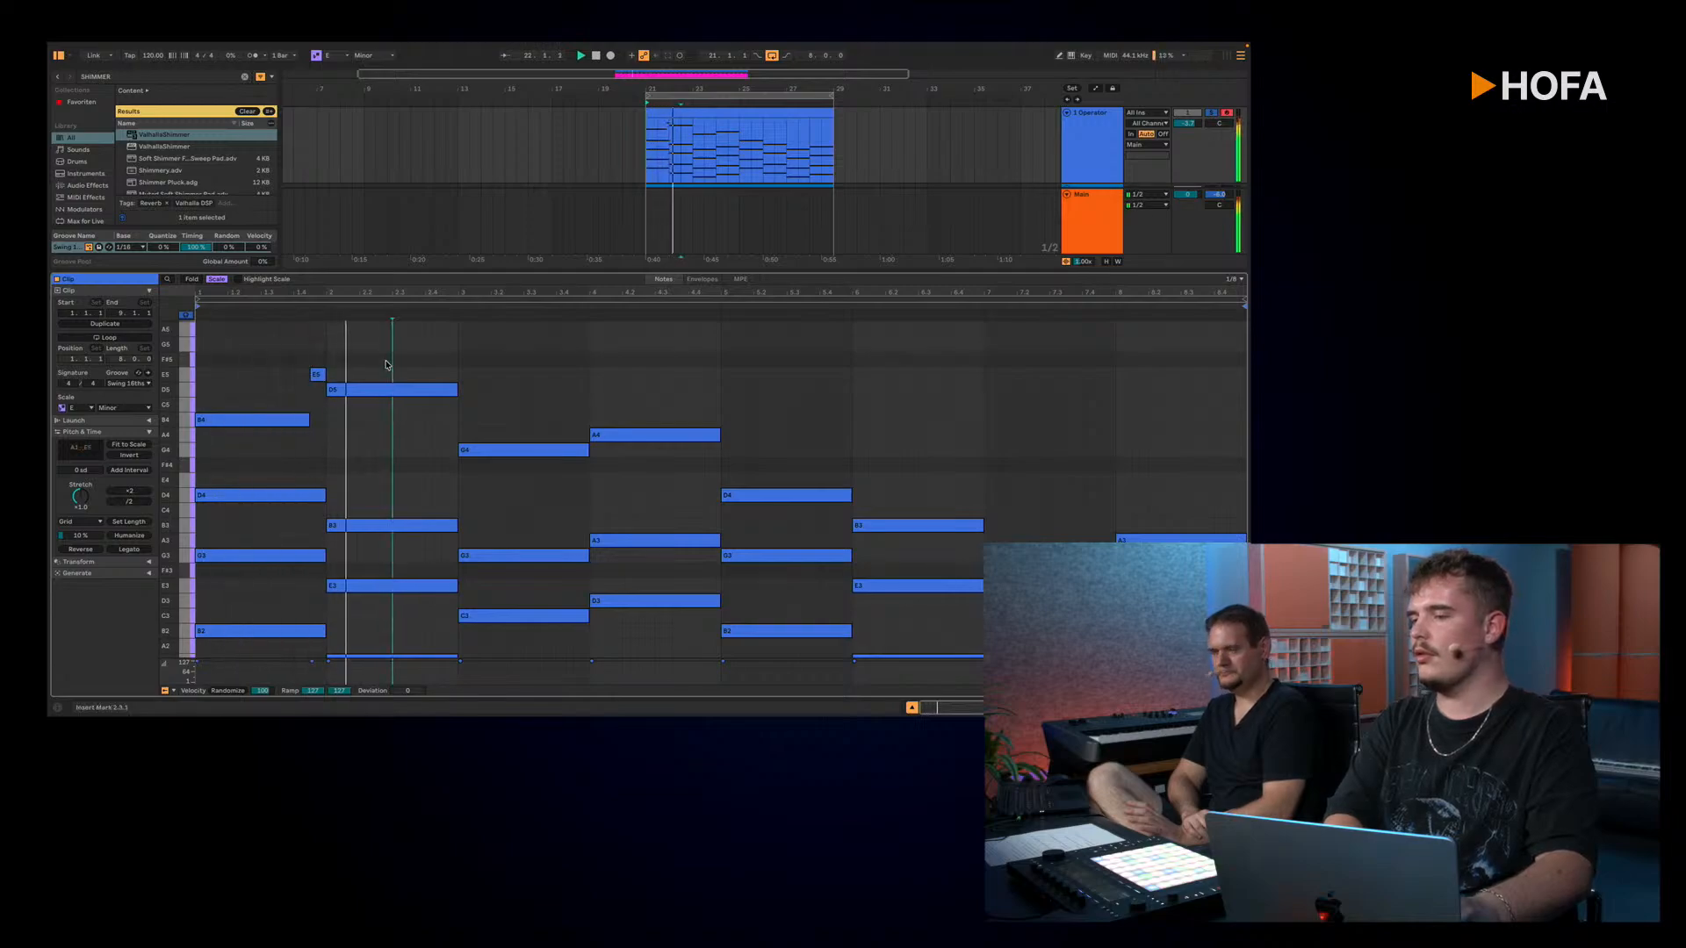
Step: Shorten the bar 2 D5 note to end at 2.3.3, fill the rest of the bar with E4, and play the result
{"action": "key", "text": "space"}
{"action": "left_click_drag", "start_coordinate": [455, 389], "coordinate": [407, 388]}
{"action": "double_click", "coordinate": [416, 480]}
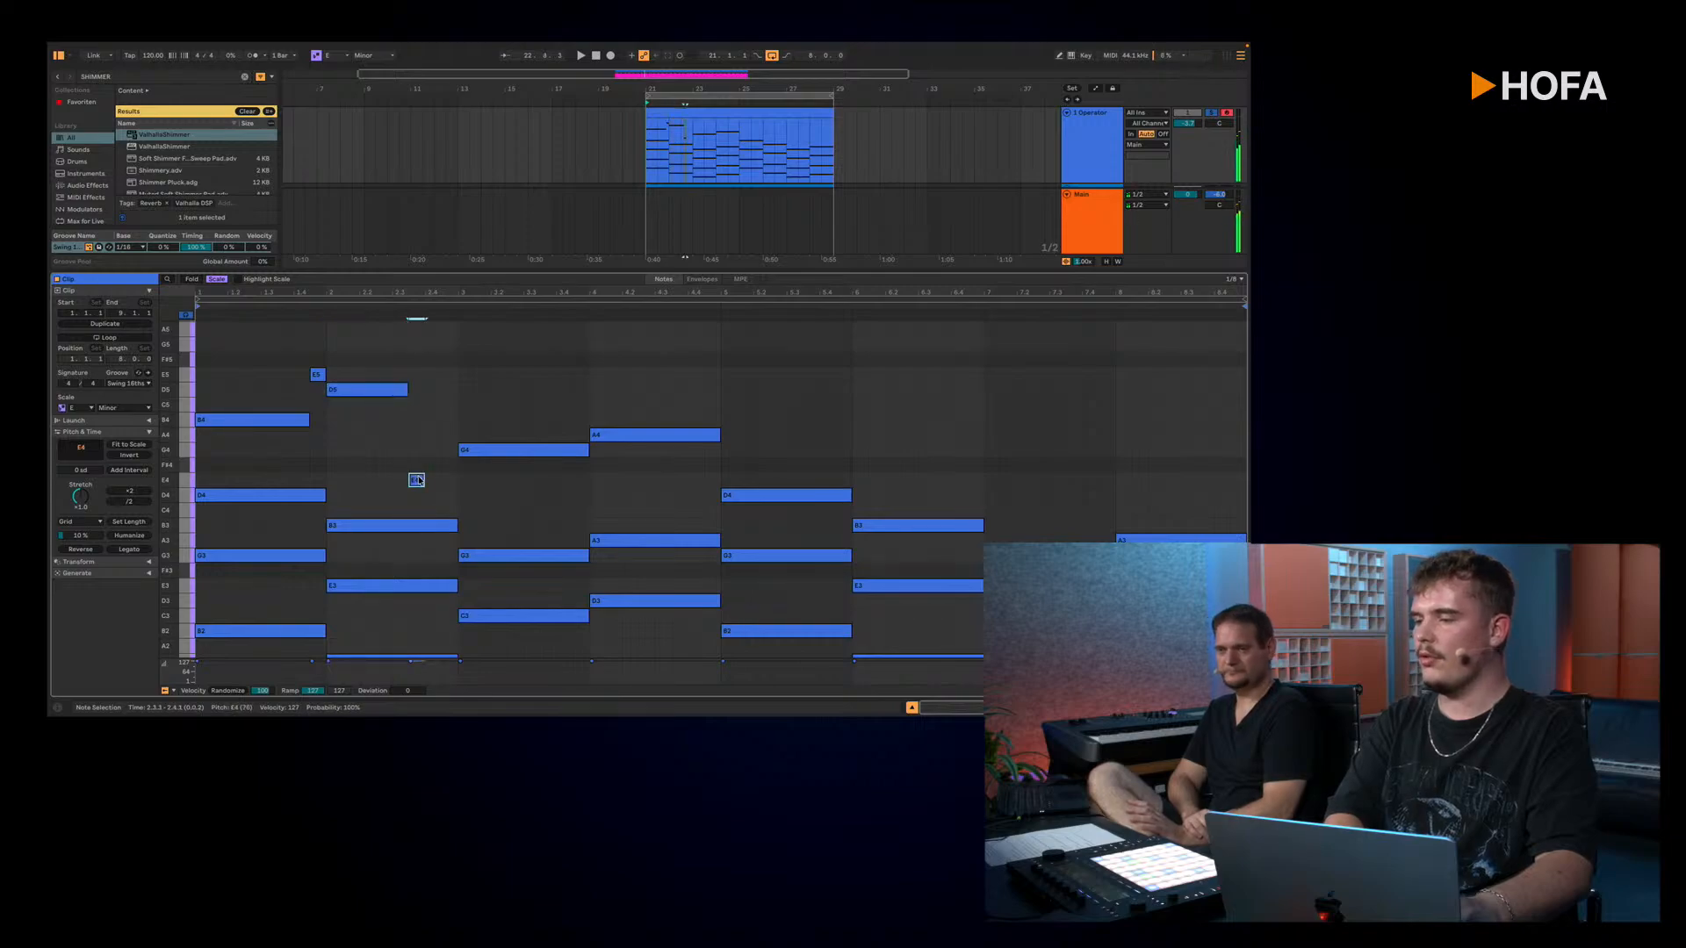
{"action": "left_click_drag", "start_coordinate": [424, 481], "coordinate": [457, 481]}
{"action": "key", "text": "space"}
{"action": "left_click", "coordinate": [488, 391]}
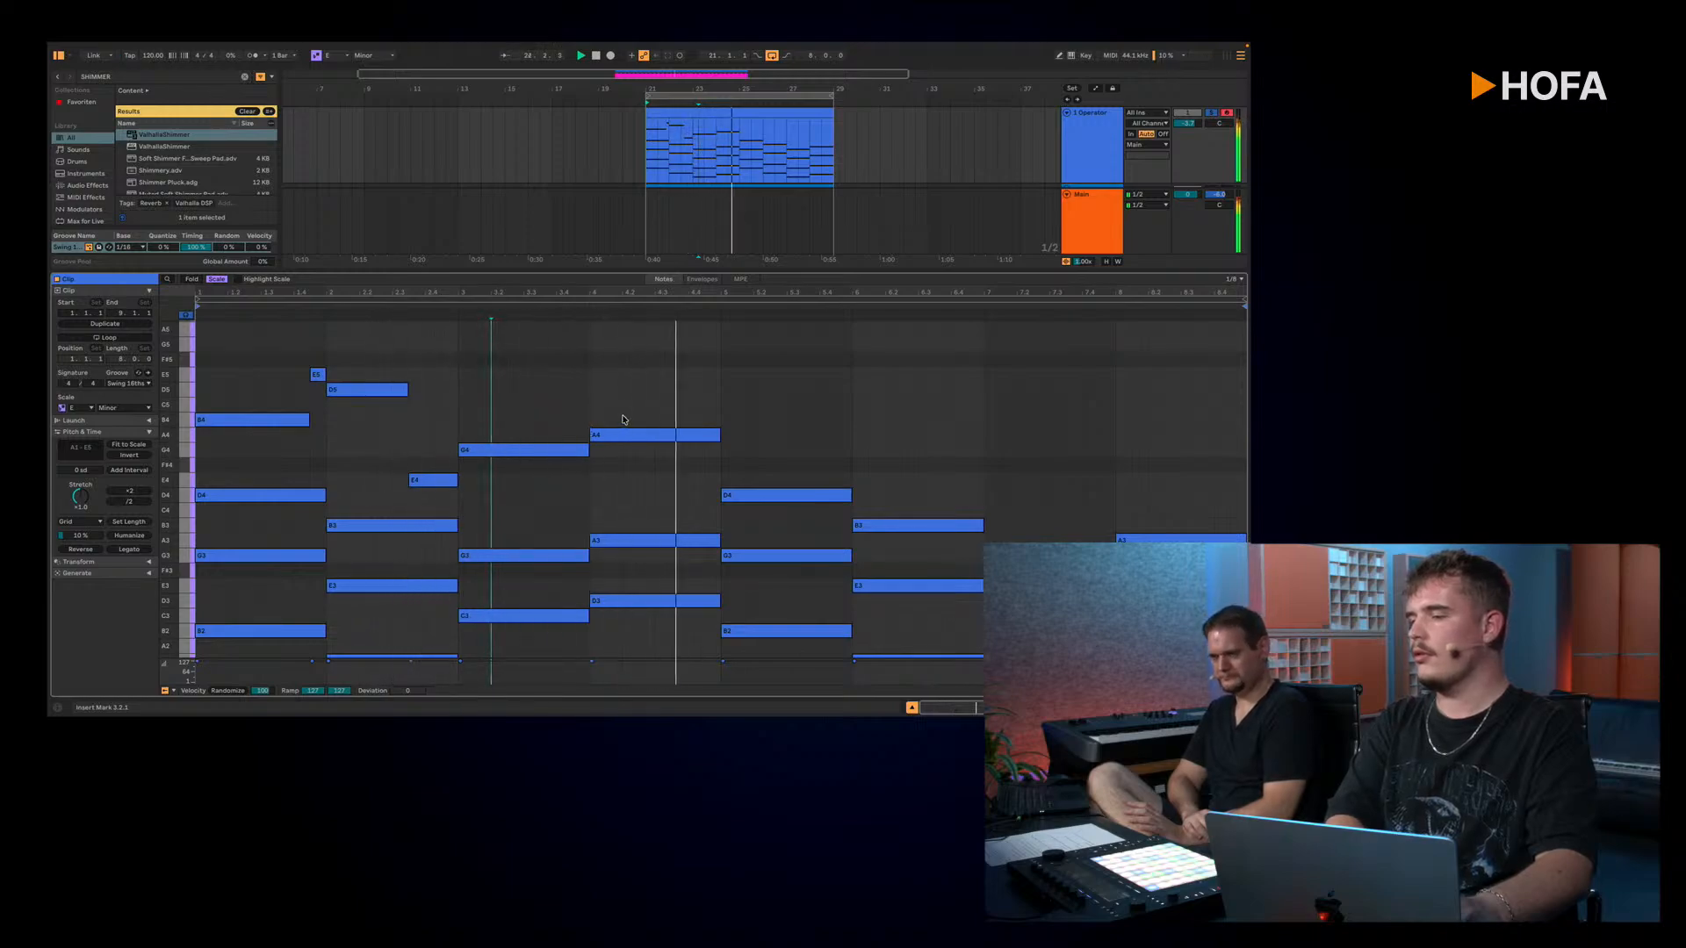
Step: Stop playback and duplicate the four-bar melody line from bars 1–4 into bars 5–8
{"action": "key", "text": "space"}
{"action": "left_click_drag", "start_coordinate": [618, 339], "coordinate": [302, 484]}
{"action": "key", "text": "ctrl+d"}
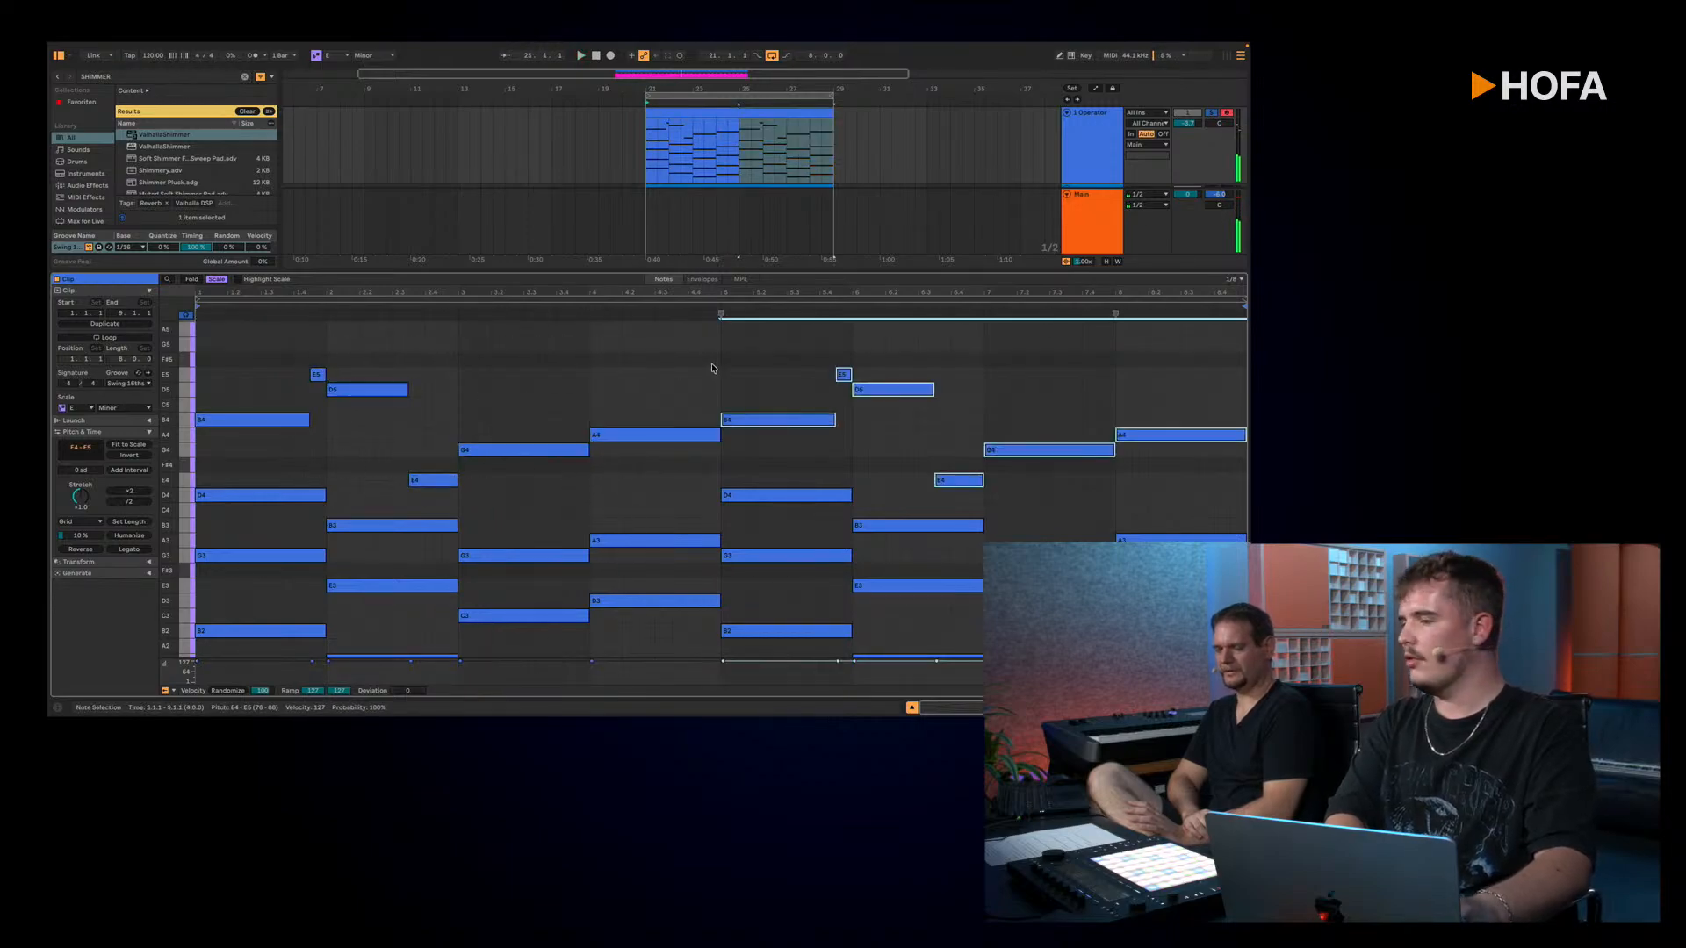
Step: Audition from bar 5 and vary the copied melody: short D5 ending bar 5, E5 and C5 in bar 6, B4 in bar 7
{"action": "left_click", "coordinate": [738, 148]}
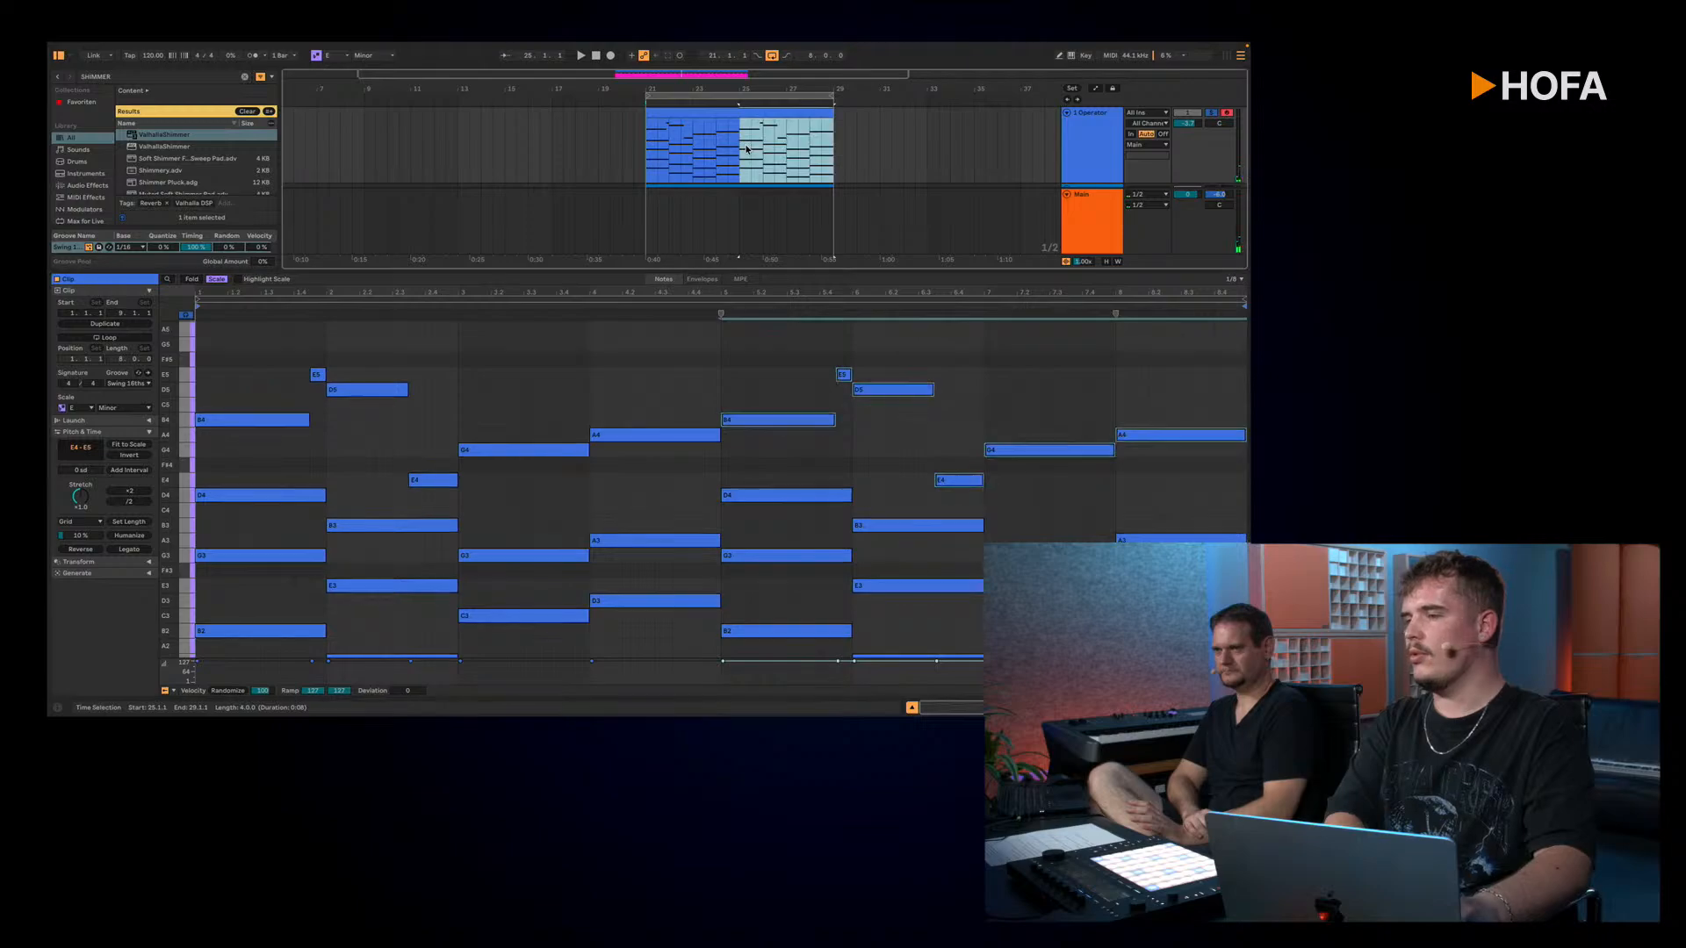
{"action": "key", "text": "space"}
{"action": "left_click", "coordinate": [857, 393]}
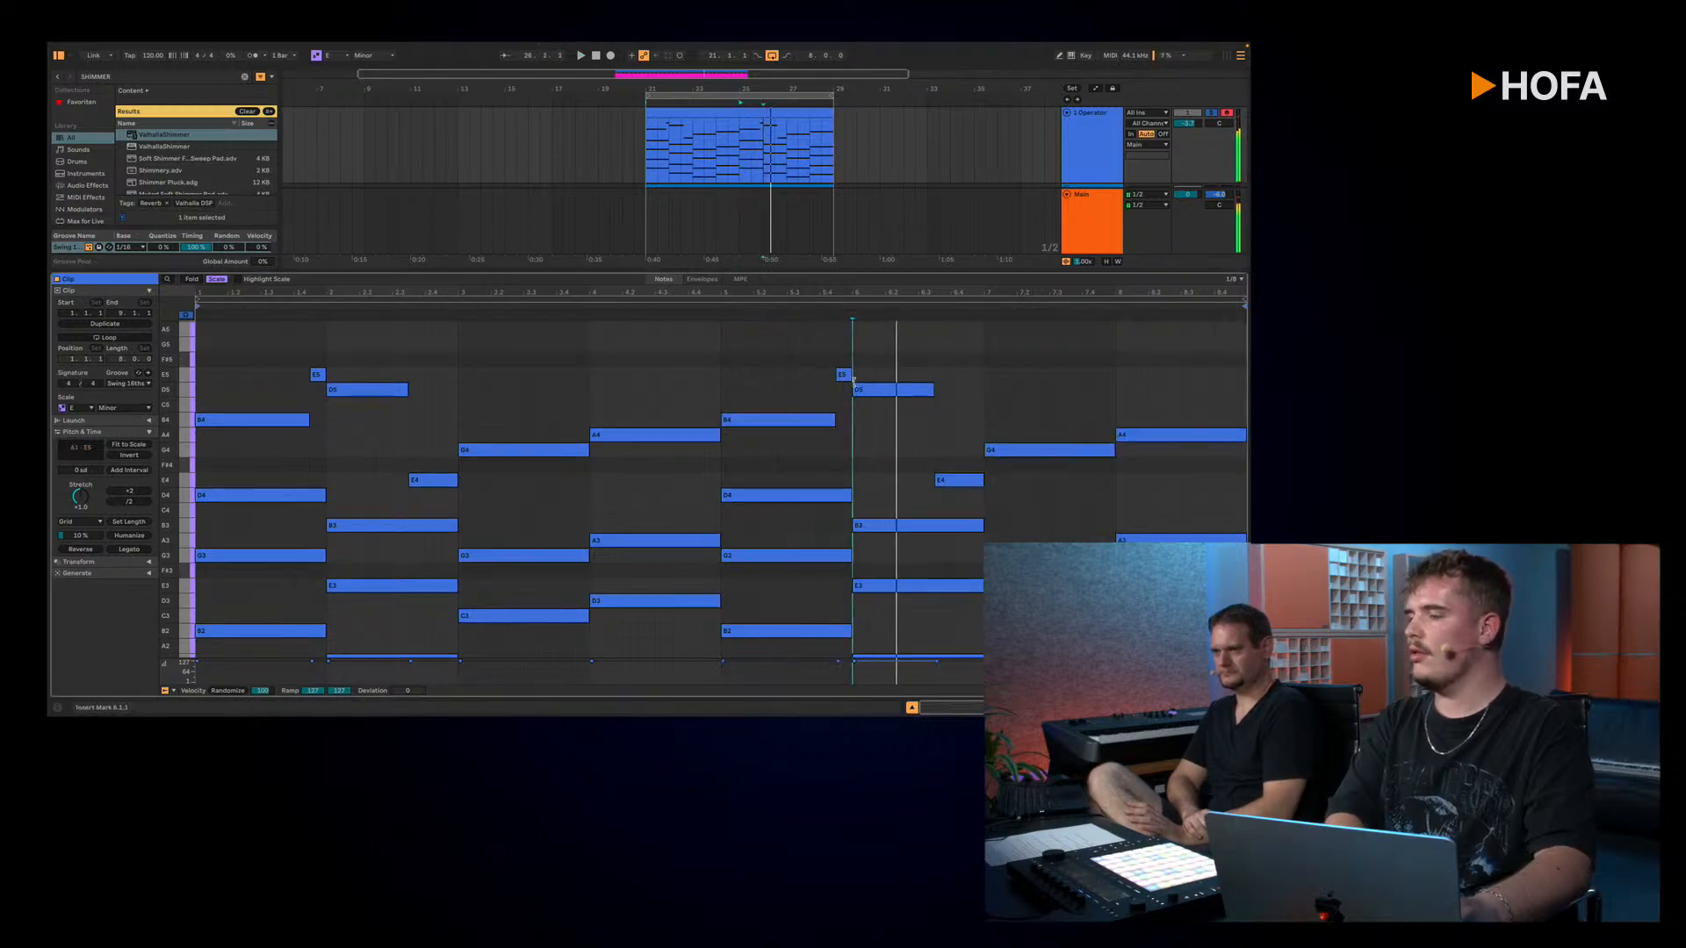
{"action": "left_click", "coordinate": [844, 376]}
{"action": "left_click_drag", "start_coordinate": [873, 394], "coordinate": [876, 378]}
{"action": "key", "text": "space"}
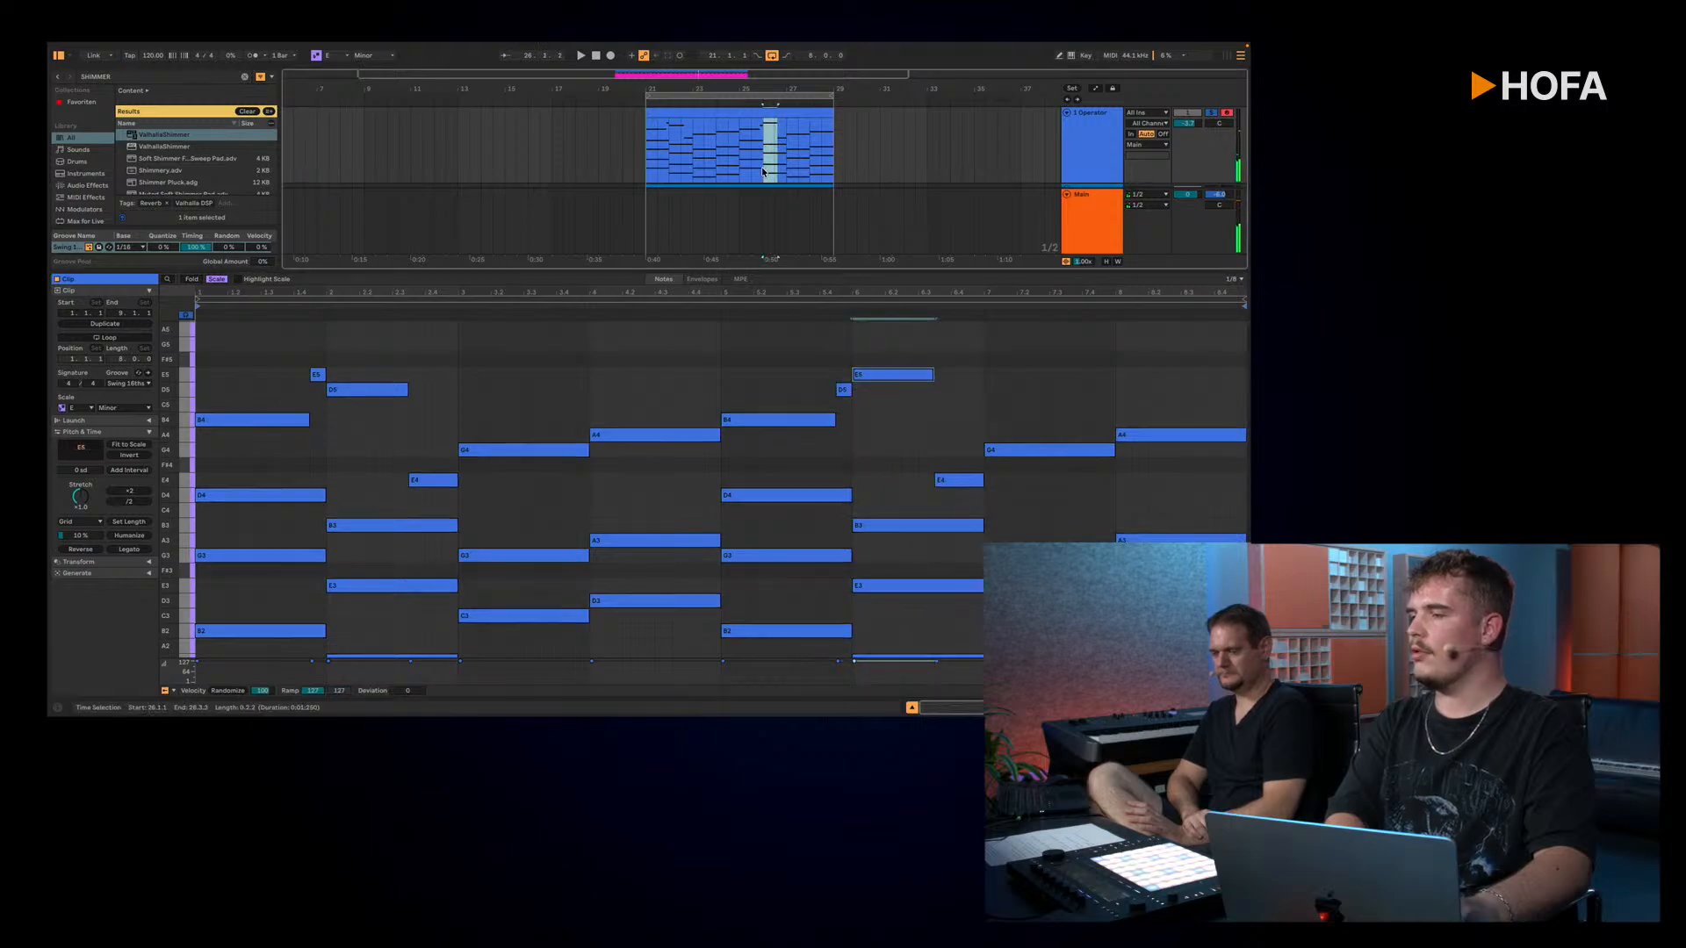
{"action": "left_click_drag", "start_coordinate": [968, 476], "coordinate": [1000, 427]}
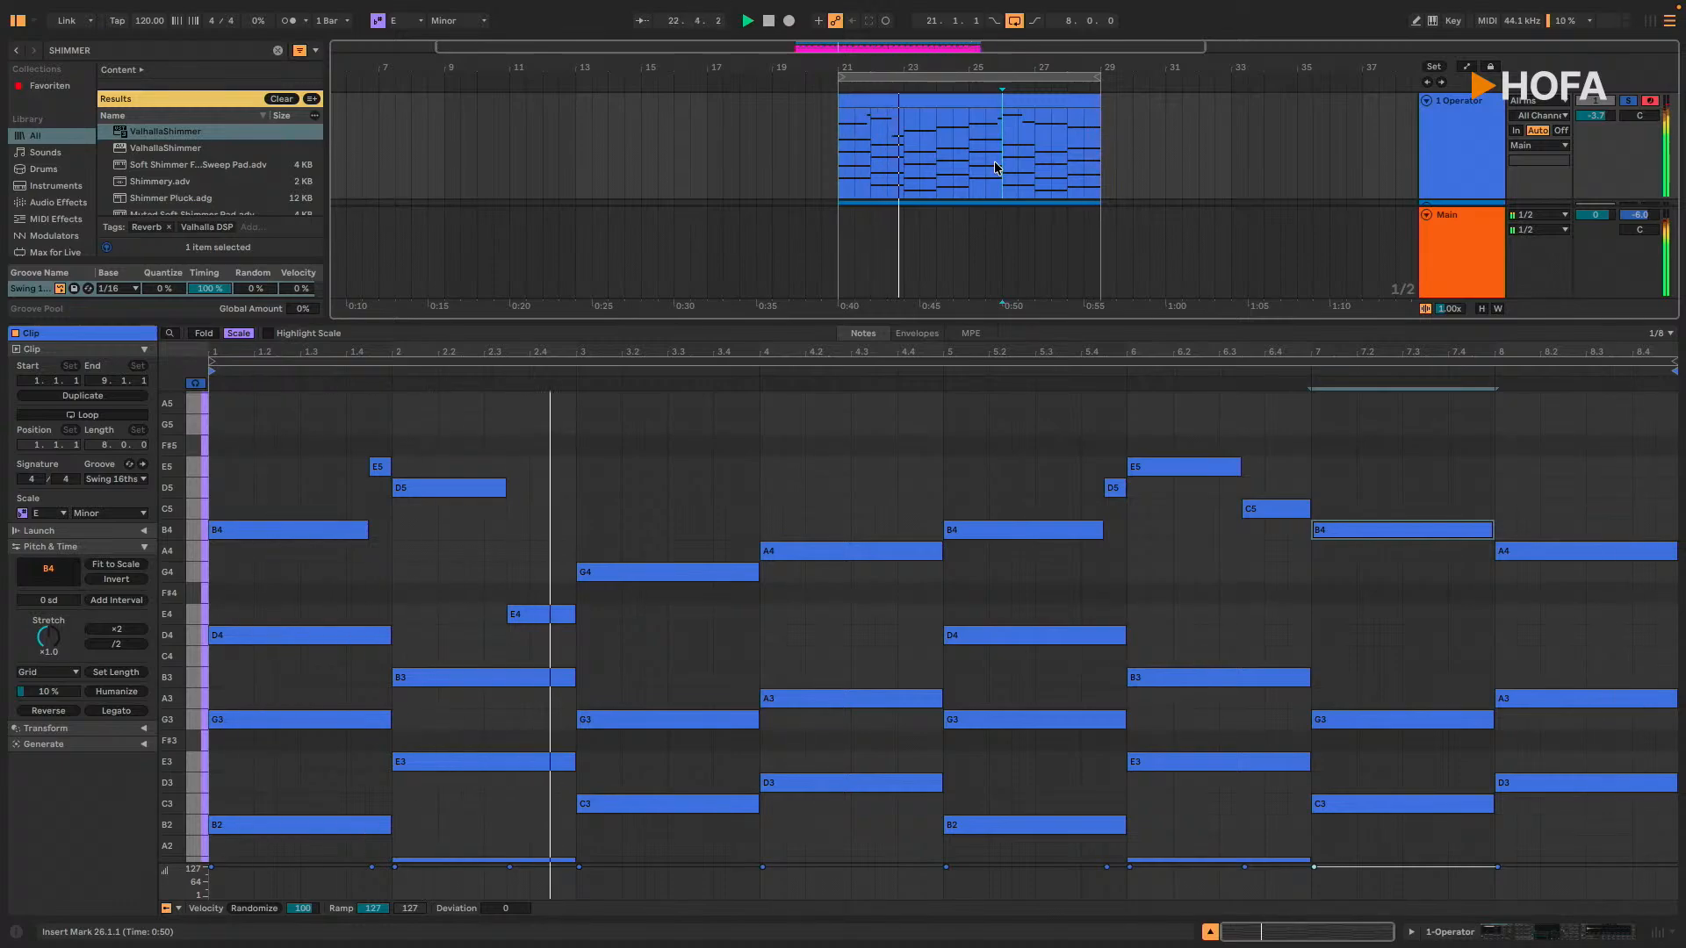
Step: Show the 1 Operator track's devices, turn on the Arpeggiator with a tempo-synced rate of 1/16, and play the arrangement
{"action": "left_click", "coordinate": [1470, 131]}
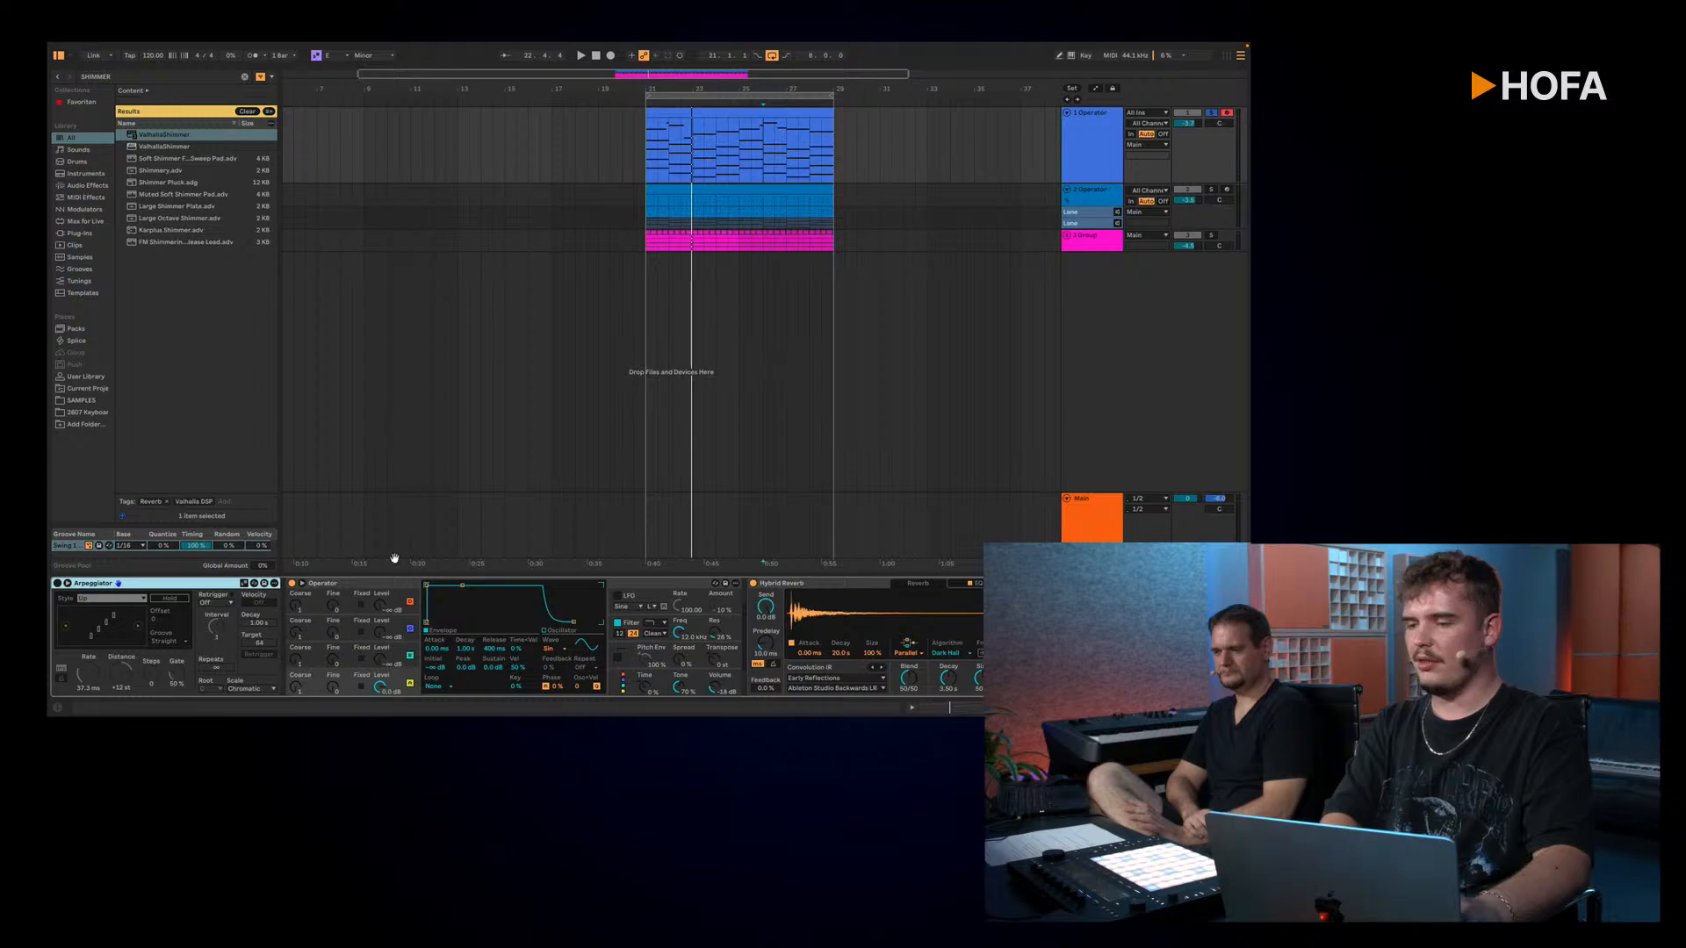
{"action": "left_click", "coordinate": [58, 584]}
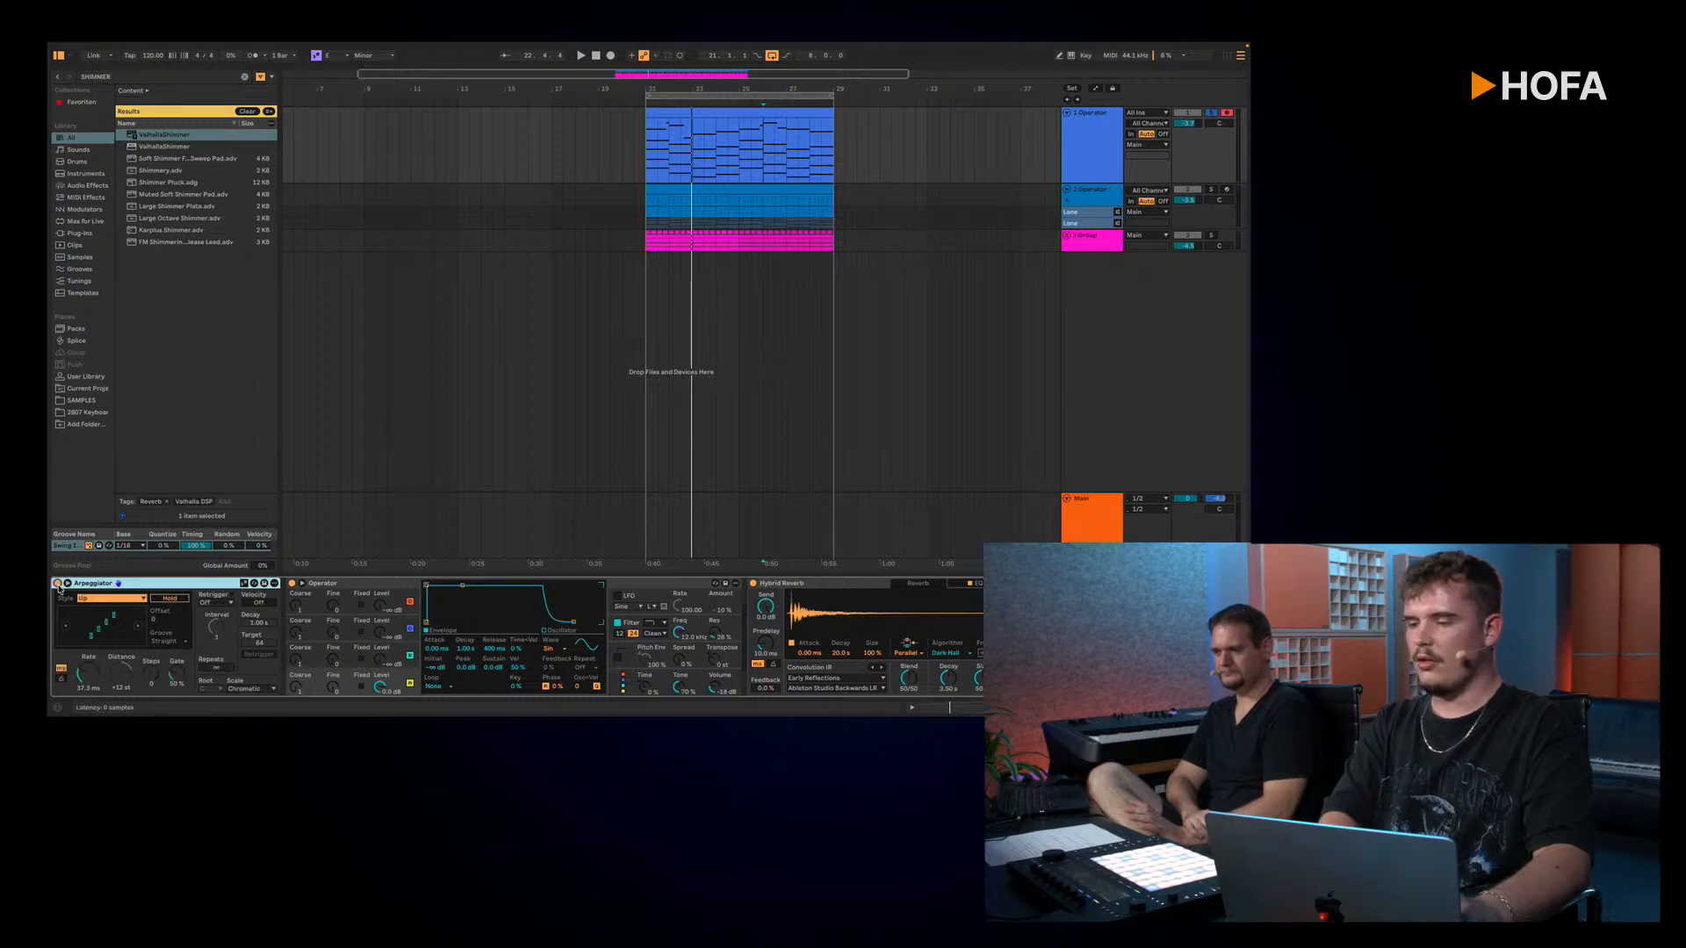
{"action": "left_click", "coordinate": [61, 679]}
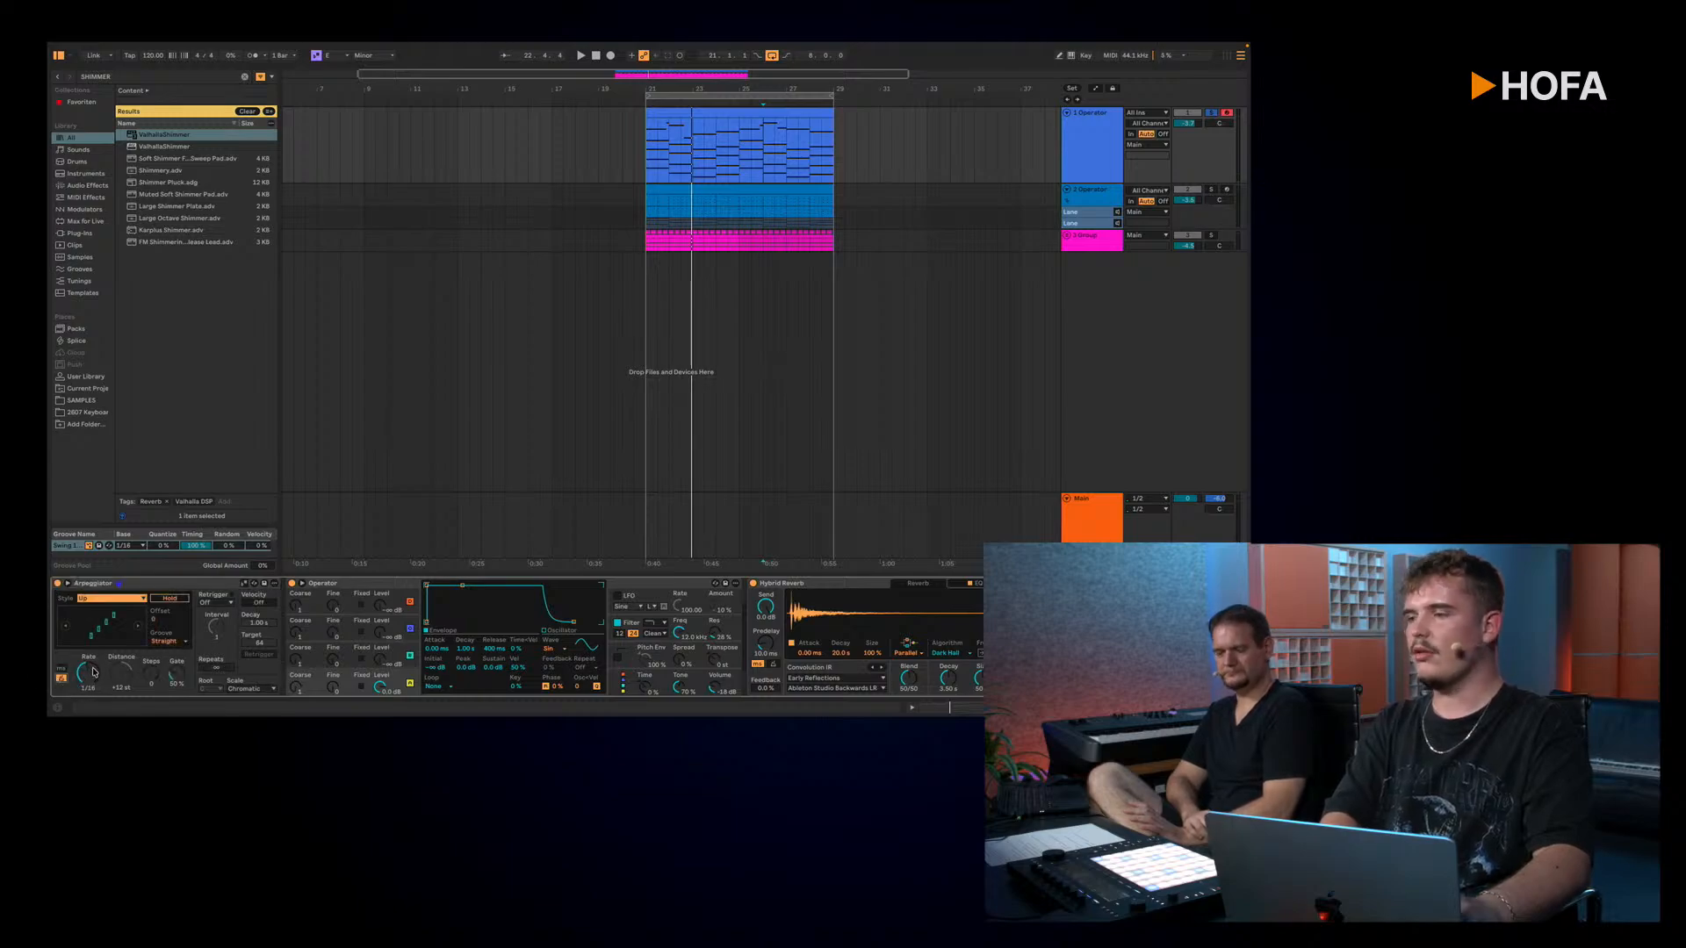
{"action": "left_click", "coordinate": [144, 586]}
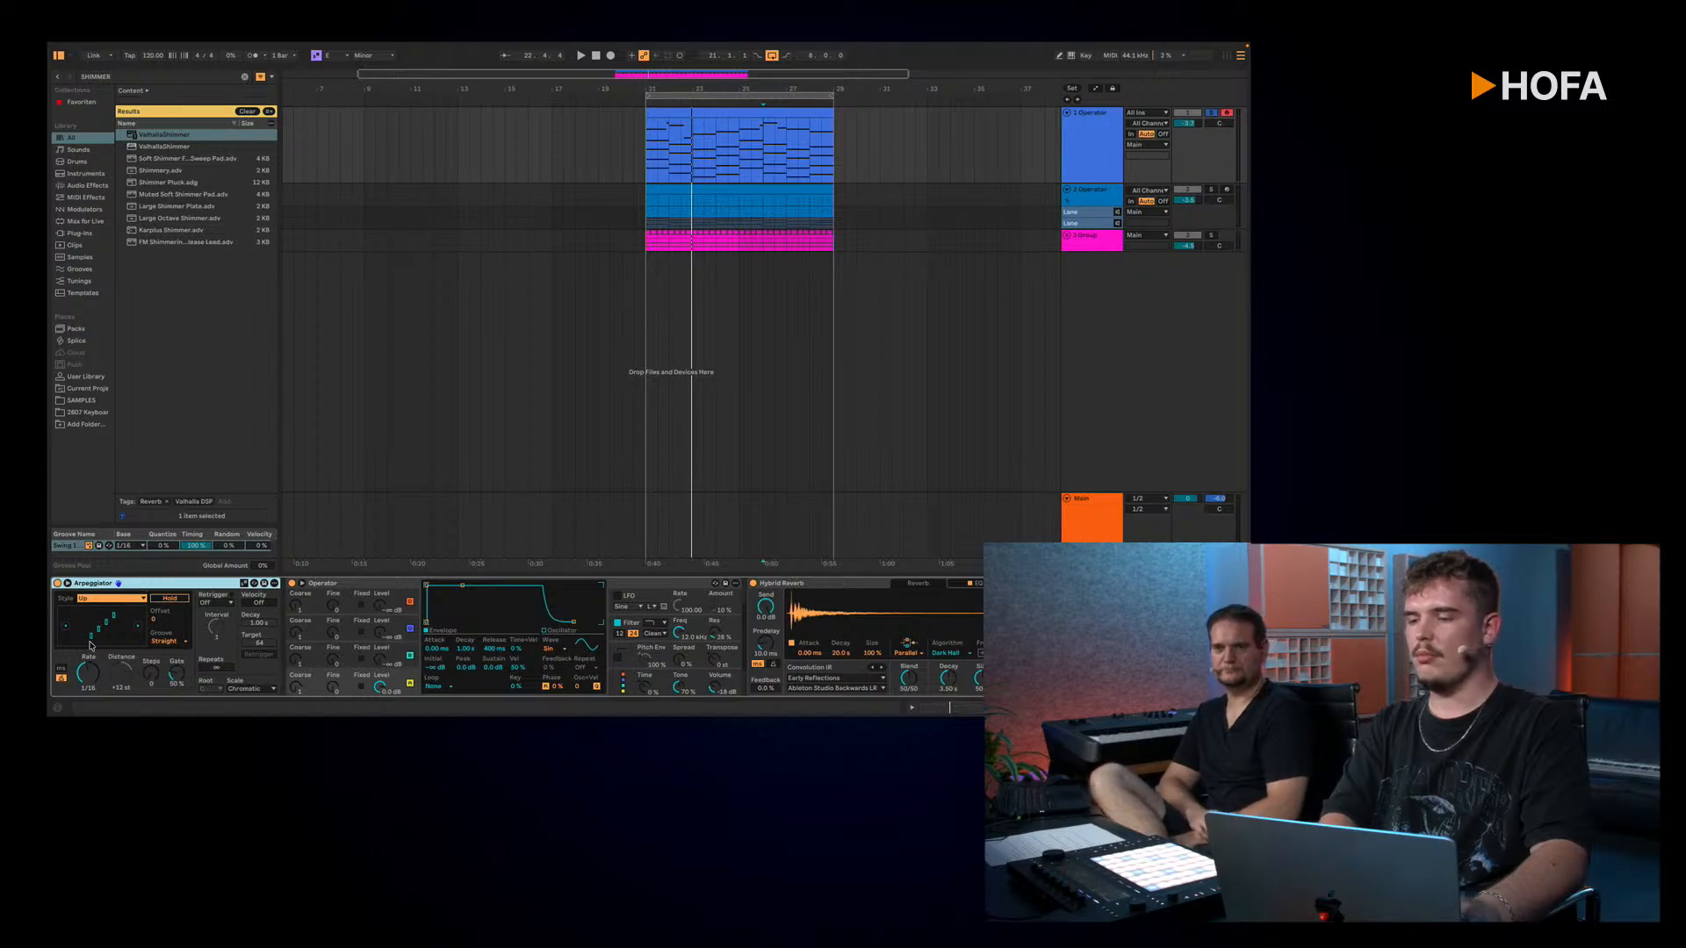
{"action": "key", "text": "space"}
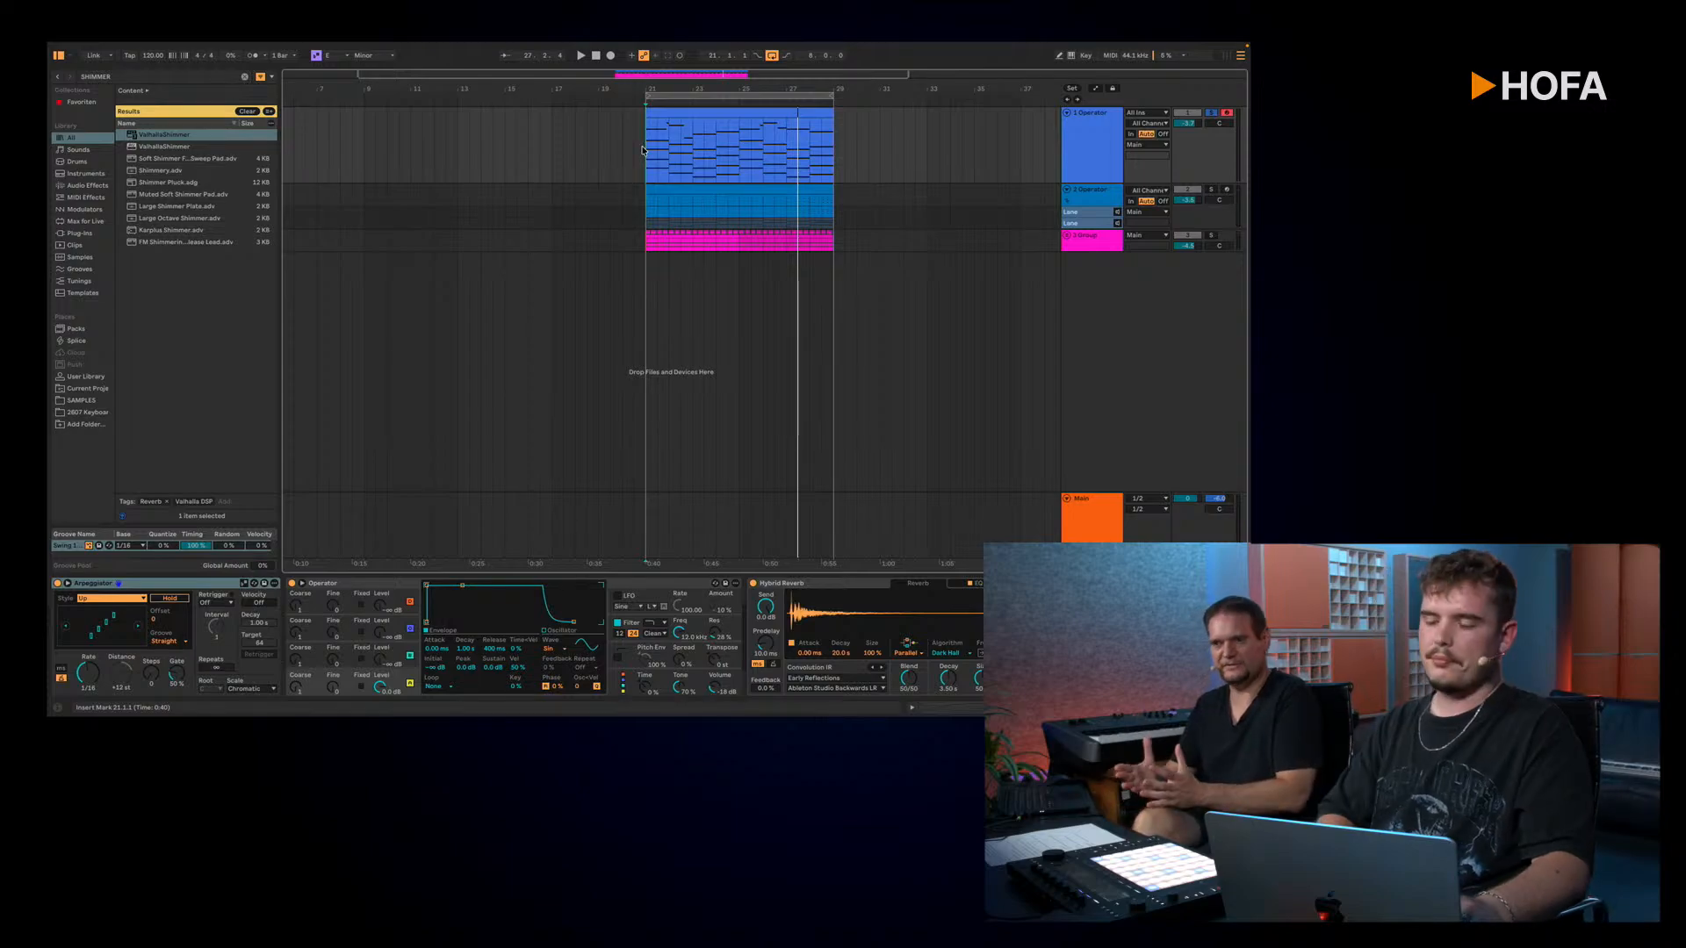
Step: Reopen the 1 Operator clip and apply the Arpeggiate transformation to the B4 melody note in bar 7
{"action": "double_click", "coordinate": [706, 110]}
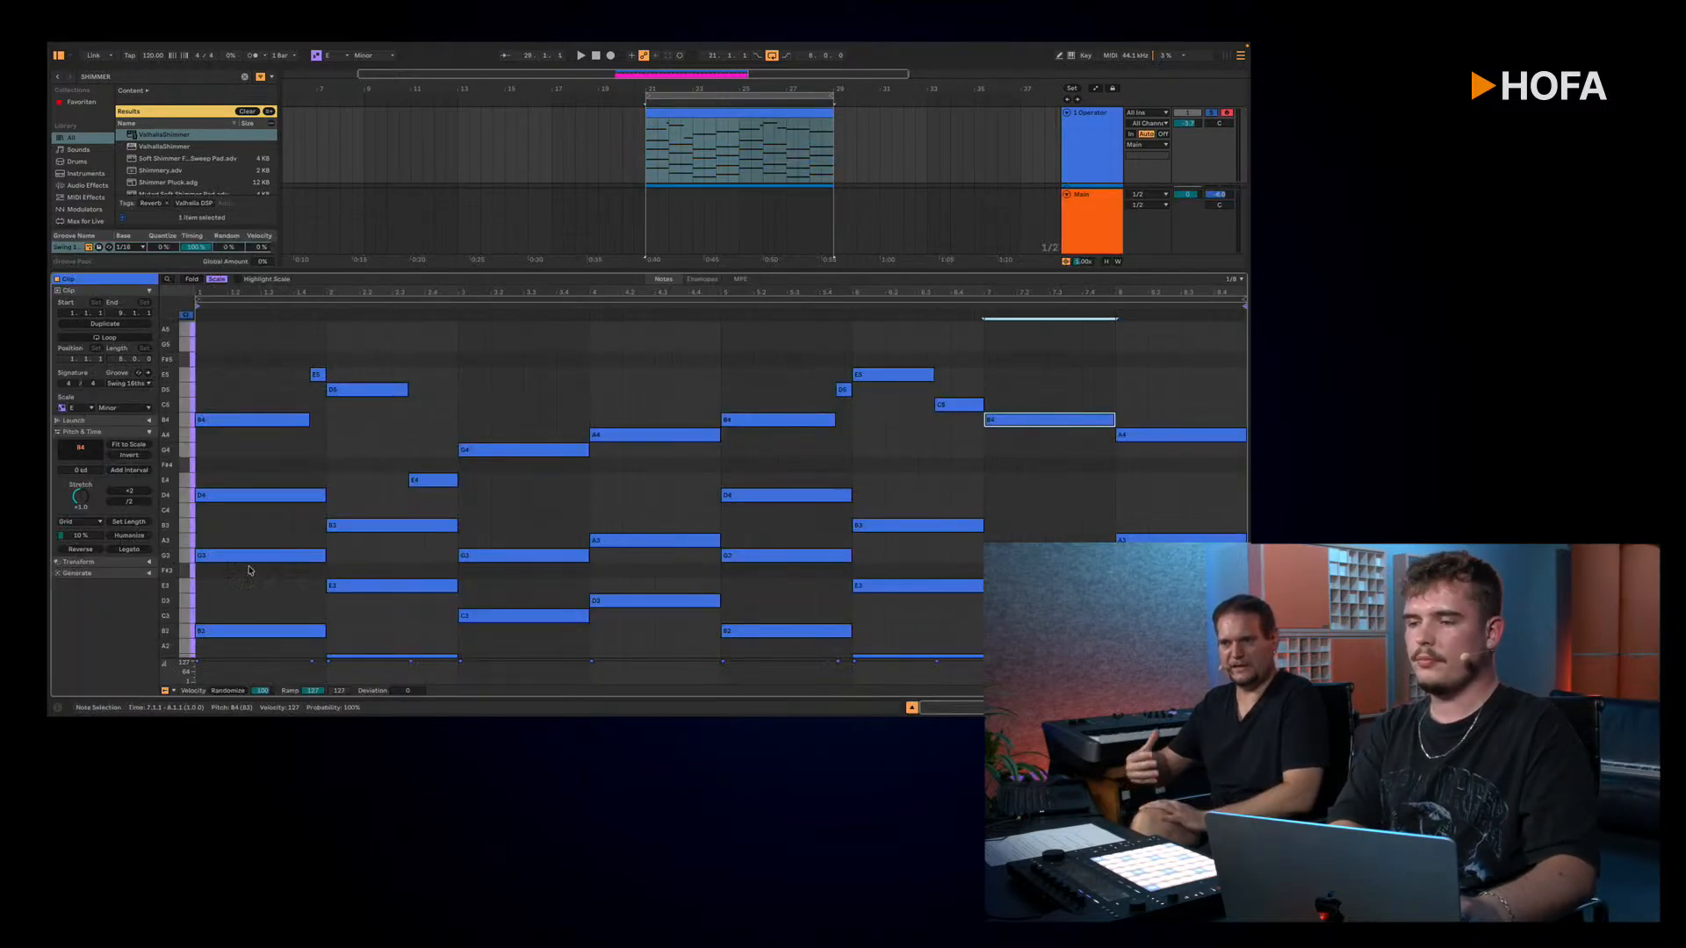
{"action": "left_click", "coordinate": [149, 432]}
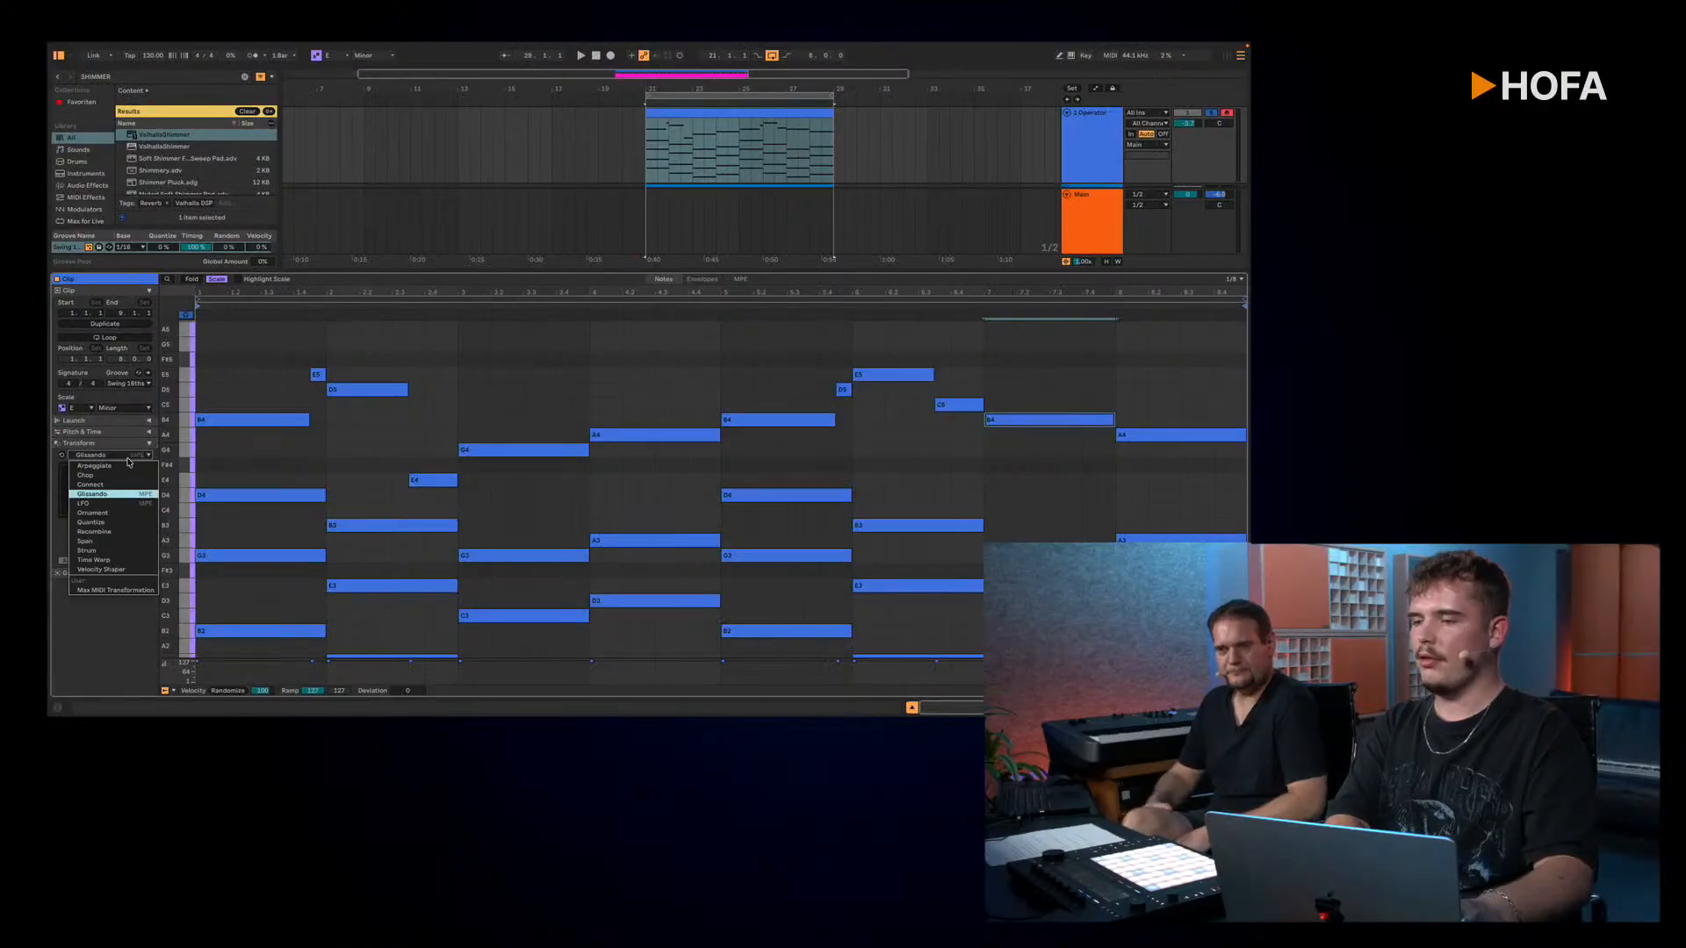
{"action": "left_click", "coordinate": [127, 465]}
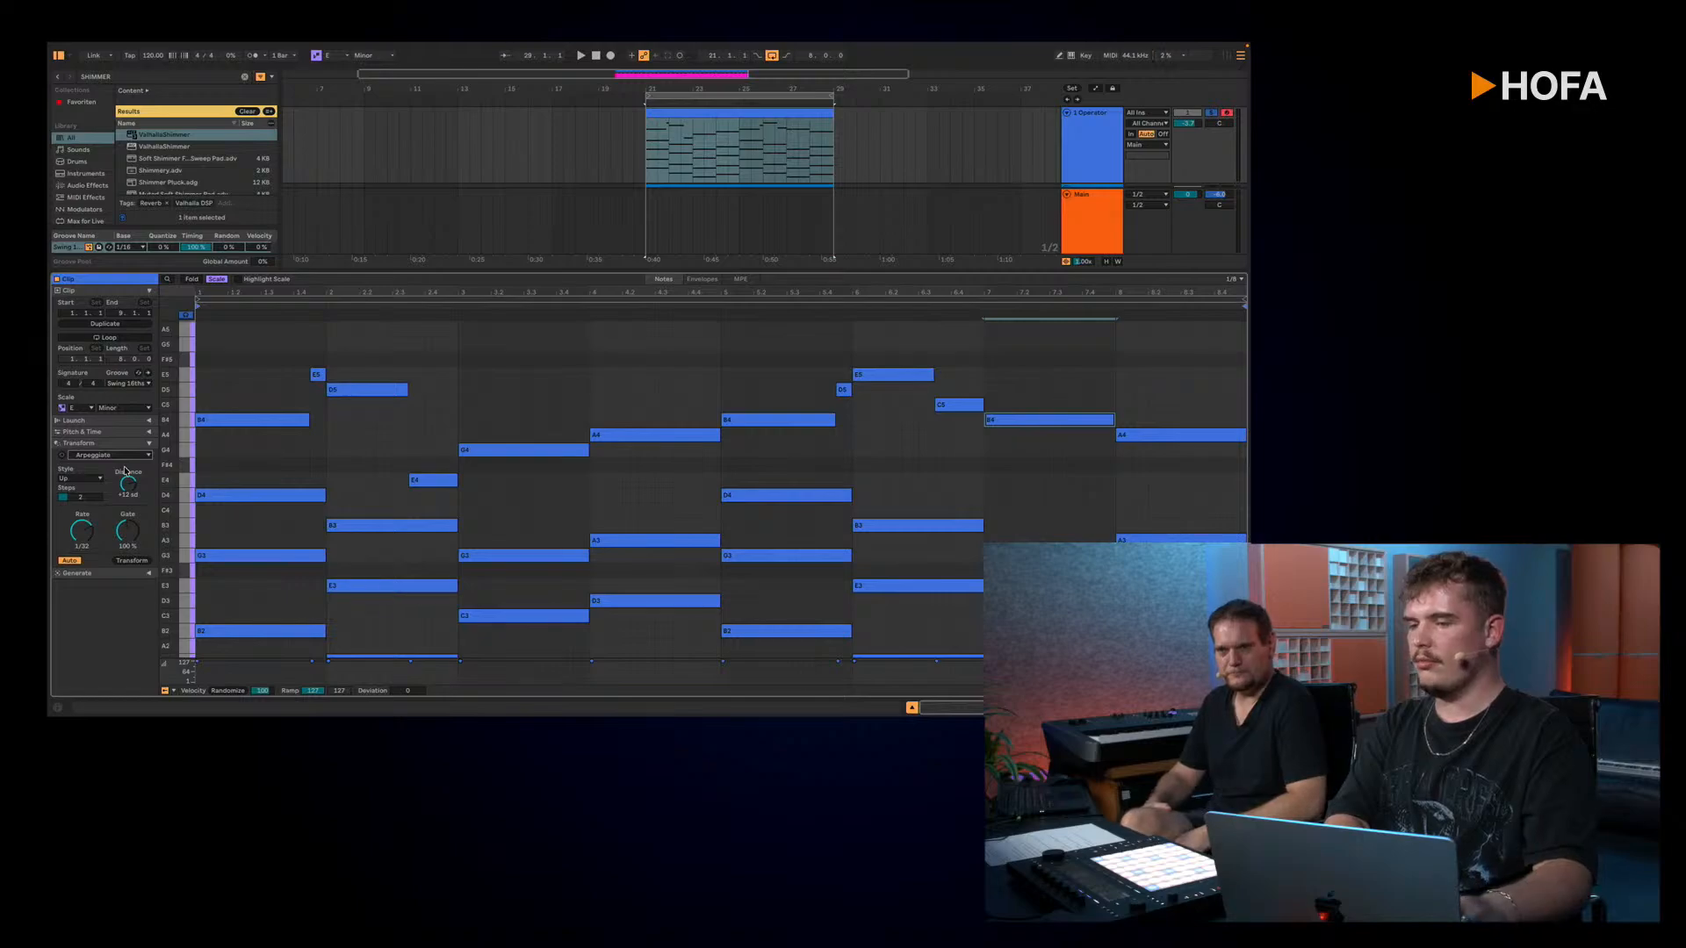
{"action": "left_click", "coordinate": [143, 563]}
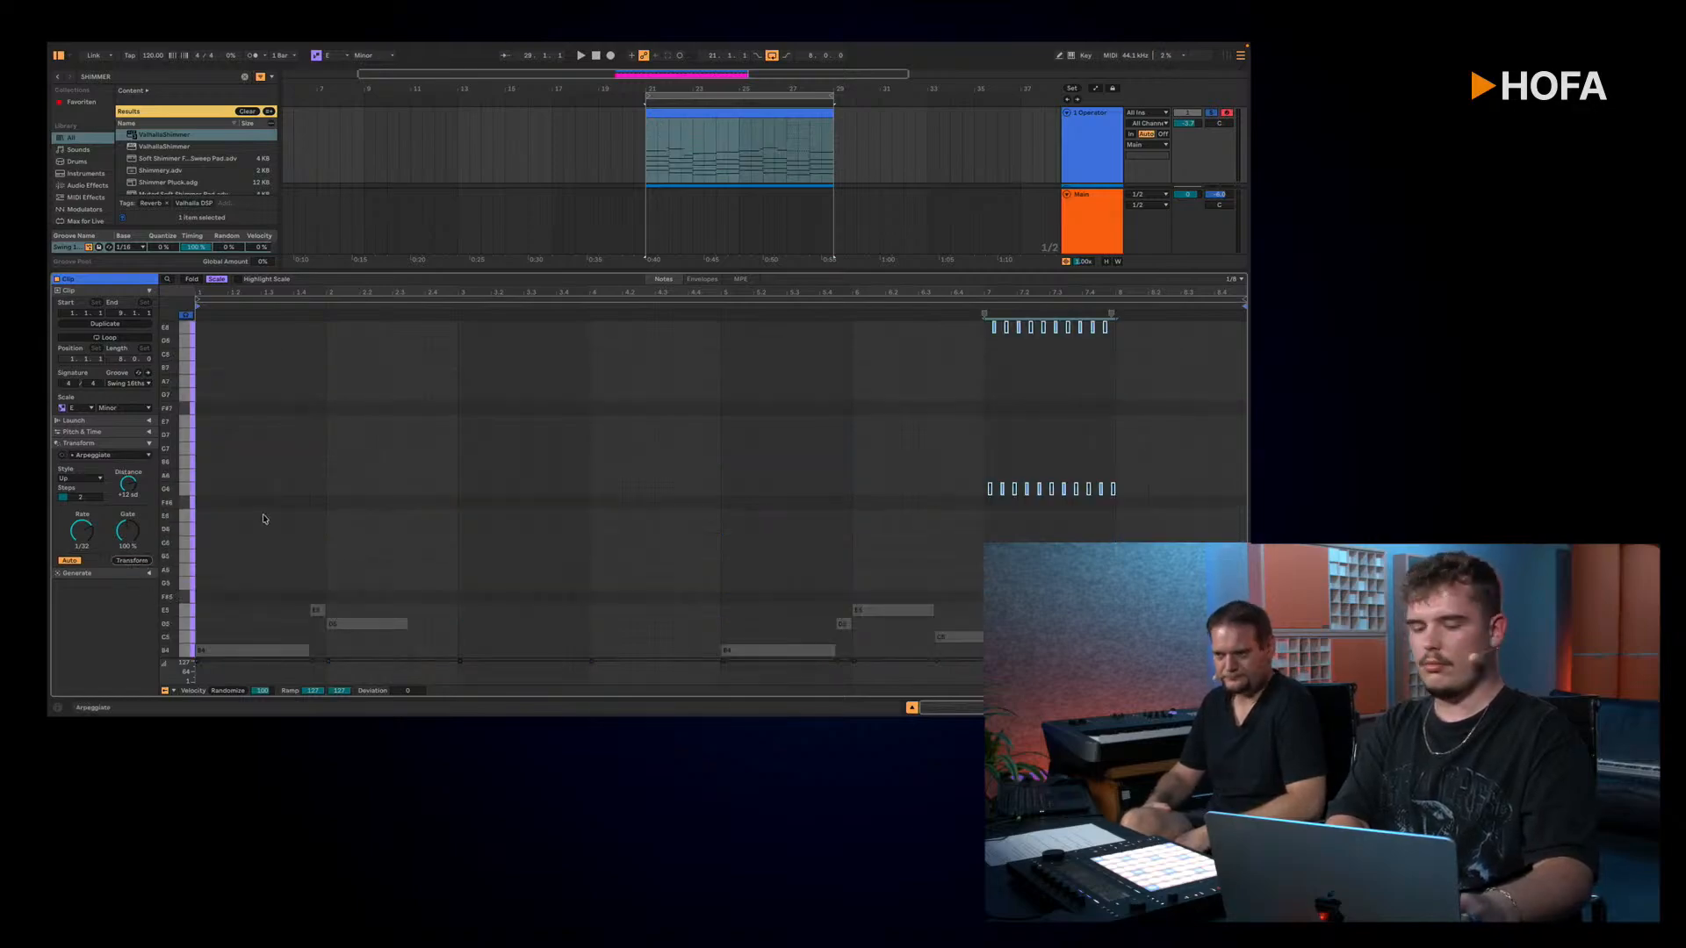
Step: Select all notes in the clip and arpeggiate them with the Arpeggiate transformation at a 1/8 rate
{"action": "left_click", "coordinate": [391, 479]}
{"action": "scroll", "coordinate": [390, 479], "scroll_direction": "down", "scroll_amount": 3}
{"action": "key", "text": "ctrl+a"}
{"action": "mouse_move", "coordinate": [82, 530]}
{"action": "left_mouse_down"}
{"action": "mouse_move", "coordinate": [82, 562]}
{"action": "mouse_move", "coordinate": [82, 521]}
{"action": "left_mouse_up"}
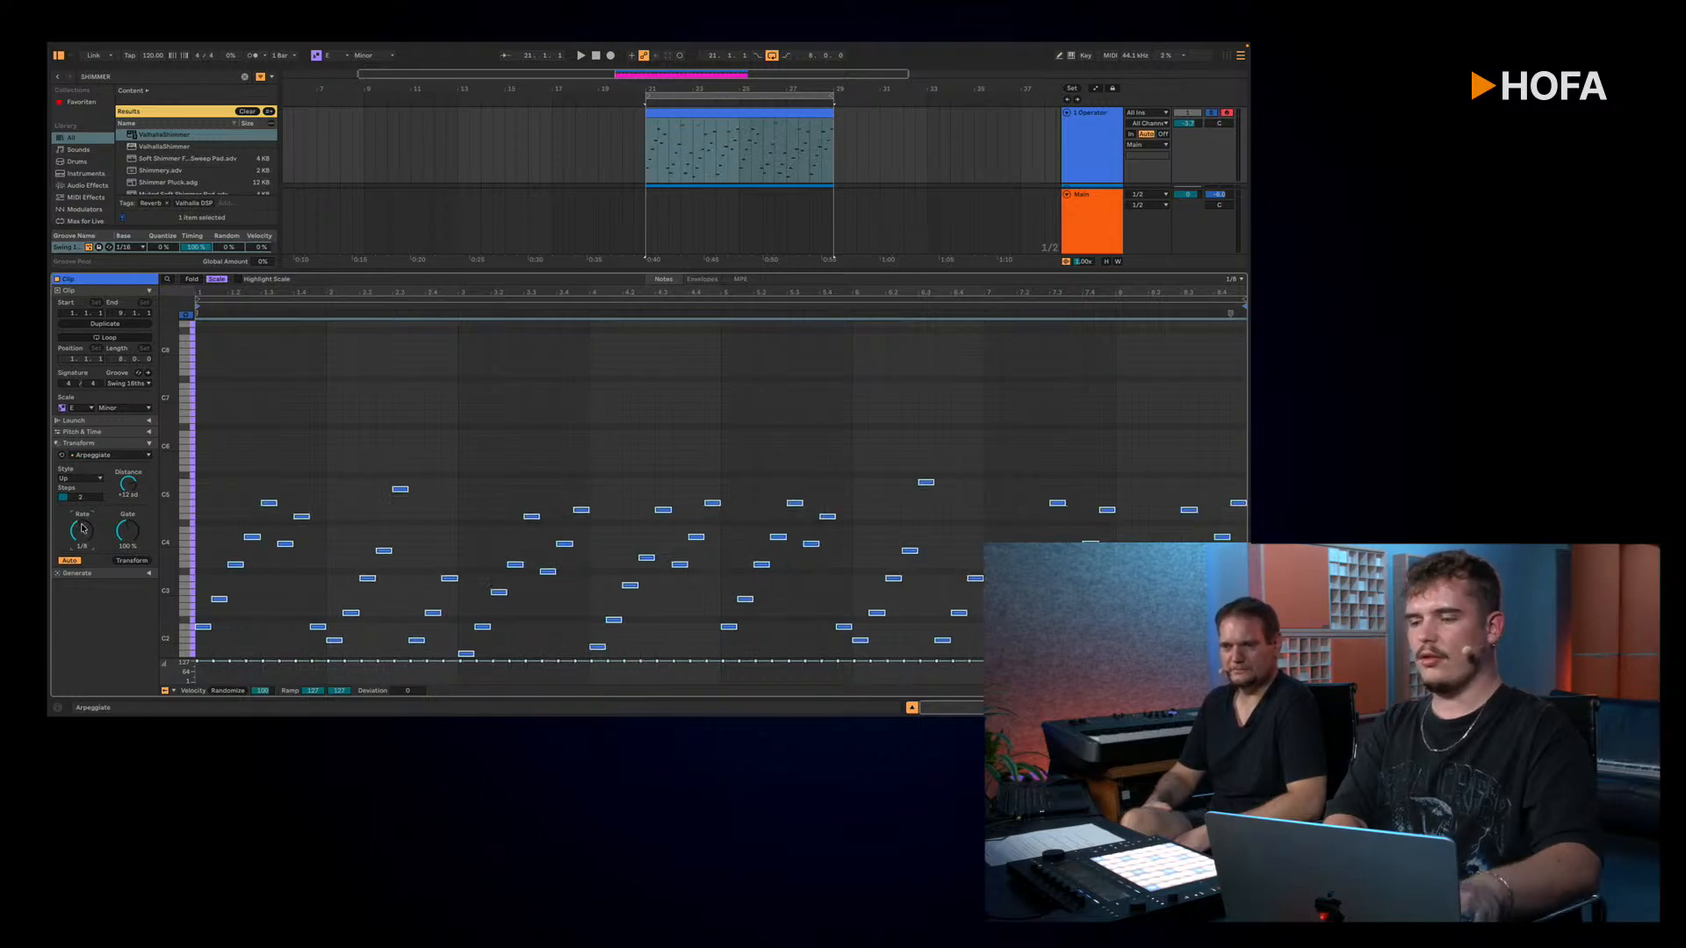
Step: Turn off the track's Arpeggiator device and play the clip with its transformed notes
{"action": "key", "text": "Tab"}
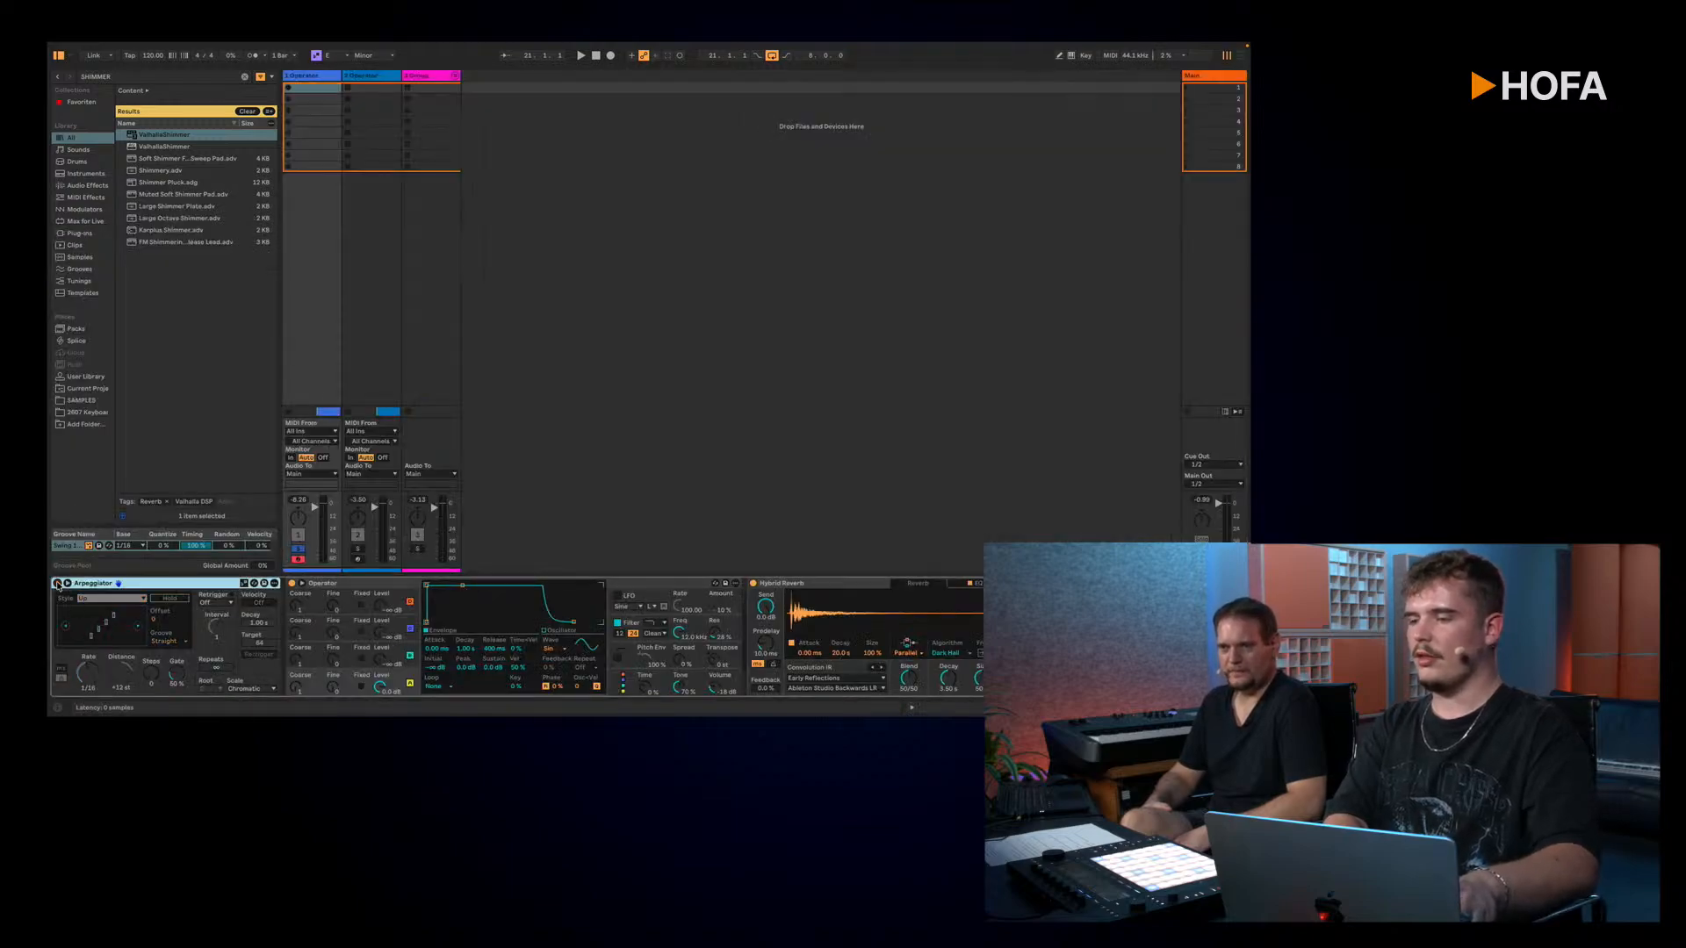
{"action": "key", "text": "shift+Tab"}
{"action": "key", "text": "Tab"}
{"action": "key", "text": "space"}
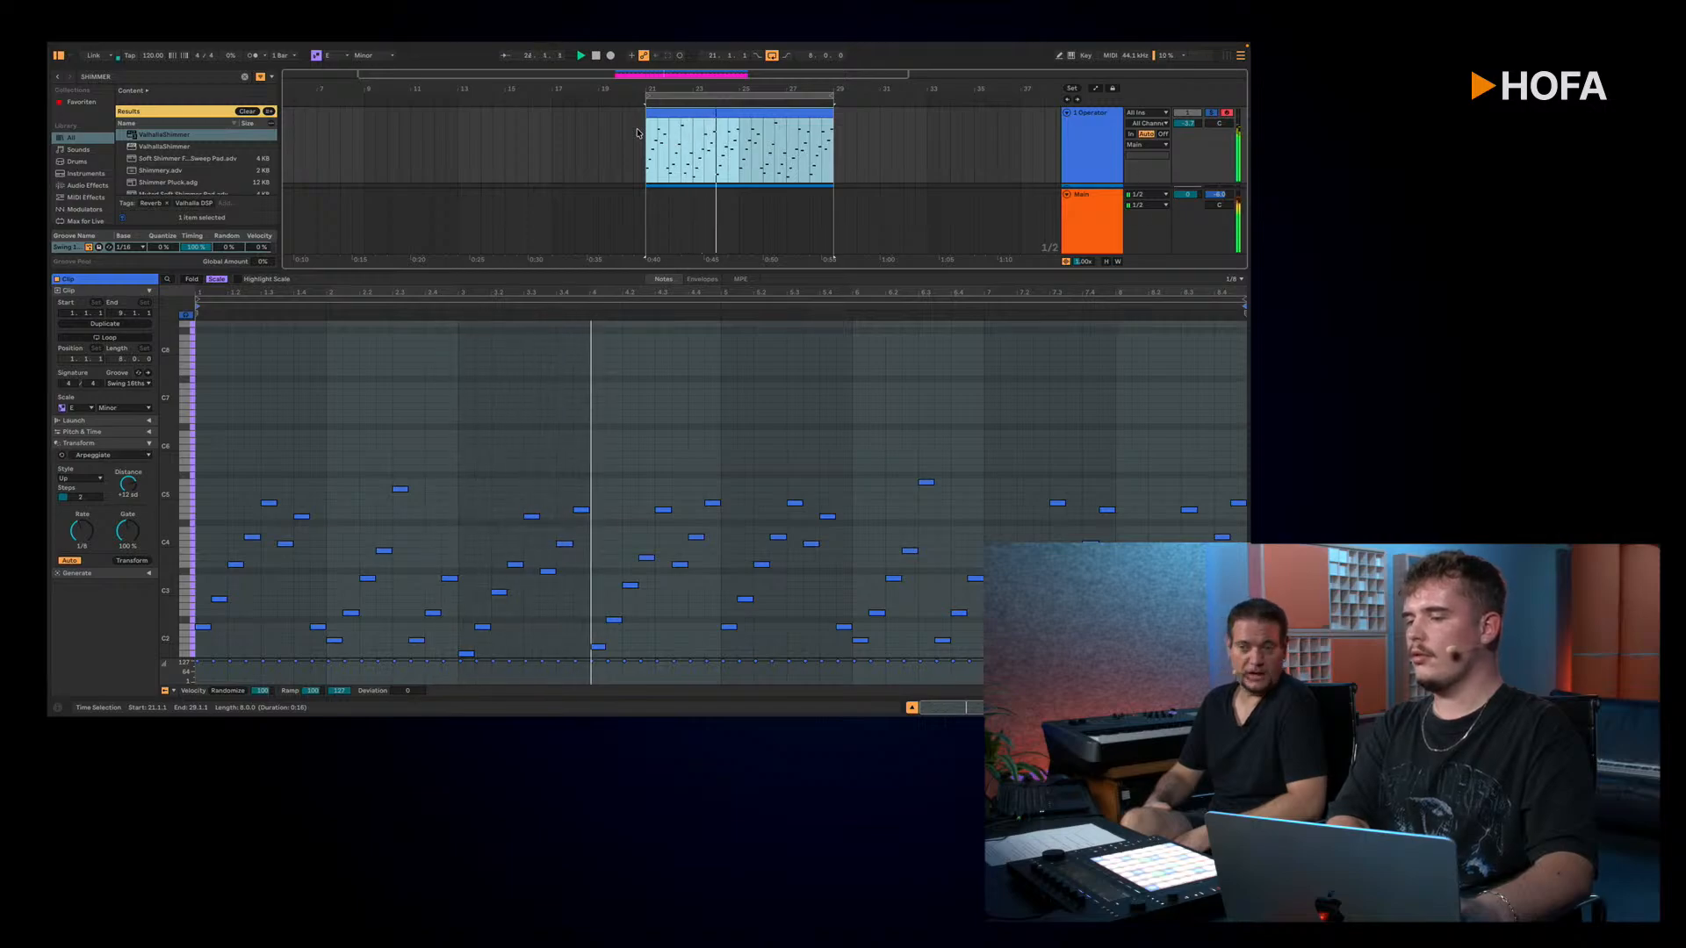
Step: Undo the Arpeggiate transformation and the Arpeggiator's deactivation, and return to the 1 Operator track's device chain
{"action": "key", "text": "ctrl+z"}
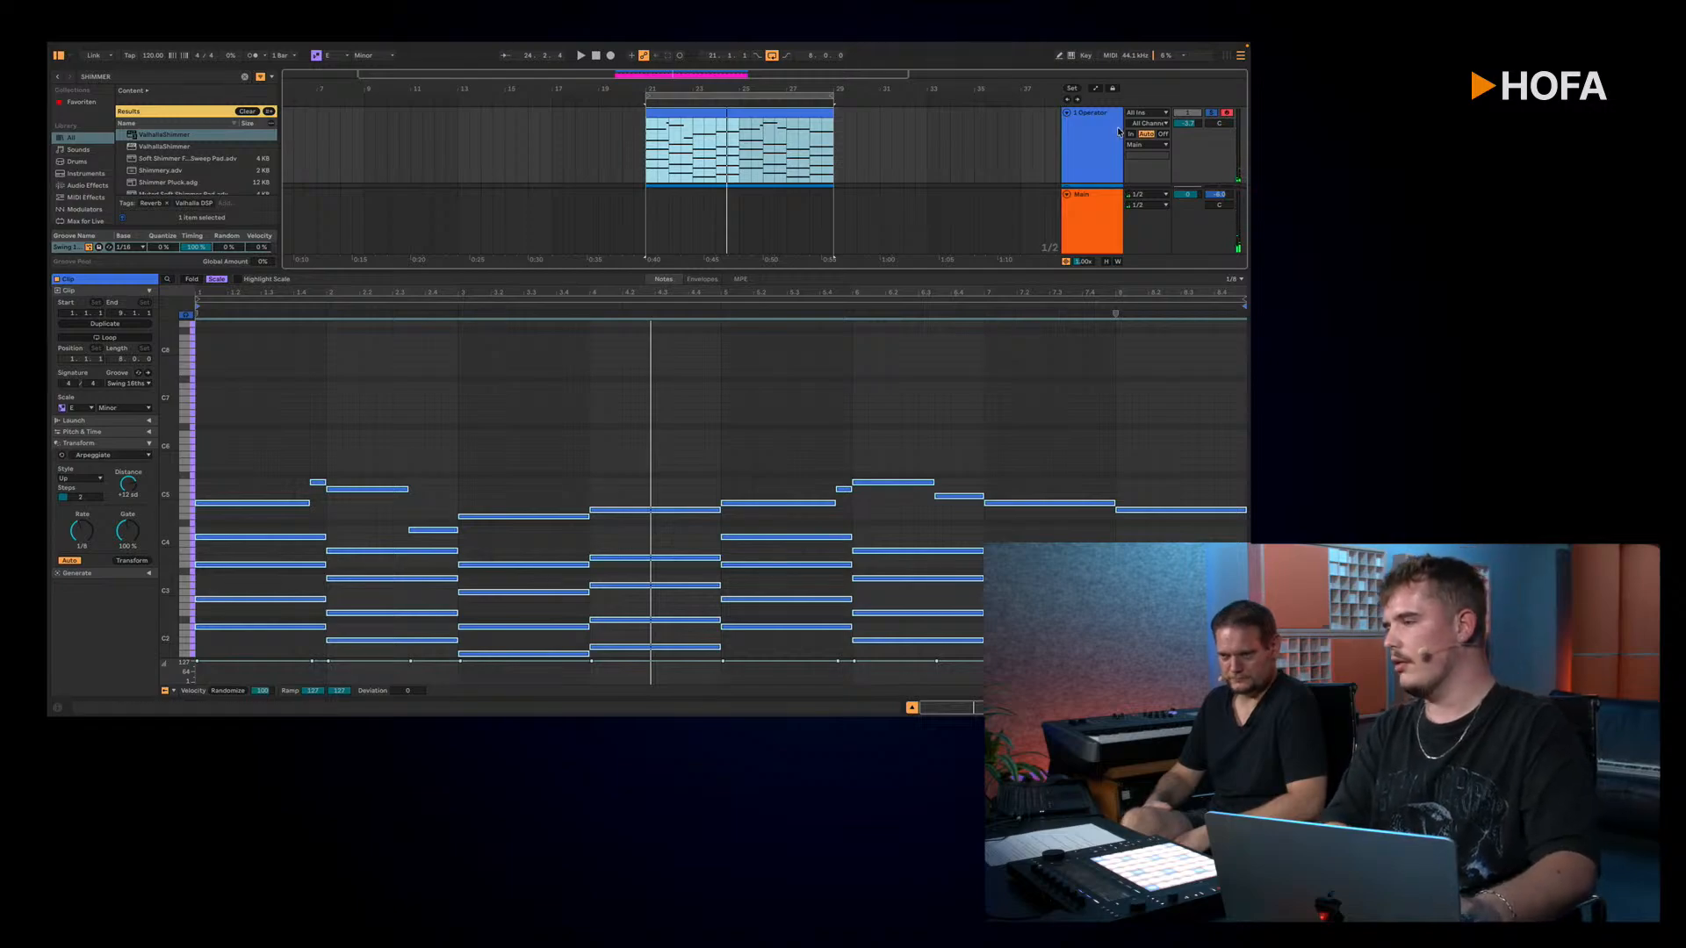
{"action": "left_click", "coordinate": [1078, 141]}
{"action": "key", "text": "shift+Tab"}
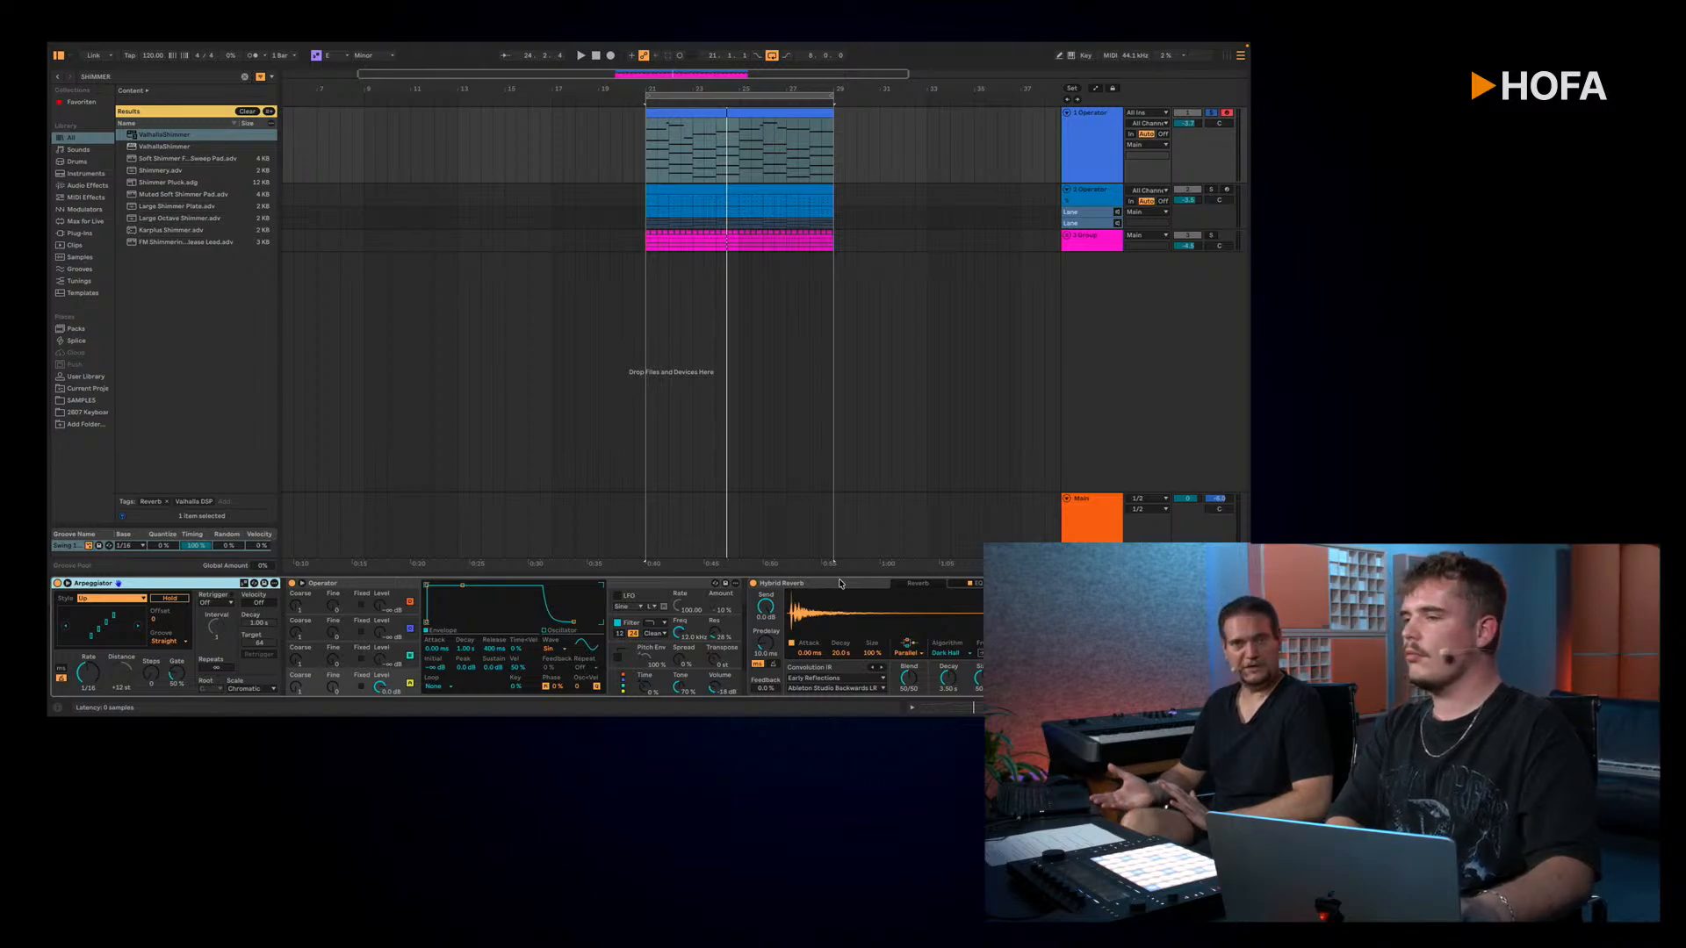
{"action": "left_click", "coordinate": [1096, 147]}
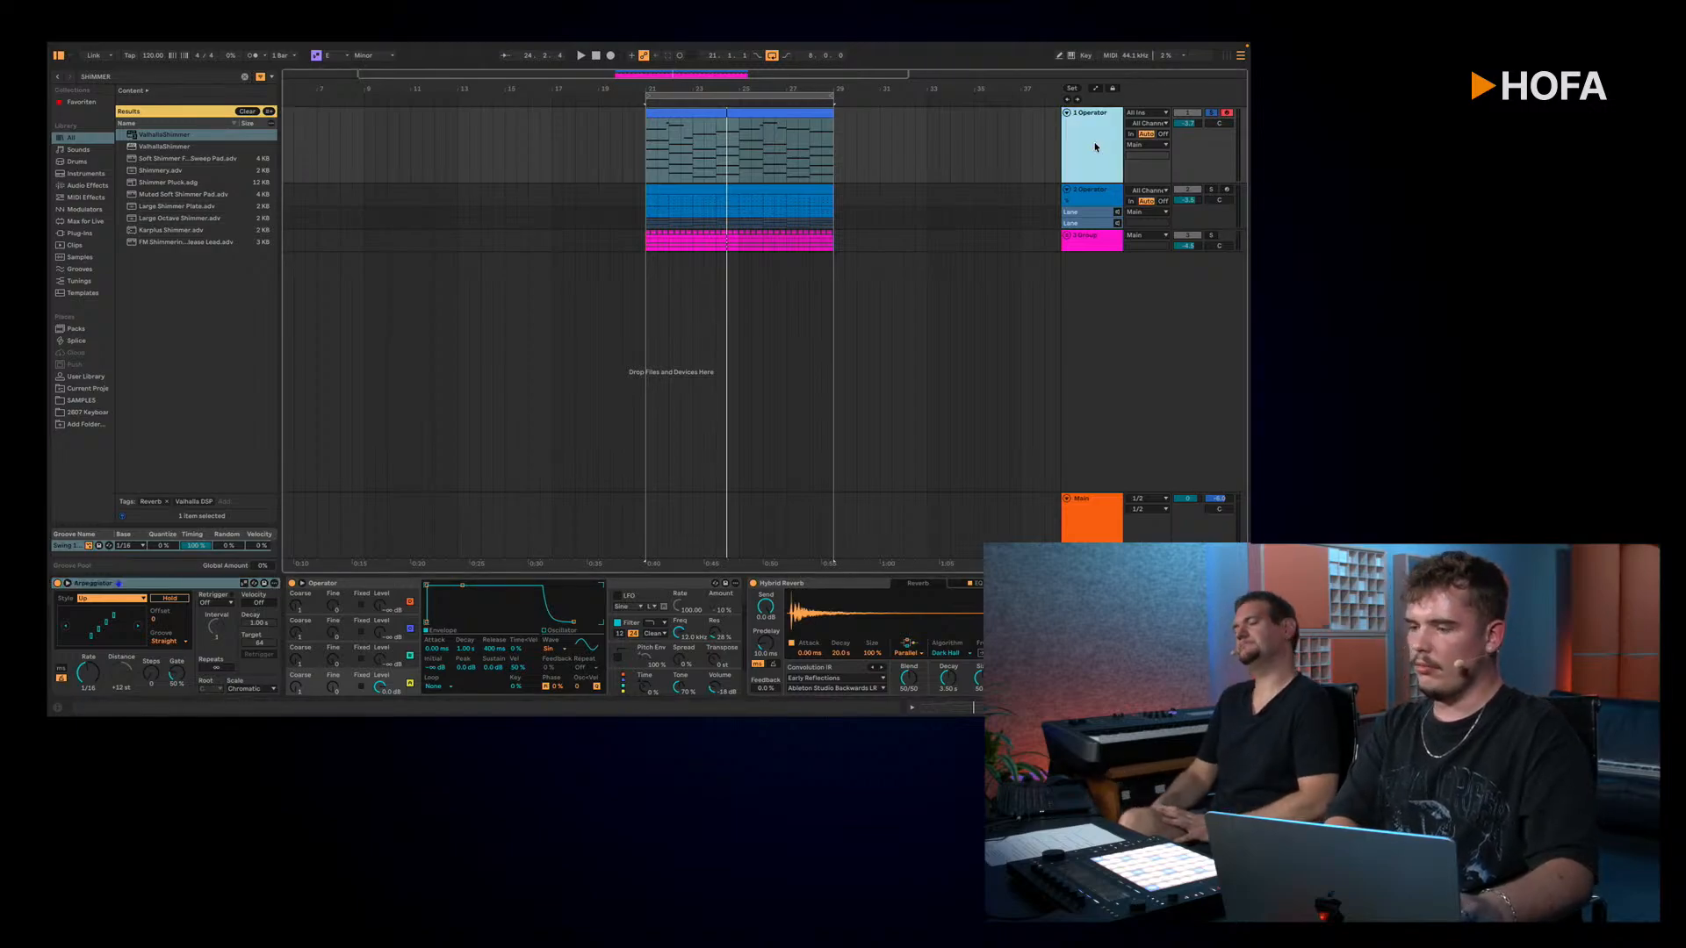
Step: Add a MIDI track below 2 Operator and set its MIDI input to 1-Operator, Post FX
{"action": "key", "text": "ctrl+t"}
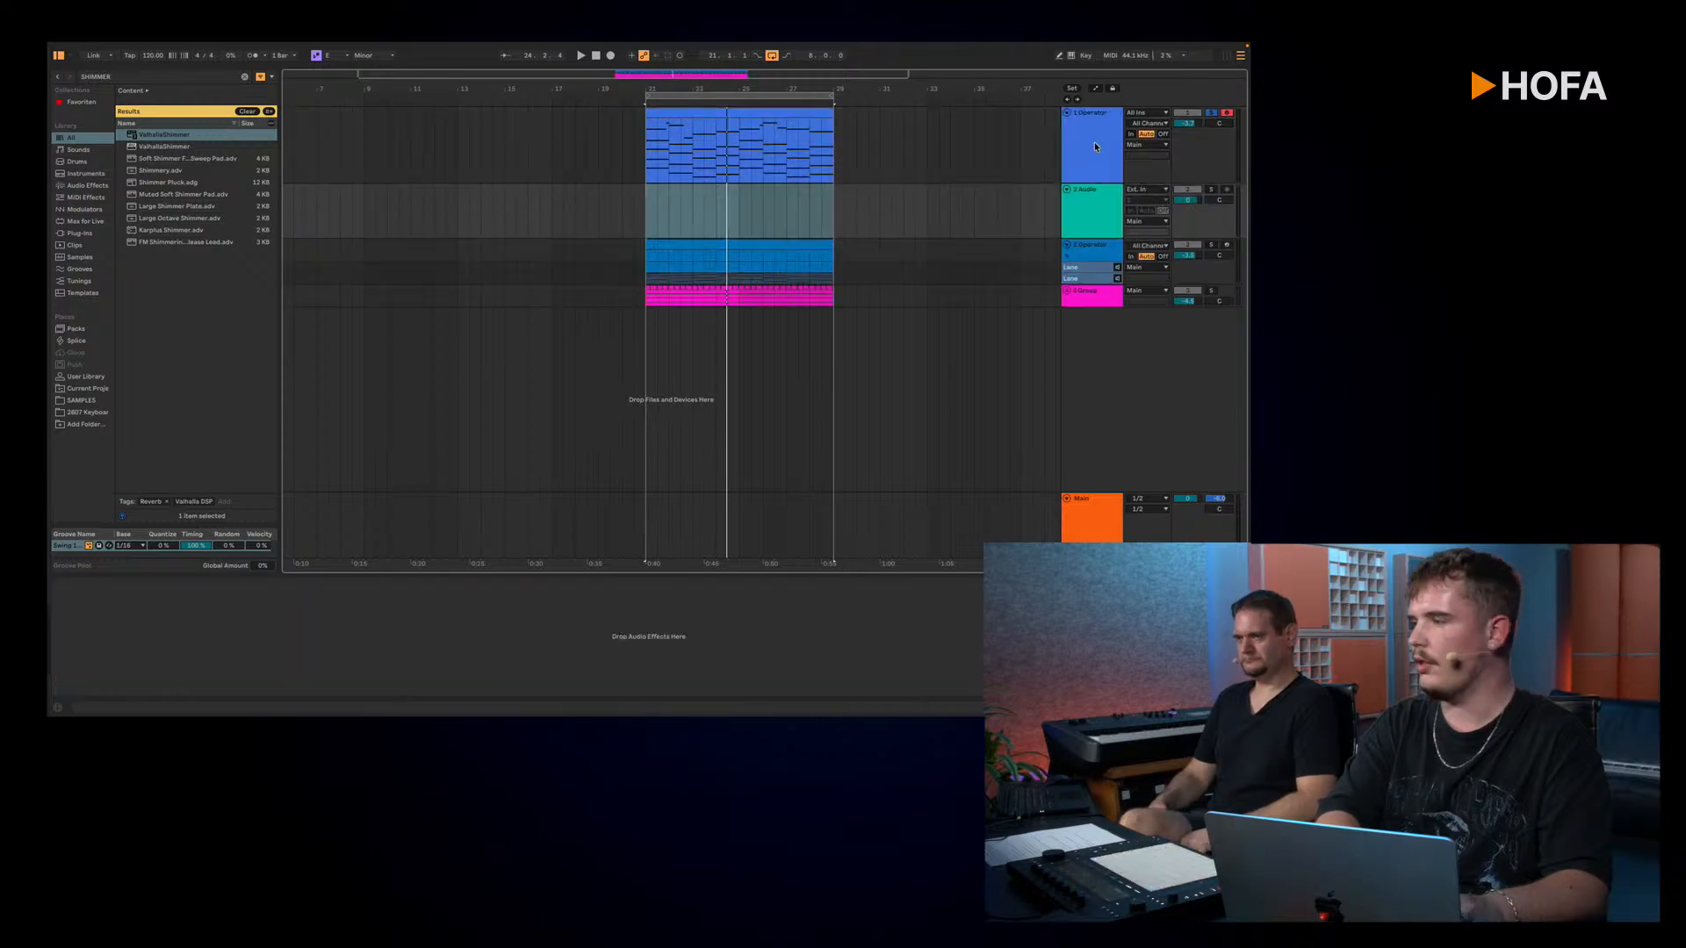
{"action": "key", "text": "ctrl+z"}
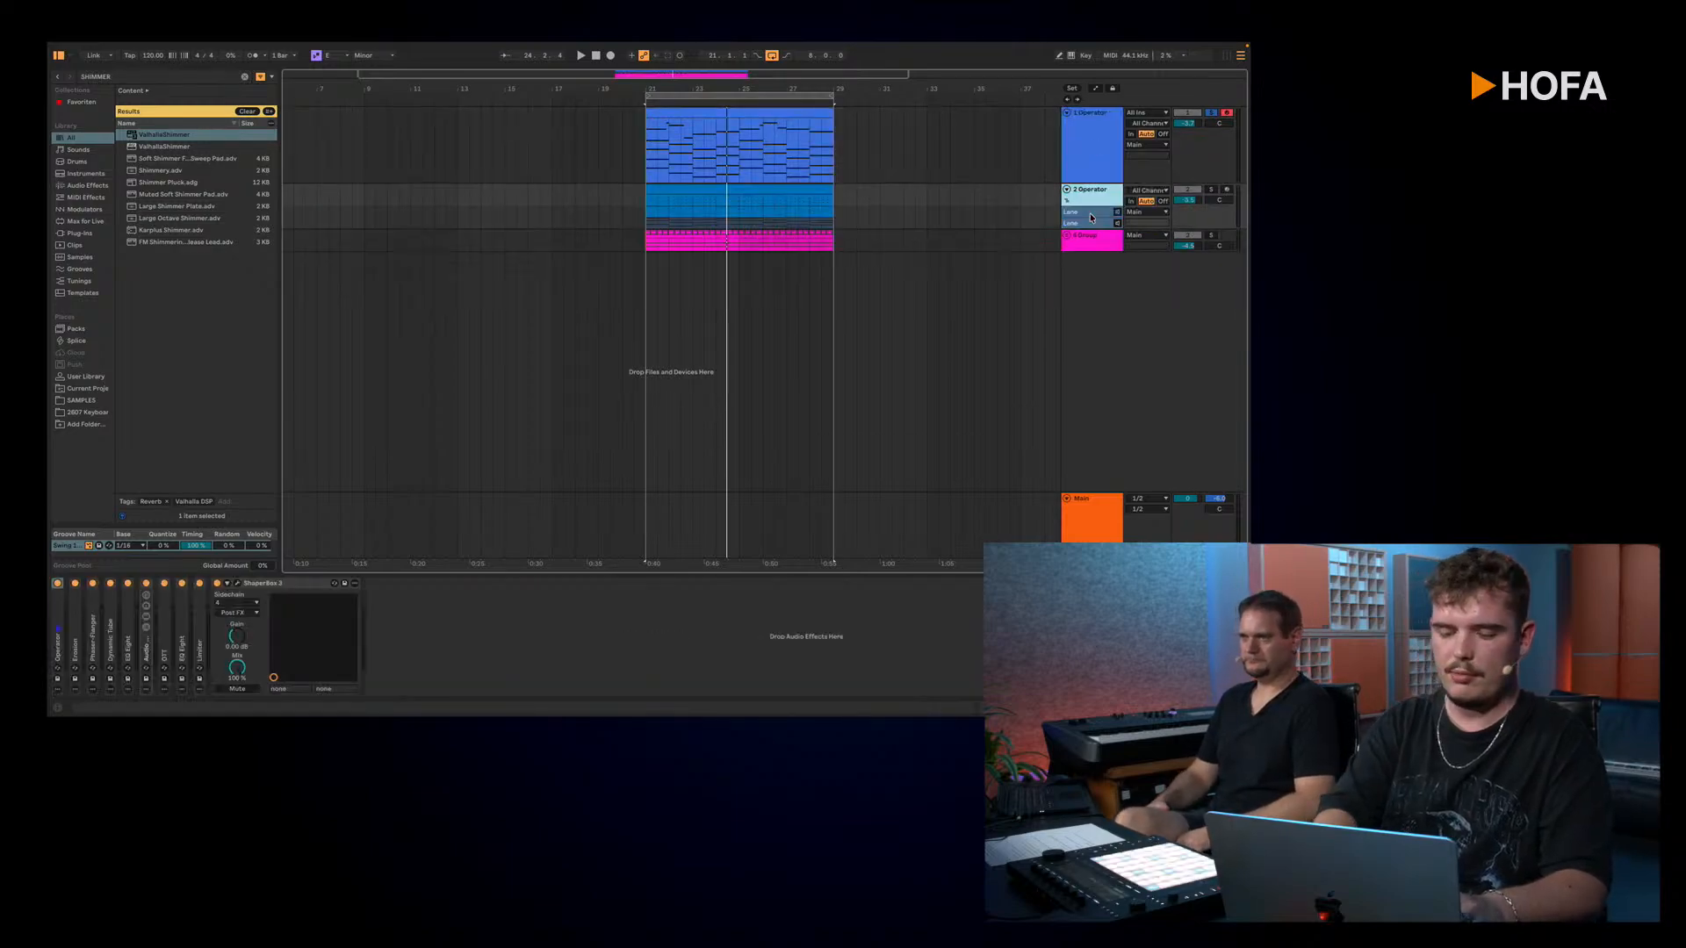
{"action": "key", "text": "ctrl+shift+t"}
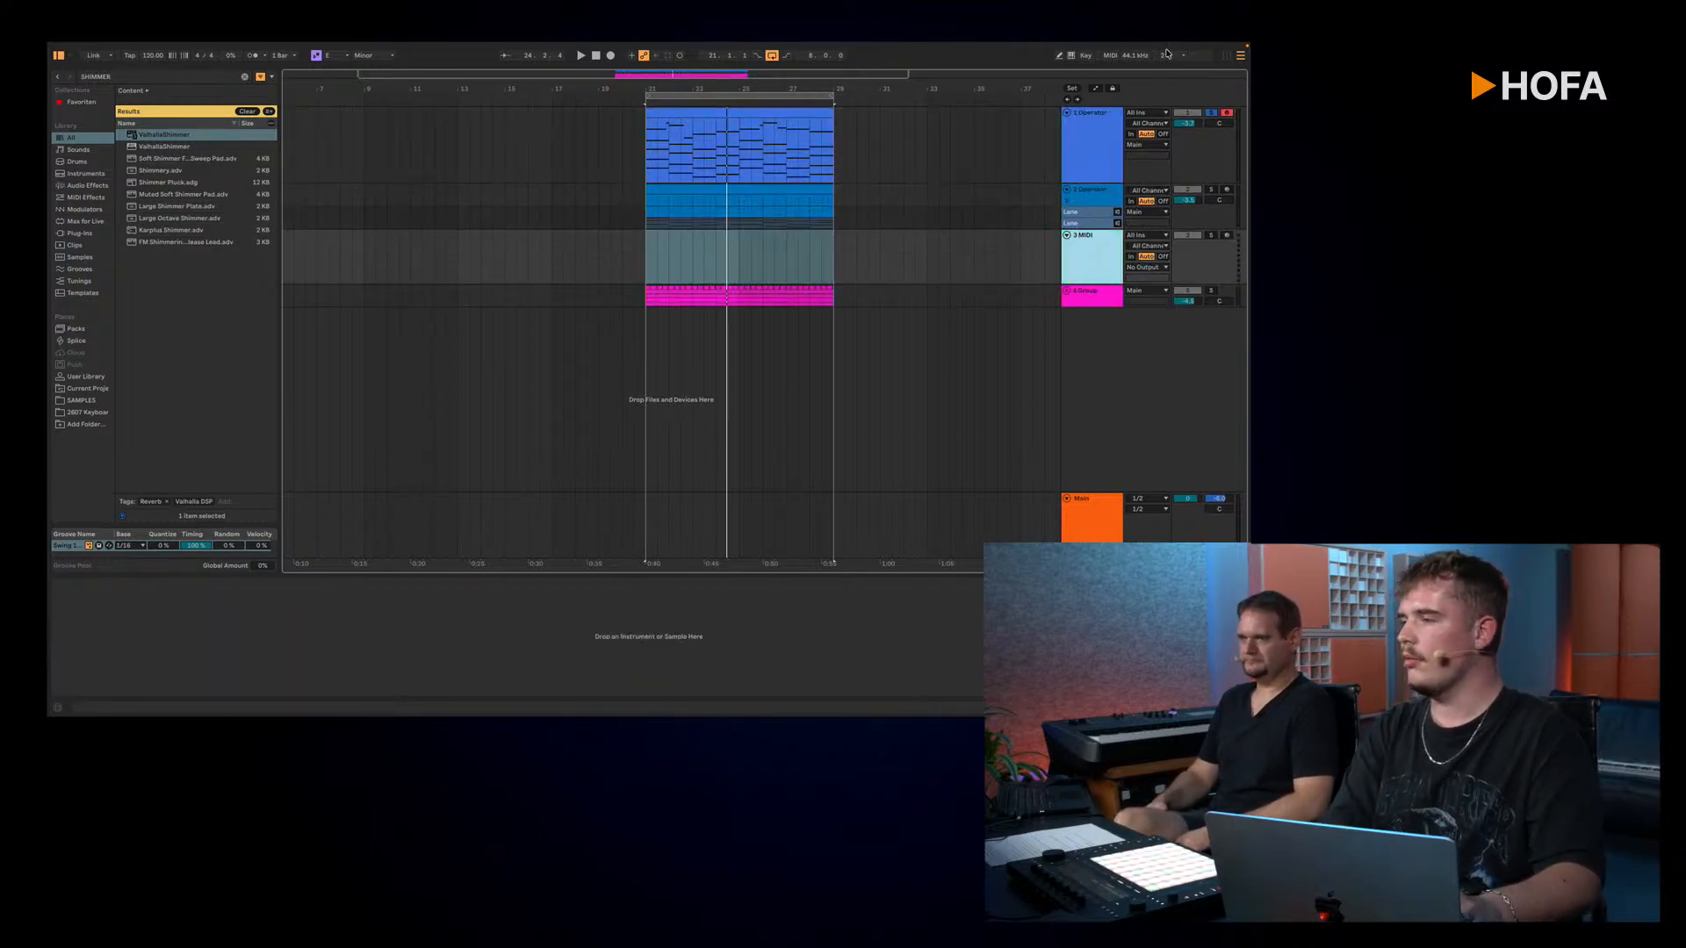
{"action": "left_click", "coordinate": [1147, 236]}
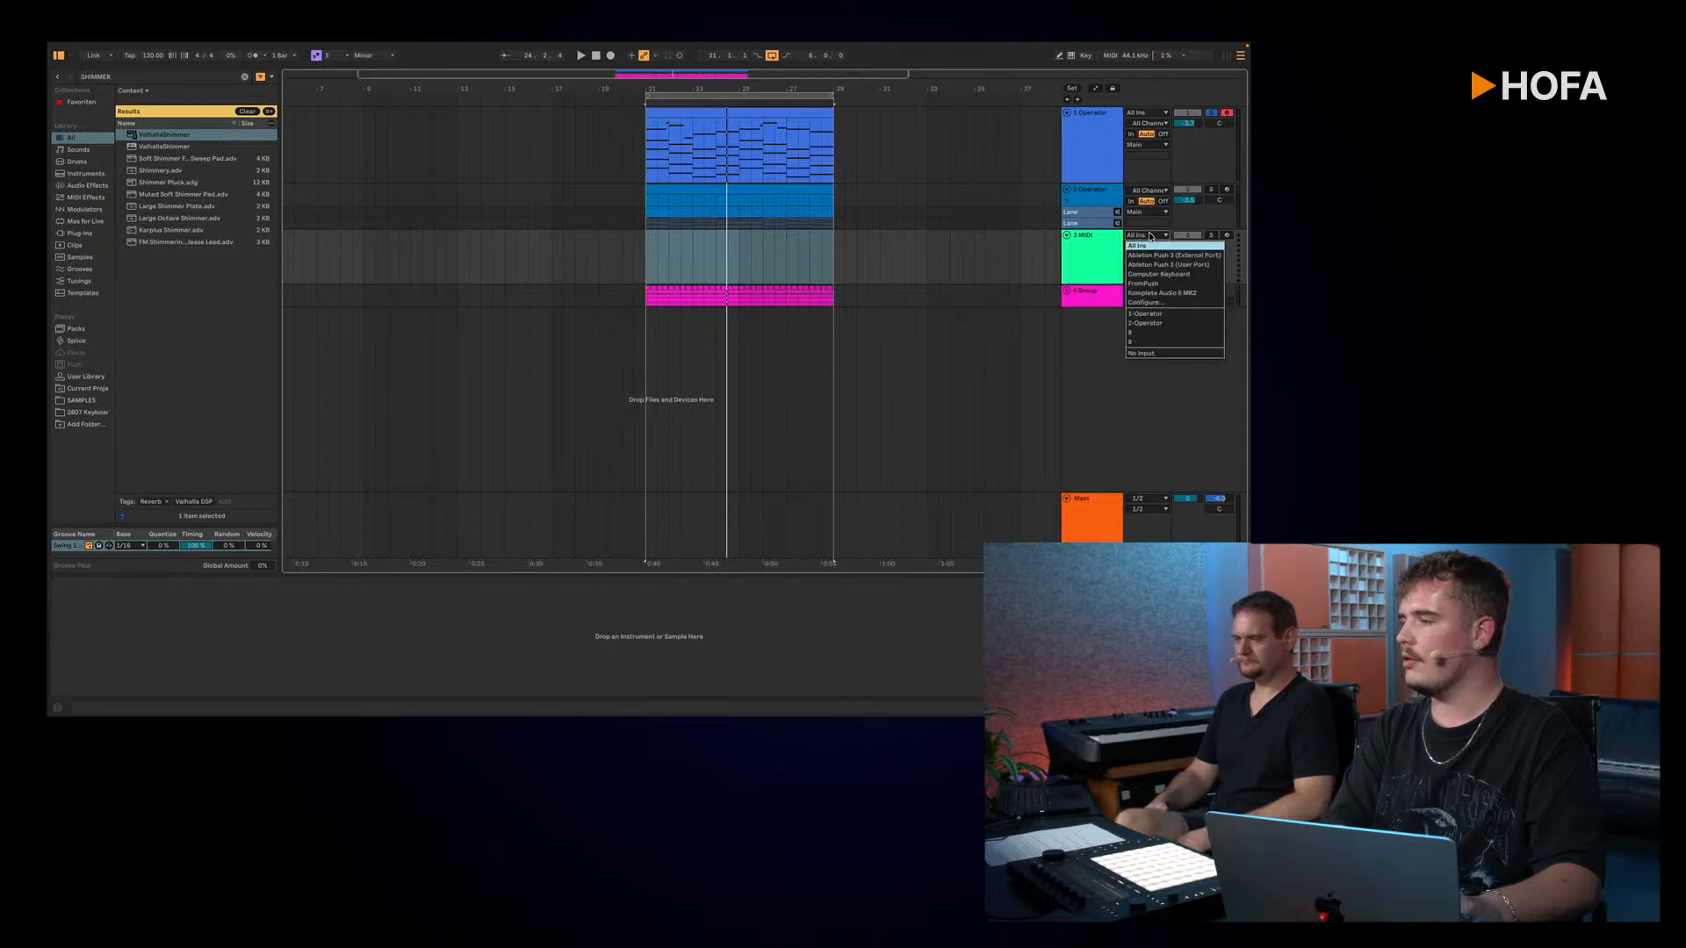
{"action": "left_click", "coordinate": [1155, 313]}
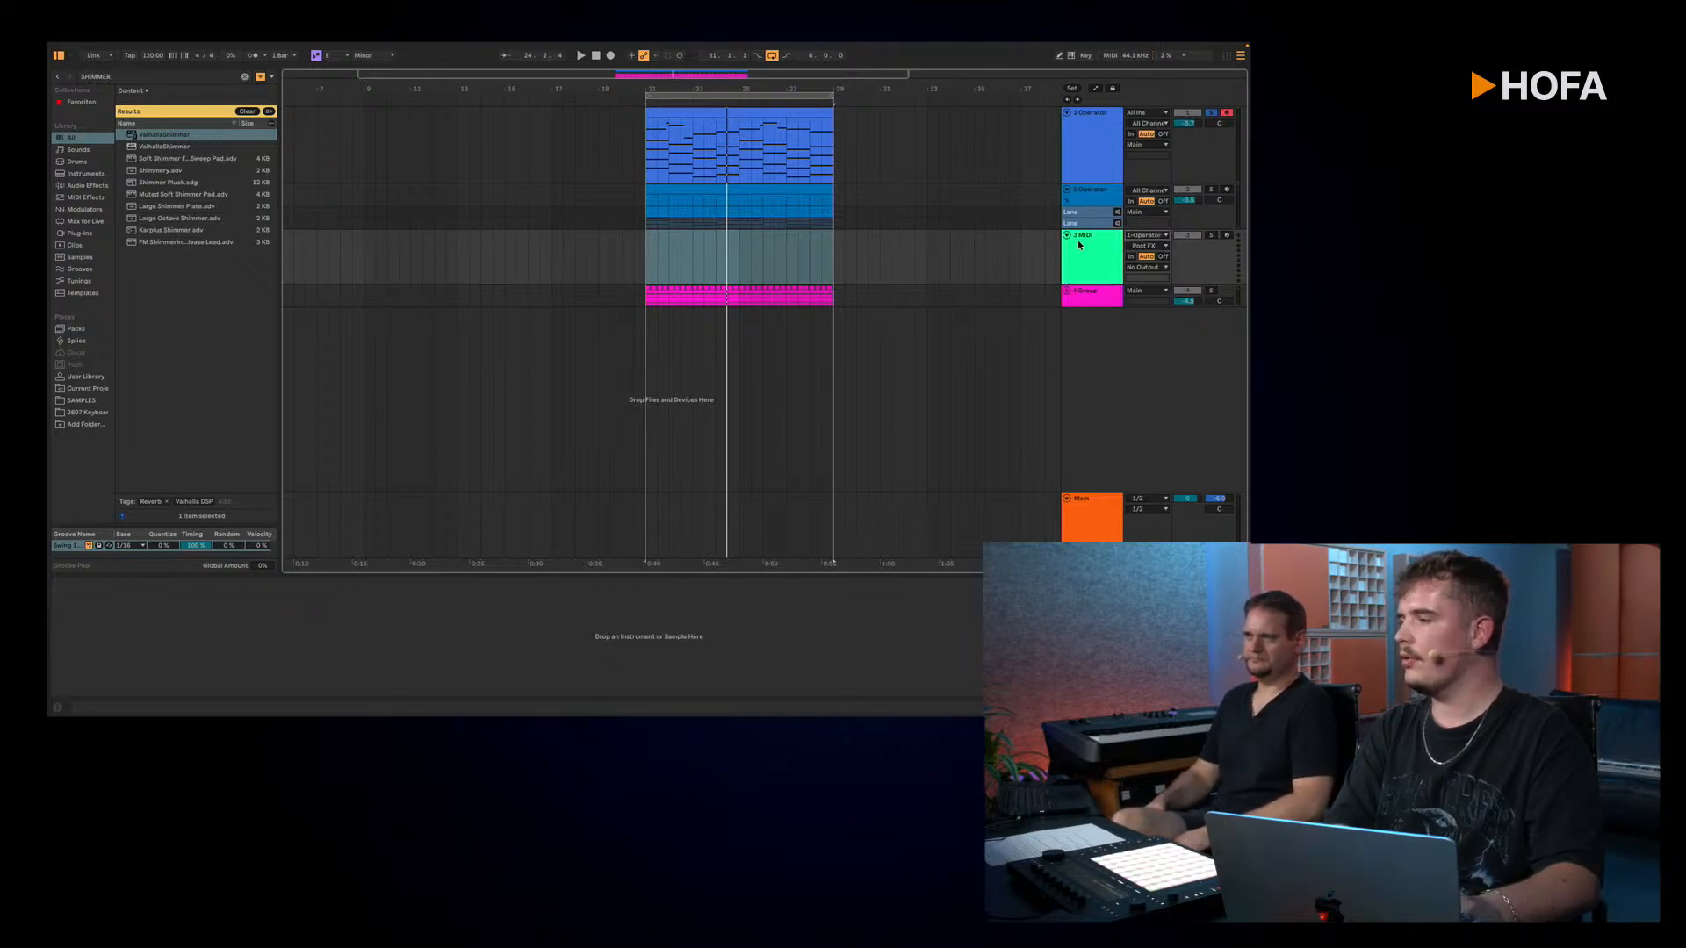
Step: Arm the 3 MIDI track and play the loop to check the MIDI arriving from 1 Operator
{"action": "key", "text": "space"}
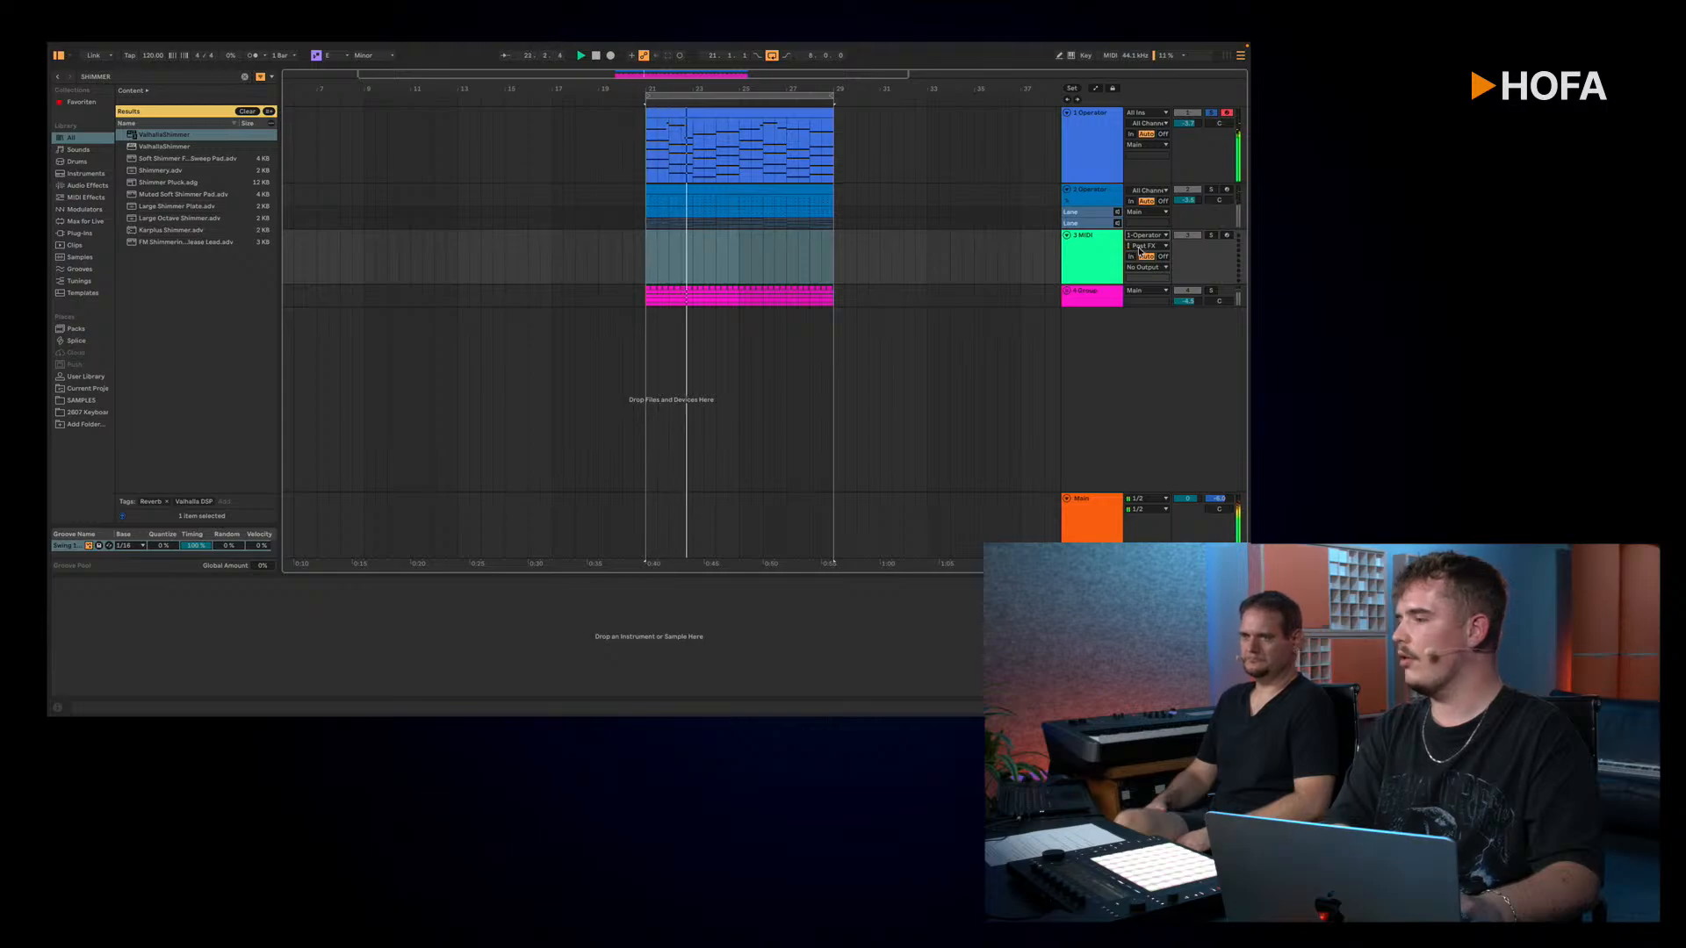
{"action": "left_click", "coordinate": [1226, 236]}
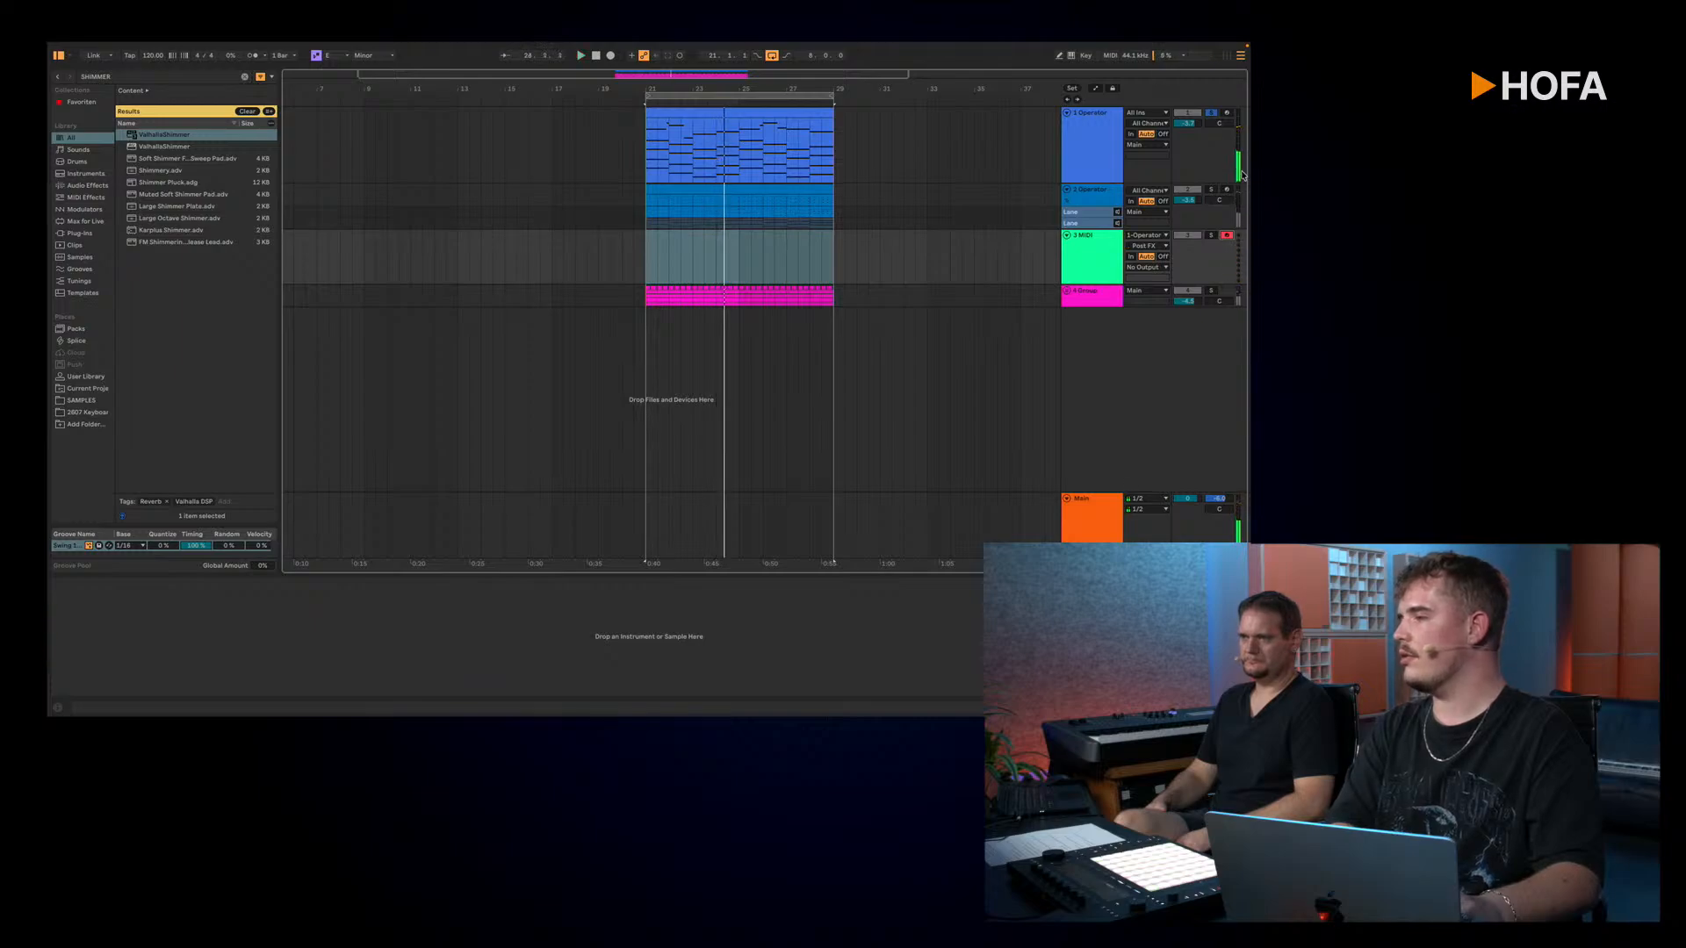
{"action": "key", "text": "space"}
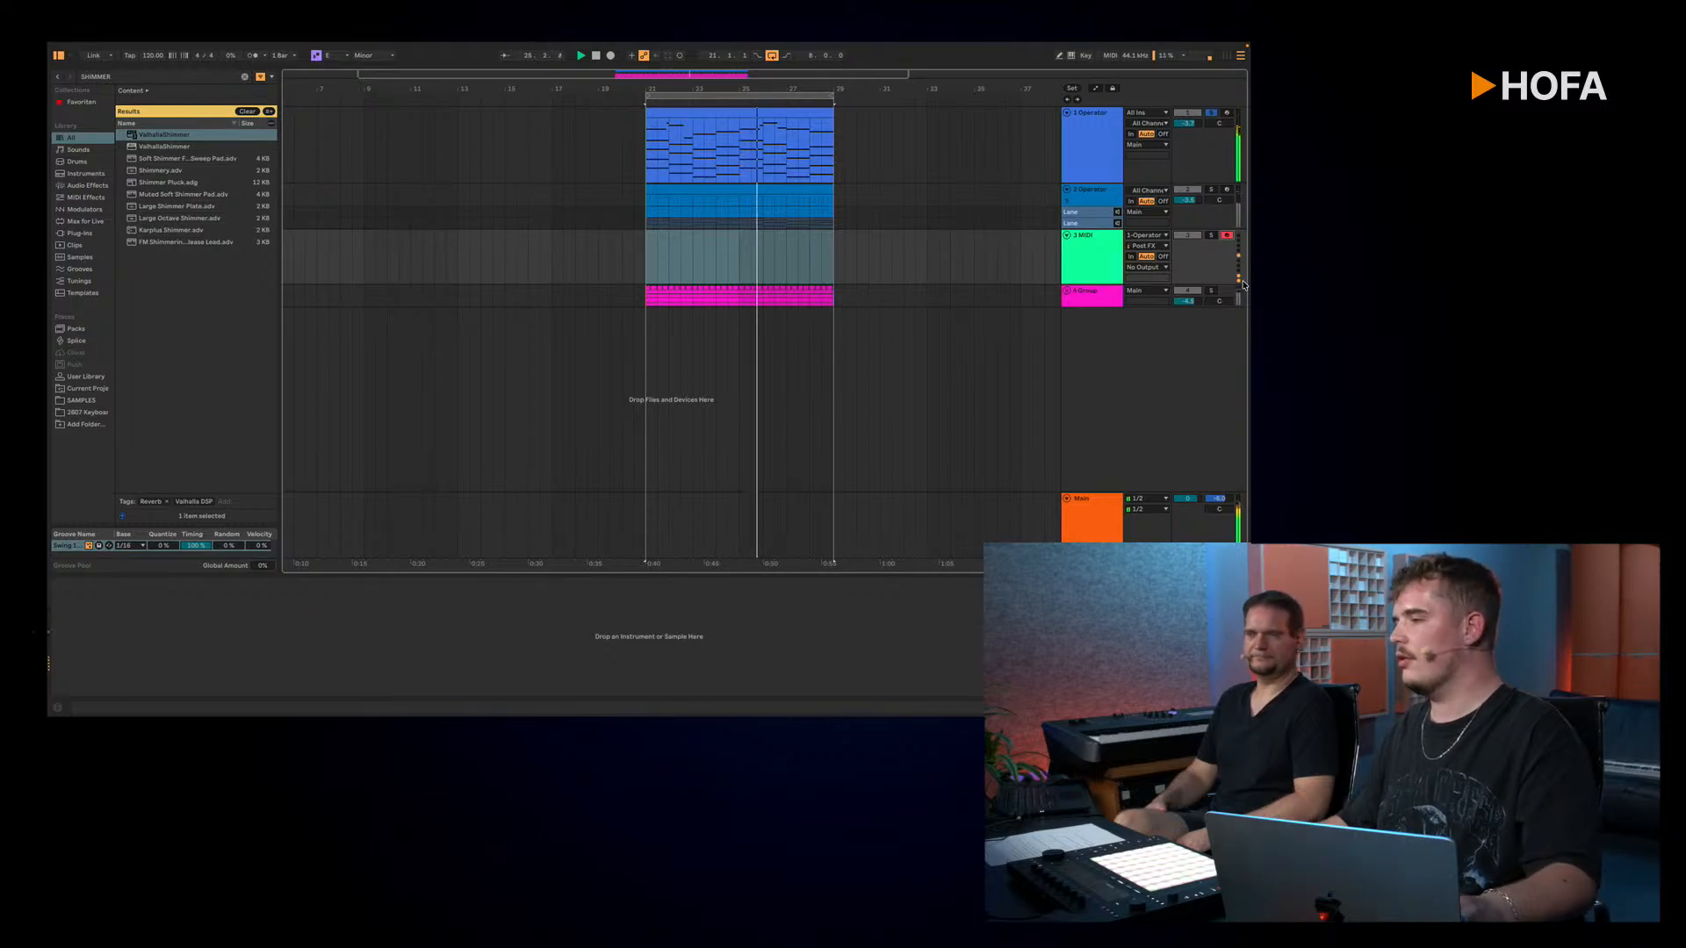
{"action": "key", "text": "space"}
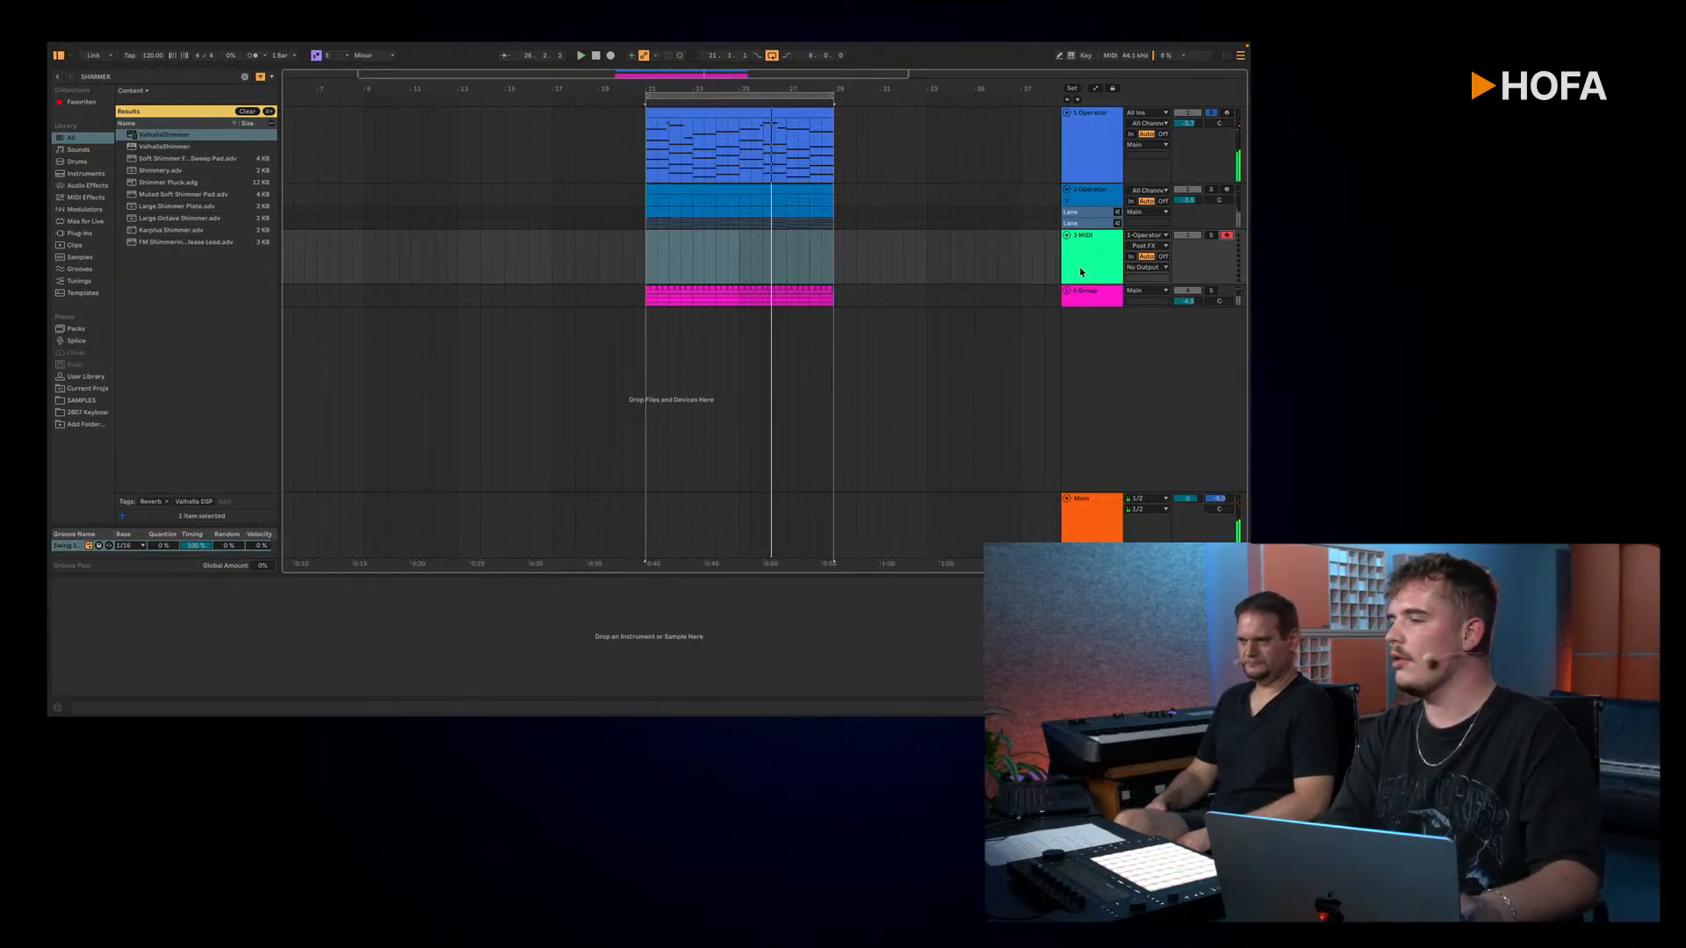
Step: Create an empty one-bar clip at bar 21 on the 3 MIDI track and re-arm that track for recording
{"action": "double_click", "coordinate": [655, 259]}
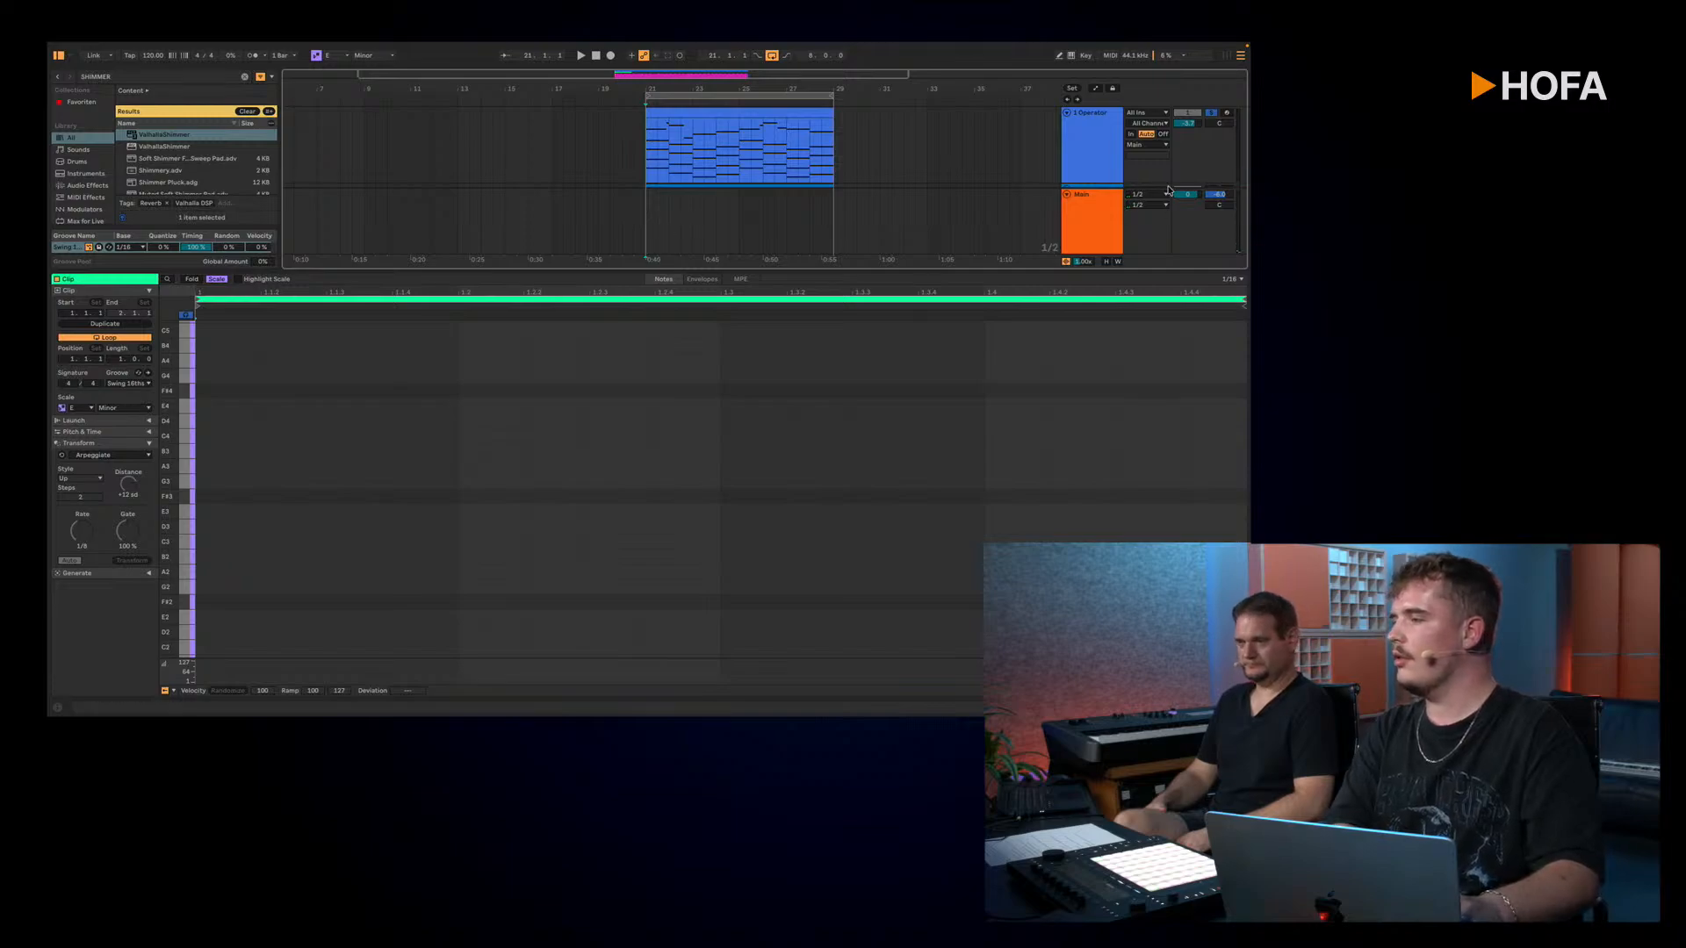
{"action": "scroll", "coordinate": [1165, 176], "scroll_direction": "down", "scroll_amount": 2}
{"action": "left_click", "coordinate": [1226, 152]}
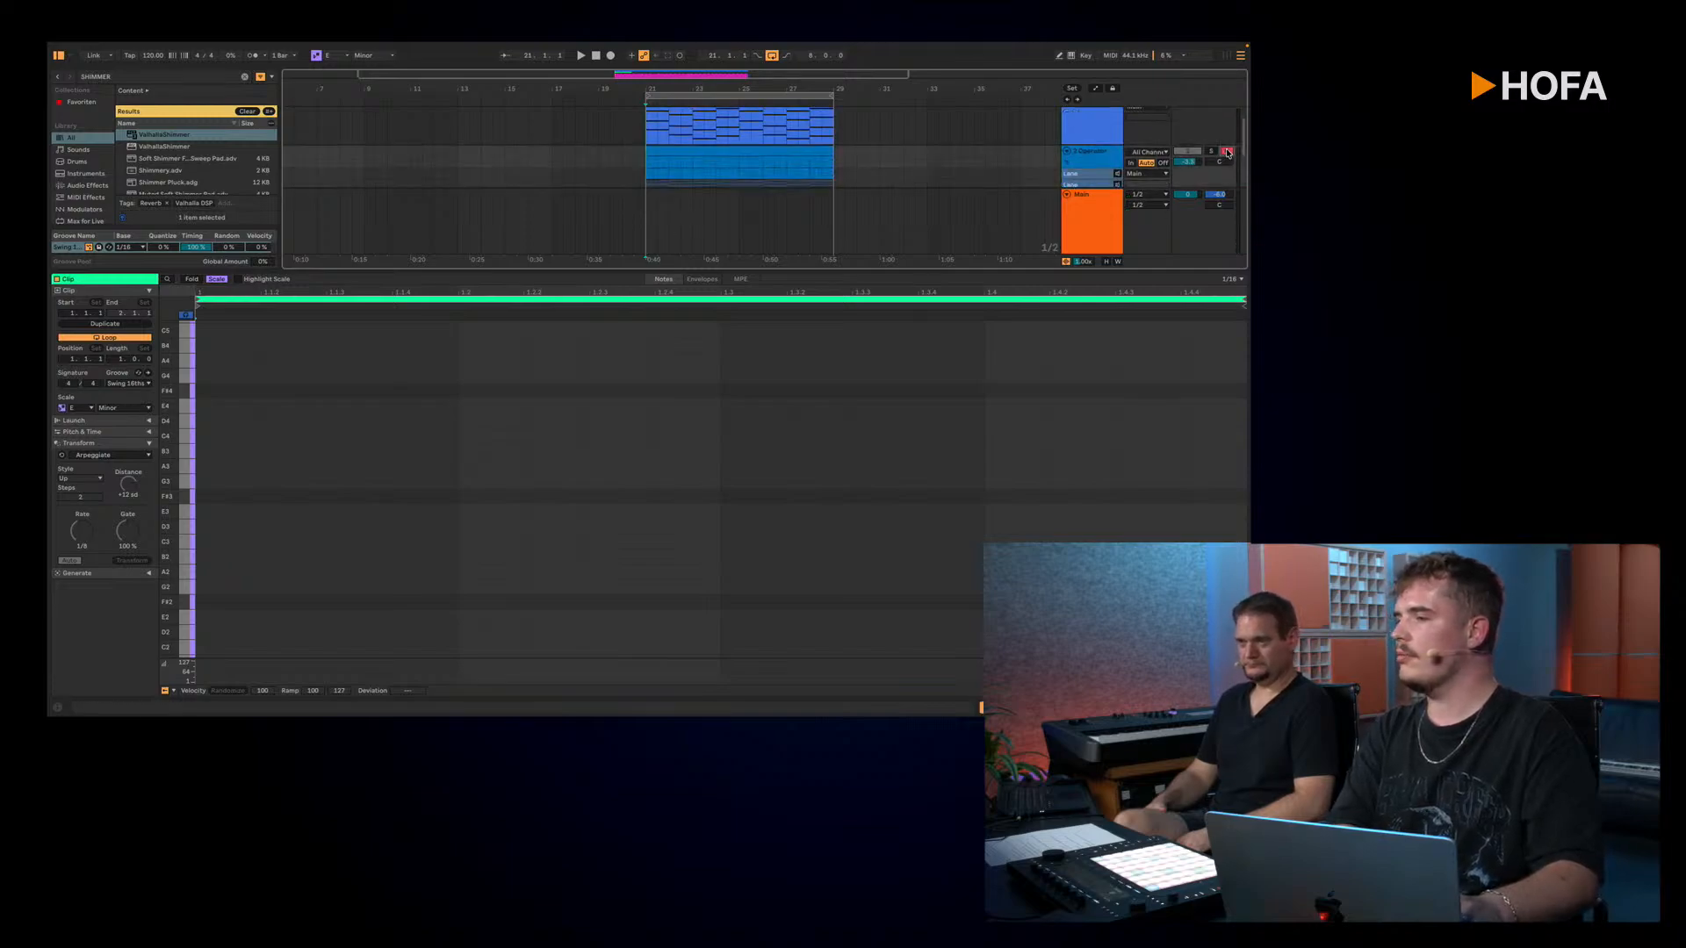
{"action": "scroll", "coordinate": [1170, 163], "scroll_direction": "down", "scroll_amount": 2}
{"action": "scroll", "coordinate": [1170, 163], "scroll_direction": "up", "scroll_amount": 2}
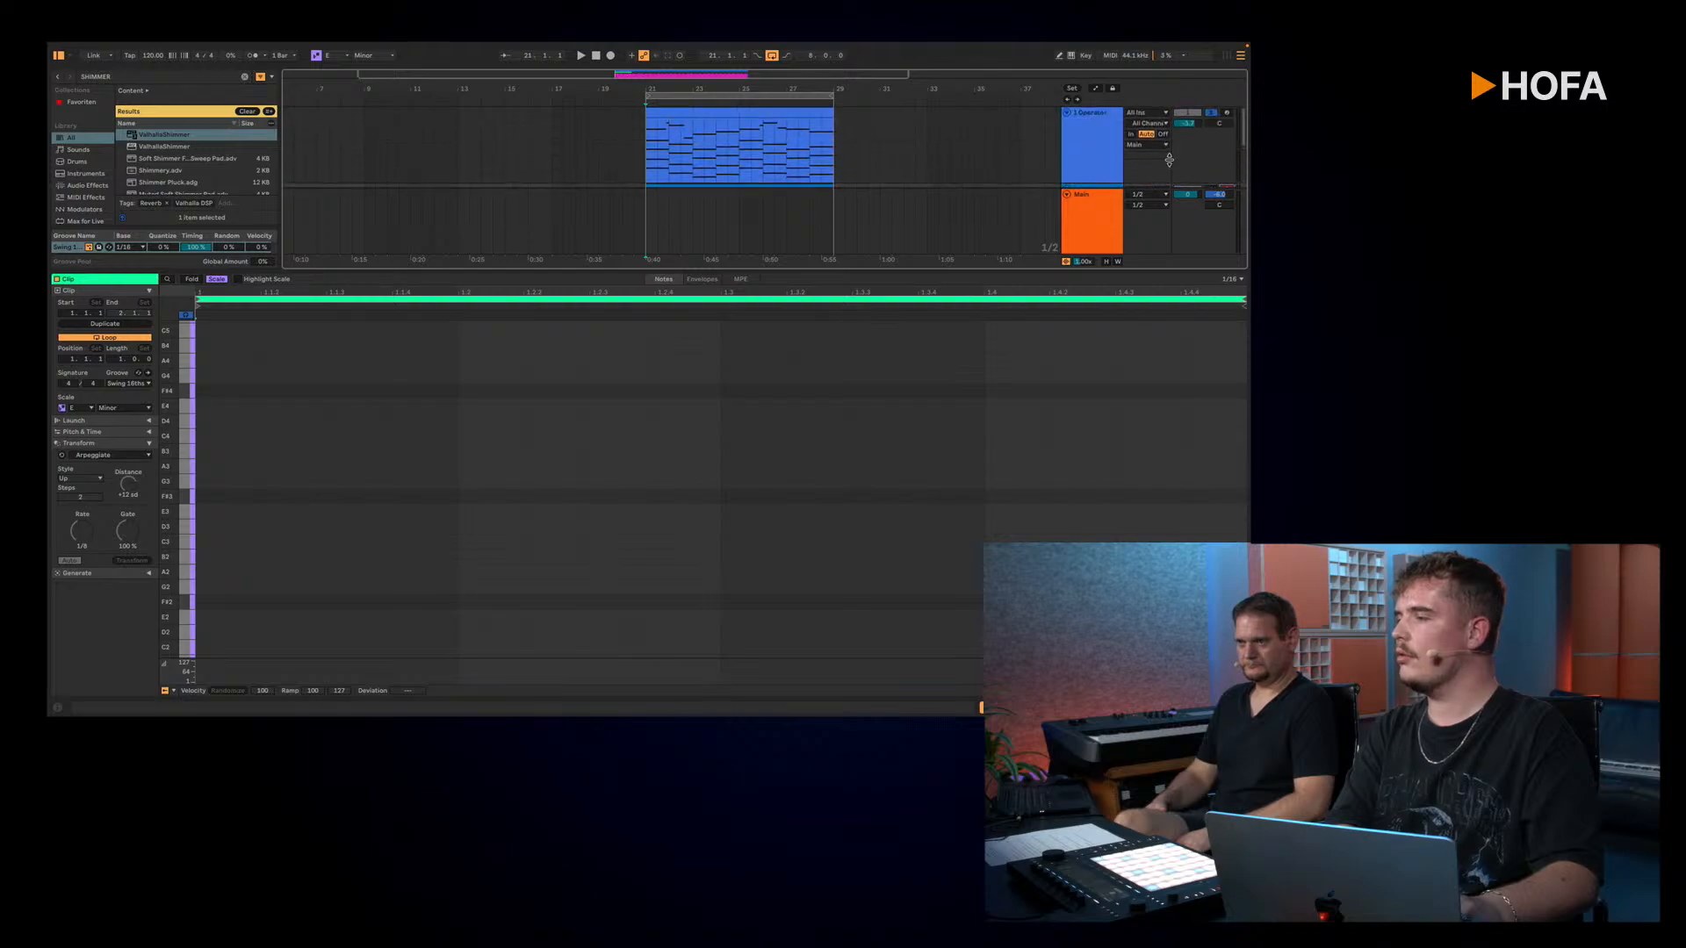
{"action": "scroll", "coordinate": [1170, 163], "scroll_direction": "down", "scroll_amount": 2}
{"action": "left_click", "coordinate": [1228, 160]}
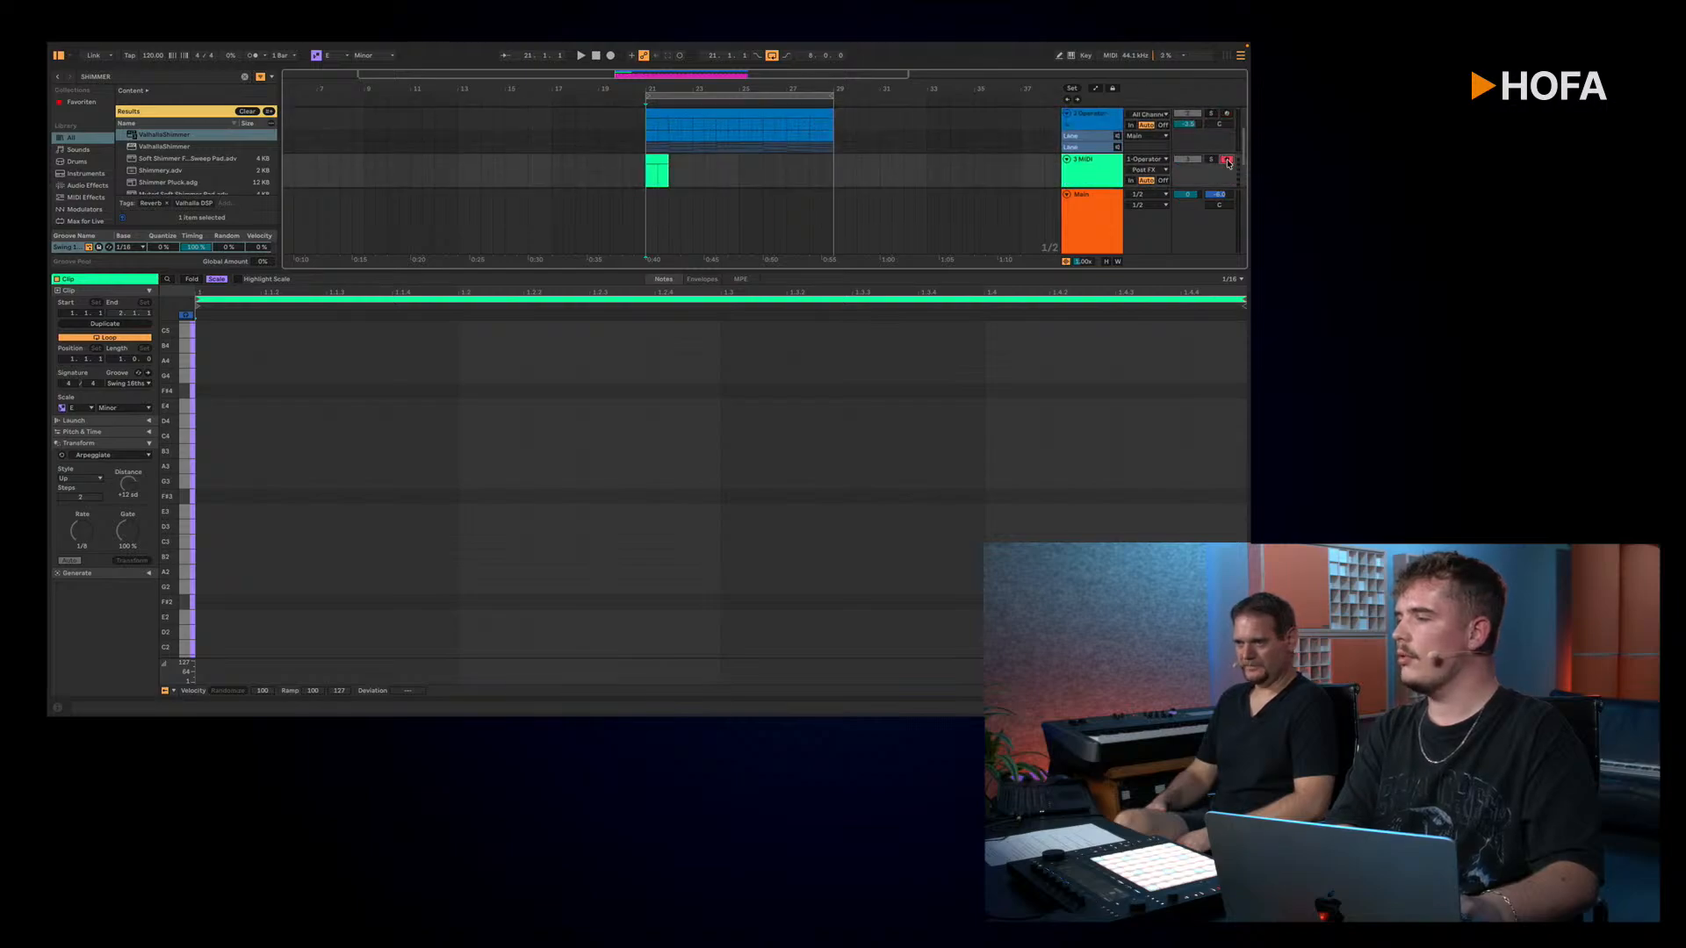
Step: Record about five bars of 1 Operator's arpeggiated notes into the 3 MIDI track, starting at bar 21
{"action": "left_click", "coordinate": [611, 55]}
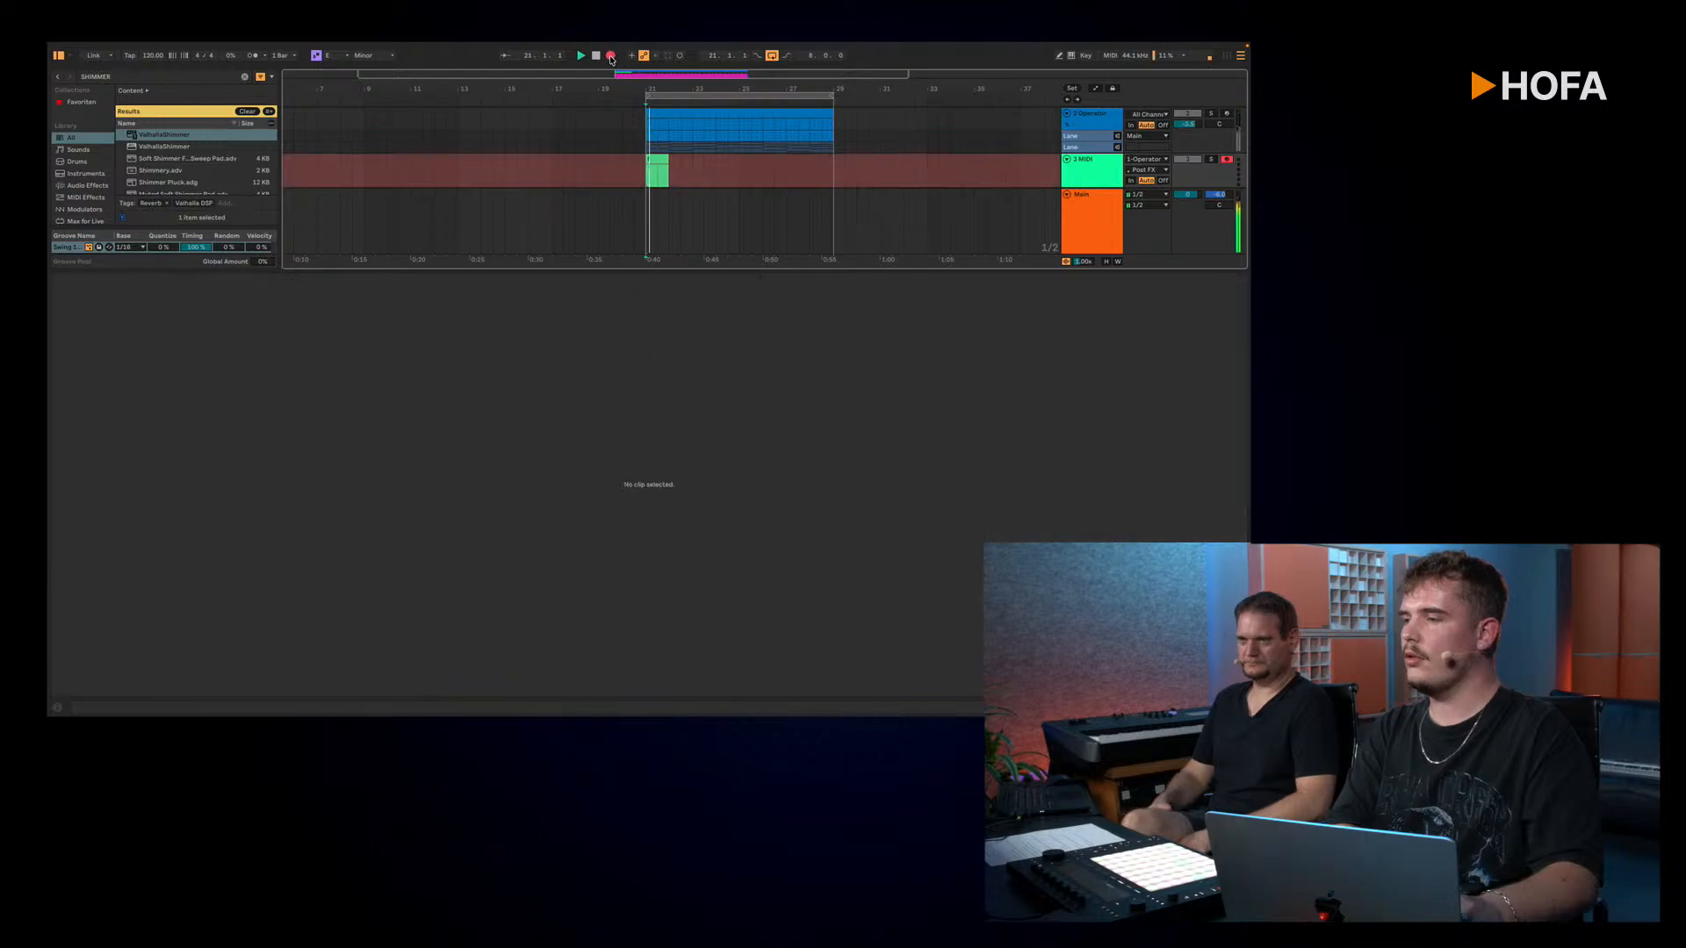
{"action": "left_click_drag", "start_coordinate": [722, 268], "coordinate": [700, 448]}
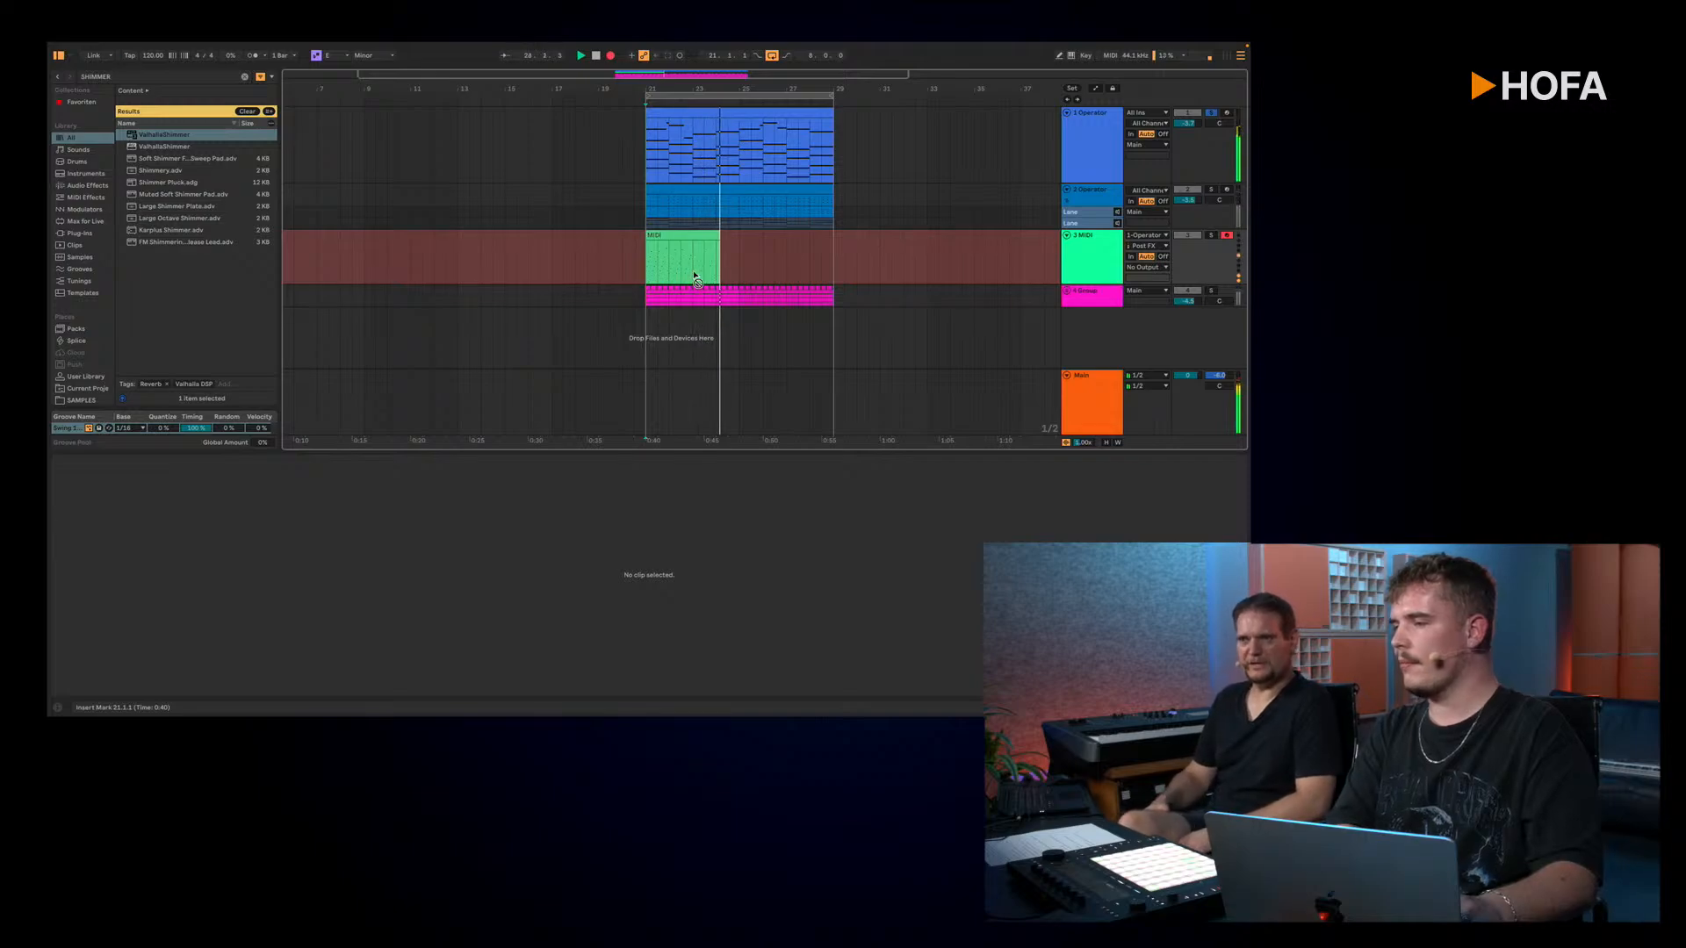
{"action": "scroll", "coordinate": [694, 276], "scroll_direction": "up", "scroll_amount": 10}
{"action": "scroll", "coordinate": [693, 276], "scroll_direction": "down", "scroll_amount": 4}
{"action": "scroll", "coordinate": [693, 276], "scroll_direction": "down", "scroll_amount": 1}
{"action": "scroll", "coordinate": [694, 276], "scroll_direction": "right", "scroll_amount": 3}
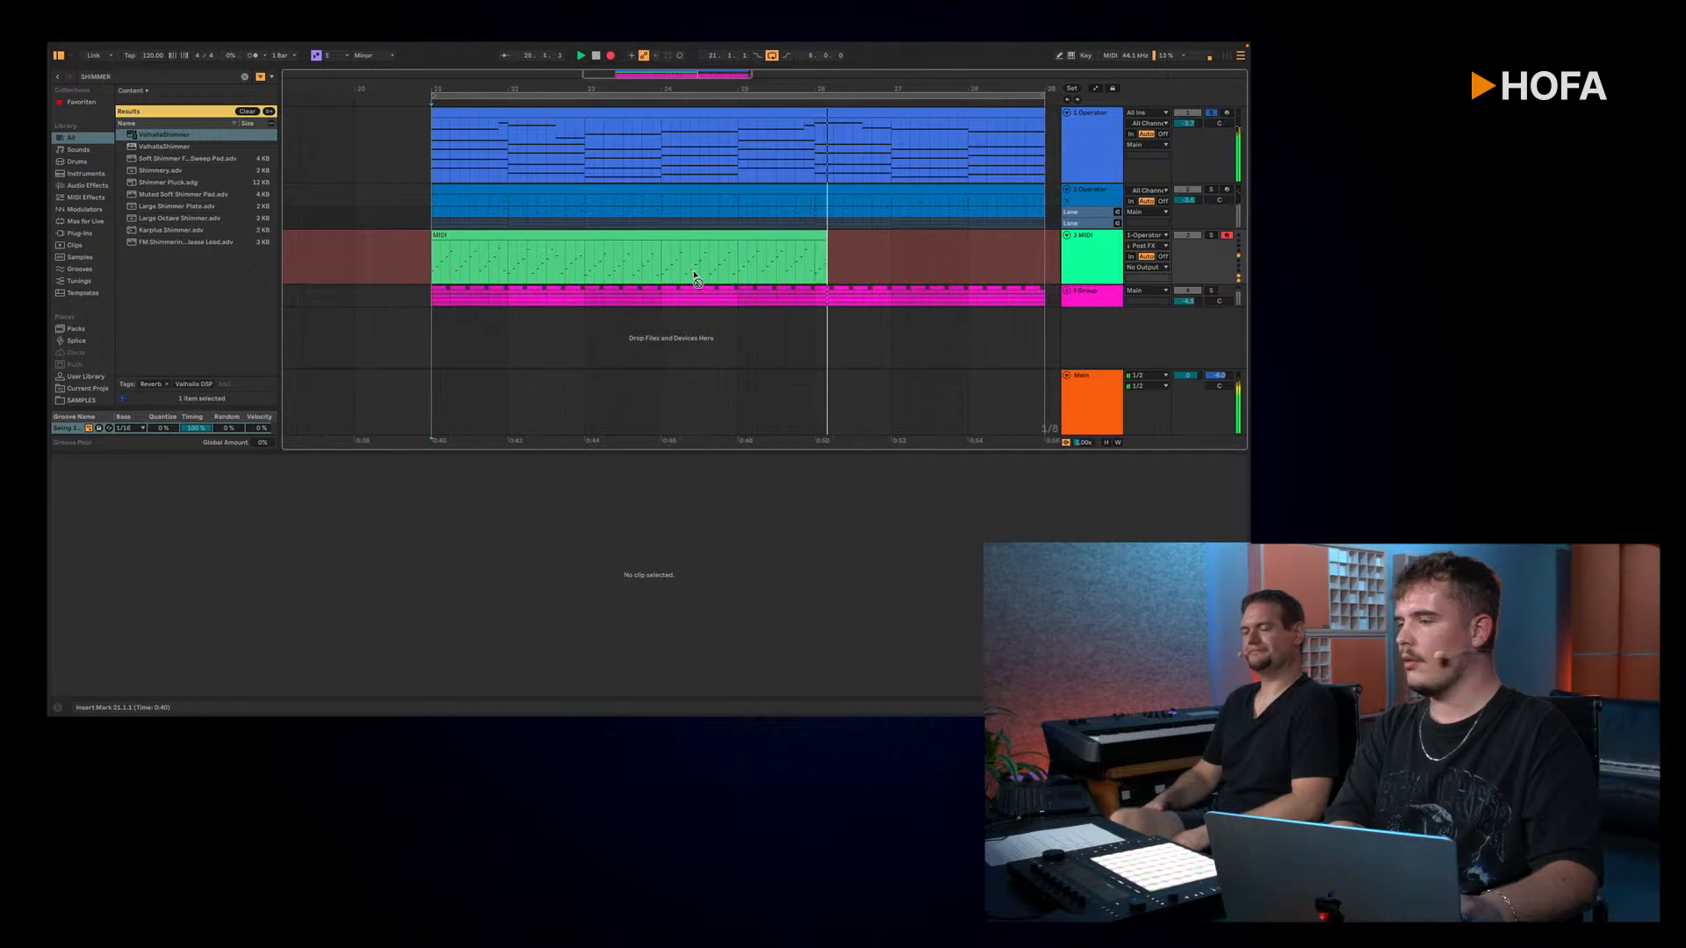
{"action": "key", "text": "space"}
Step: Delete the recorded clip from the 3 MIDI track
{"action": "left_click", "coordinate": [1084, 254]}
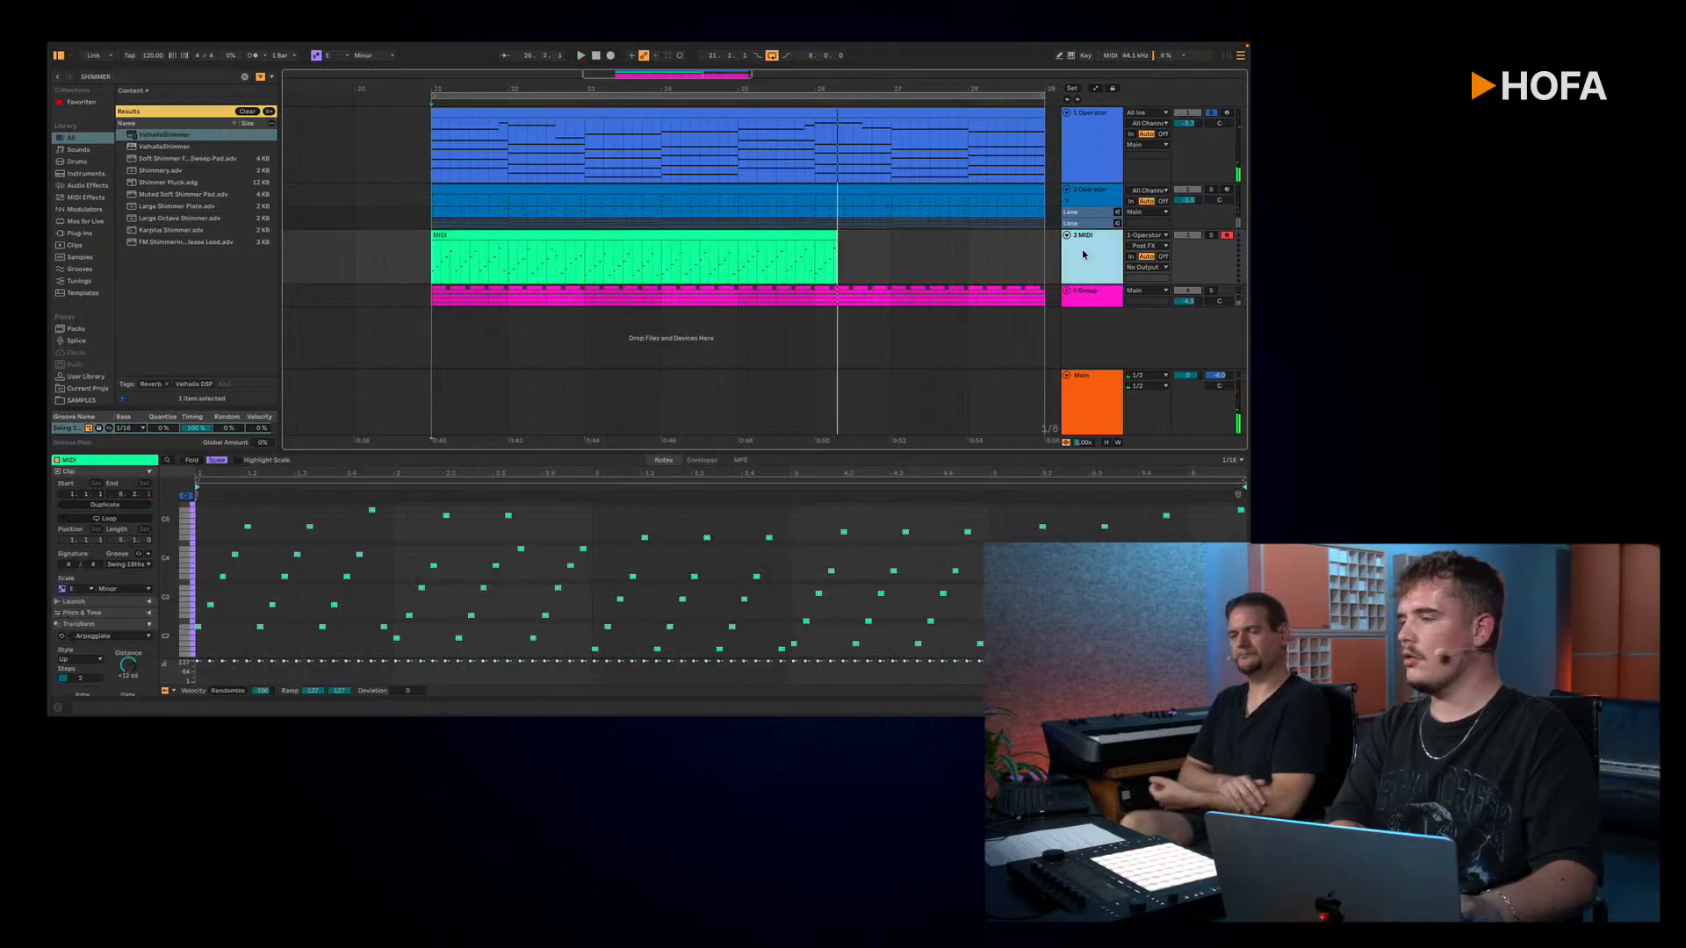
{"action": "left_click", "coordinate": [735, 237]}
{"action": "key", "text": "Delete"}
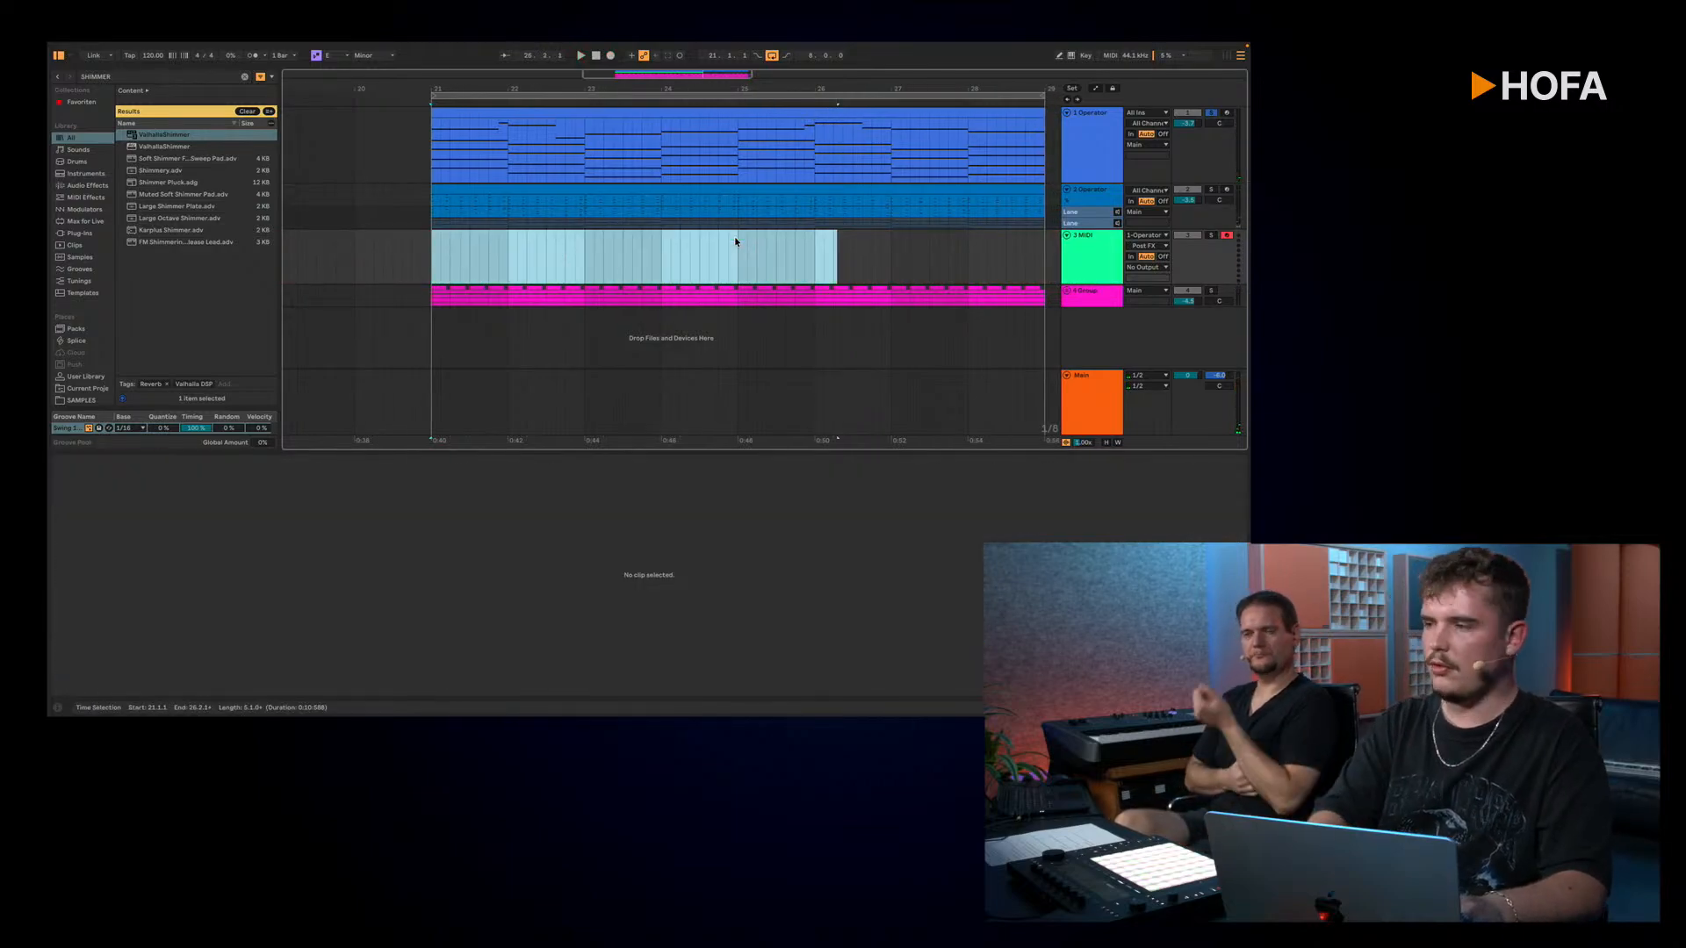
Step: Show the 1 Operator track's device chain and switch the Arpeggiator's rate from tempo-synced to milliseconds
{"action": "left_click", "coordinate": [1065, 150]}
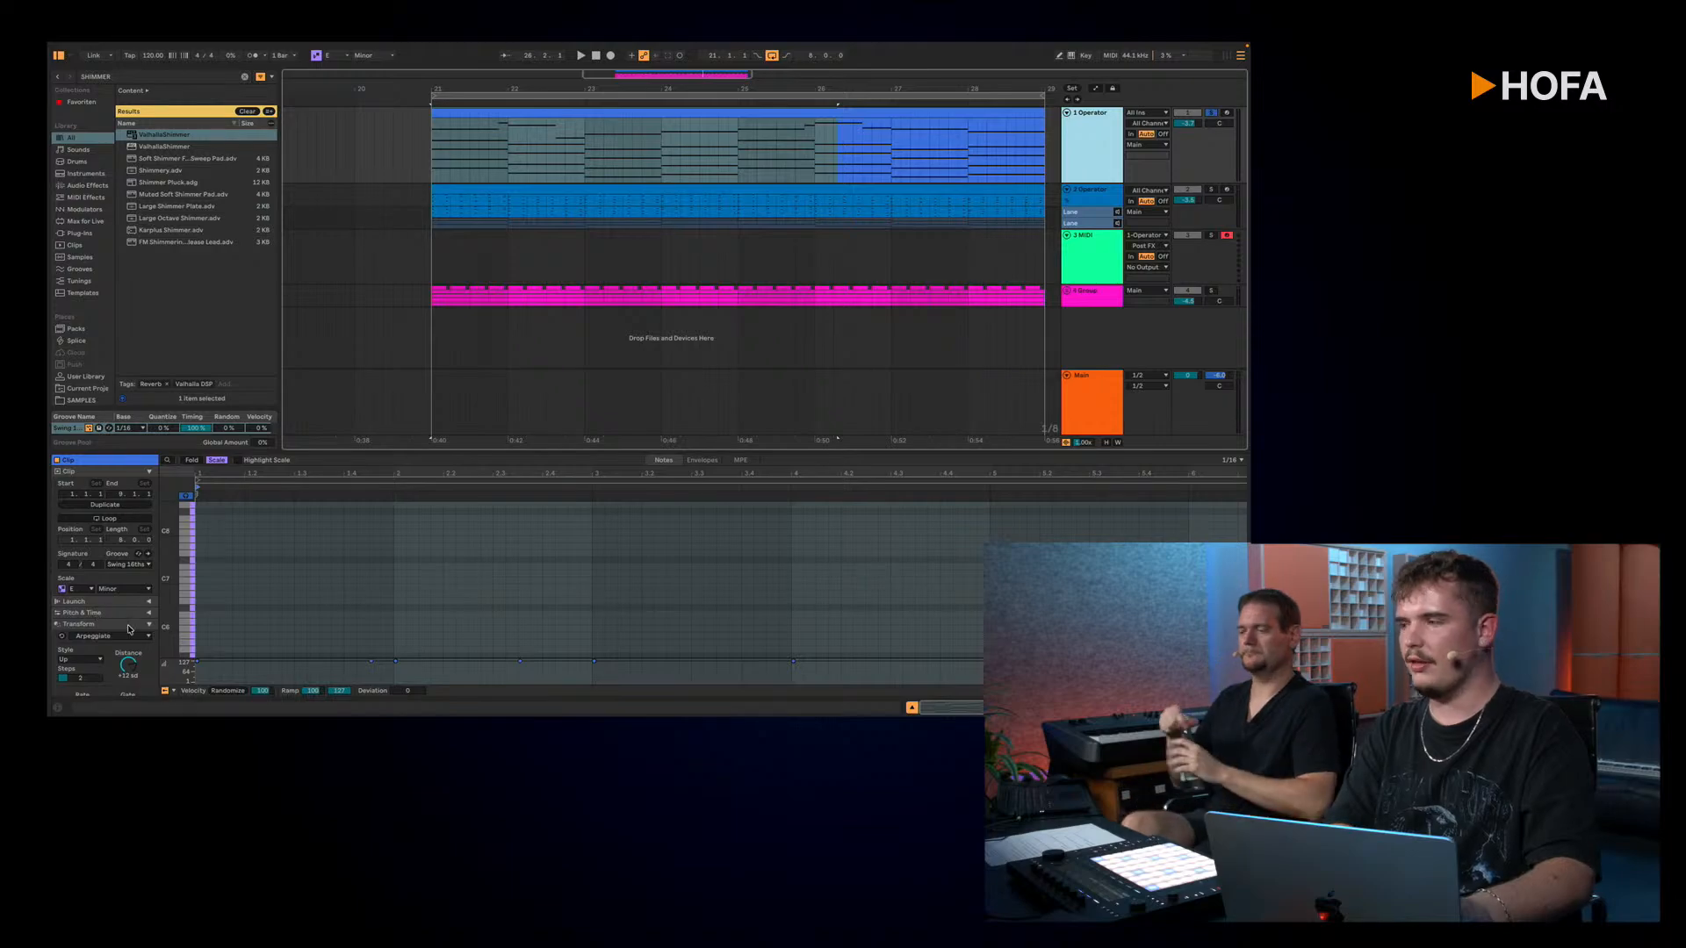
{"action": "left_click", "coordinate": [1082, 138]}
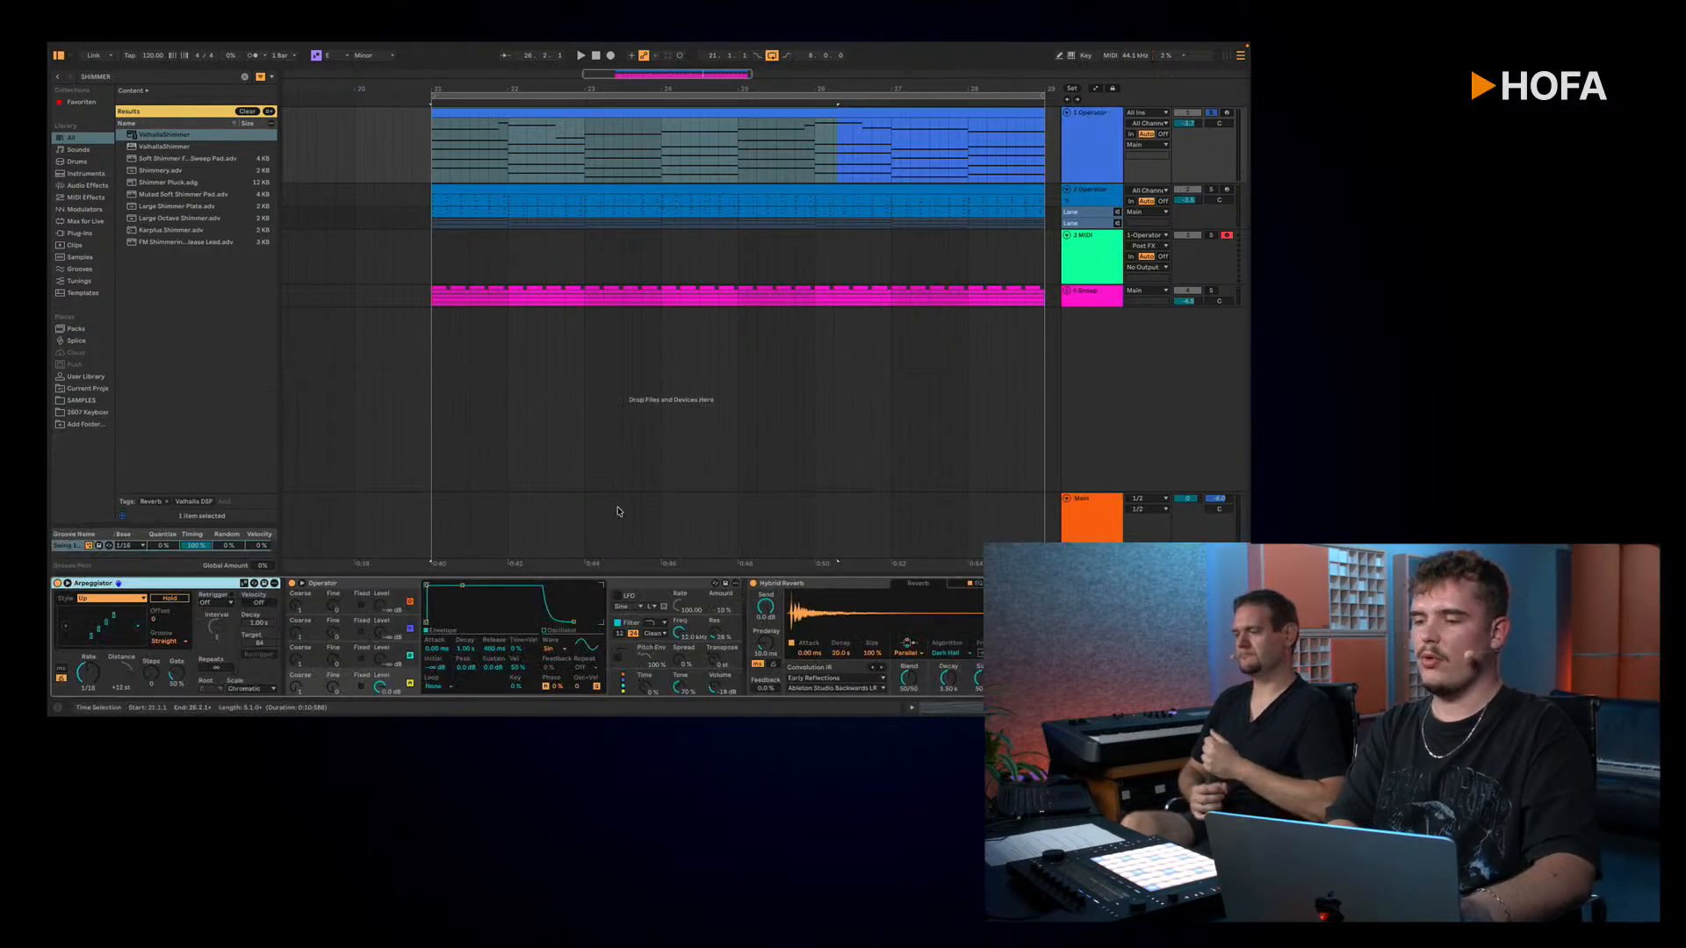
{"action": "left_click", "coordinate": [62, 670]}
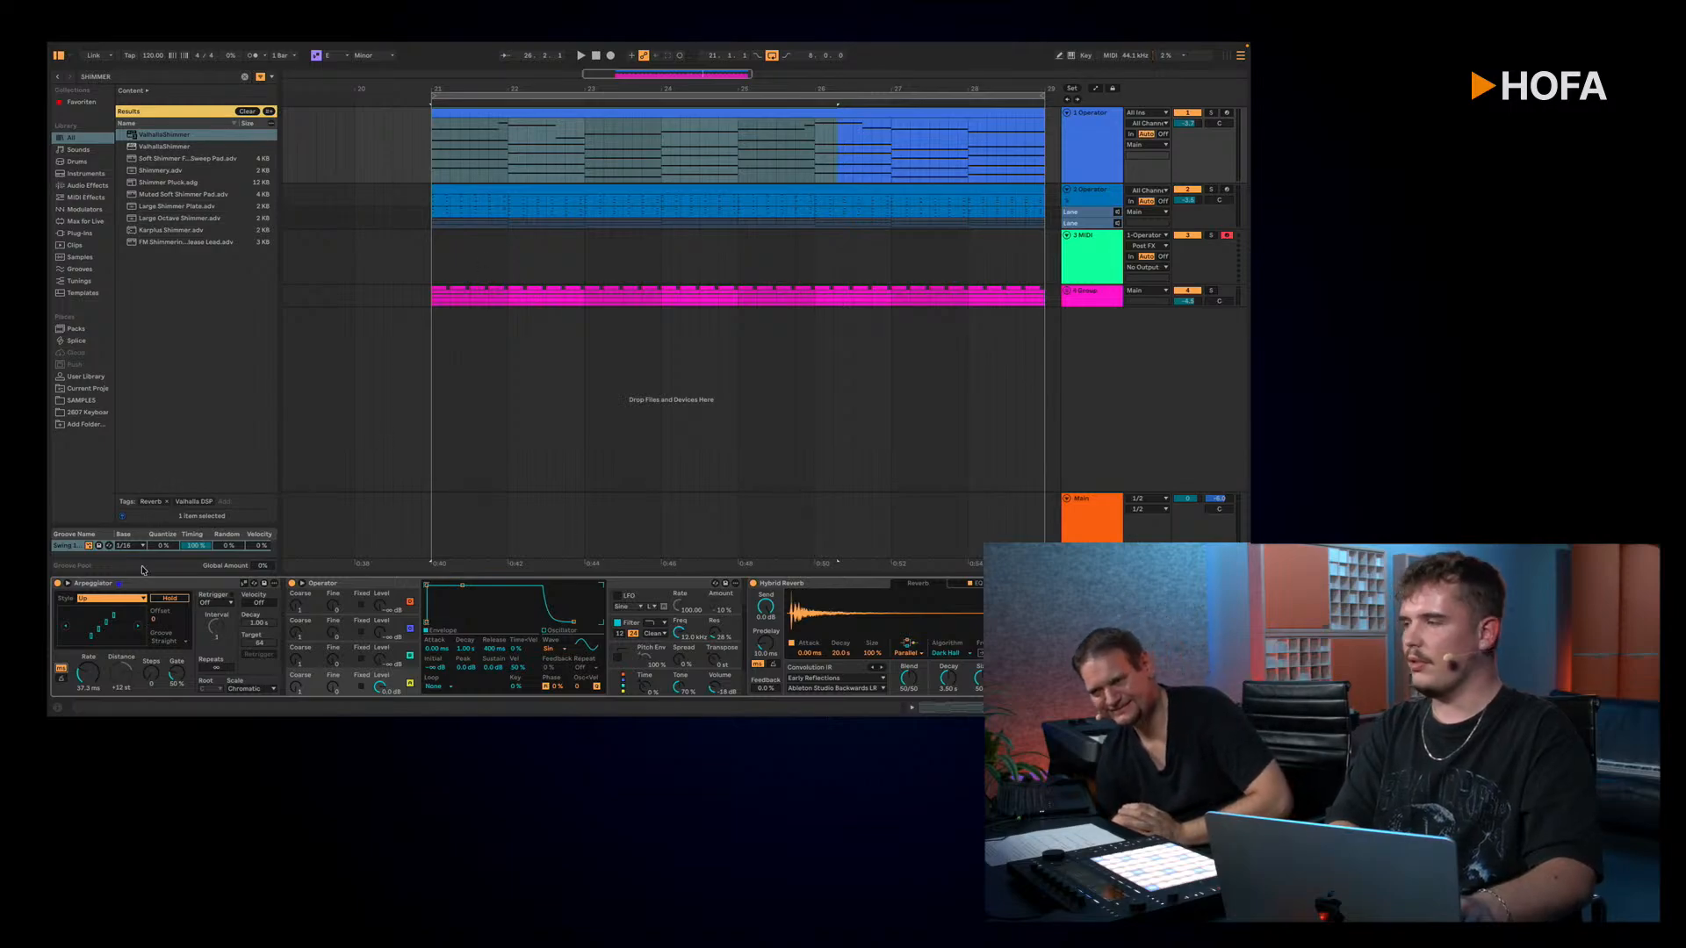
Step: Play the loop while varying the Arpeggiator's millisecond rate, resetting it to 100 ms and changing it again
{"action": "key", "text": "space"}
{"action": "key", "text": "space"}
{"action": "left_click_drag", "start_coordinate": [88, 675], "coordinate": [88, 668]}
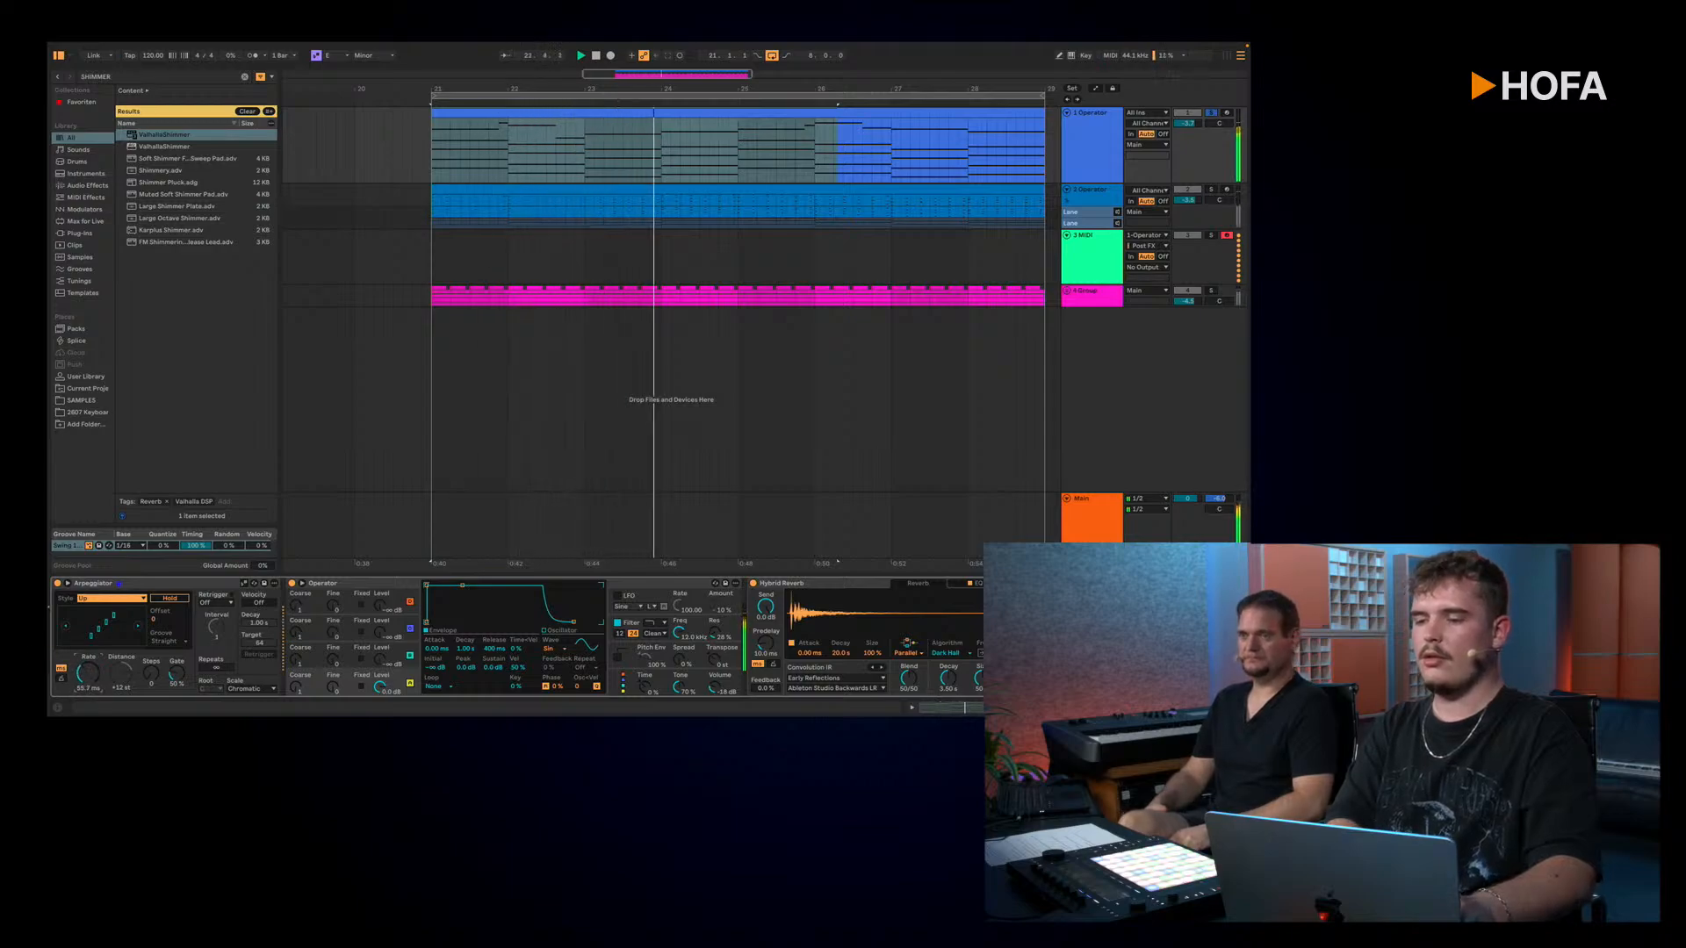
{"action": "double_click", "coordinate": [86, 671]}
{"action": "key", "text": "space"}
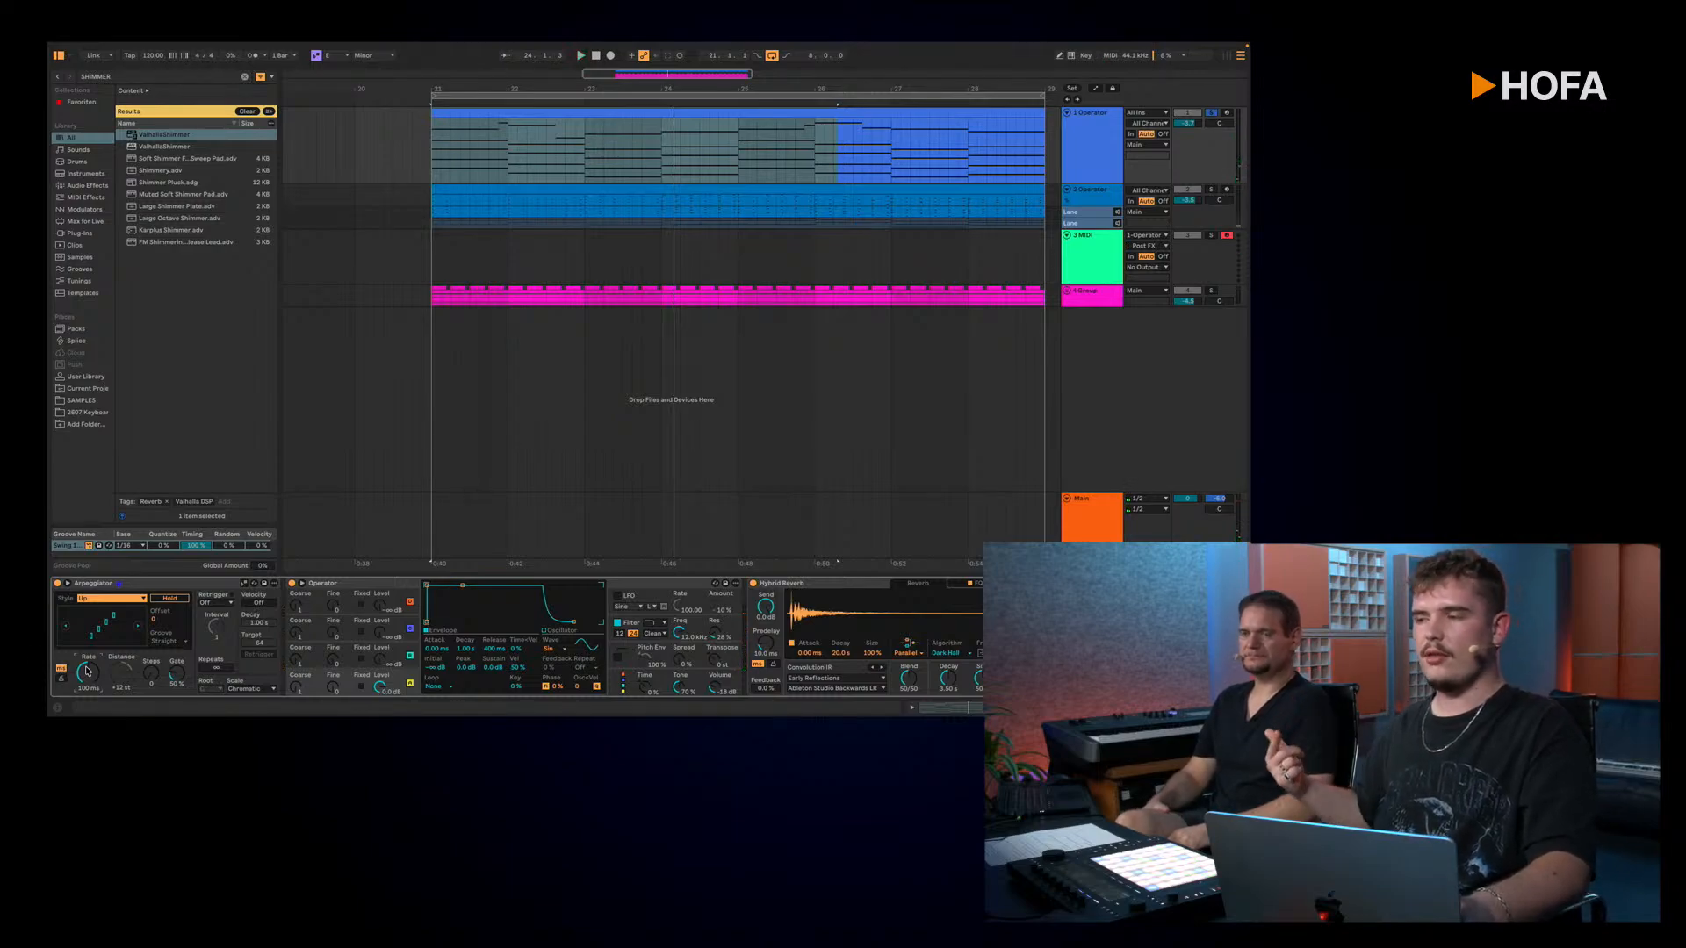
{"action": "key", "text": "space"}
{"action": "left_click_drag", "start_coordinate": [86, 671], "coordinate": [86, 690]}
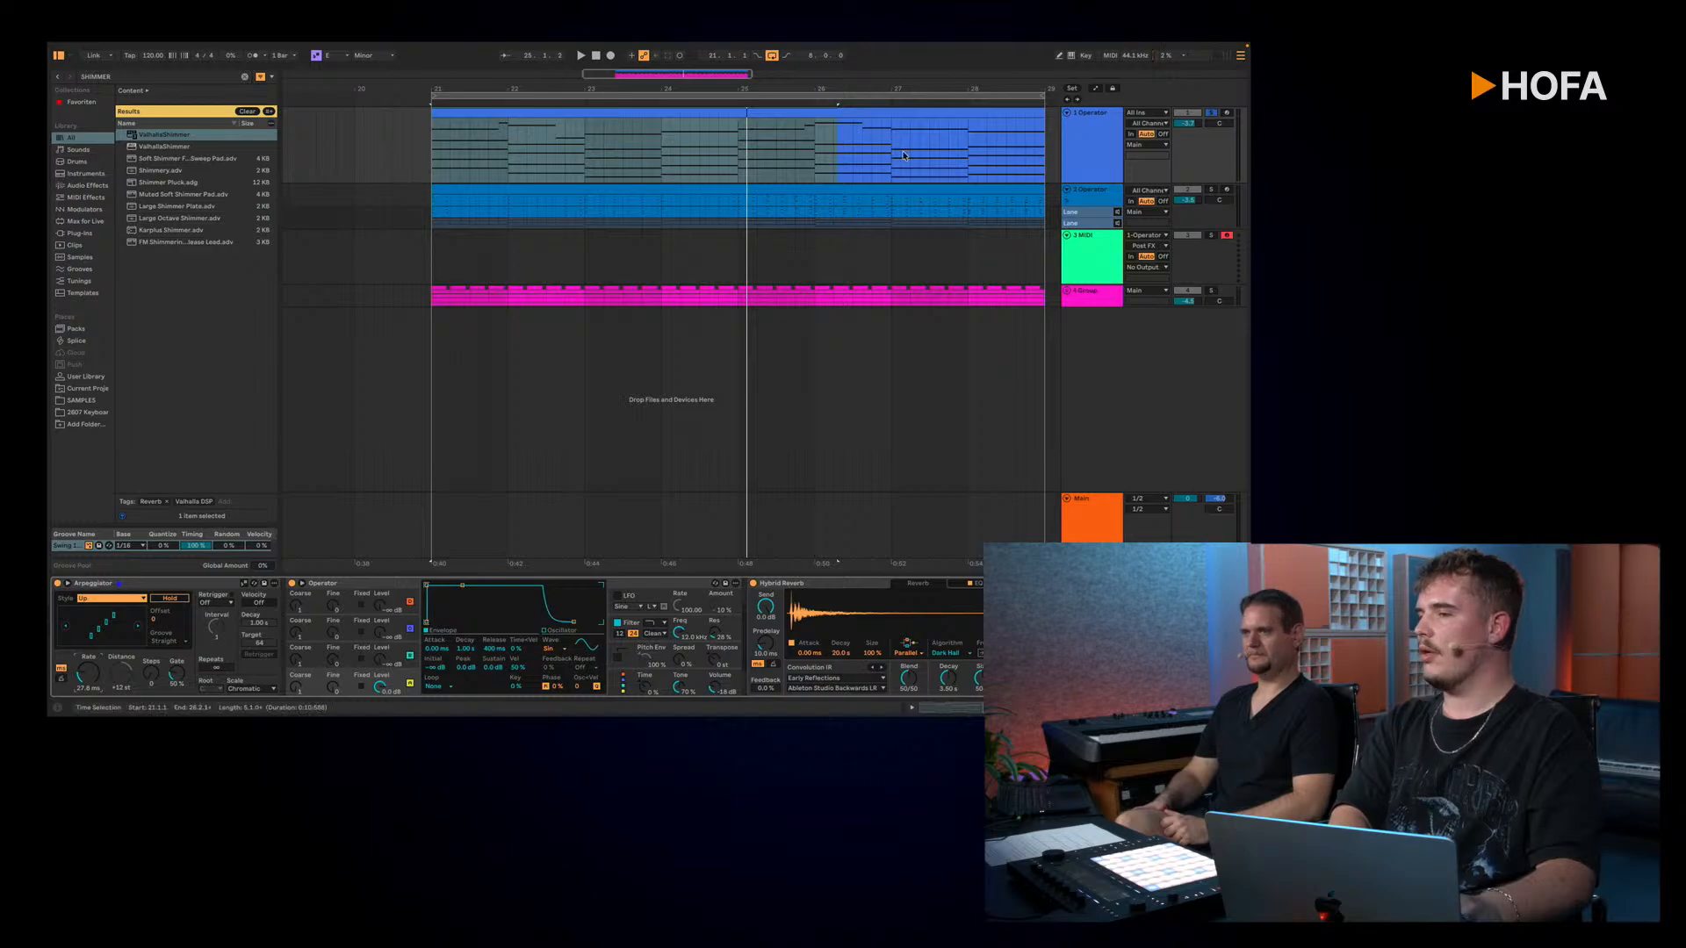
Step: Record the arpeggiated notes into the 3 MIDI track from bar 21 while varying the Arpeggiator's rate
{"action": "mouse_move", "coordinate": [609, 53]}
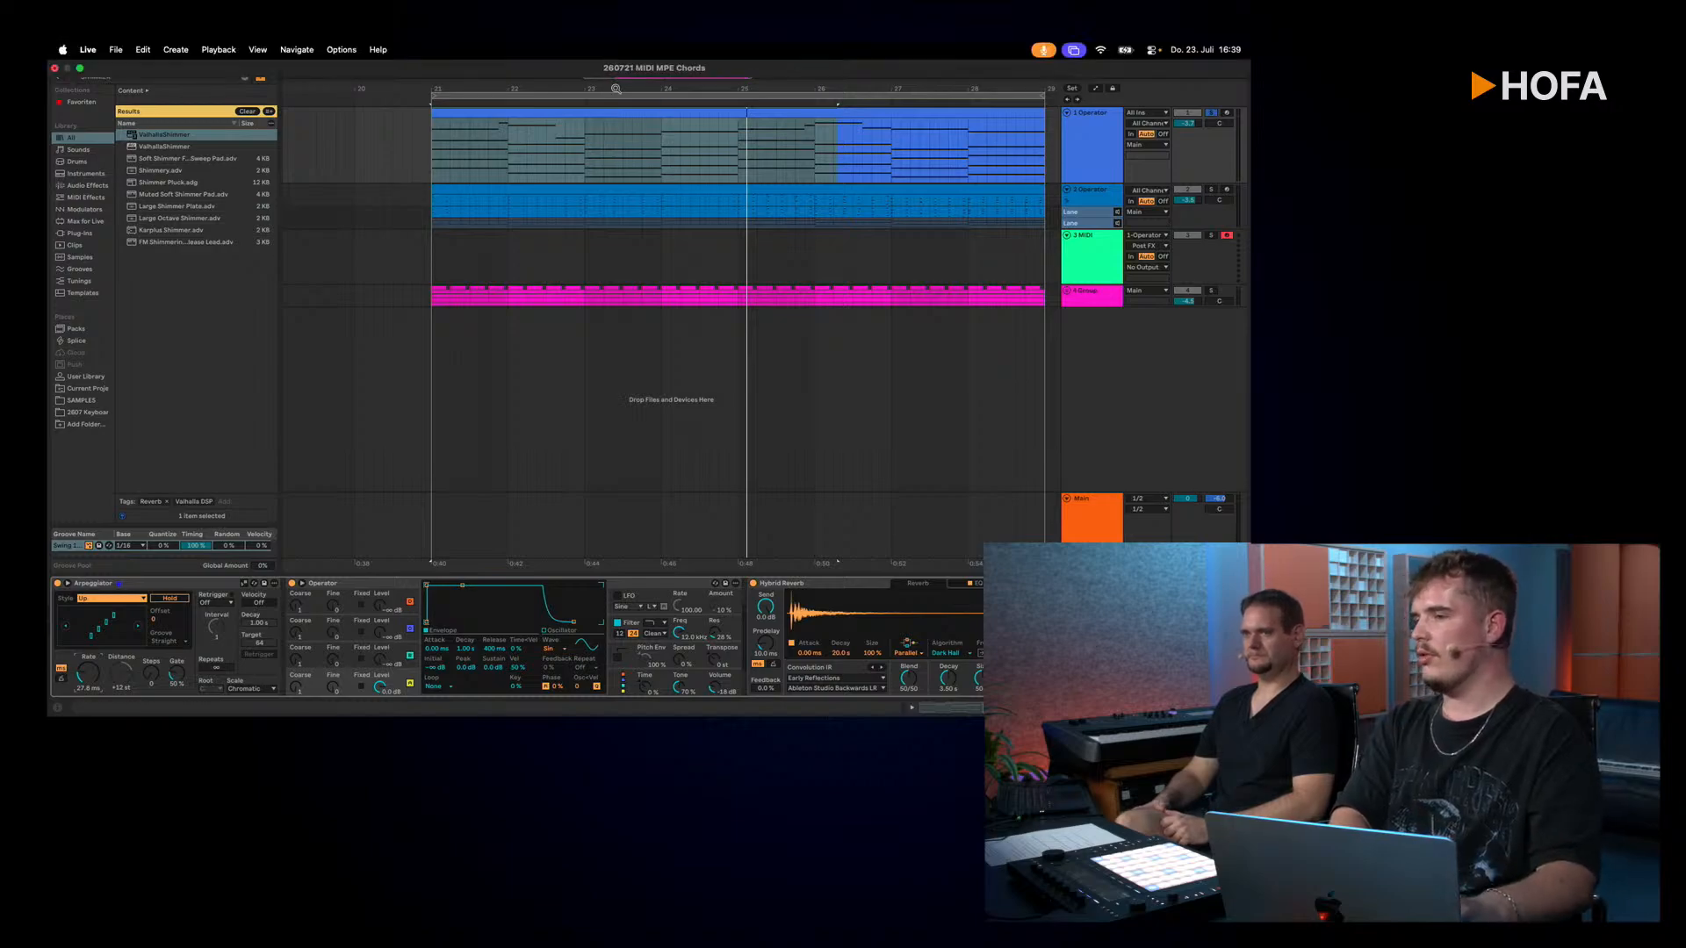
{"action": "left_click", "coordinate": [610, 55]}
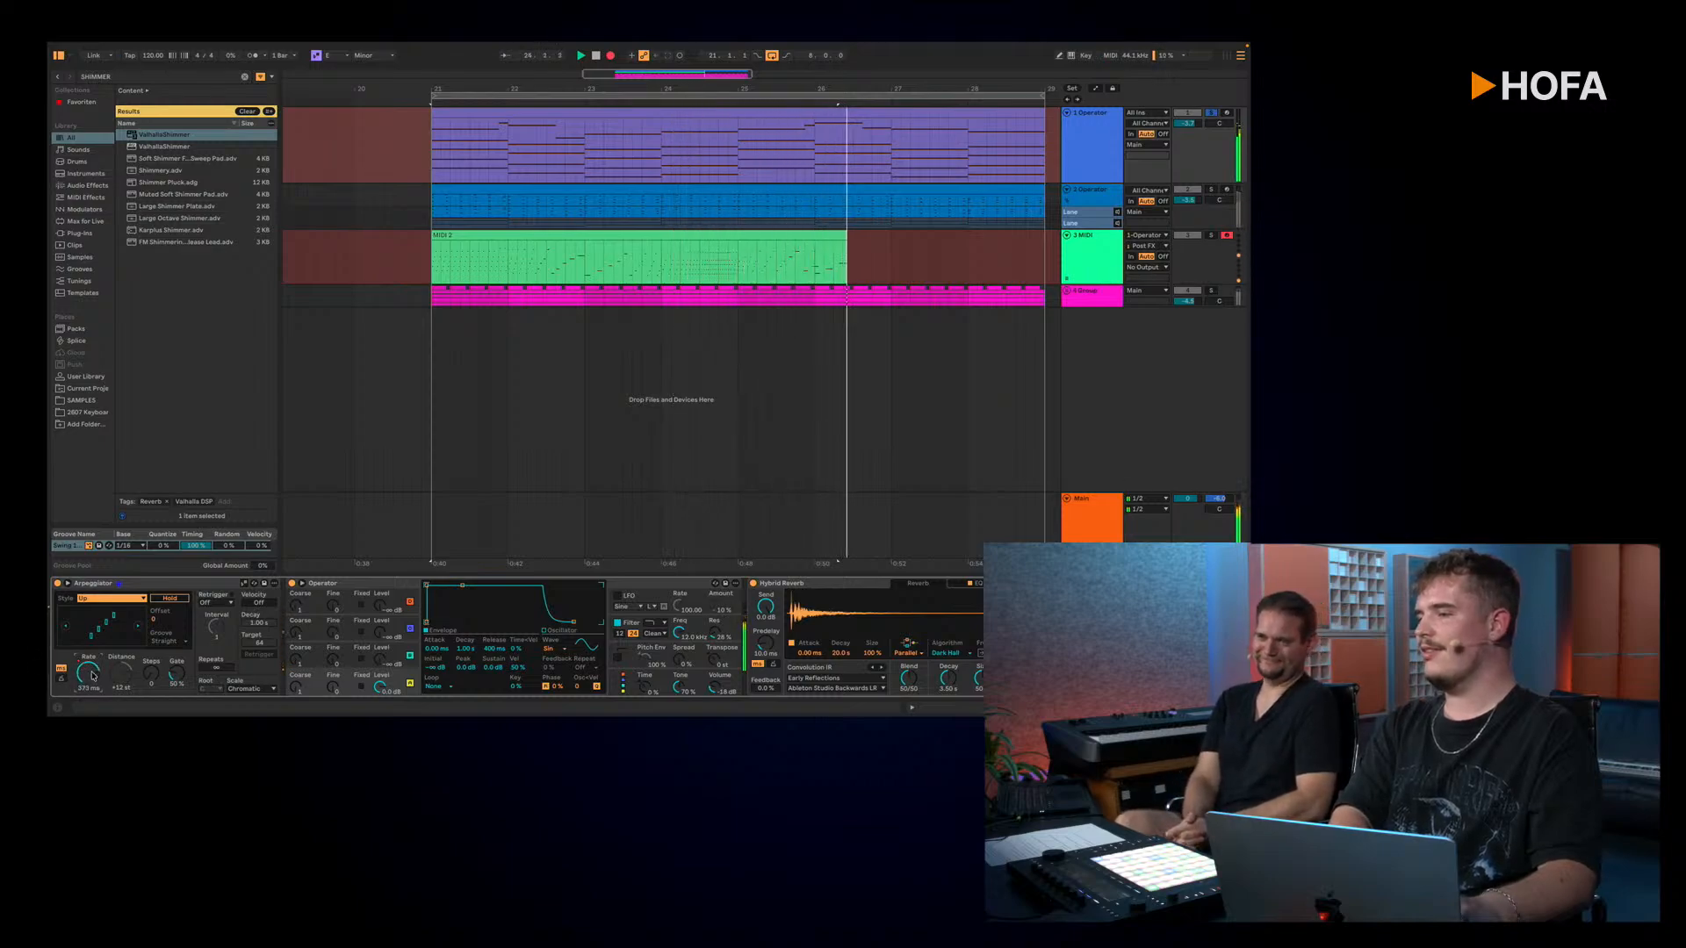
{"action": "key", "text": "space"}
Step: Open the newly recorded clip on the 3 MIDI track and examine the spacing of its notes
{"action": "double_click", "coordinate": [585, 232]}
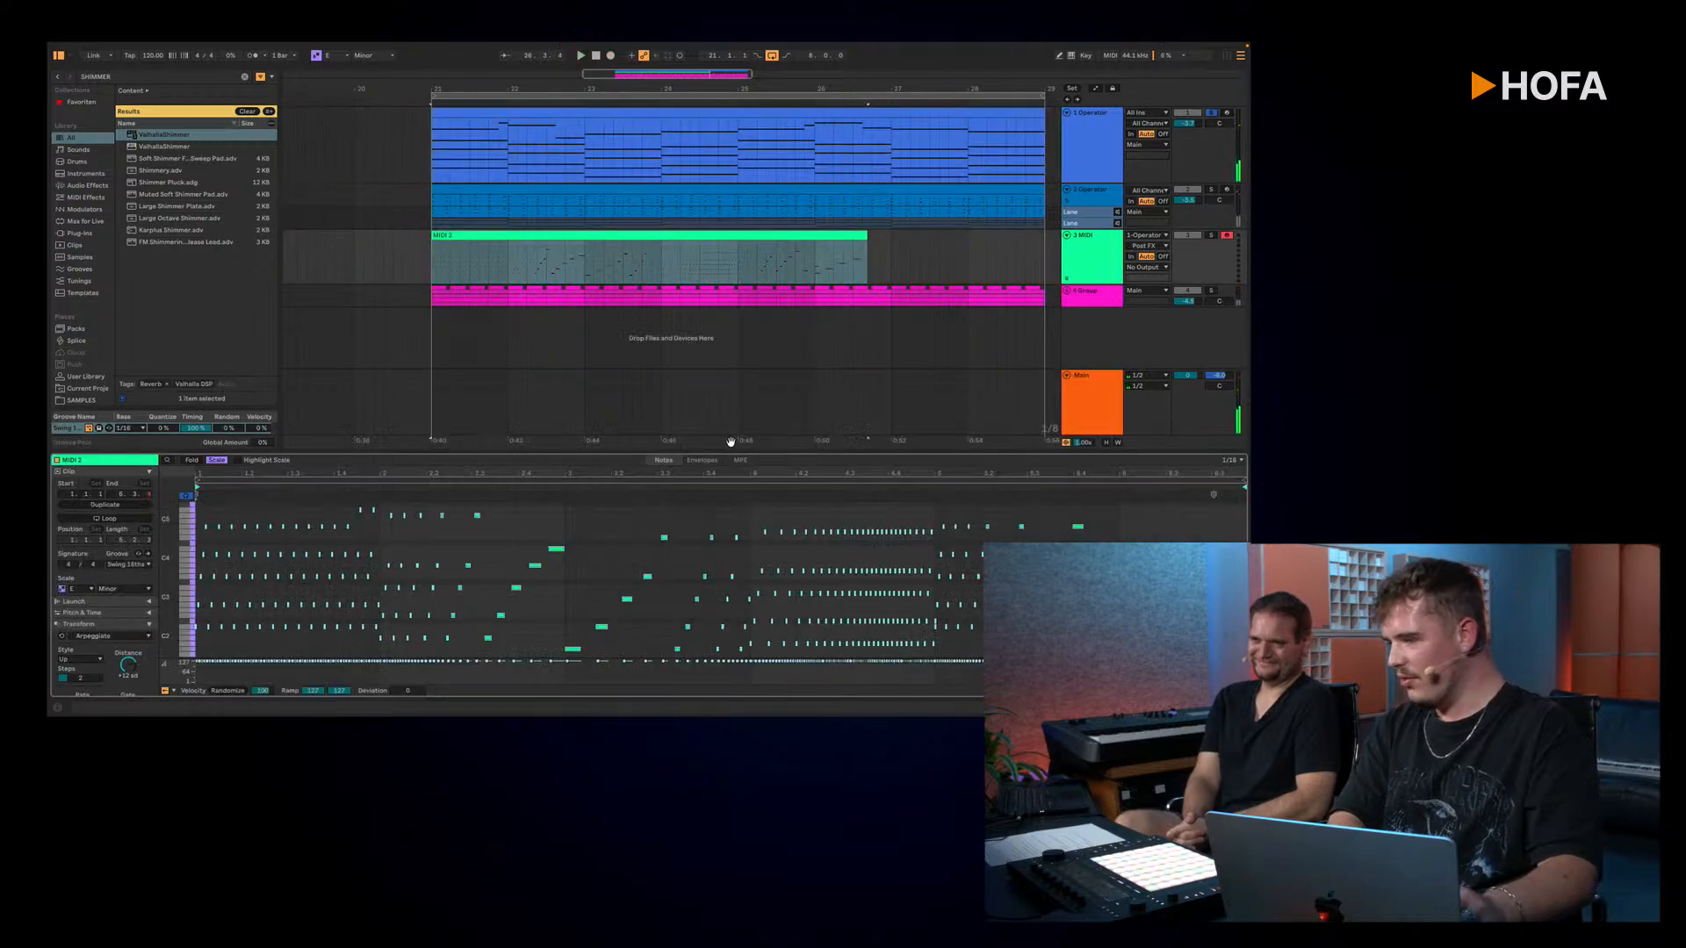
{"action": "scroll", "coordinate": [860, 564], "scroll_direction": "up", "scroll_amount": 5}
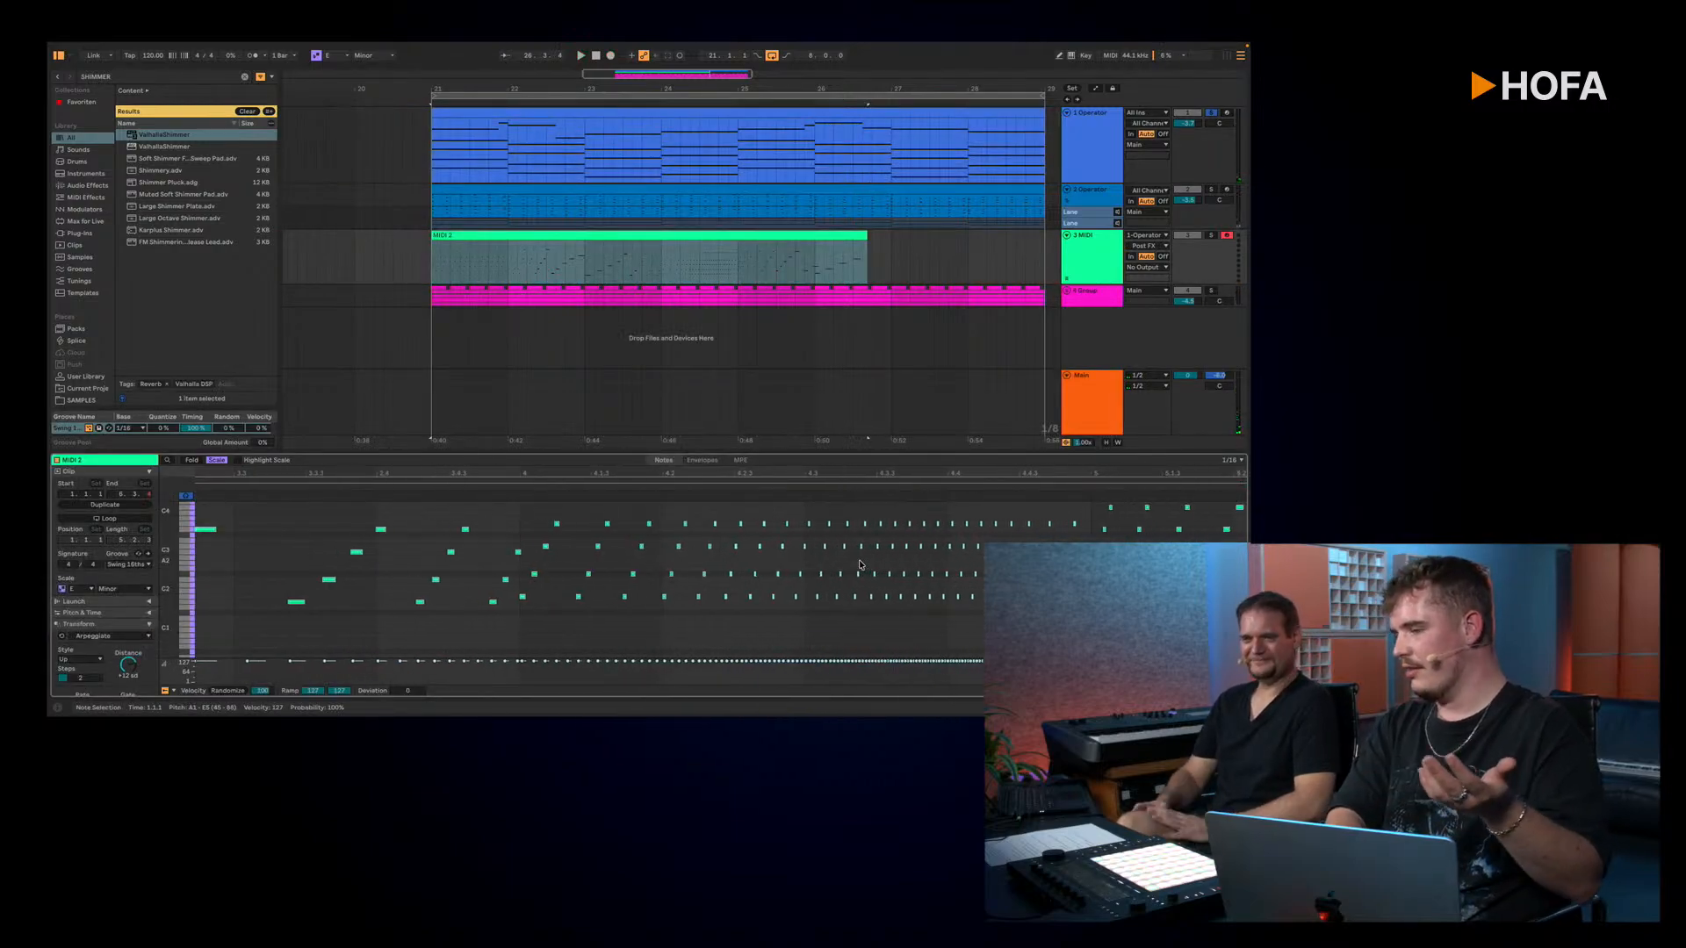
{"action": "scroll", "coordinate": [860, 564], "scroll_direction": "up", "scroll_amount": 3}
{"action": "left_click", "coordinate": [861, 536]}
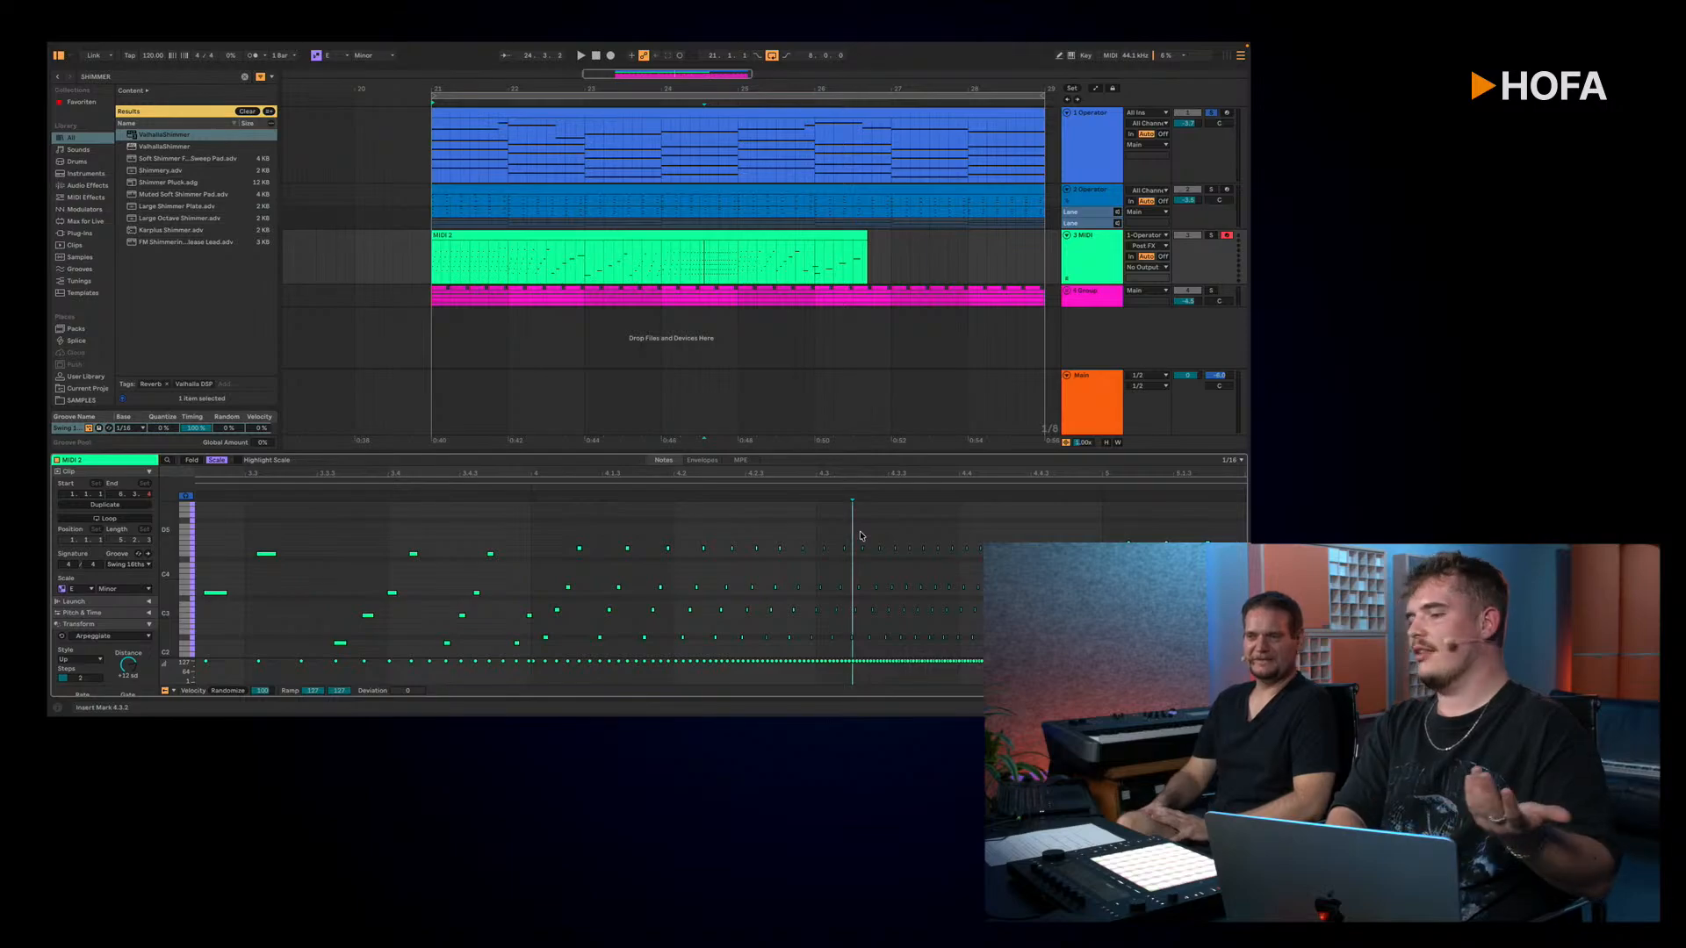
{"action": "scroll", "coordinate": [861, 537], "scroll_direction": "up", "scroll_amount": 2}
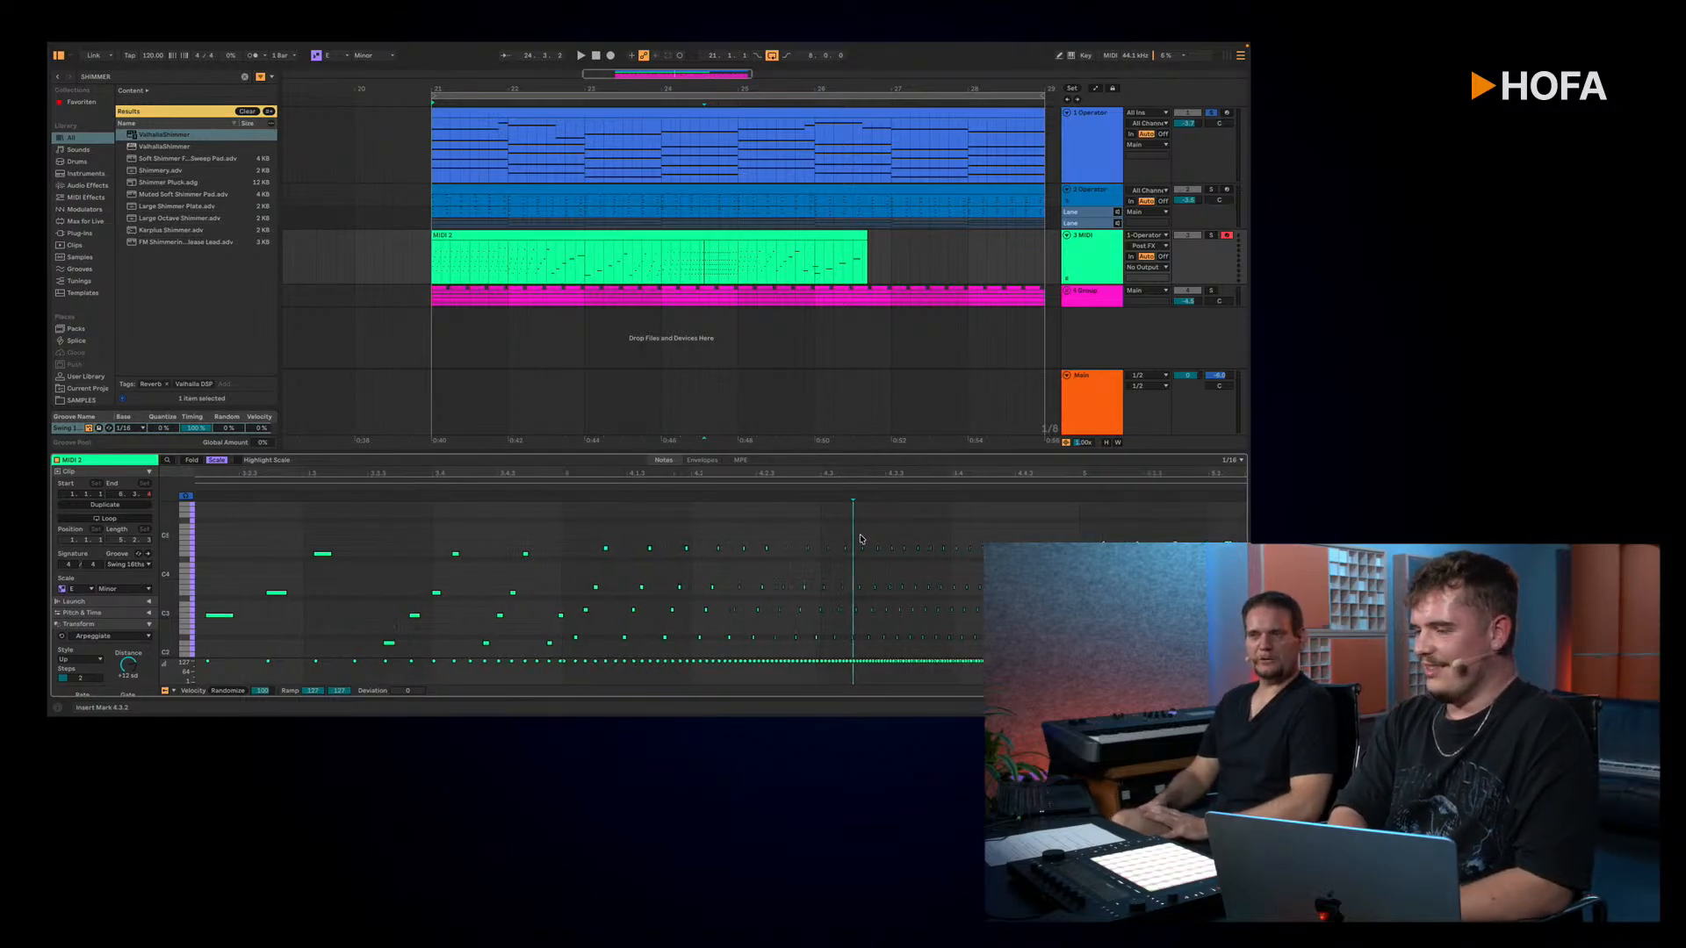
{"action": "scroll", "coordinate": [859, 541], "scroll_direction": "down", "scroll_amount": 3}
{"action": "scroll", "coordinate": [859, 542], "scroll_direction": "down", "scroll_amount": 2}
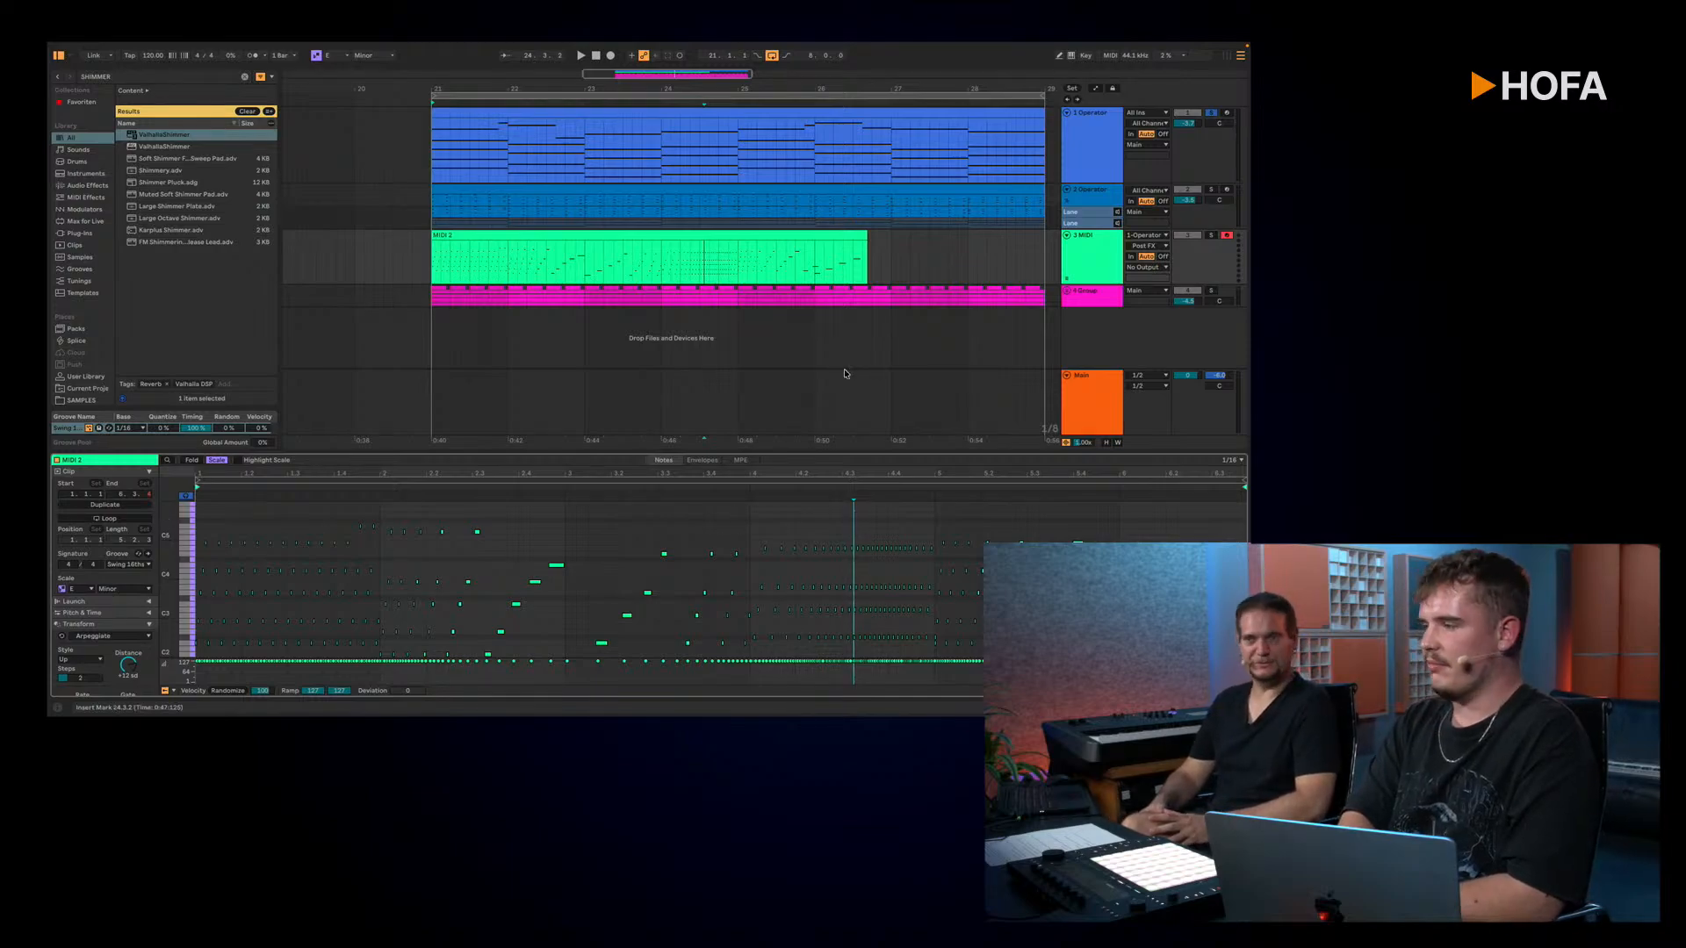
Step: Delete the 3 MIDI track together with its recorded clip
{"action": "left_click", "coordinate": [1092, 238]}
{"action": "left_click", "coordinate": [1092, 179]}
{"action": "left_click", "coordinate": [1093, 234]}
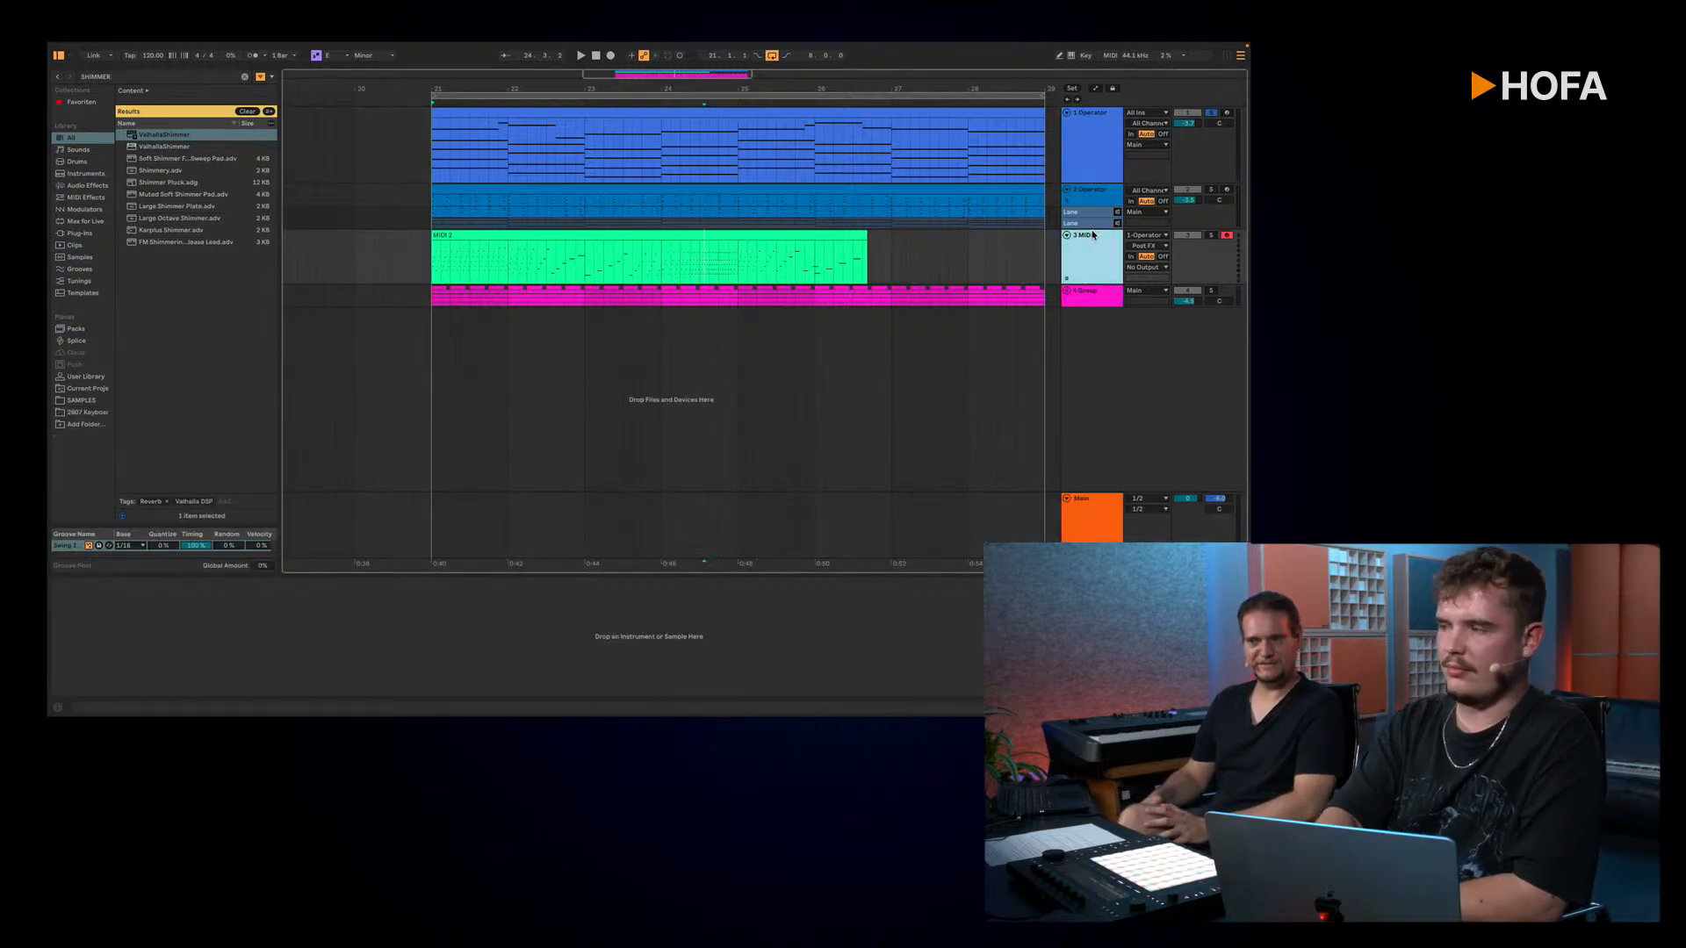
{"action": "key", "text": "Delete"}
Step: Delete the automation of the Arpeggiator's rate on the 1 Operator track and return the rate to a synced 1/16
{"action": "left_click", "coordinate": [1087, 166]}
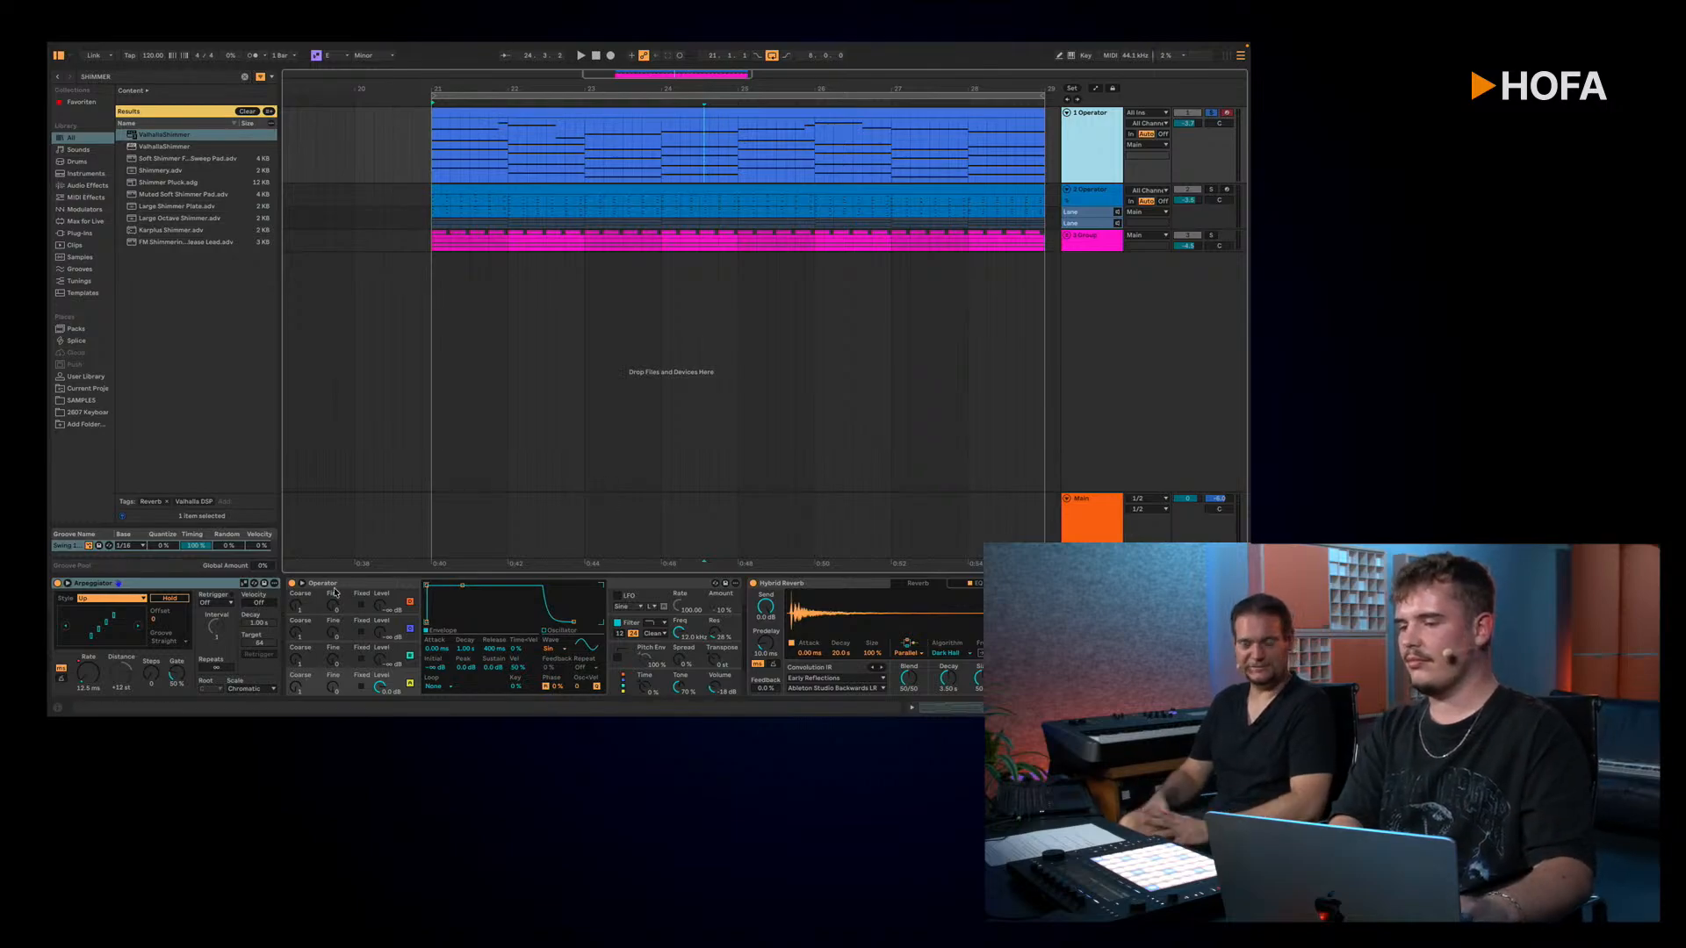
{"action": "left_click", "coordinate": [154, 681]}
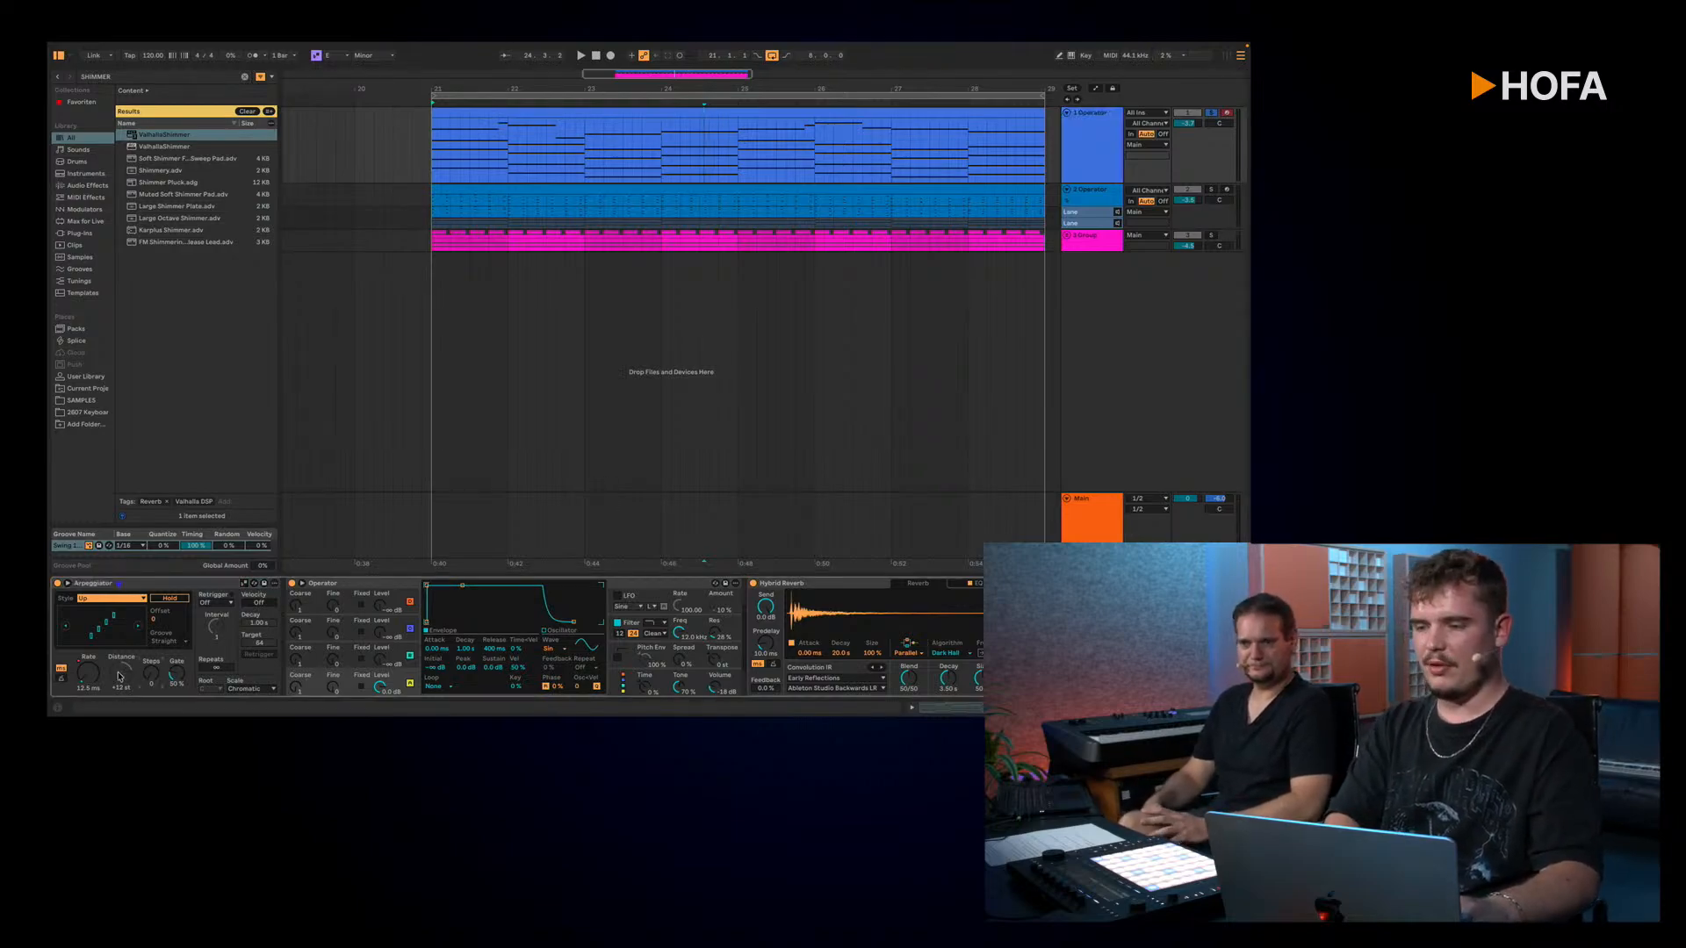
{"action": "right_click", "coordinate": [93, 679]}
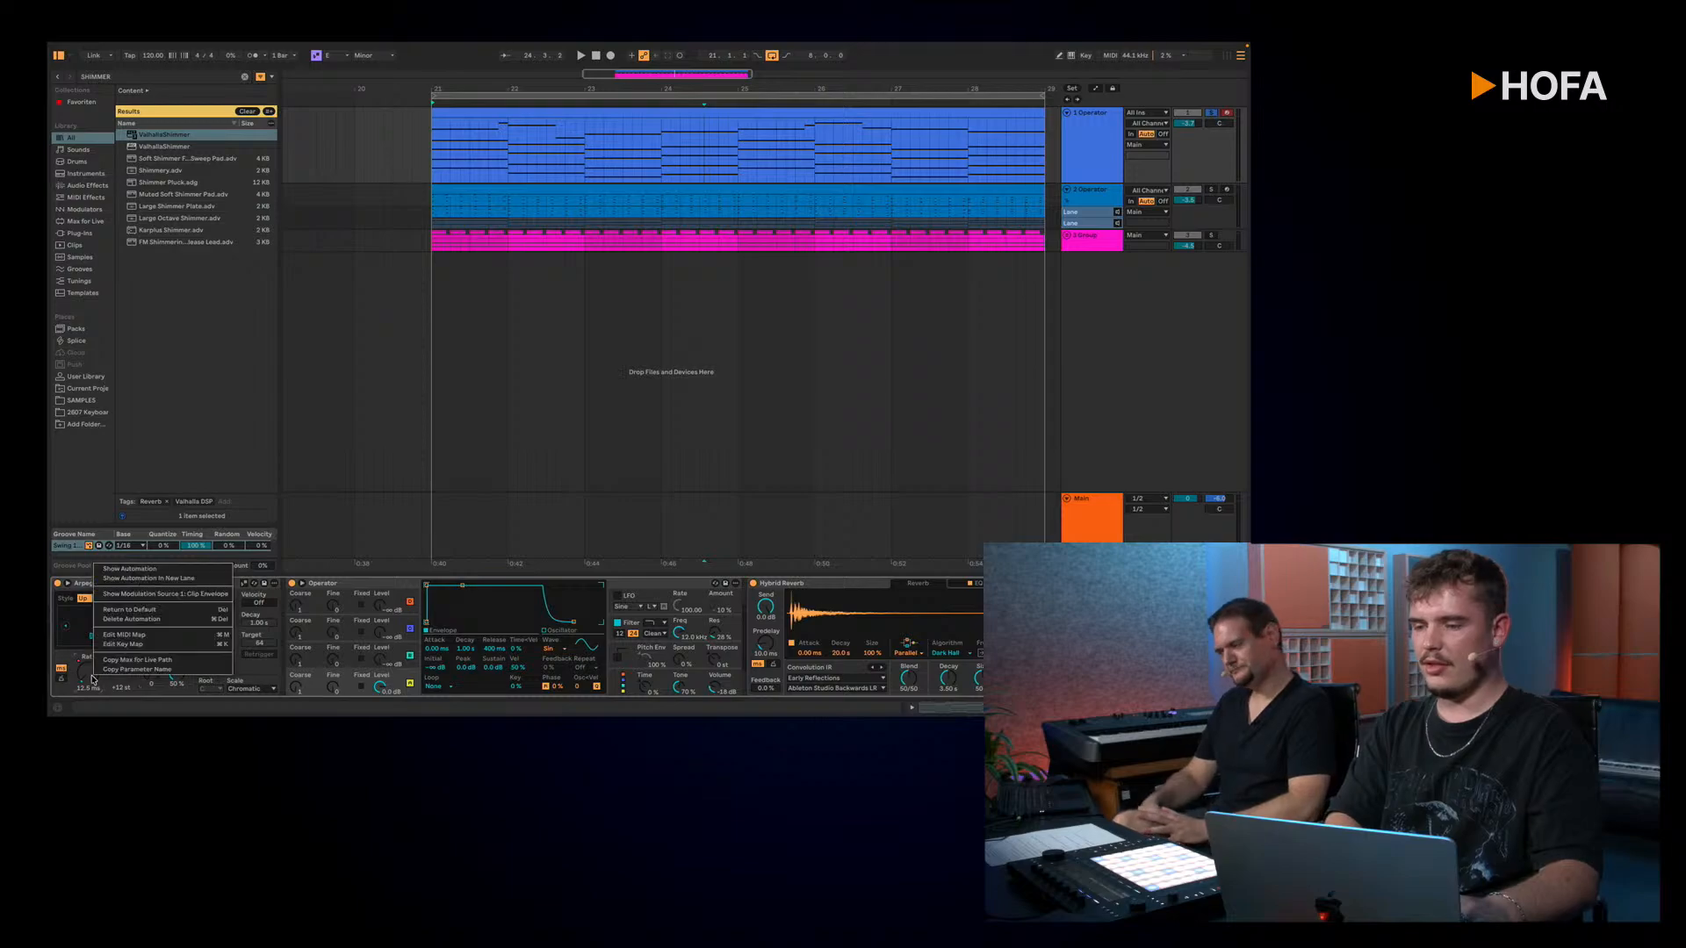
{"action": "left_click", "coordinate": [176, 620]}
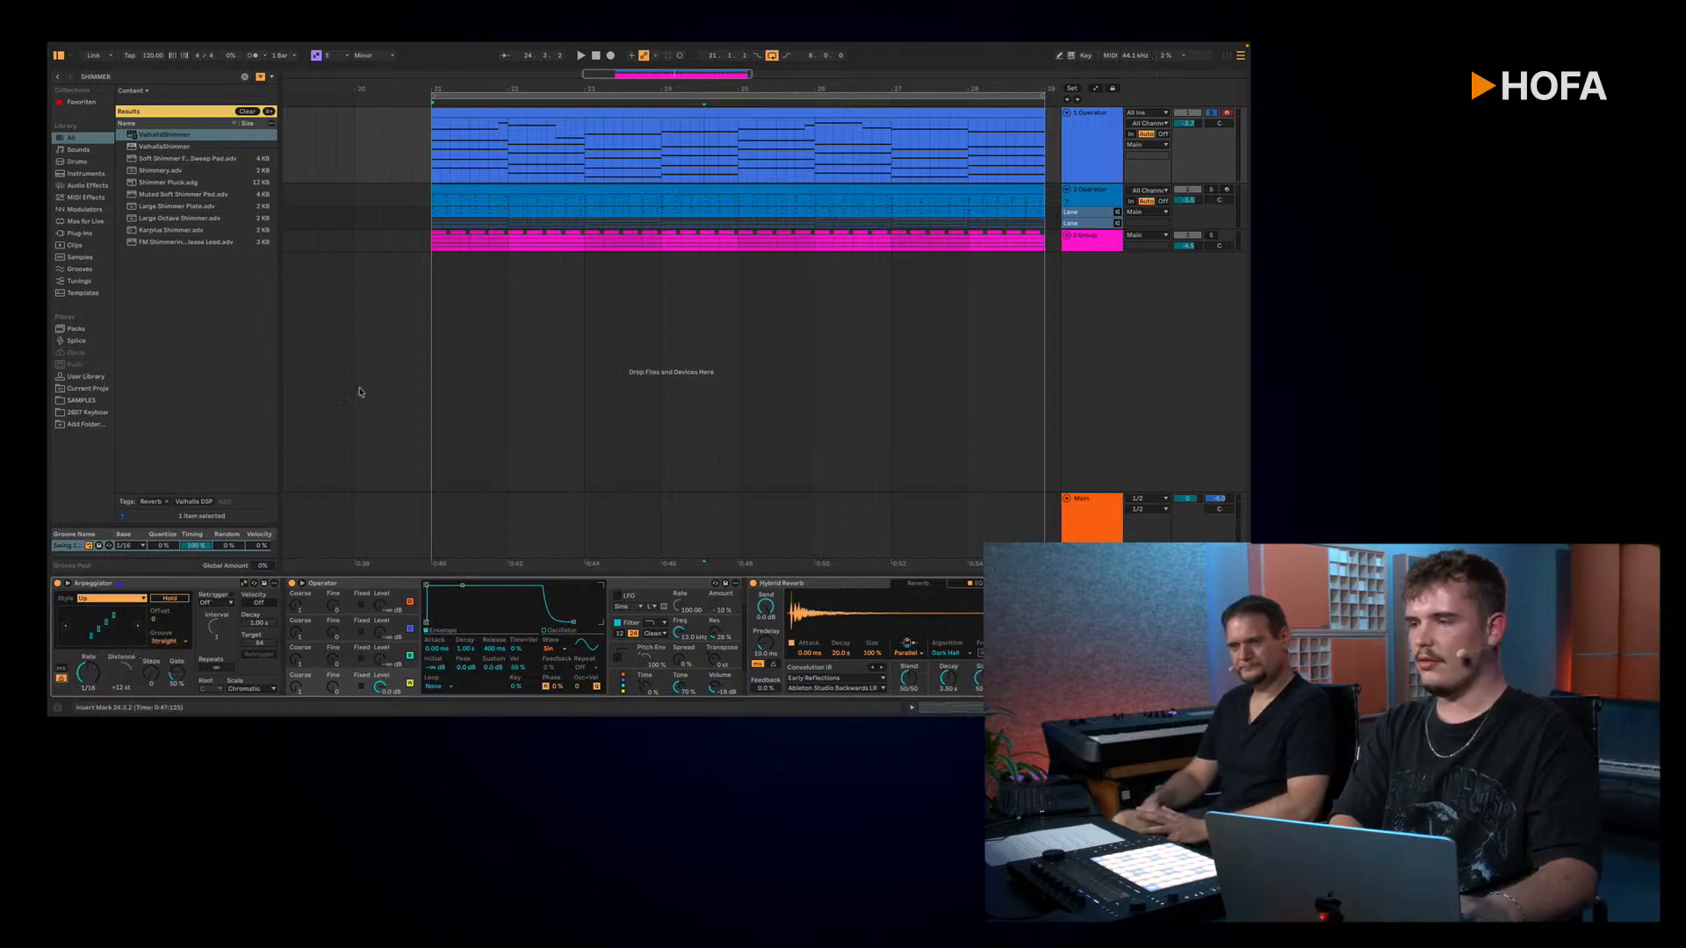
Step: Set the Arpeggiator's distance to -12 st and shorten its gate to a few percent while playing the loop
{"action": "key", "text": "space"}
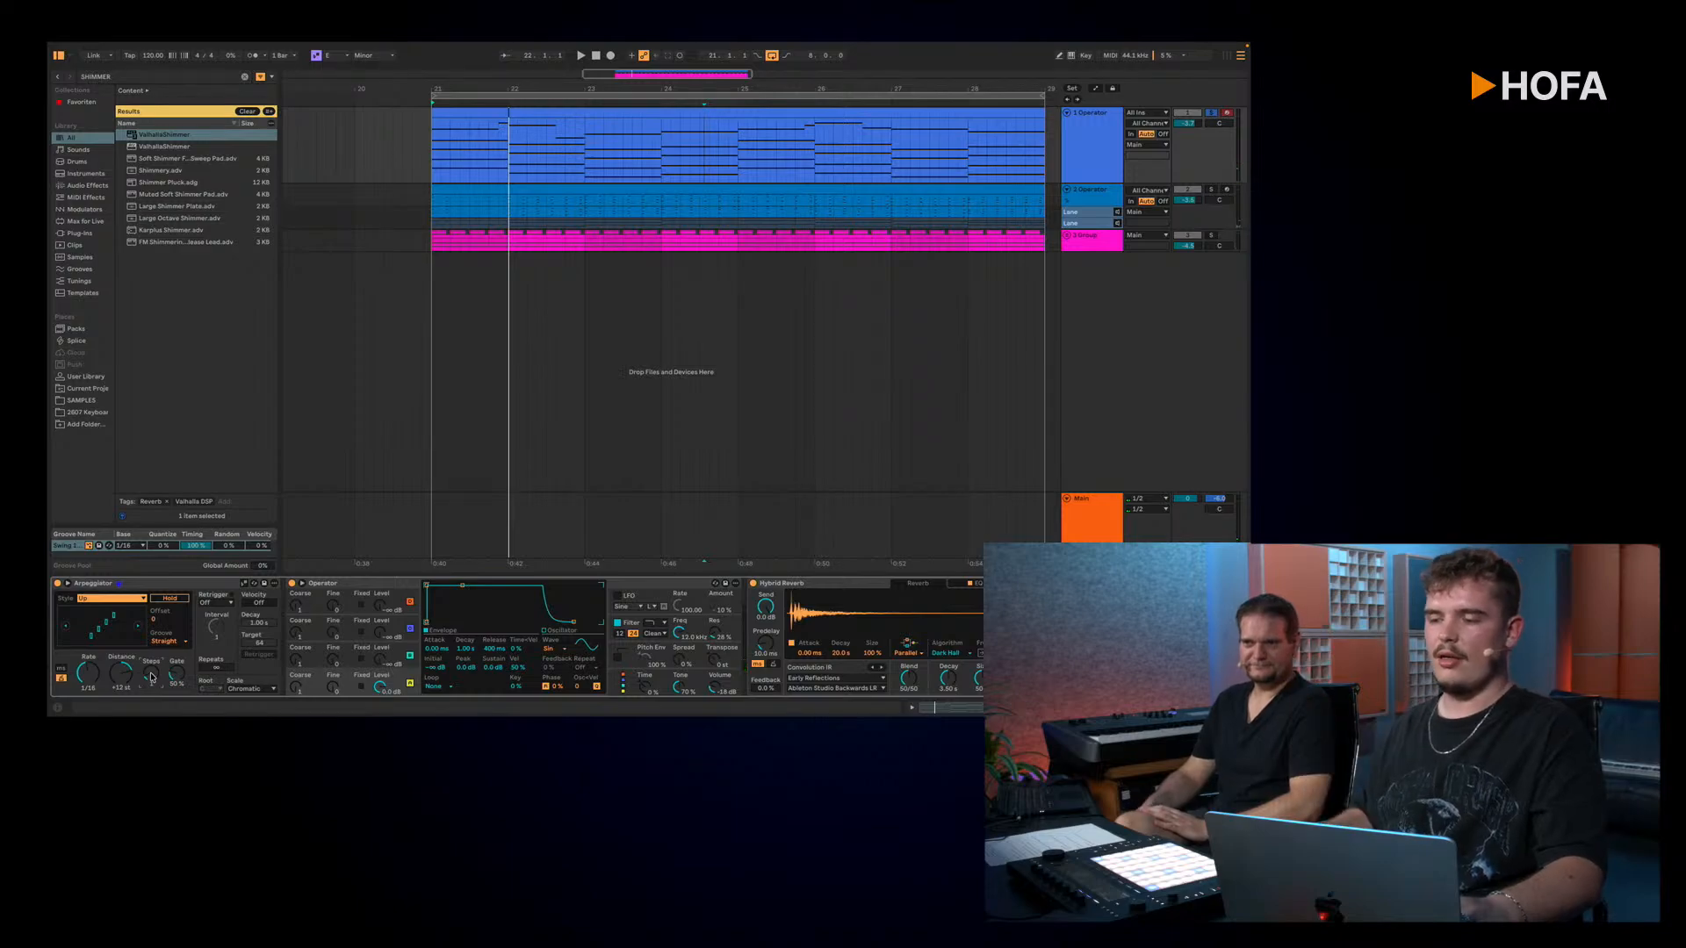
{"action": "key", "text": "space"}
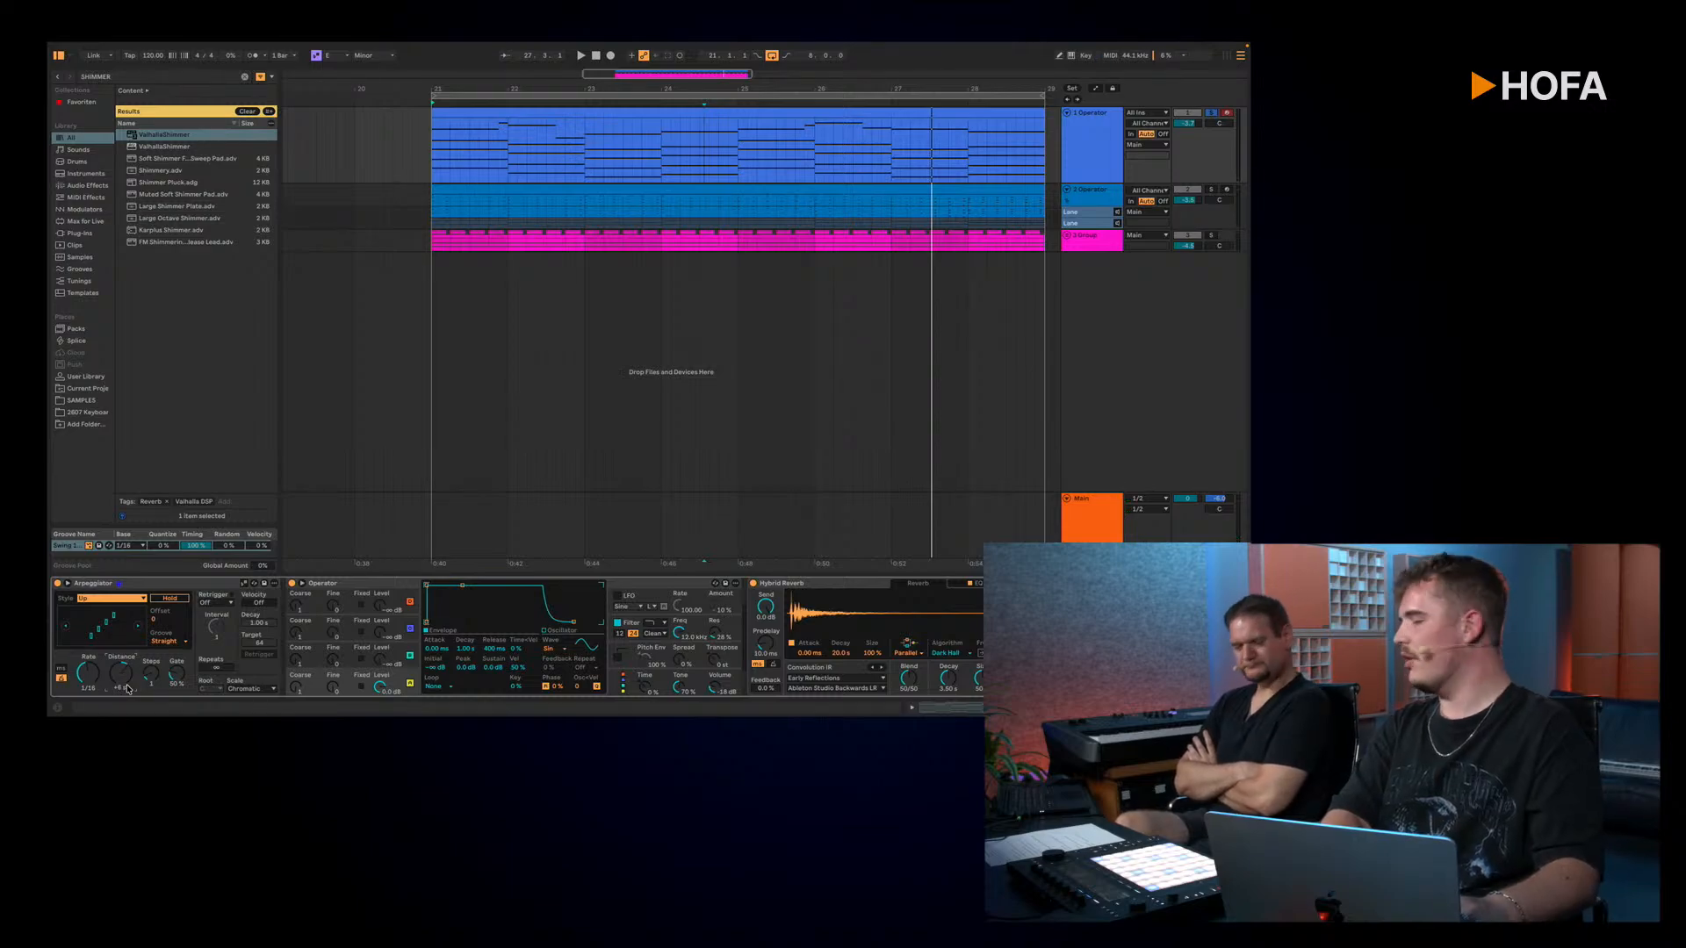
{"action": "key", "text": "space"}
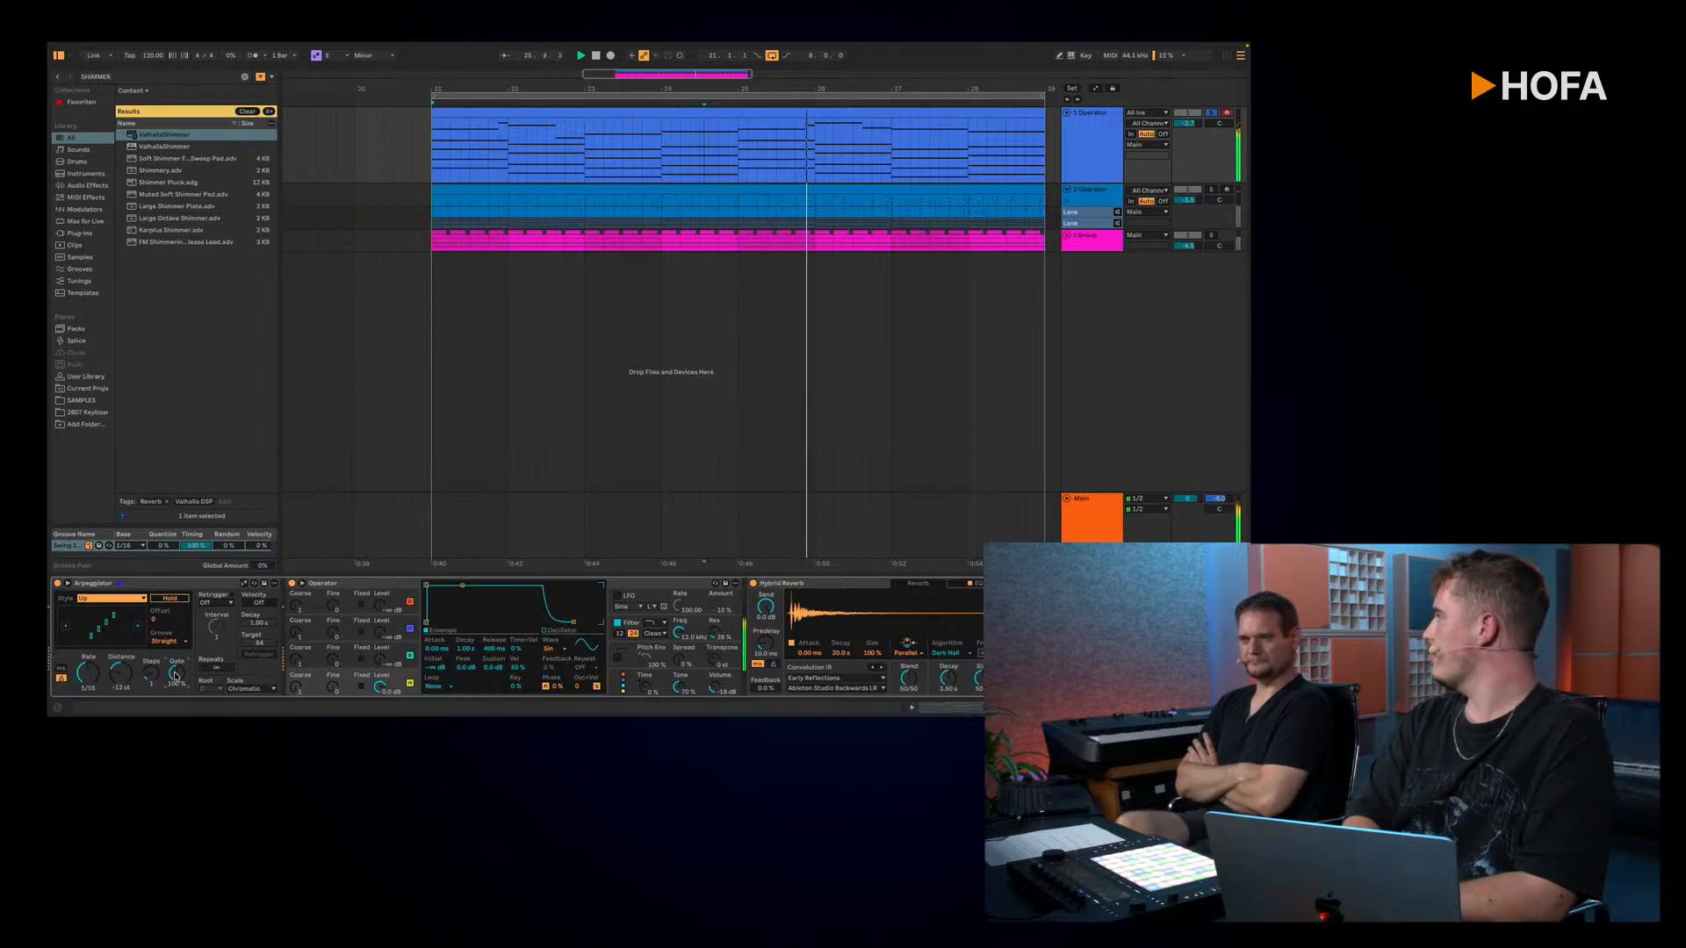
{"action": "left_click_drag", "start_coordinate": [176, 675], "coordinate": [176, 724]}
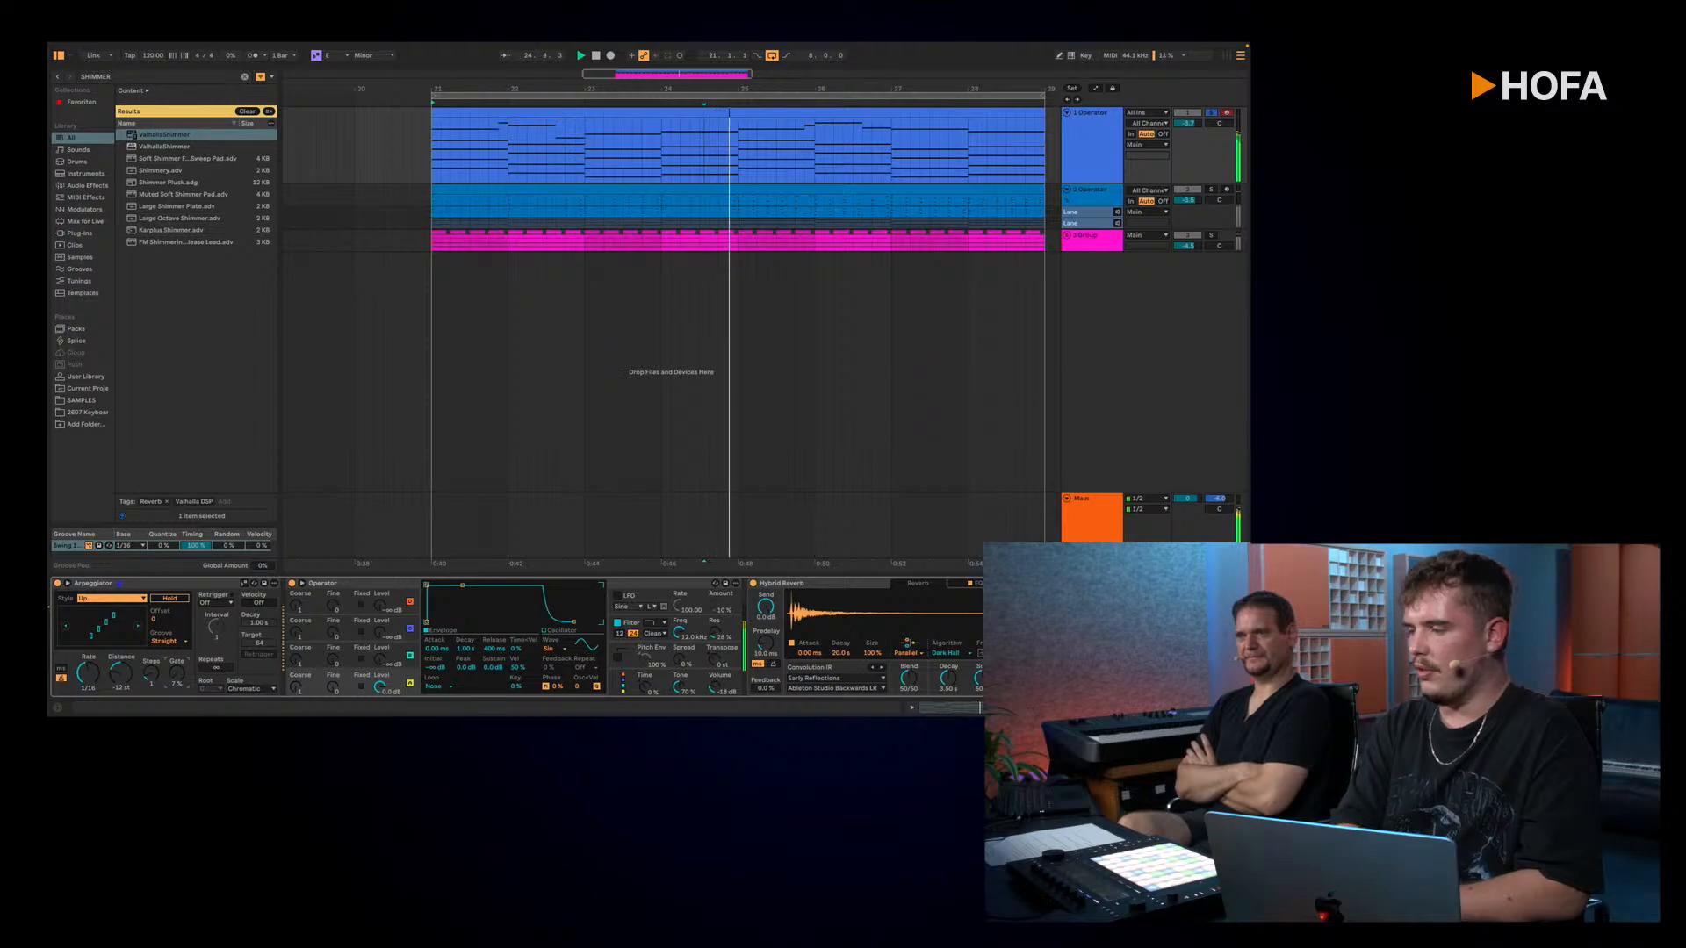
Step: Compare the short-gated arpeggio with and without the Hybrid Reverb by bypassing and re-enabling it during playback
{"action": "left_click", "coordinate": [753, 583]}
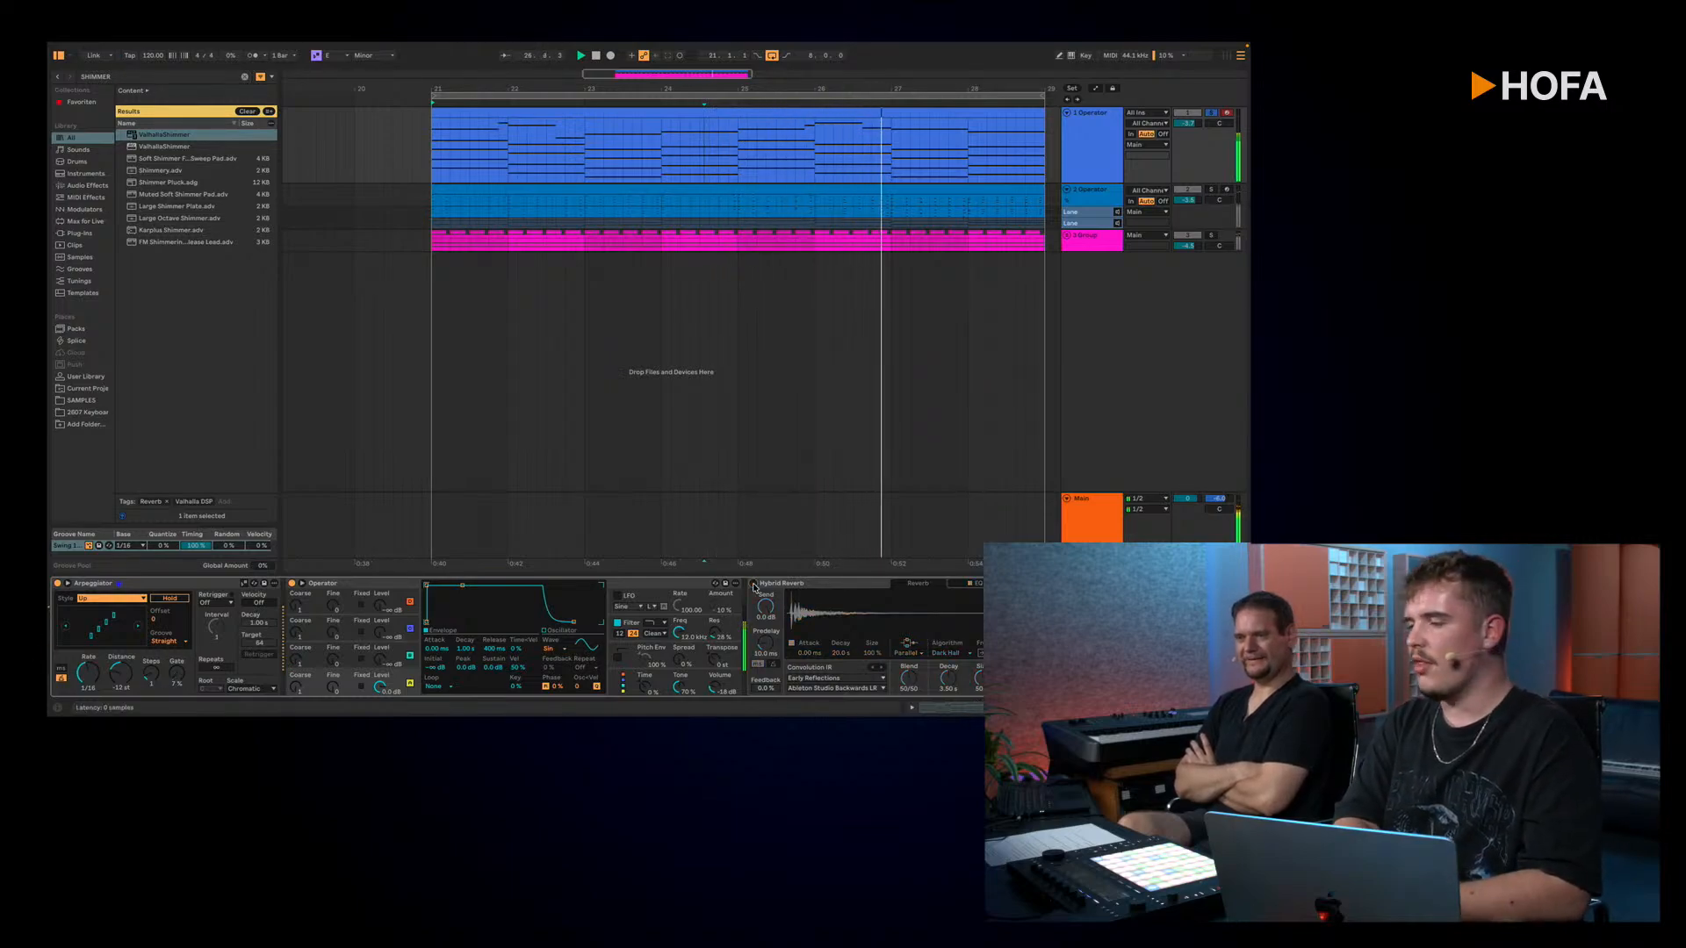
{"action": "left_click", "coordinate": [753, 584]}
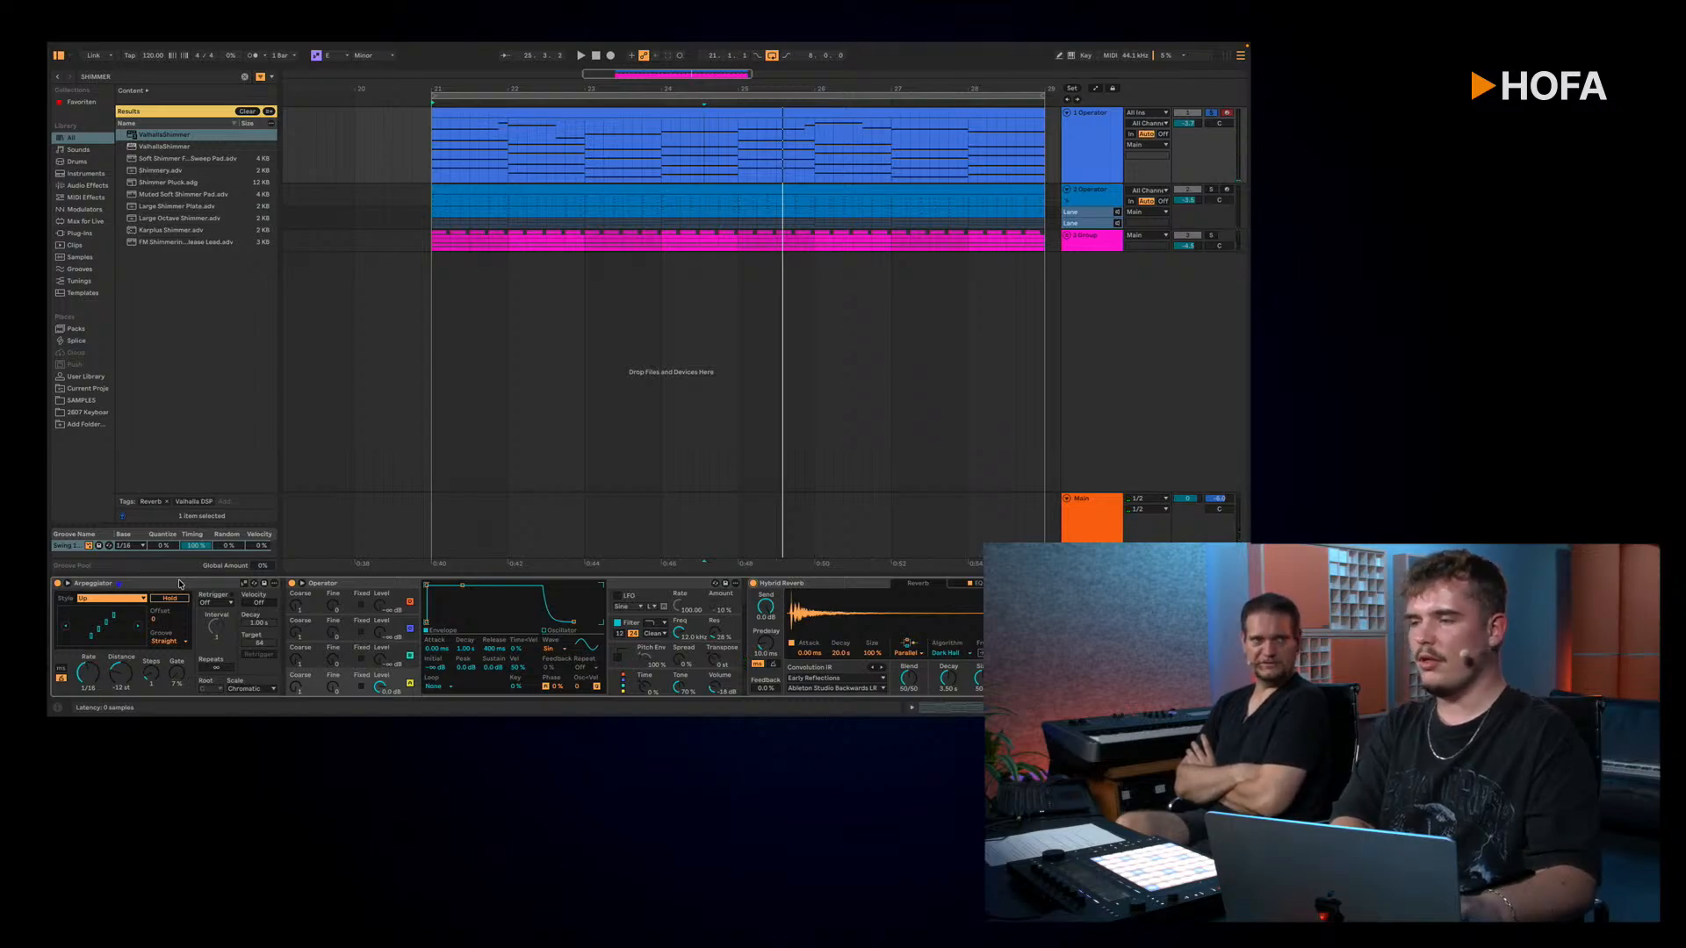
{"action": "key", "text": "space"}
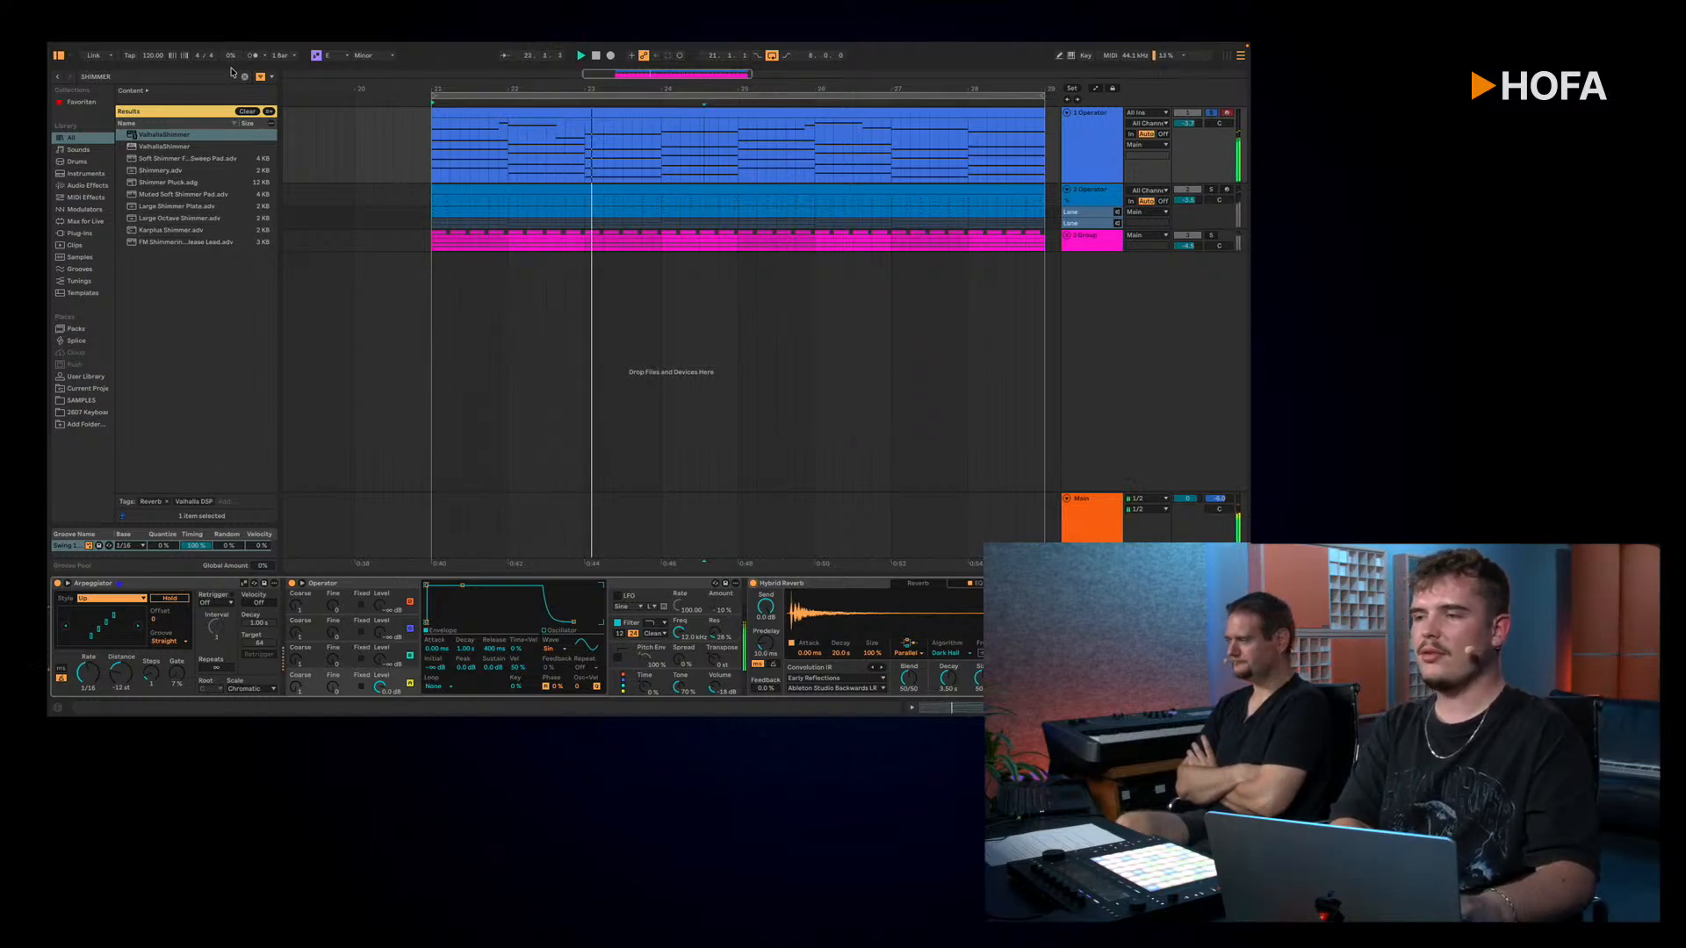
Step: Clear the browser's search text and list the available MIDI effects
{"action": "key", "text": "super+f"}
{"action": "key", "text": "BackSpace"}
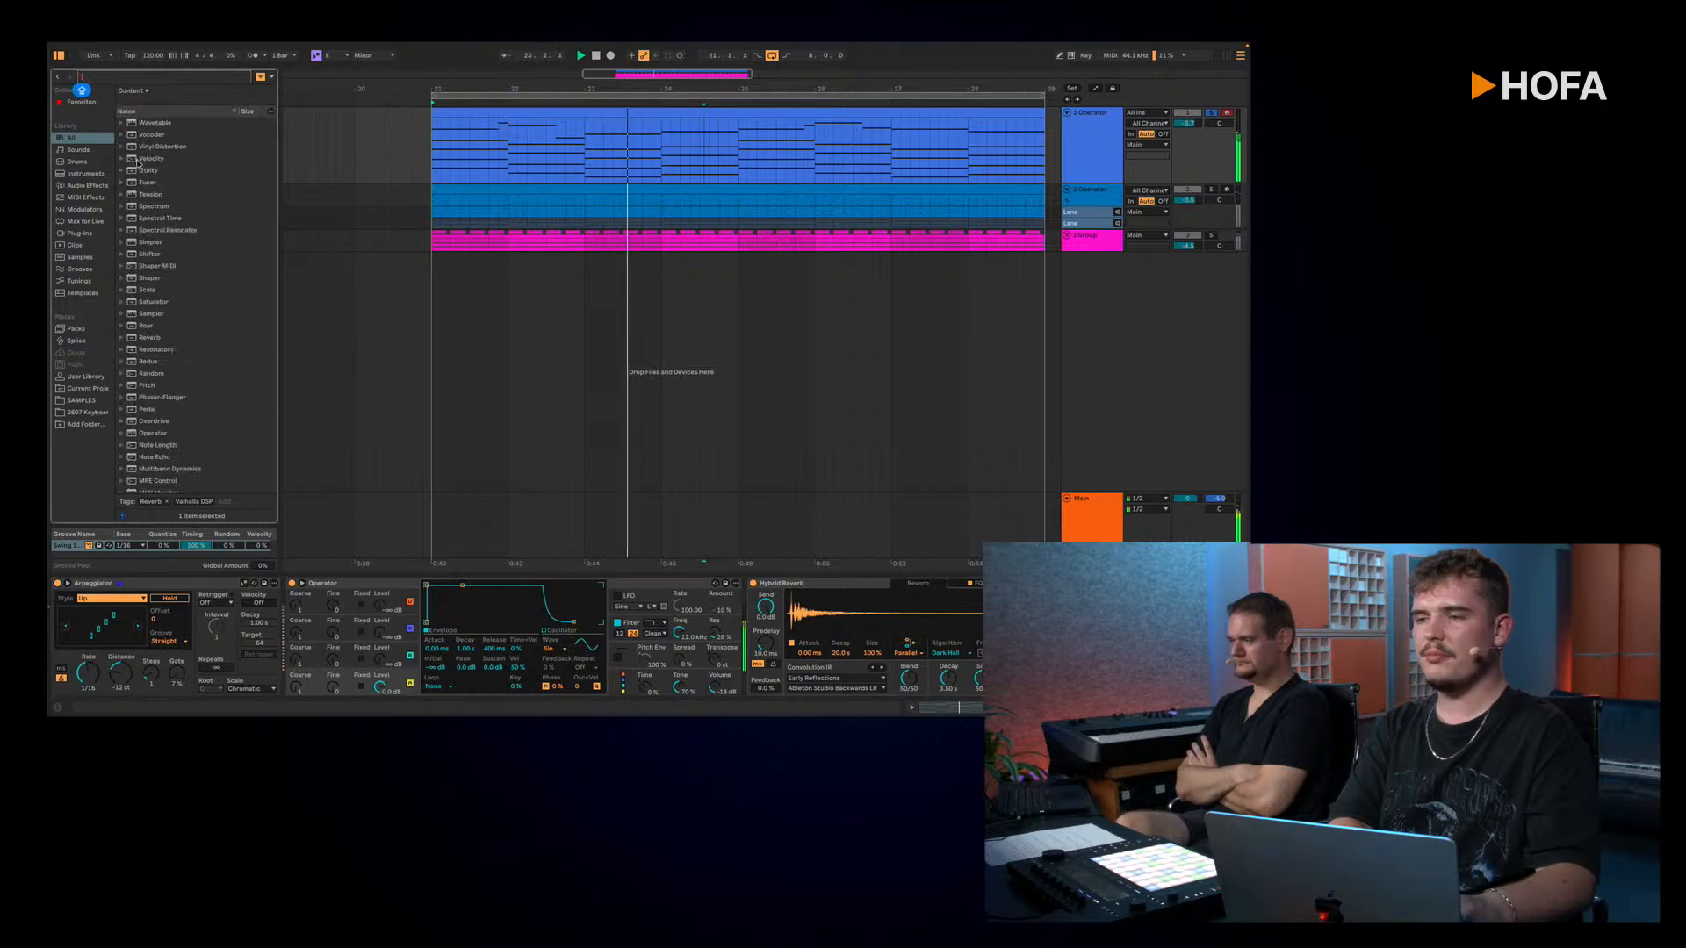
{"action": "left_click", "coordinate": [86, 198]}
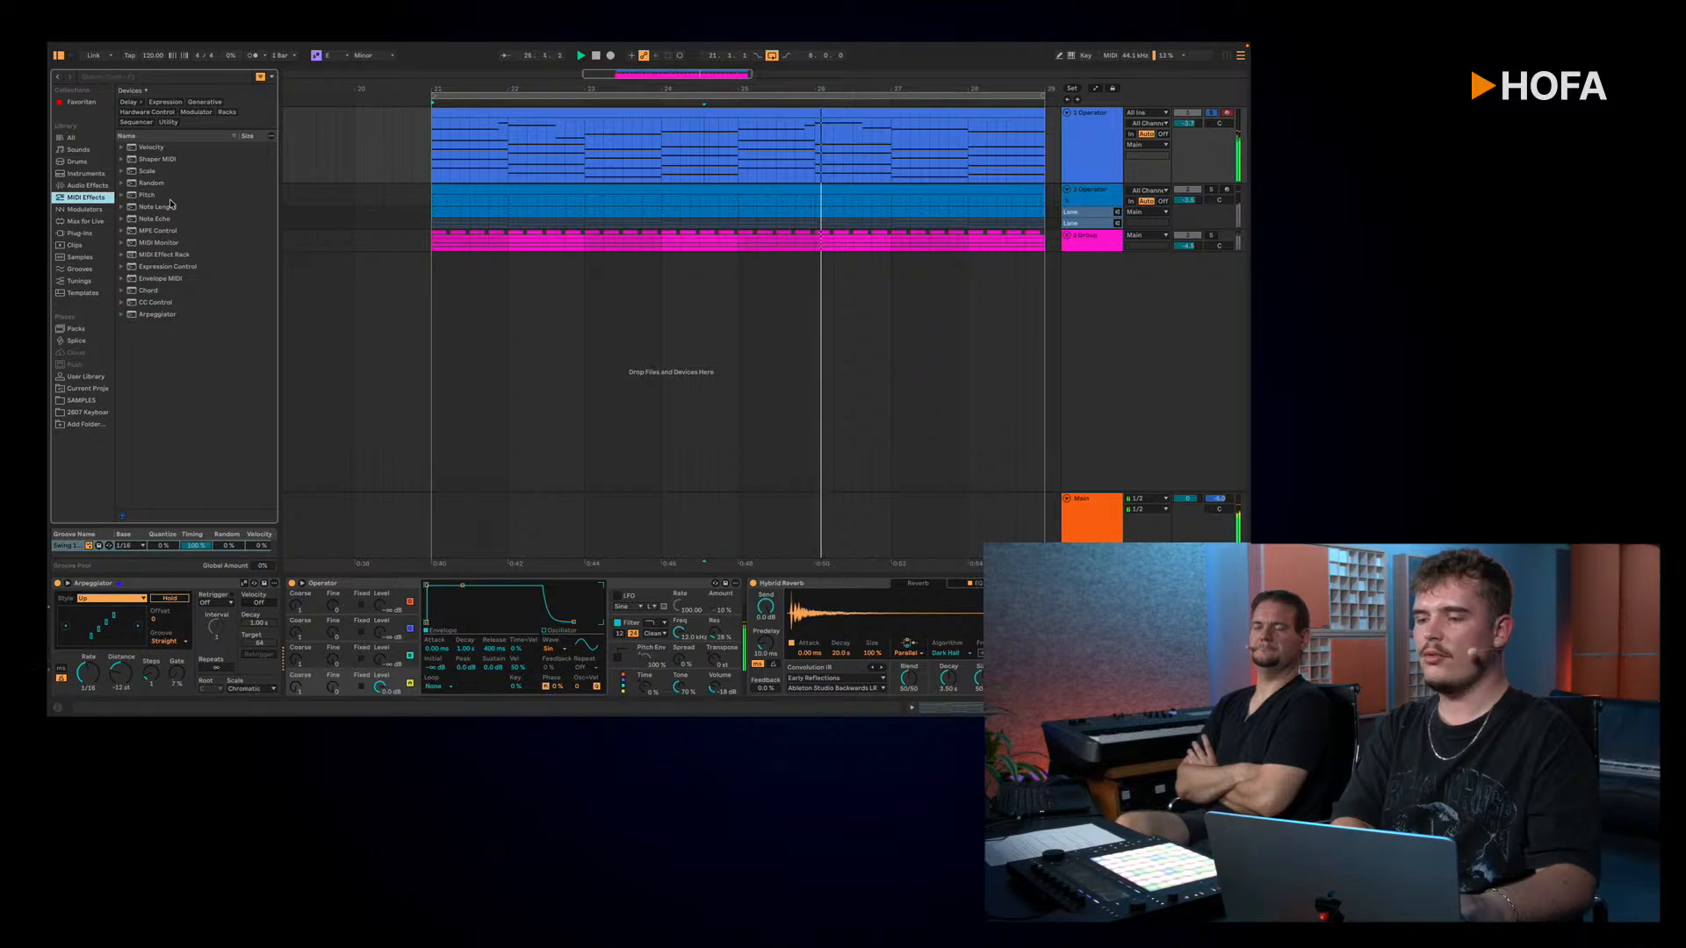
Step: Reset the Arpeggiator's gate to 50 %, choose the Chord Trigger style and slow the rate to 1/4 while listening
{"action": "double_click", "coordinate": [176, 673]}
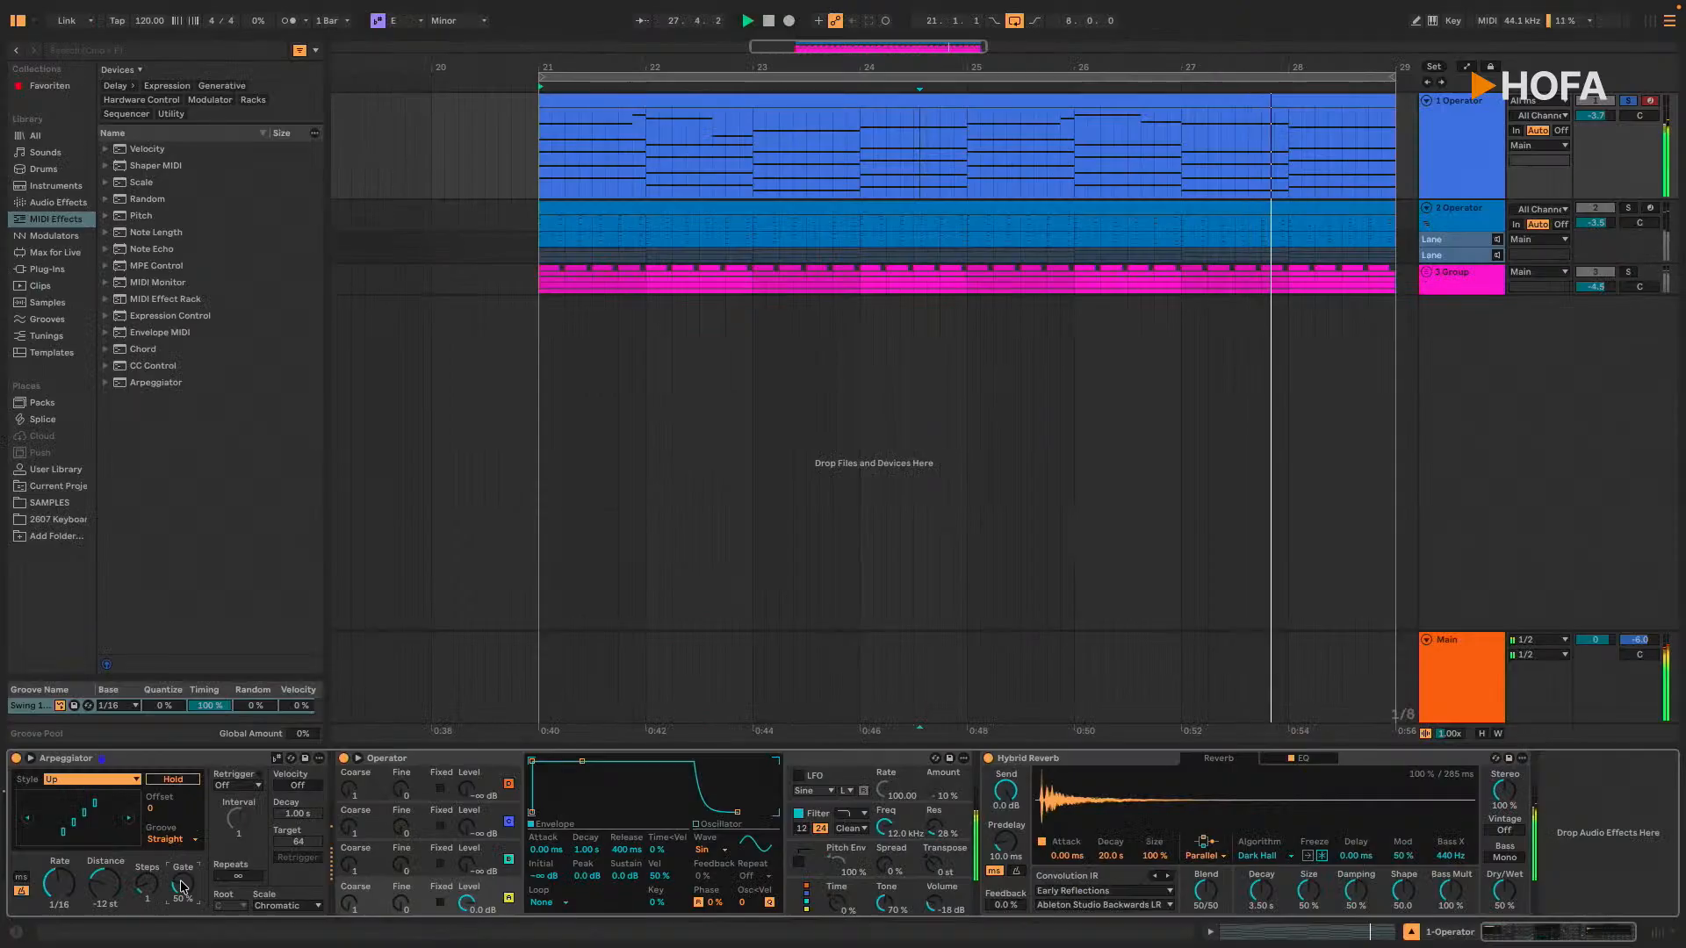
{"action": "left_click", "coordinate": [92, 780]}
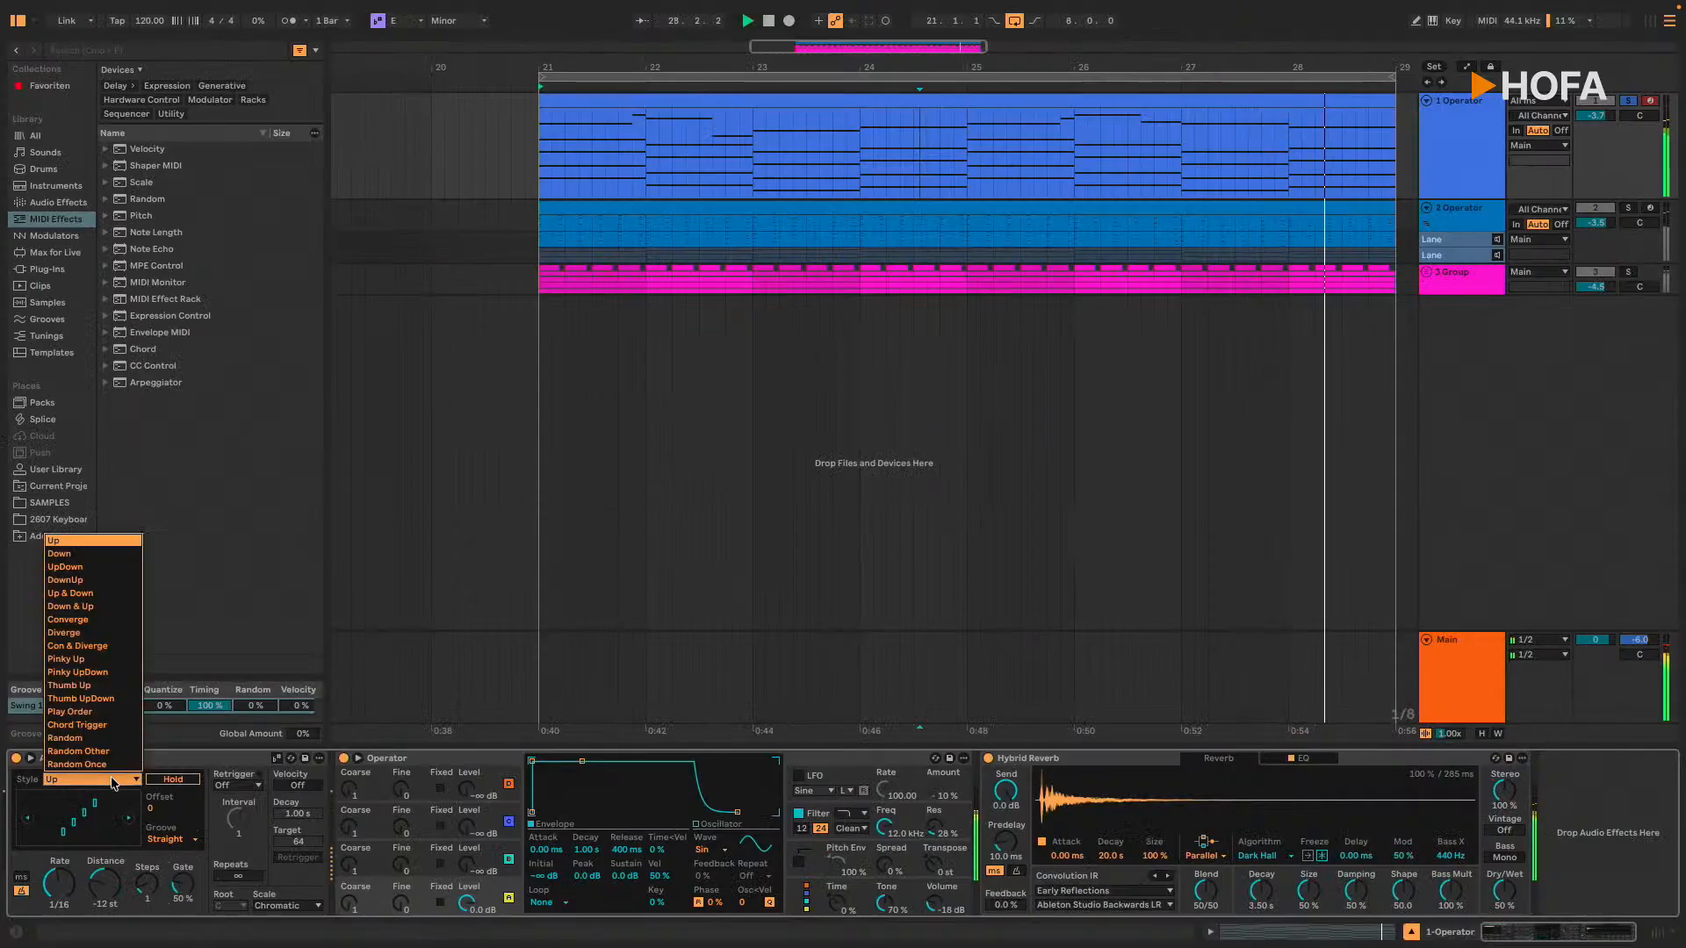
{"action": "left_click", "coordinate": [104, 725]}
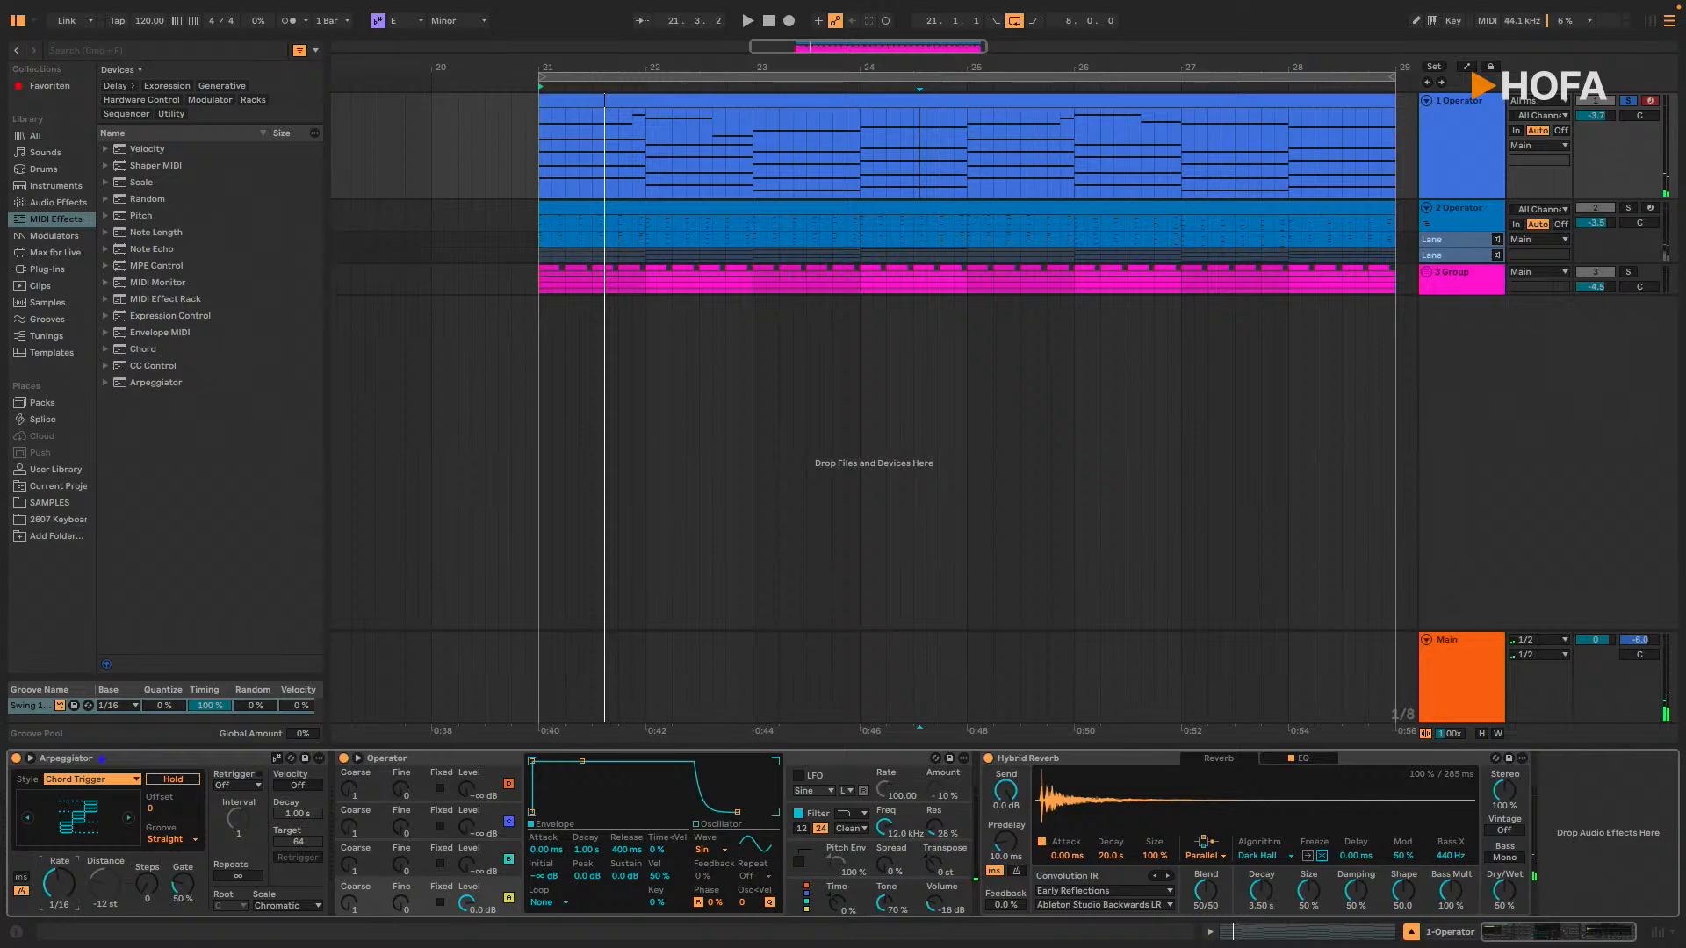
{"action": "key", "text": "space"}
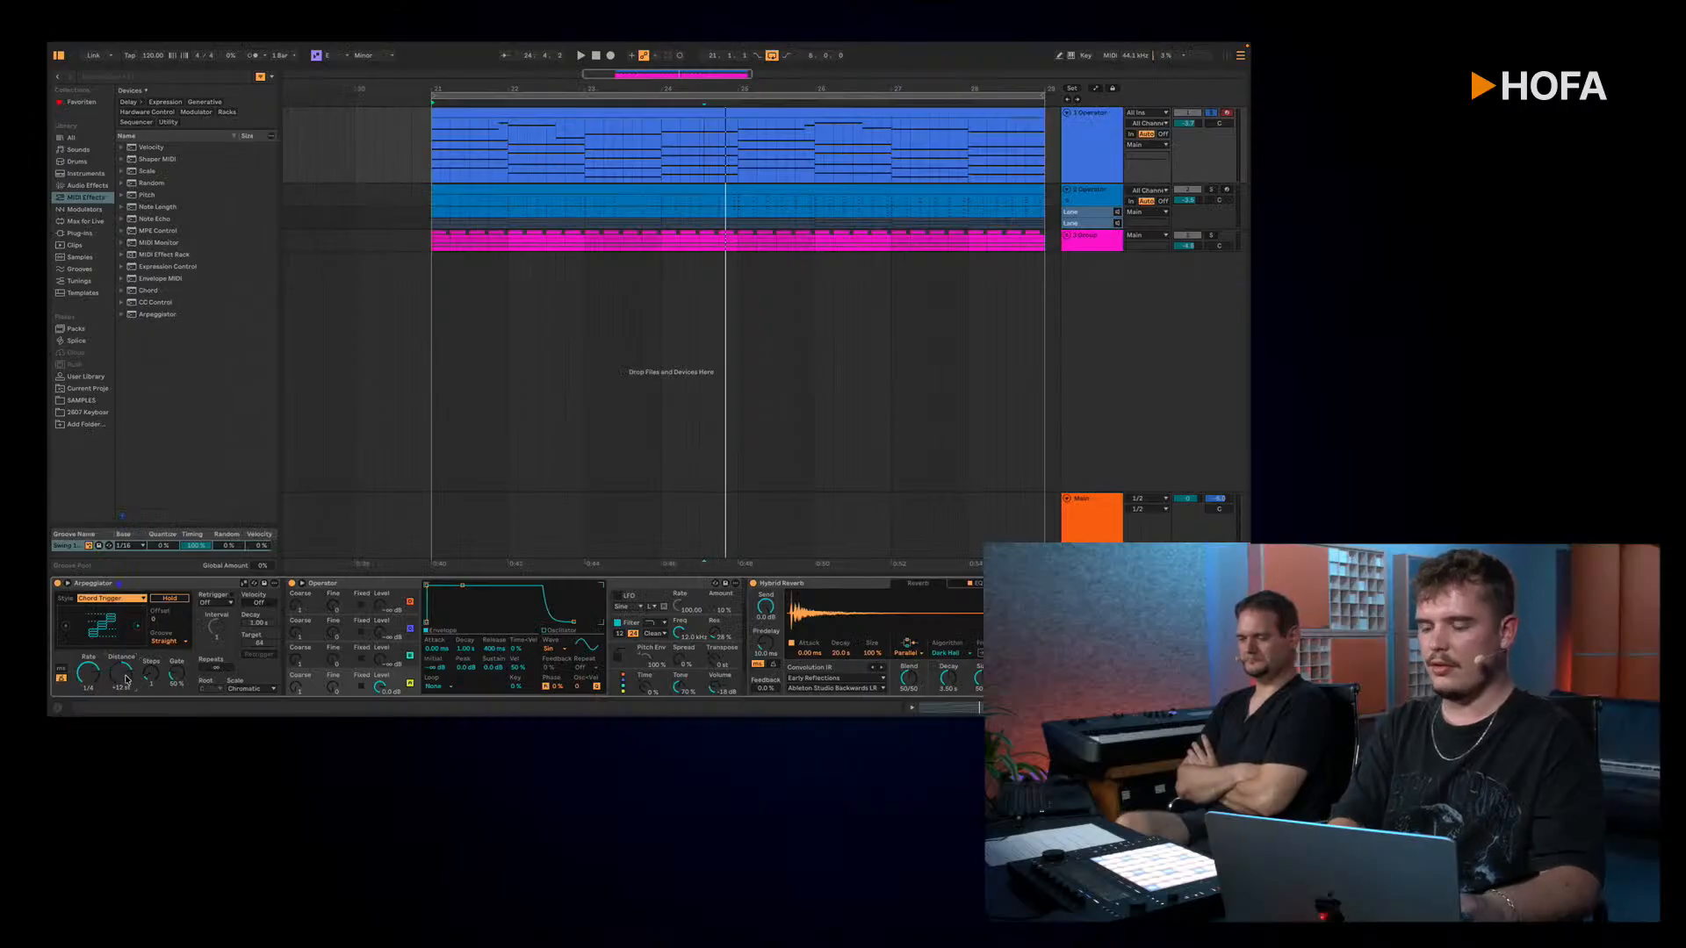
{"action": "key", "text": "space"}
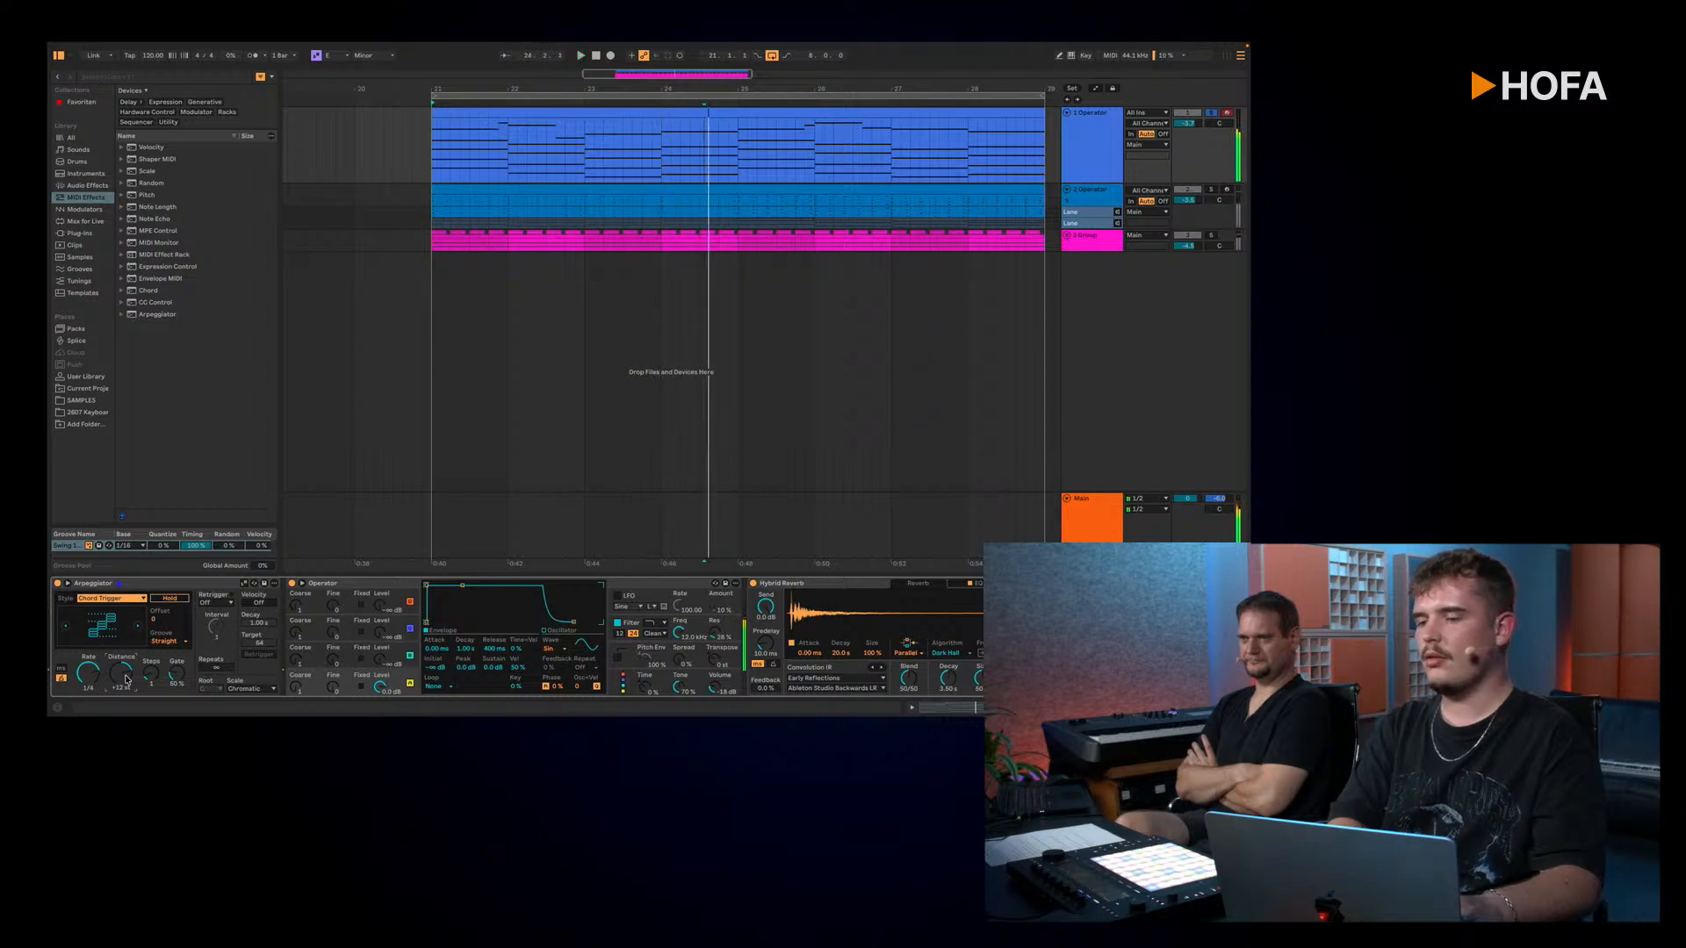
Step: Add a Note Length effect after the Arpeggiator and shorten its note length during playback
{"action": "double_click", "coordinate": [158, 208]}
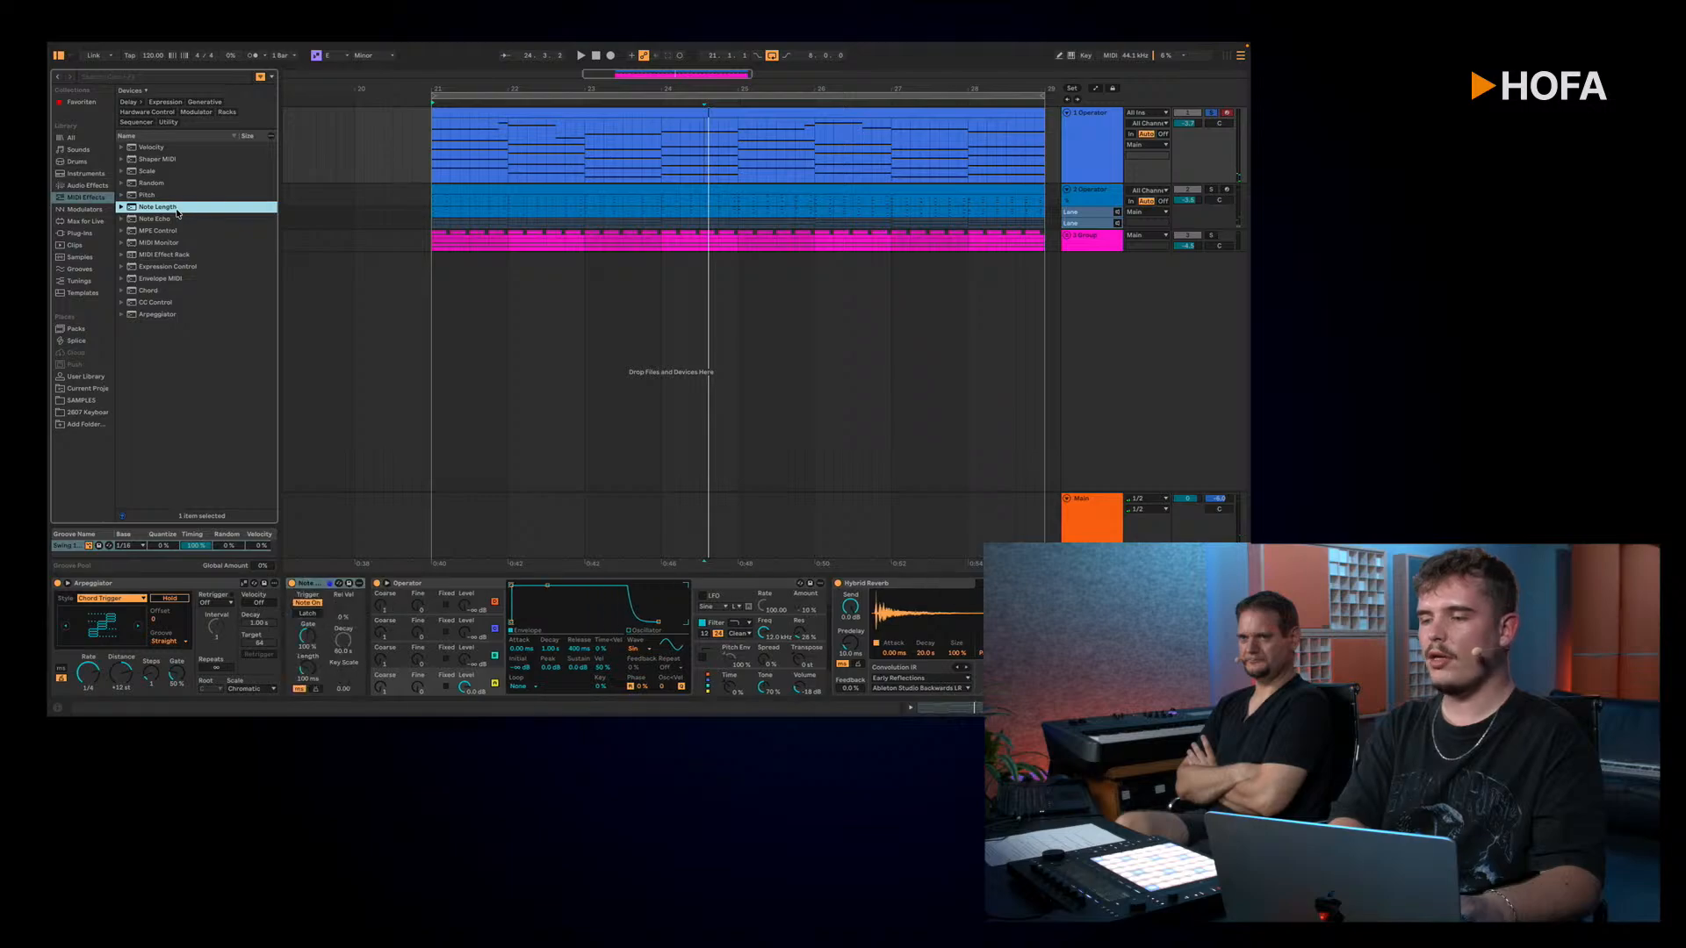
{"action": "key", "text": "space"}
{"action": "mouse_move", "coordinate": [307, 669]}
{"action": "left_mouse_down"}
{"action": "mouse_move", "coordinate": [306, 694]}
{"action": "mouse_move", "coordinate": [306, 668]}
{"action": "left_mouse_up"}
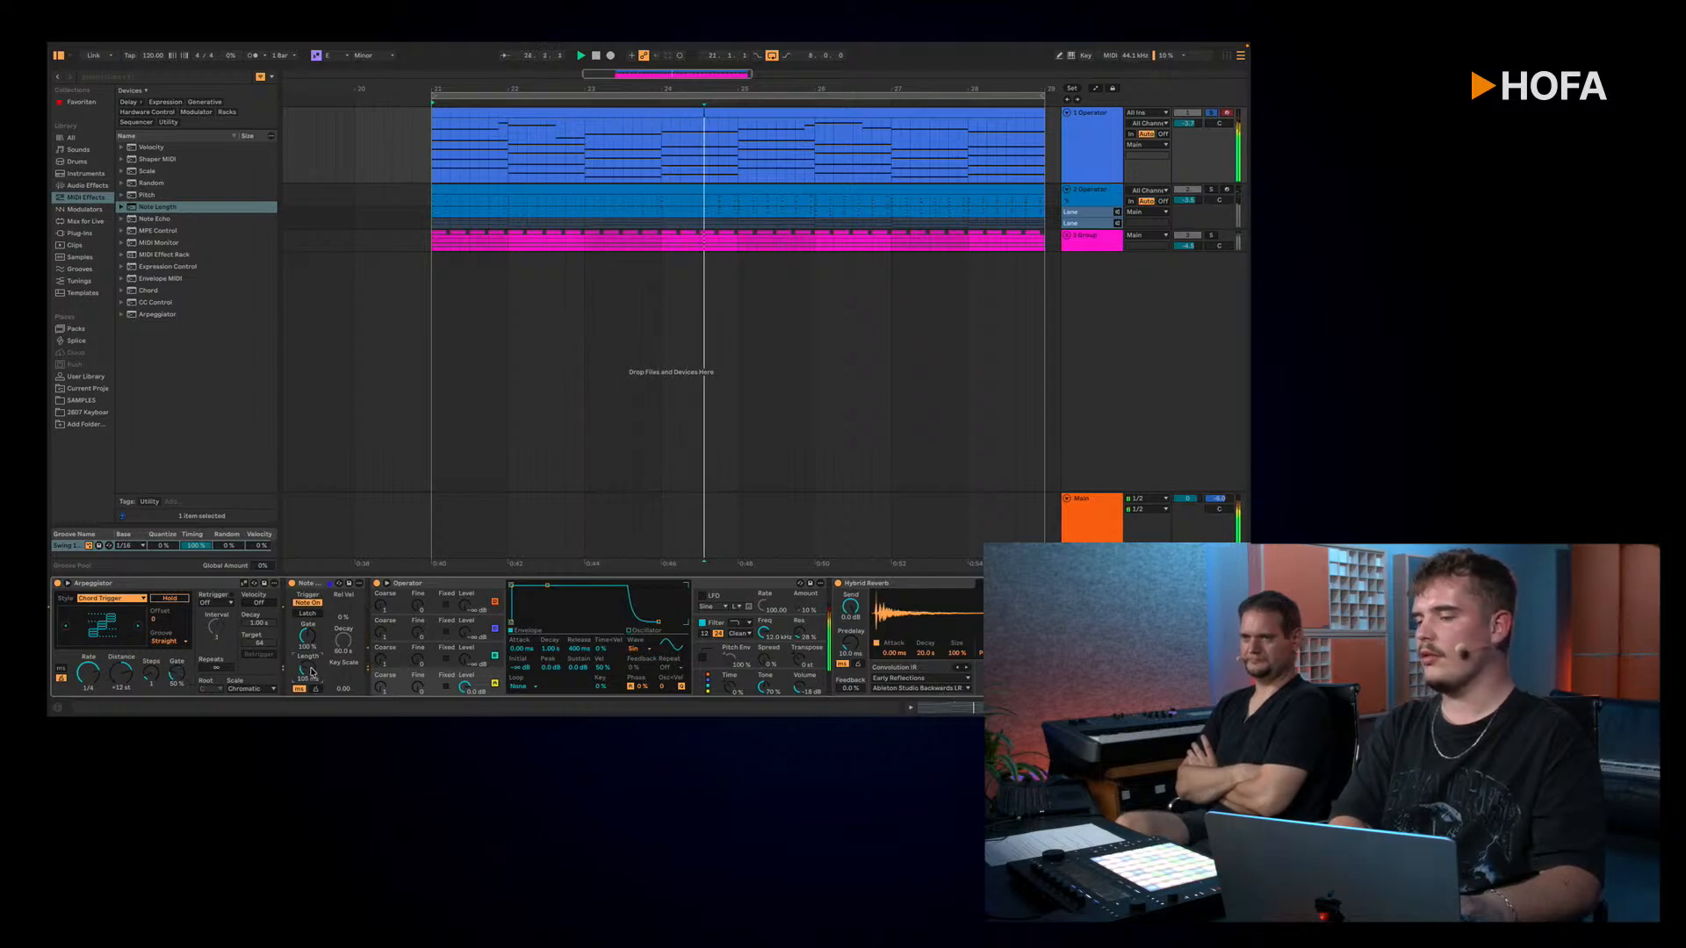
{"action": "left_click_drag", "start_coordinate": [312, 672], "coordinate": [311, 702]}
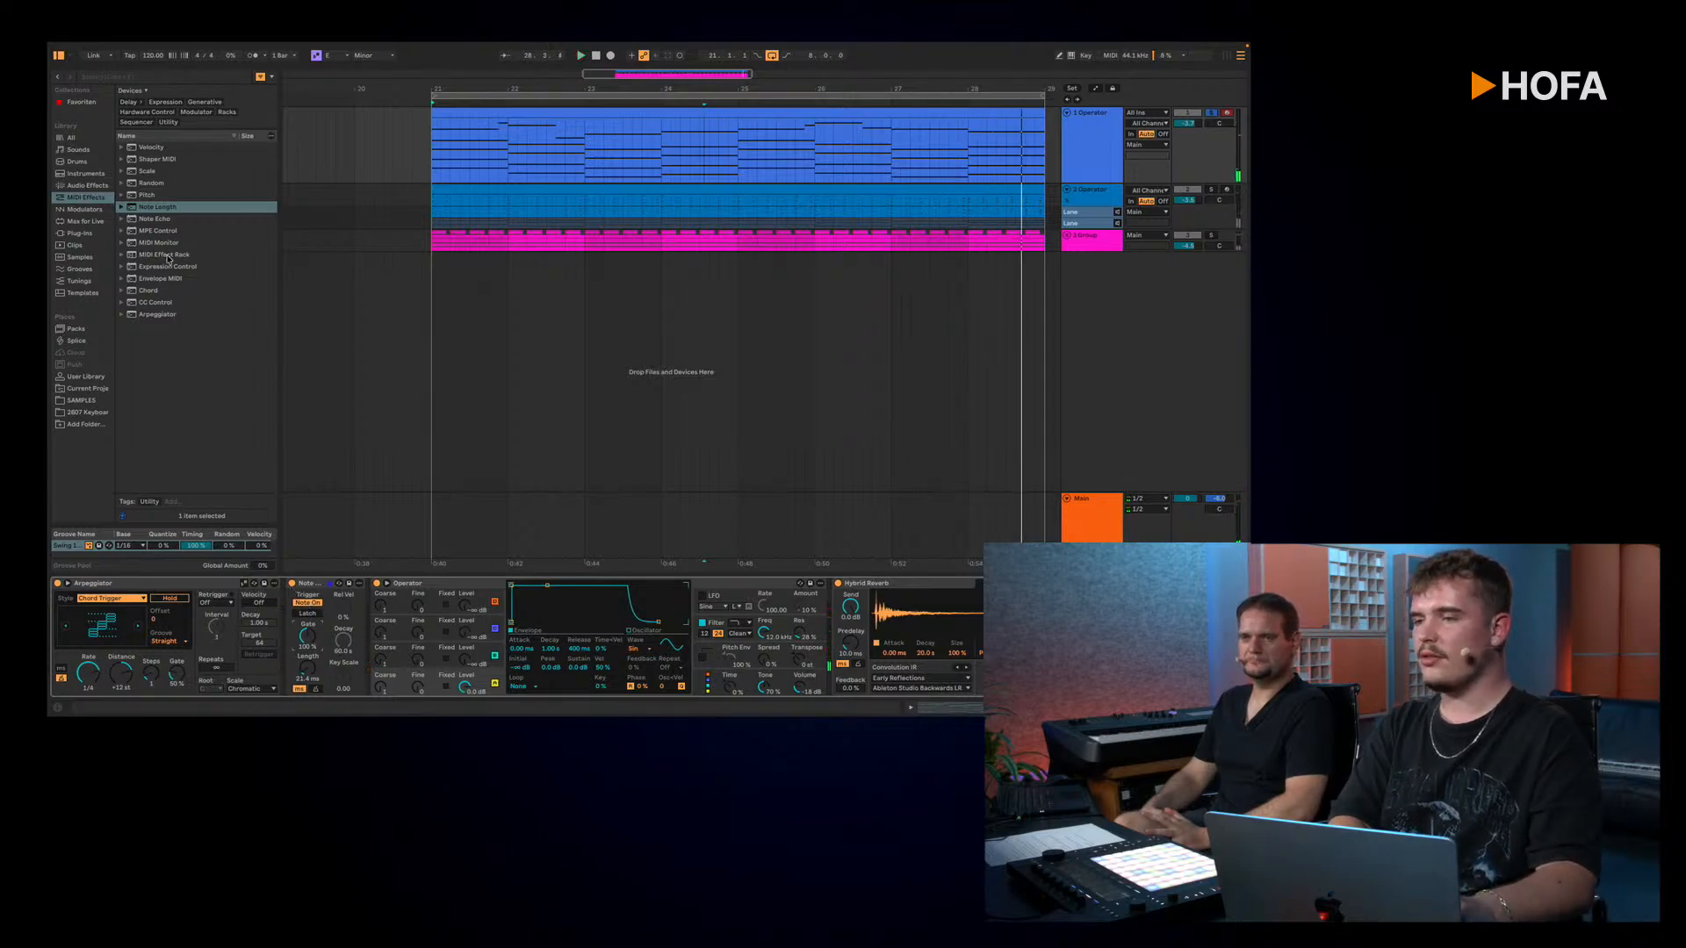
Step: Add a Note Echo after Note Length, set its pitch to +12 st and listen to the loop
{"action": "double_click", "coordinate": [185, 225]}
{"action": "key", "text": "space"}
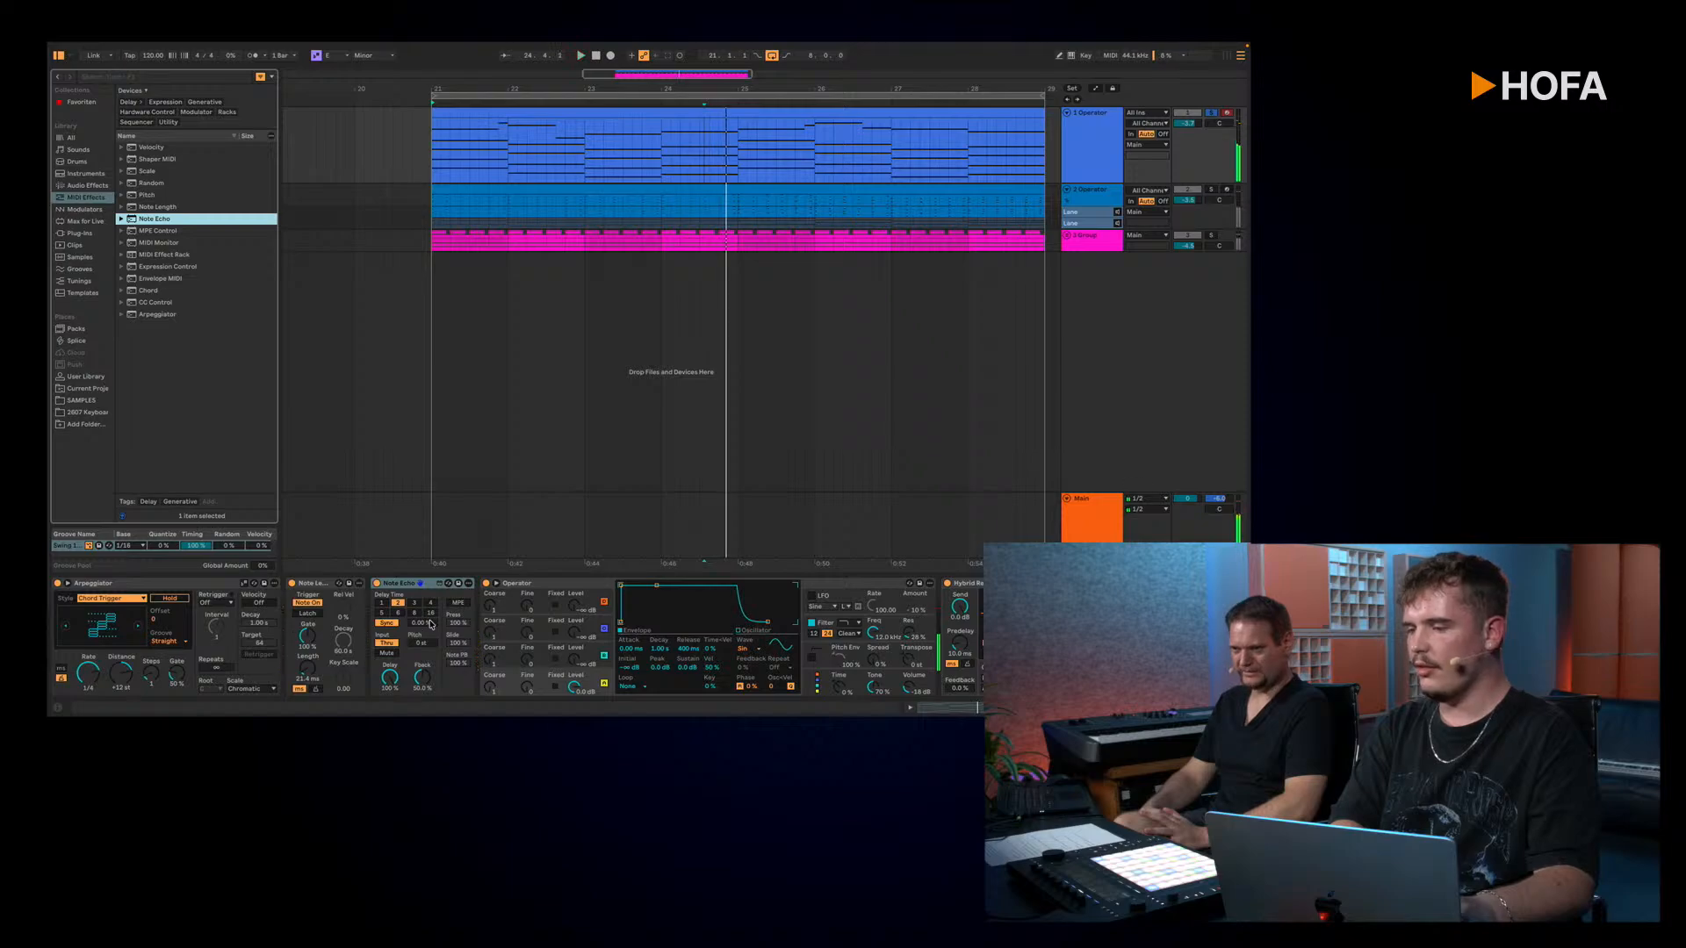
{"action": "left_click", "coordinate": [422, 645]}
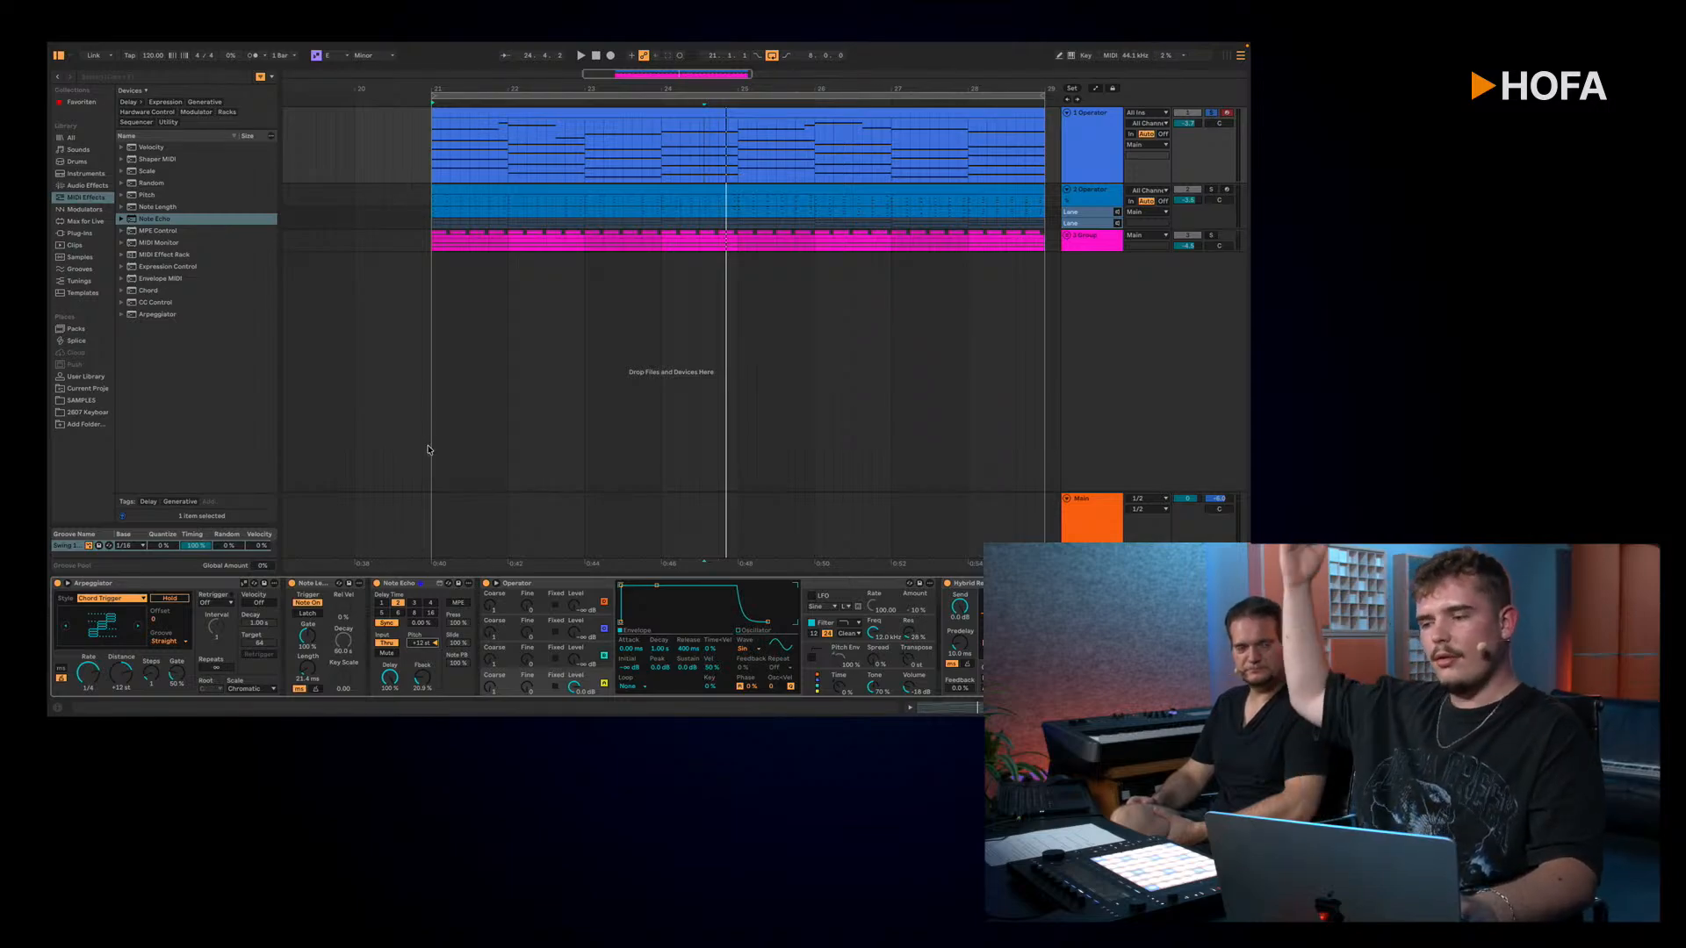
{"action": "key", "text": "space"}
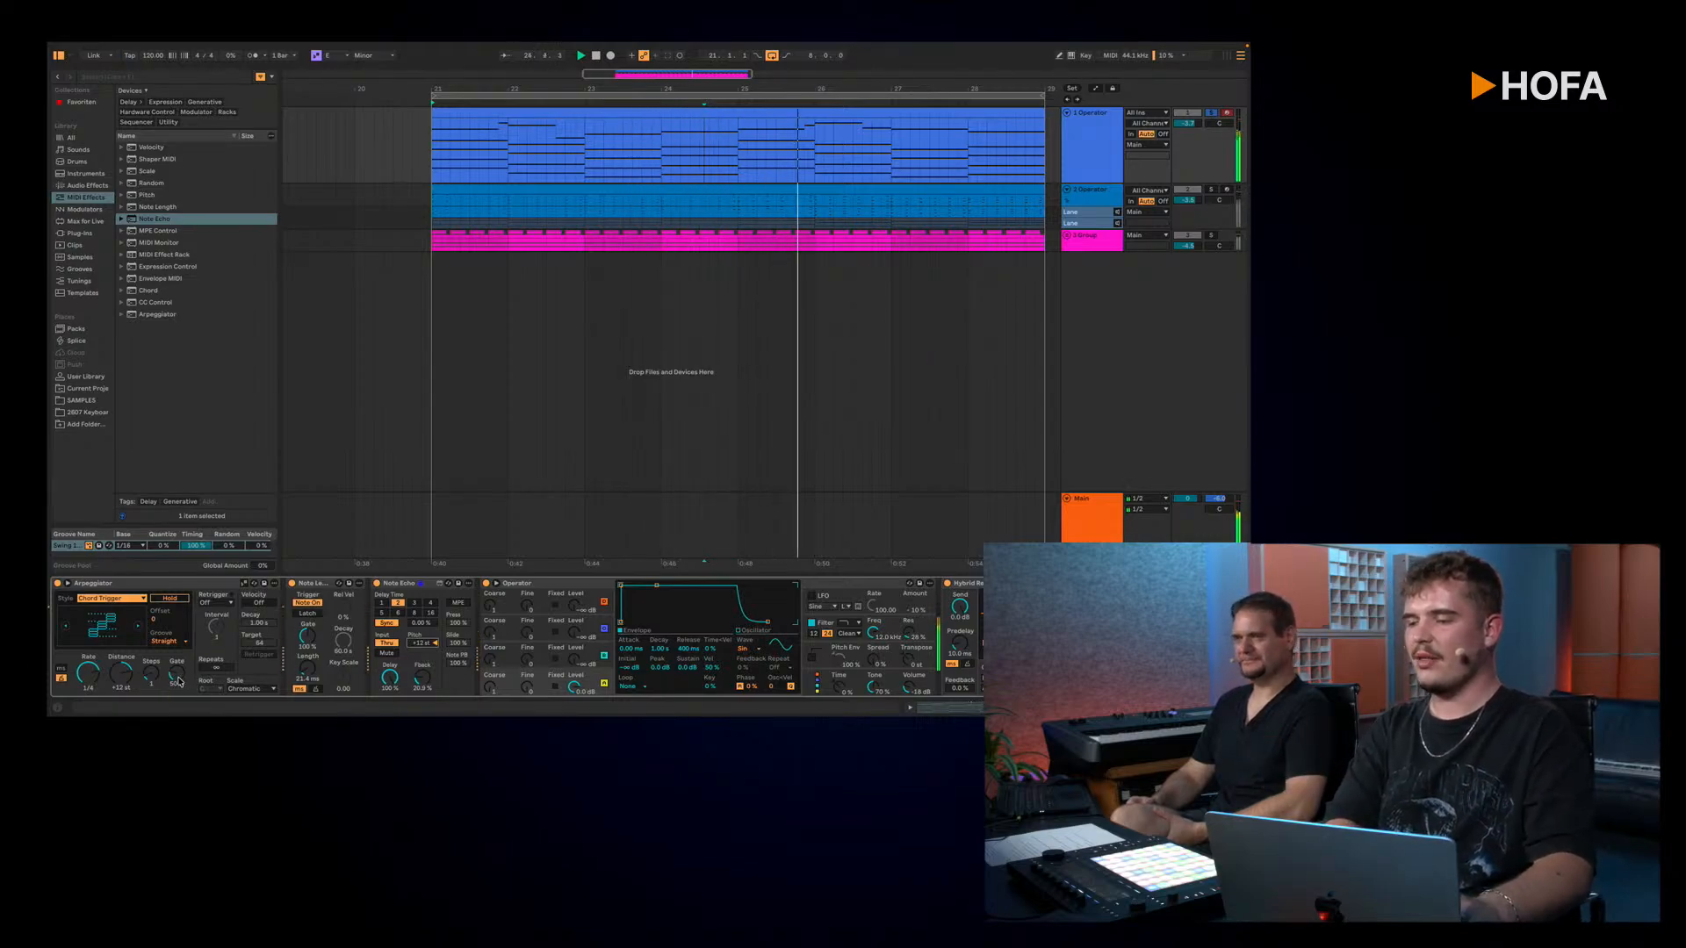
Step: Search the browser for ARP, add a second Arpeggiator after the Note Echo and adjust its rate
{"action": "key", "text": "ctrl+f"}
{"action": "type", "text": "ARP"}
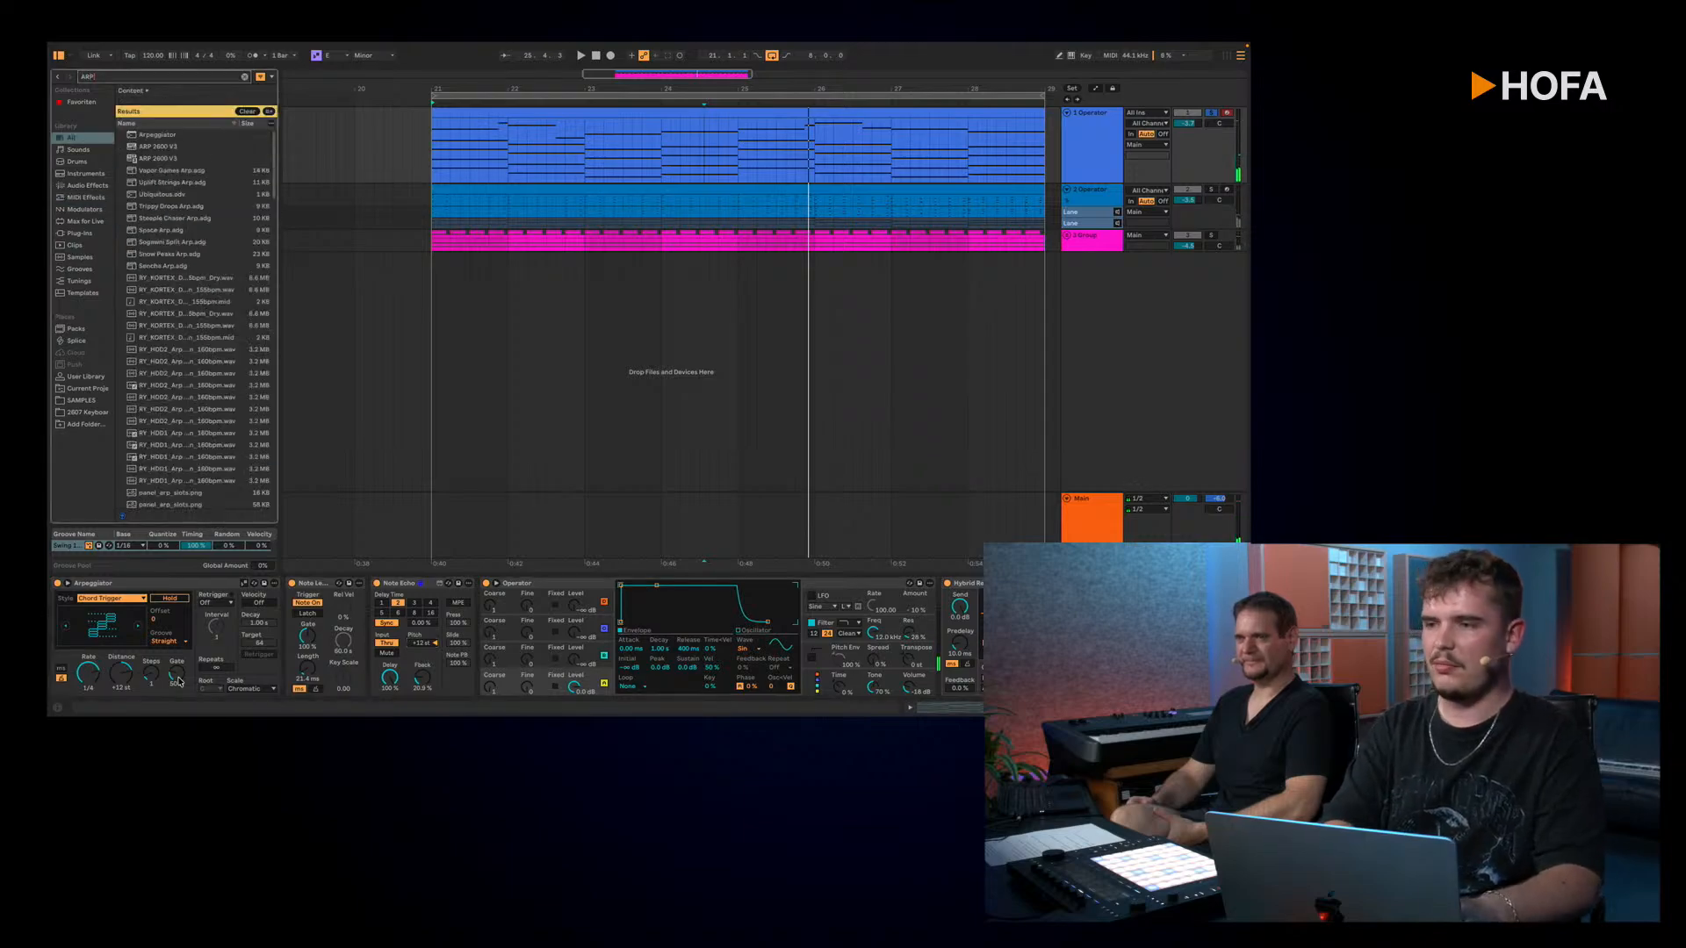
{"action": "double_click", "coordinate": [176, 136]}
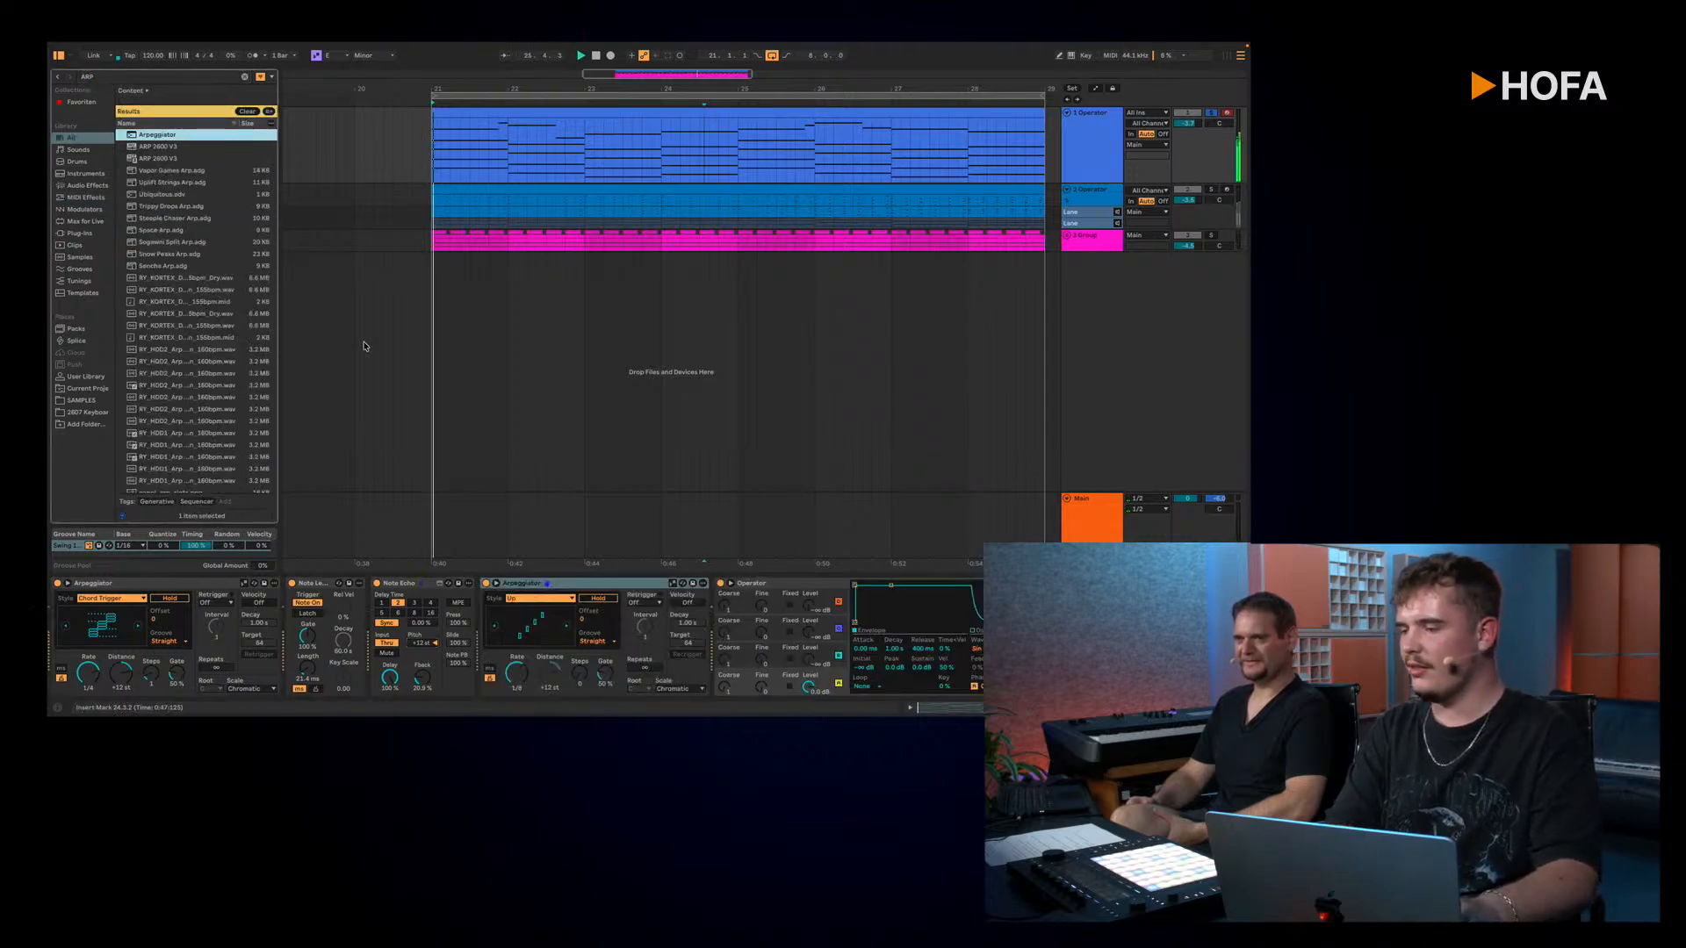
{"action": "left_click_drag", "start_coordinate": [517, 678], "coordinate": [517, 665]}
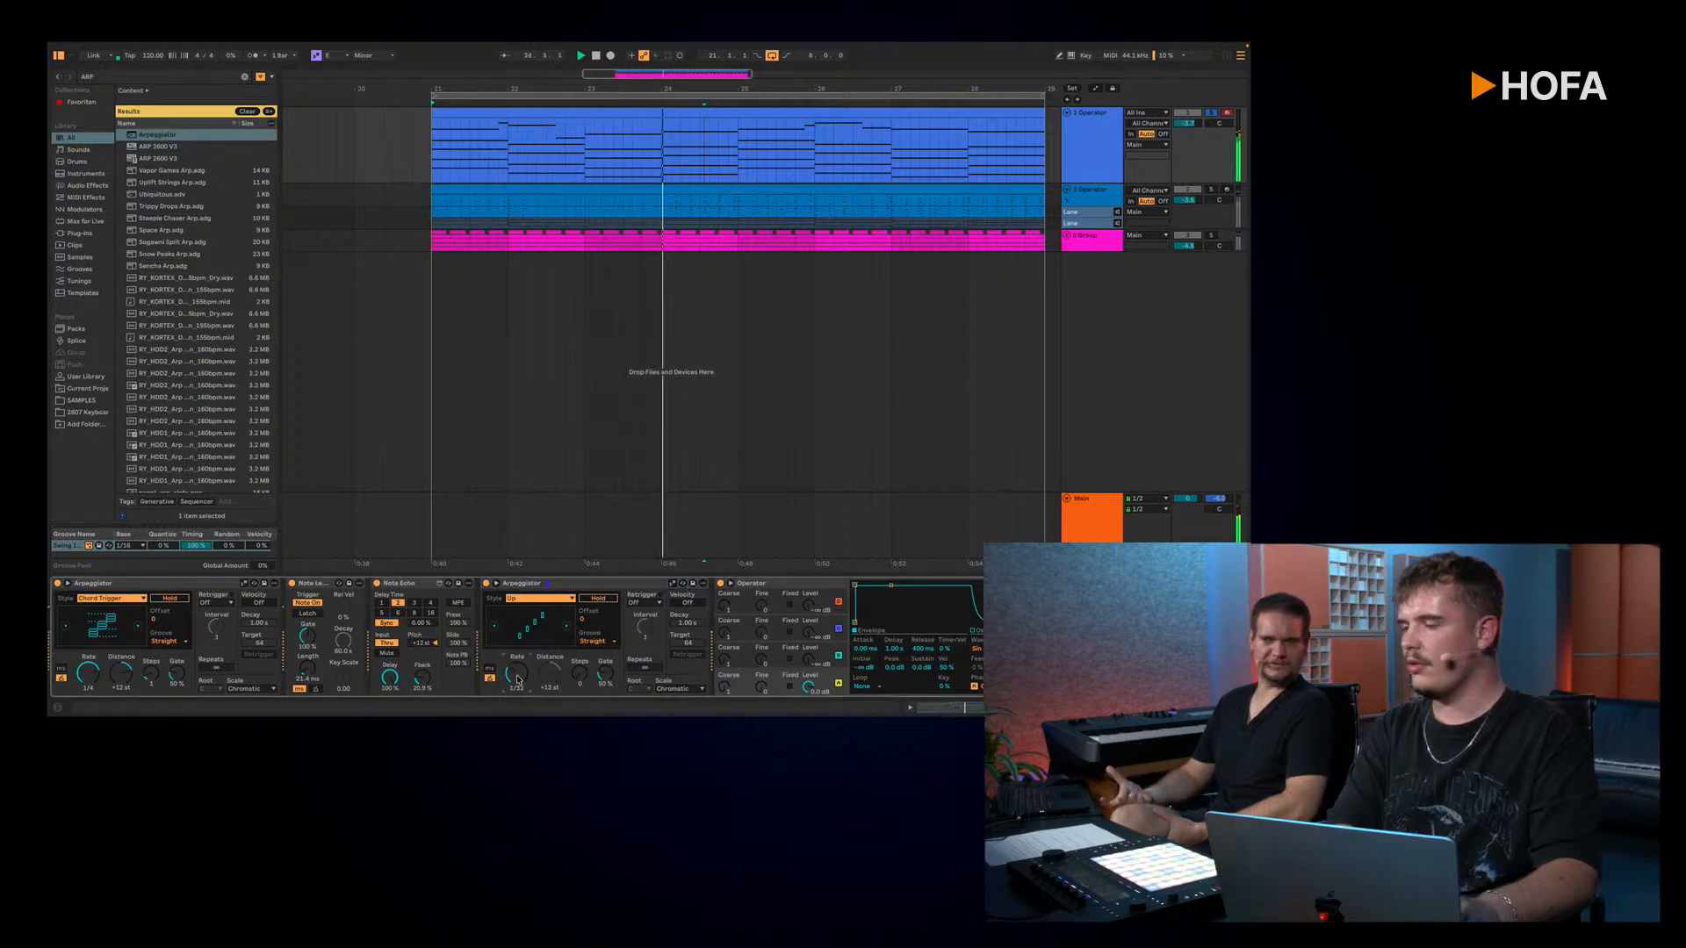
Step: Try the Note Echo behind the second Arpeggiator with a delay time of 16, and move it directly after the first Arpeggiator
{"action": "left_click_drag", "start_coordinate": [399, 583], "coordinate": [714, 618]}
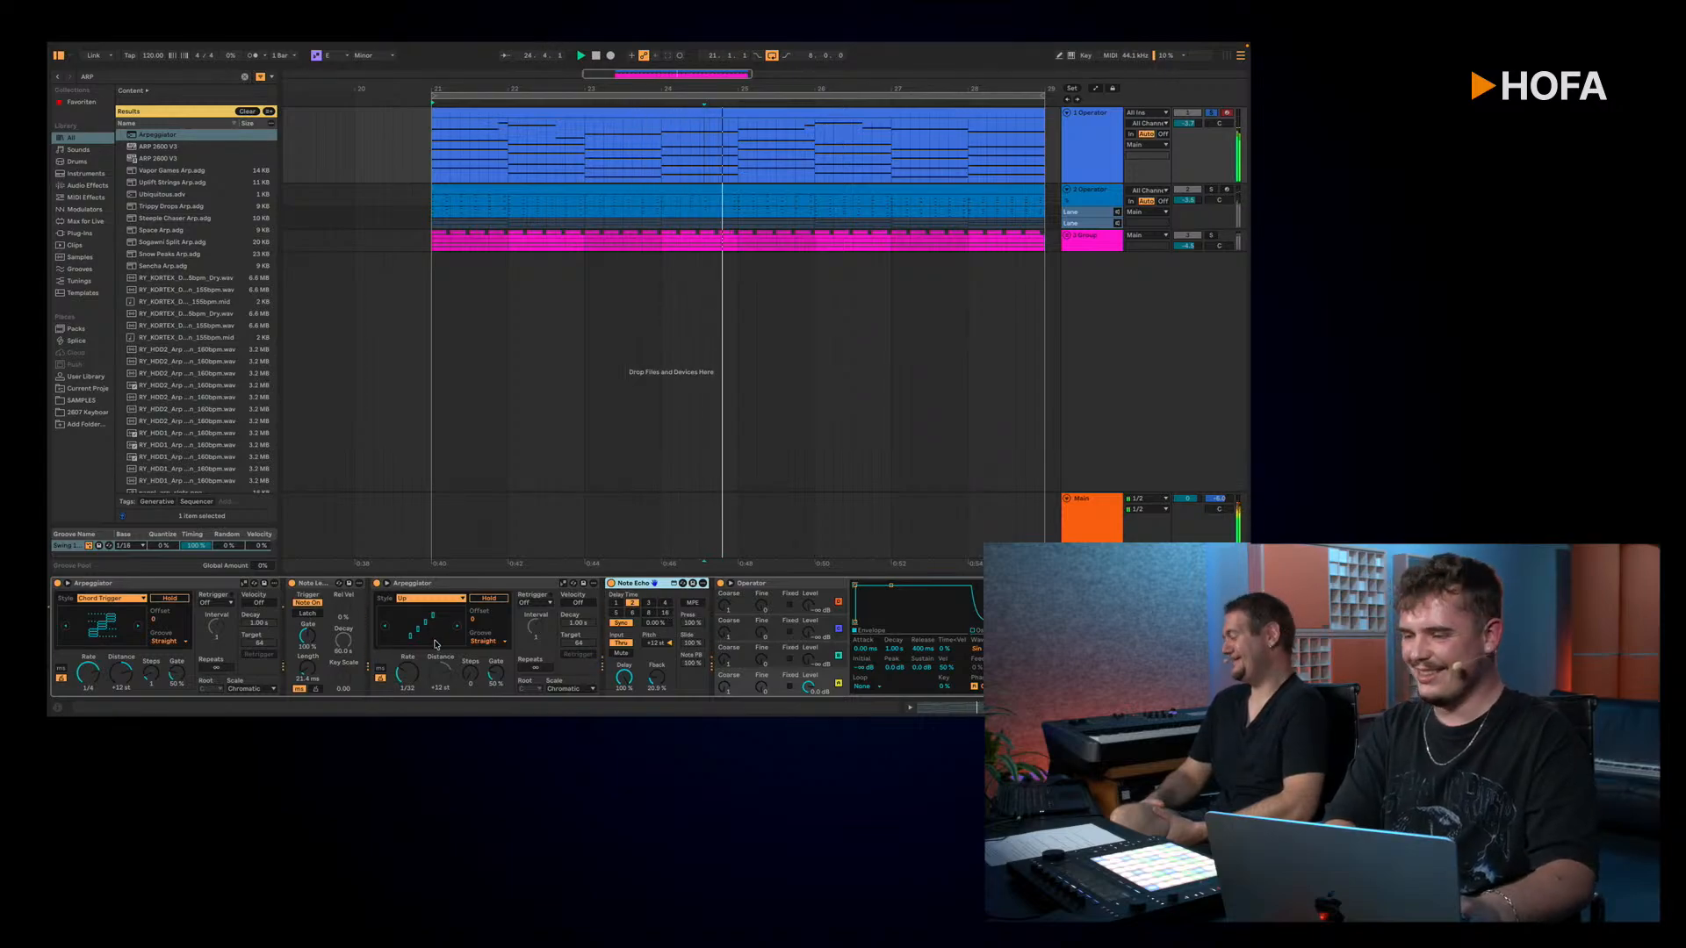
{"action": "left_click_drag", "start_coordinate": [407, 673], "coordinate": [407, 665]}
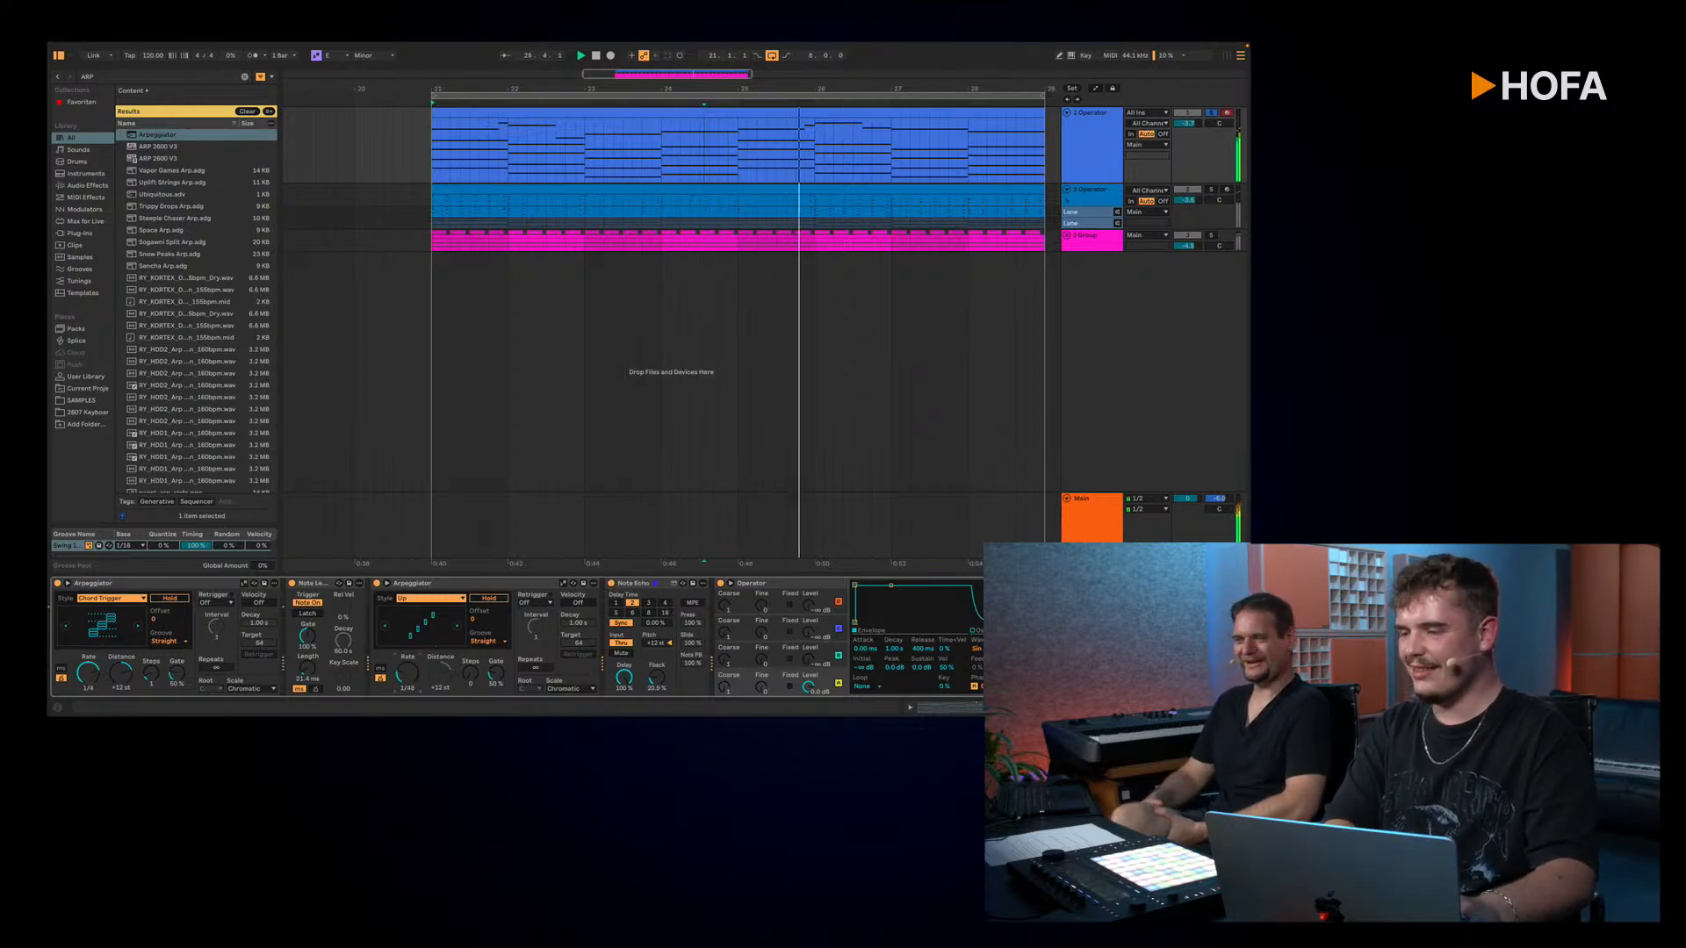
{"action": "left_click", "coordinate": [615, 603]}
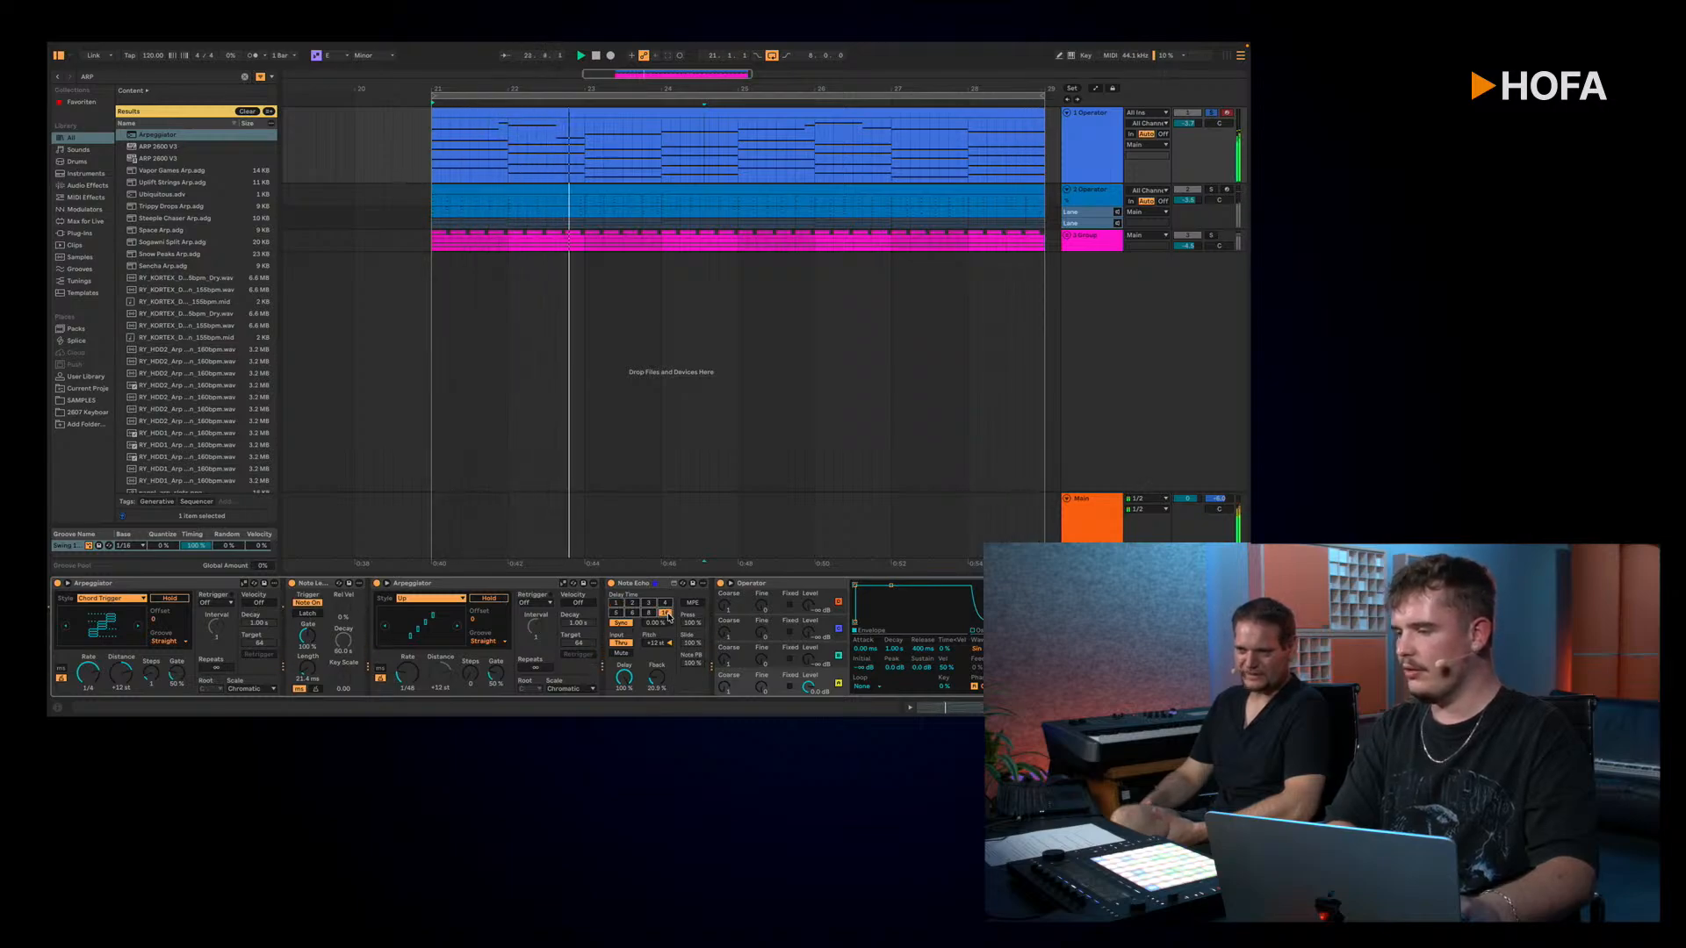
{"action": "left_click_drag", "start_coordinate": [634, 587], "coordinate": [178, 674]}
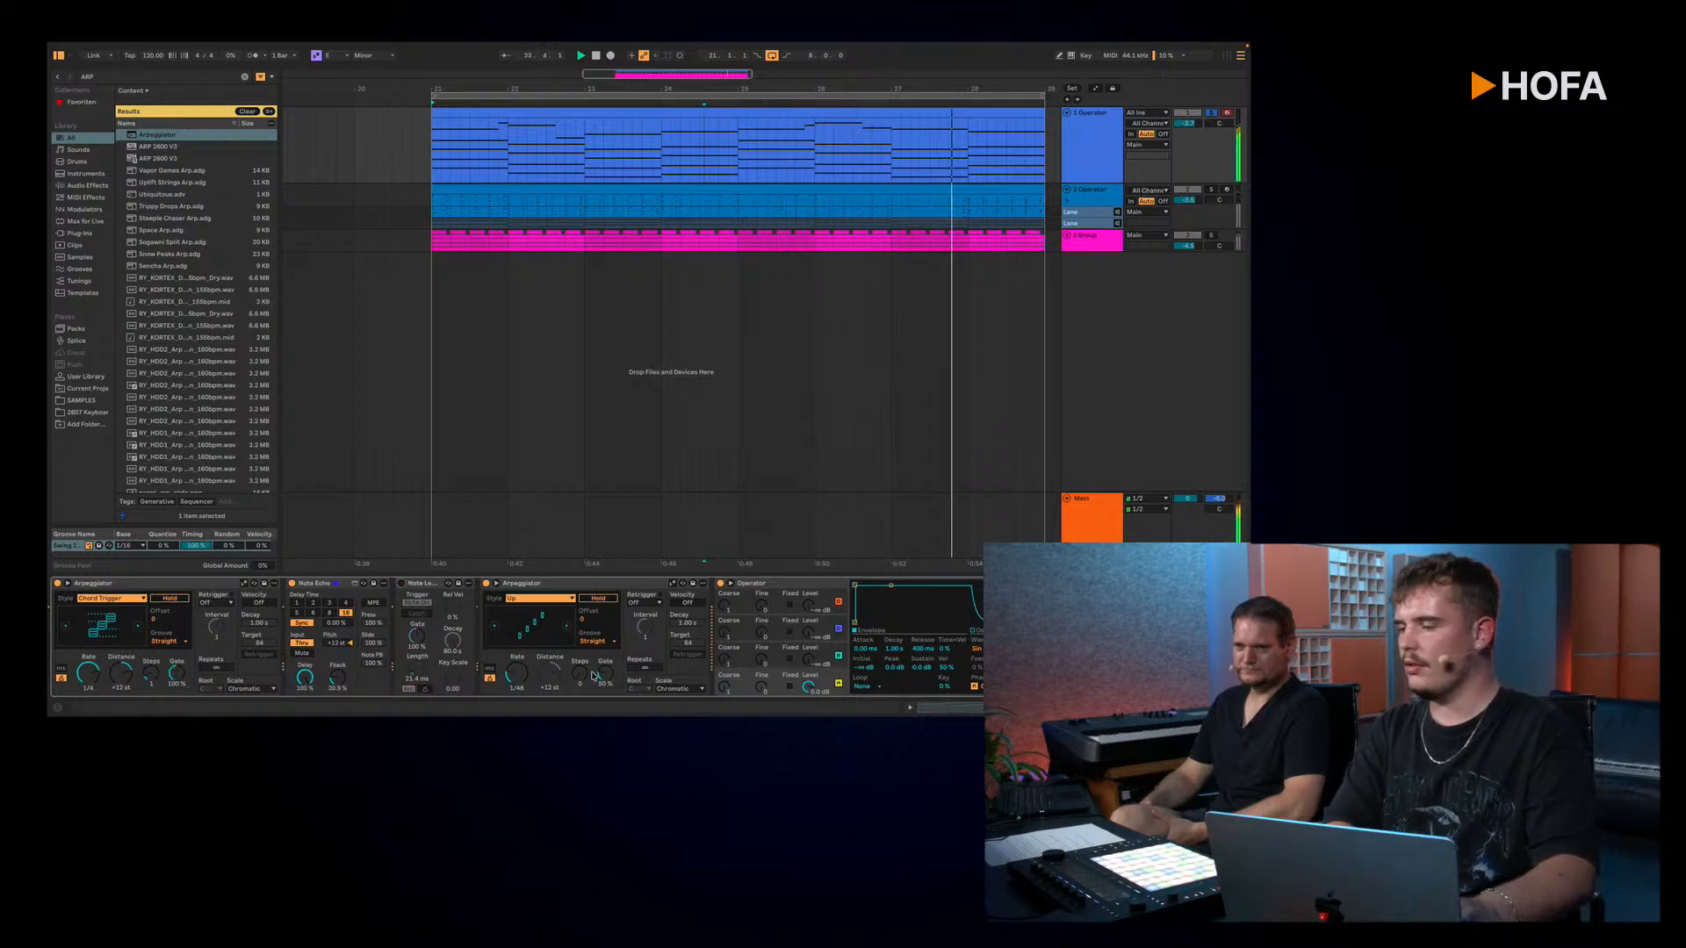
Step: Set the second Arpeggiator to the DownUp style with a free millisecond rate, and bypass the Note Echo
{"action": "left_click", "coordinate": [540, 598]}
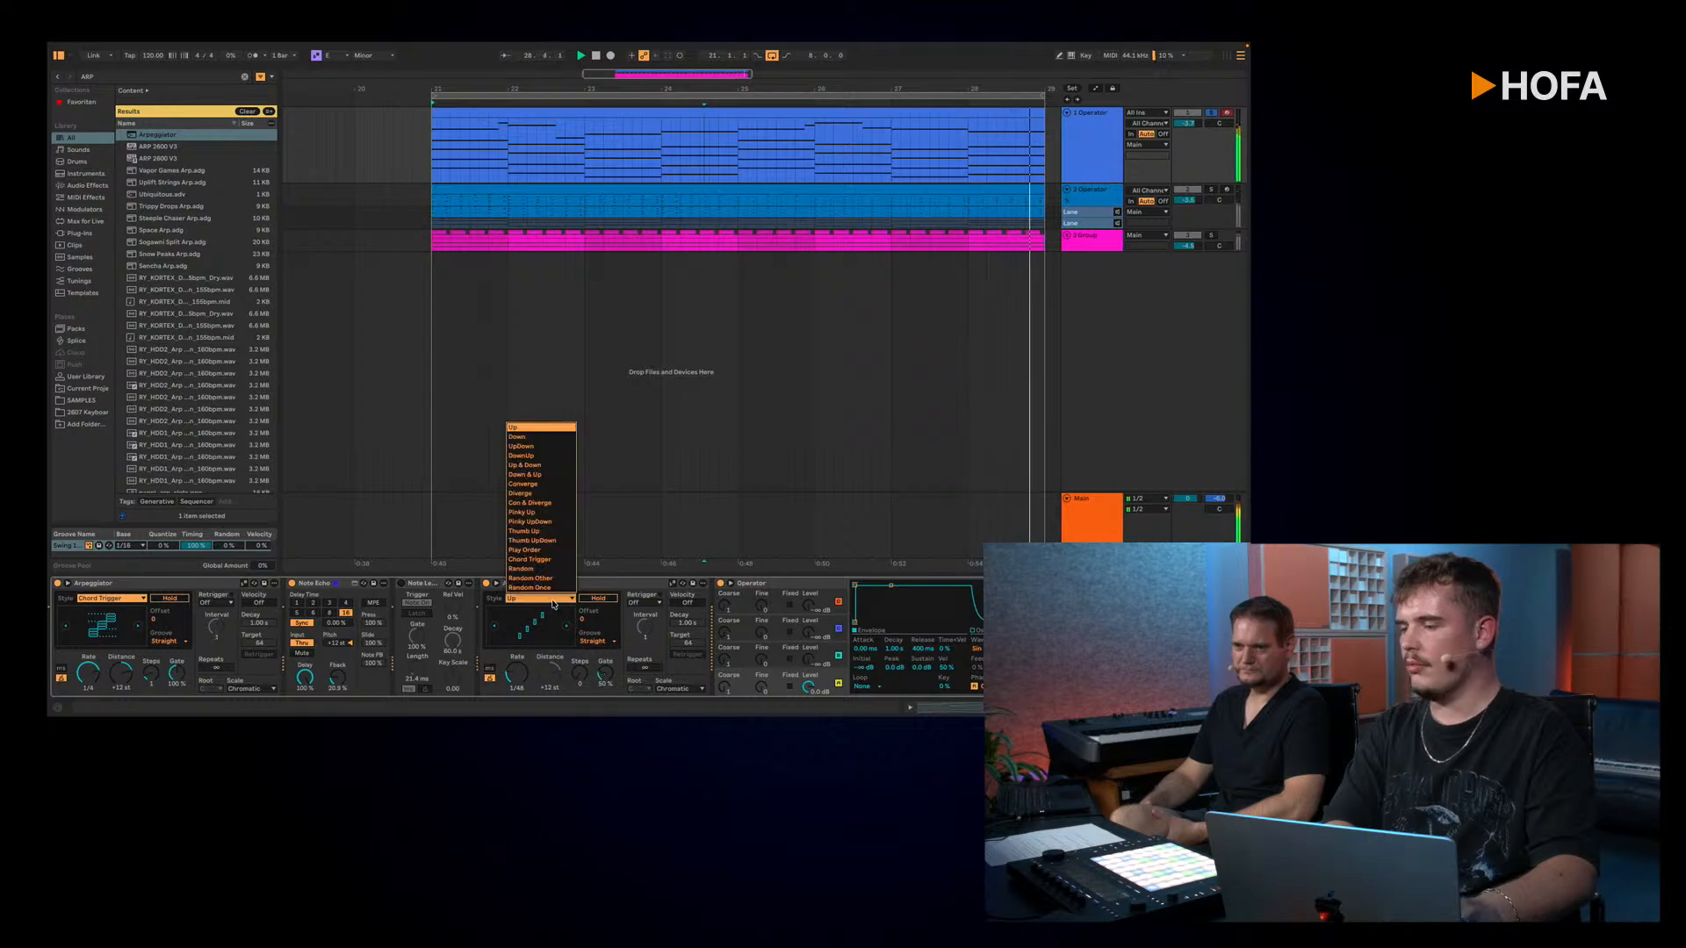
{"action": "left_click", "coordinate": [522, 457]}
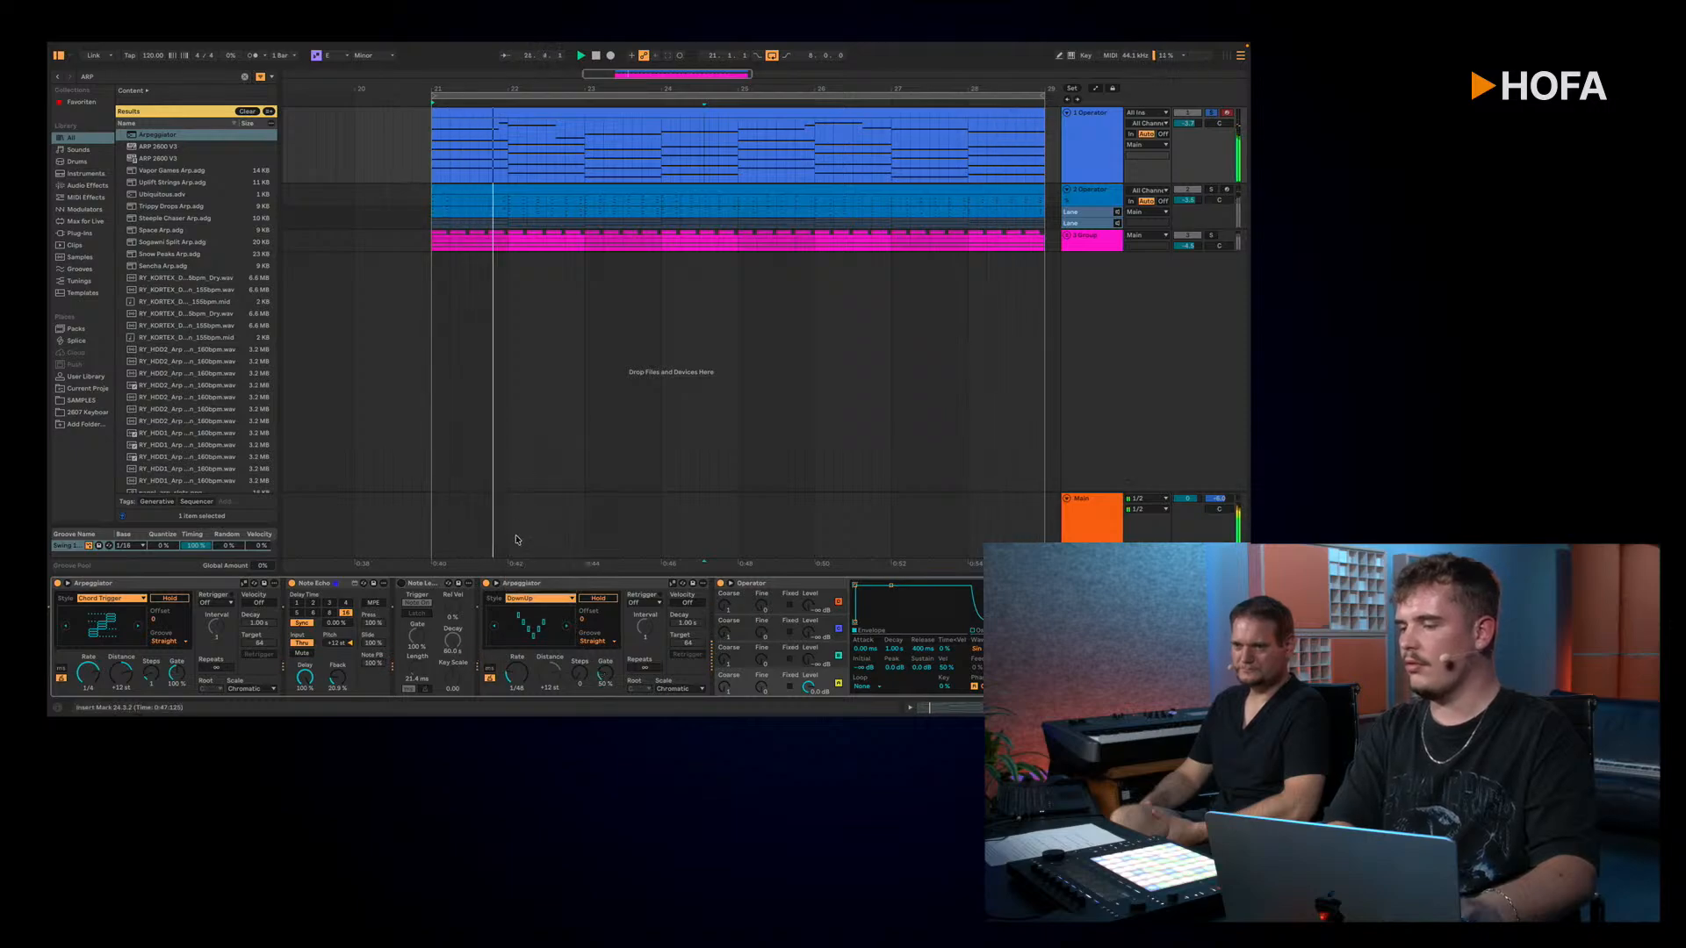
{"action": "left_click", "coordinate": [490, 671]}
{"action": "left_click_drag", "start_coordinate": [517, 674], "coordinate": [516, 689]}
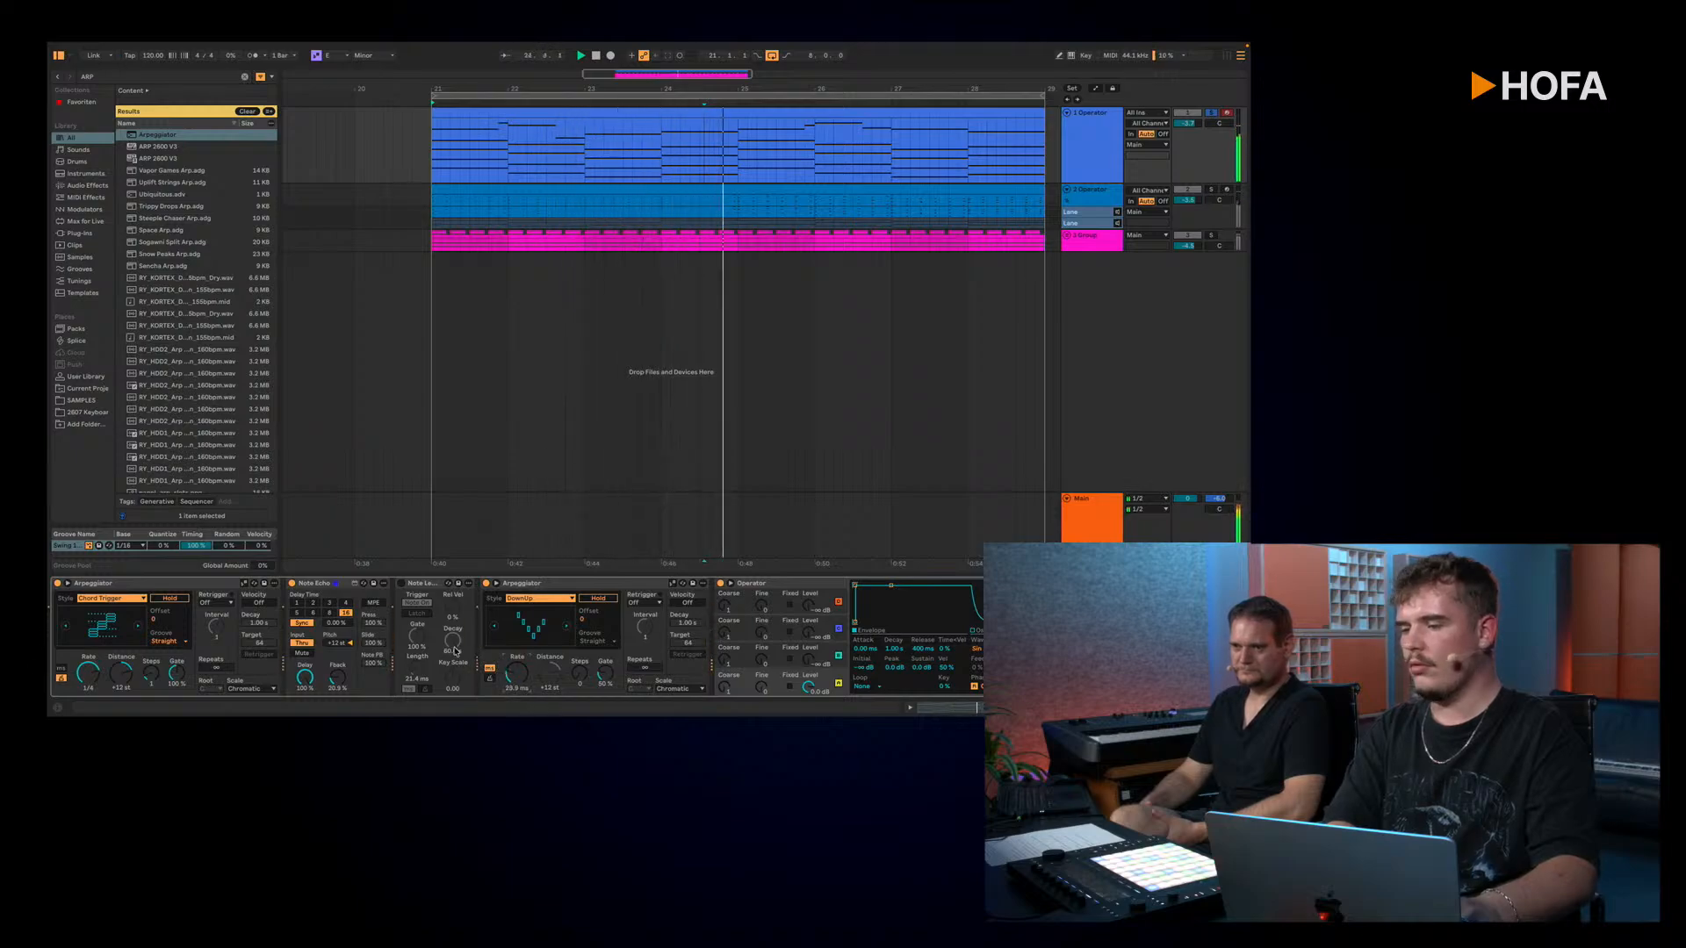
{"action": "left_click", "coordinate": [293, 584]}
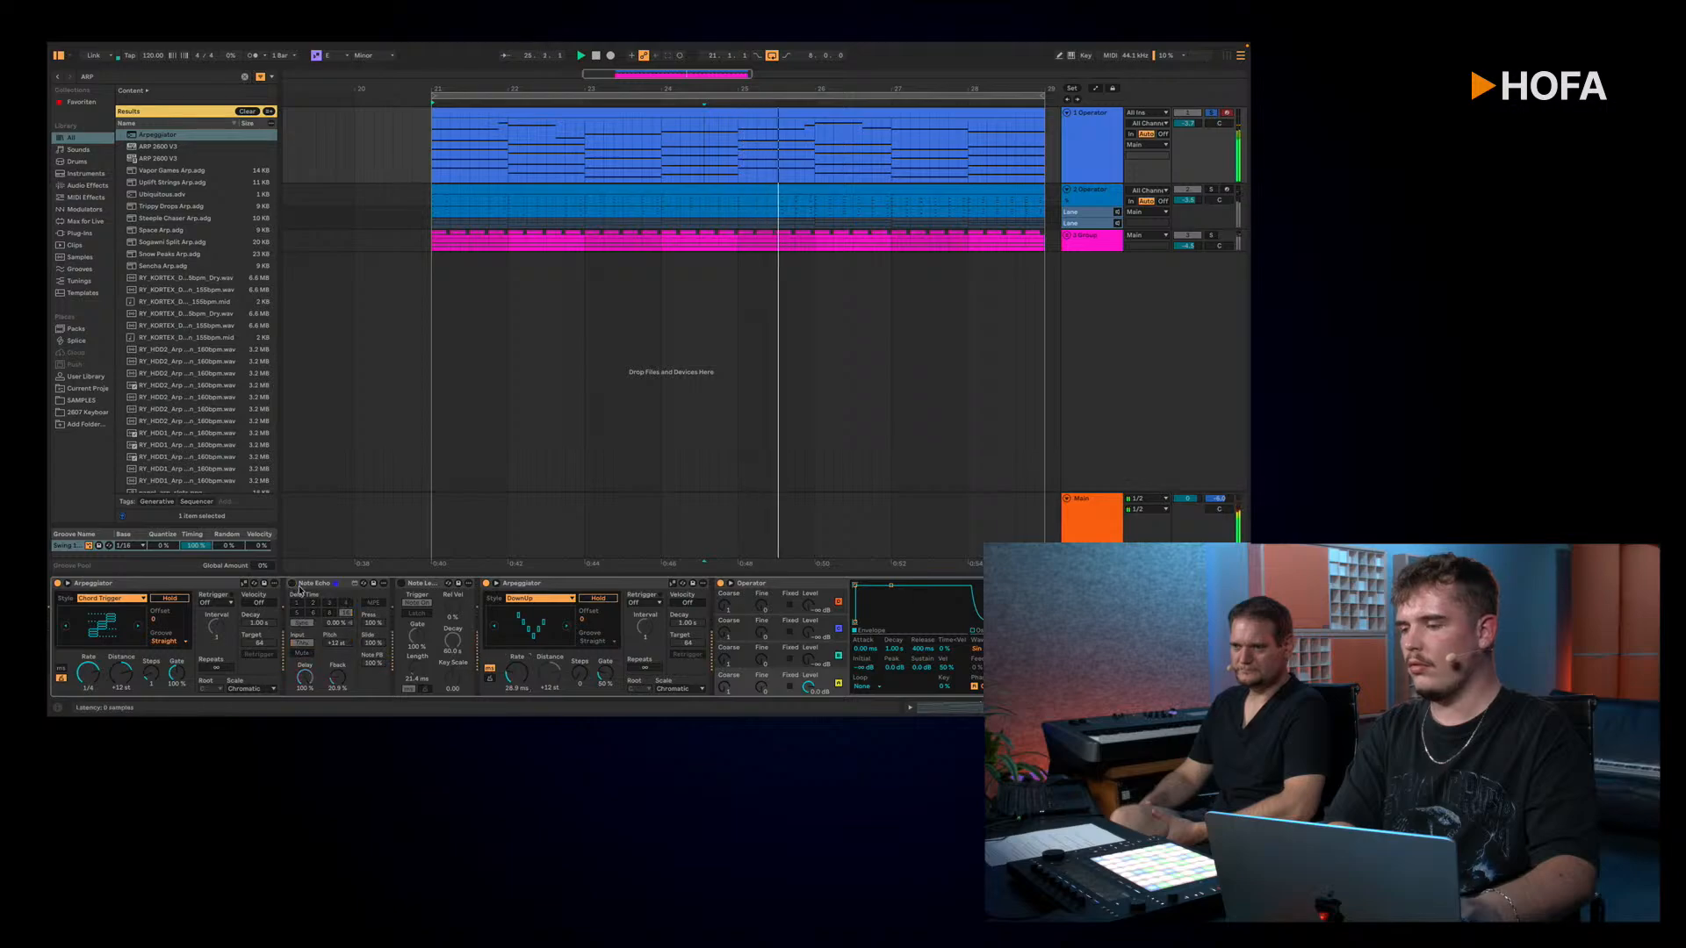
Step: Move Note Length behind the second Arpeggiator, lower its gate to 17 %, and raise that Arpeggiator's rate to 83.3 ms
{"action": "left_click", "coordinate": [402, 585]}
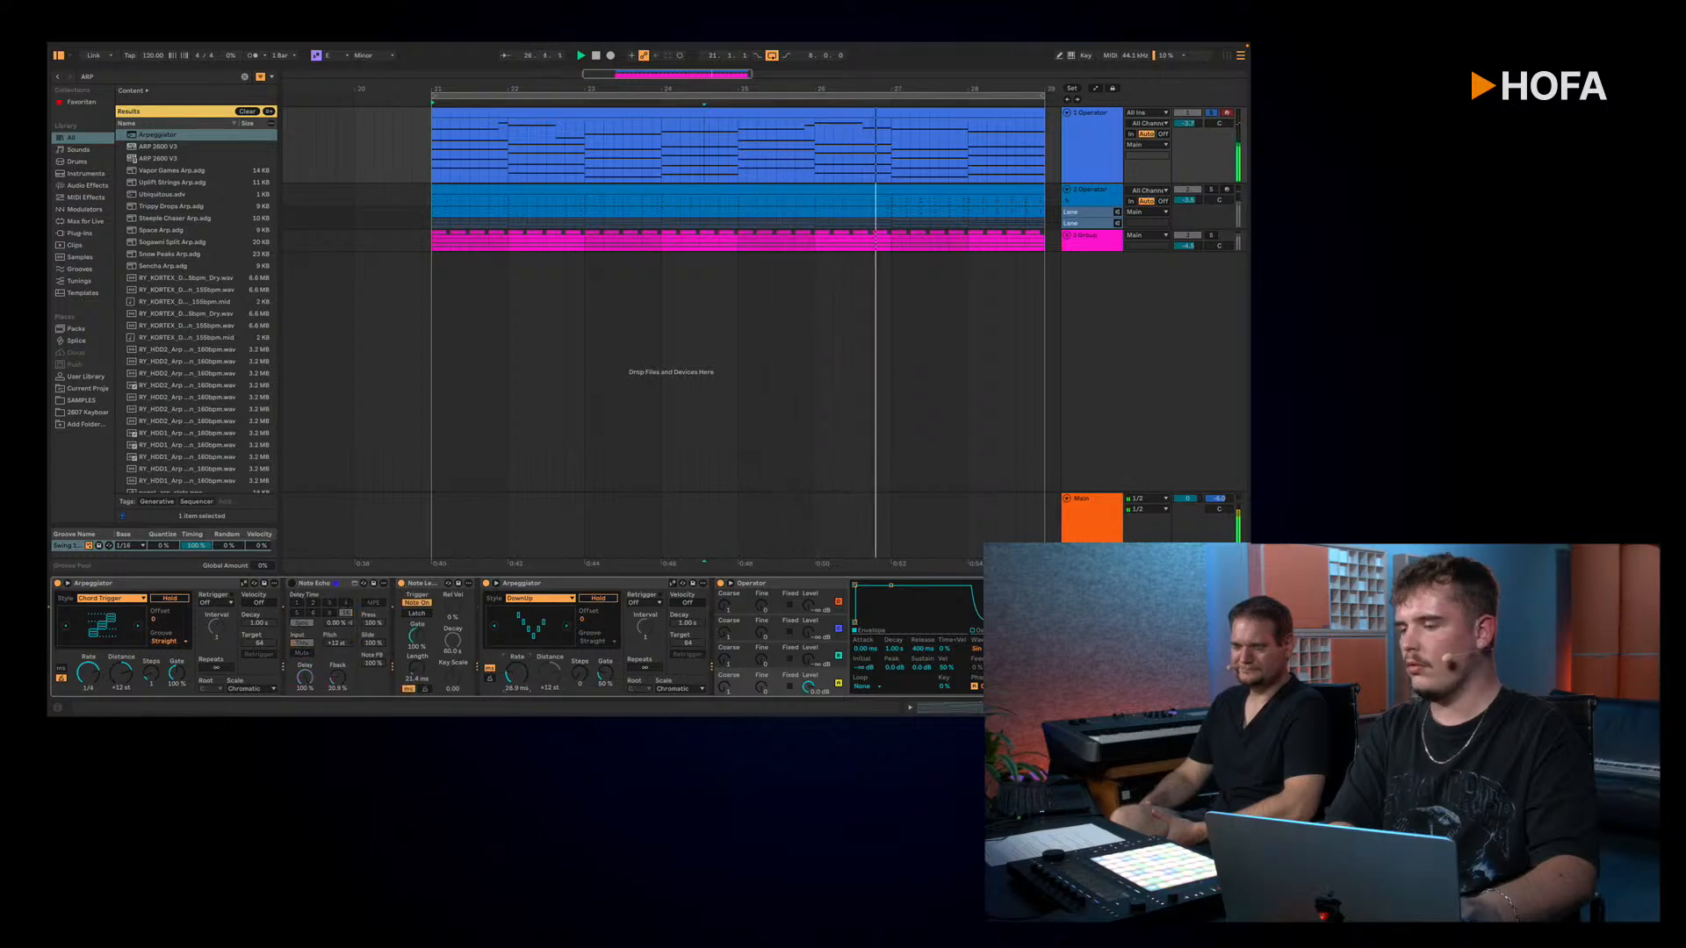
{"action": "left_click_drag", "start_coordinate": [671, 596], "coordinate": [673, 599]}
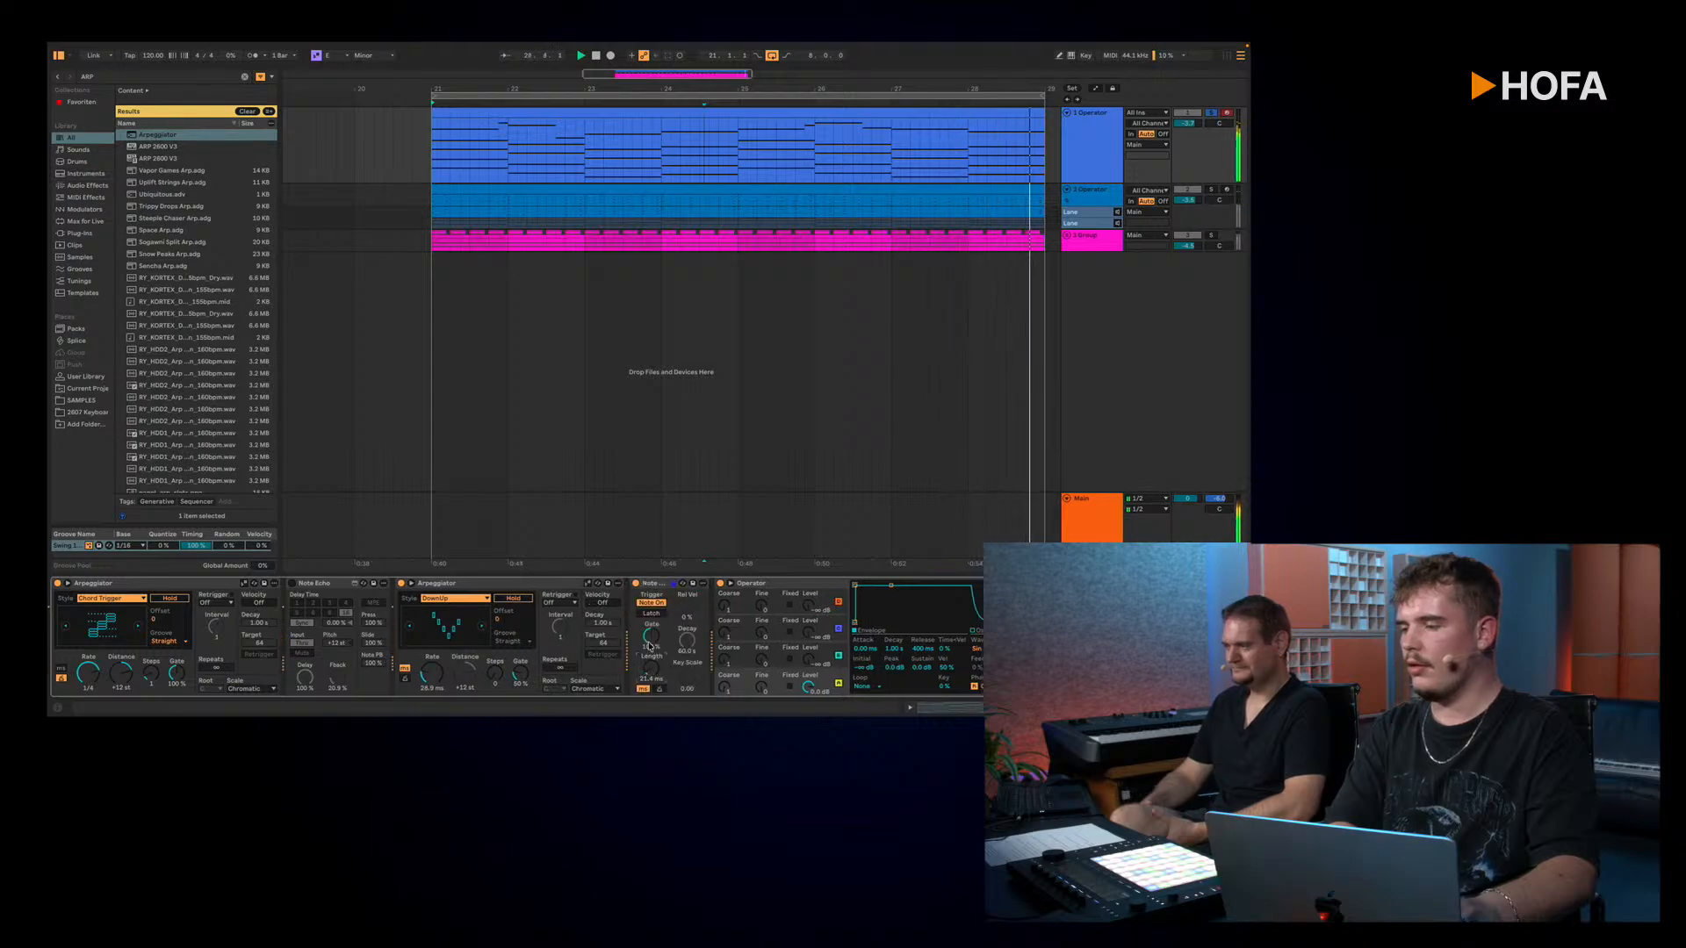
{"action": "left_click_drag", "start_coordinate": [651, 636], "coordinate": [650, 657]}
{"action": "left_click_drag", "start_coordinate": [444, 670], "coordinate": [444, 665]}
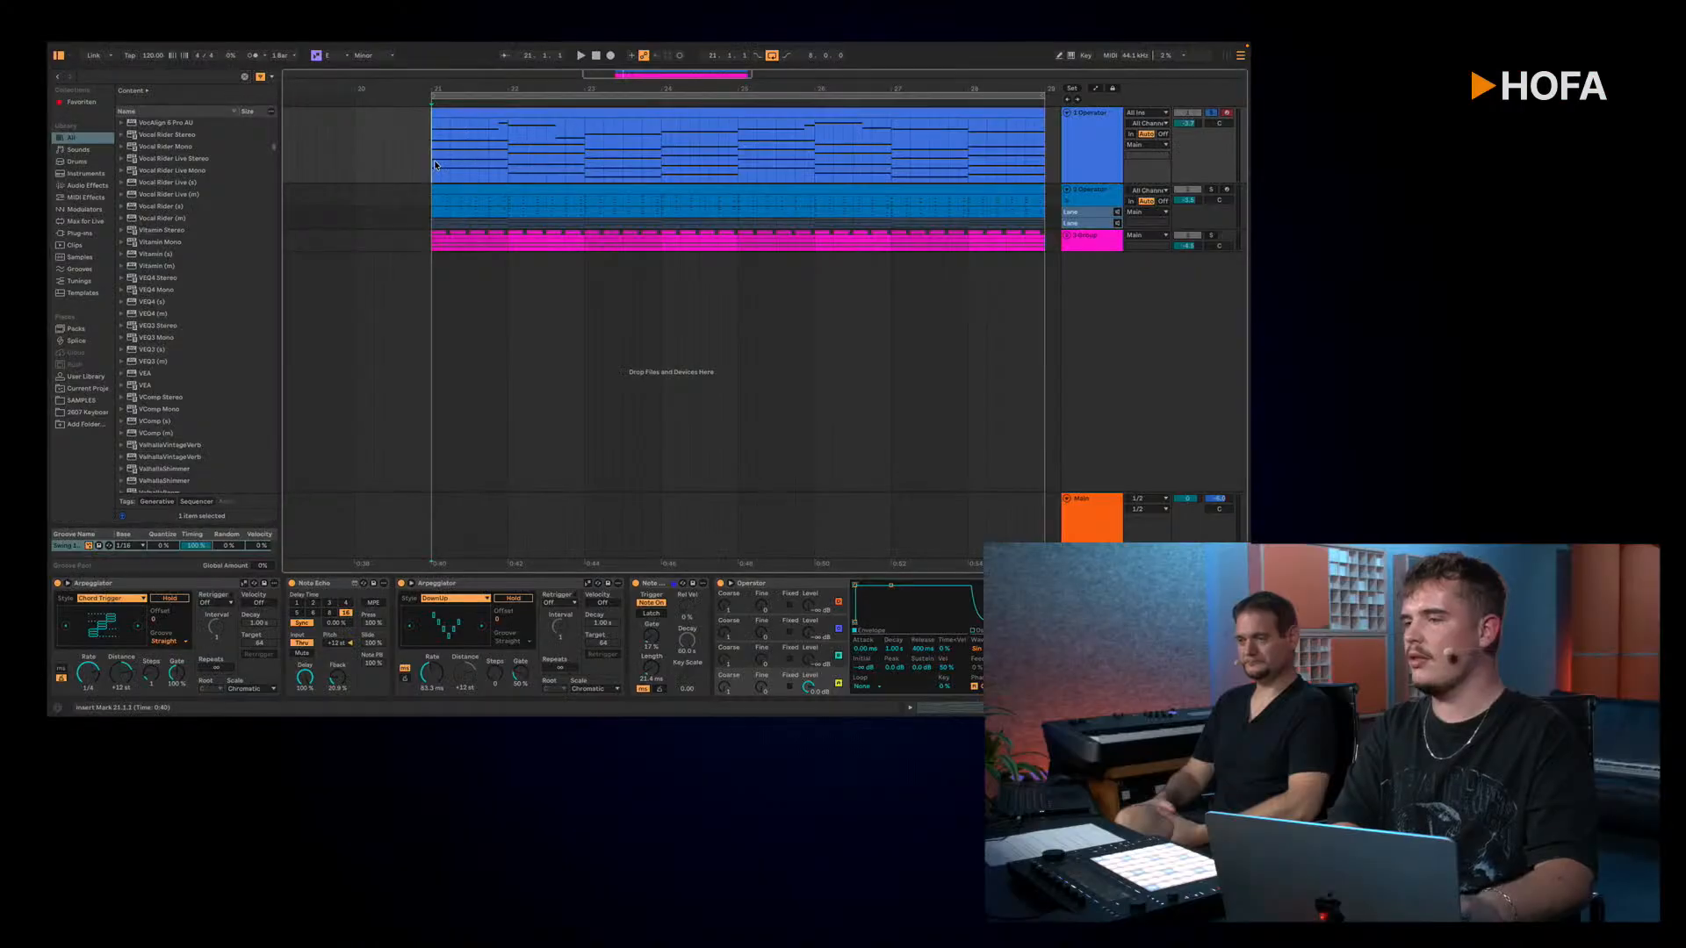
Step: Play the loop, turn on the second Arpeggiator's velocity and set the velocity target to 0
{"action": "key", "text": "space"}
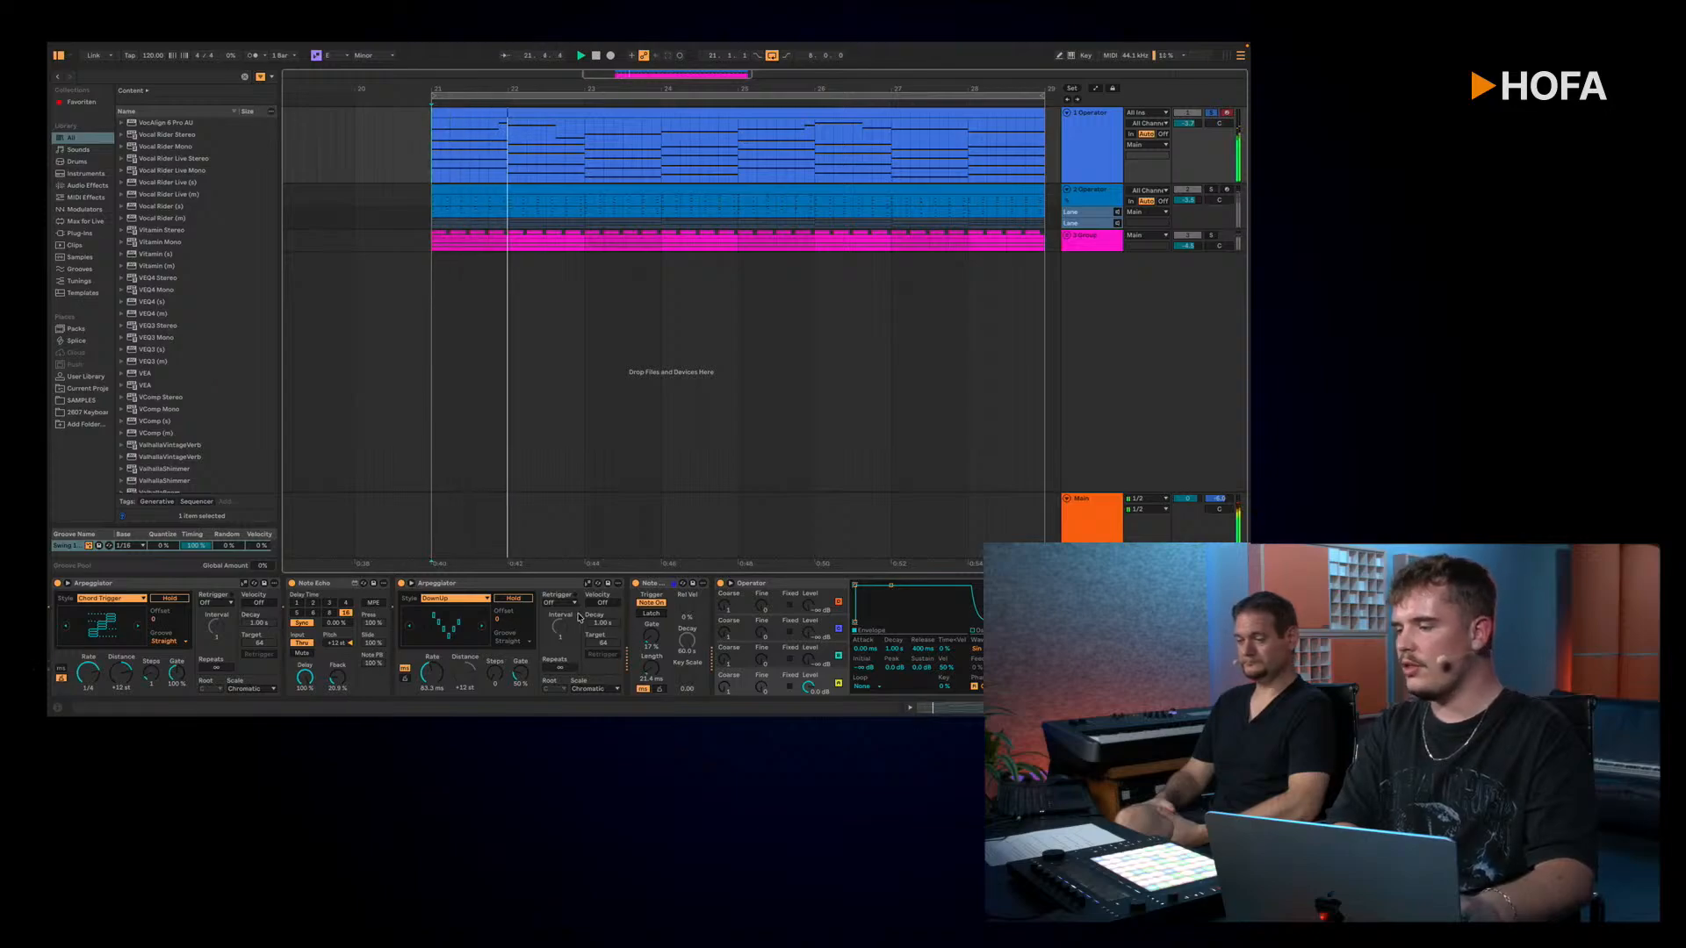
{"action": "left_click", "coordinate": [605, 604]}
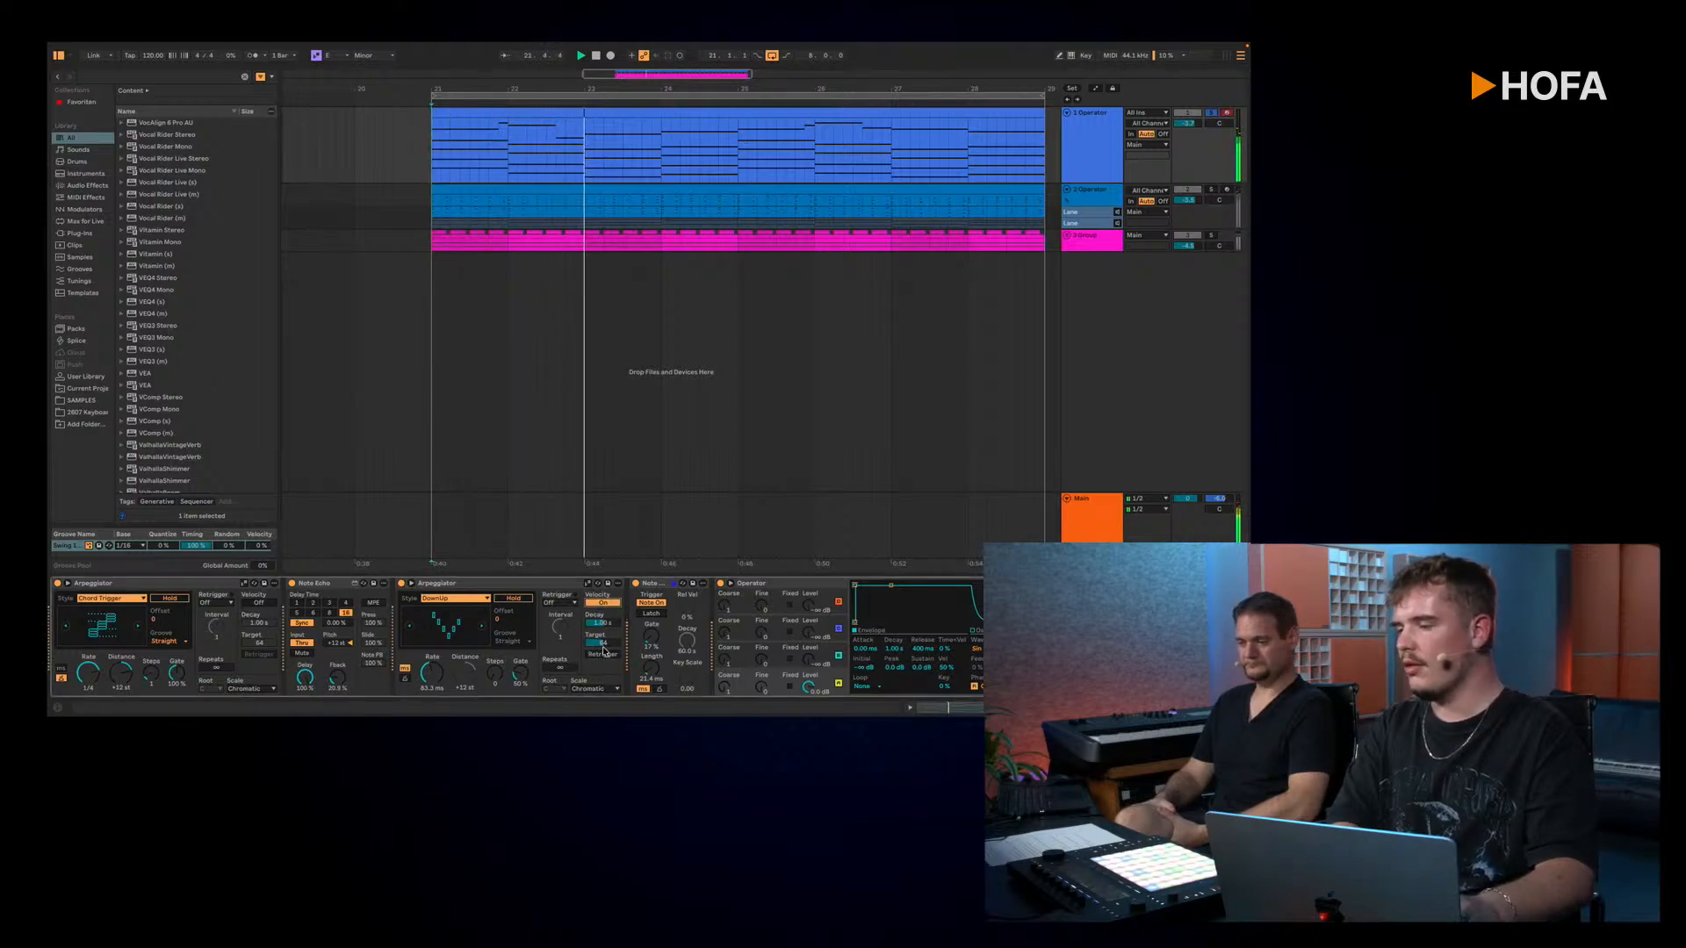
{"action": "left_click_drag", "start_coordinate": [606, 642], "coordinate": [607, 700]}
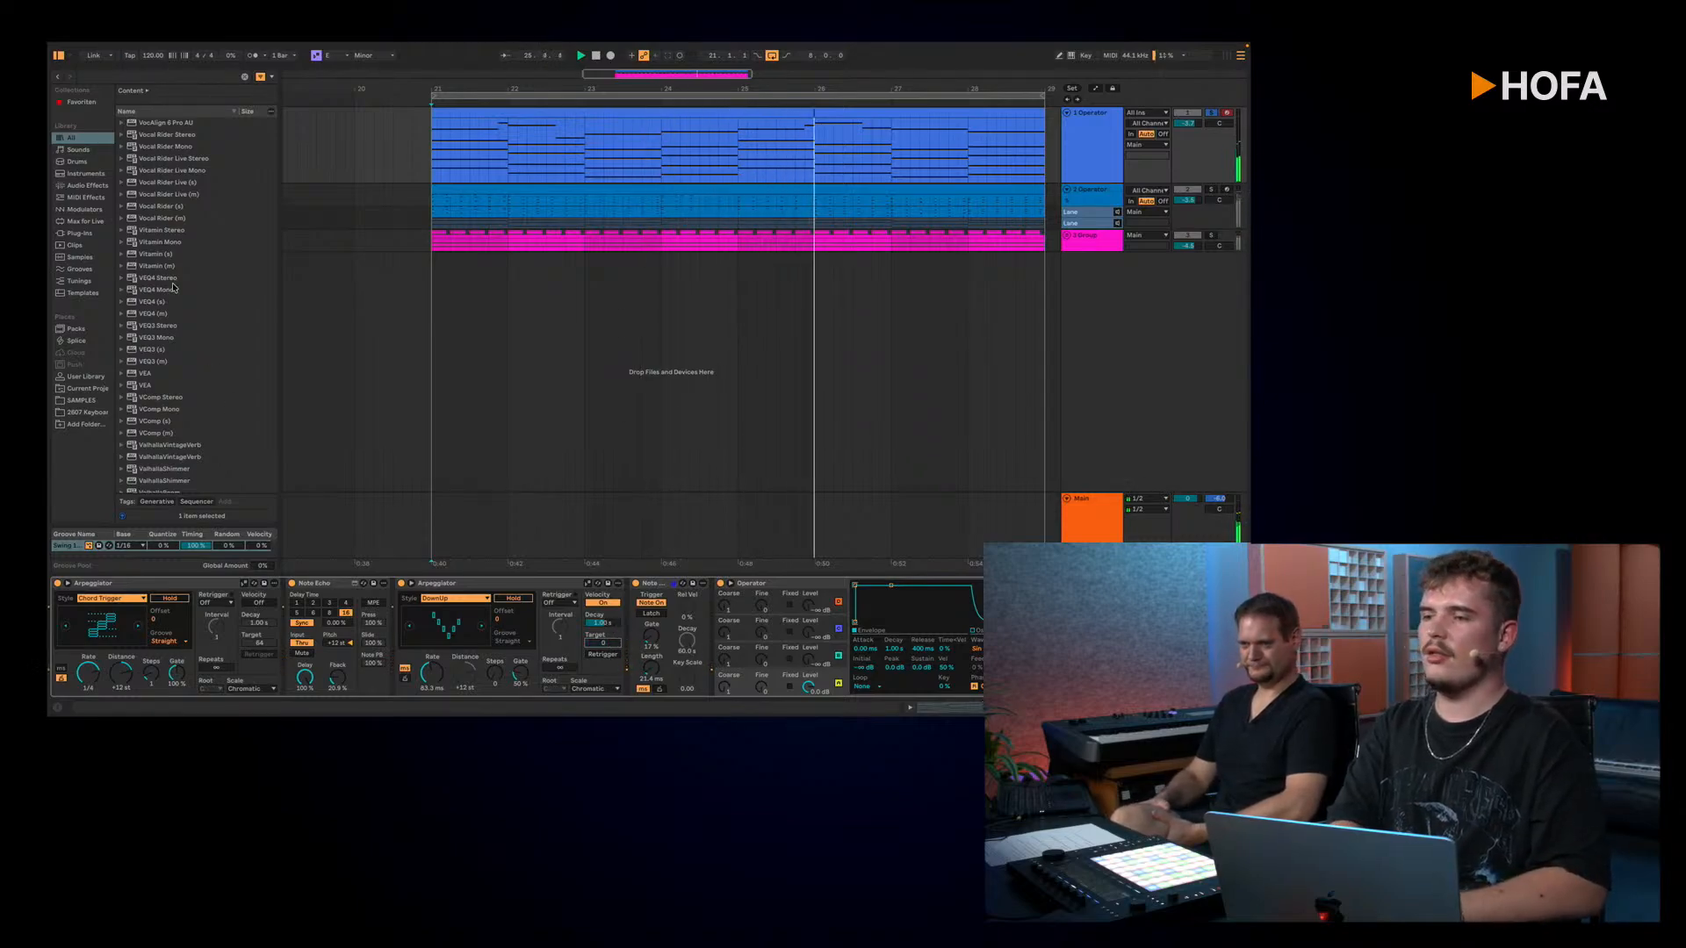
Step: Find the Velocity device among the MIDI effects and add it after Note Length
{"action": "key", "text": "ctrl+f"}
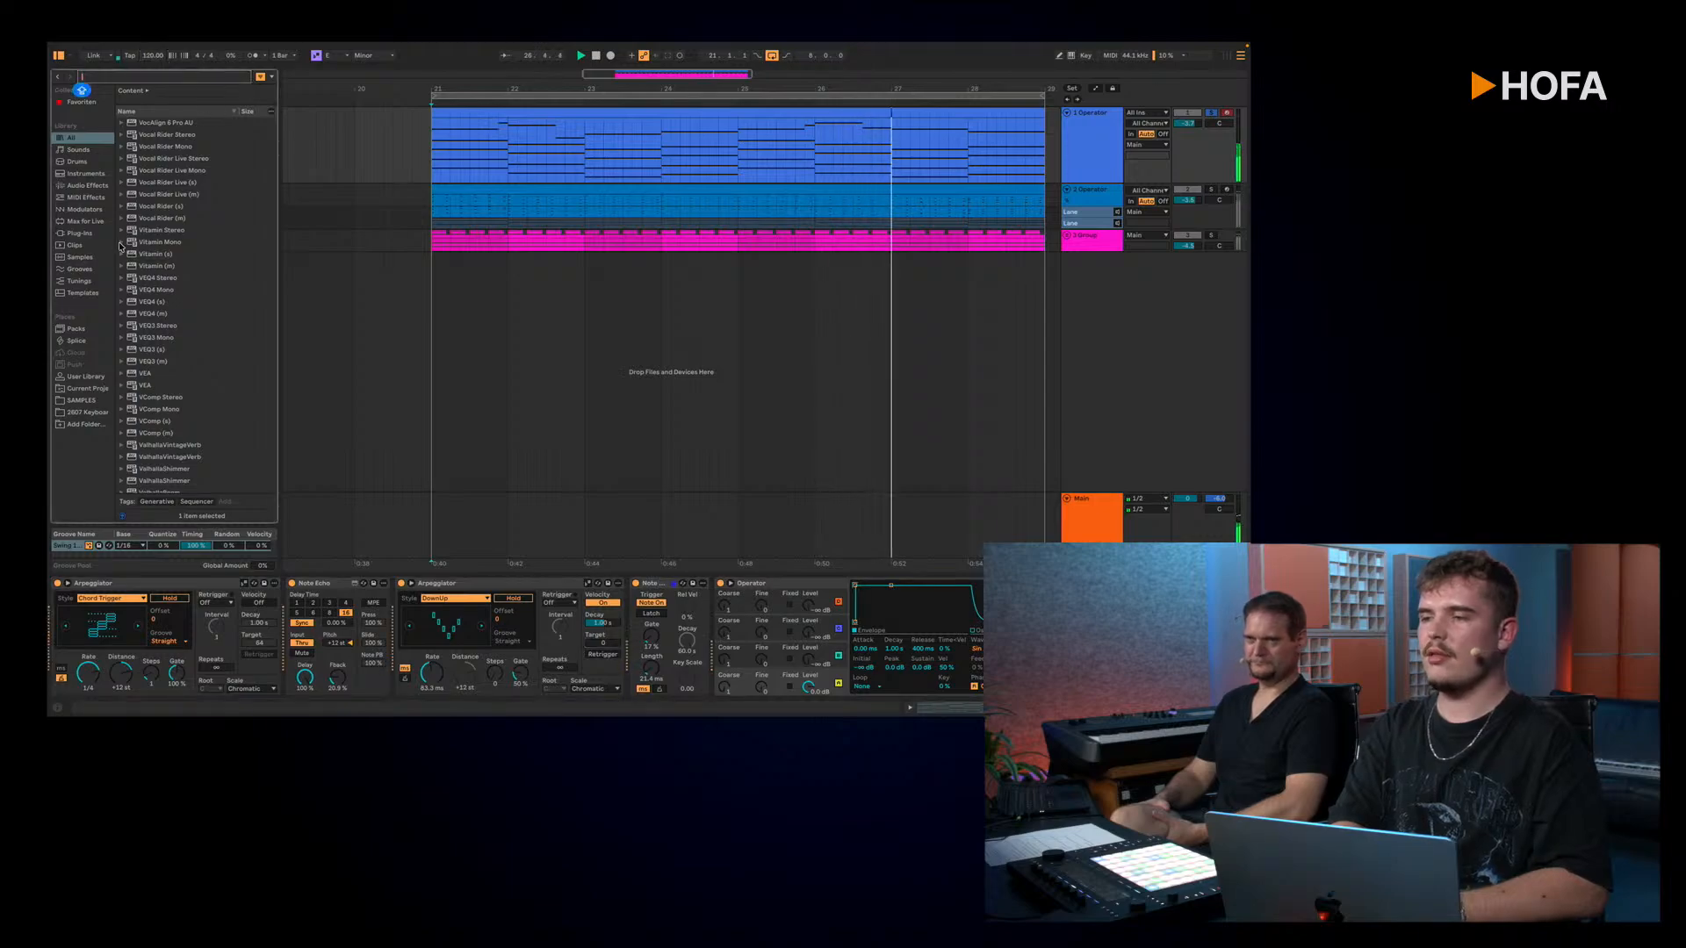
{"action": "left_click", "coordinate": [86, 196]}
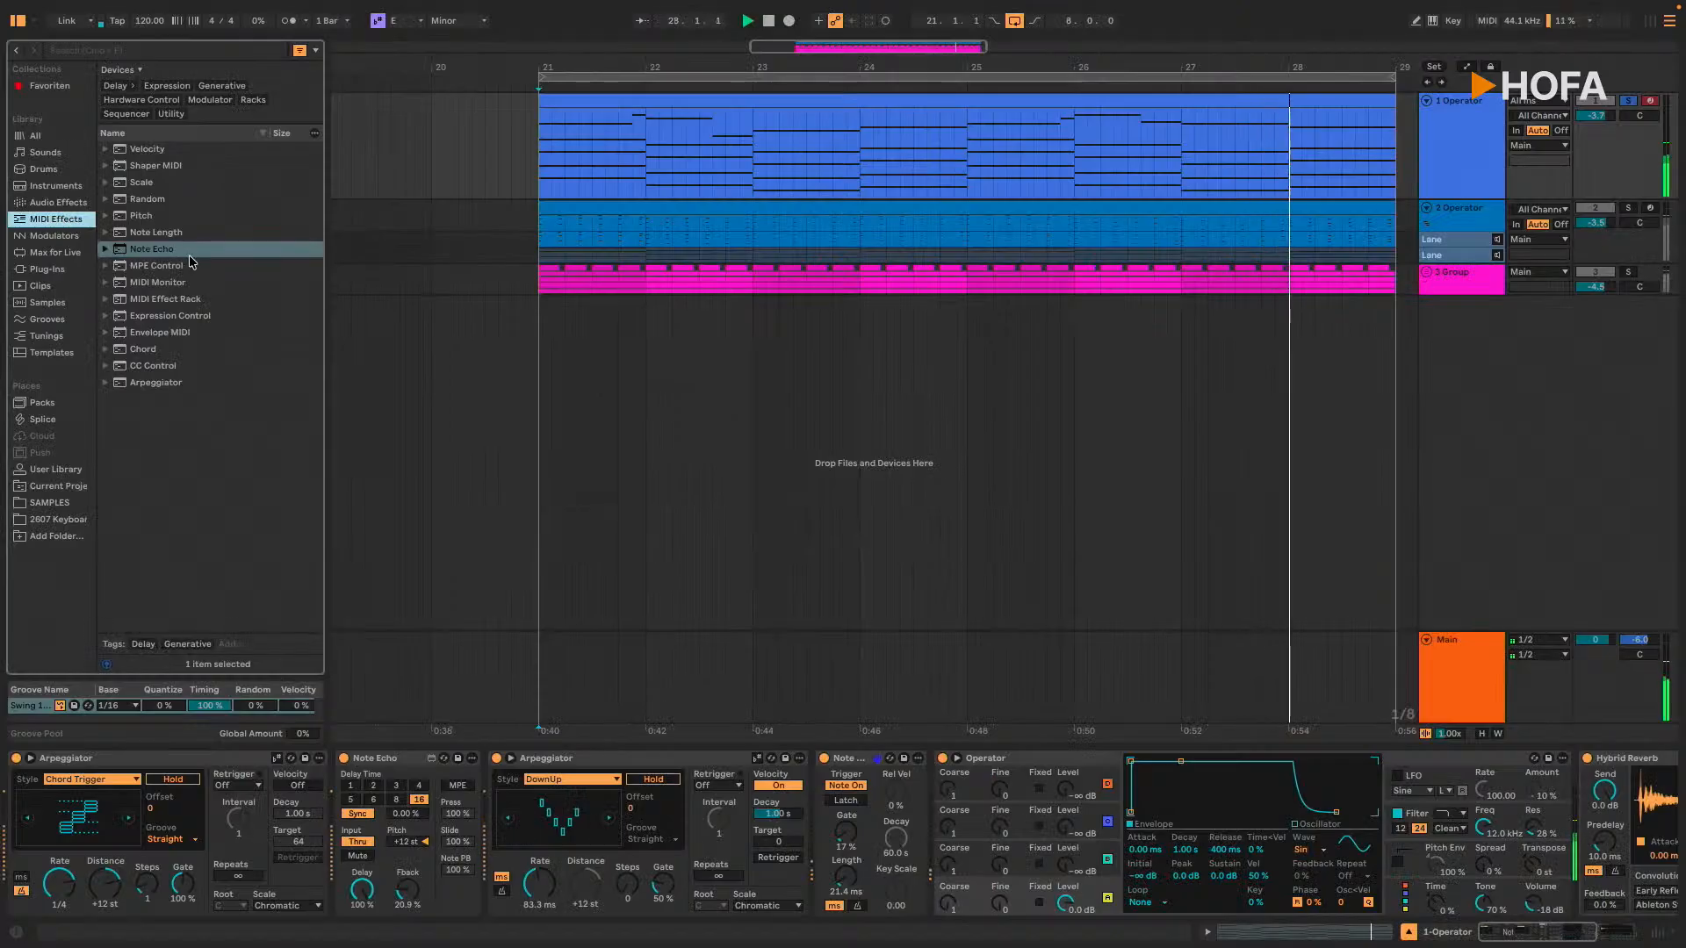
{"action": "left_click", "coordinate": [178, 151]}
{"action": "double_click", "coordinate": [183, 154]}
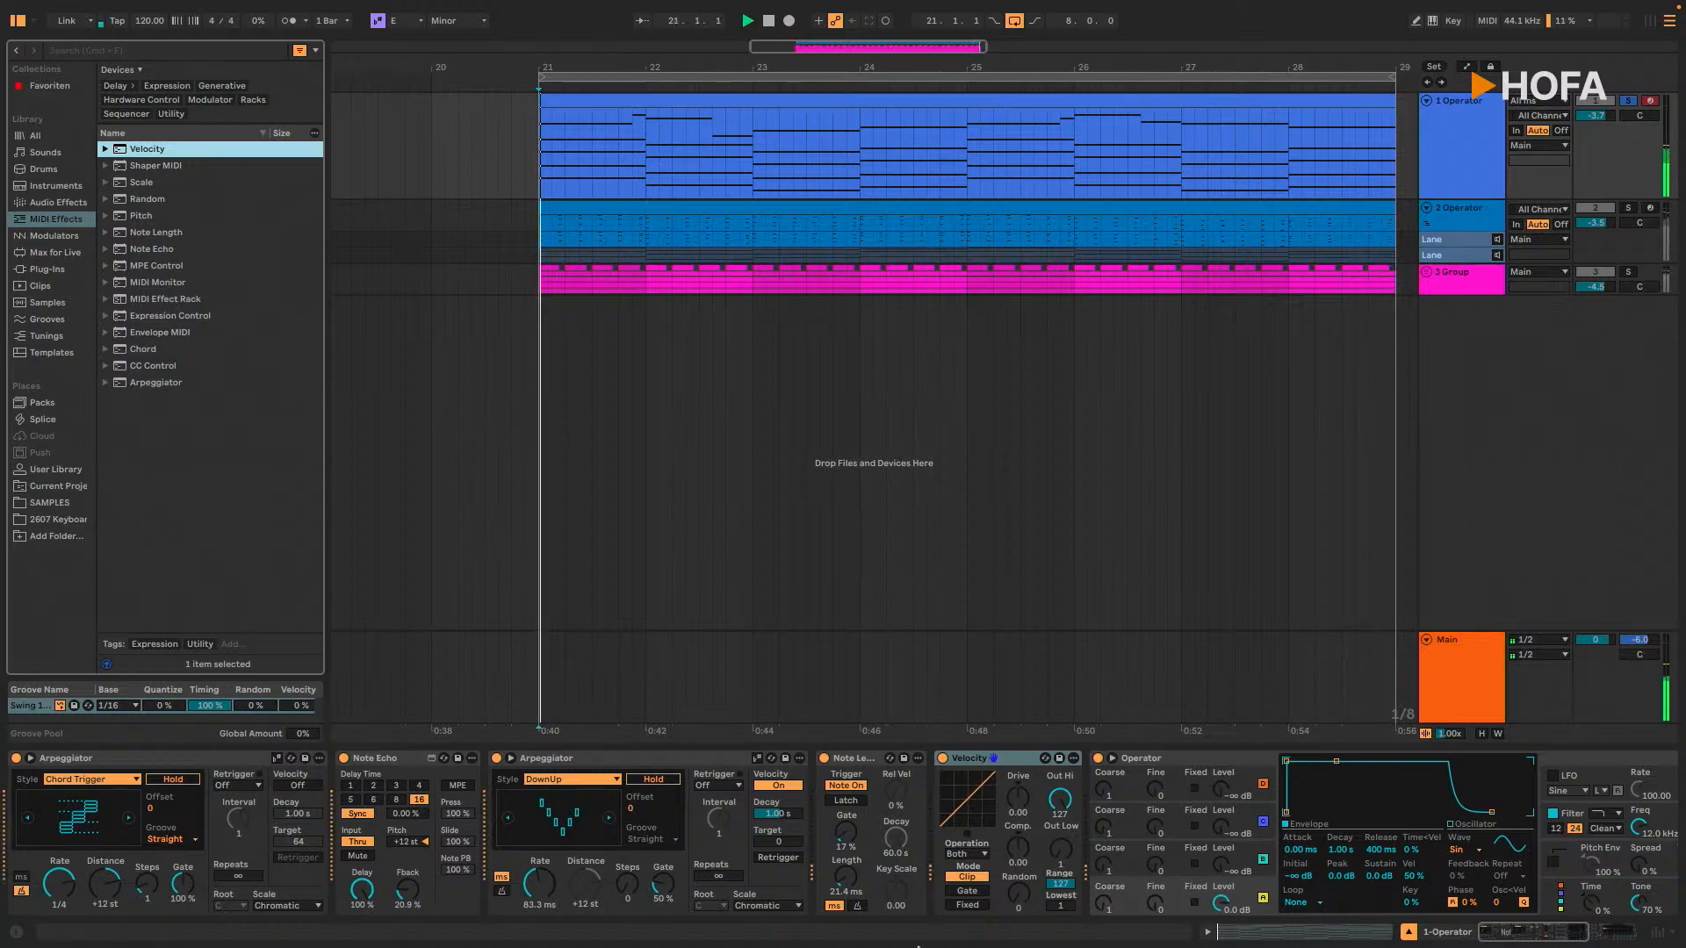
Step: Set the Velocity effect's Out Hi and Out Low to 63 and raise its Random amount
{"action": "left_click", "coordinate": [1063, 808]}
{"action": "left_click_drag", "start_coordinate": [1064, 812], "coordinate": [1063, 832]}
{"action": "left_click", "coordinate": [1065, 866]}
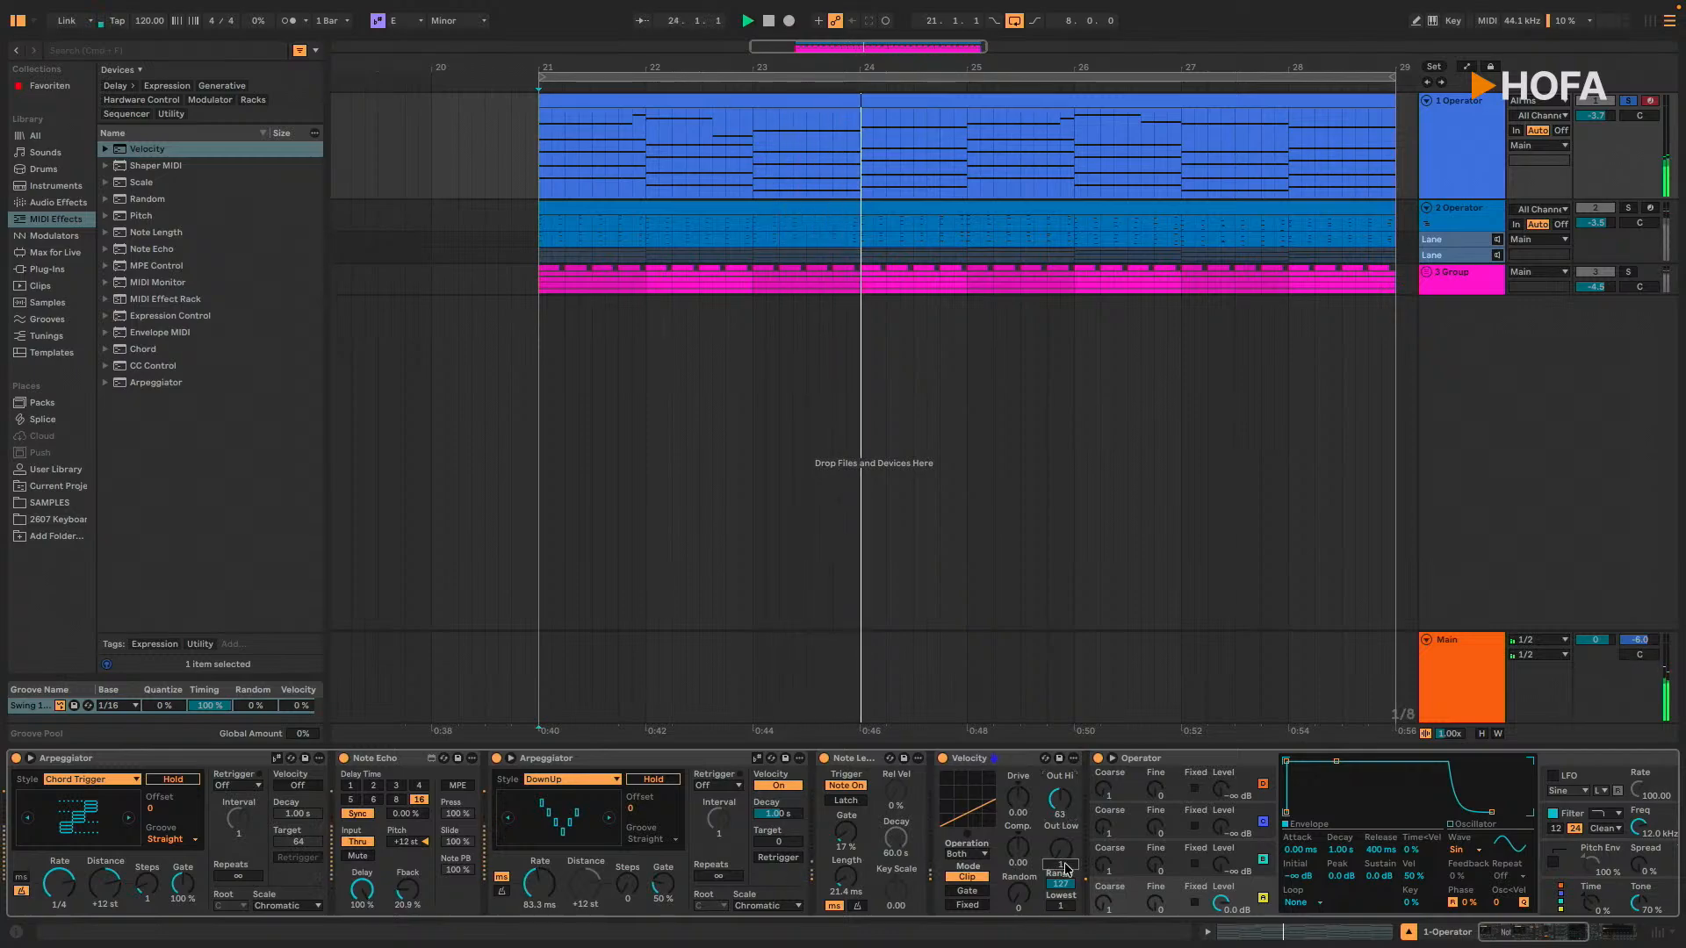
{"action": "type", "text": "63"}
{"action": "key", "text": "Return"}
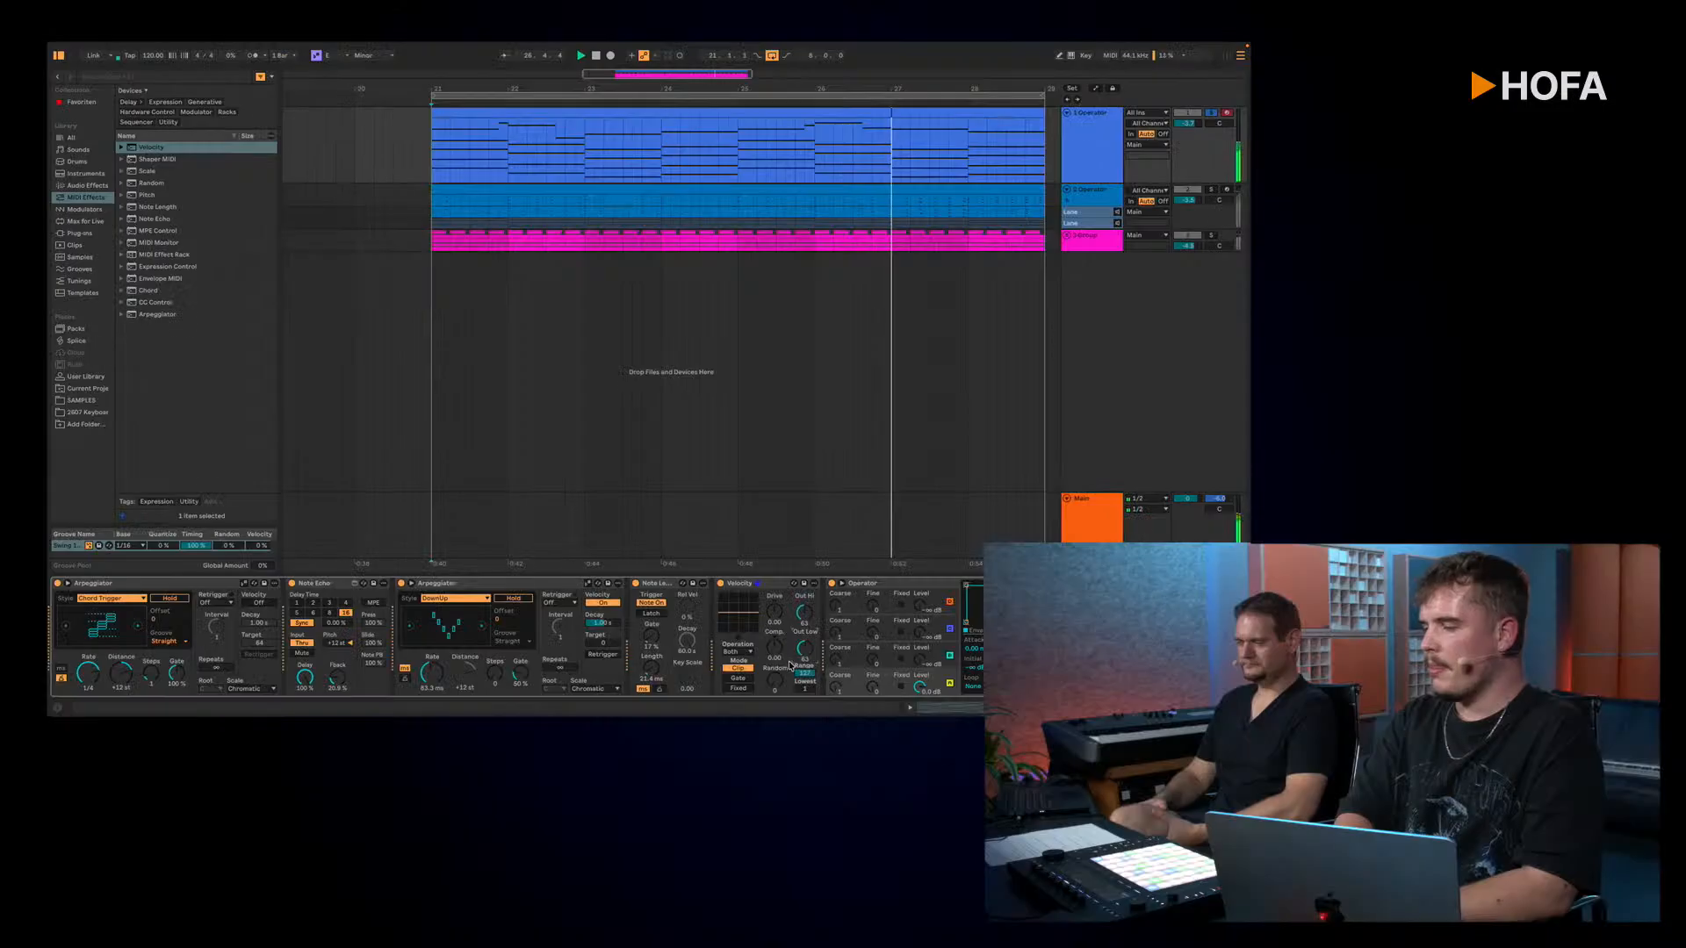
{"action": "left_click_drag", "start_coordinate": [775, 685], "coordinate": [775, 641]}
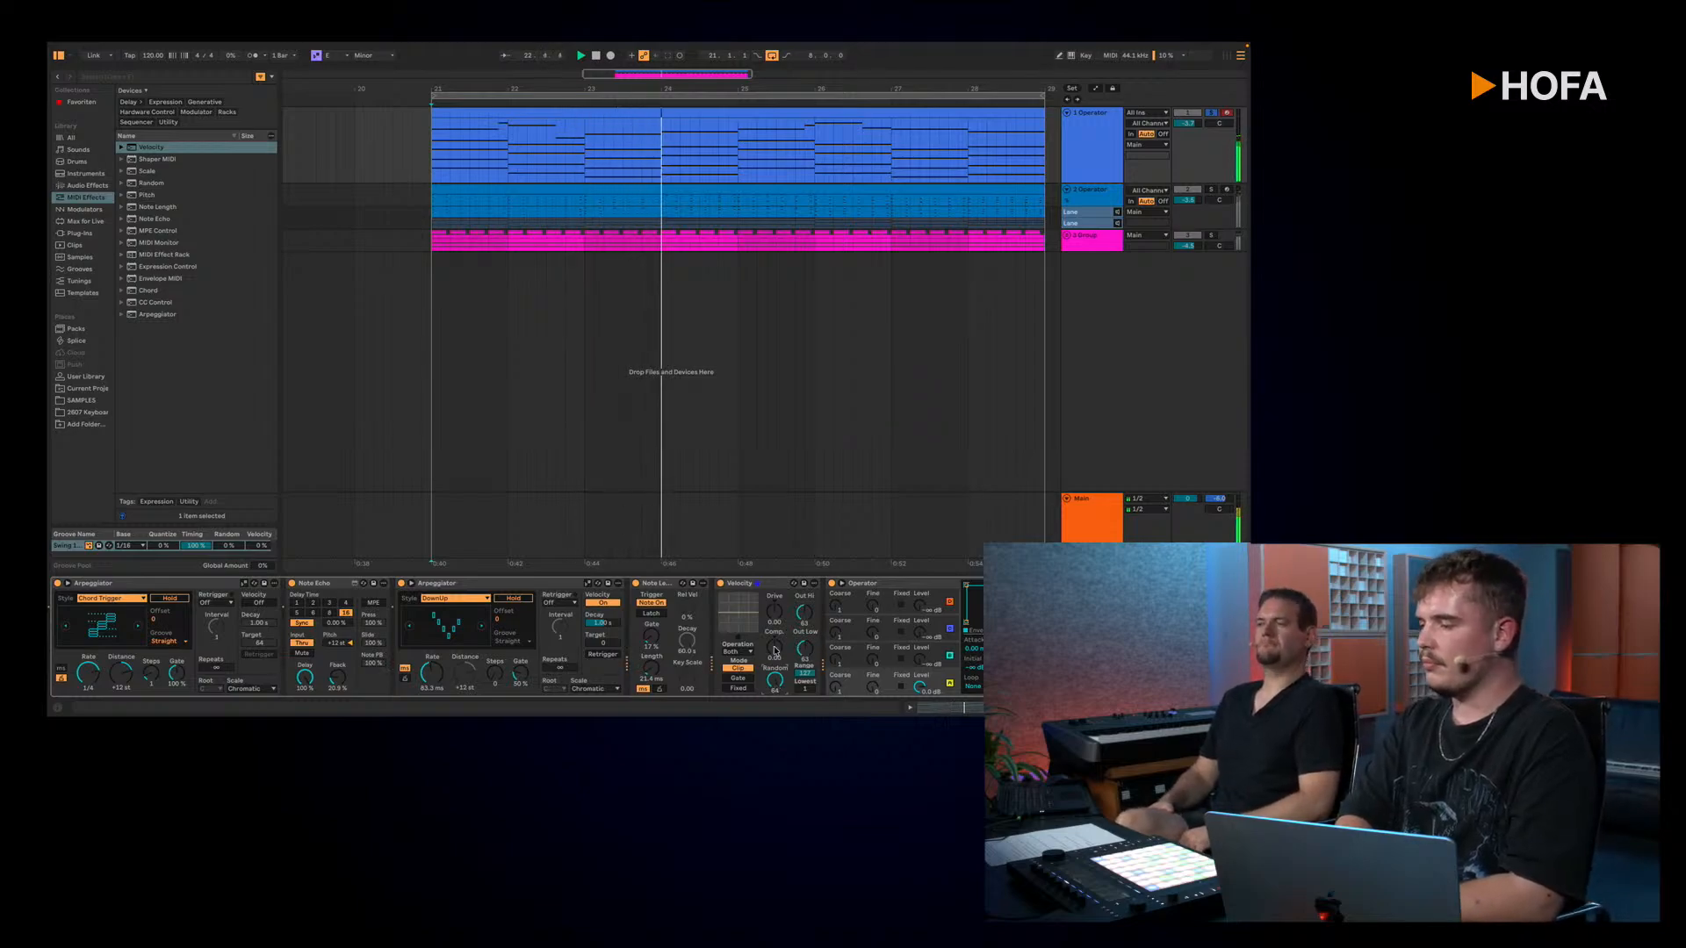
{"action": "scroll", "coordinate": [782, 646], "scroll_direction": "right", "scroll_amount": 5}
{"action": "scroll", "coordinate": [770, 650], "scroll_direction": "right", "scroll_amount": 2}
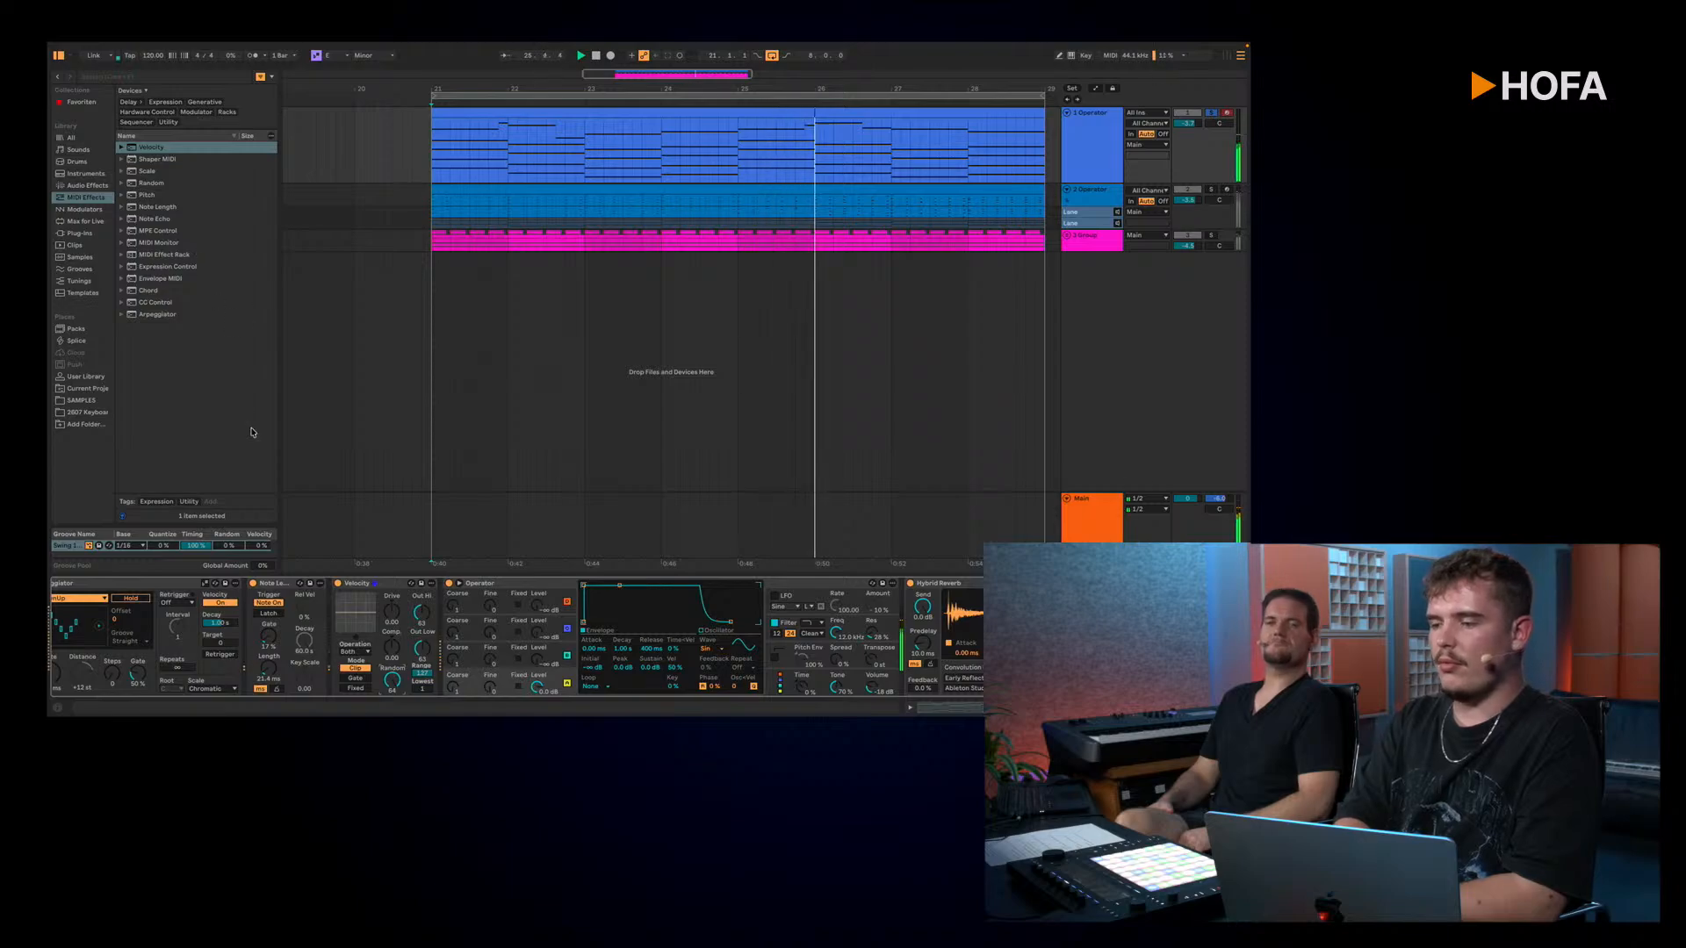
{"action": "double_click", "coordinate": [158, 230]}
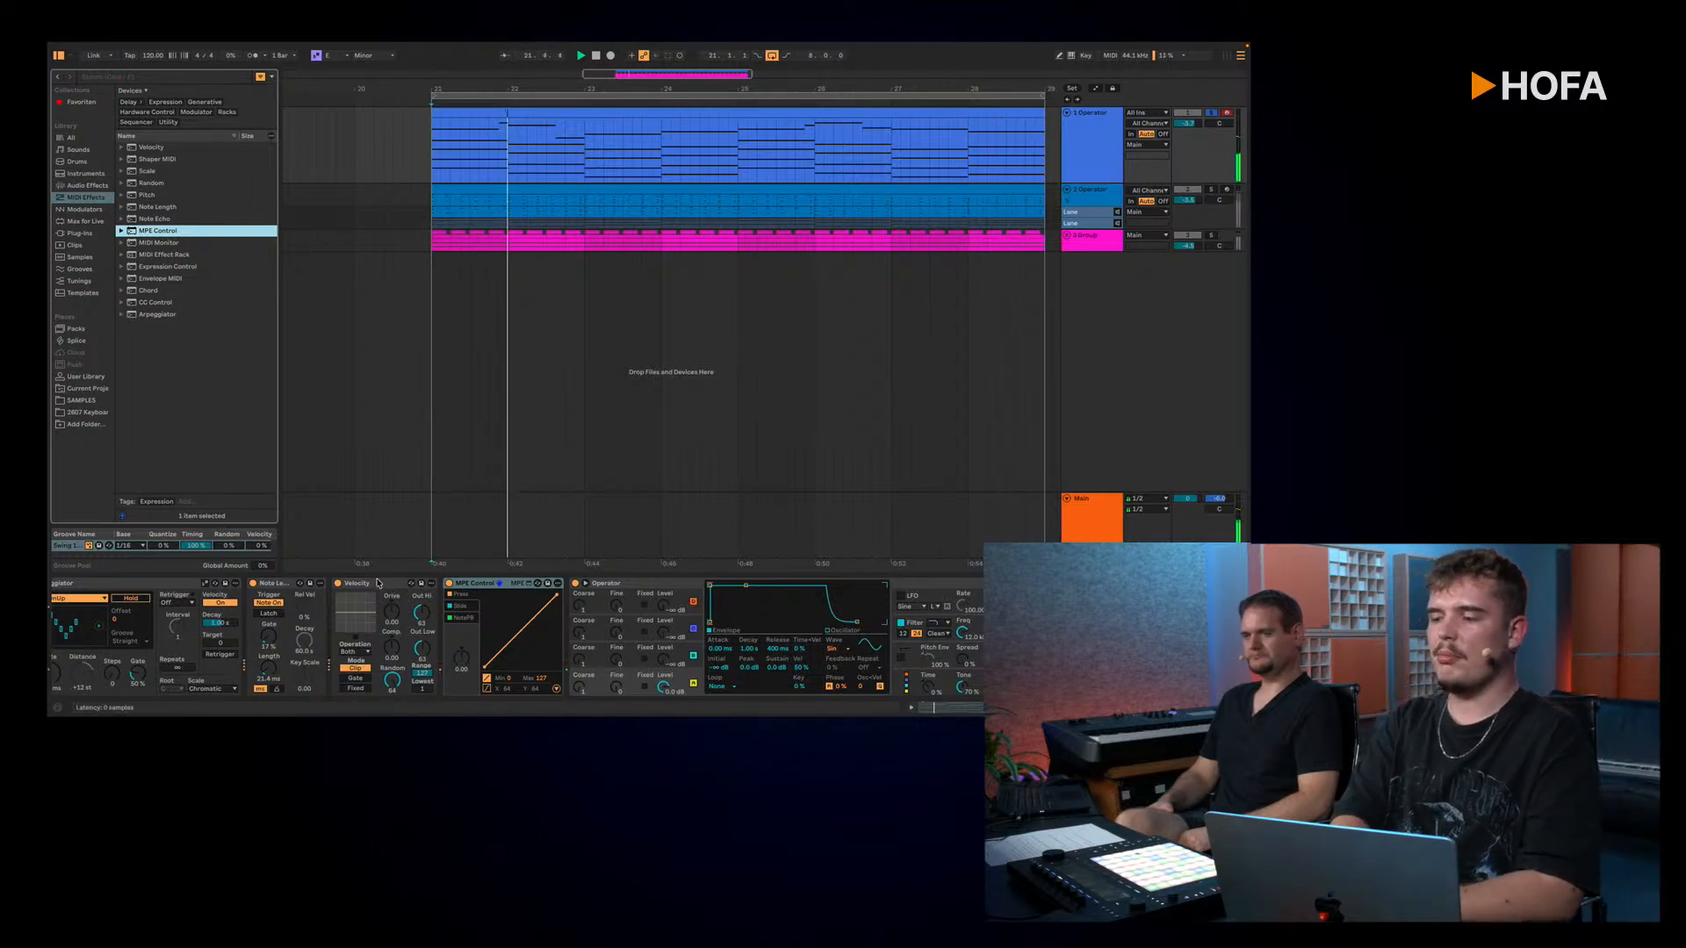
{"action": "left_click", "coordinate": [472, 582]}
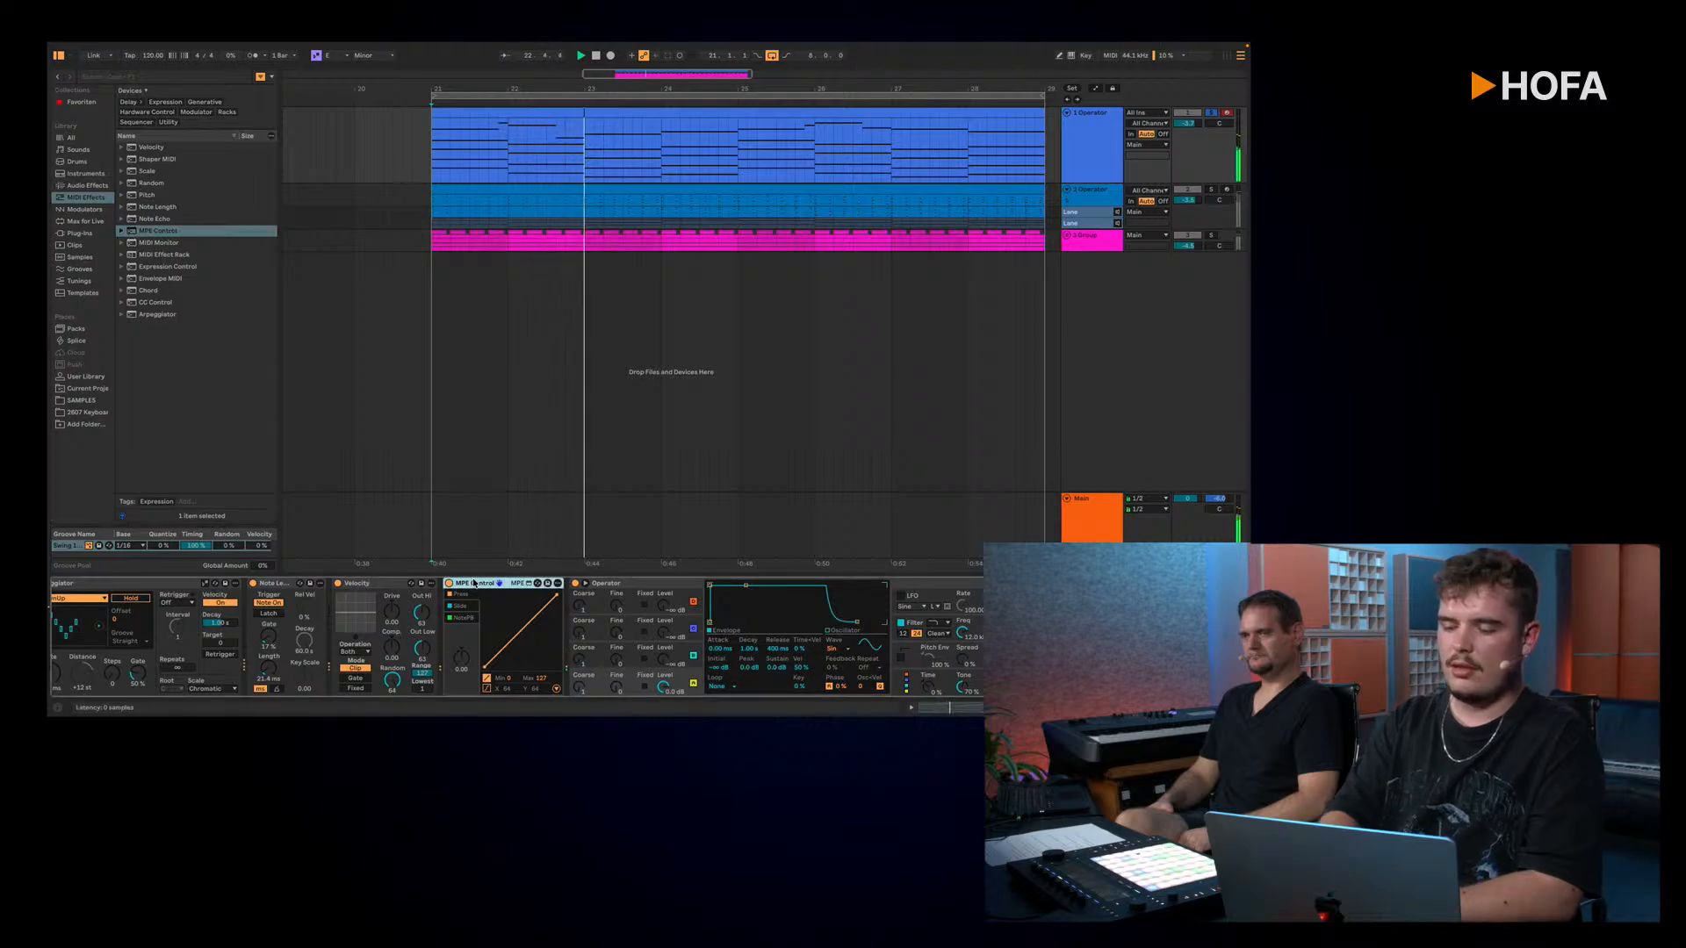
{"action": "key", "text": "Delete"}
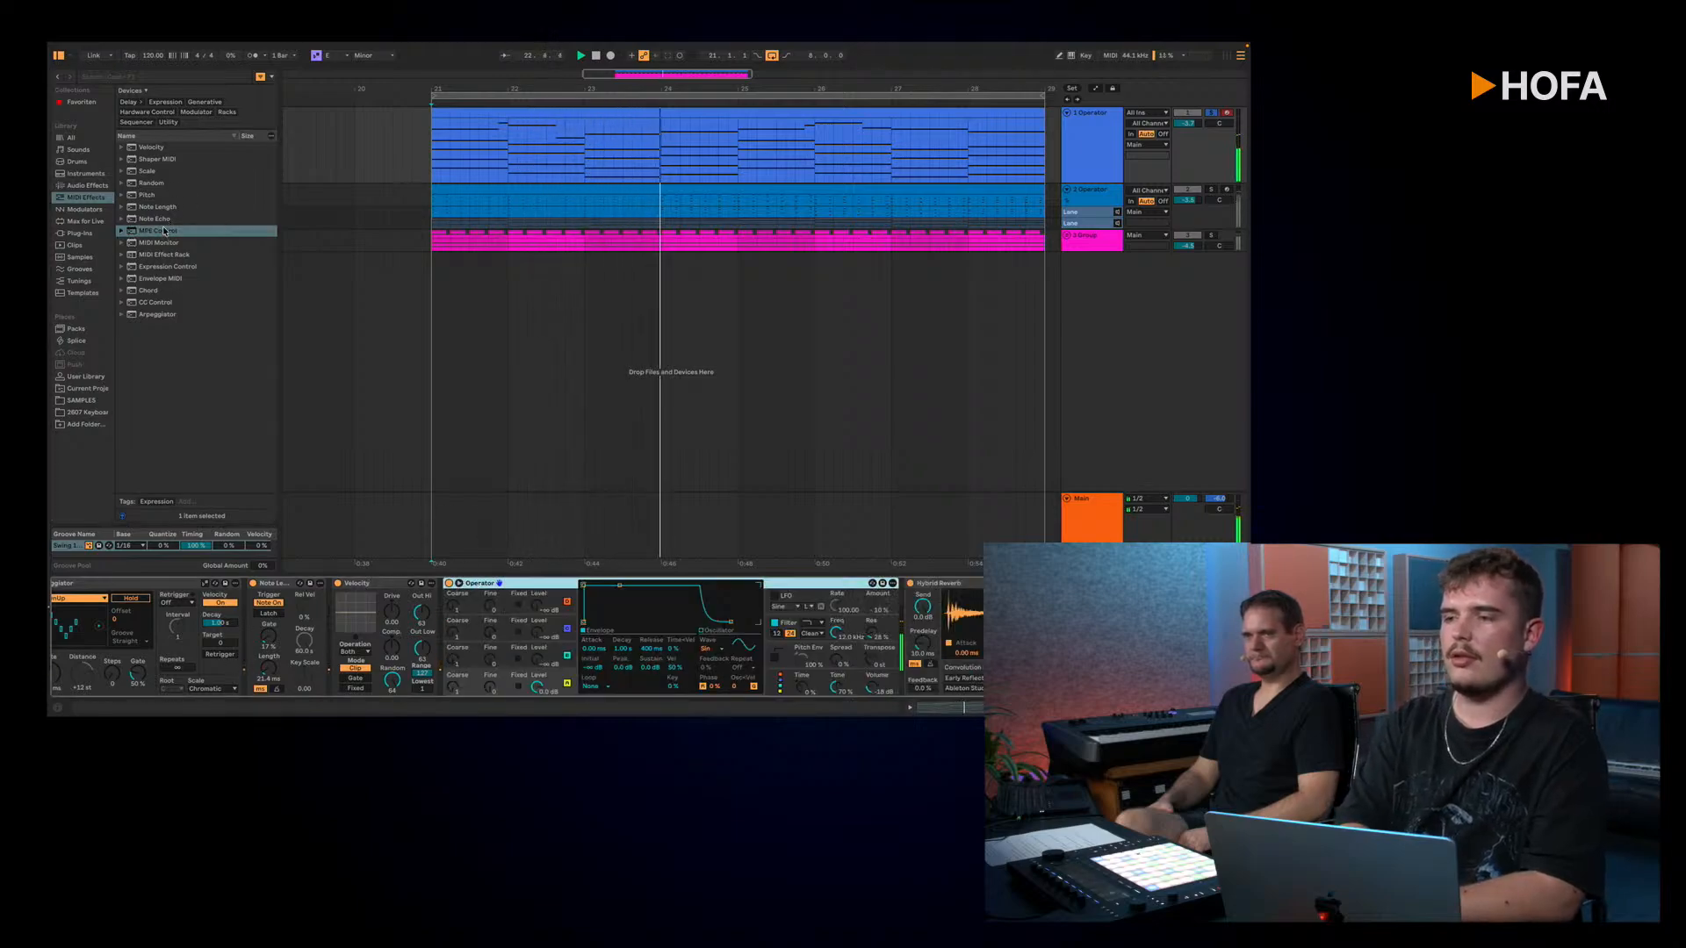
Step: Add Expression Control after the Velocity effect, keep Velocity as the first slot's source, and look through the available sources
{"action": "double_click", "coordinate": [198, 268]}
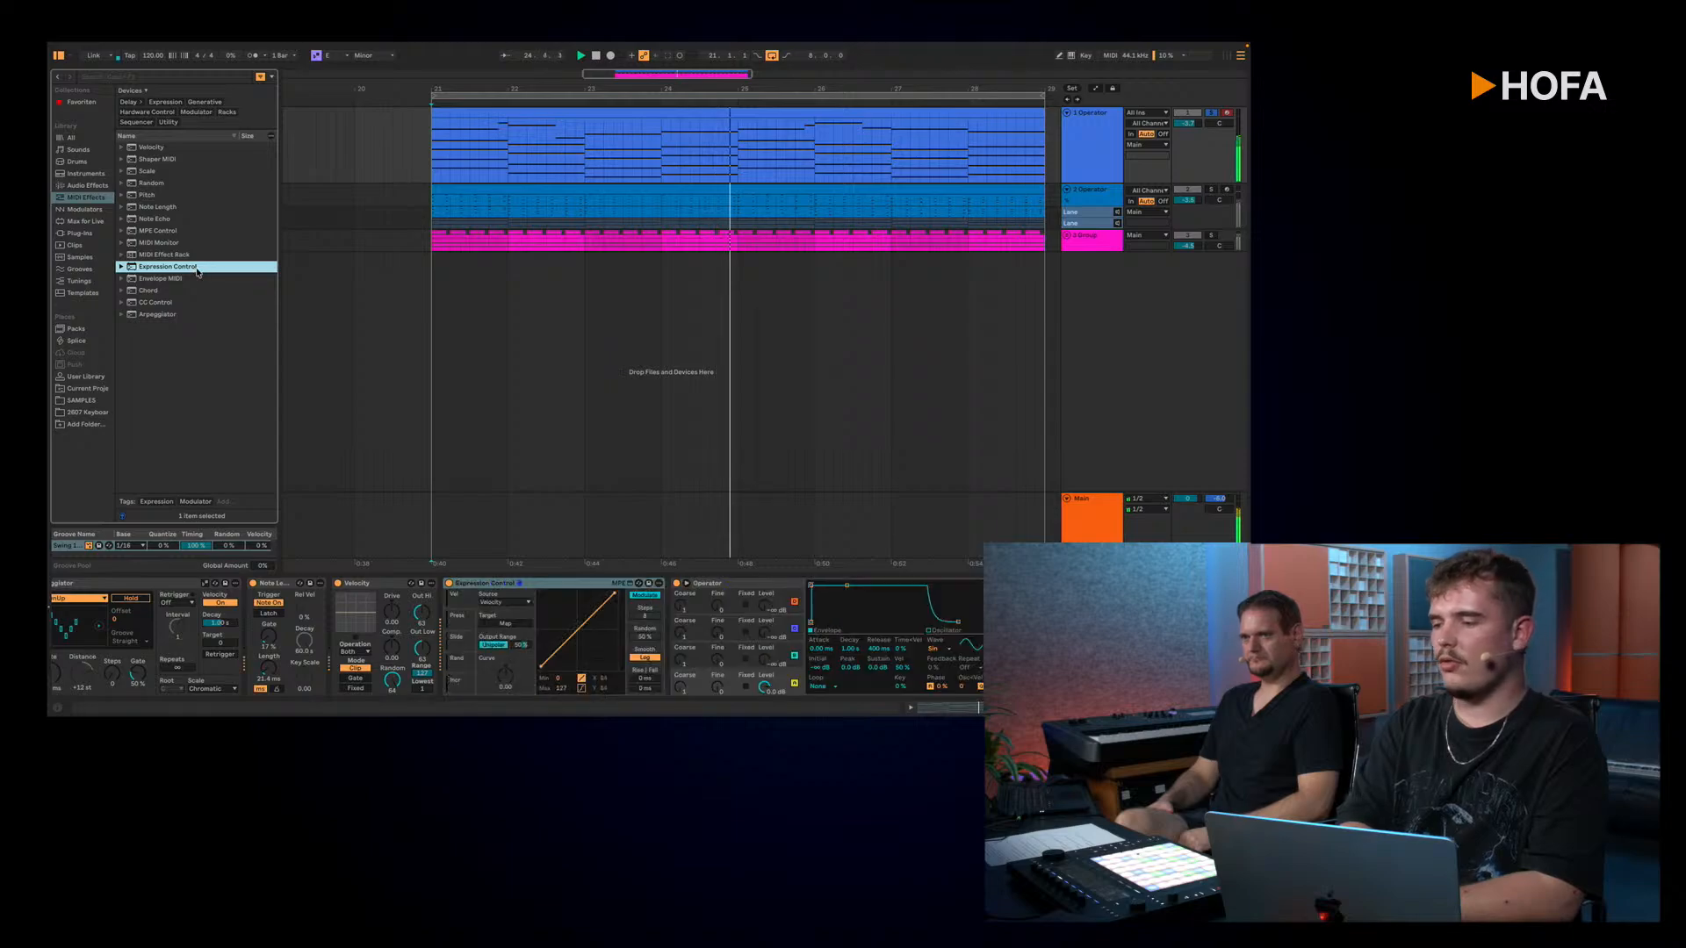
{"action": "left_click", "coordinate": [497, 604]}
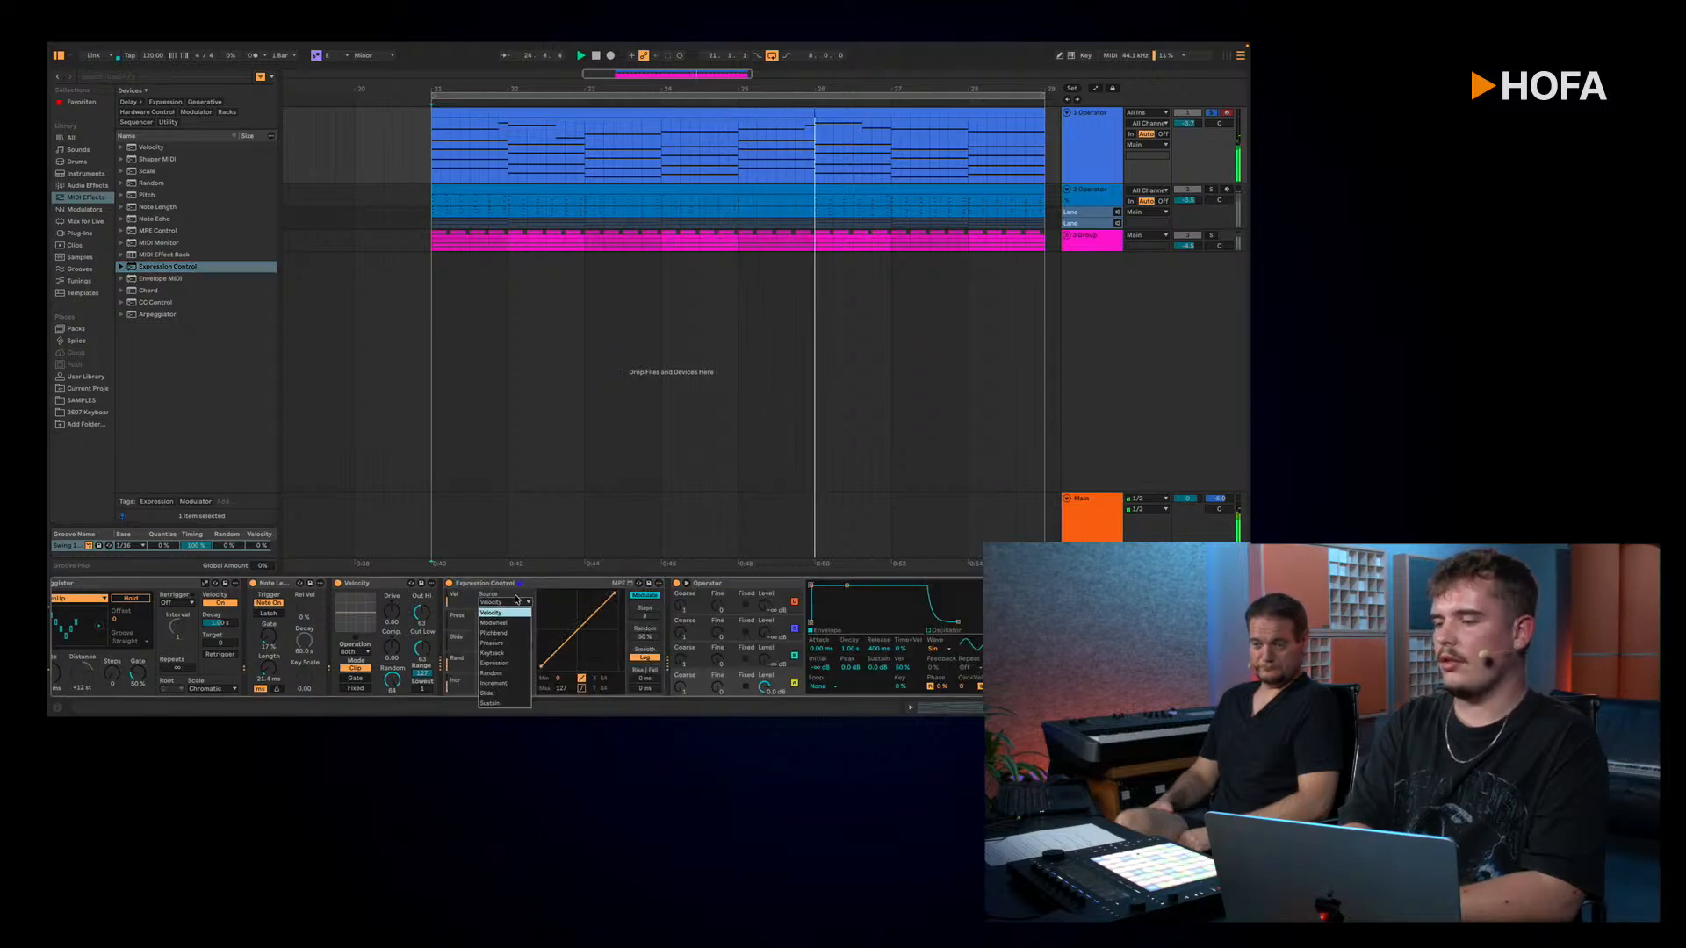
{"action": "left_click", "coordinate": [492, 612]}
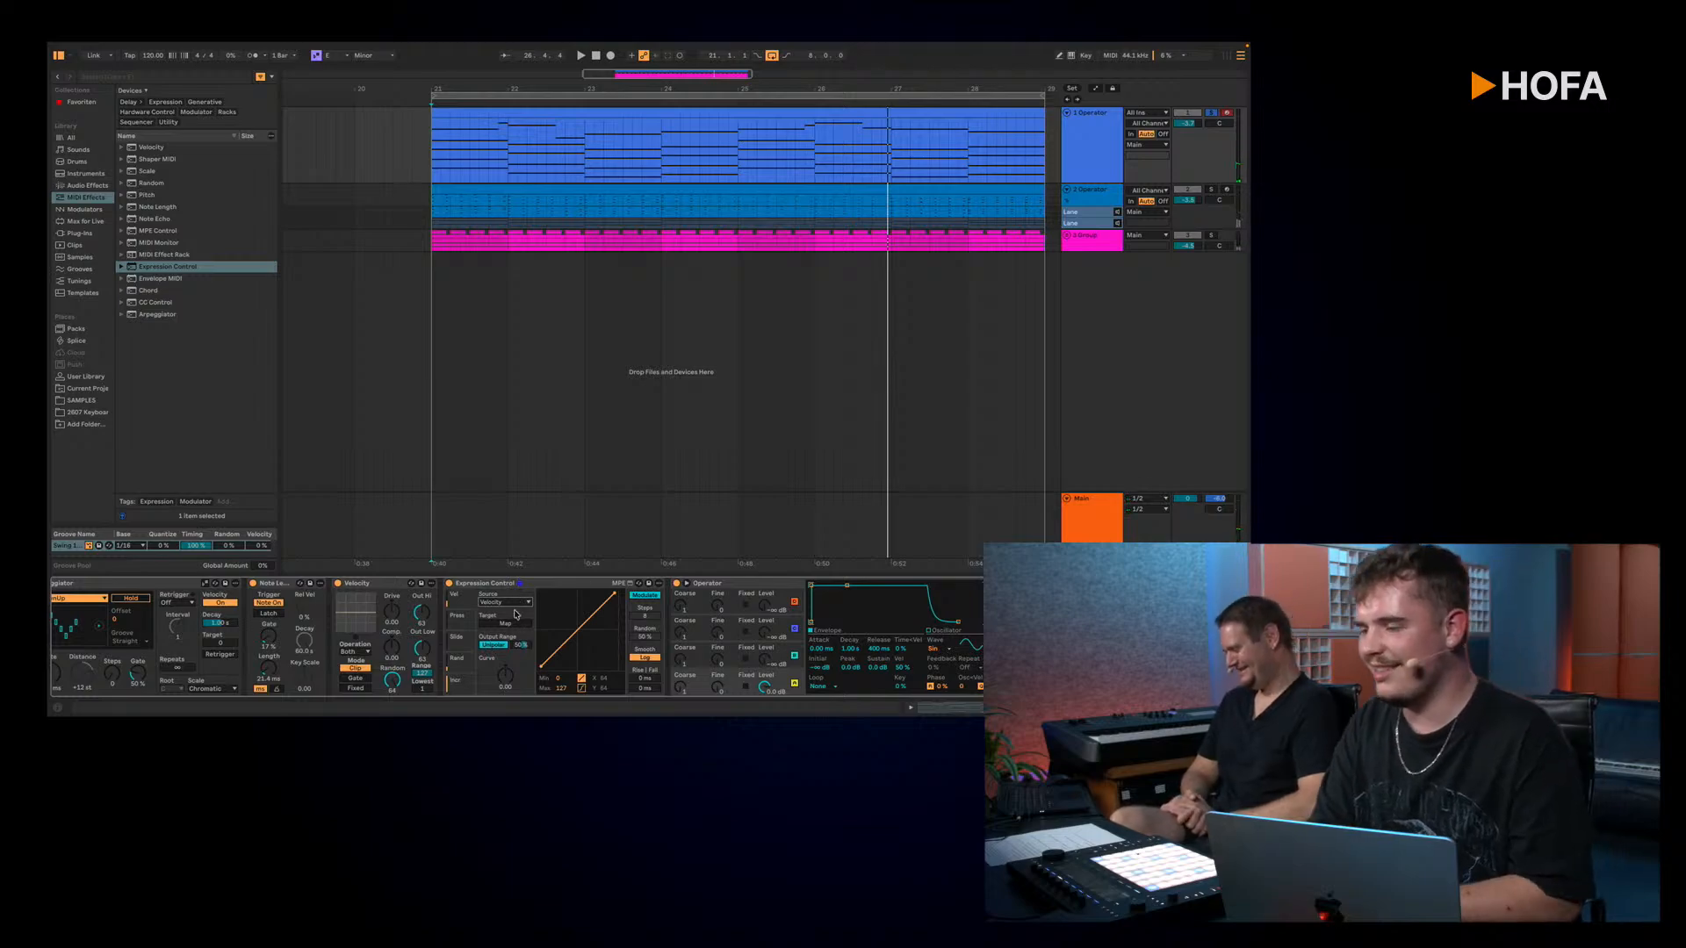
{"action": "left_click", "coordinate": [513, 604]}
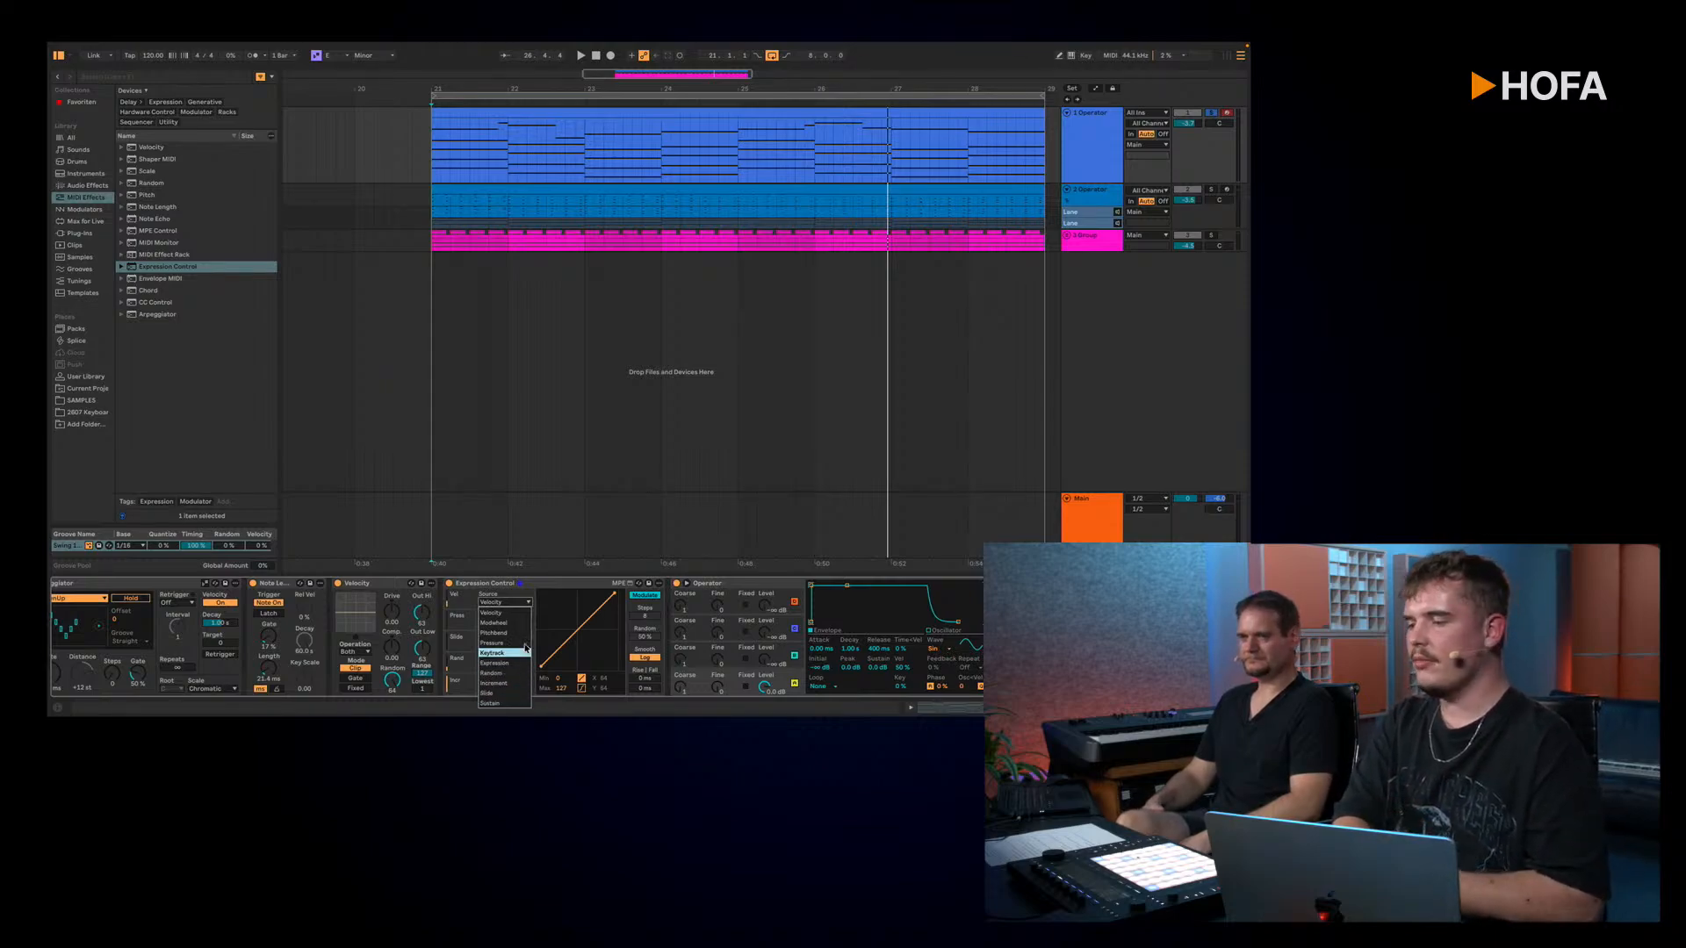
{"action": "left_click", "coordinate": [521, 606]}
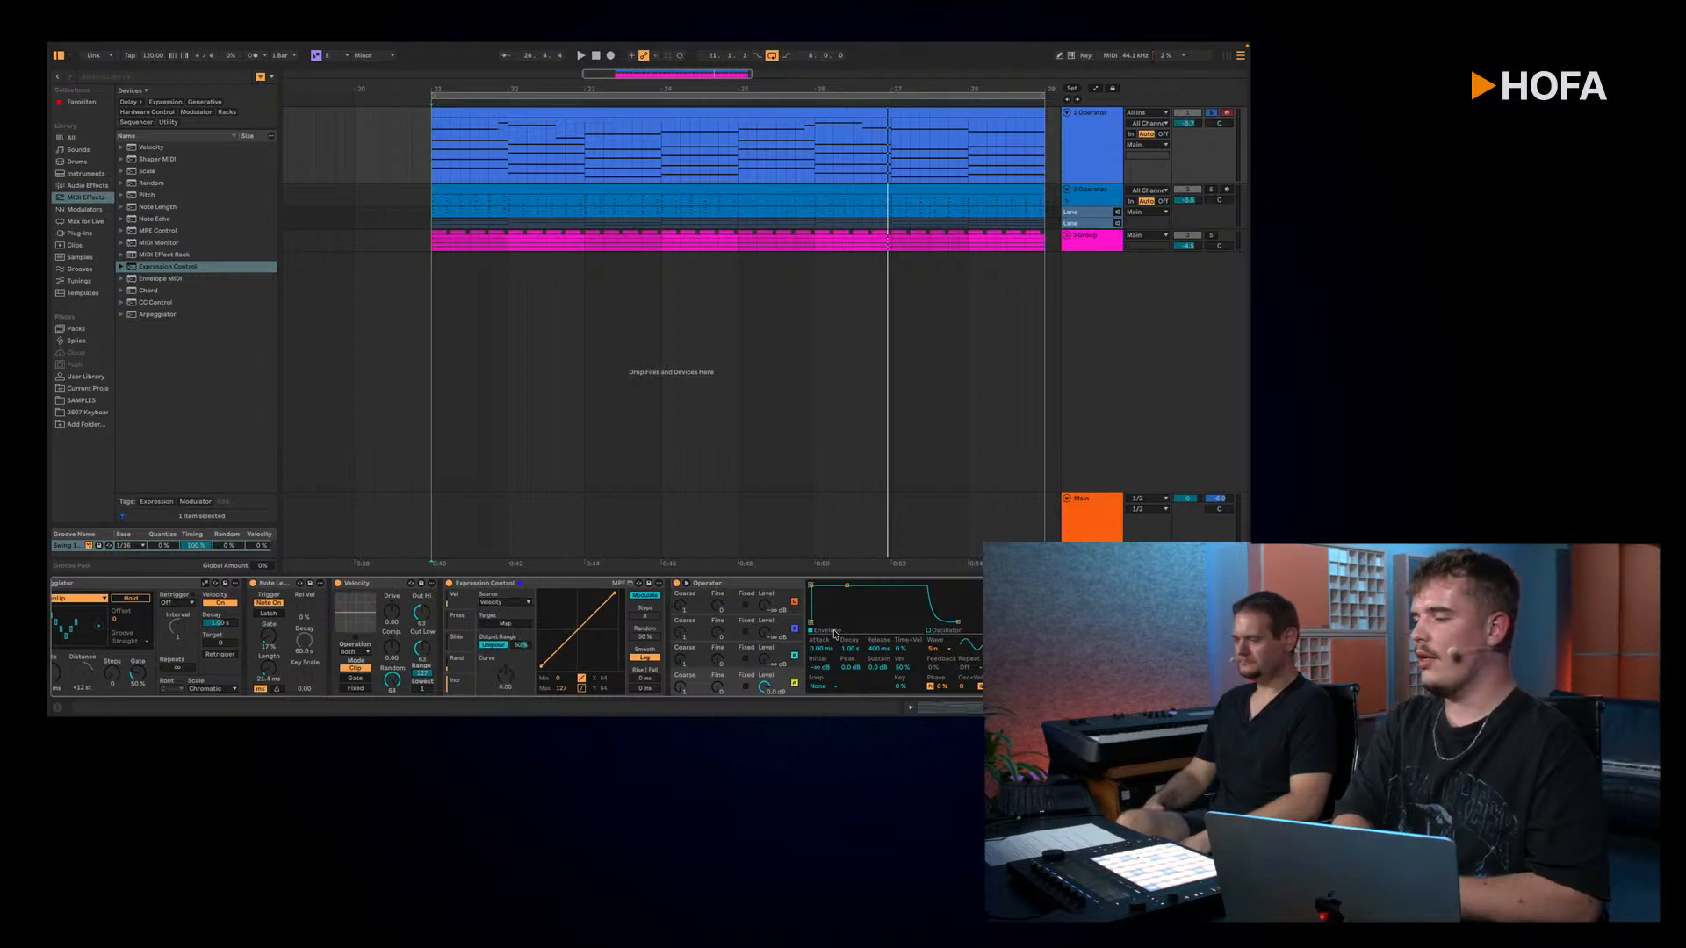
Step: Map Expression Control's velocity slot to a parameter further along the device chain, and show the pressure slot with its source options
{"action": "scroll", "coordinate": [915, 612], "scroll_direction": "right", "scroll_amount": 5}
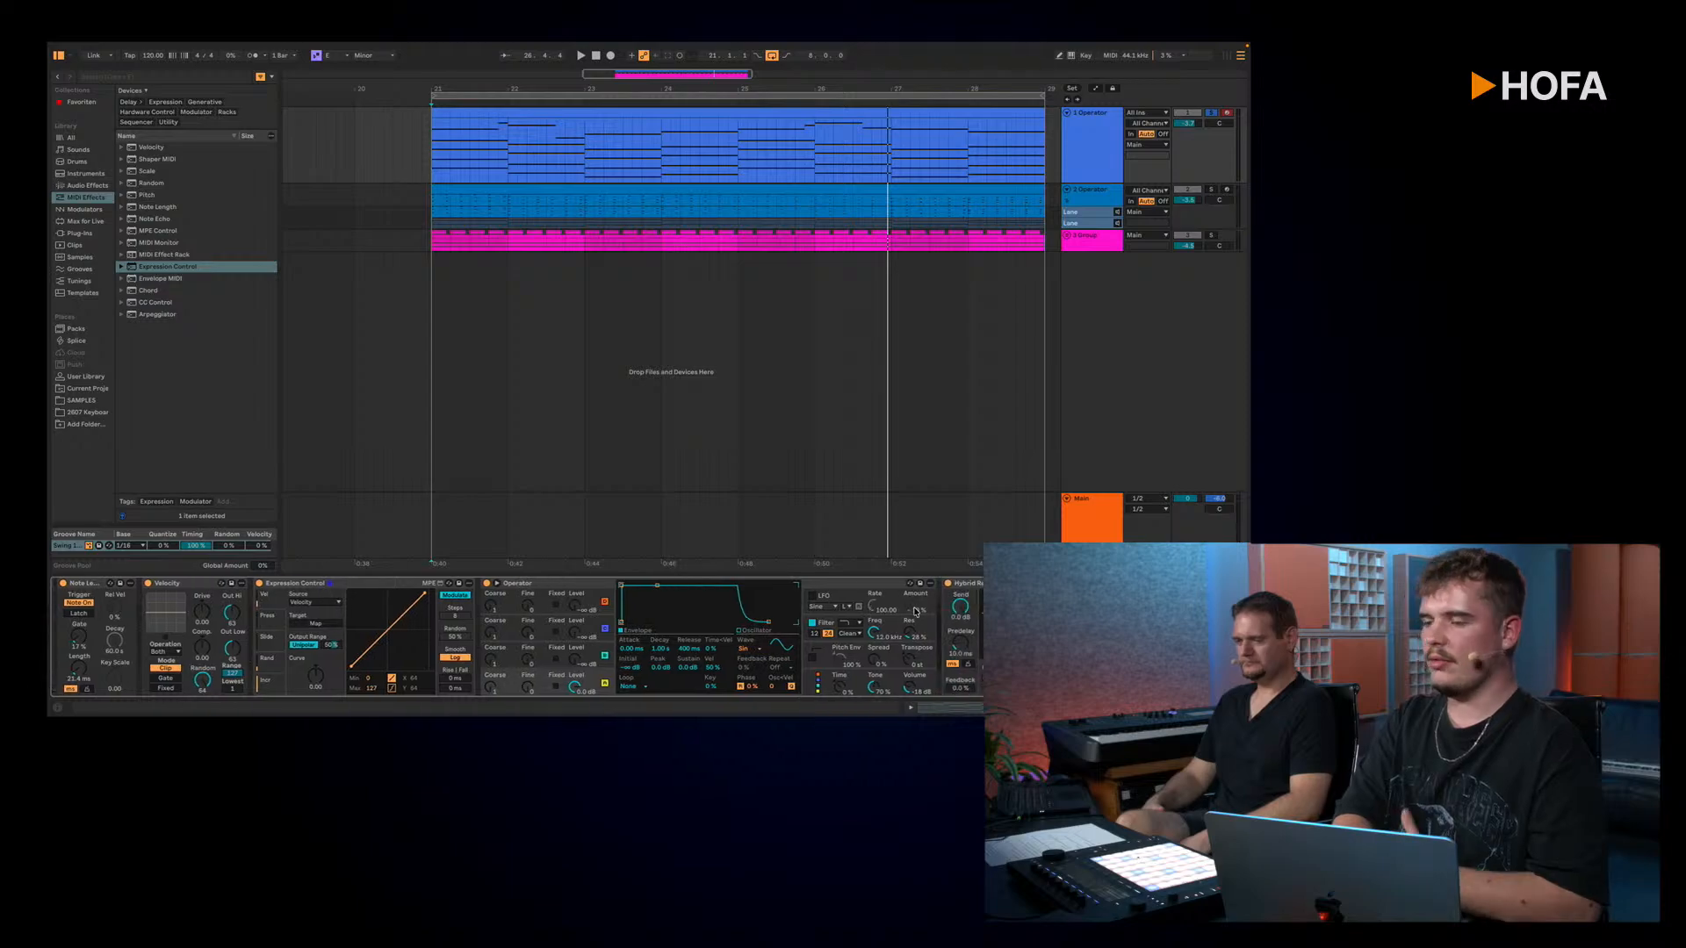
{"action": "scroll", "coordinate": [915, 612], "scroll_direction": "right", "scroll_amount": 3}
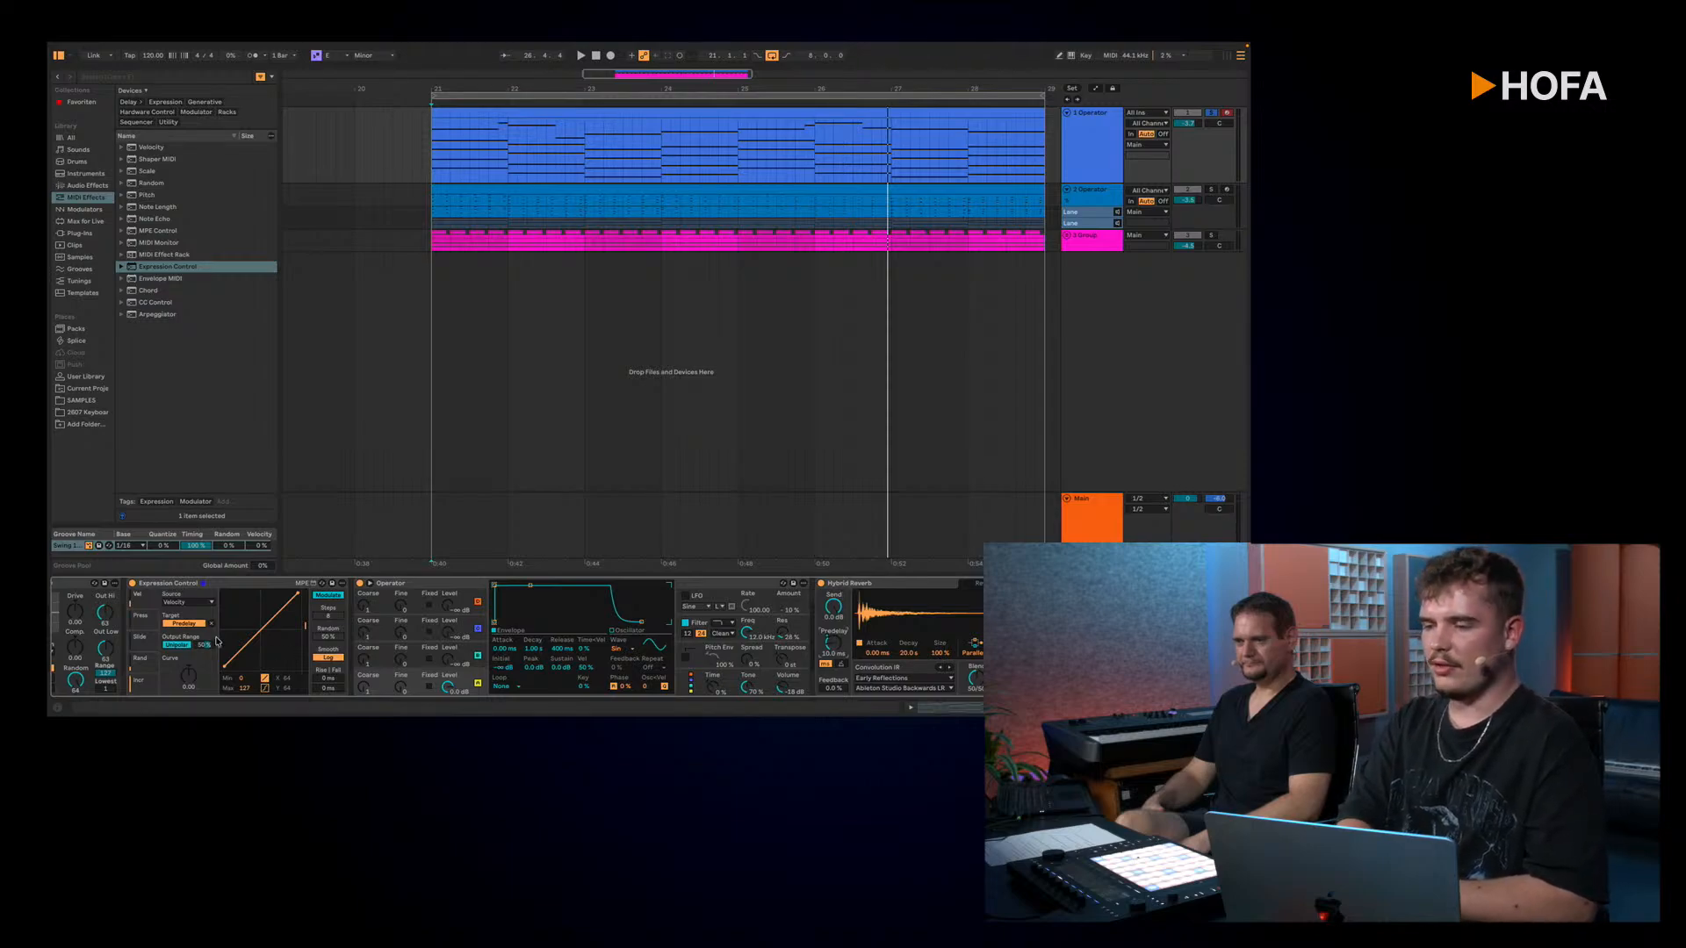
{"action": "scroll", "coordinate": [217, 641], "scroll_direction": "left", "scroll_amount": 3}
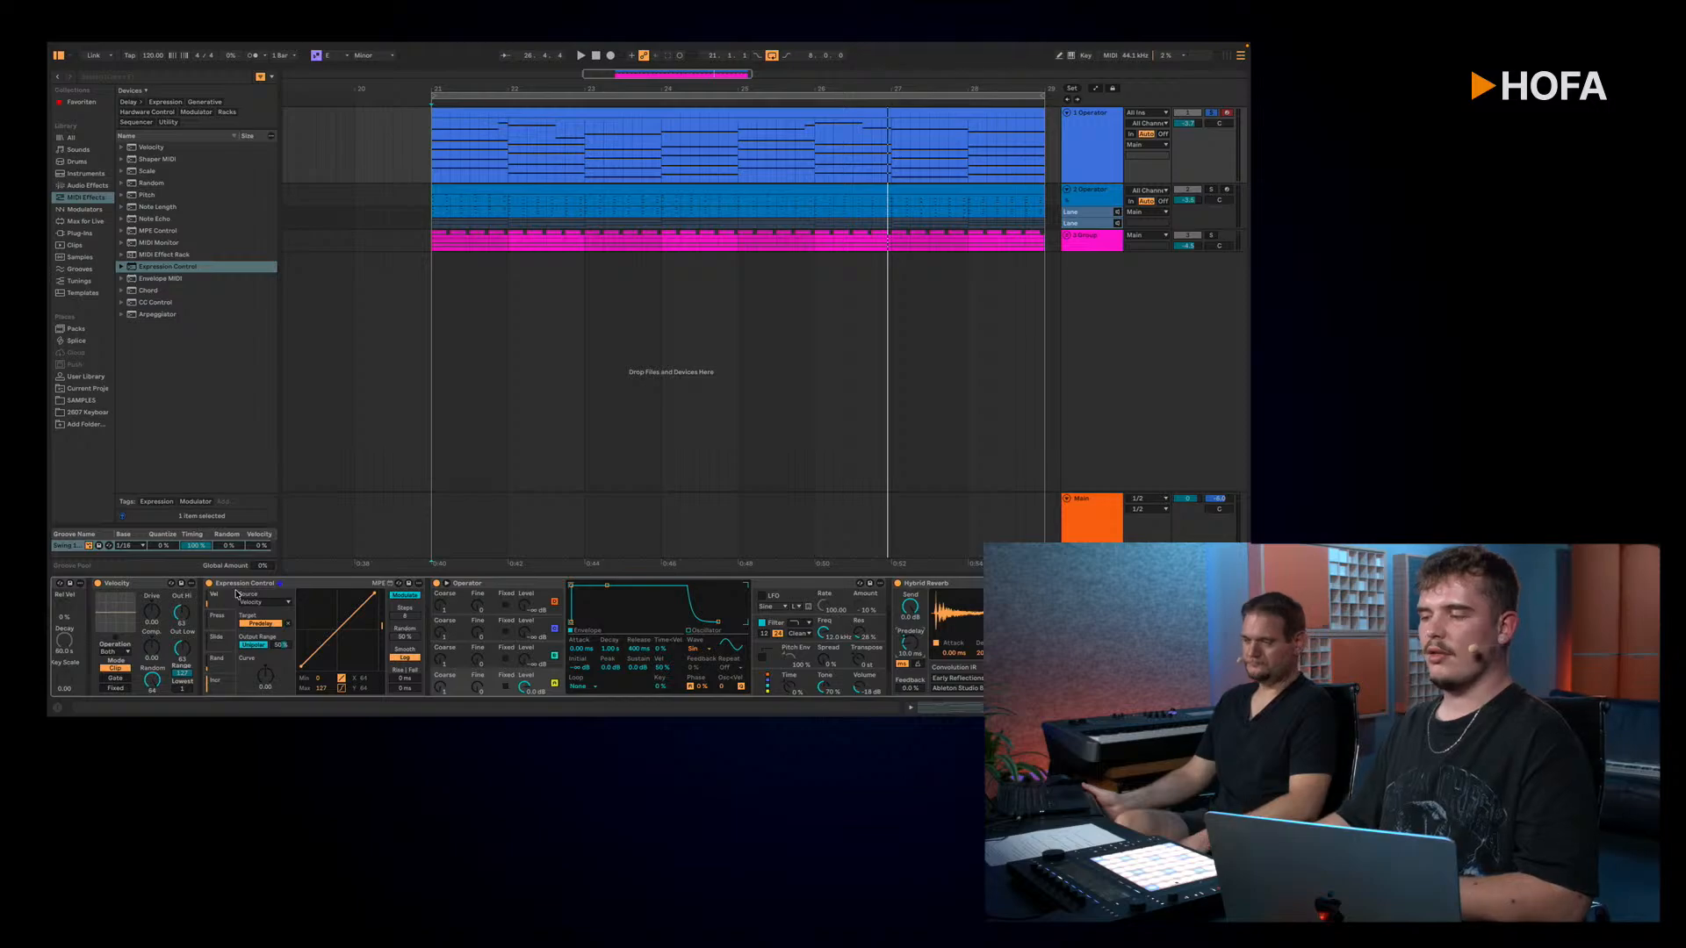
{"action": "left_click", "coordinate": [223, 619]}
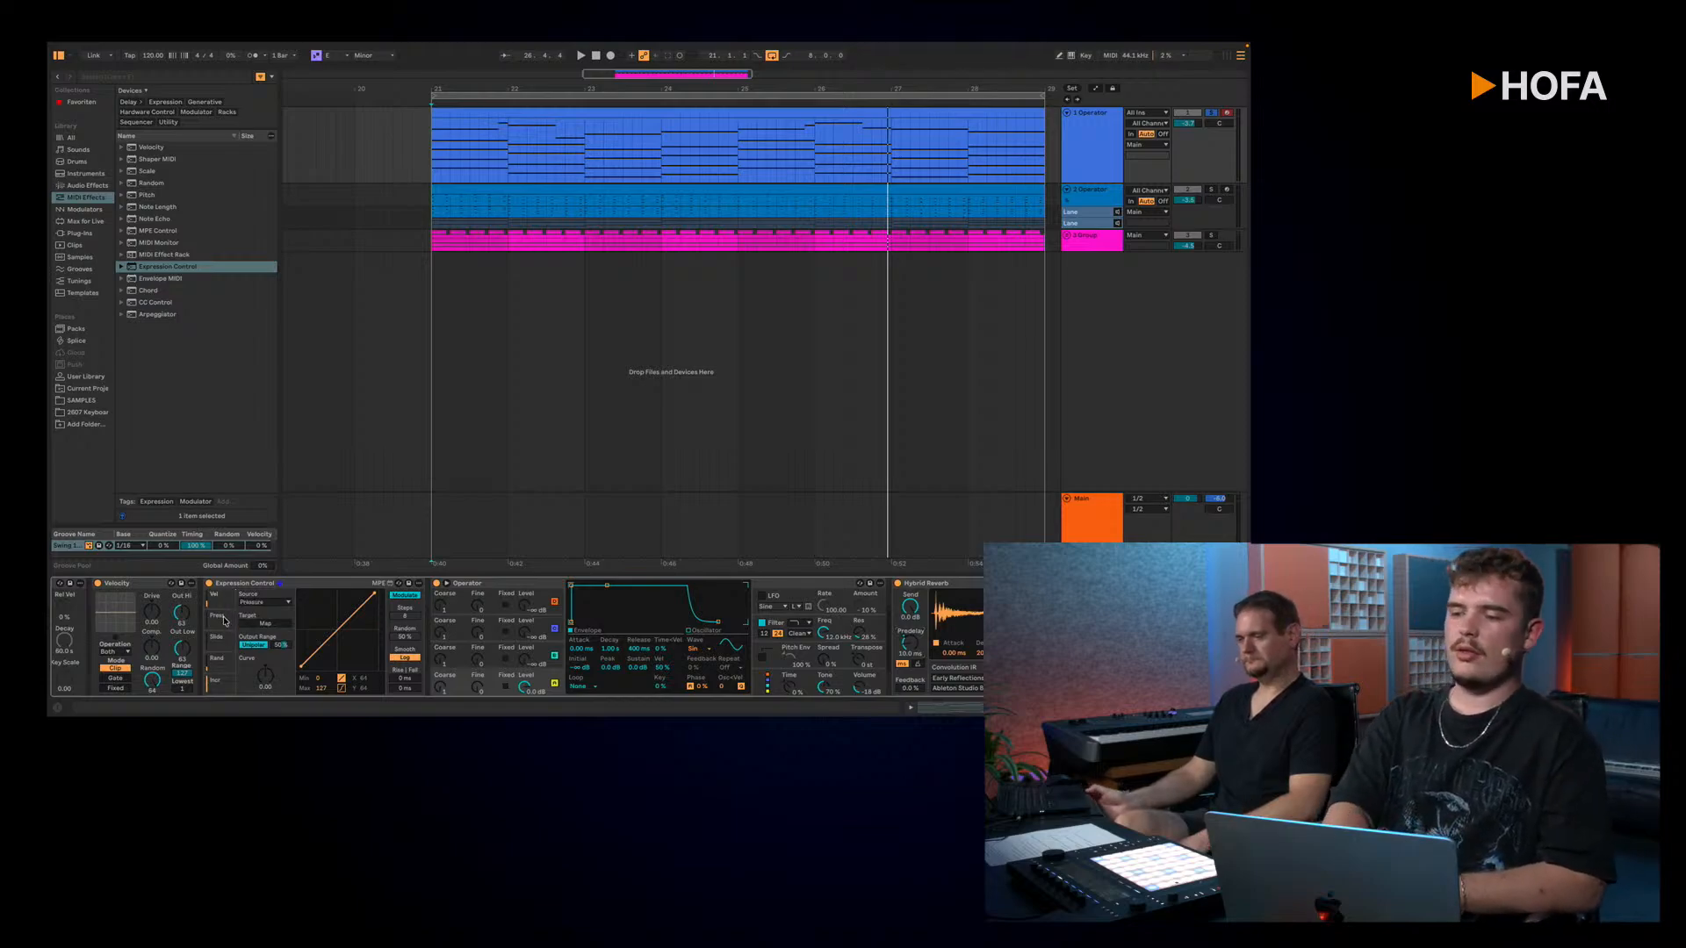
{"action": "left_click", "coordinate": [274, 602]}
{"action": "left_click", "coordinate": [275, 604]}
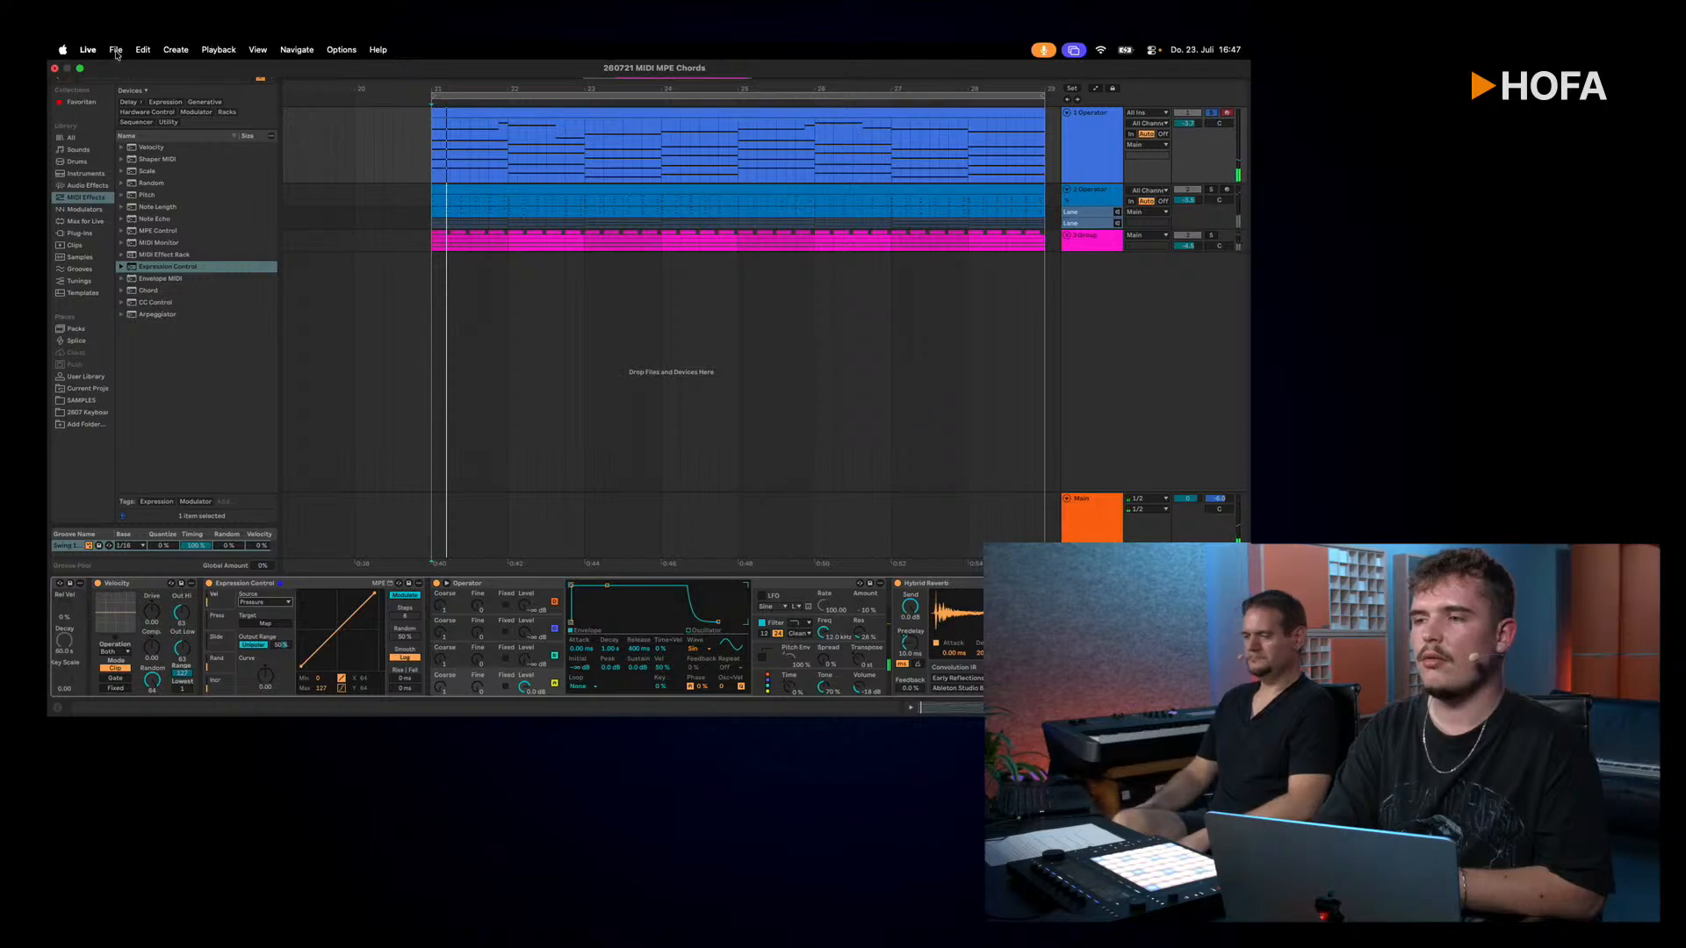
Step: Open the recent MIDI MPE set containing the Serum 2 track without saving the current set, and show that track in the arrangement
{"action": "left_click", "coordinate": [115, 50]}
{"action": "mouse_move", "coordinate": [203, 107]}
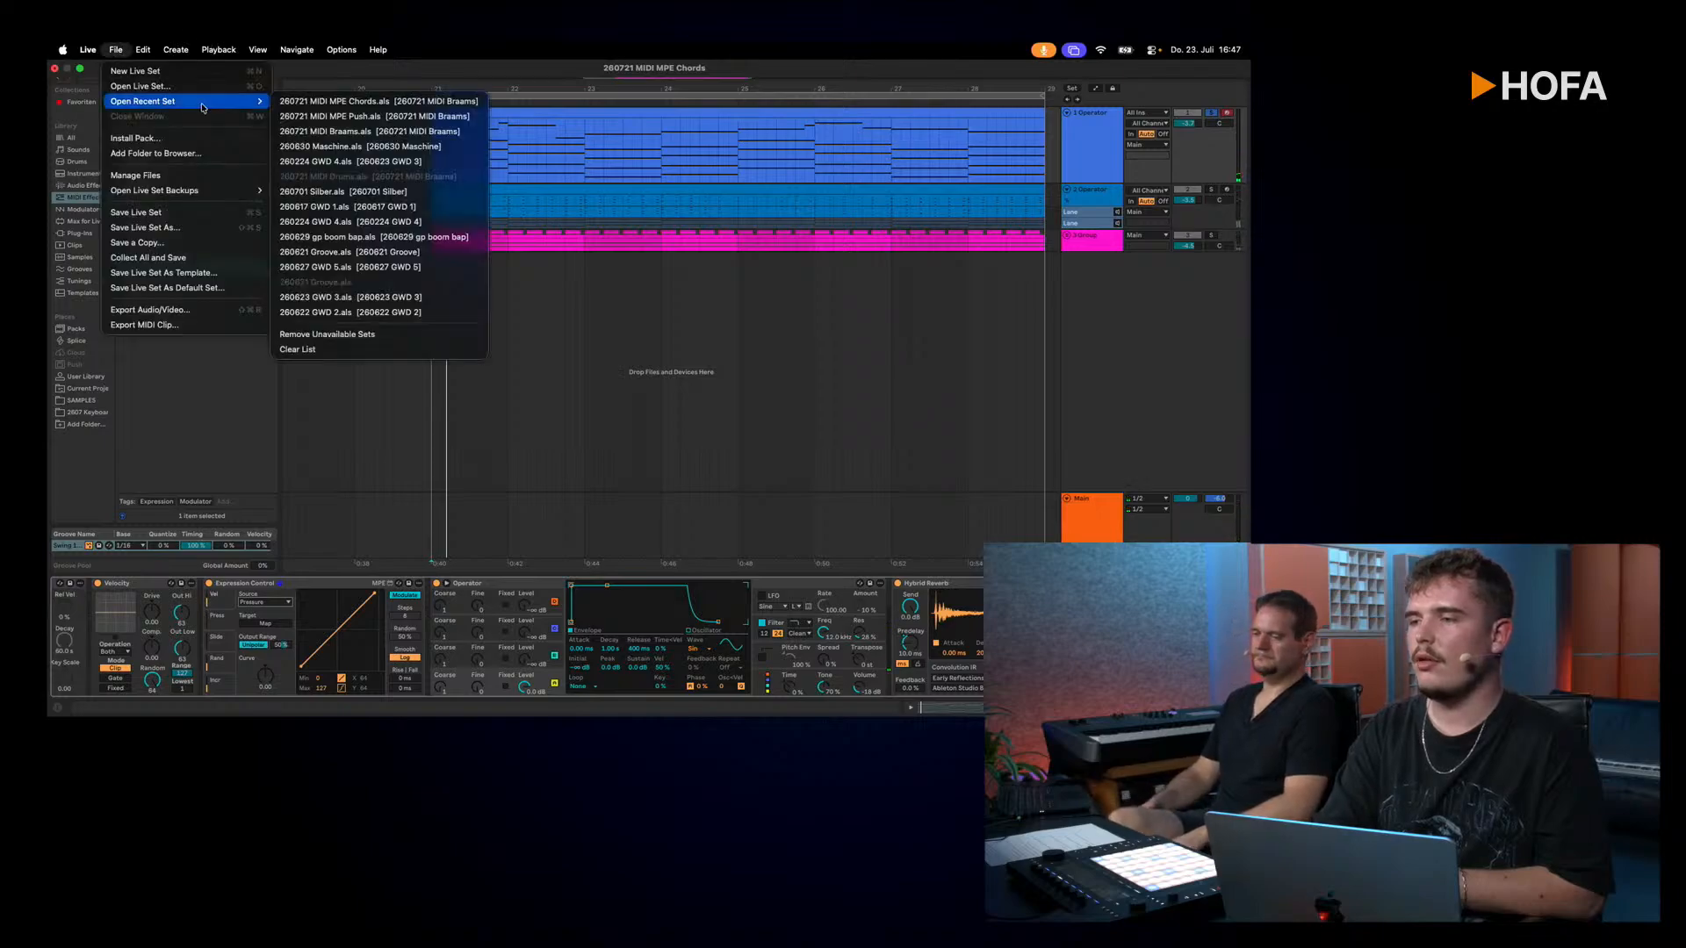
{"action": "left_click", "coordinate": [376, 103]}
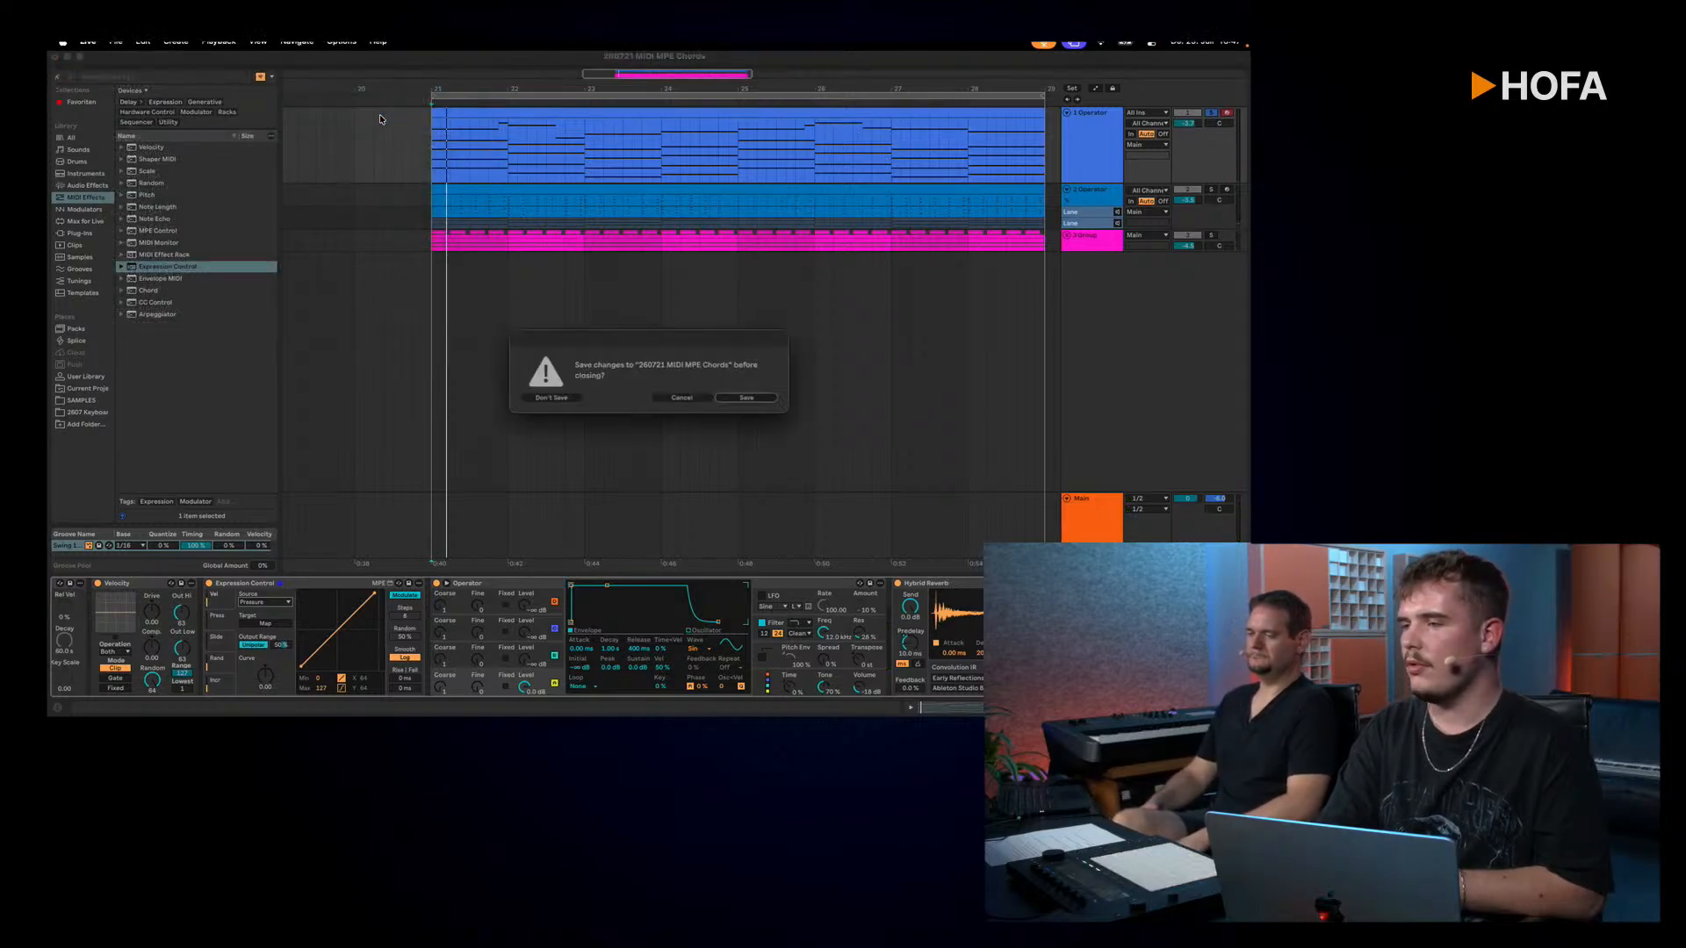
{"action": "left_click", "coordinate": [559, 401]}
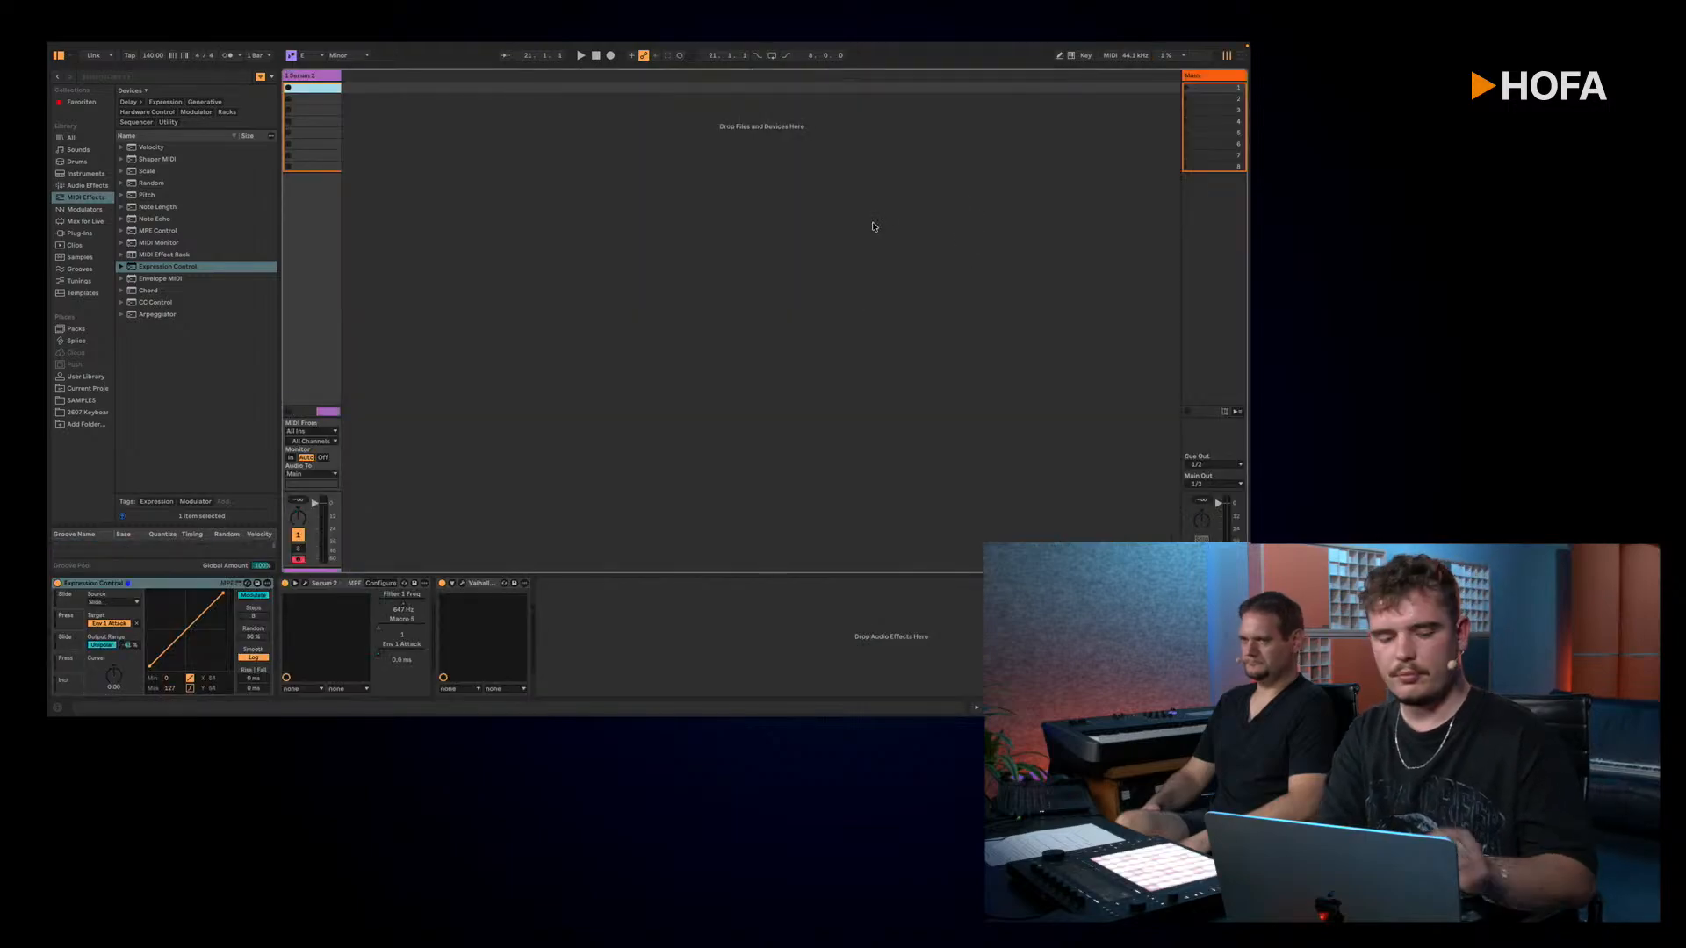
{"action": "left_click", "coordinate": [1078, 134]}
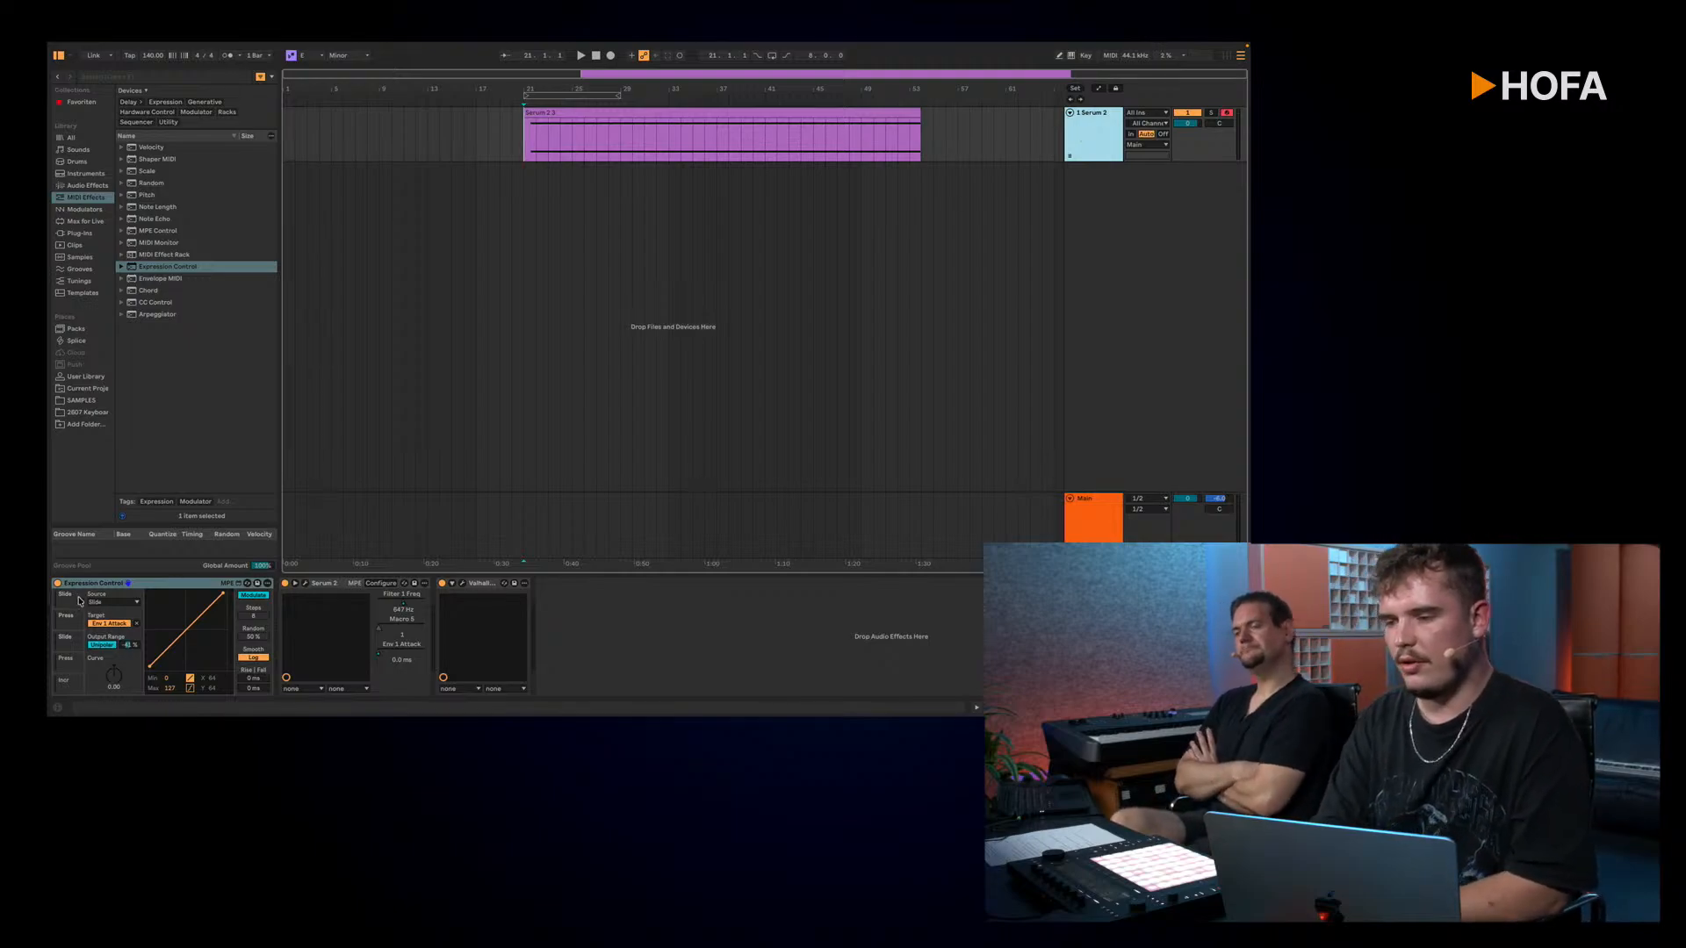
Step: Show the Expression Control slot that maps Slide to Macro 5, and examine the modulation matrix in Serum 2
{"action": "left_click", "coordinate": [67, 638]}
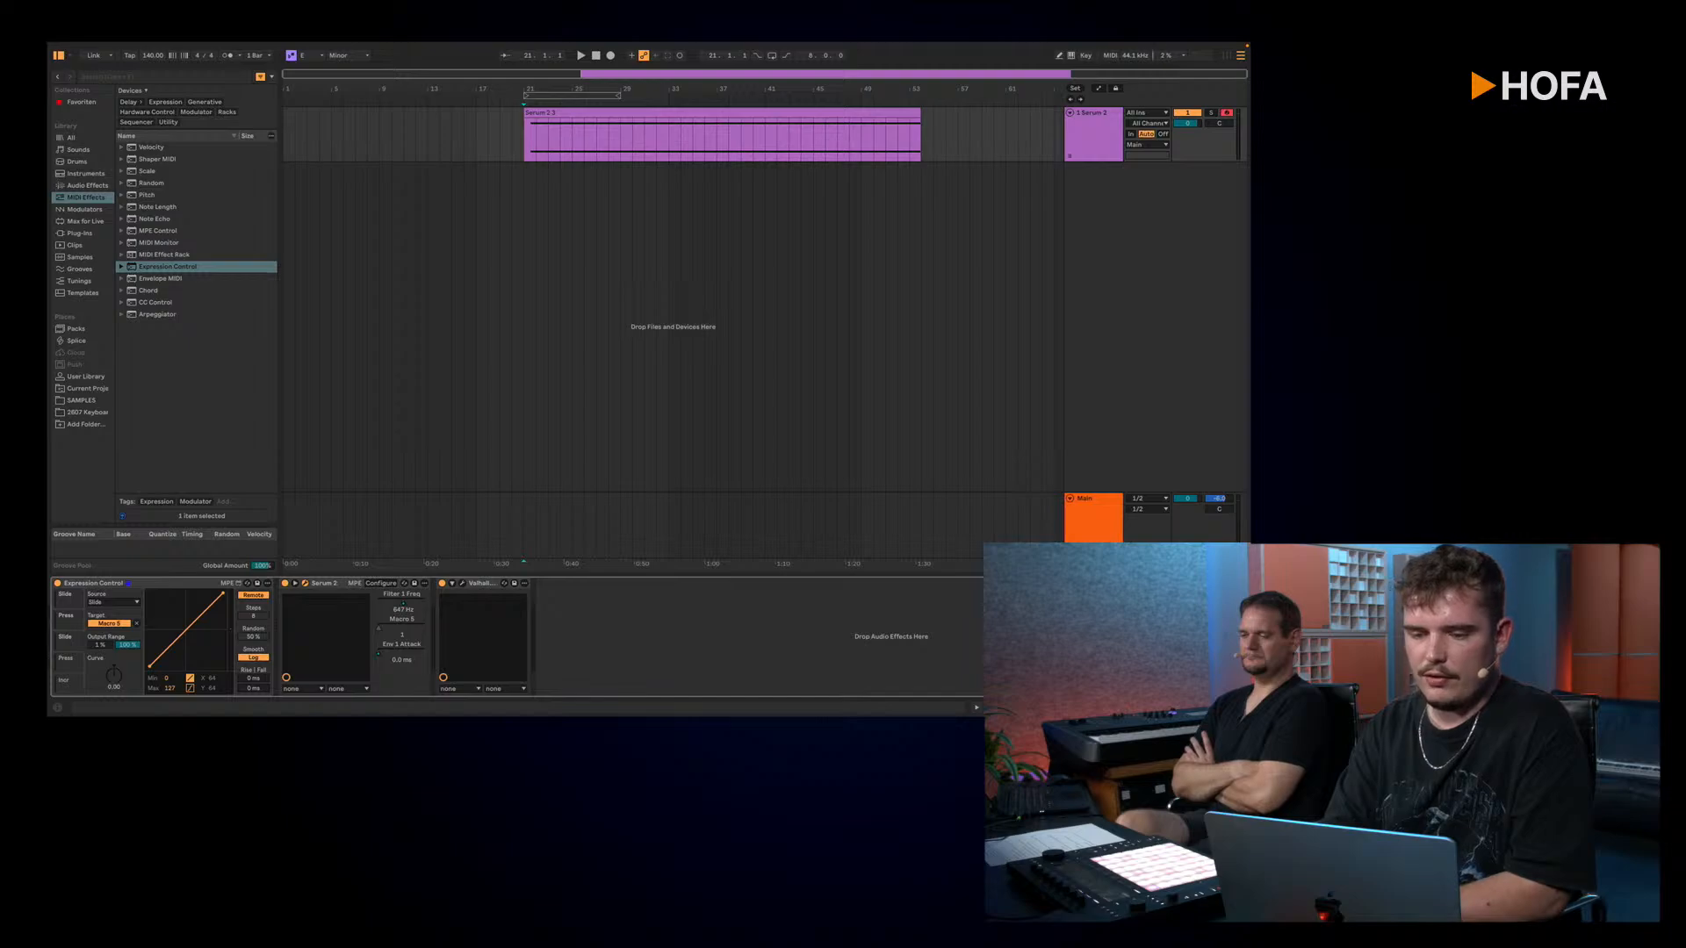
{"action": "key", "text": "alt+super+p"}
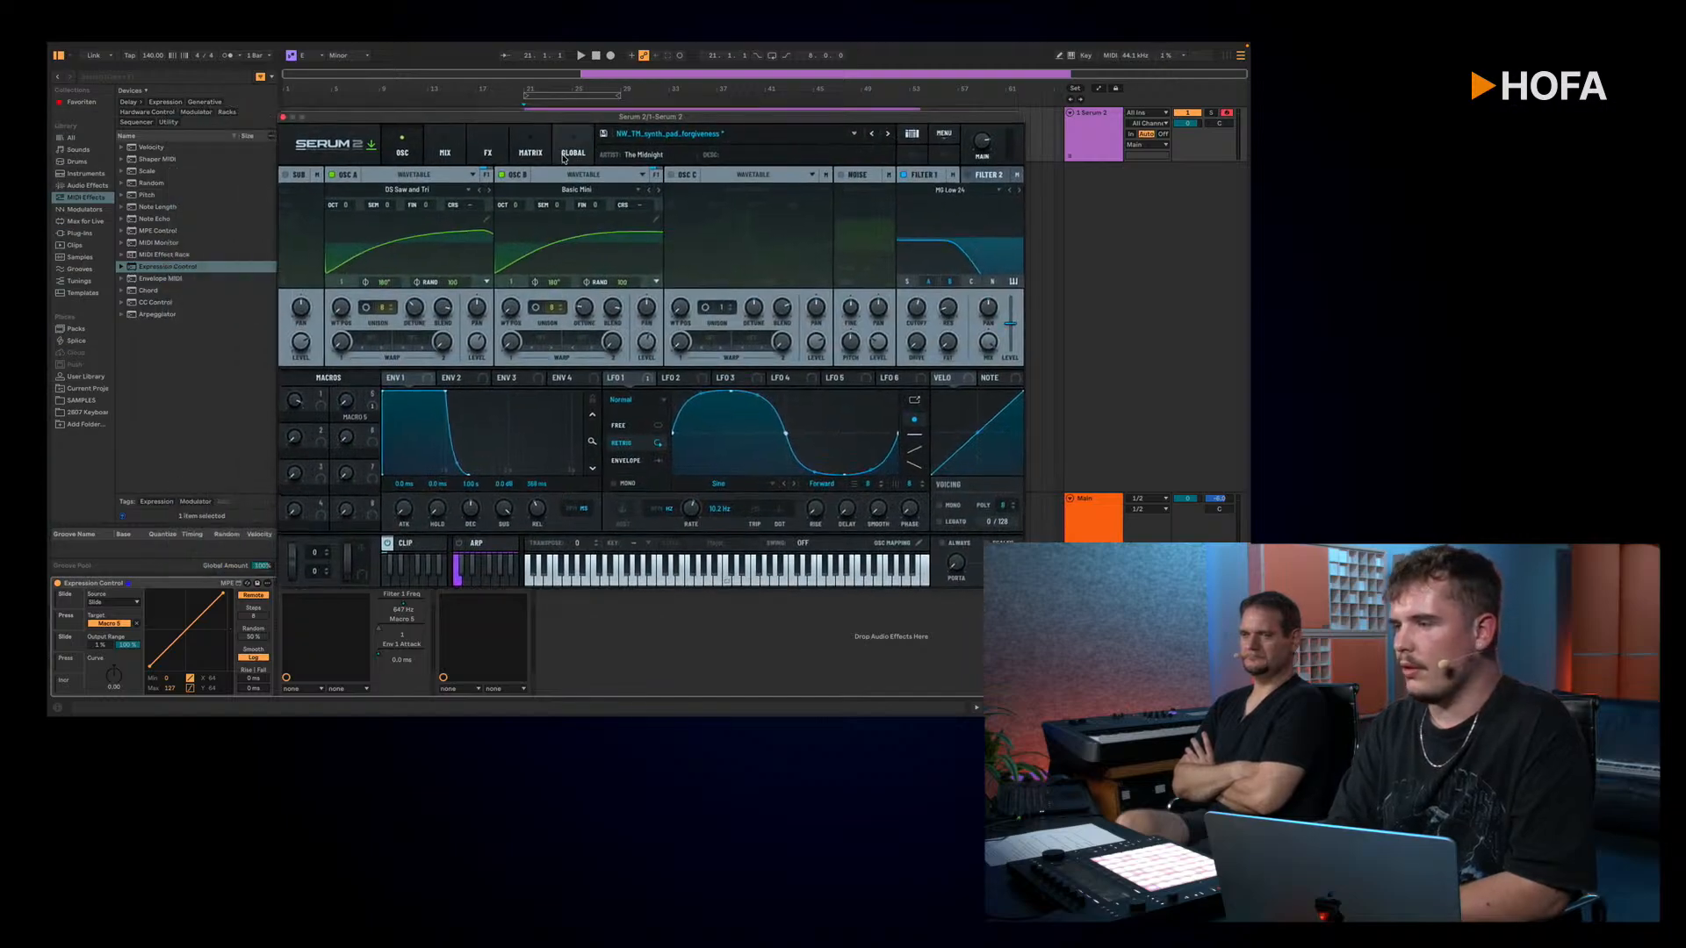
{"action": "left_click", "coordinate": [526, 149]}
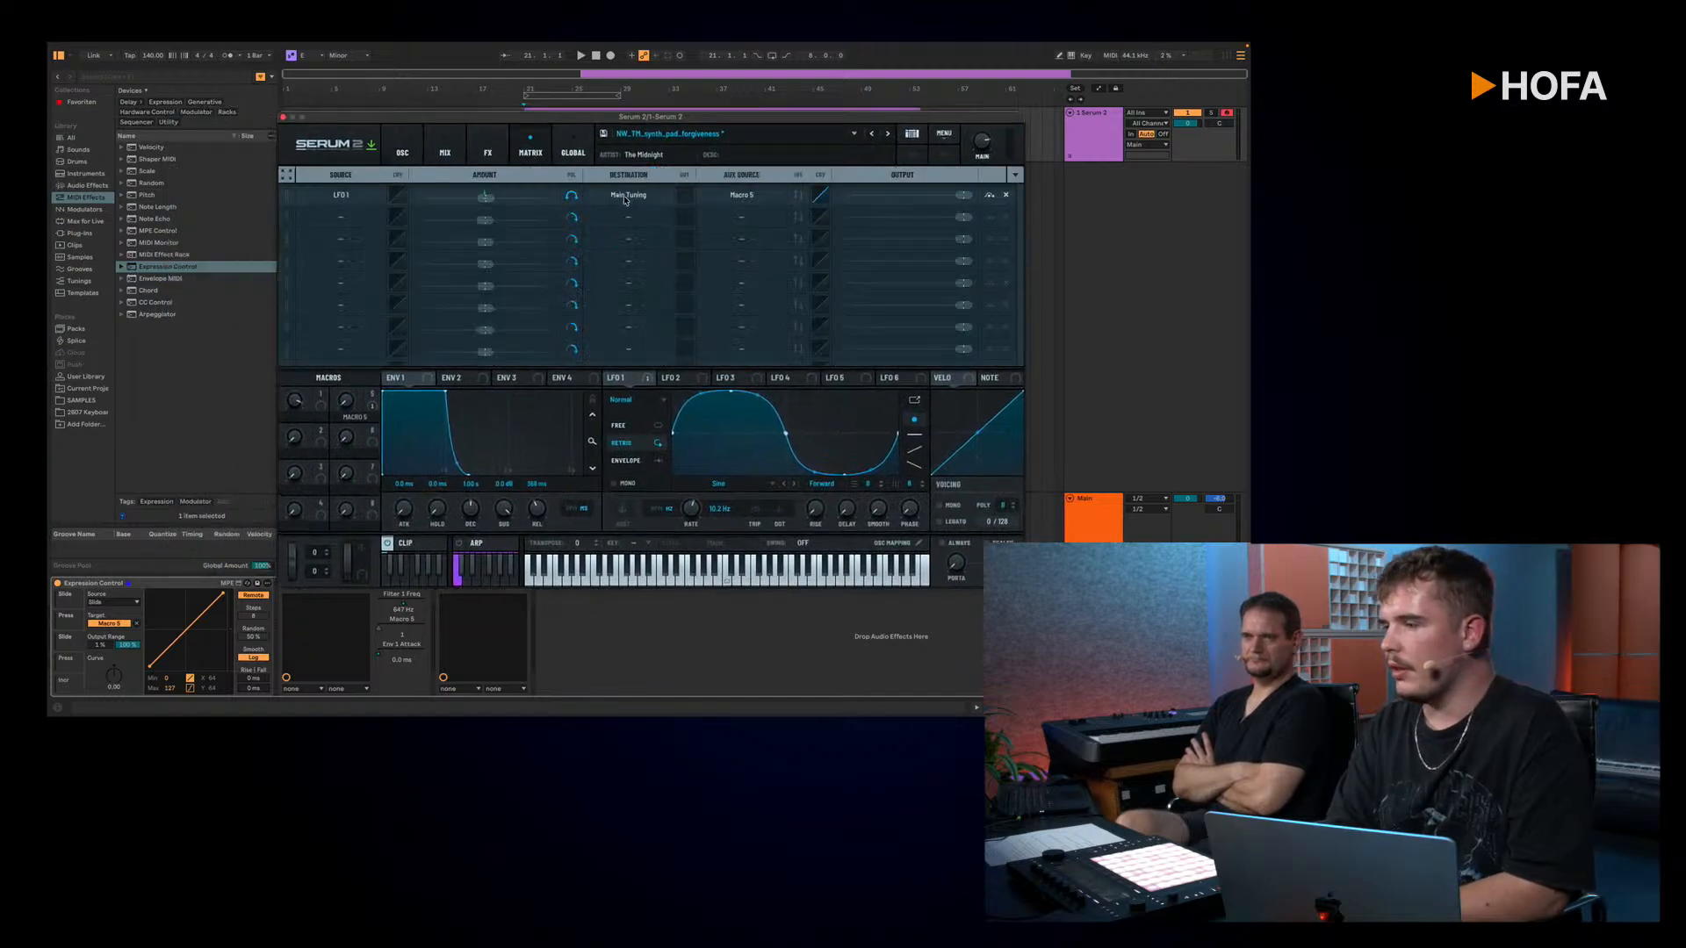
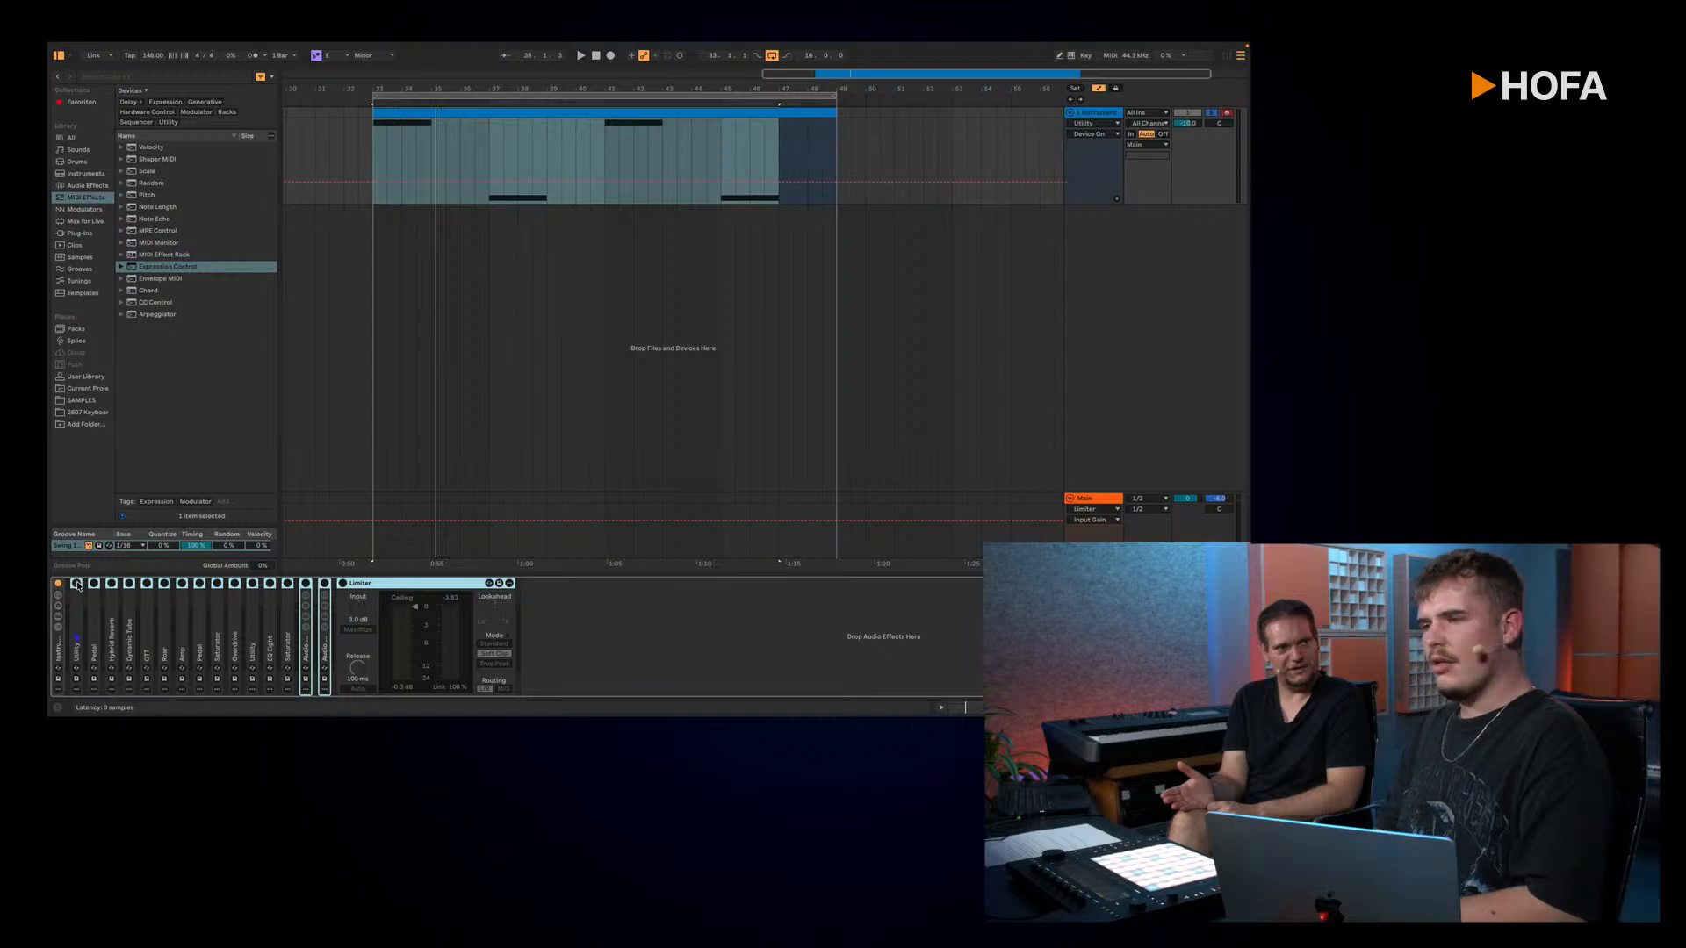
Step: Hide the arrangement automation and inspect the notes of the instrument track's clip in the MPE editor
{"action": "key", "text": "a"}
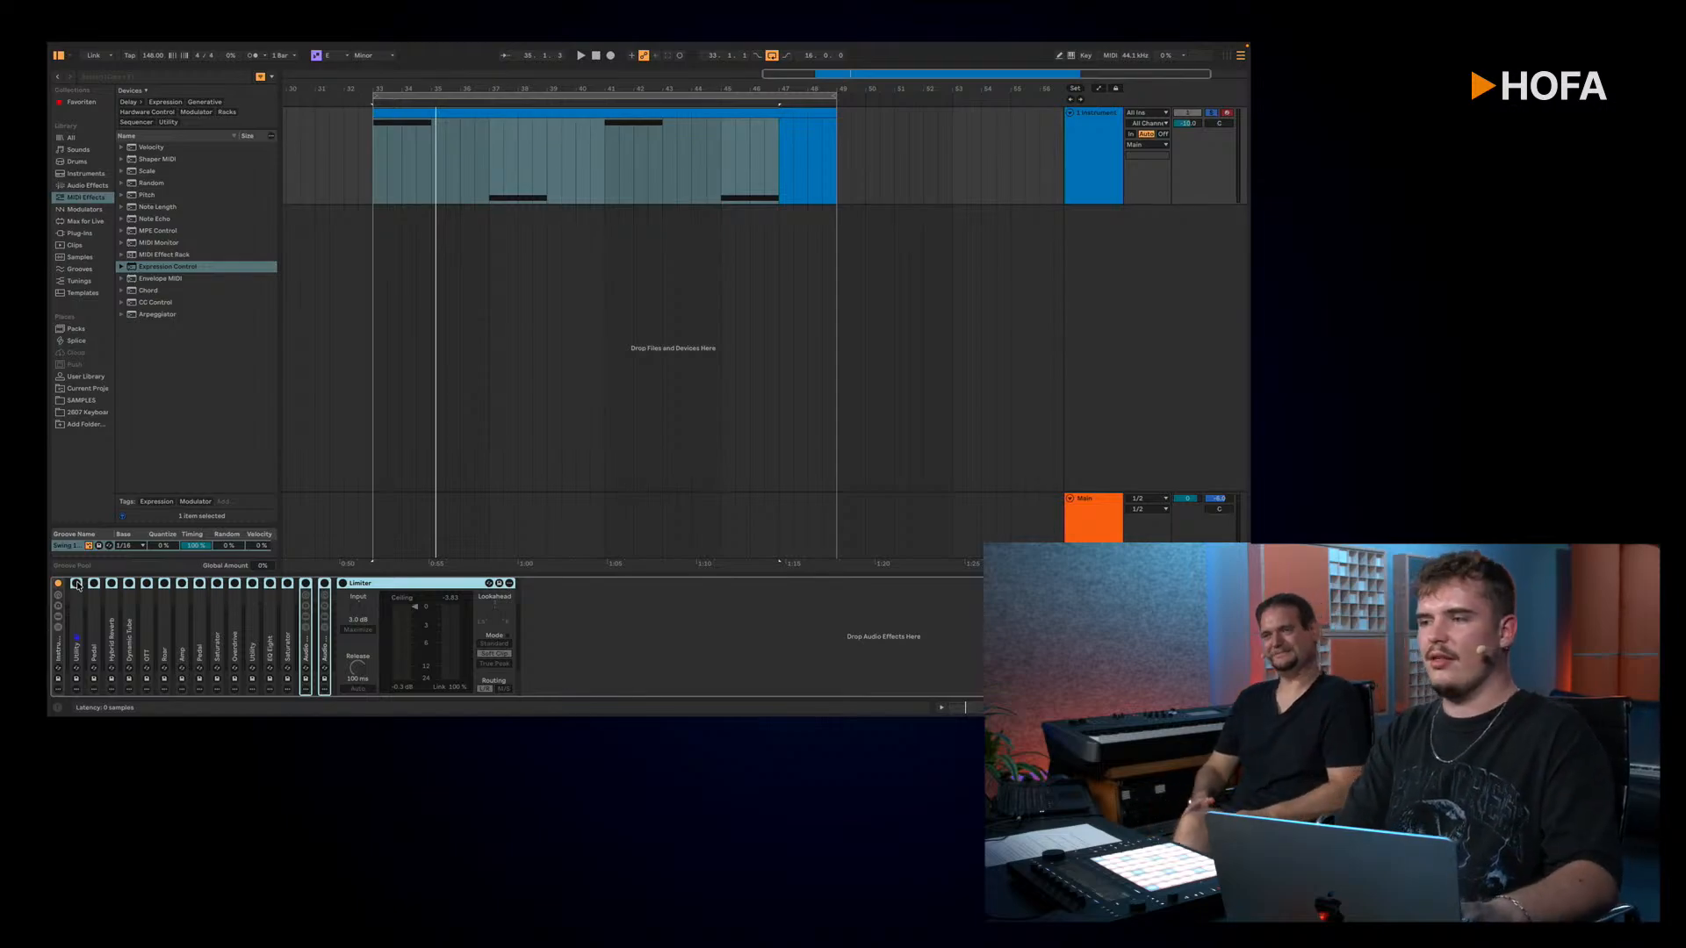
{"action": "left_click", "coordinate": [368, 167]}
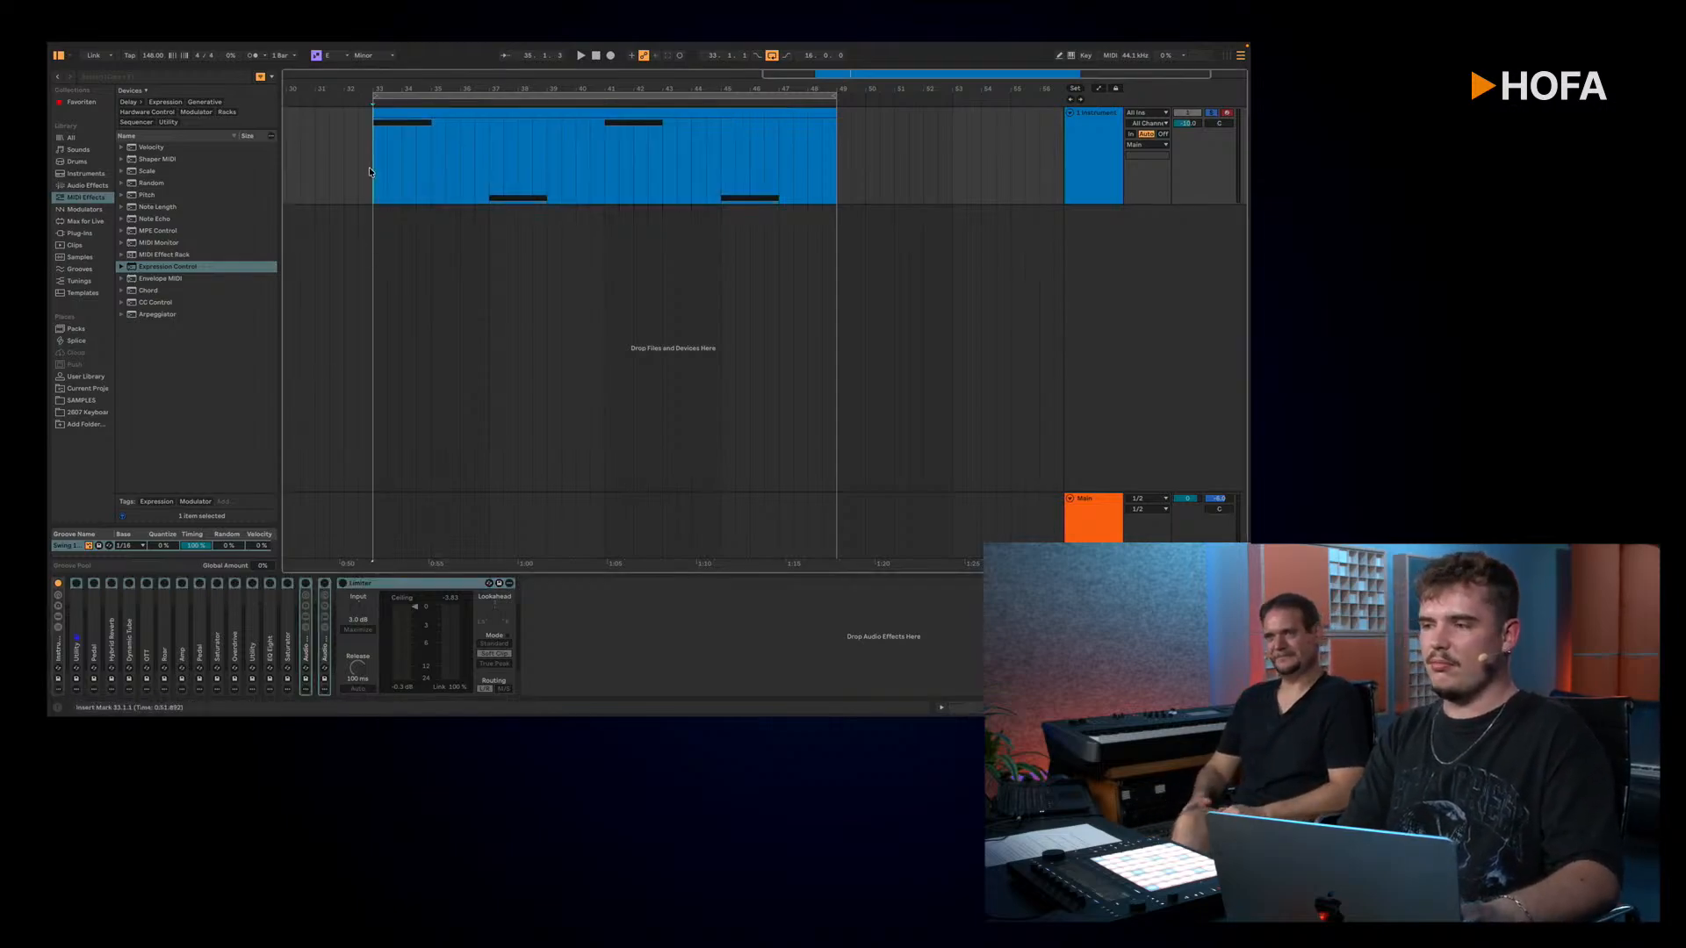
{"action": "double_click", "coordinate": [371, 161]}
{"action": "left_click", "coordinate": [422, 348]}
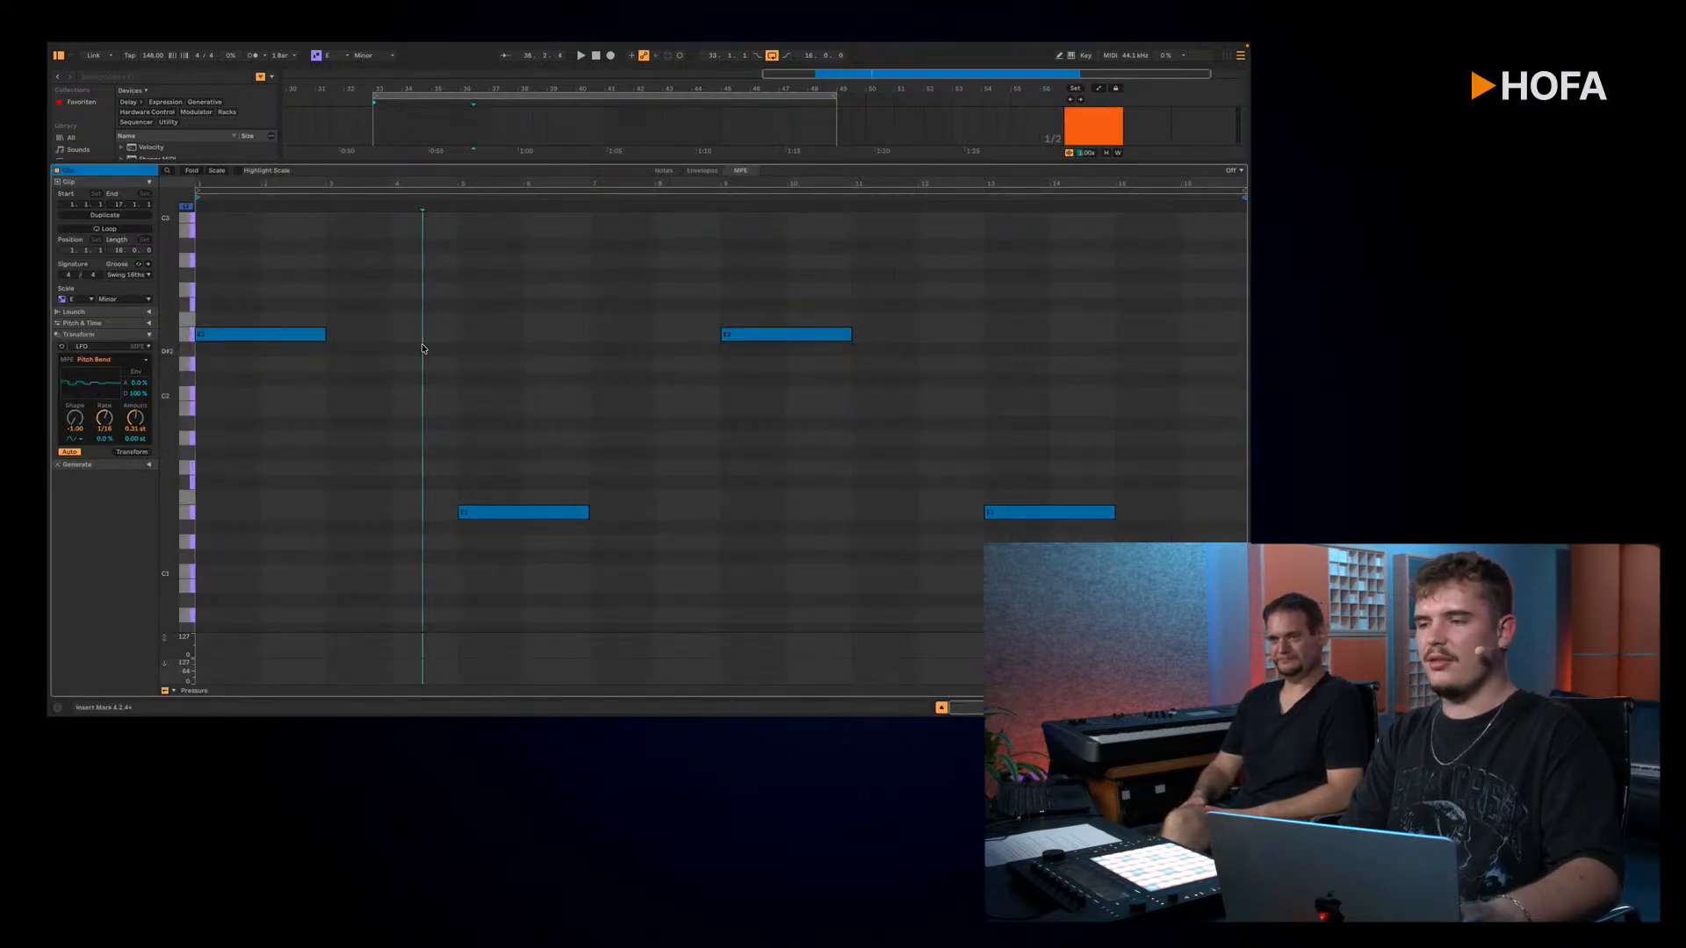
{"action": "key", "text": "shift+Tab"}
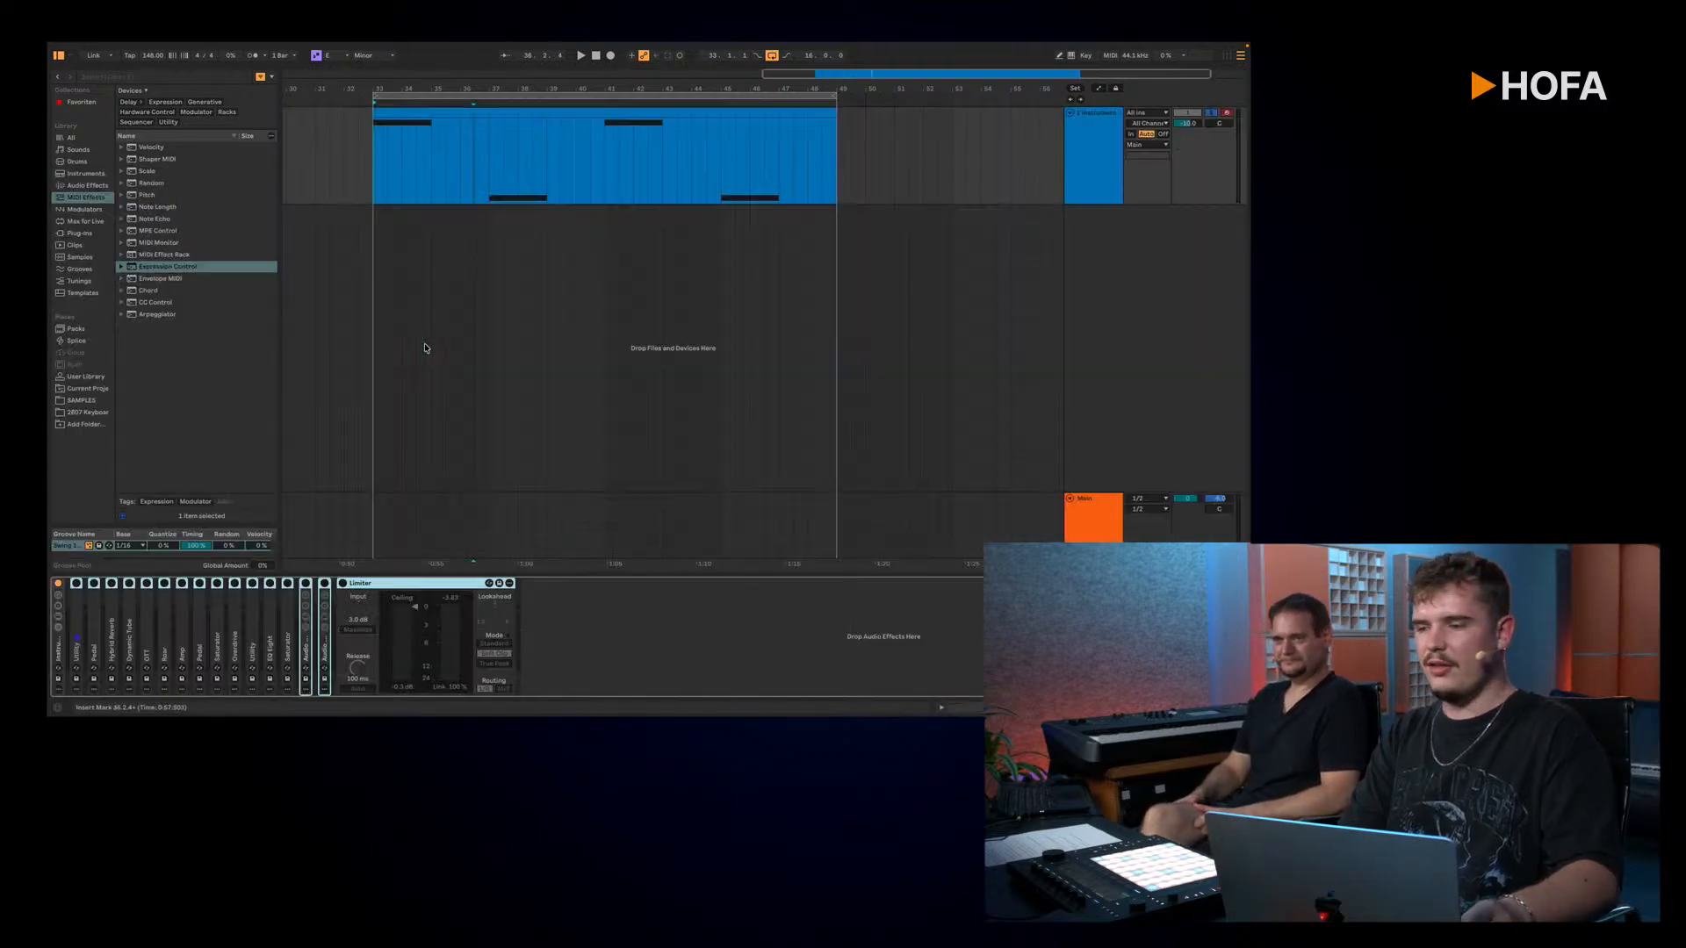
Step: Unfold the Instrument Rack and look through its Mellow Notch Brass and Wavetable chains
{"action": "double_click", "coordinate": [57, 652]}
{"action": "left_click", "coordinate": [102, 615]}
{"action": "left_click", "coordinate": [102, 623]}
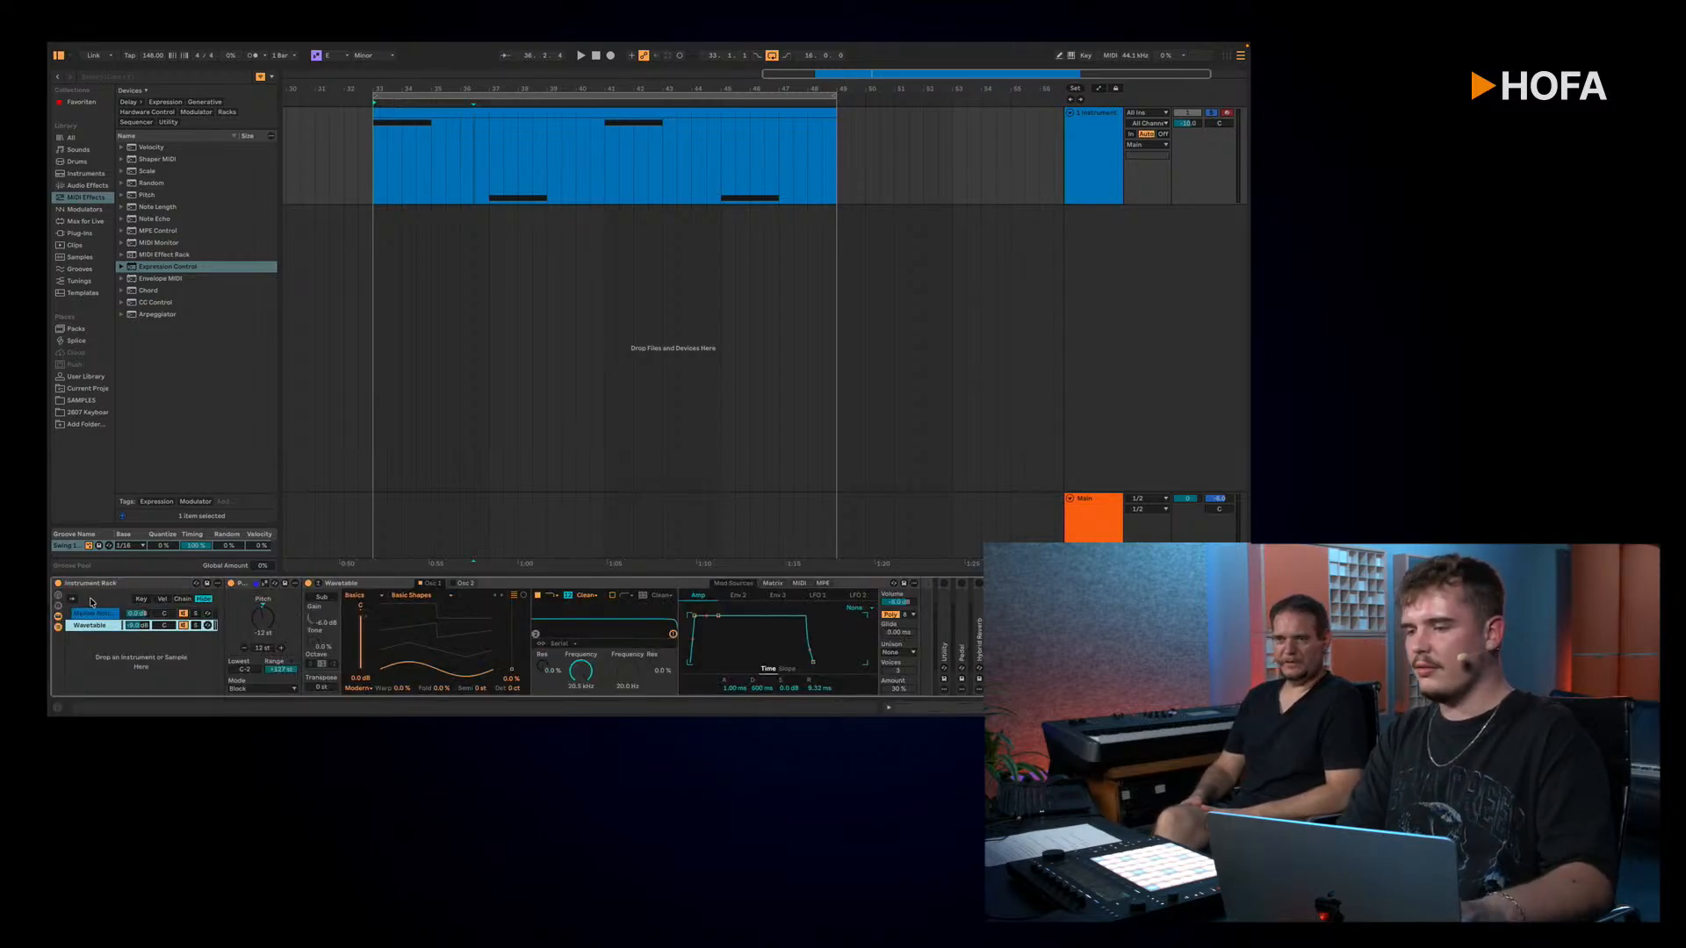
{"action": "left_click", "coordinate": [88, 613]}
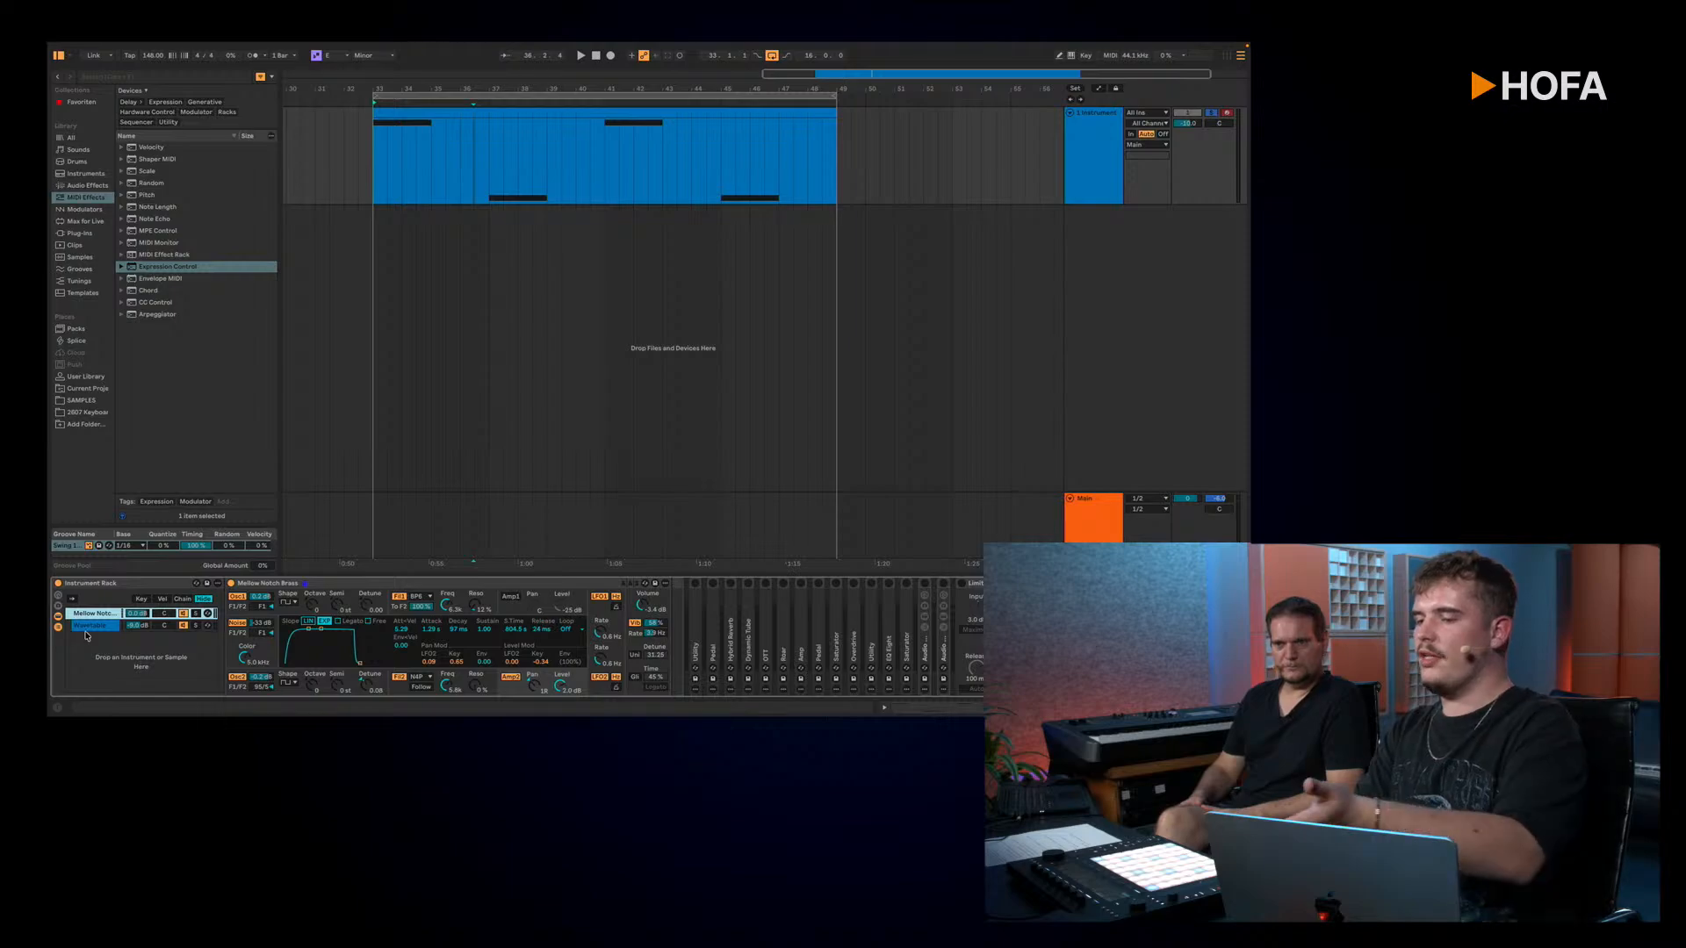
{"action": "left_click", "coordinate": [88, 626]}
{"action": "left_click", "coordinate": [88, 614]}
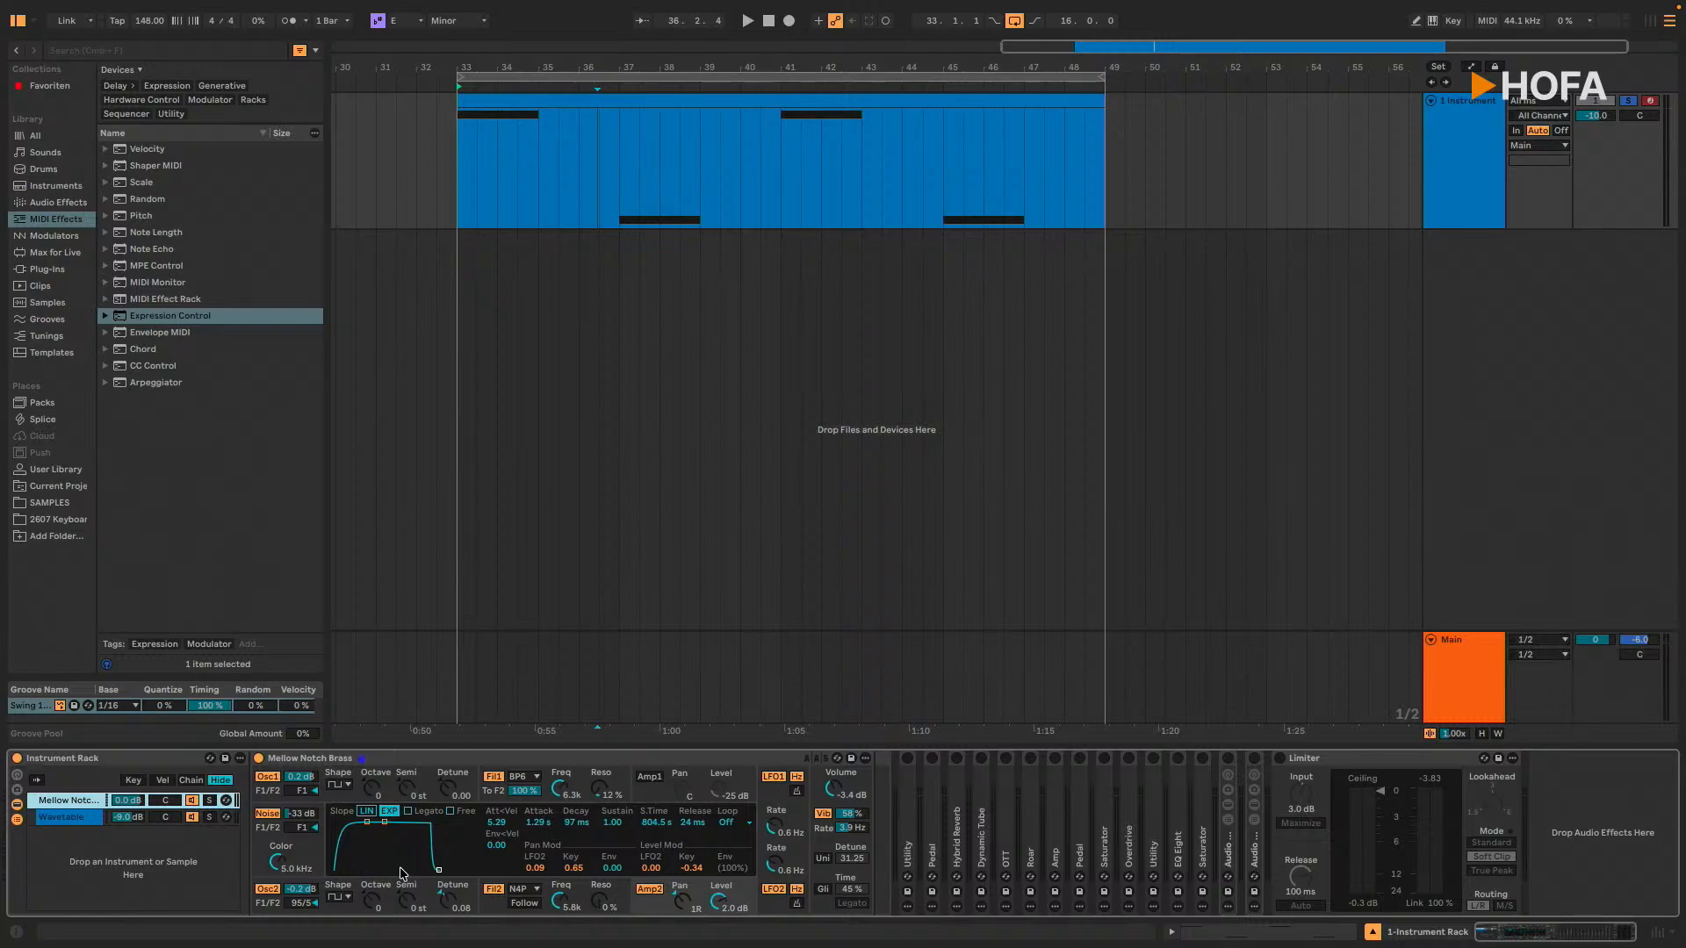
Step: Play the looped clip without effects and raise the instrument track's volume during playback
{"action": "key", "text": "space"}
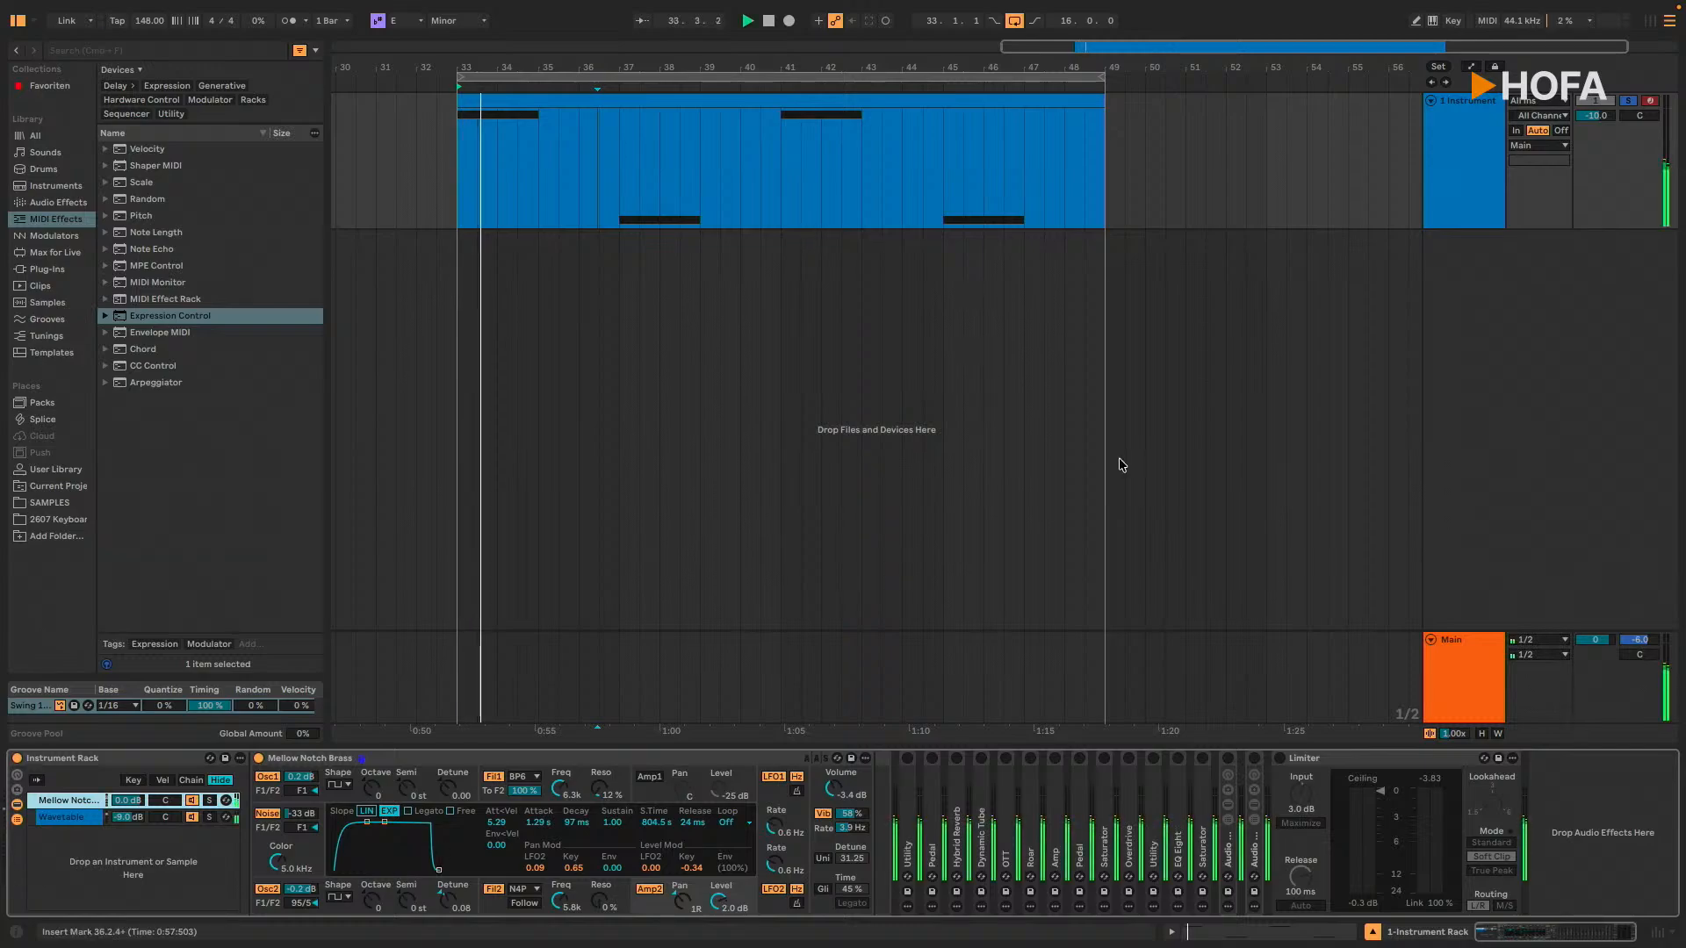
{"action": "left_click_drag", "start_coordinate": [1595, 114], "coordinate": [1595, 98]}
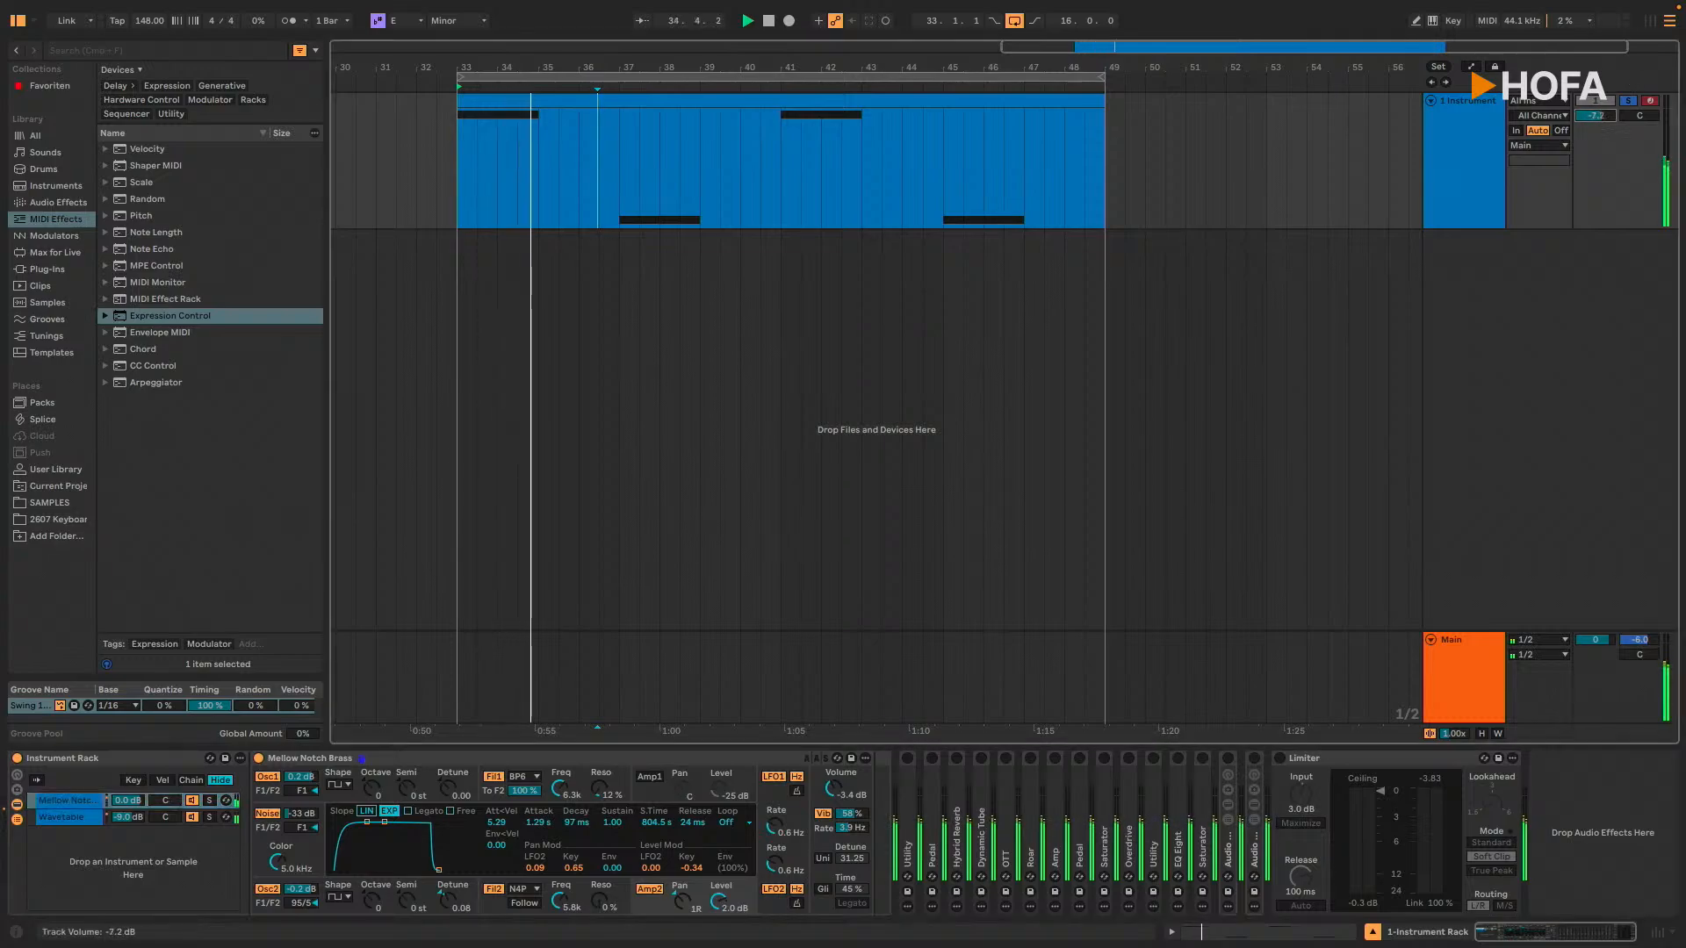
{"action": "key", "text": "space"}
{"action": "key", "text": "space"}
{"action": "key", "text": "space"}
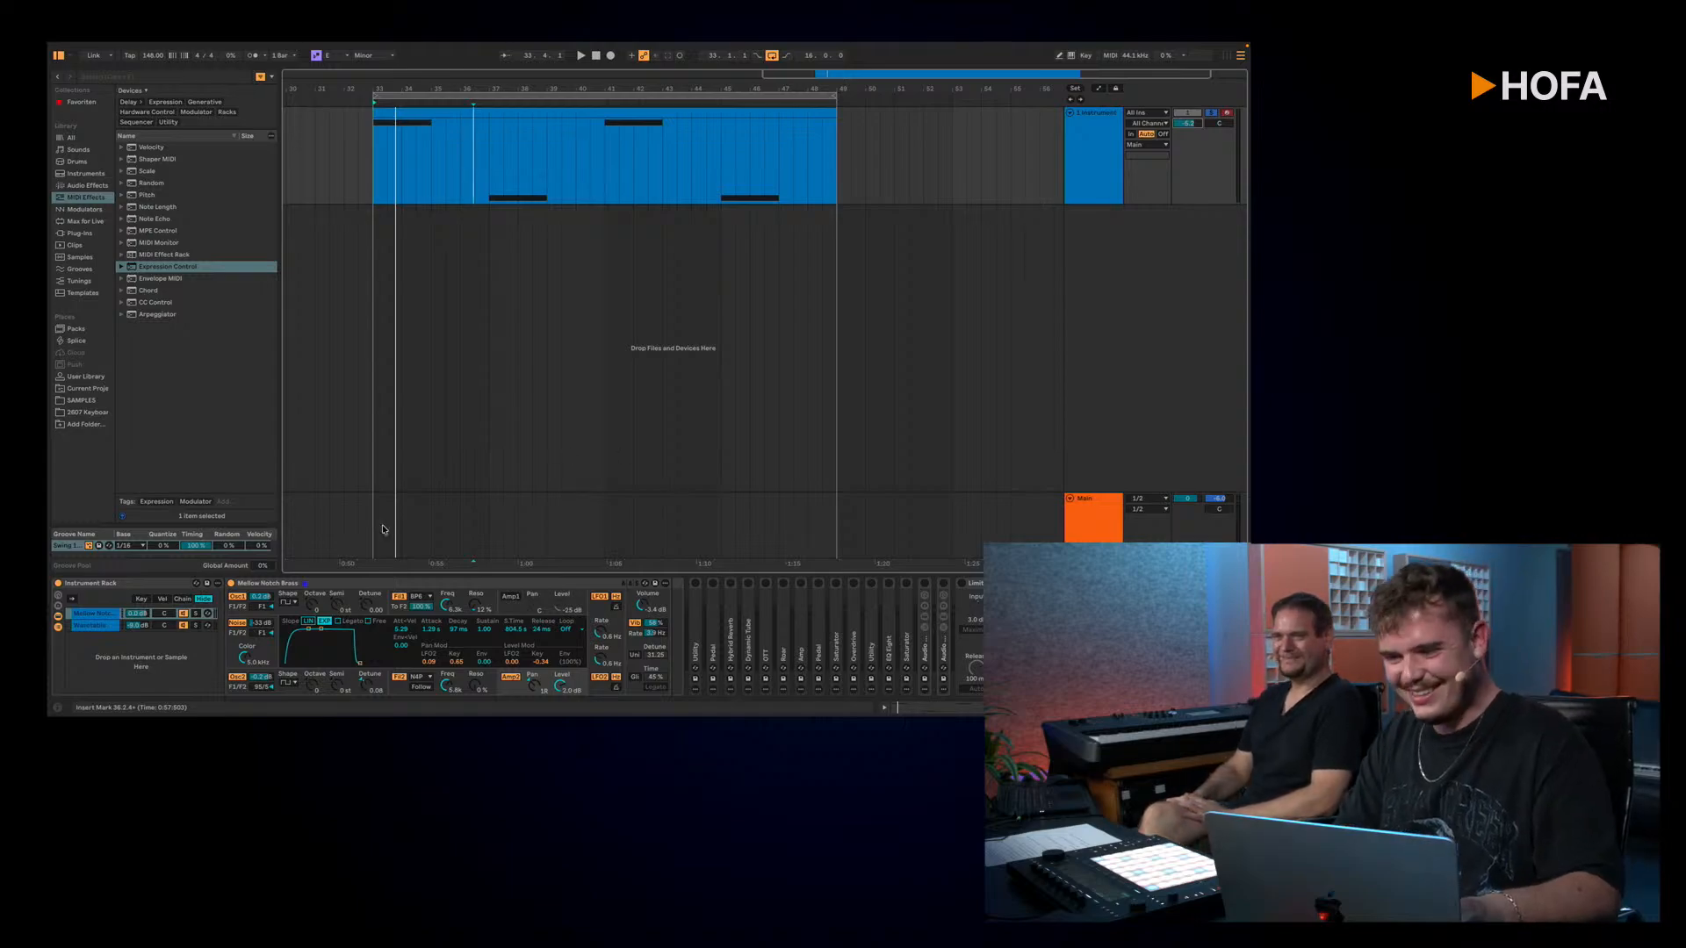
Step: With Mellow Notch Brass collapsed, undo the effect deactivation and track volume change, and examine the clip's MPE pitch curves
{"action": "double_click", "coordinate": [437, 584]}
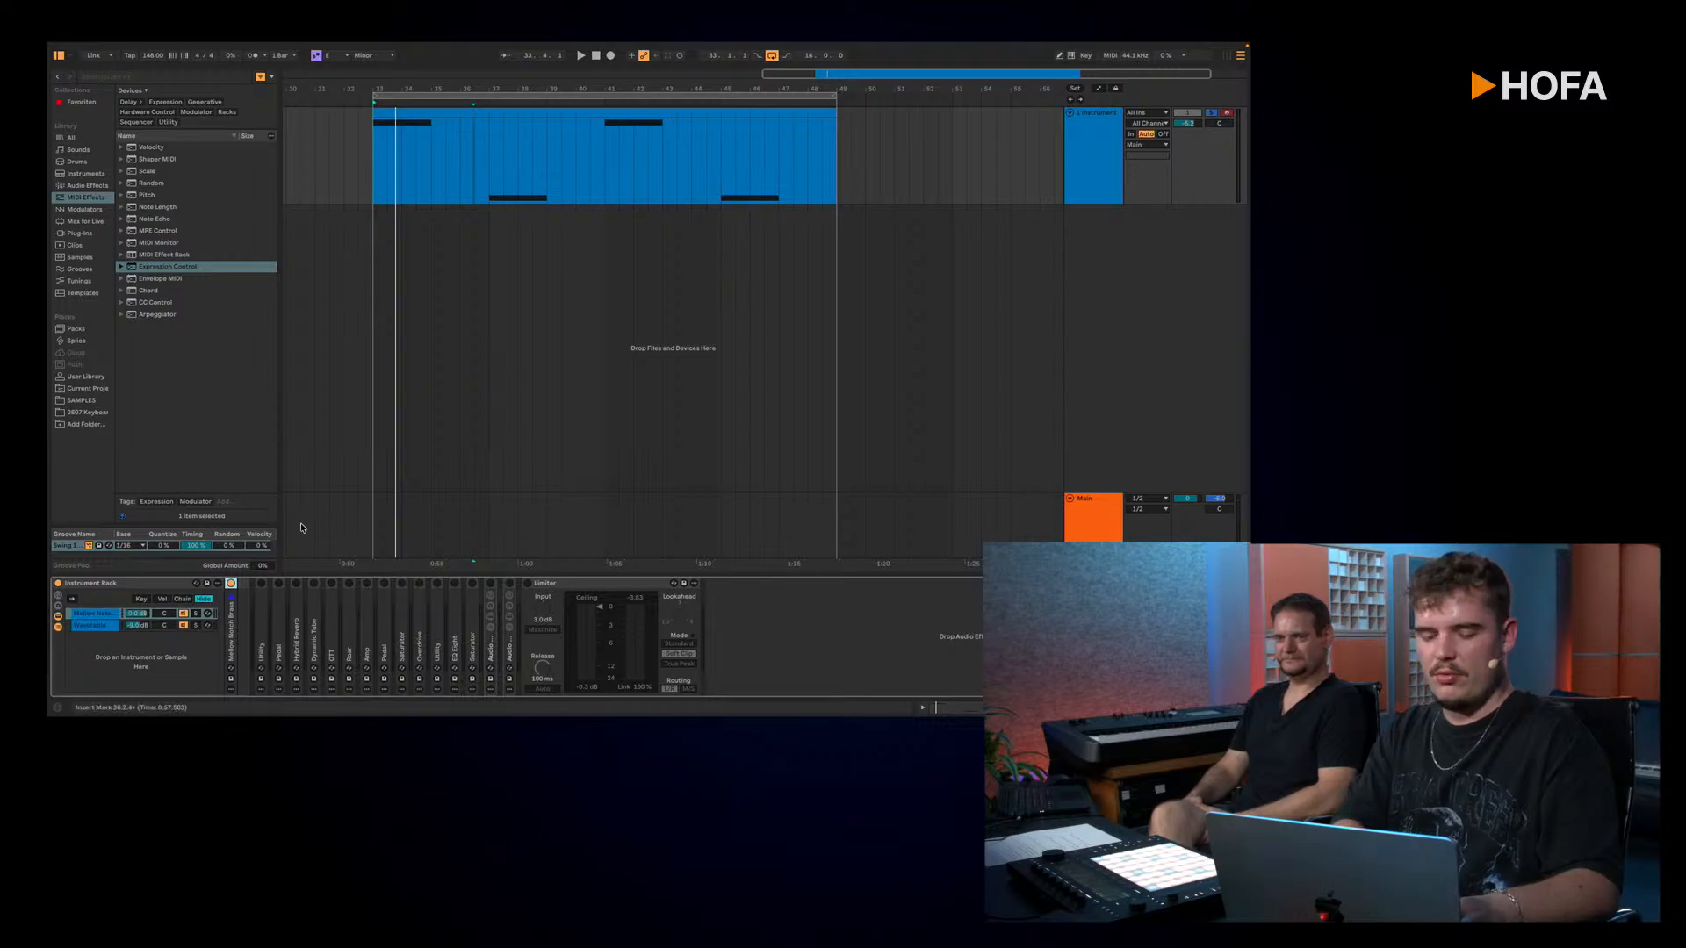
{"action": "key", "text": "super+z"}
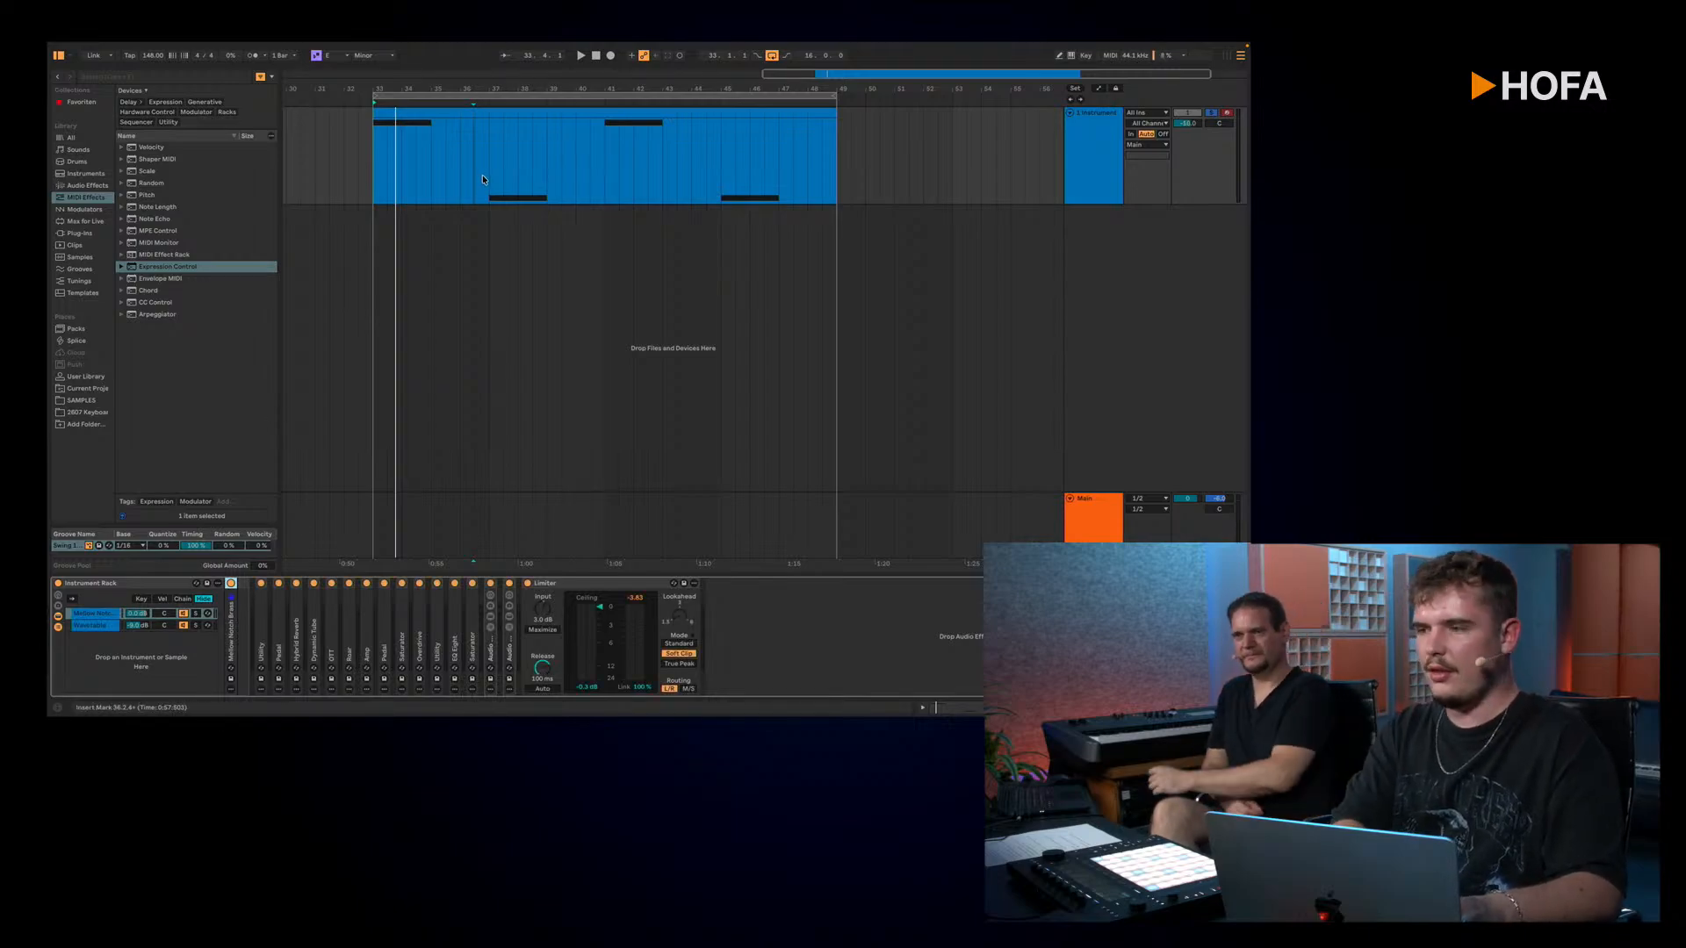
{"action": "double_click", "coordinate": [474, 113]}
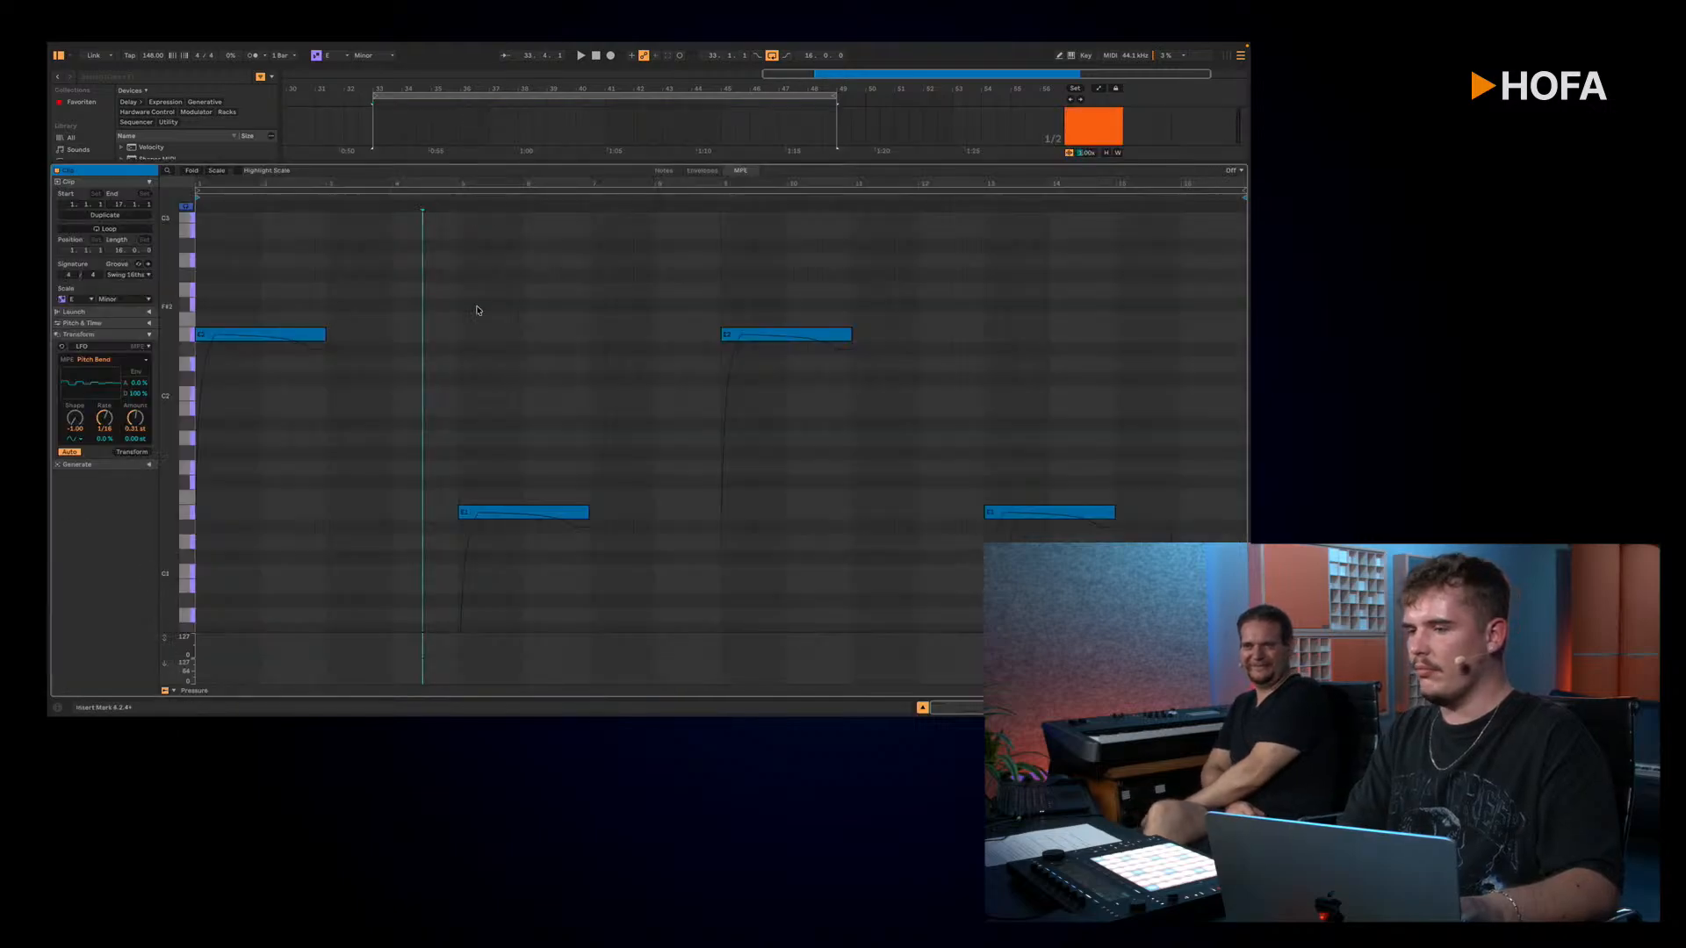
{"action": "key", "text": "shift+Tab"}
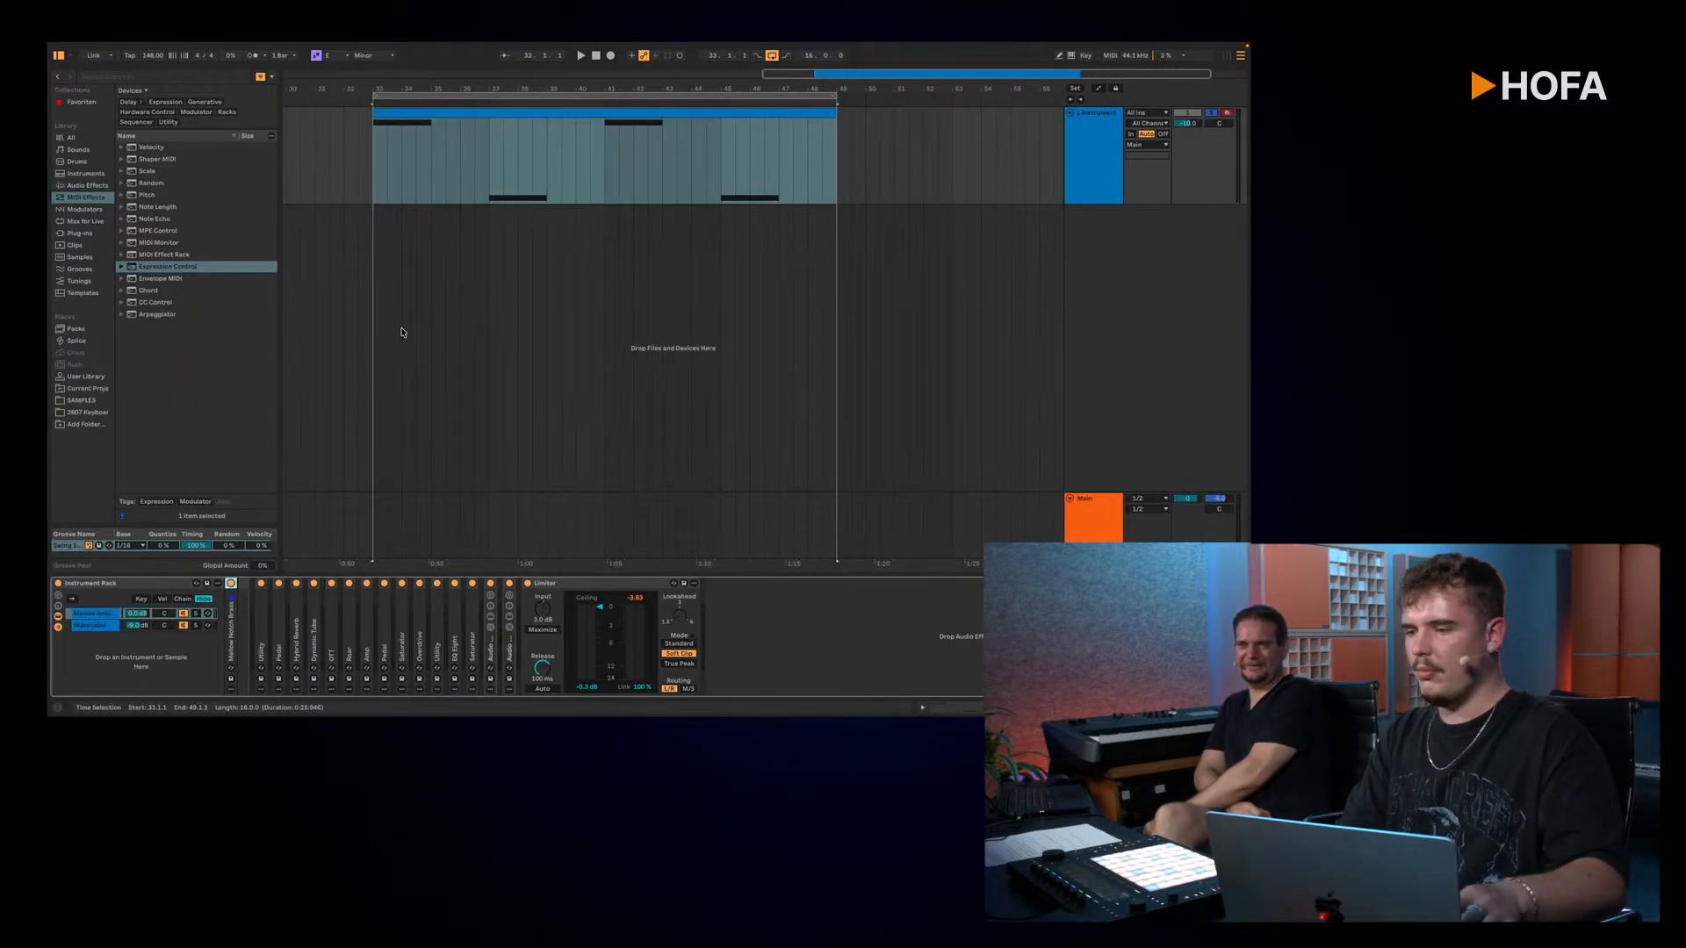
Step: Deactivate all effects on the instrument track, from the first Utility through the Limiter
{"action": "left_click", "coordinate": [260, 634]}
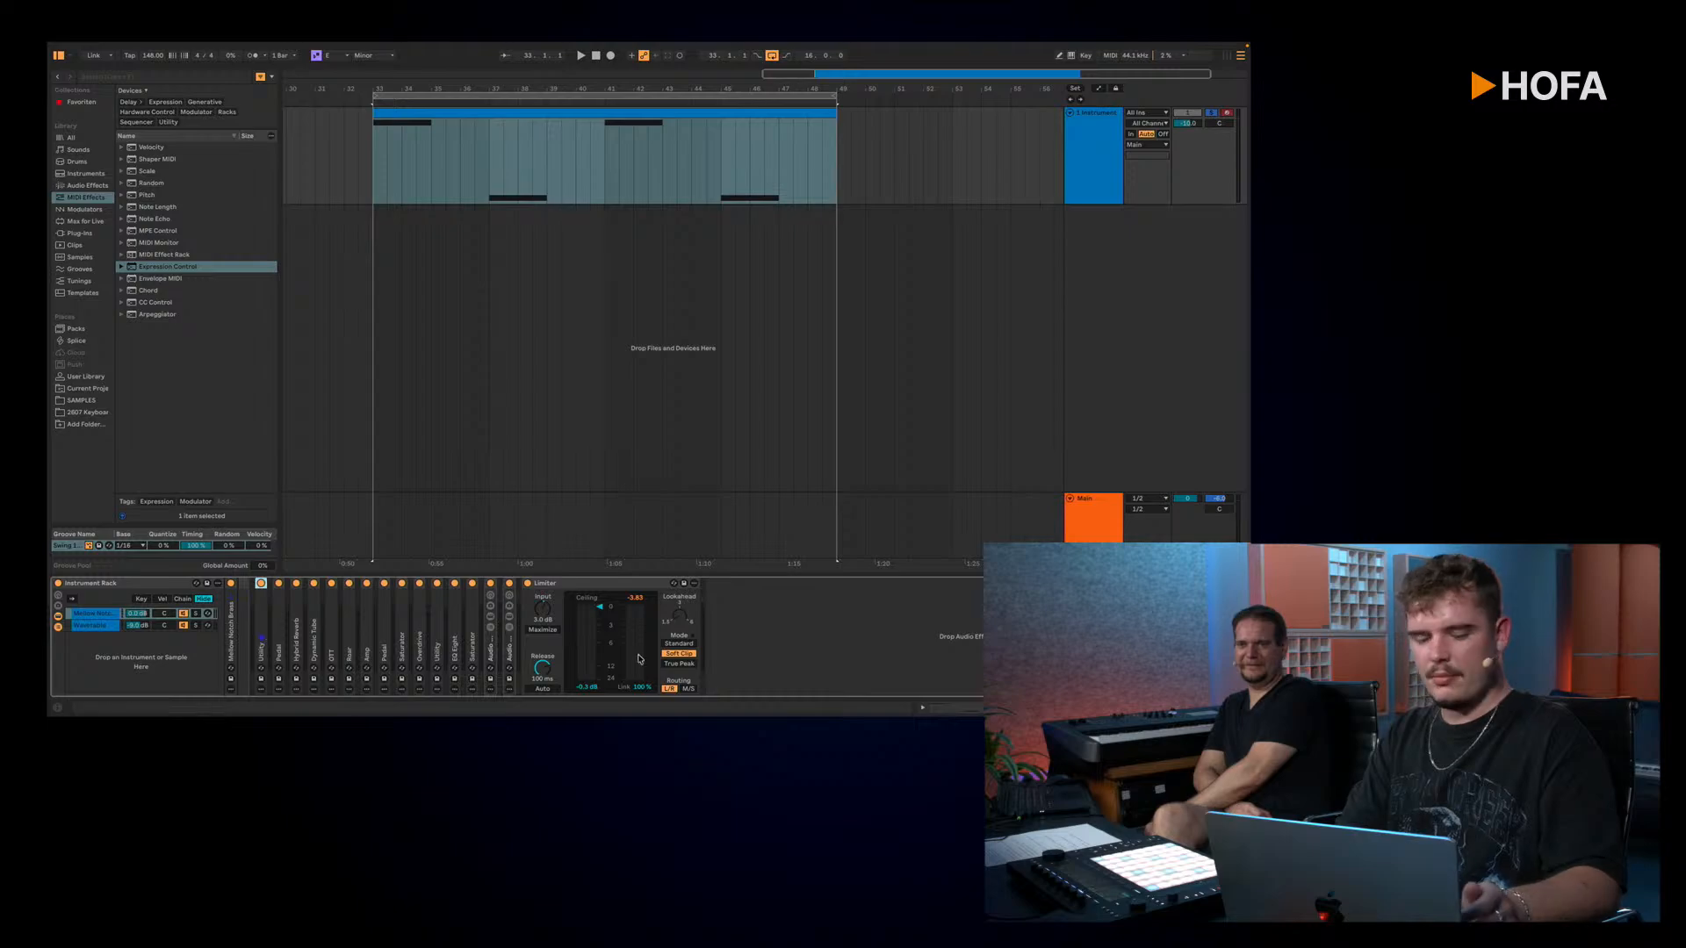
{"action": "left_click", "coordinate": [606, 583], "text": "shift"}
{"action": "left_click", "coordinate": [528, 585]}
Step: Play the unprocessed loop with the track volume raised, and set the track volume to -10 dB
{"action": "key", "text": "space"}
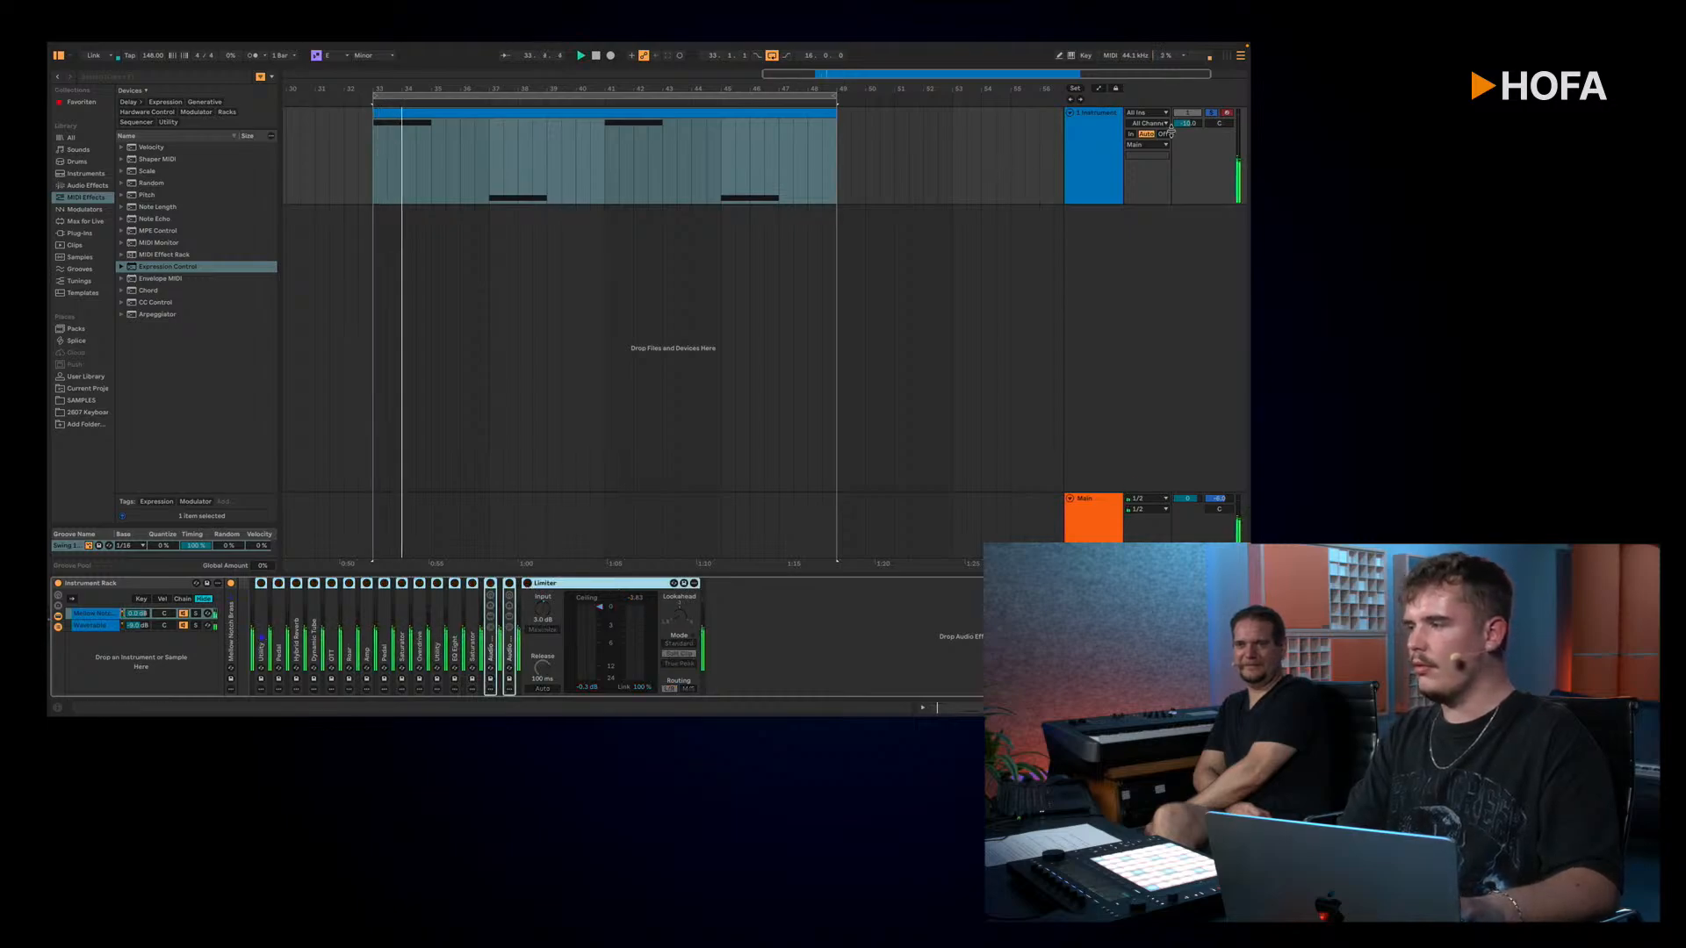
{"action": "mouse_move", "coordinate": [1185, 127]}
{"action": "left_mouse_down"}
{"action": "mouse_move", "coordinate": [1186, 148]}
{"action": "mouse_move", "coordinate": [1187, 125]}
{"action": "left_mouse_up"}
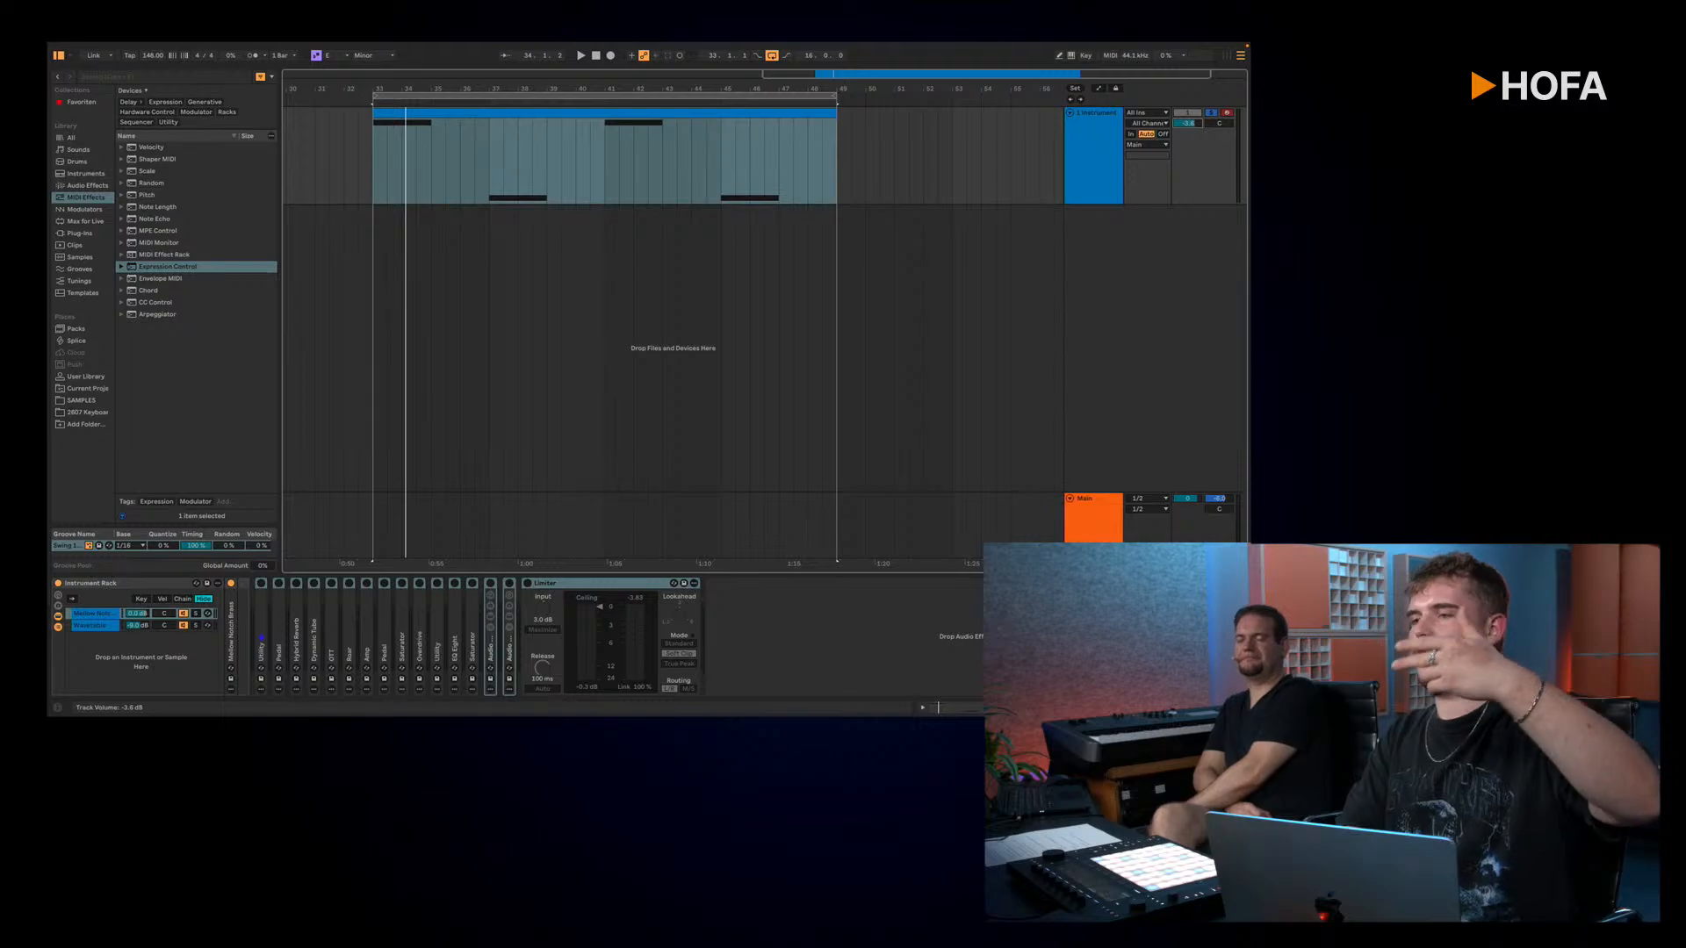
{"action": "mouse_move", "coordinate": [1187, 124]}
{"action": "left_mouse_down"}
{"action": "mouse_move", "coordinate": [1187, 110]}
{"action": "mouse_move", "coordinate": [1187, 129]}
{"action": "left_mouse_up"}
{"action": "key", "text": "space"}
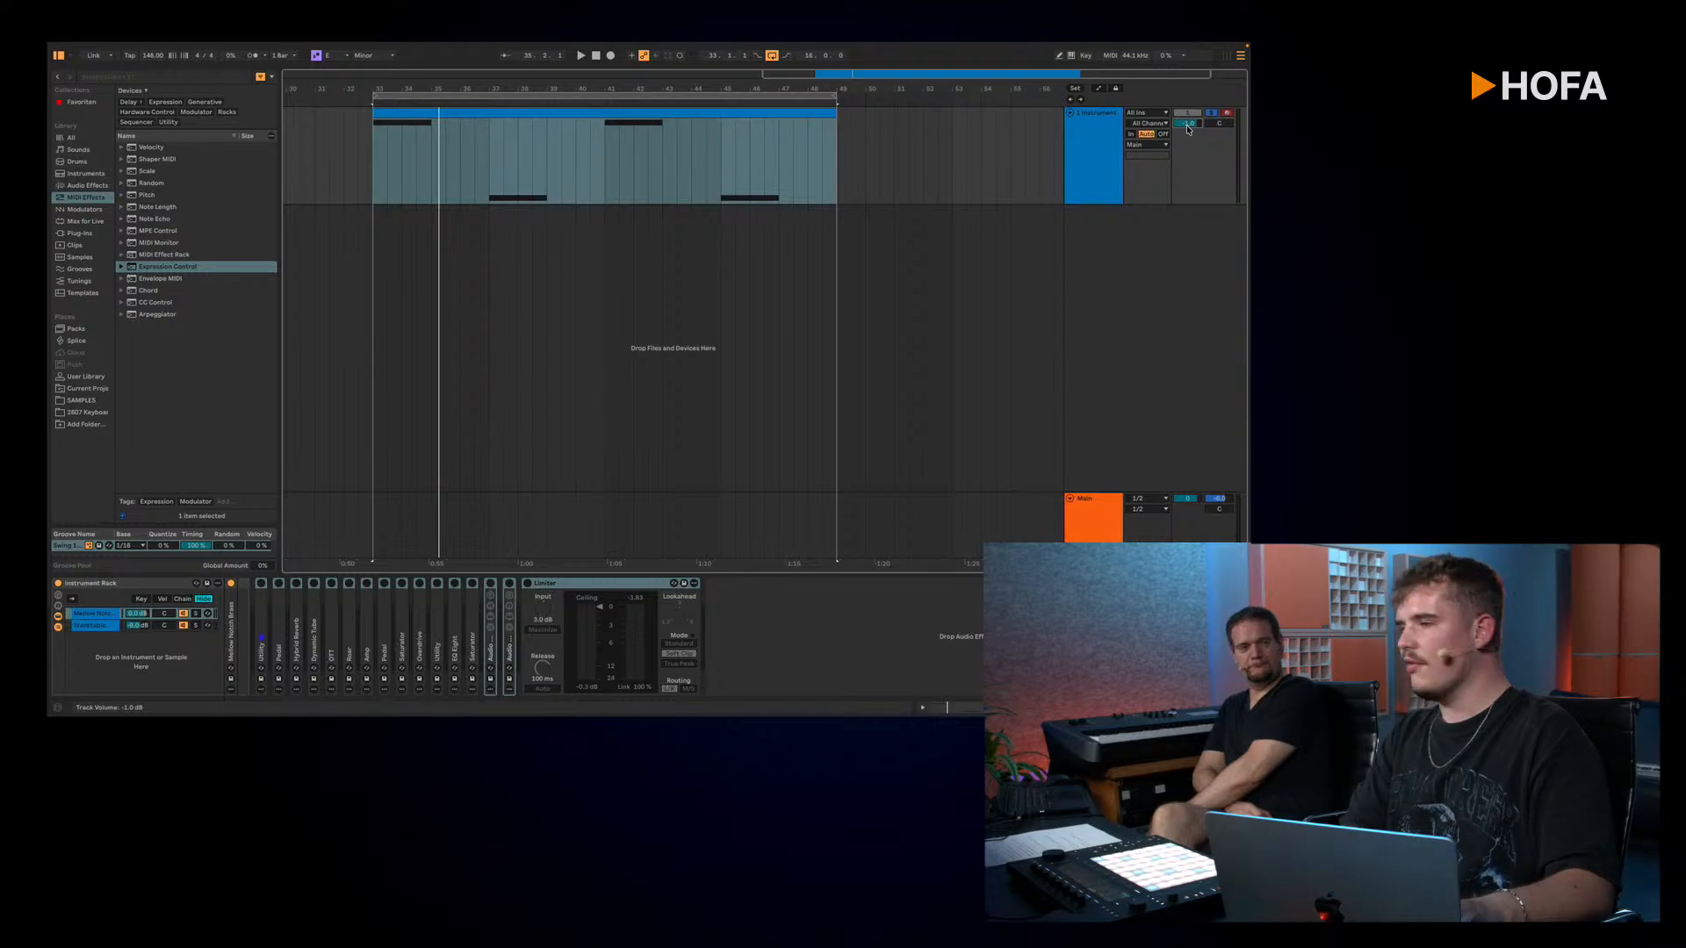
{"action": "type", "text": "-10"}
{"action": "key", "text": "Return"}
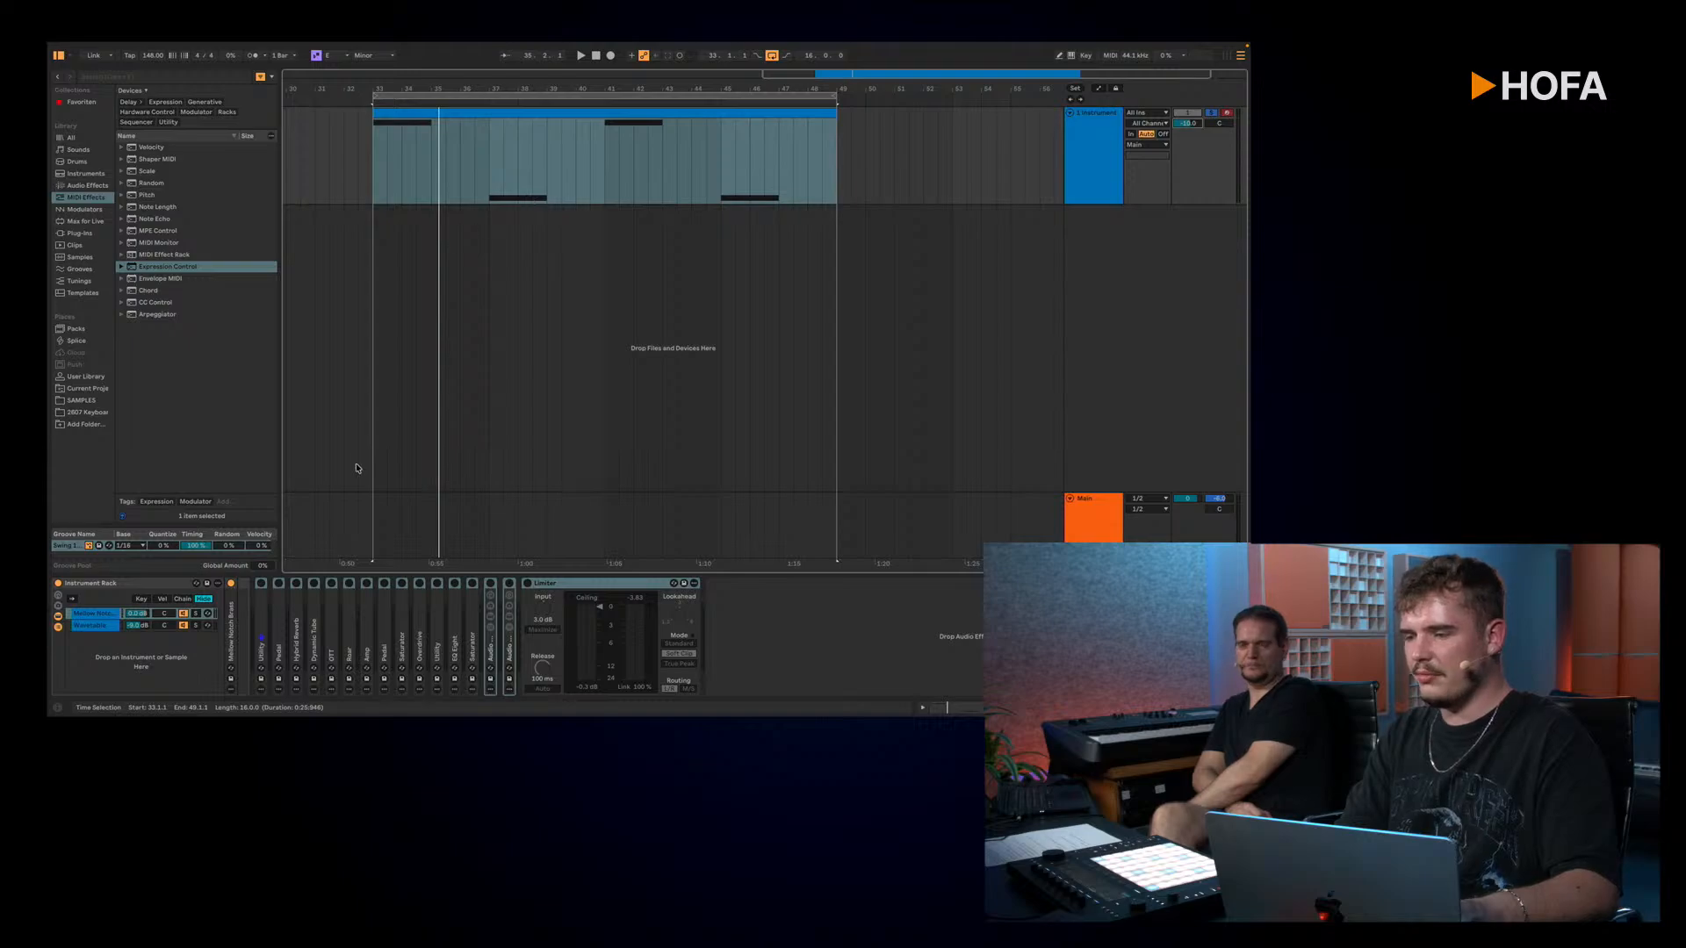
Step: Unfold and activate the first Utility and the first Pedal, playing the loop after each one
{"action": "double_click", "coordinate": [261, 619]}
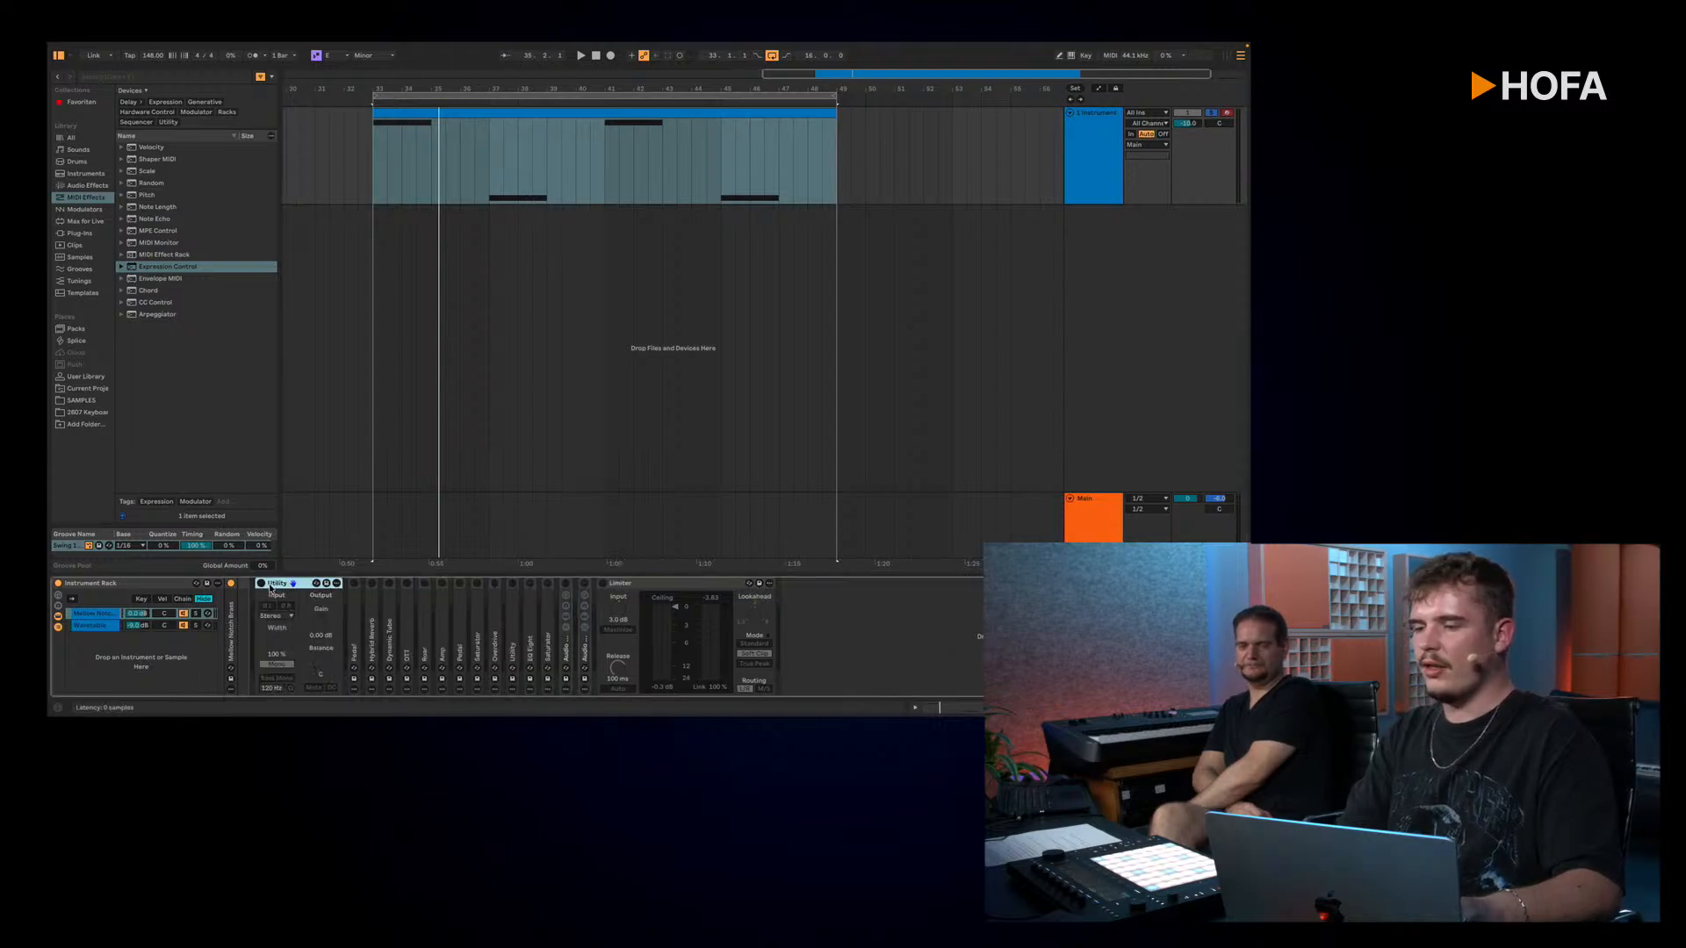
{"action": "left_click", "coordinate": [264, 585]}
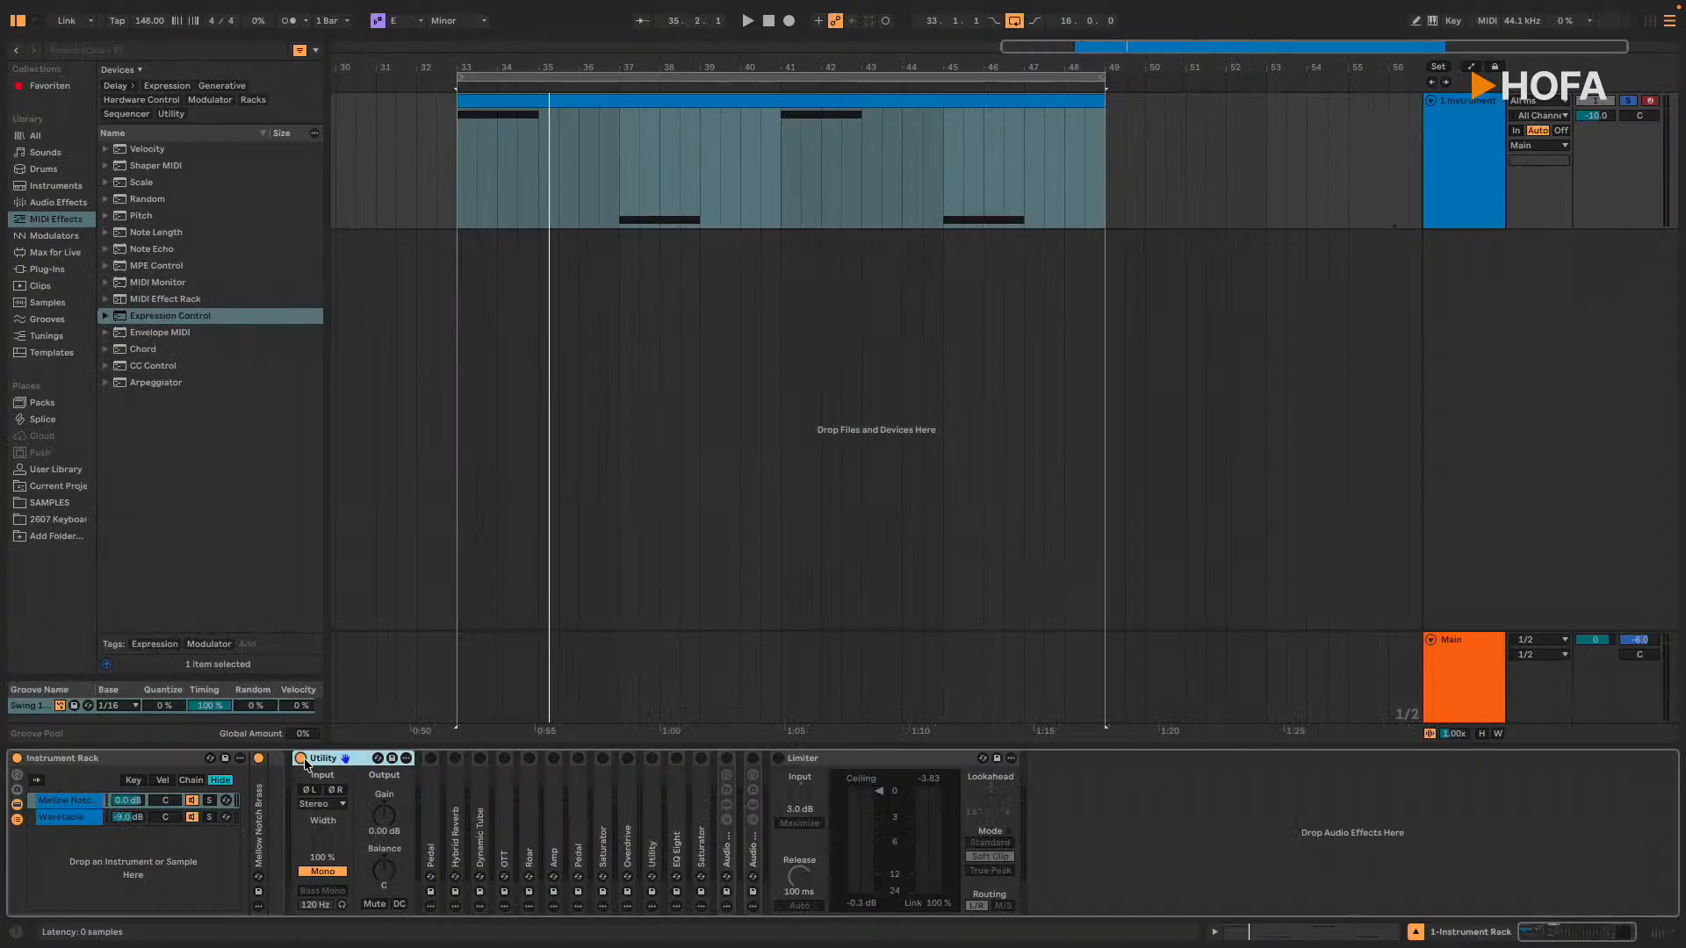
{"action": "key", "text": "space"}
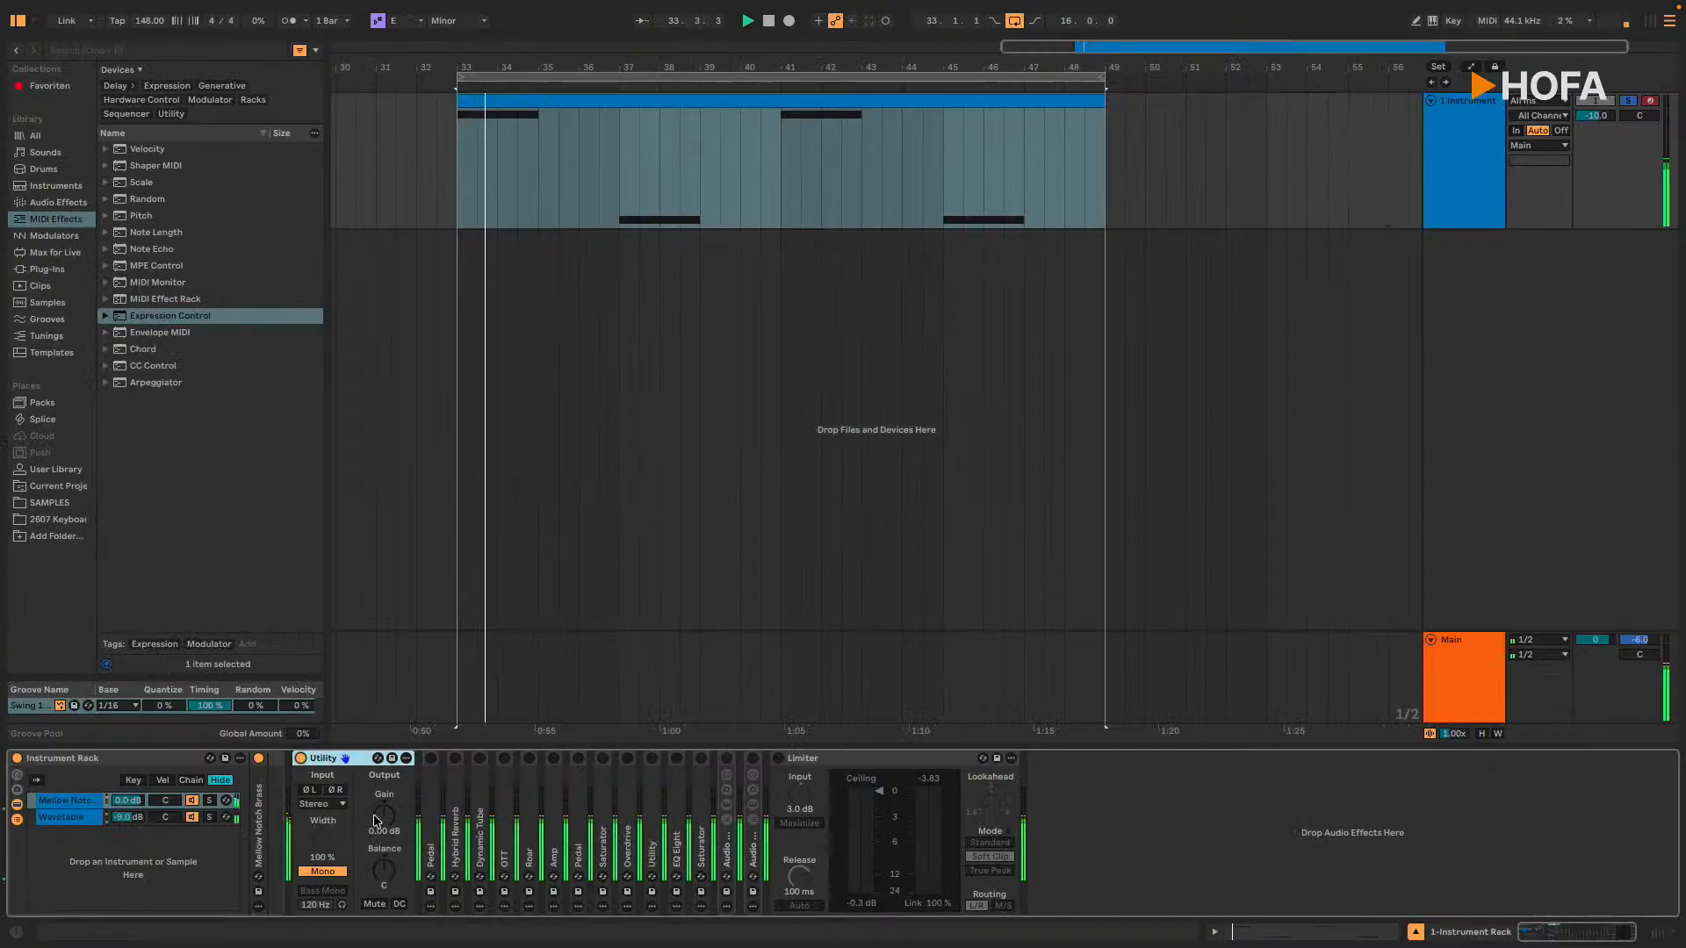
{"action": "double_click", "coordinate": [427, 821]}
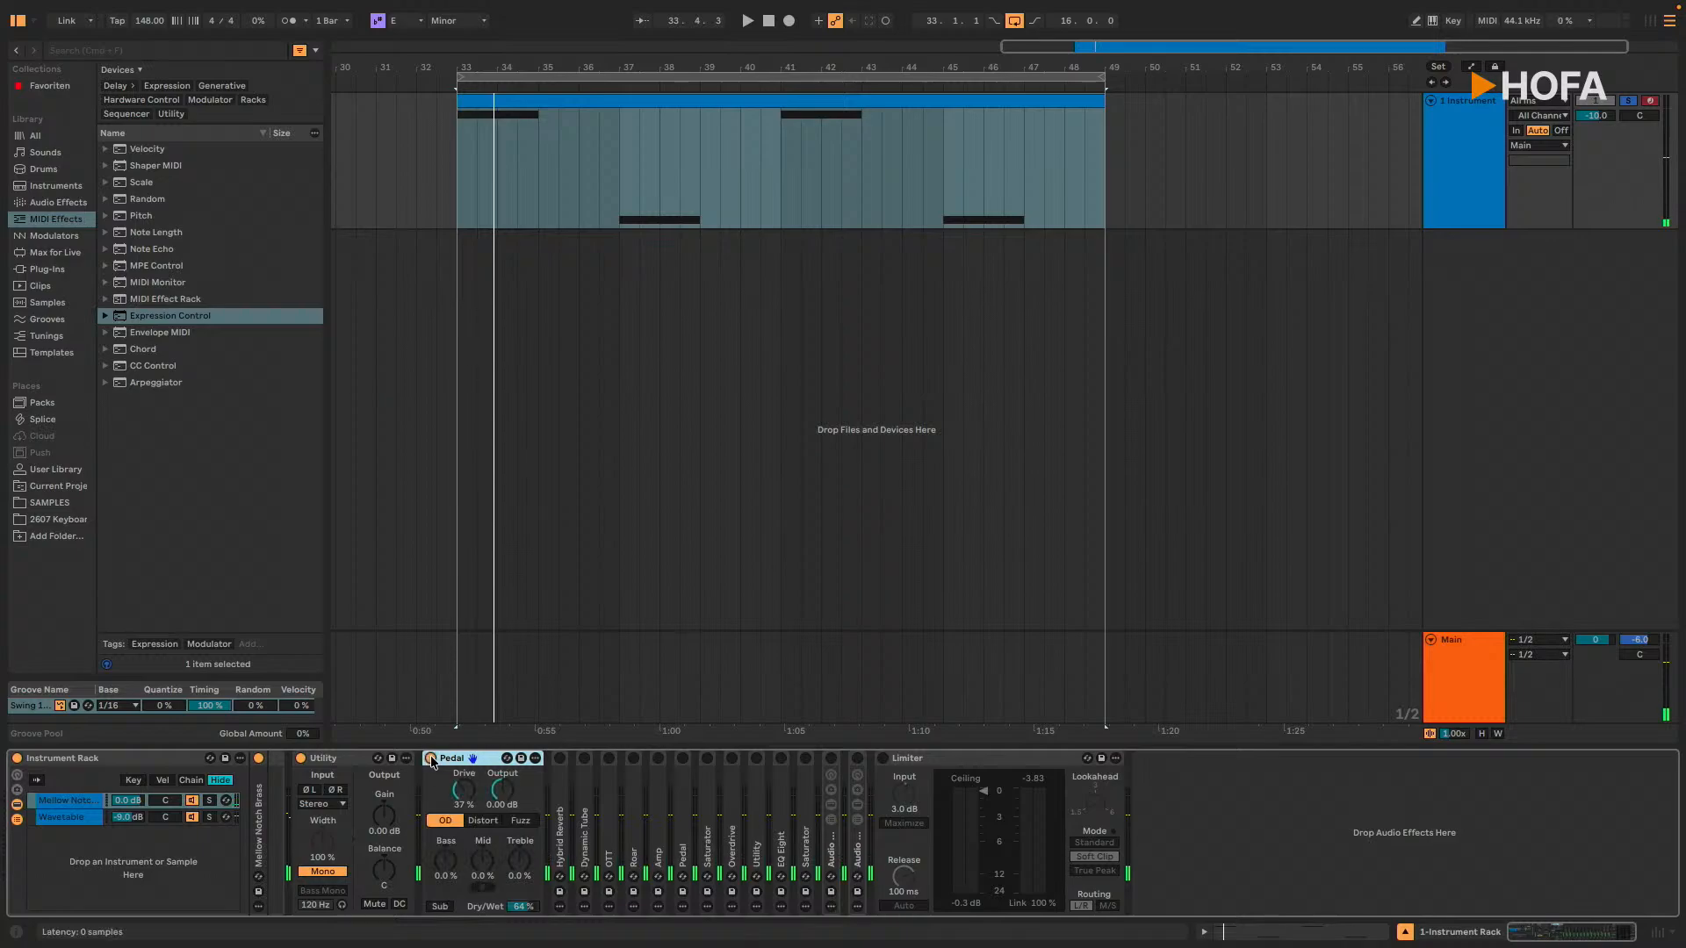
{"action": "key", "text": "space"}
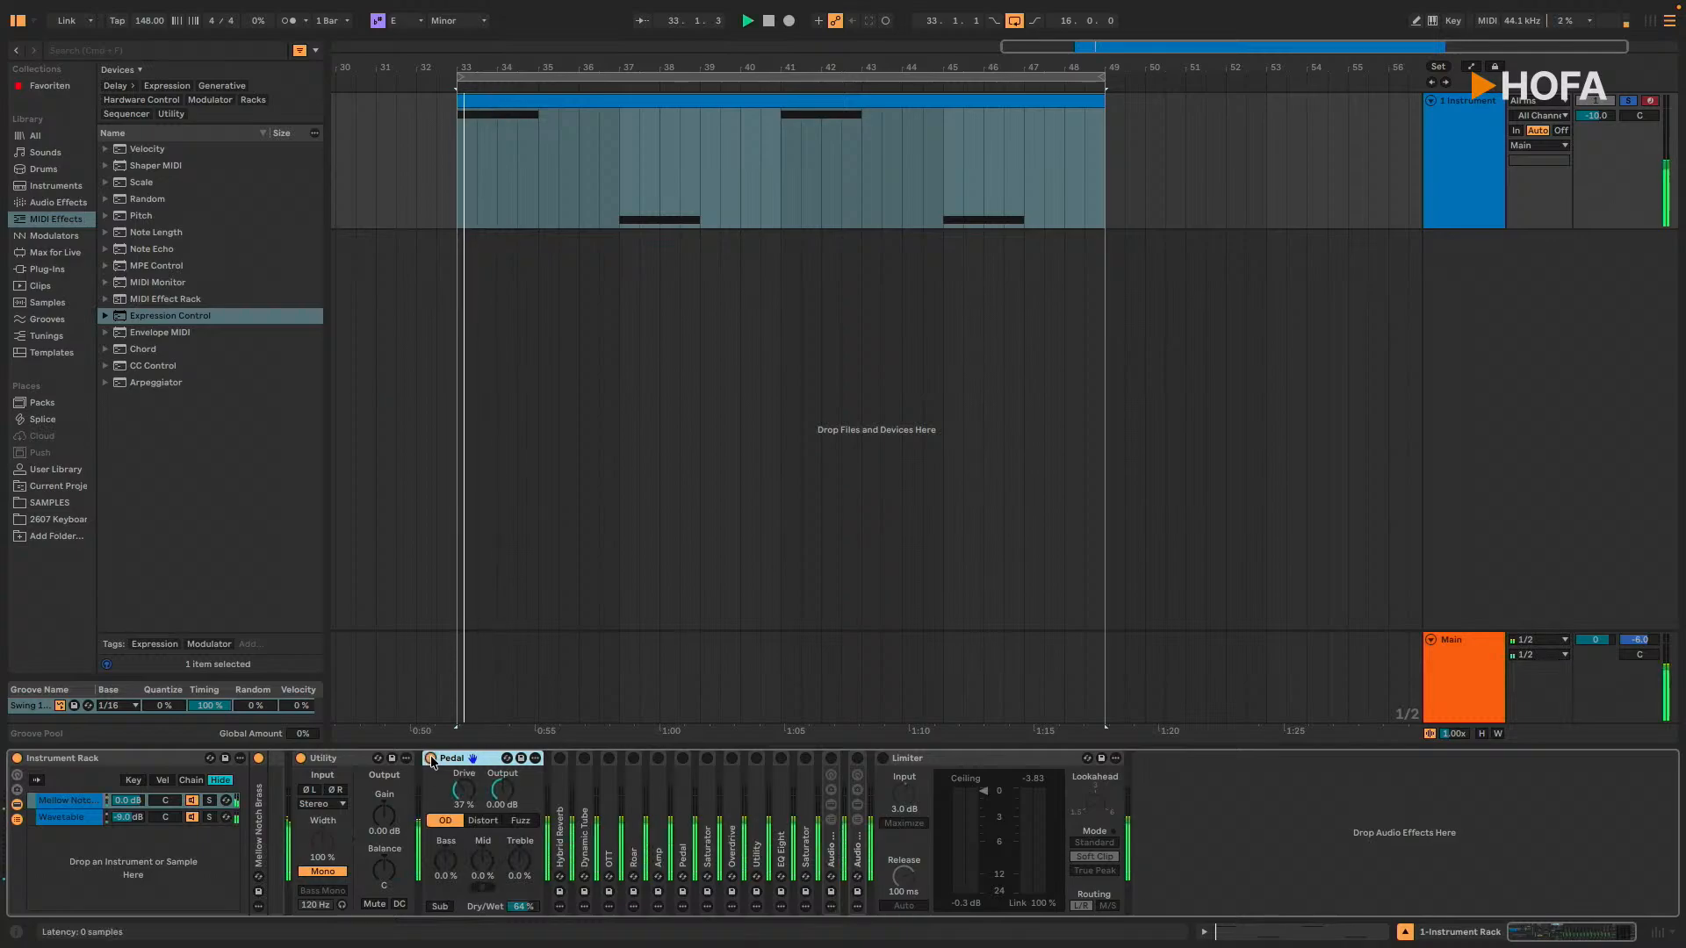
Step: Unfold and activate Hybrid Reverb after the Pedal, and play the loop through it
{"action": "double_click", "coordinate": [555, 806]}
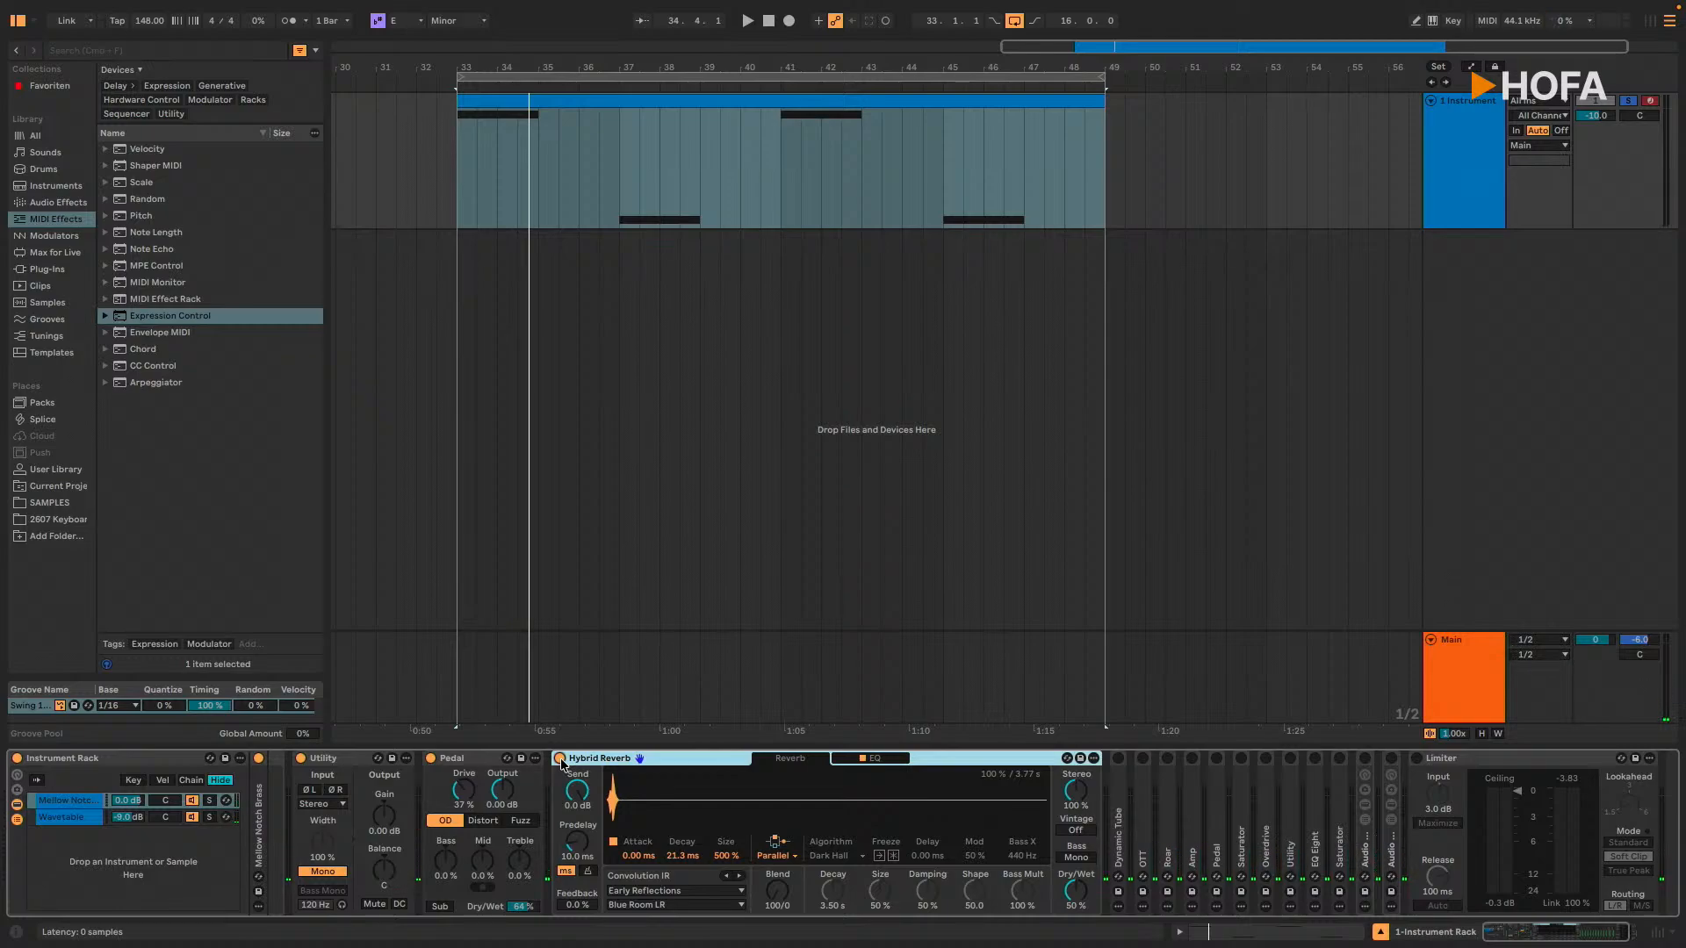
{"action": "key", "text": "space"}
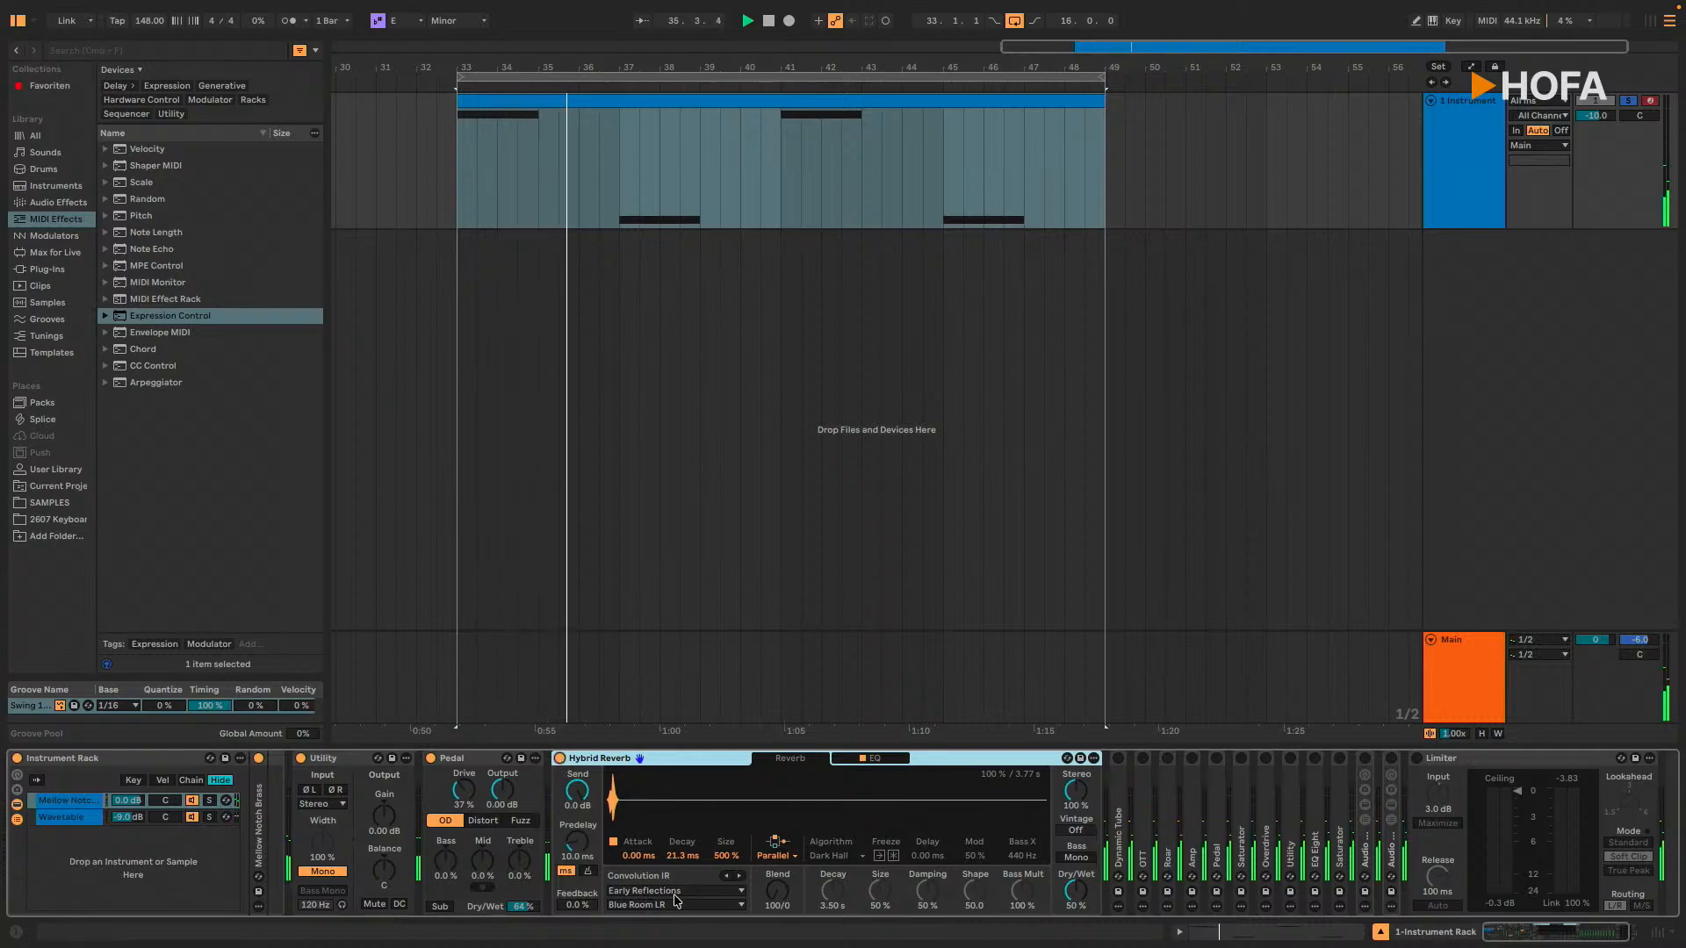
{"action": "key", "text": "space"}
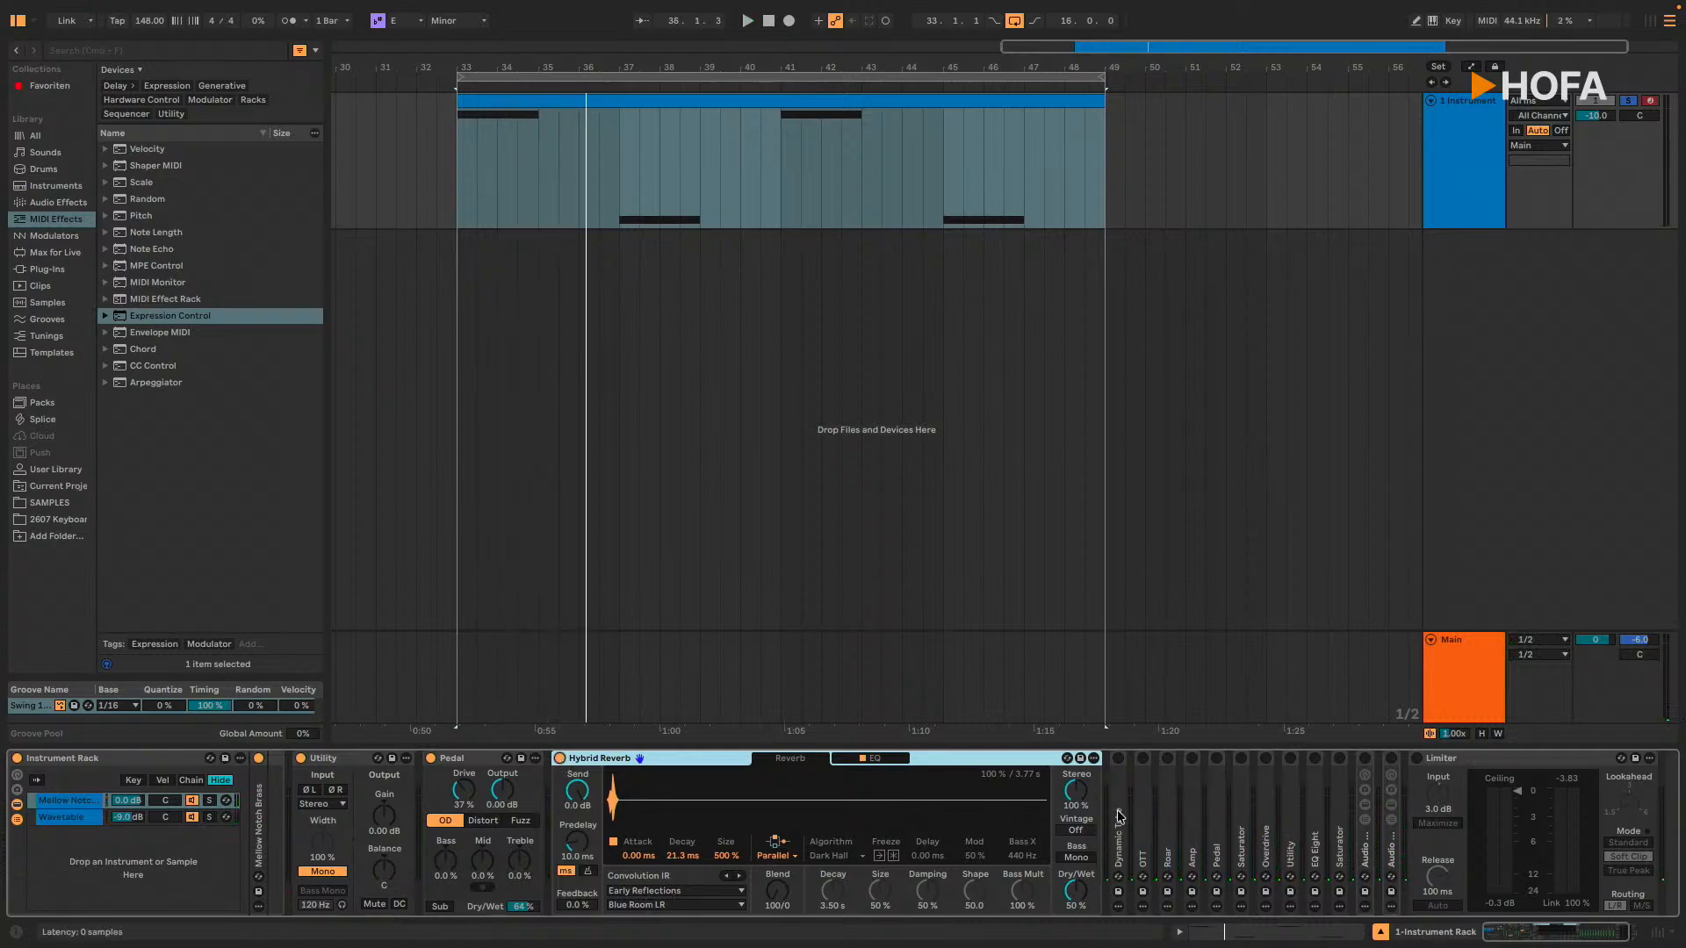
Step: Unfold and activate Dynamic Tube after Hybrid Reverb, and play the loop with it
{"action": "double_click", "coordinate": [1119, 816]}
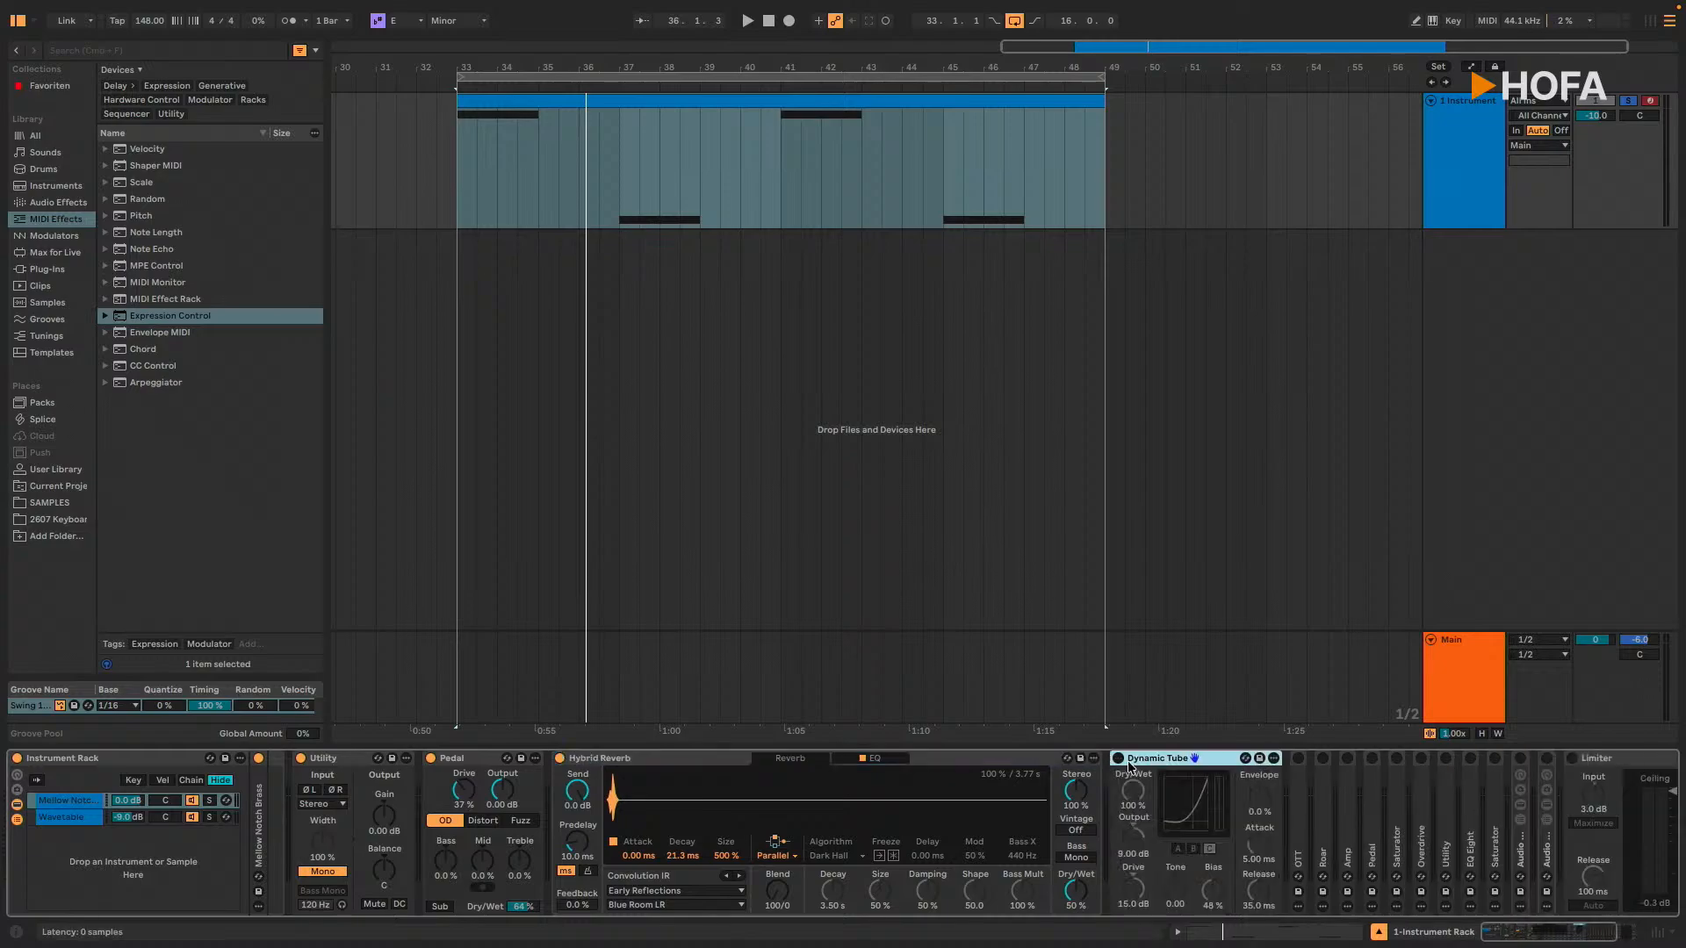
{"action": "key", "text": "space"}
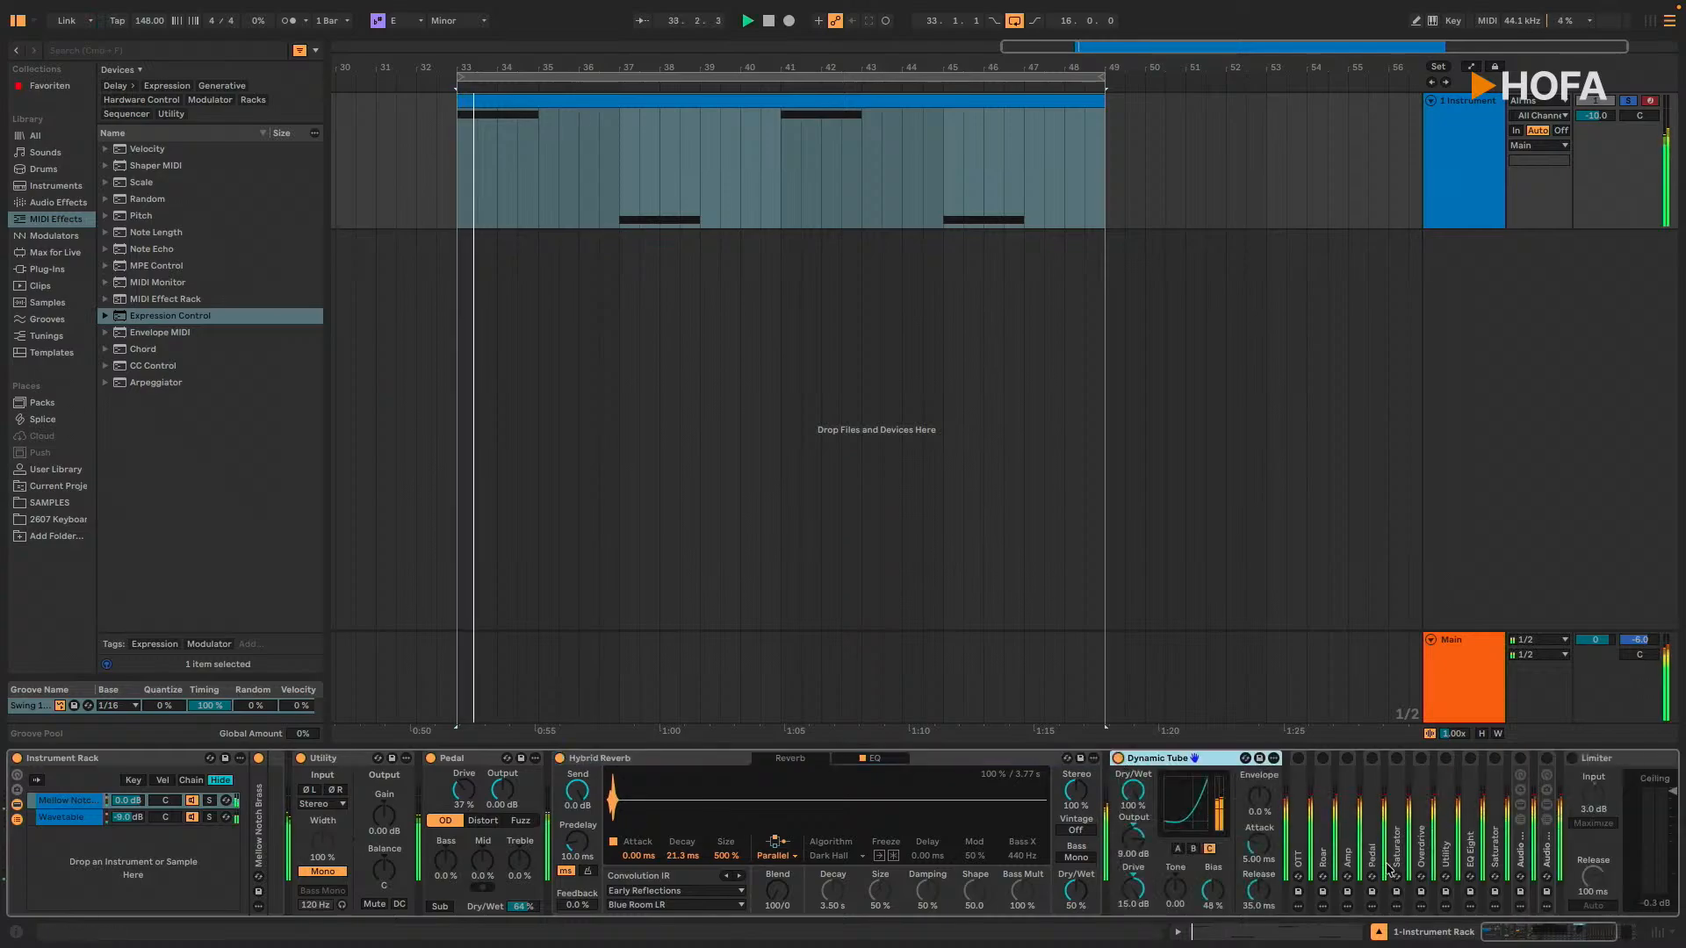
{"action": "left_click_drag", "start_coordinate": [1510, 932], "coordinate": [1532, 932]}
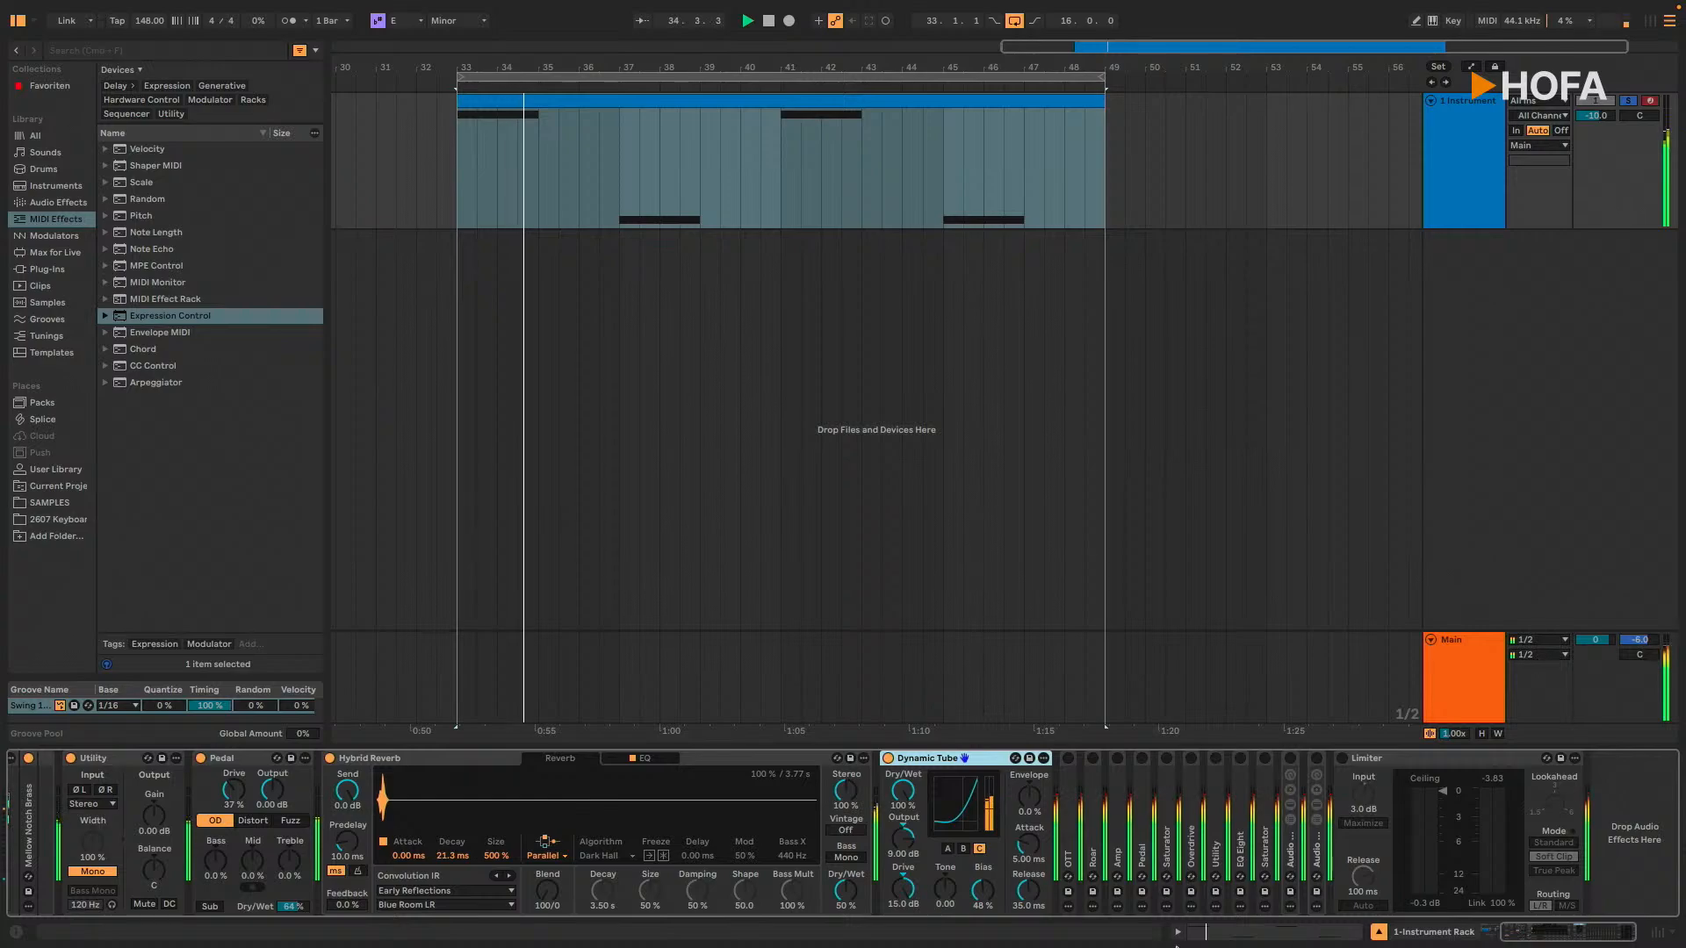
{"action": "key", "text": "space"}
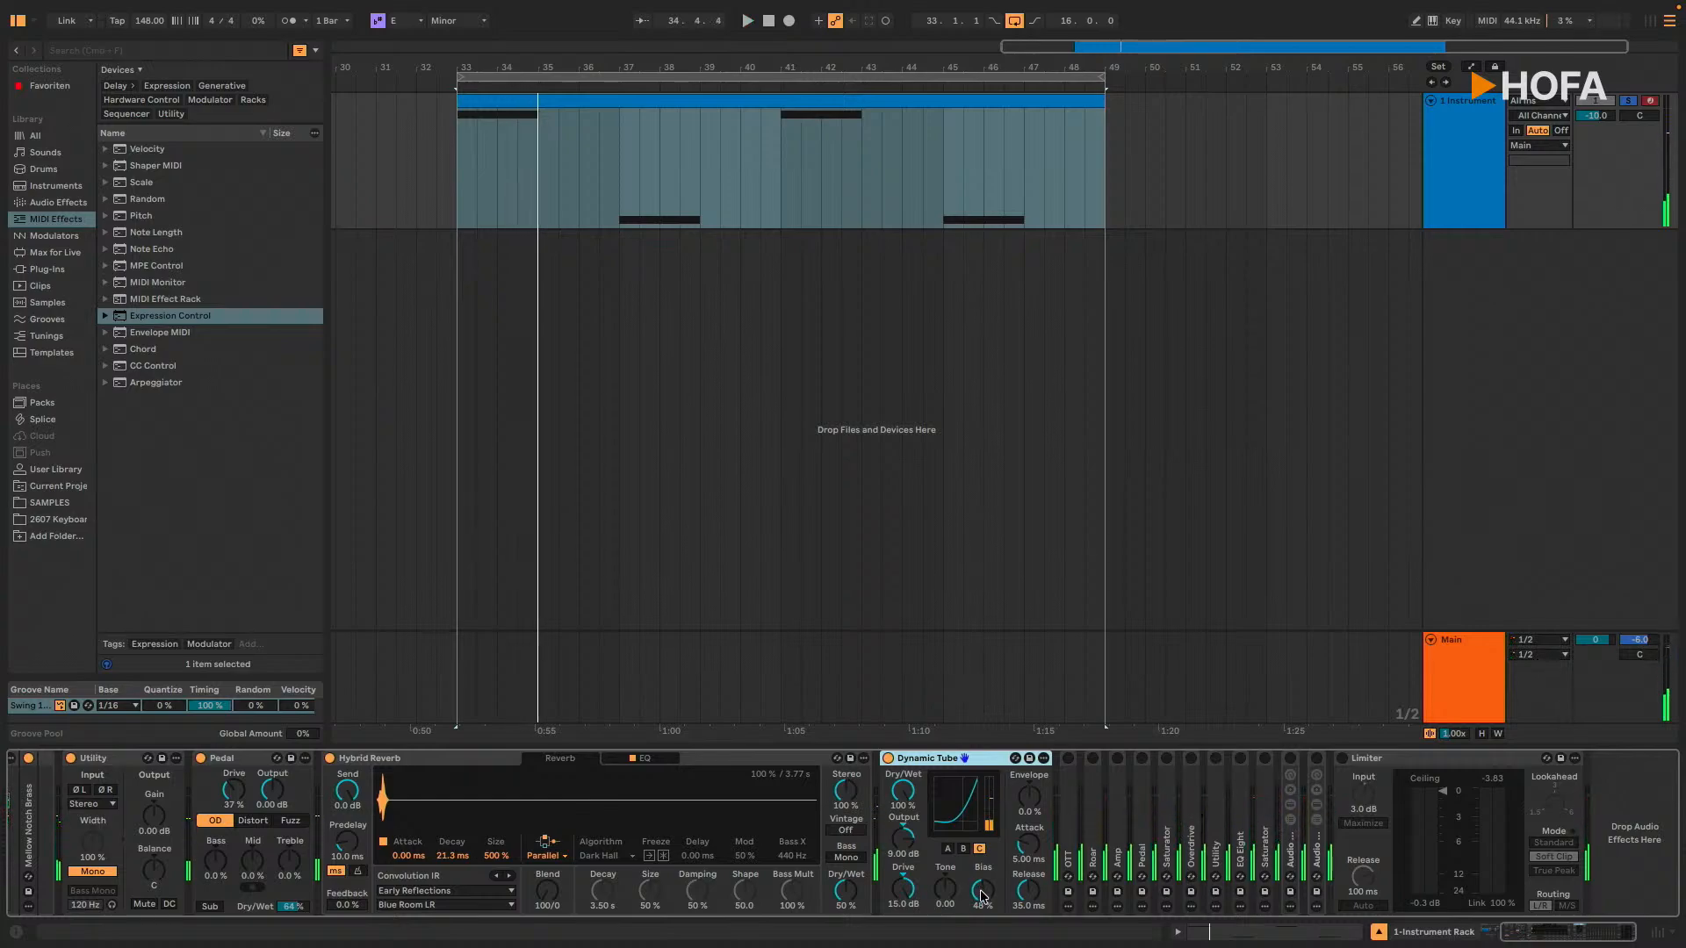
{"action": "key", "text": "space"}
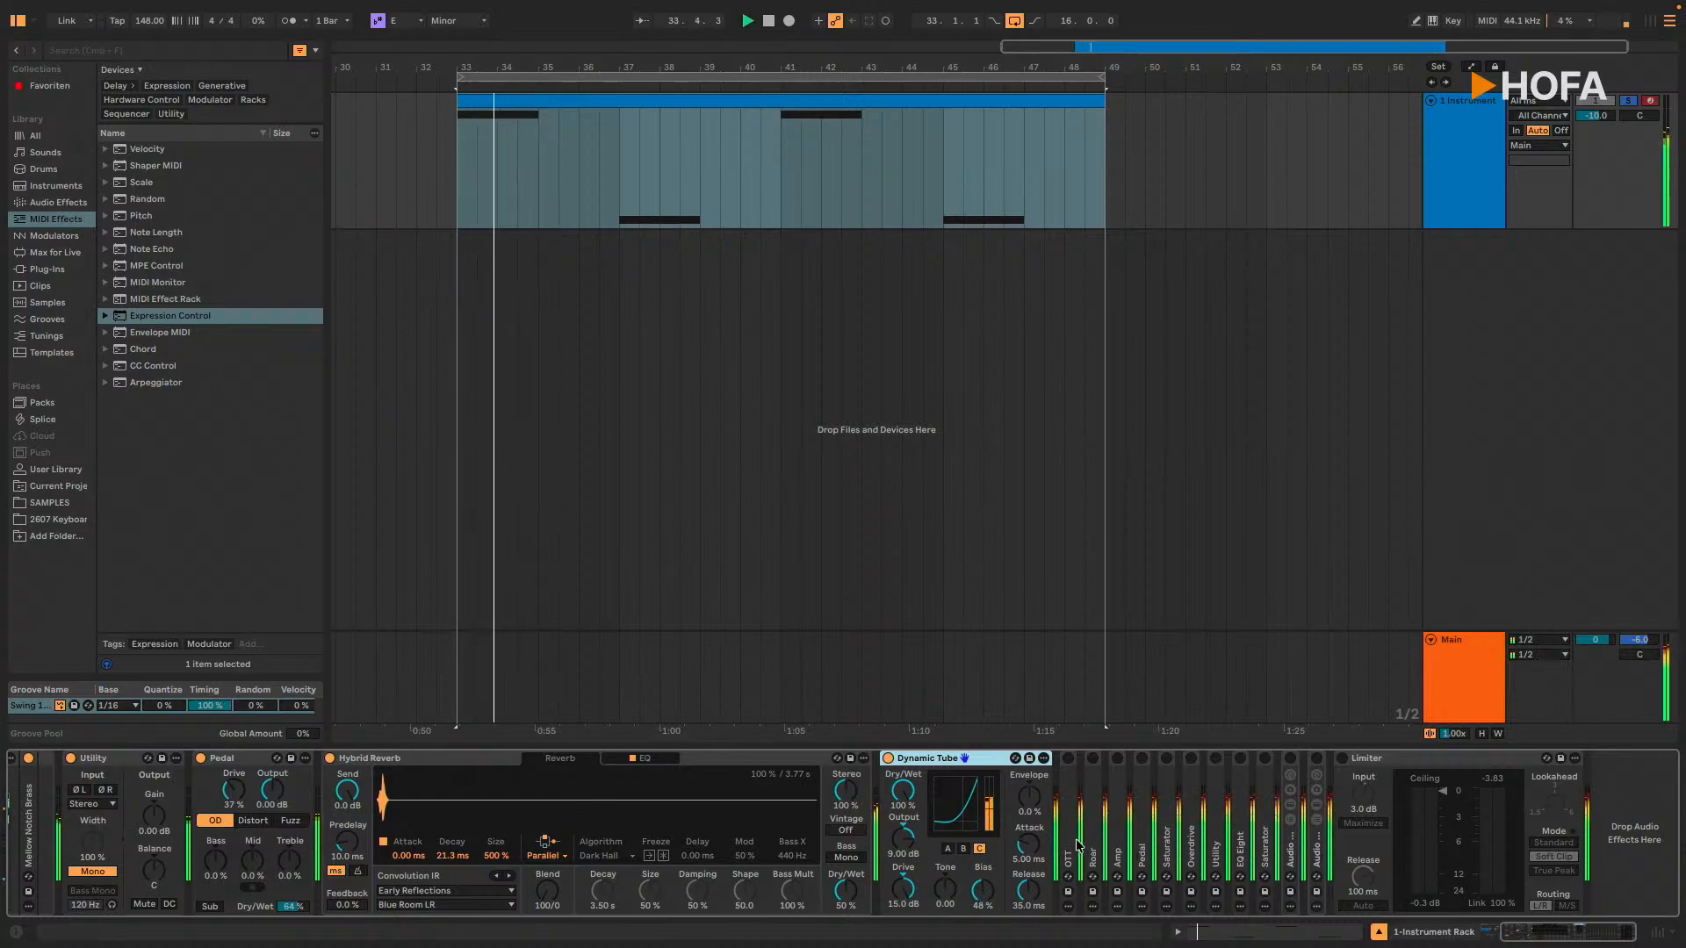
Step: Unfold and activate the OTT compressor after Dynamic Tube, and play the loop with it
{"action": "left_click", "coordinate": [1071, 847]}
{"action": "double_click", "coordinate": [1071, 847]}
{"action": "key", "text": "space"}
{"action": "scroll", "coordinate": [1361, 869], "scroll_direction": "right", "scroll_amount": 5}
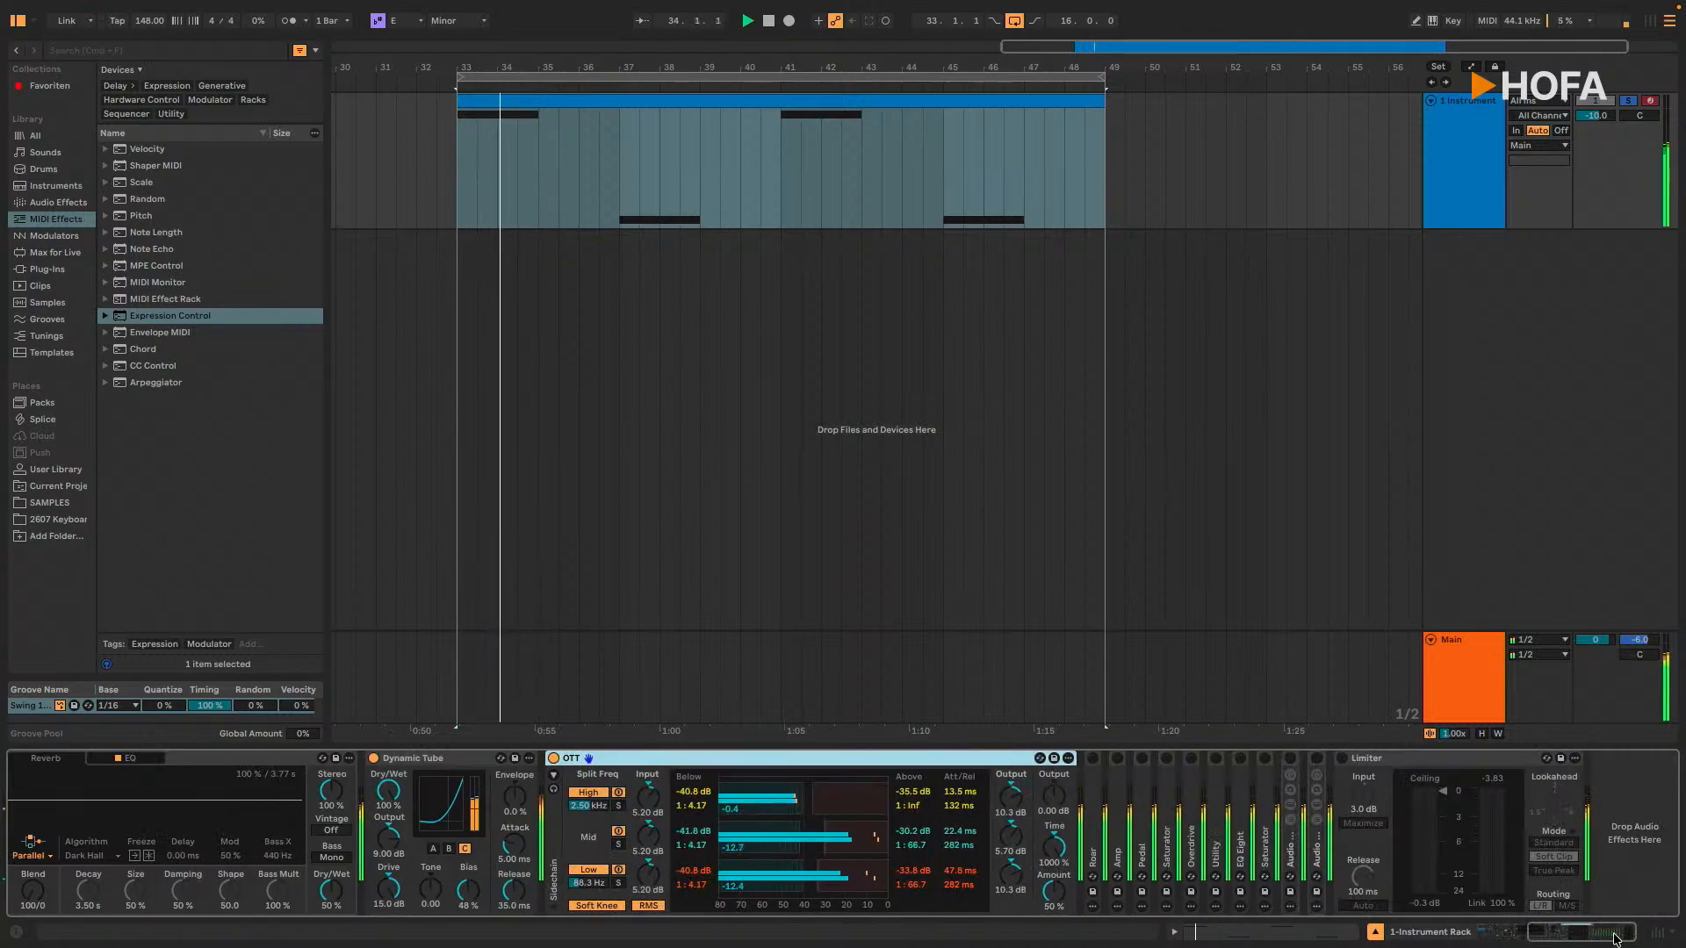
{"action": "key", "text": "shift+space"}
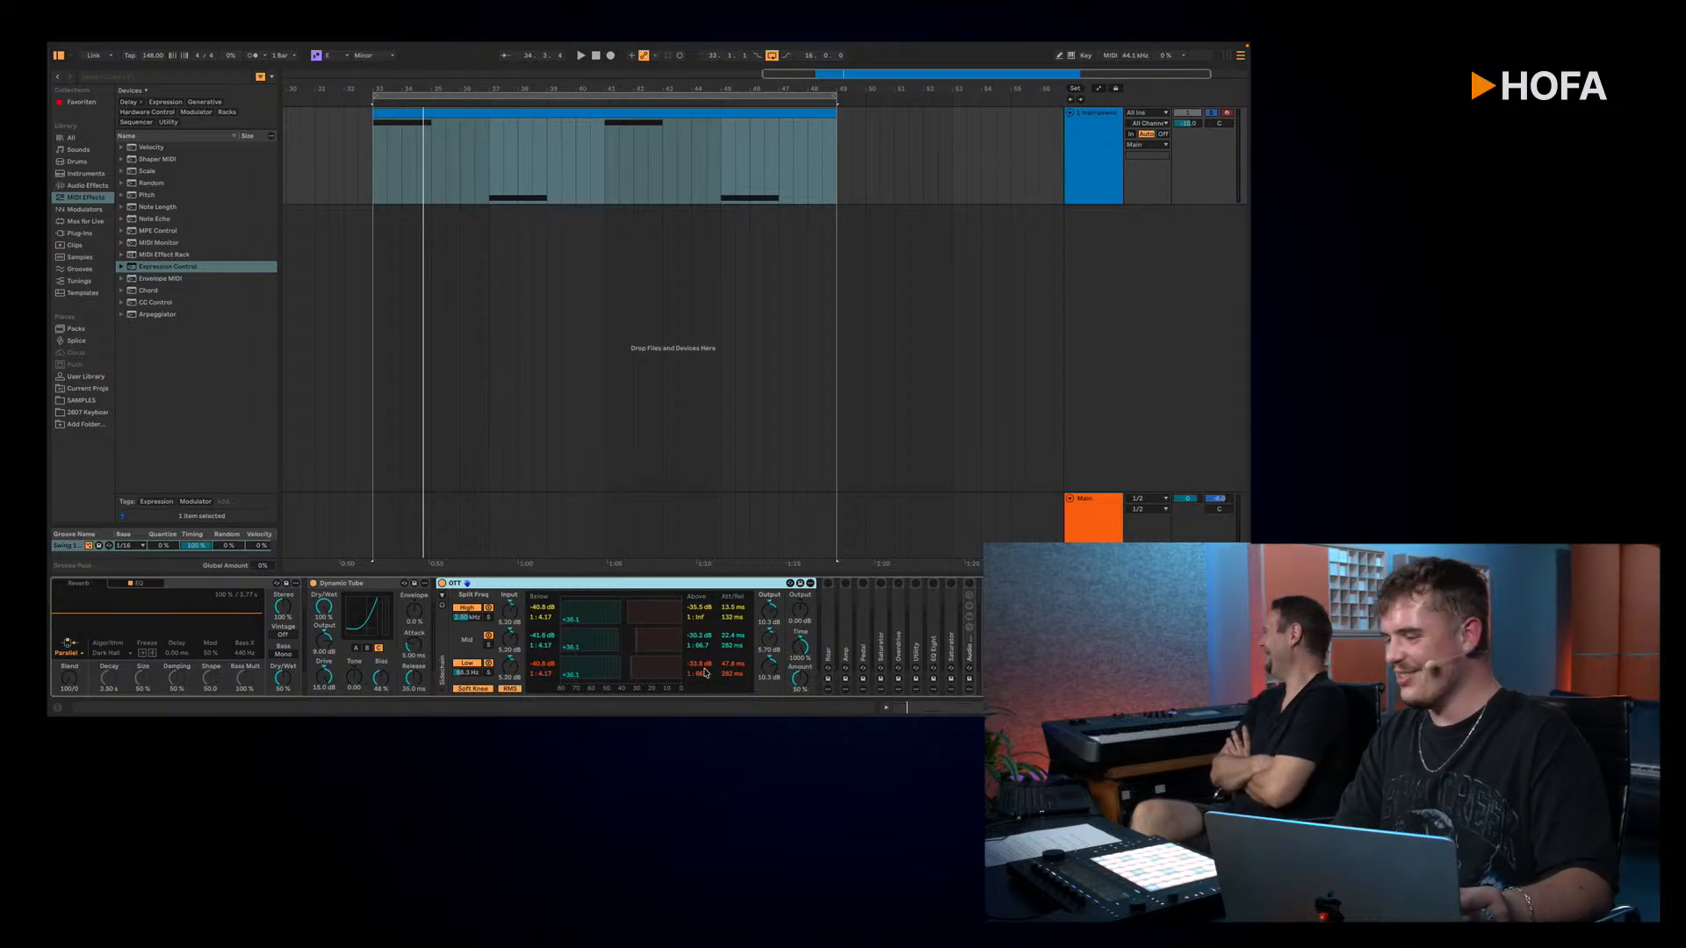
Step: Unfold and activate Roar after OTT, checking its Mid and Low bands while playing the loop
{"action": "double_click", "coordinate": [834, 622]}
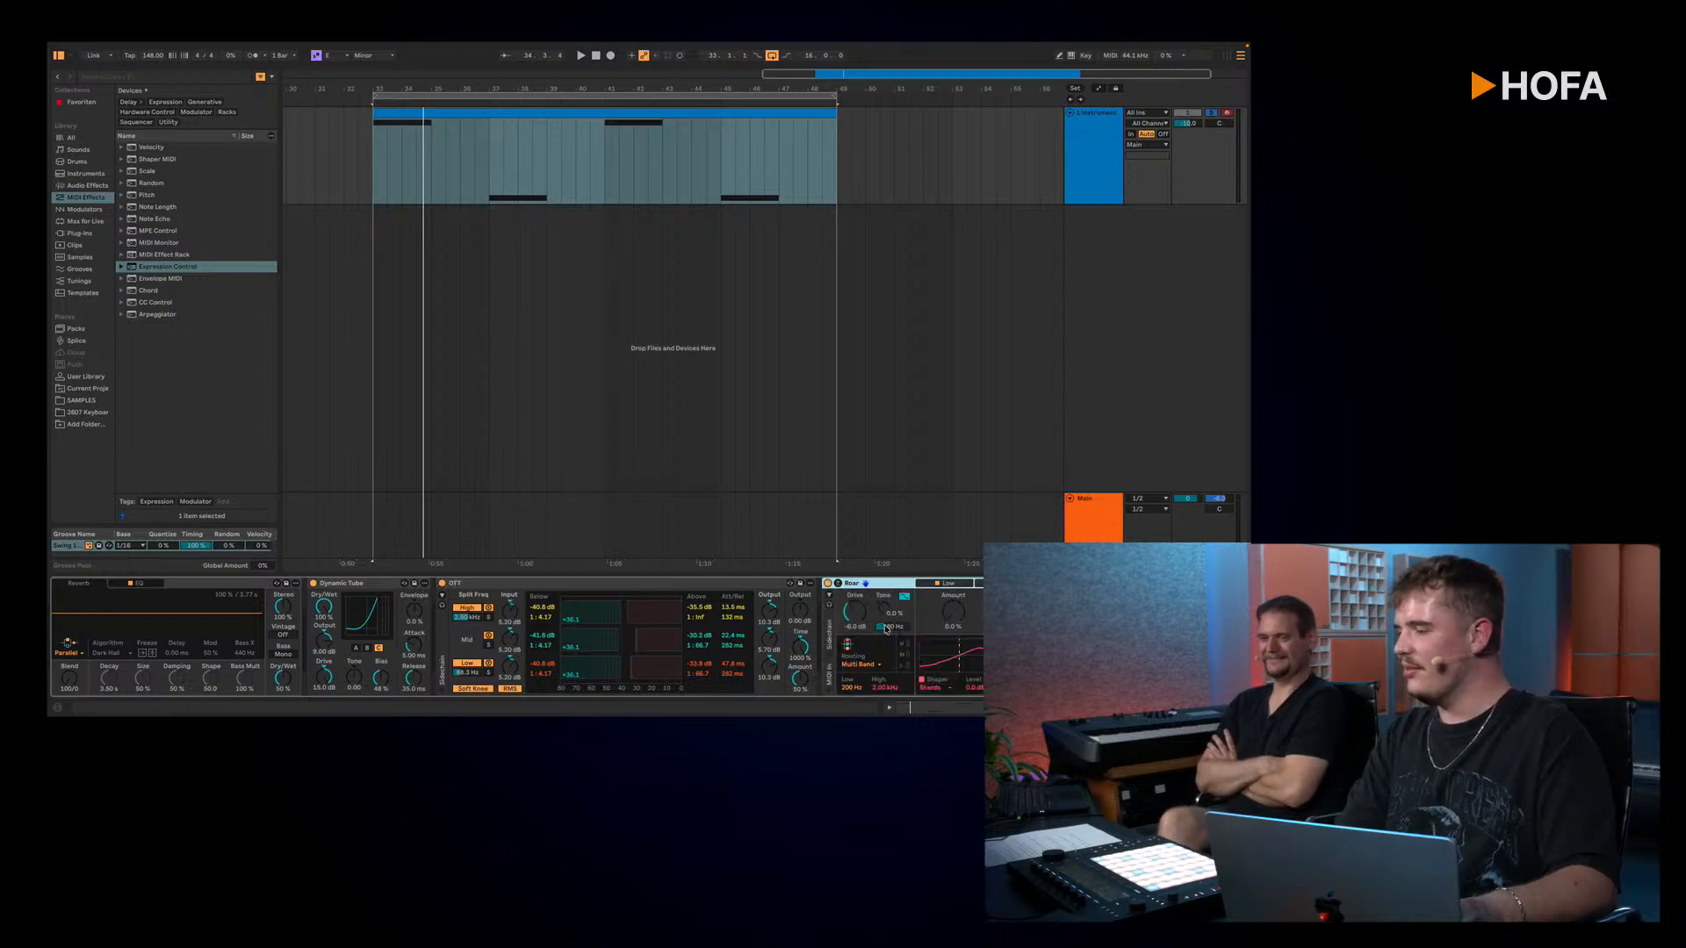
{"action": "scroll", "coordinate": [834, 625], "scroll_direction": "right", "scroll_amount": 5}
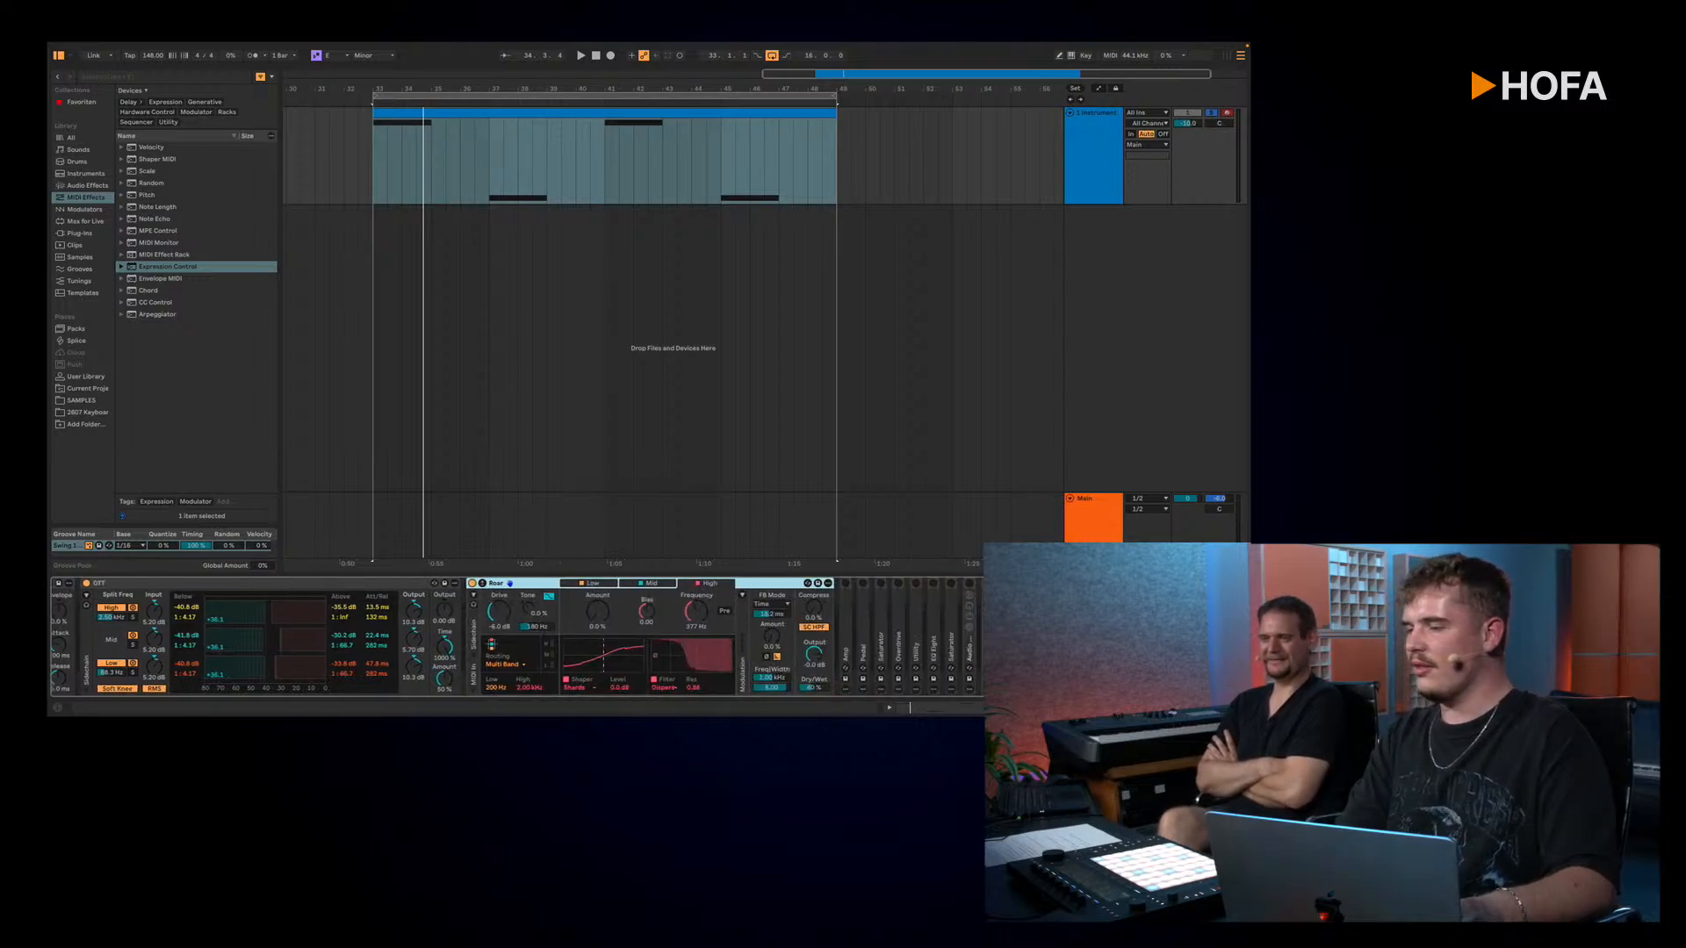
{"action": "key", "text": "space"}
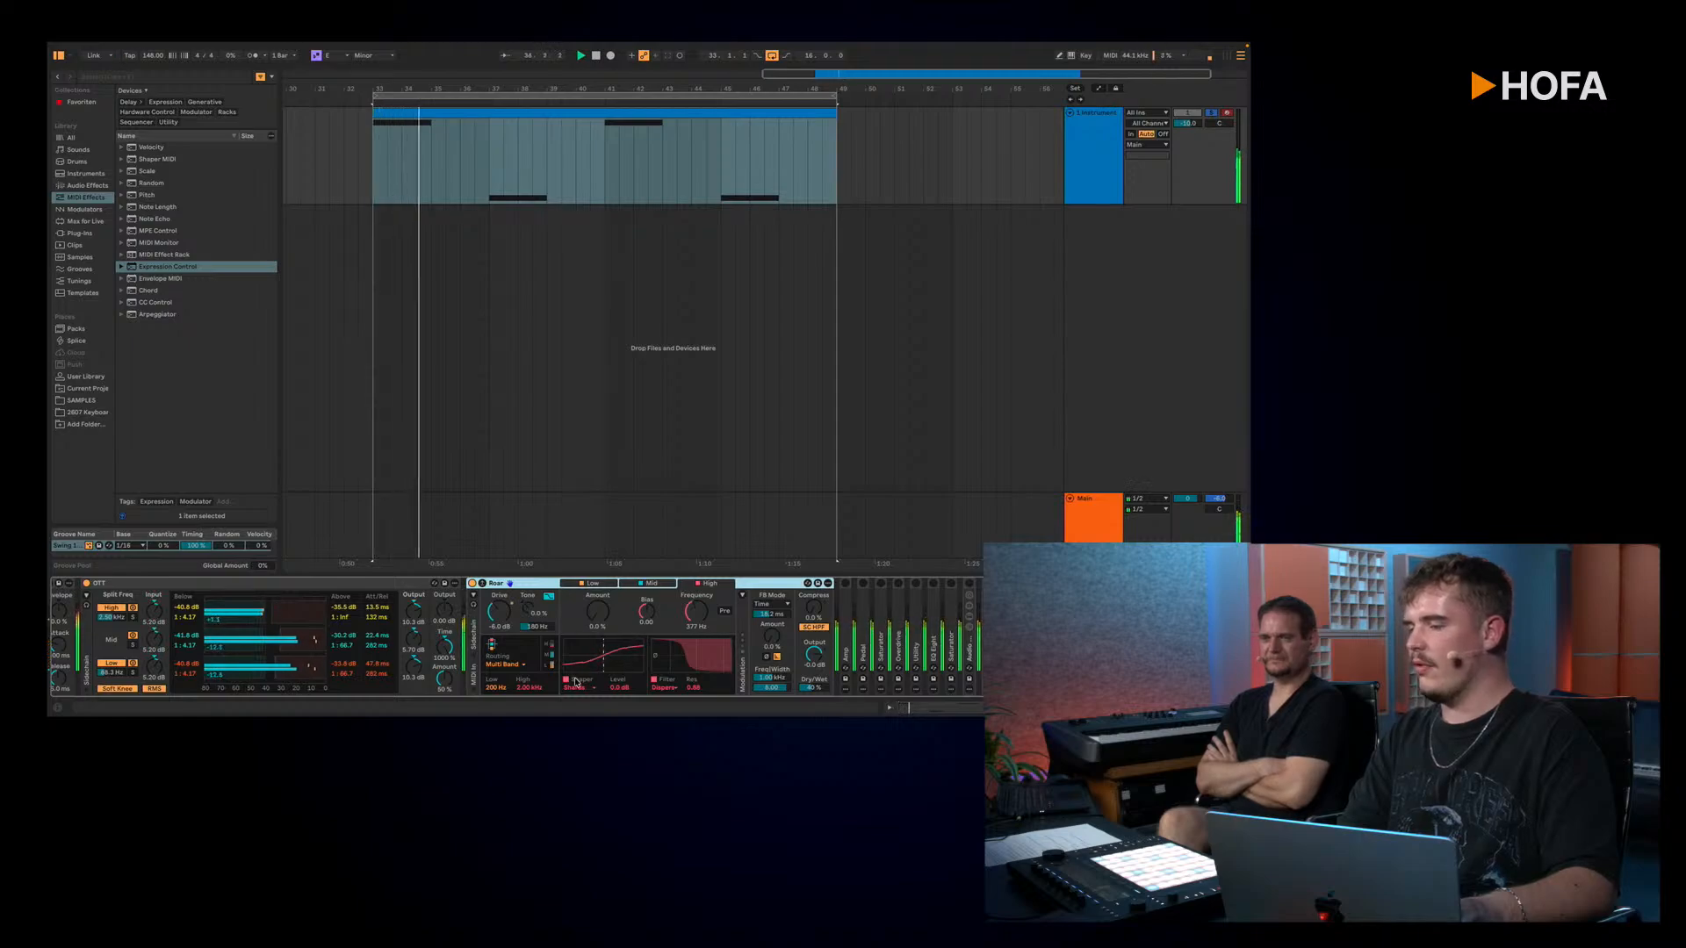
{"action": "left_click", "coordinate": [656, 584]}
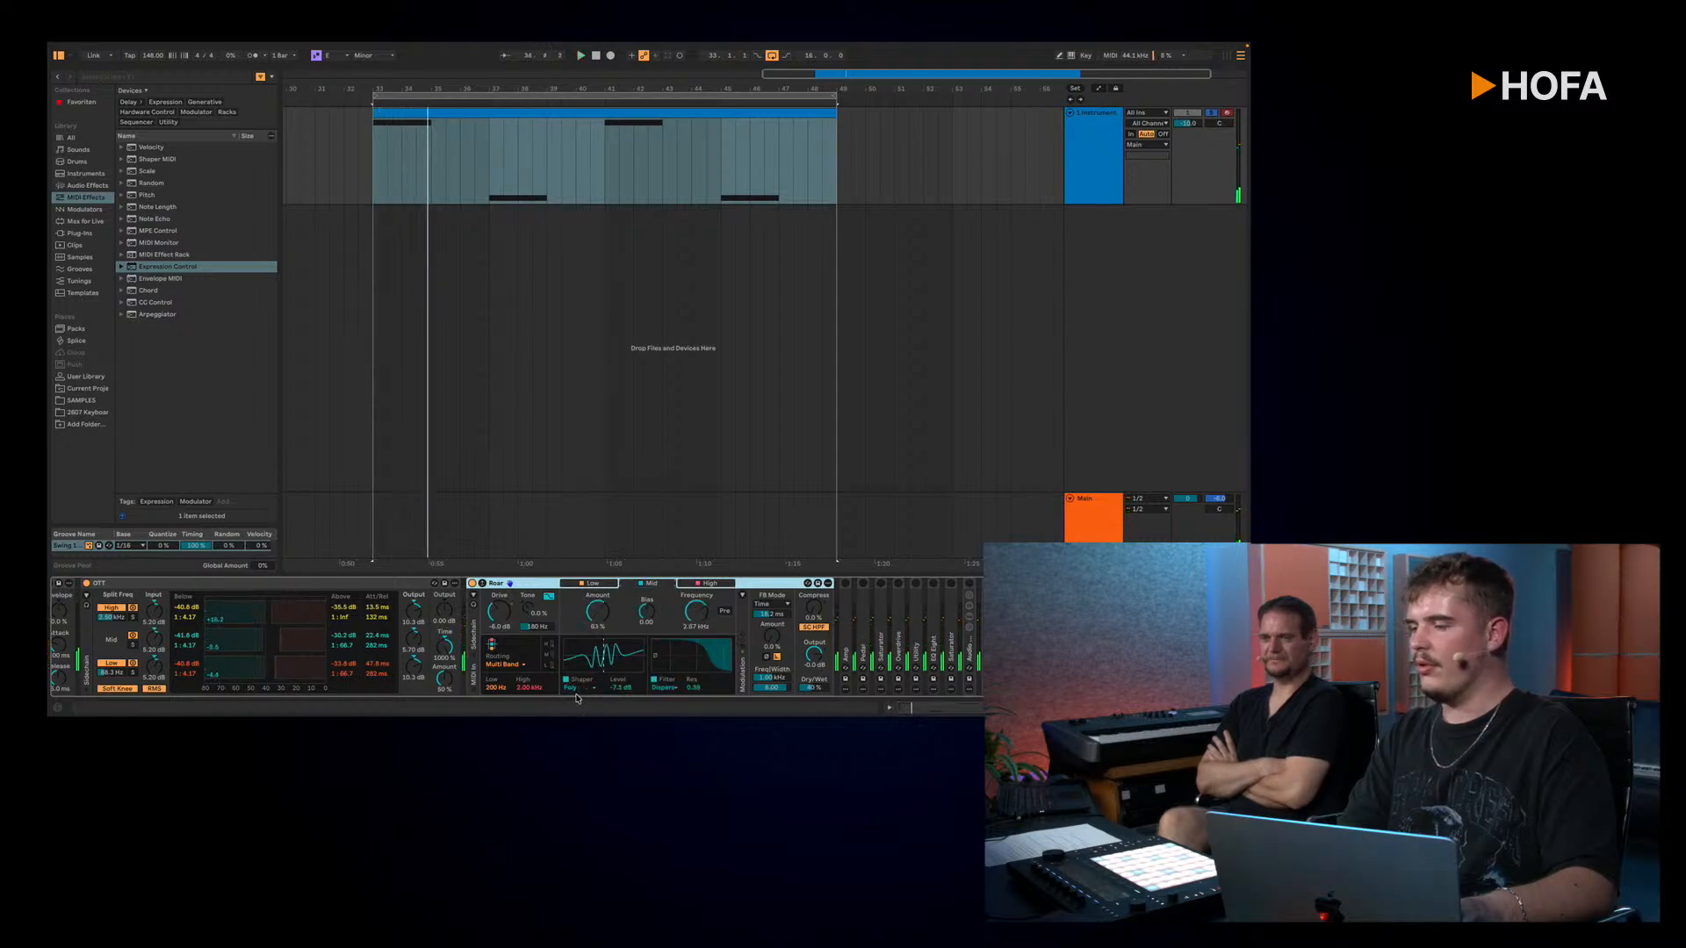
{"action": "left_click", "coordinate": [595, 585]}
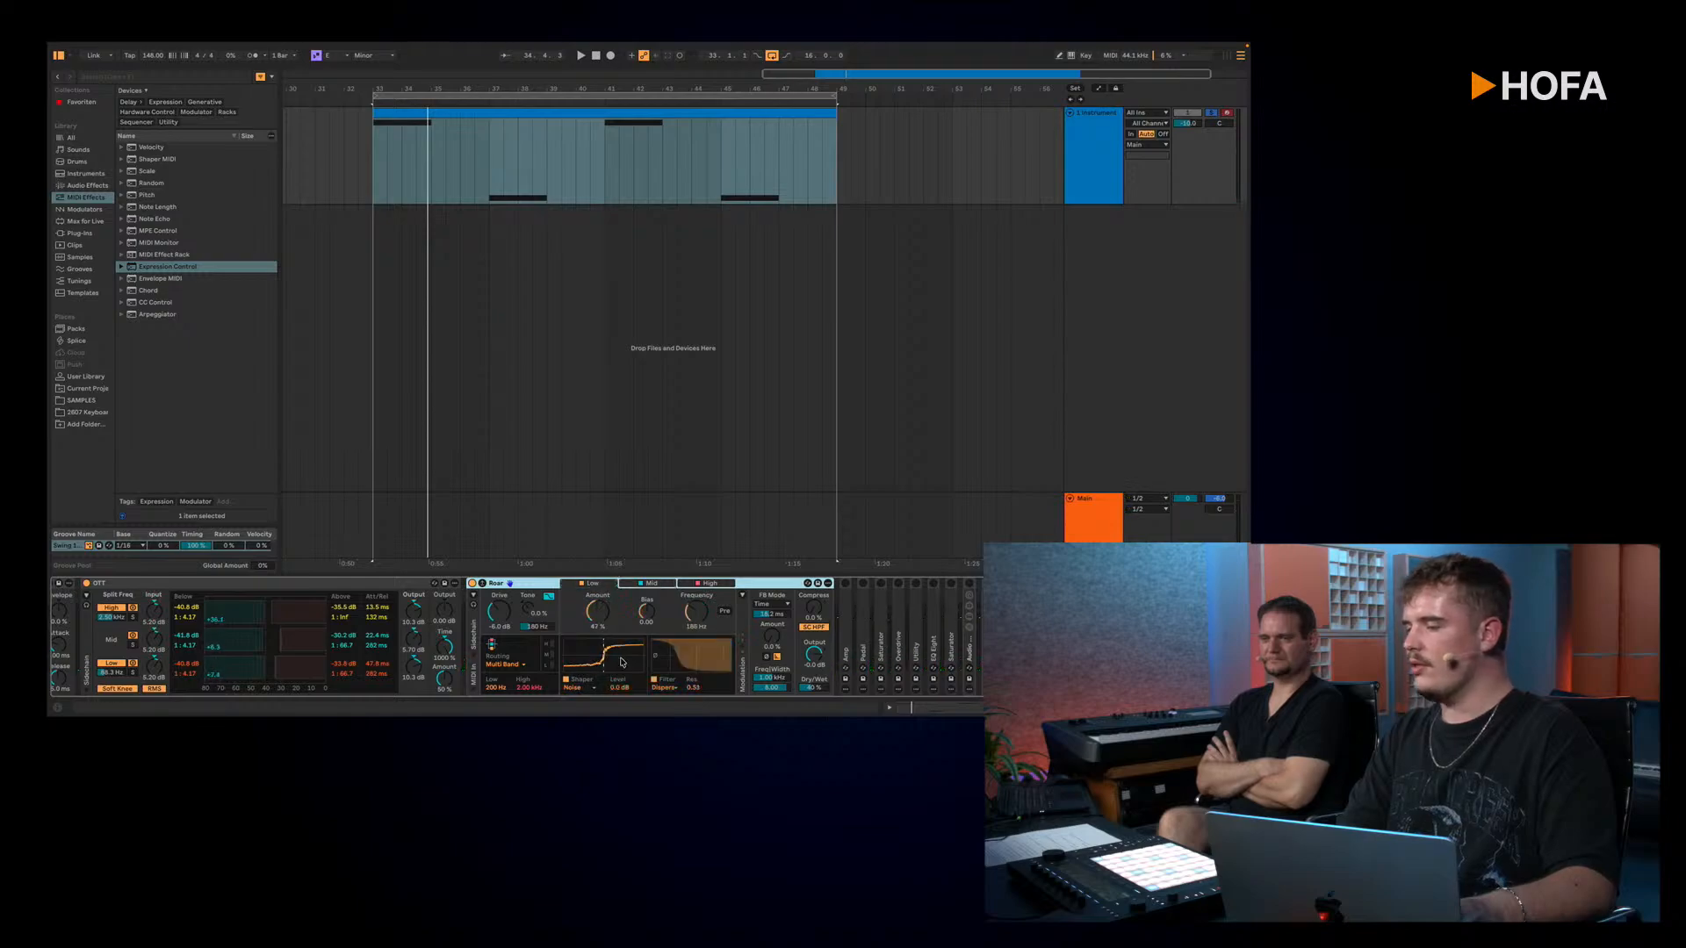
{"action": "key", "text": "space"}
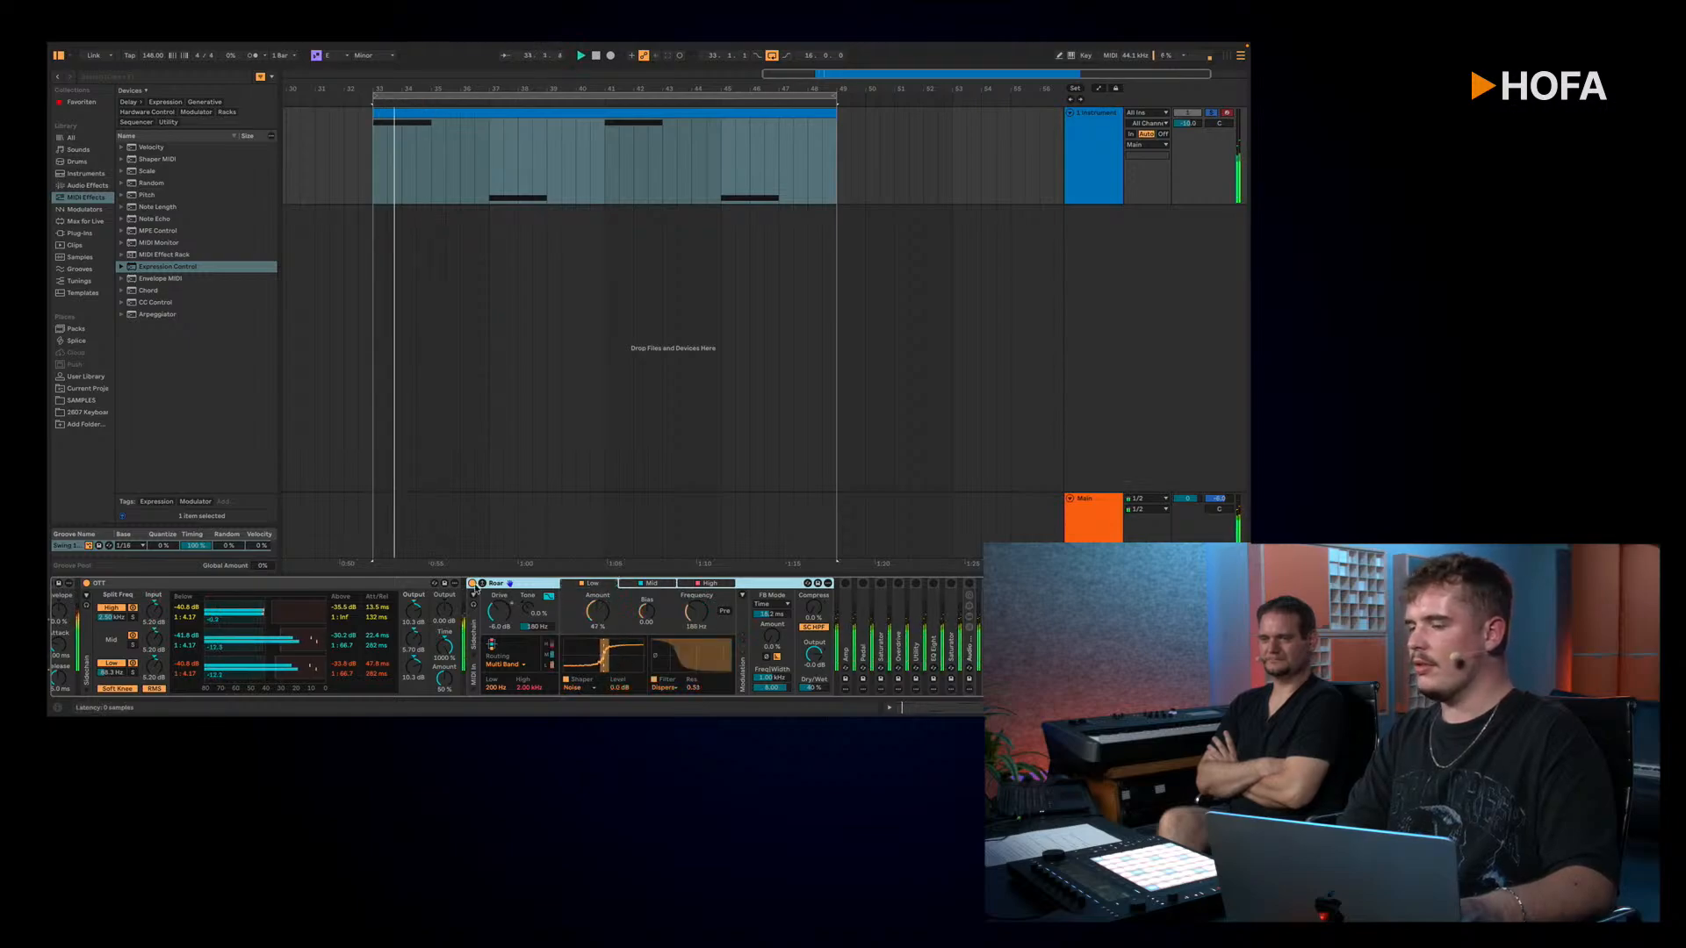
{"action": "key", "text": "space"}
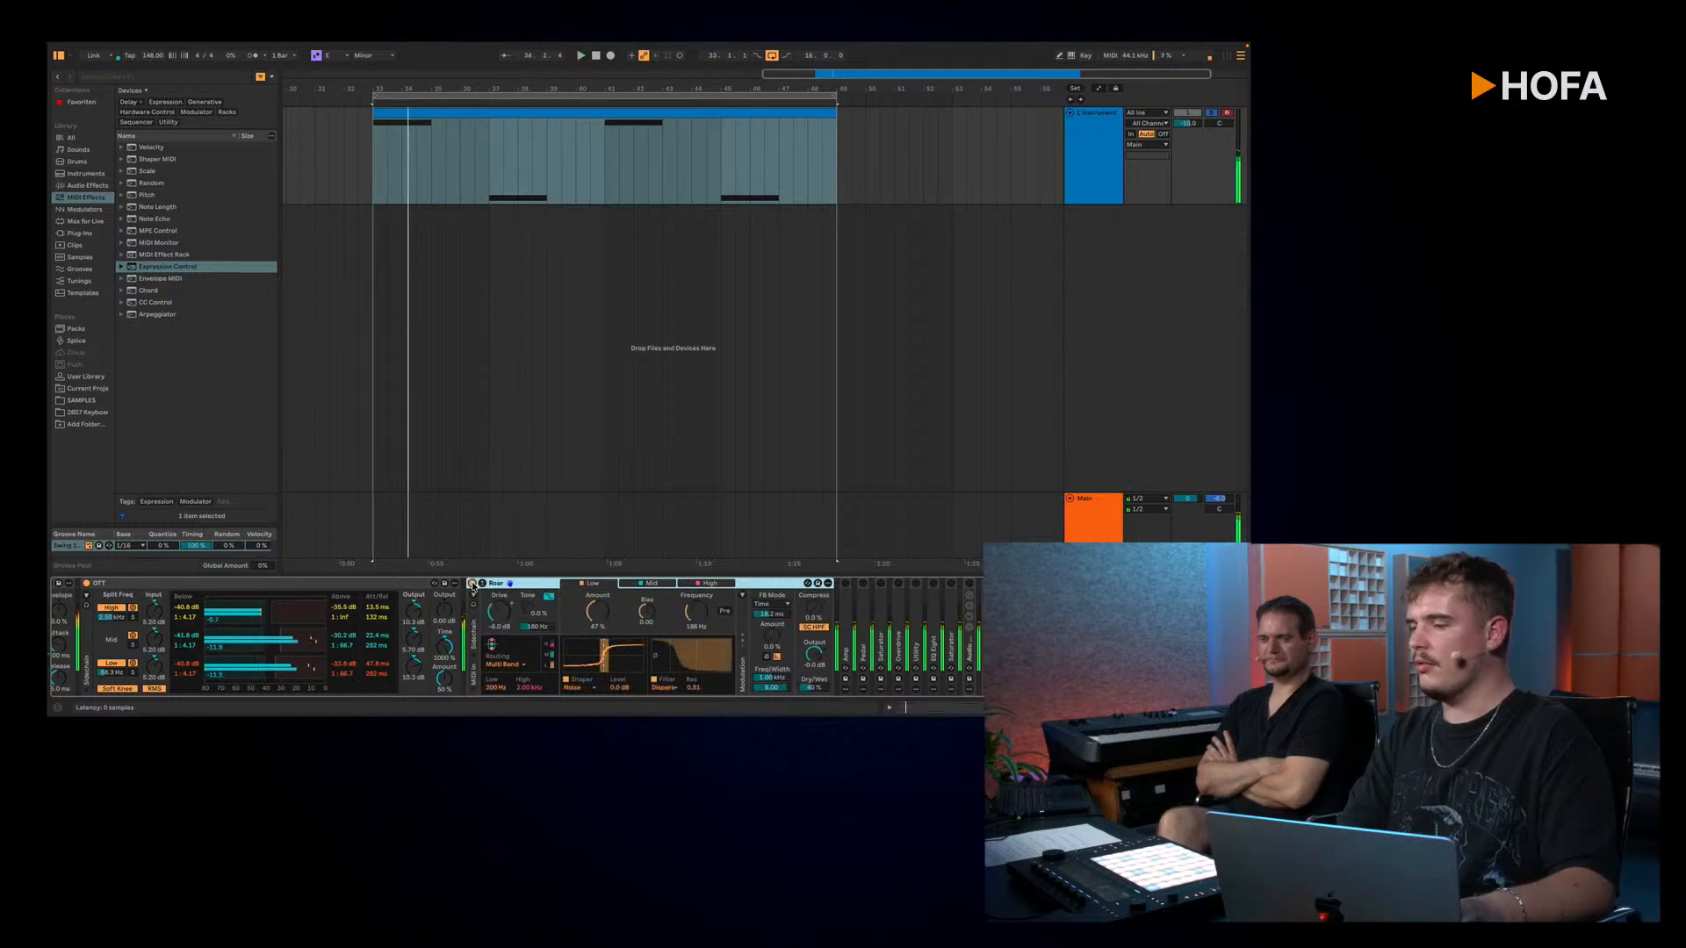
Step: Fold Roar, then unfold and activate the Amp behind it while playing the loop
{"action": "double_click", "coordinate": [763, 587]}
{"action": "double_click", "coordinate": [487, 625]}
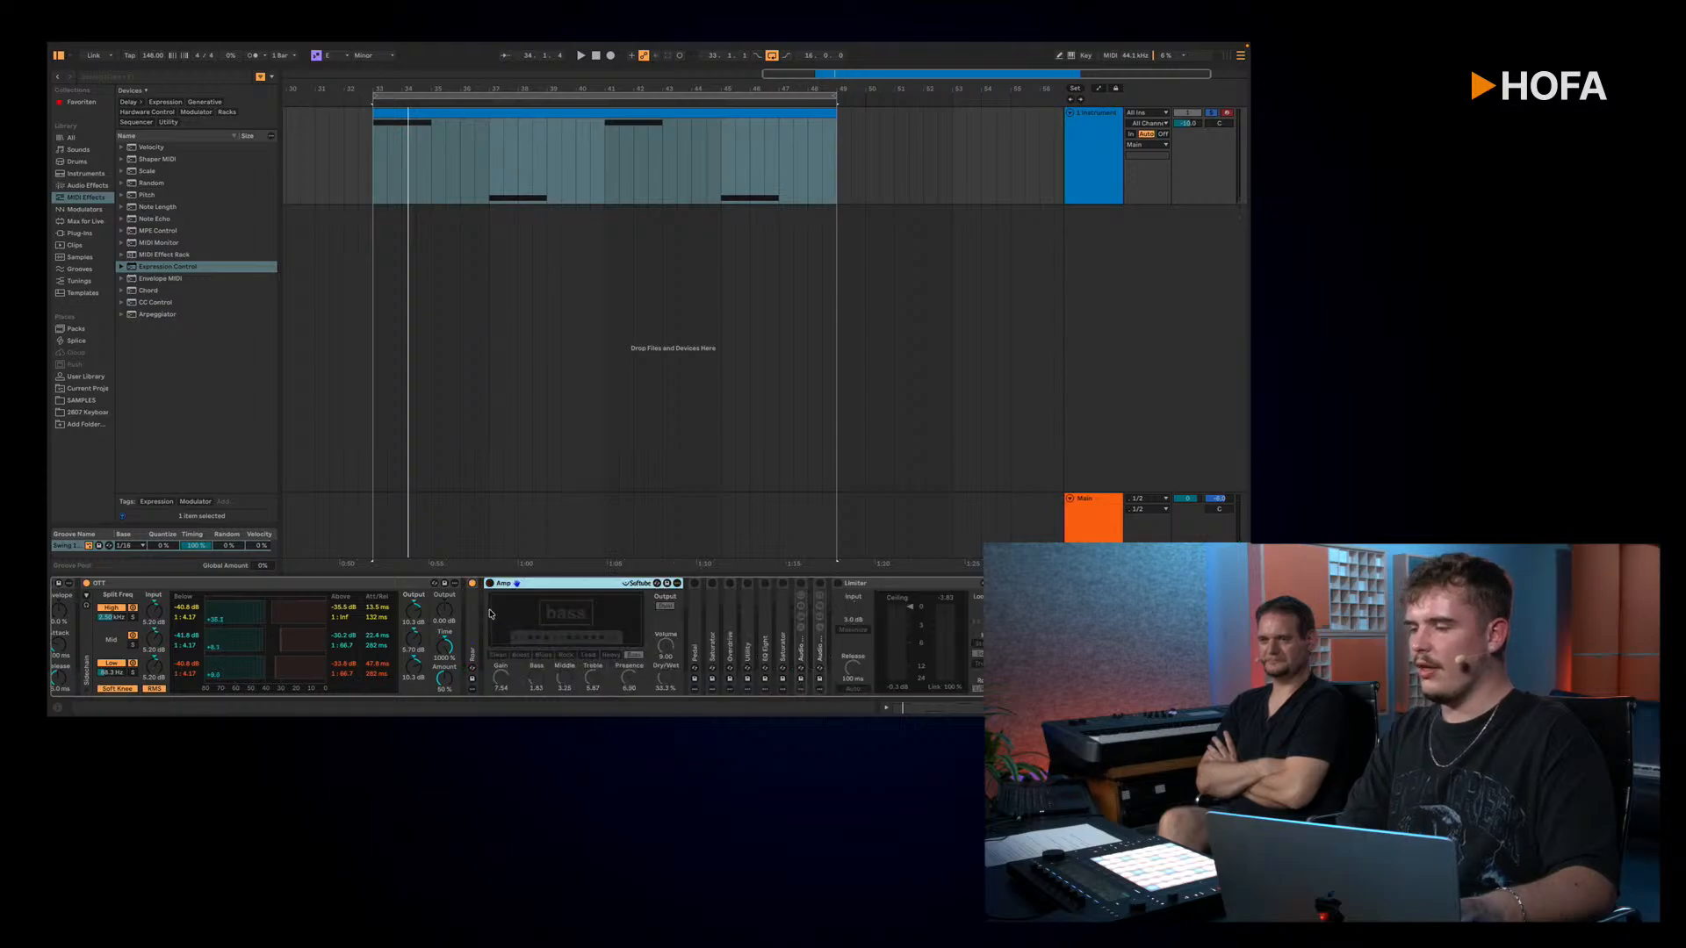
{"action": "key", "text": "space"}
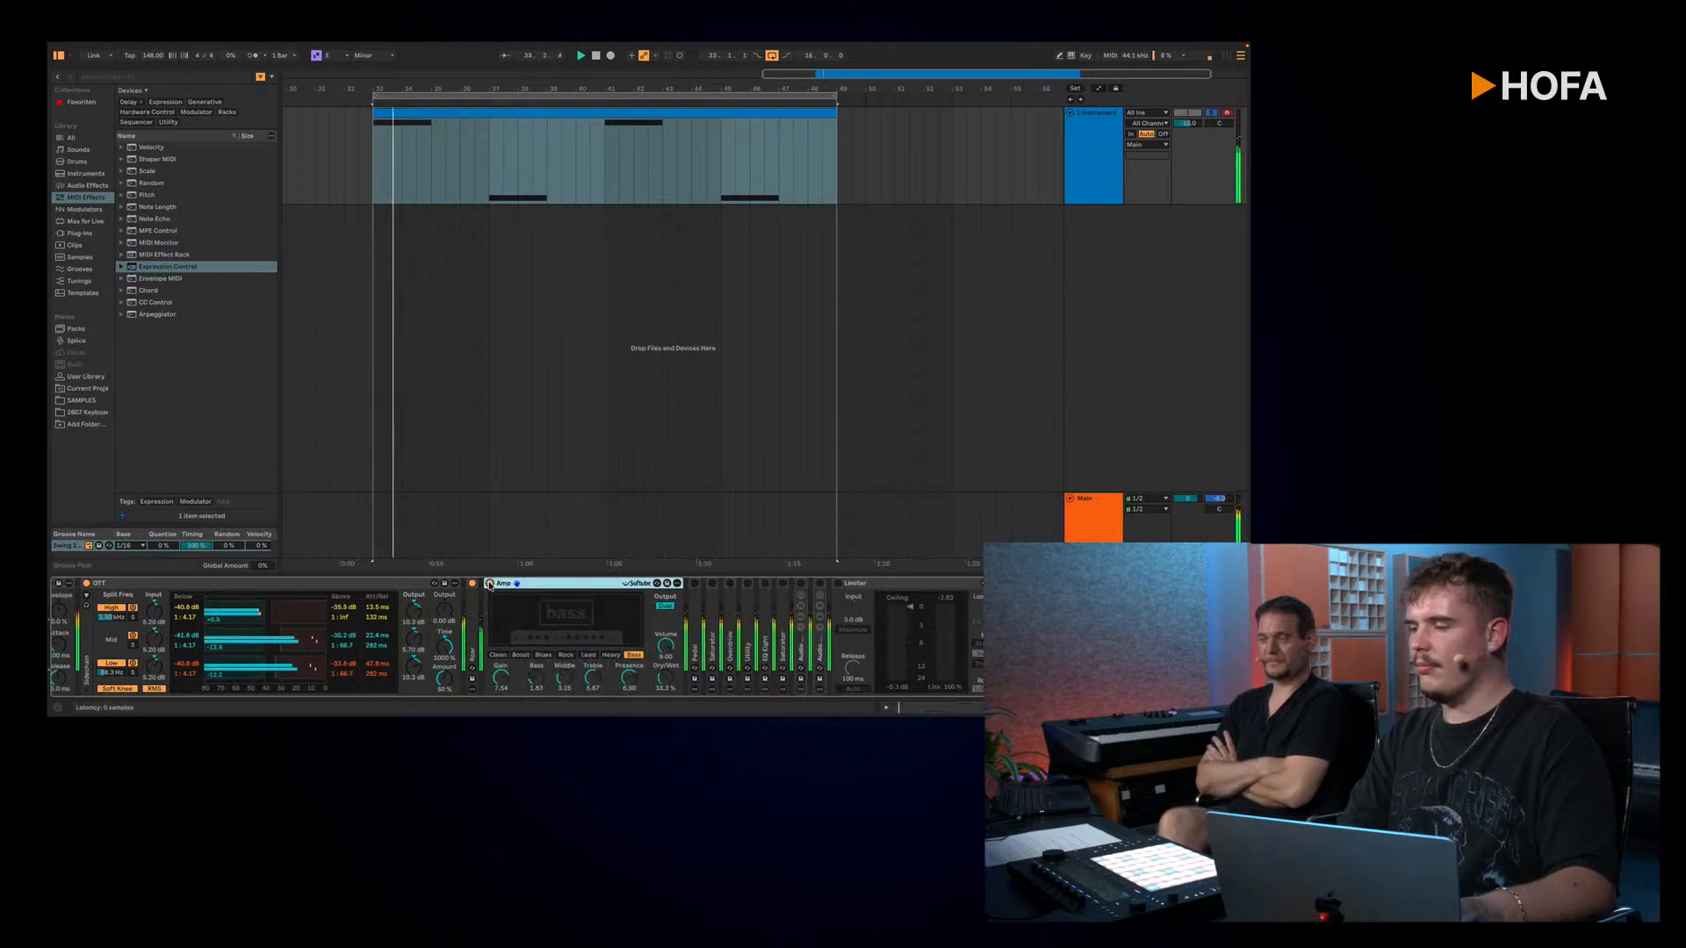
{"action": "double_click", "coordinate": [492, 585]}
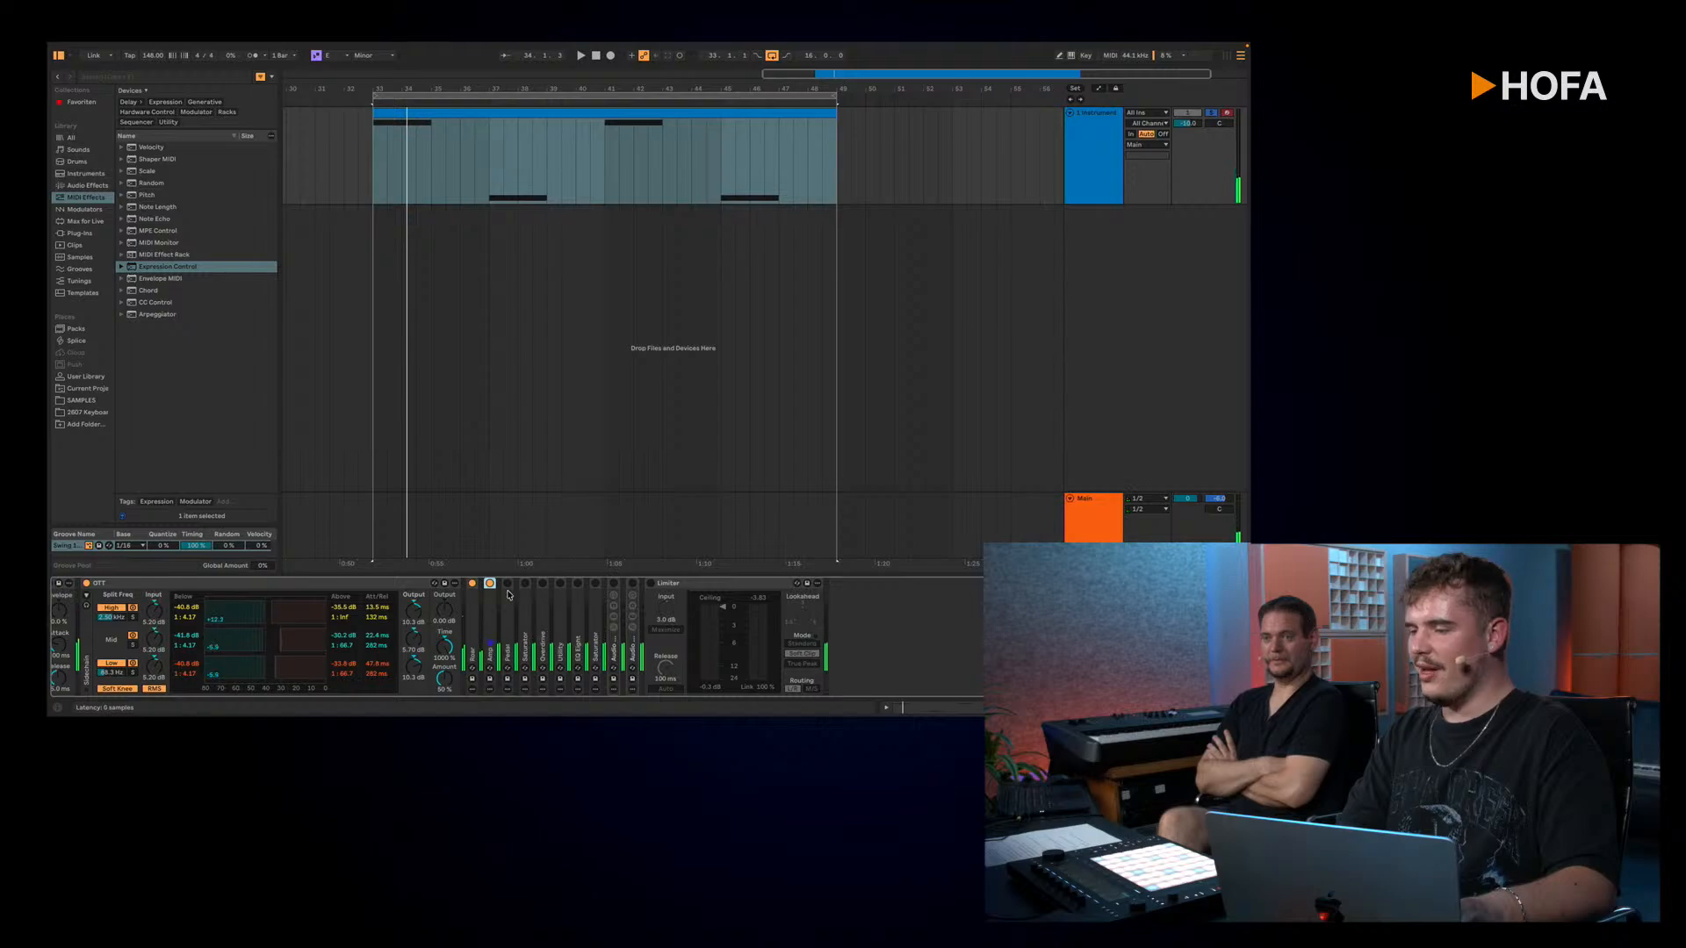
Step: Unfold and activate the second Pedal after the Amp, and play the loop through it
{"action": "double_click", "coordinate": [511, 608]}
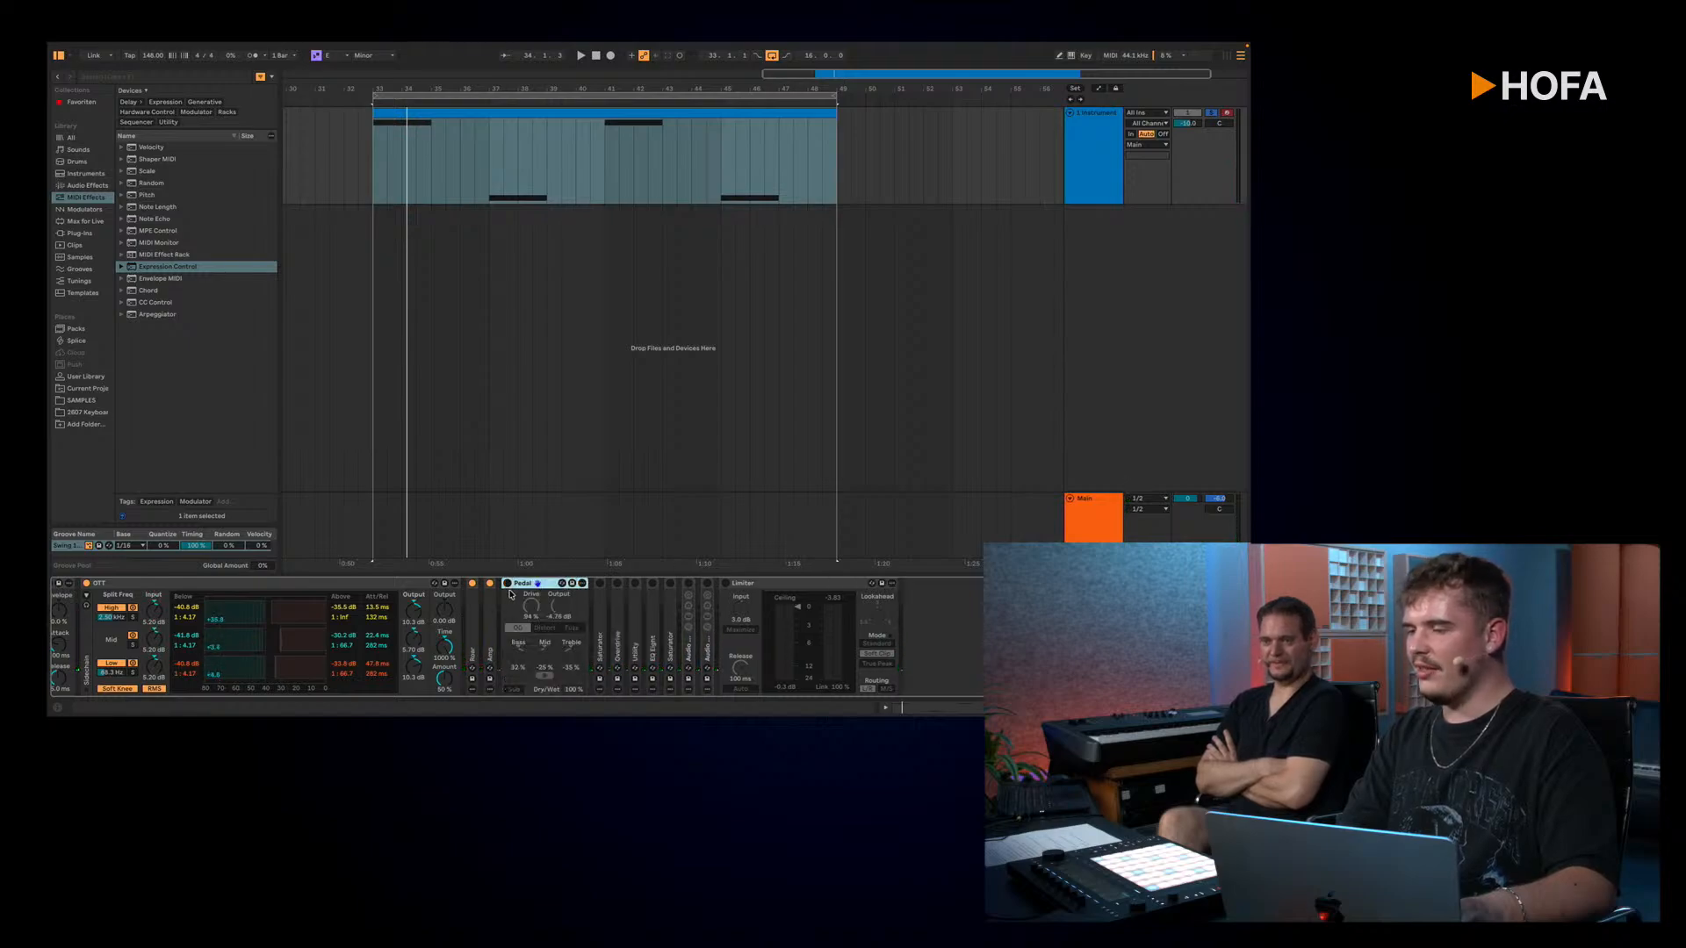
{"action": "left_click", "coordinate": [506, 585]}
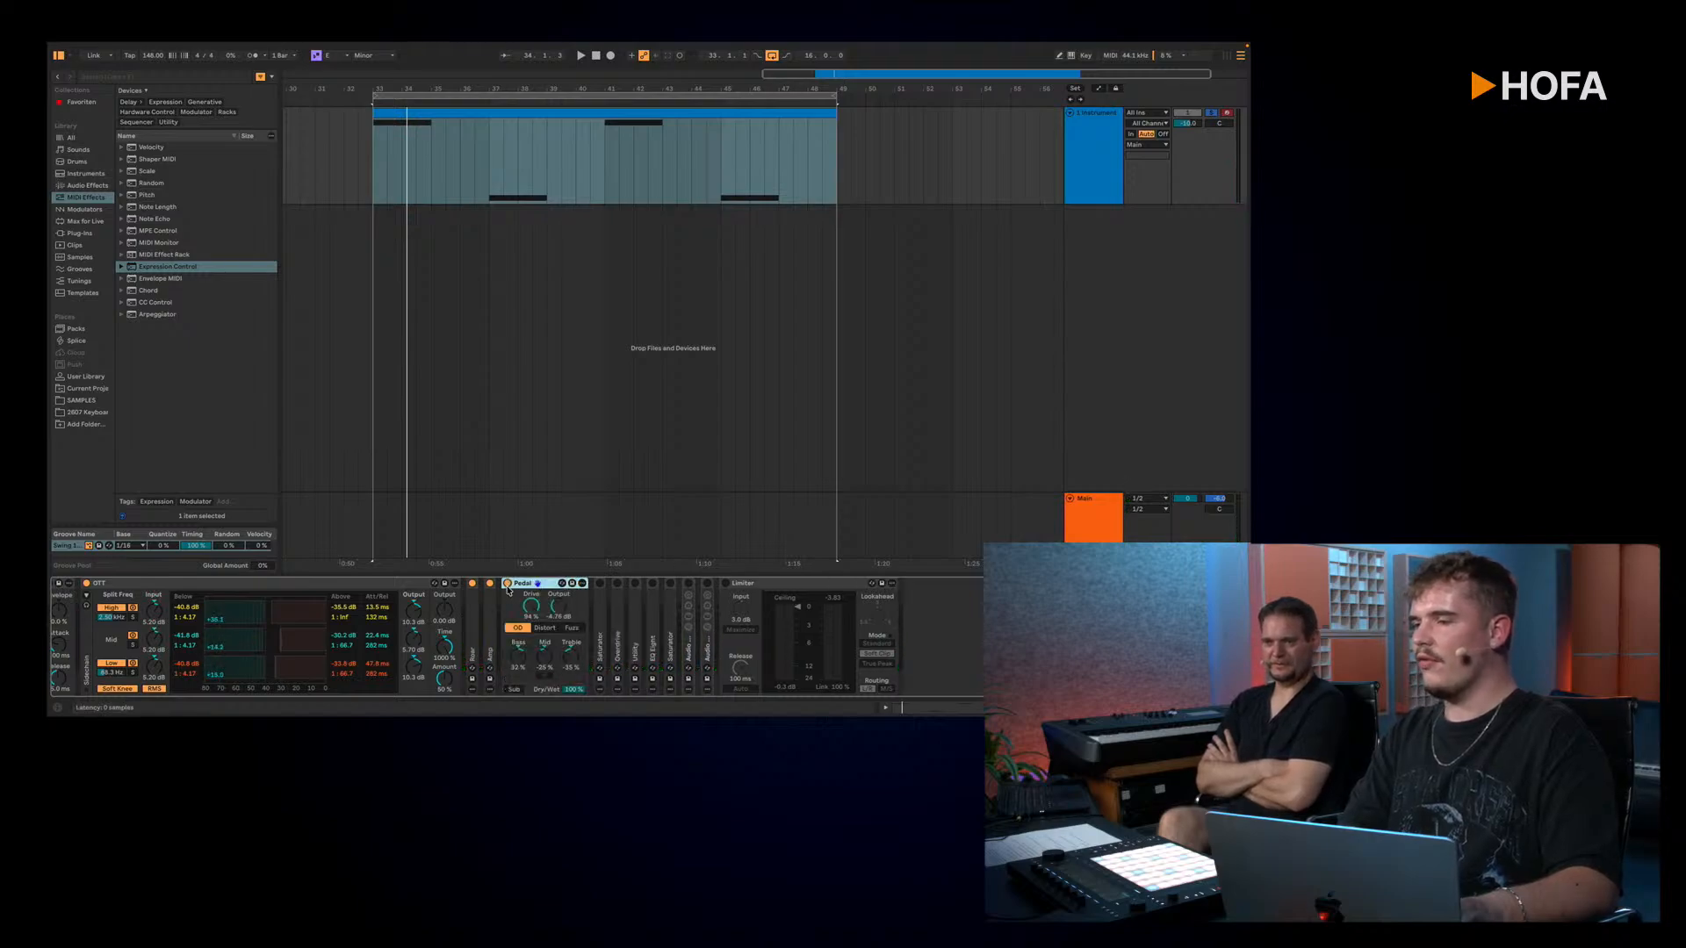
{"action": "key", "text": "space"}
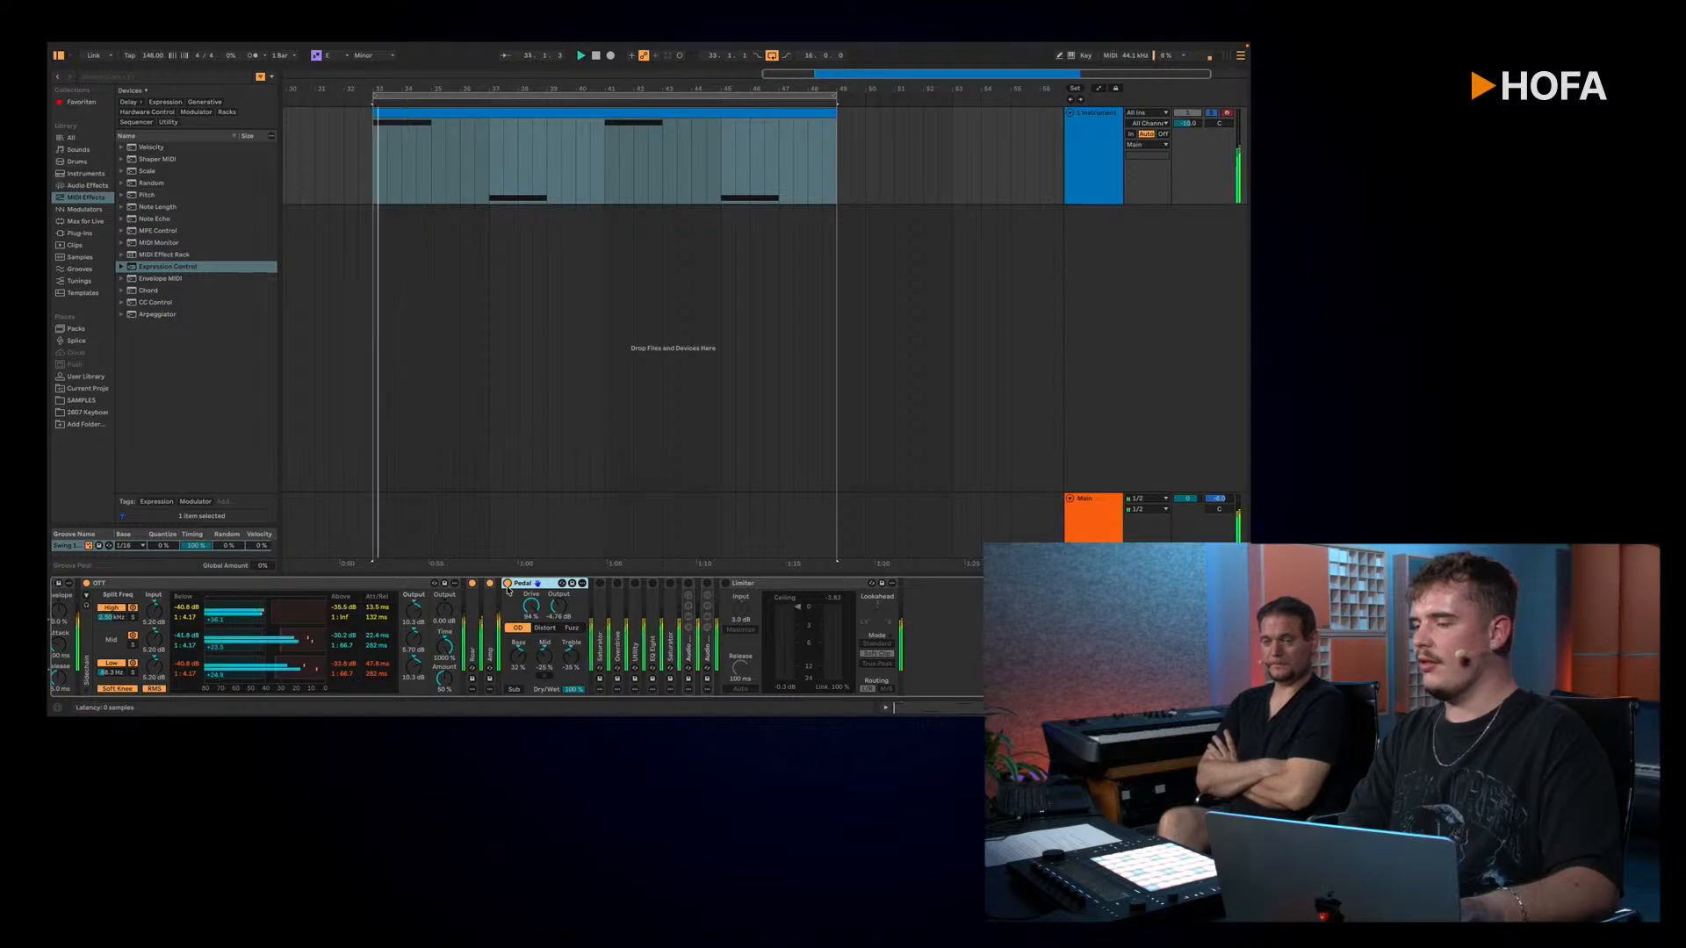
{"action": "key", "text": "space"}
Step: Unfold and activate the Saturator and the Overdrive after the second Pedal, playing the loop with each one
{"action": "double_click", "coordinate": [599, 597]}
{"action": "left_click", "coordinate": [599, 583]}
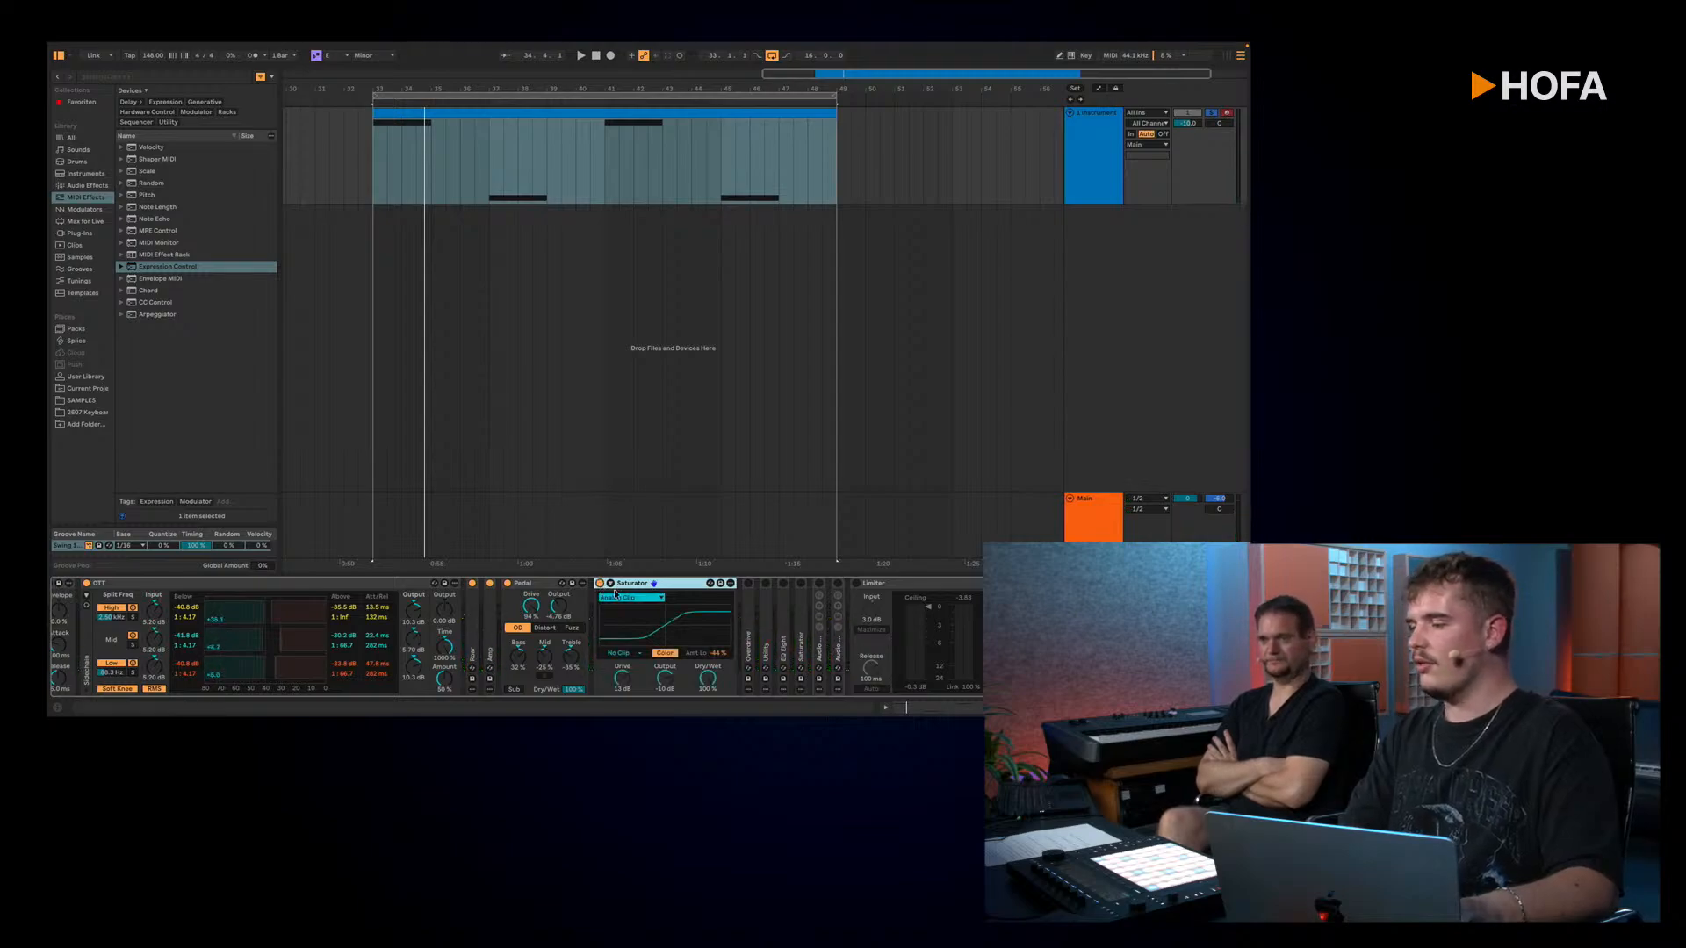
{"action": "key", "text": "space"}
{"action": "double_click", "coordinate": [749, 625]}
{"action": "key", "text": "space"}
{"action": "left_click", "coordinate": [749, 583]}
{"action": "key", "text": "space"}
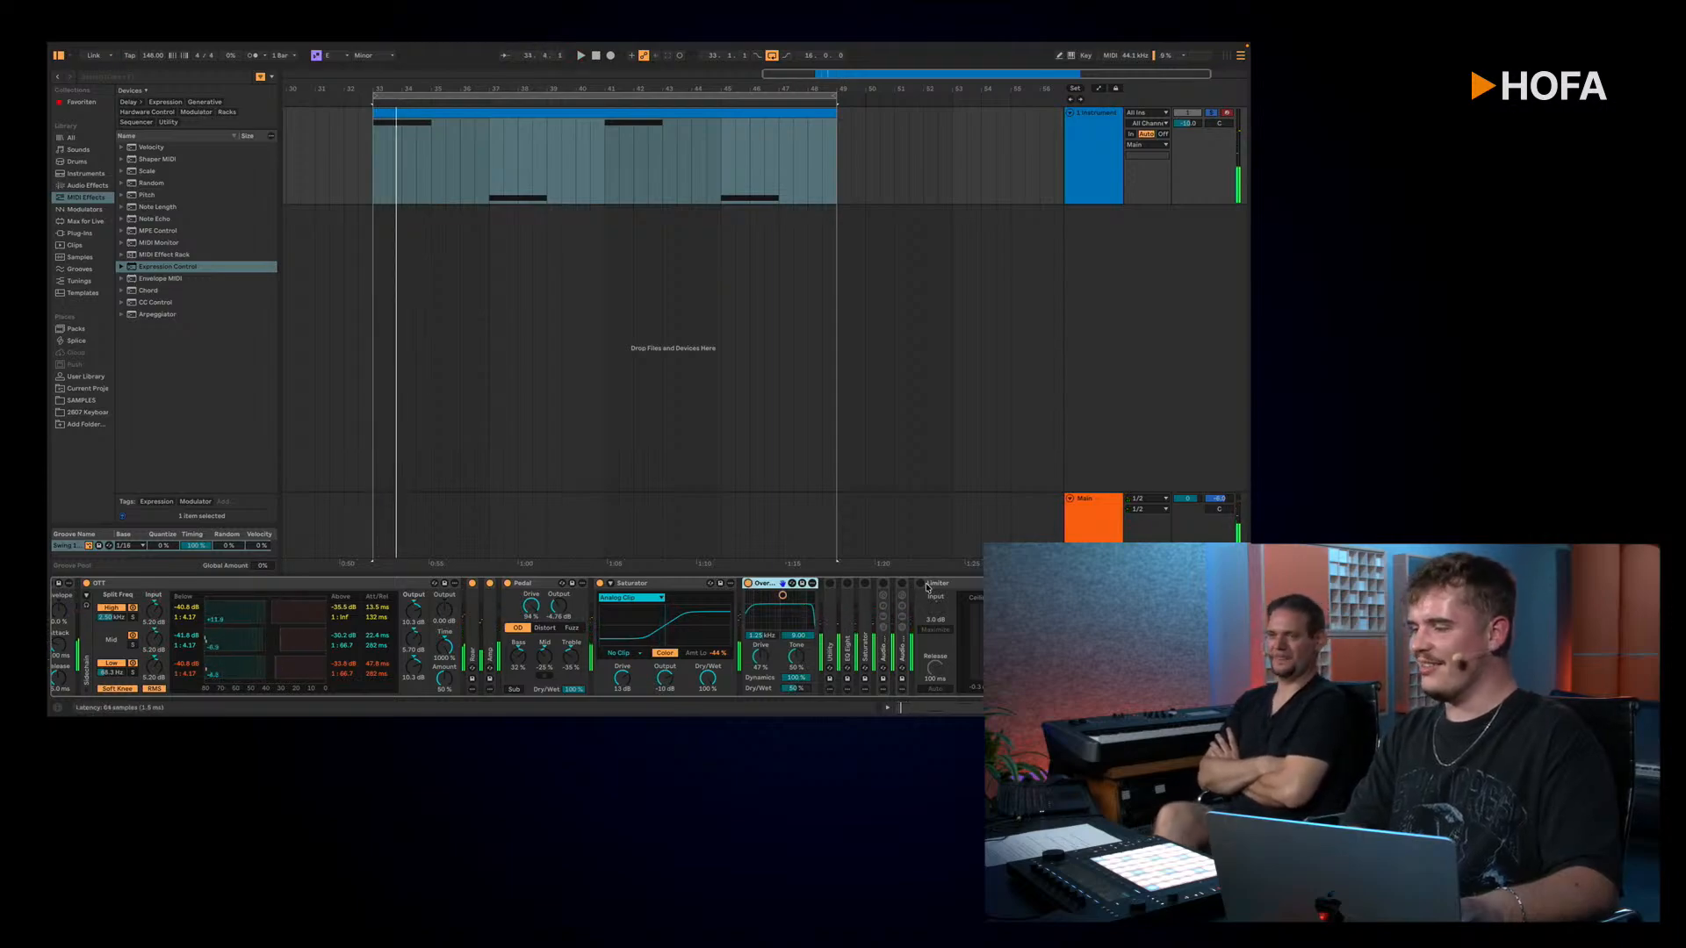
Step: Unfold and activate the Utility after the Overdrive, and compare the loop with the Overdrive off and on
{"action": "double_click", "coordinate": [829, 609]}
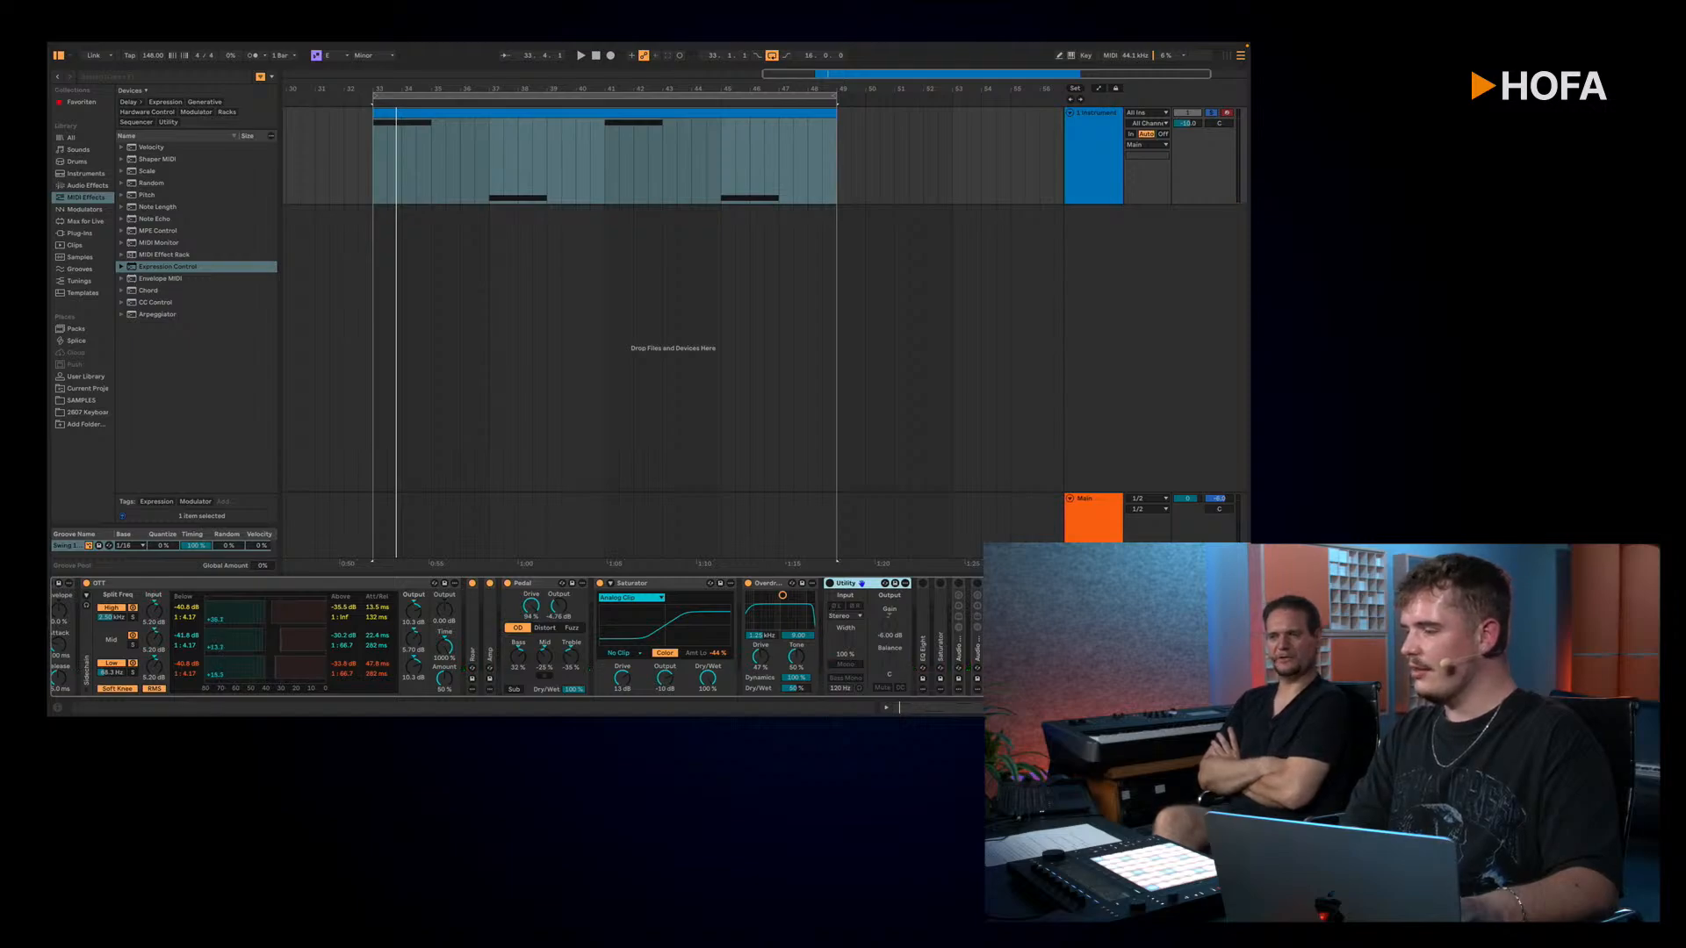
{"action": "key", "text": "space"}
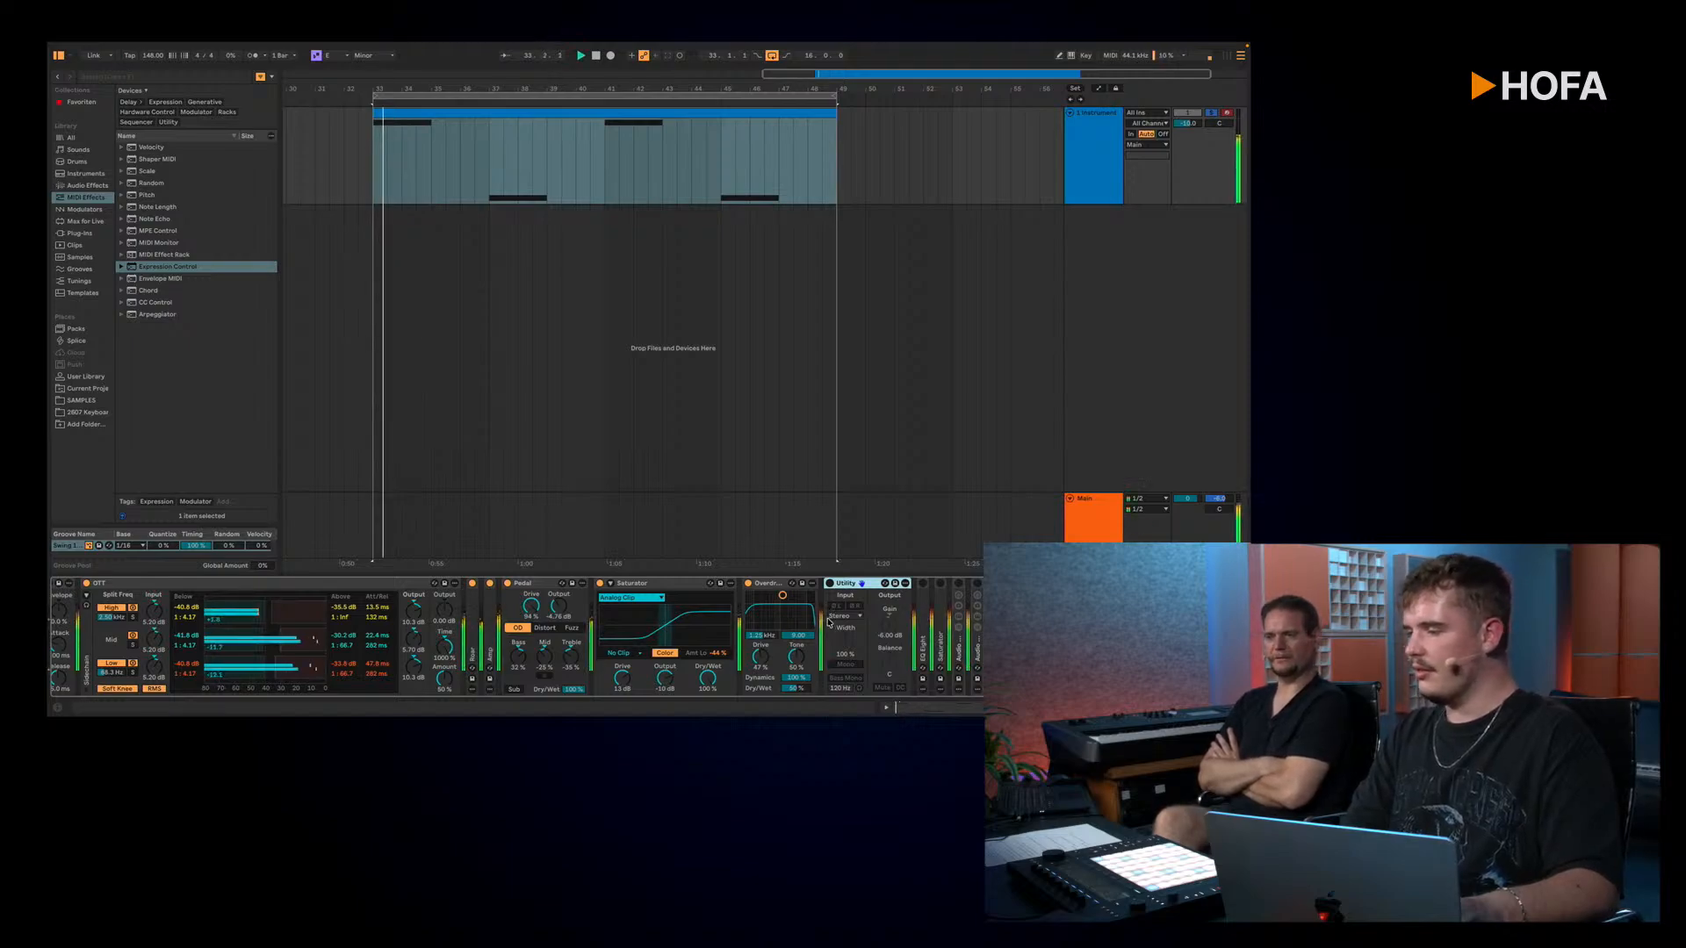
{"action": "key", "text": "space"}
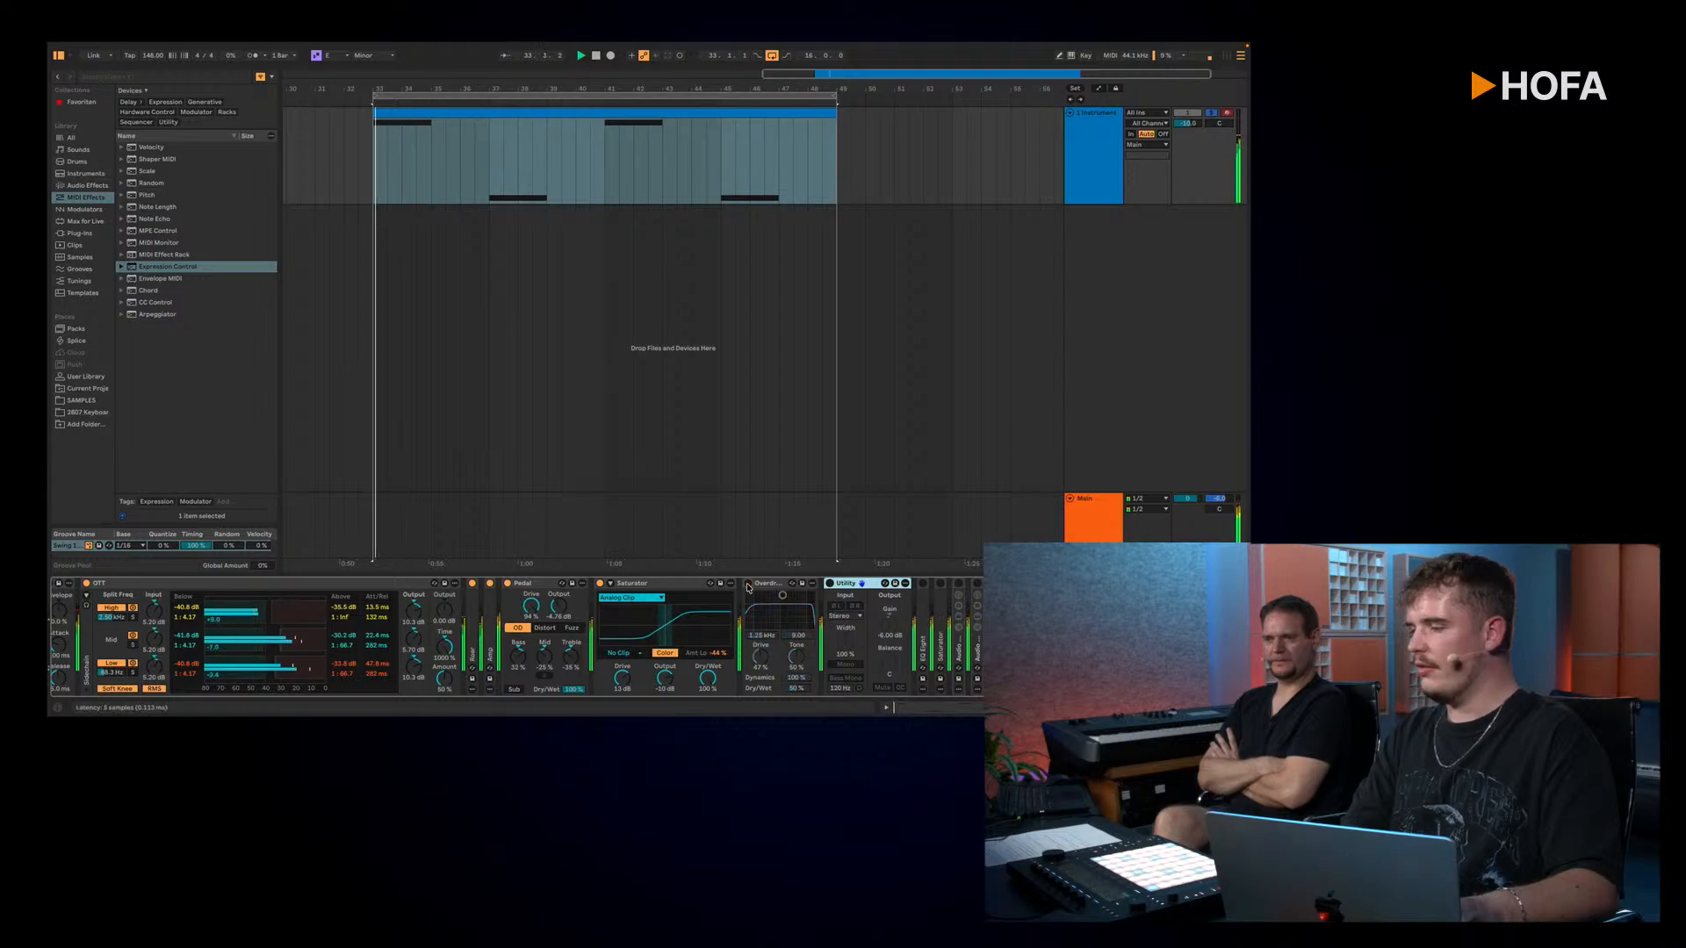
{"action": "key", "text": "space"}
{"action": "key", "text": "space"}
{"action": "left_click", "coordinate": [830, 583]}
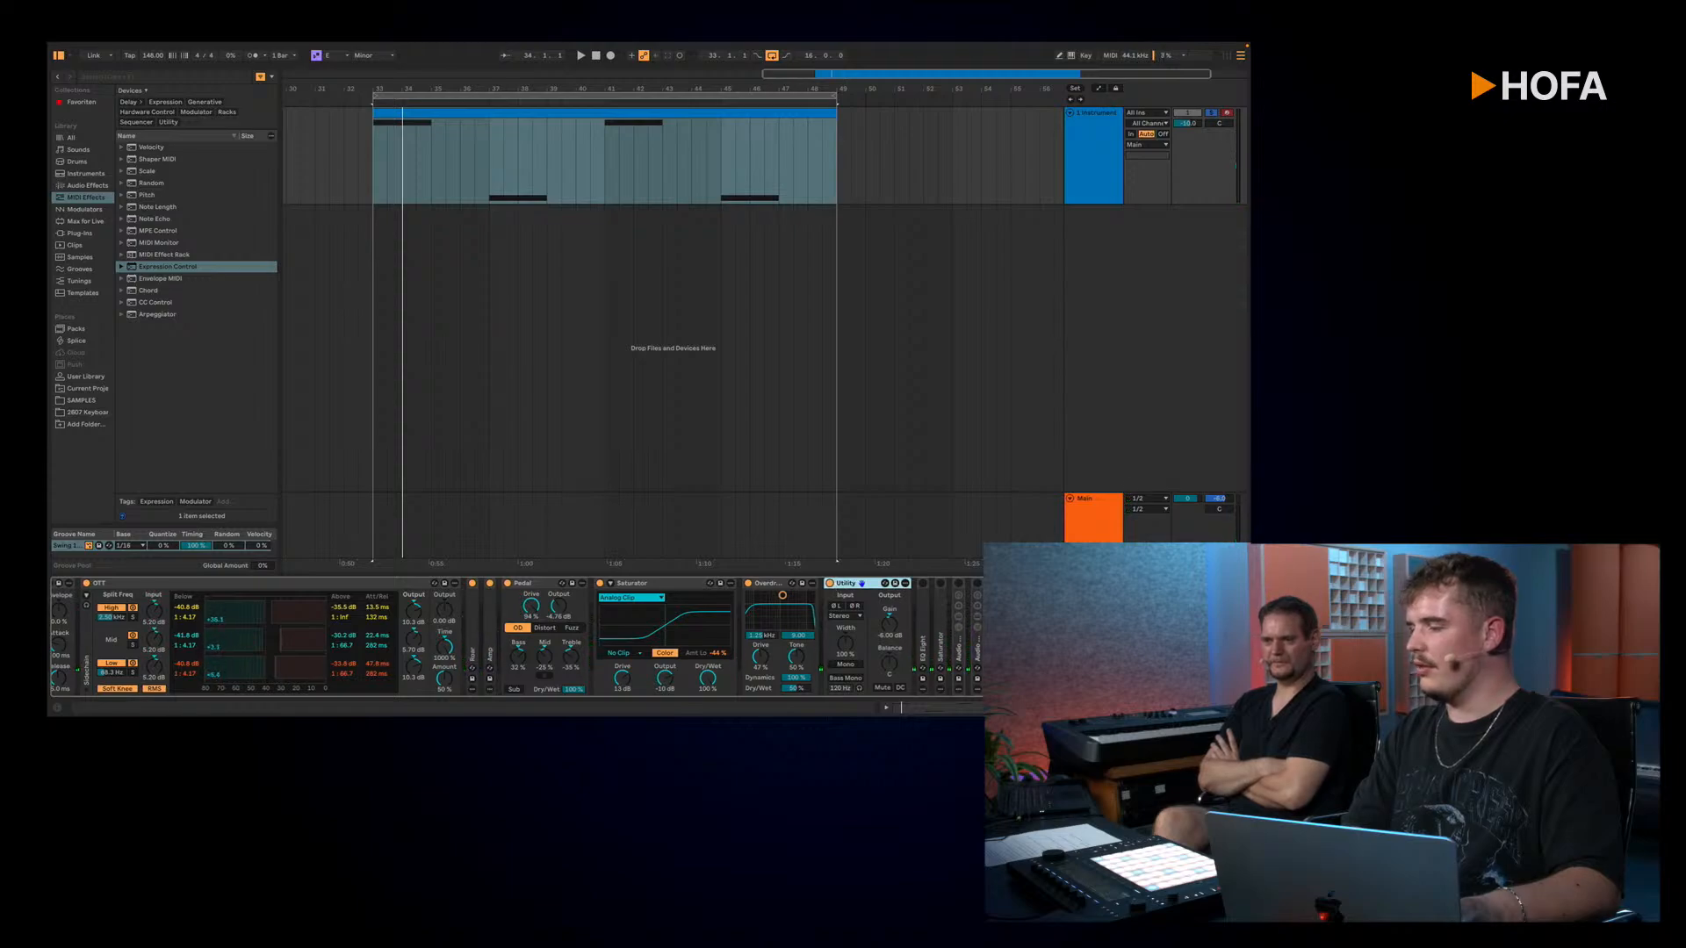
{"action": "key", "text": "space"}
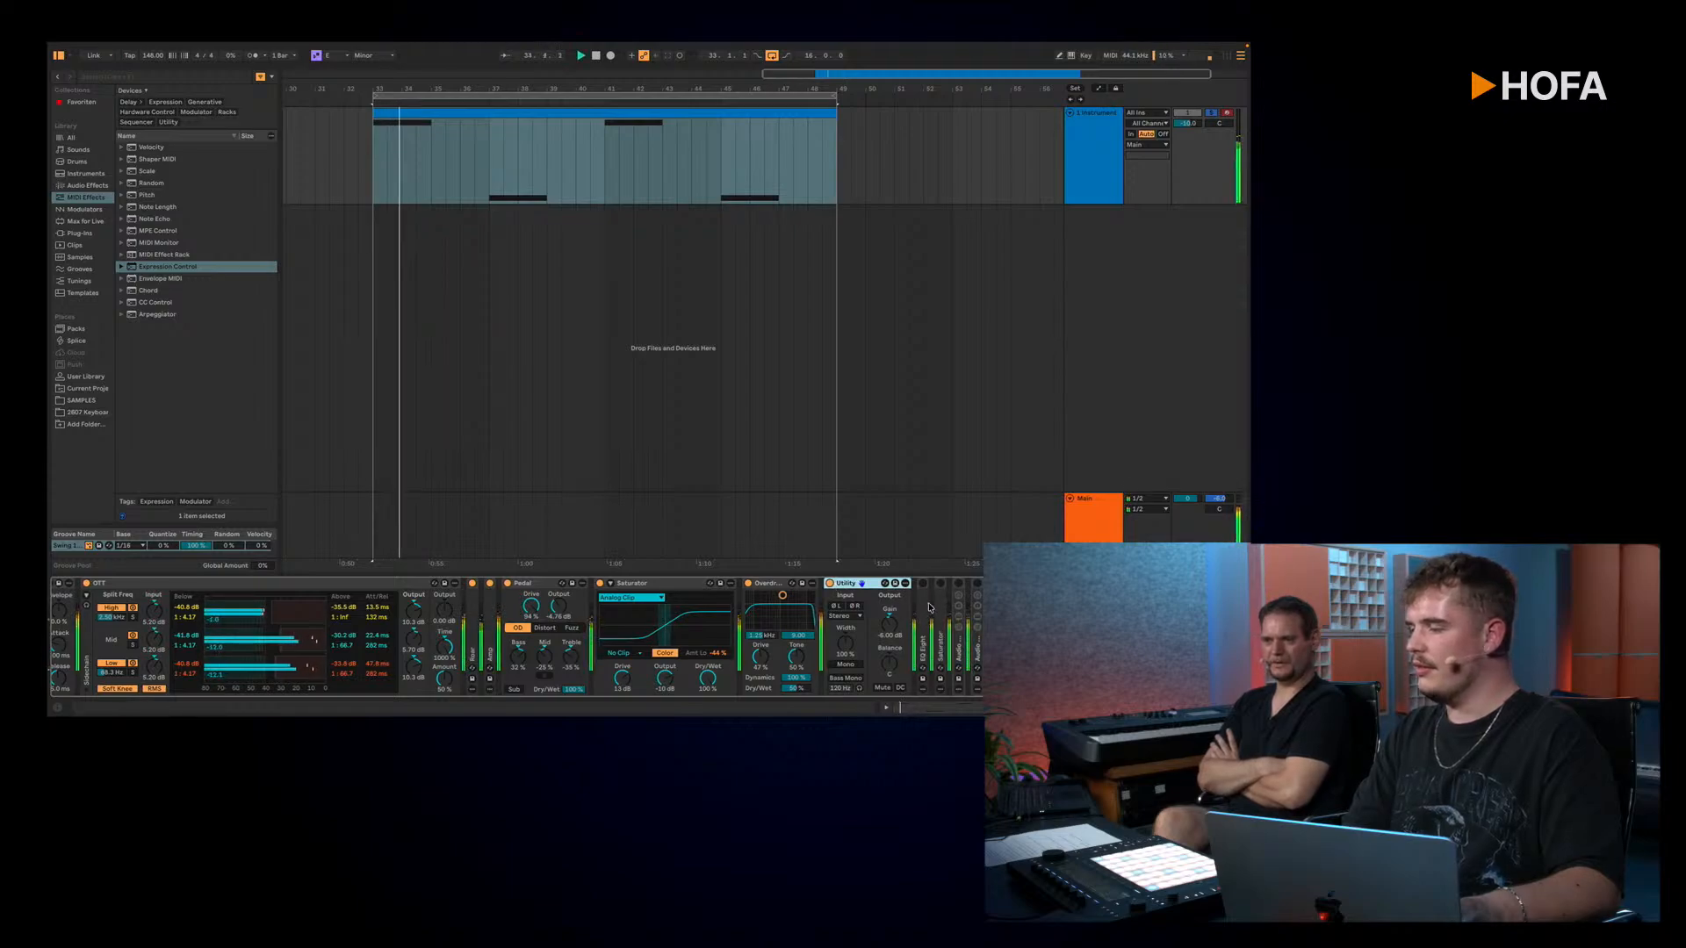
Step: Unfold and activate EQ Eight and the second Saturator after the Utility, and play the loop through them
{"action": "double_click", "coordinate": [923, 607]}
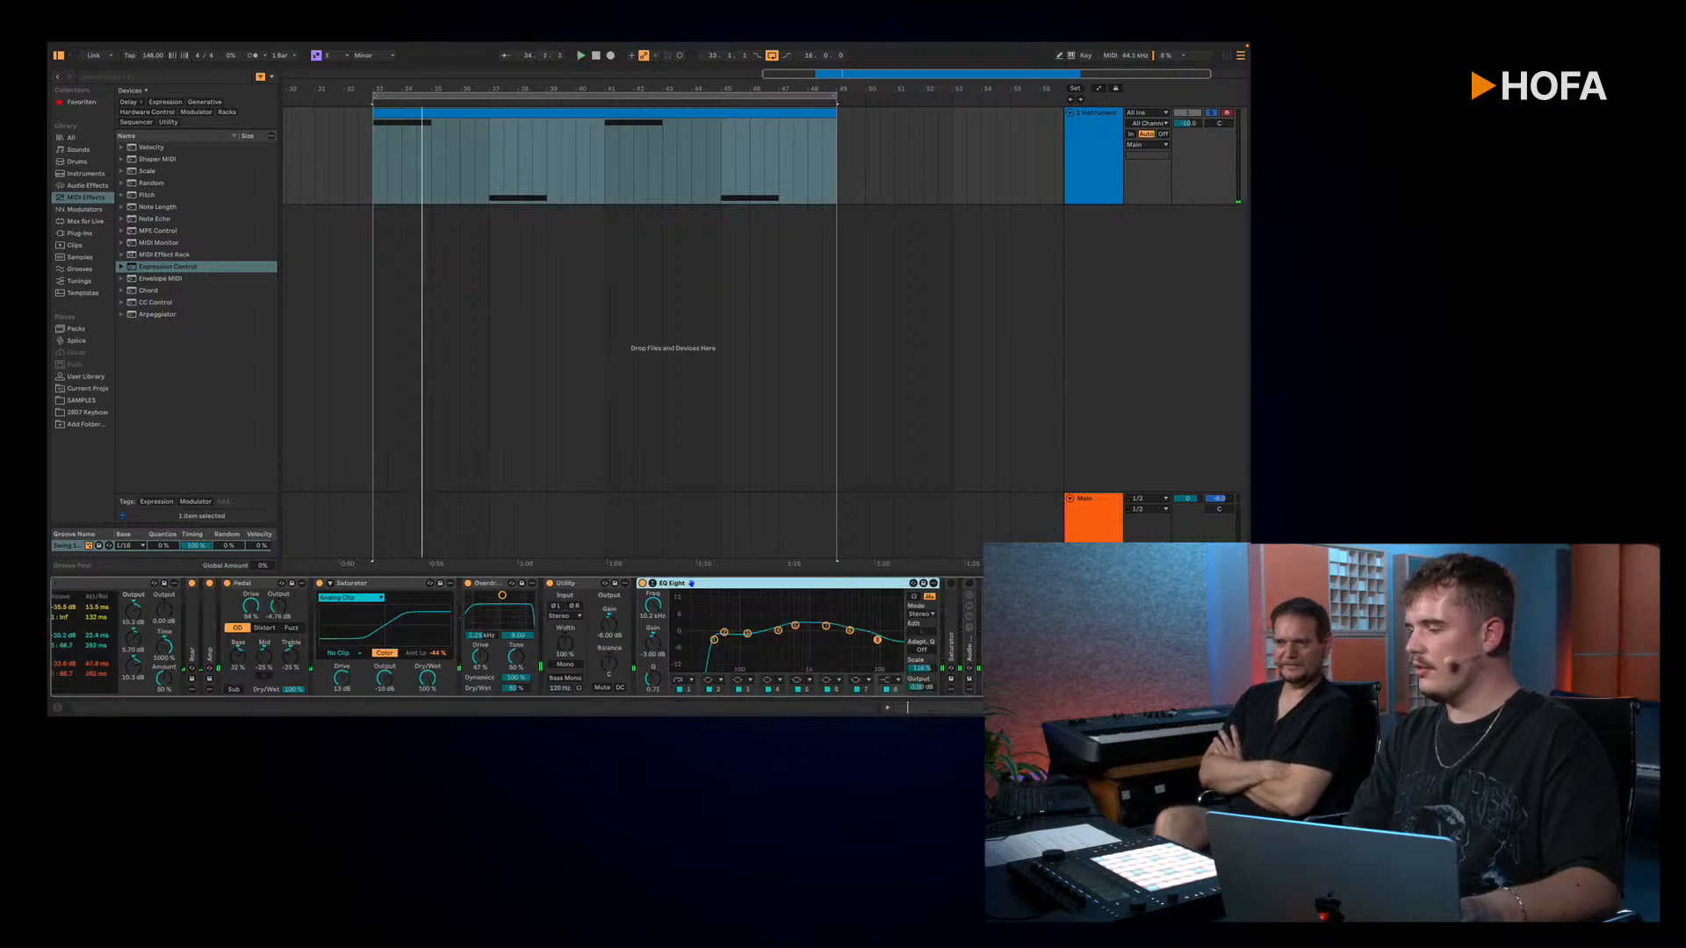
{"action": "double_click", "coordinate": [950, 602]}
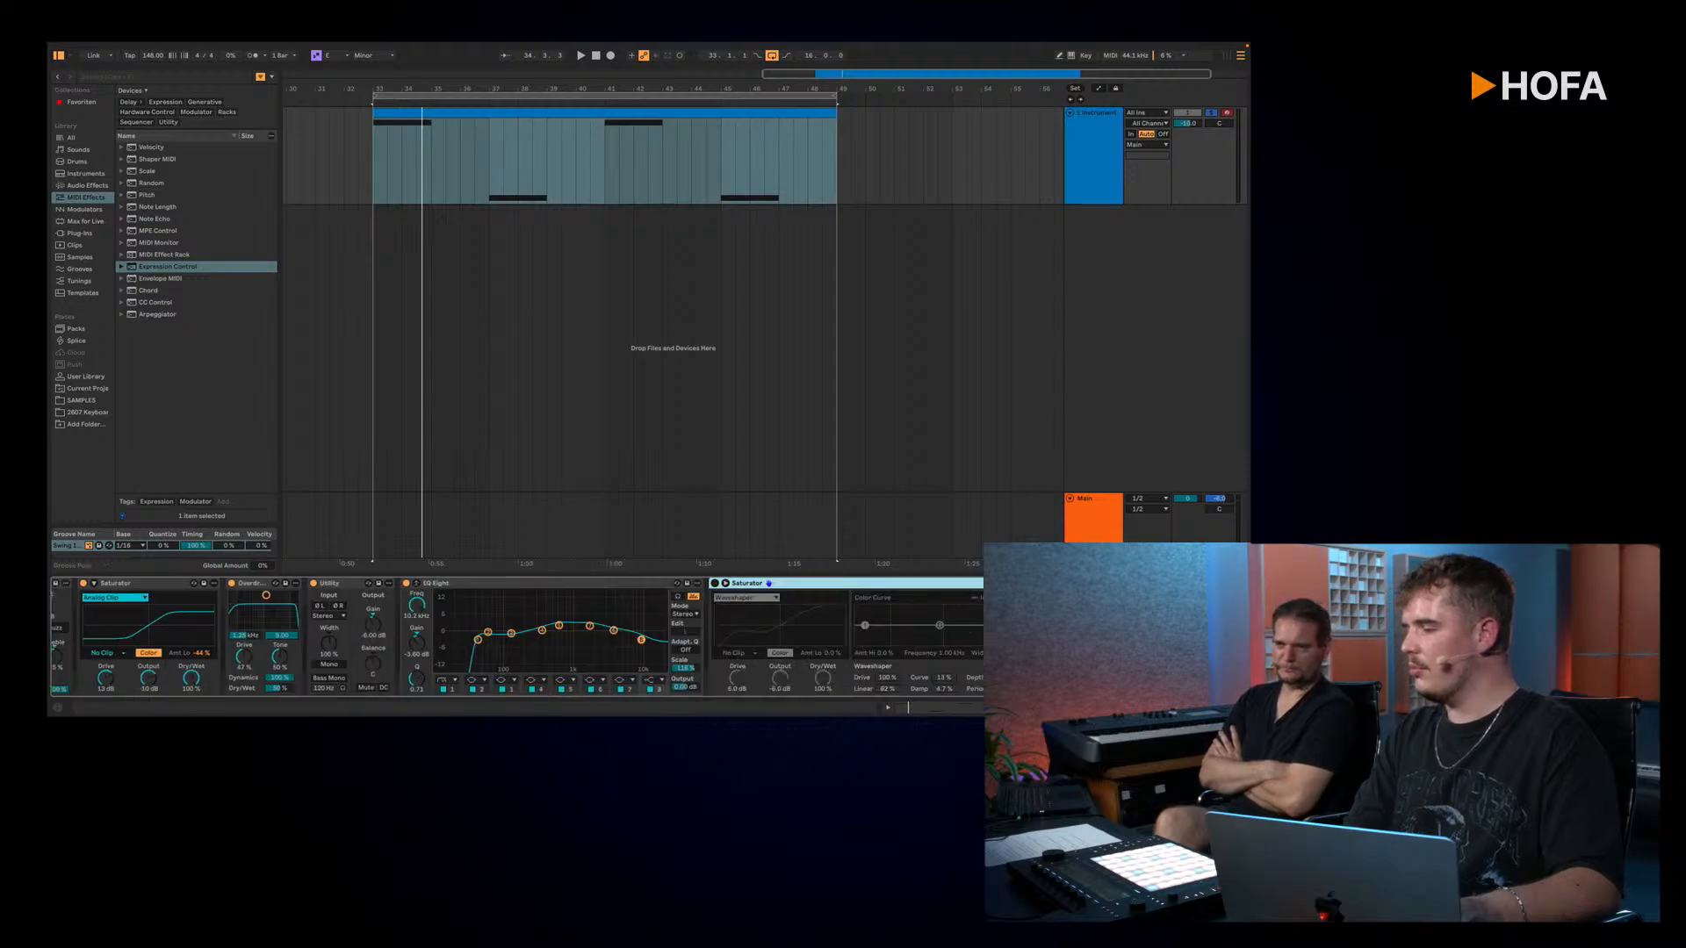
{"action": "left_click", "coordinate": [655, 583]}
{"action": "key", "text": "space"}
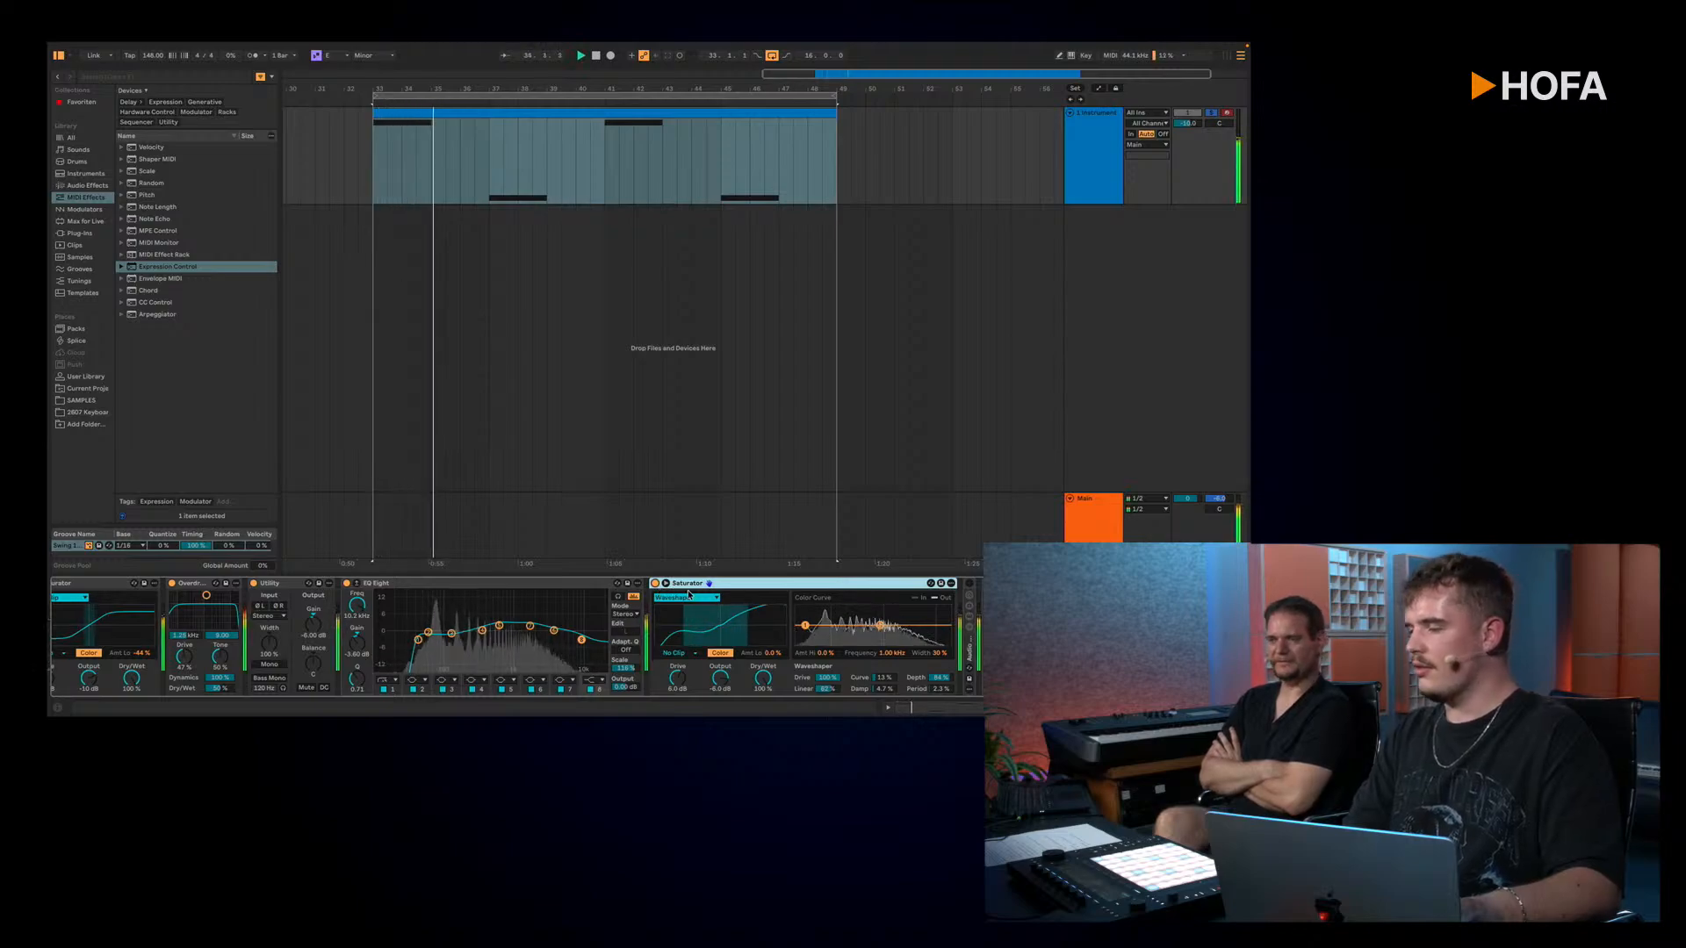
{"action": "key", "text": "space"}
Step: Activate the two Audio Effect Racks holding Echo and Hybrid Reverb, and play the loop through the whole chain
{"action": "left_click", "coordinate": [970, 655]}
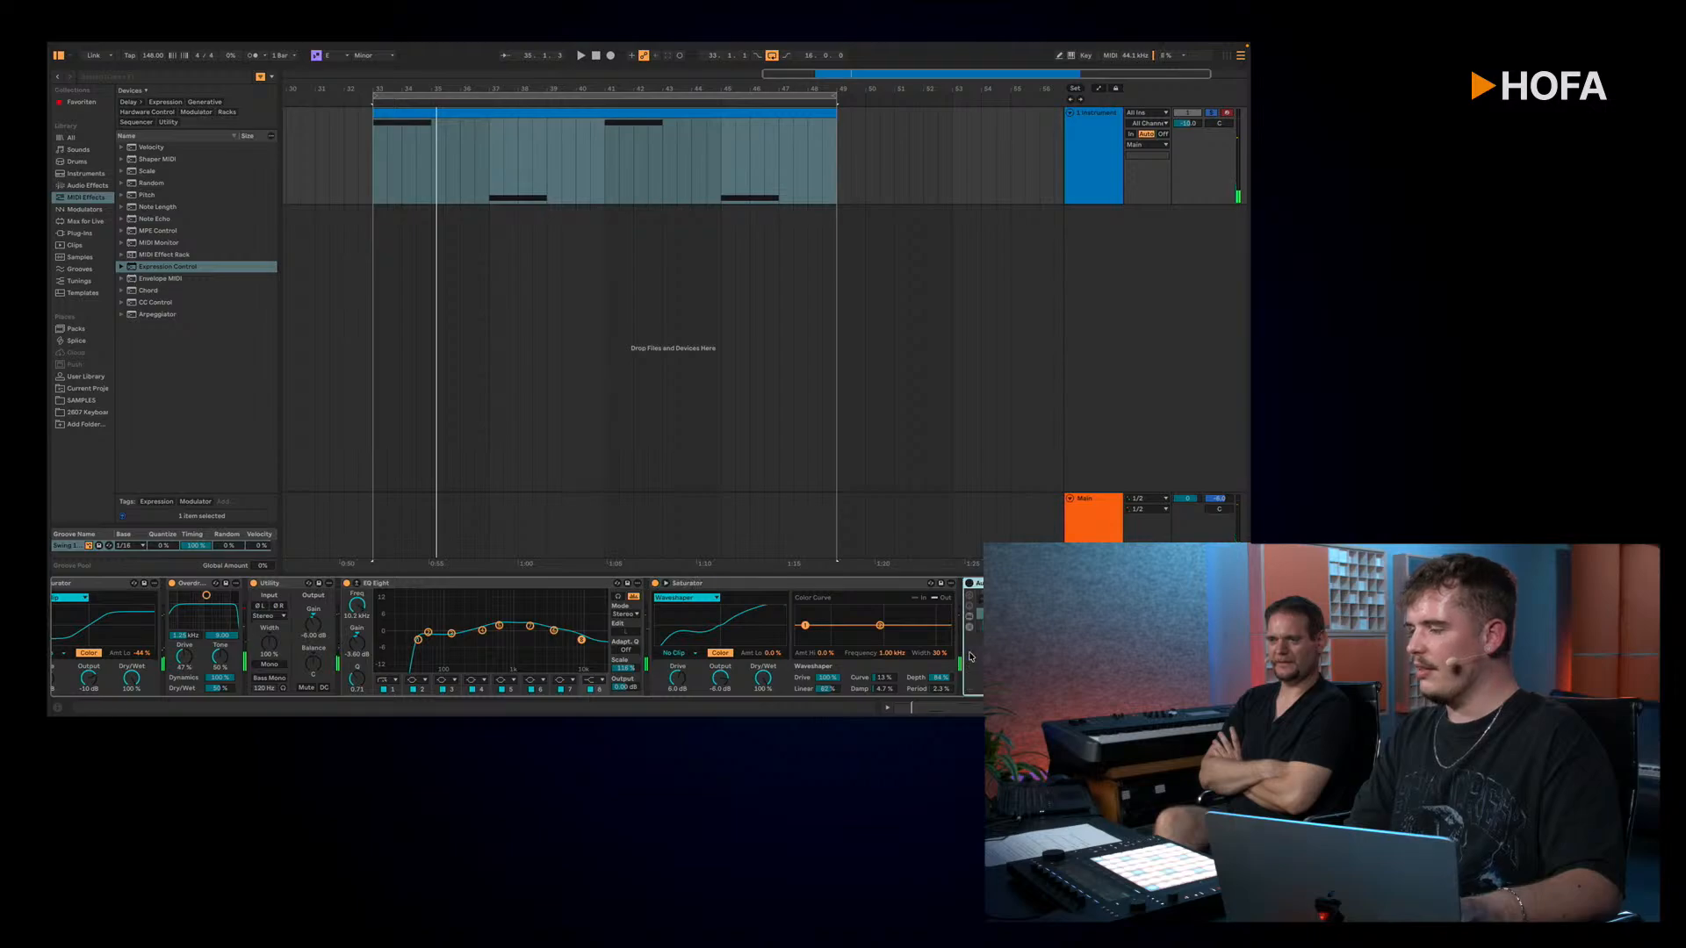
{"action": "scroll", "coordinate": [970, 650], "scroll_direction": "right", "scroll_amount": 6}
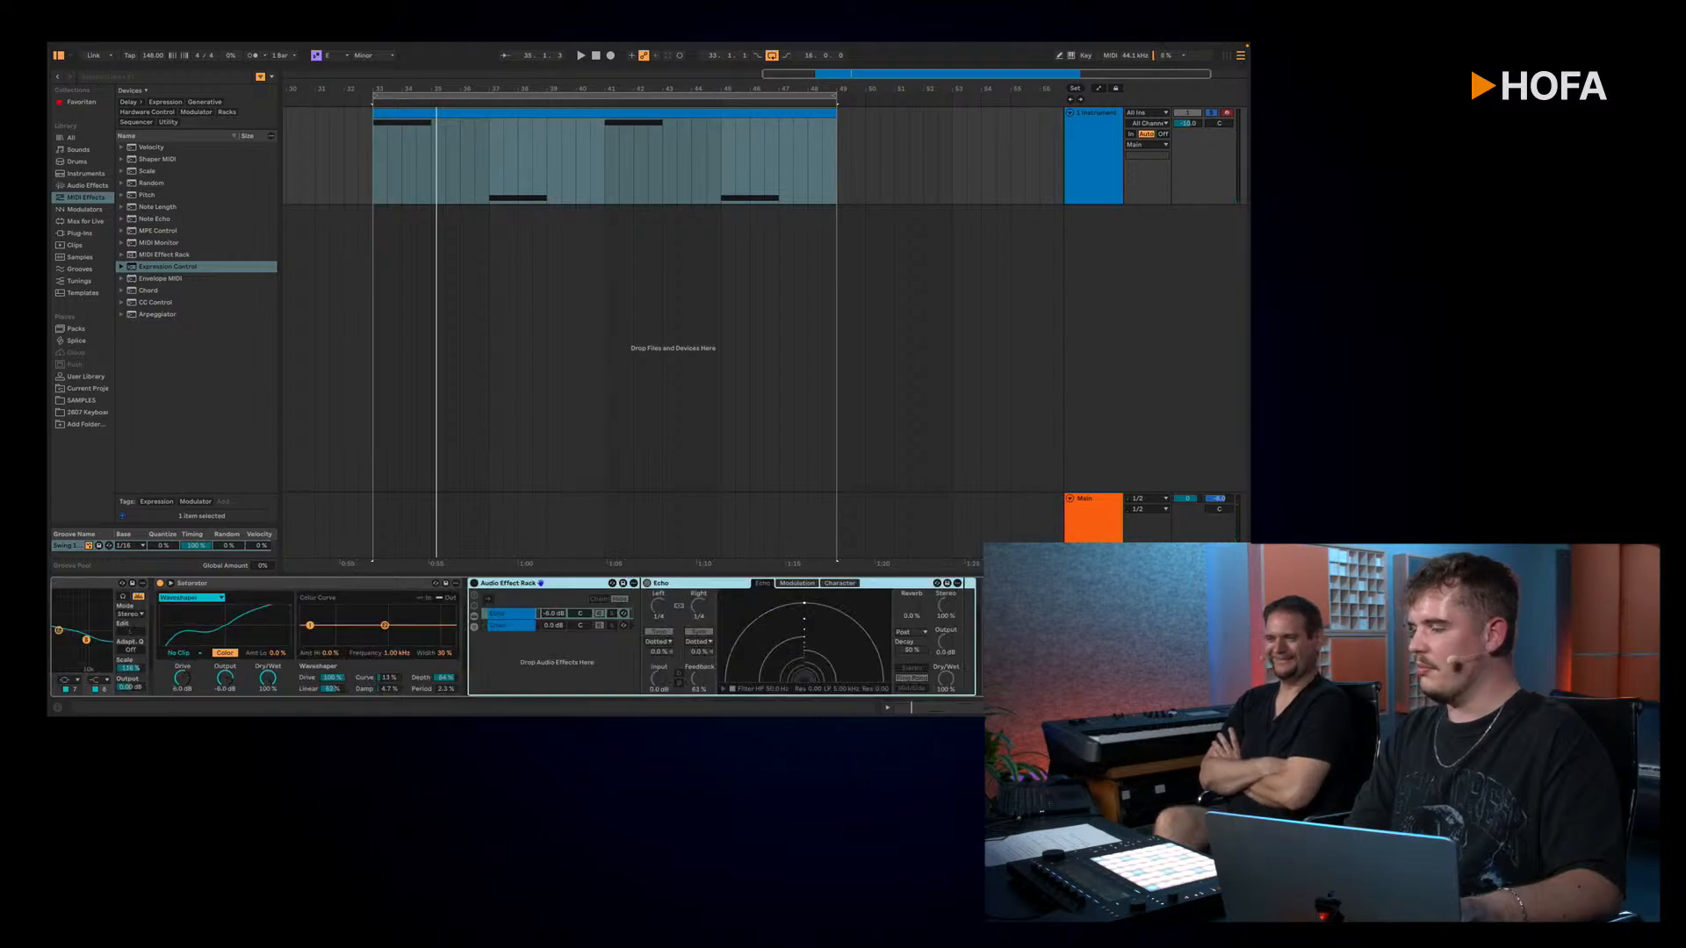
{"action": "left_click", "coordinate": [474, 583]}
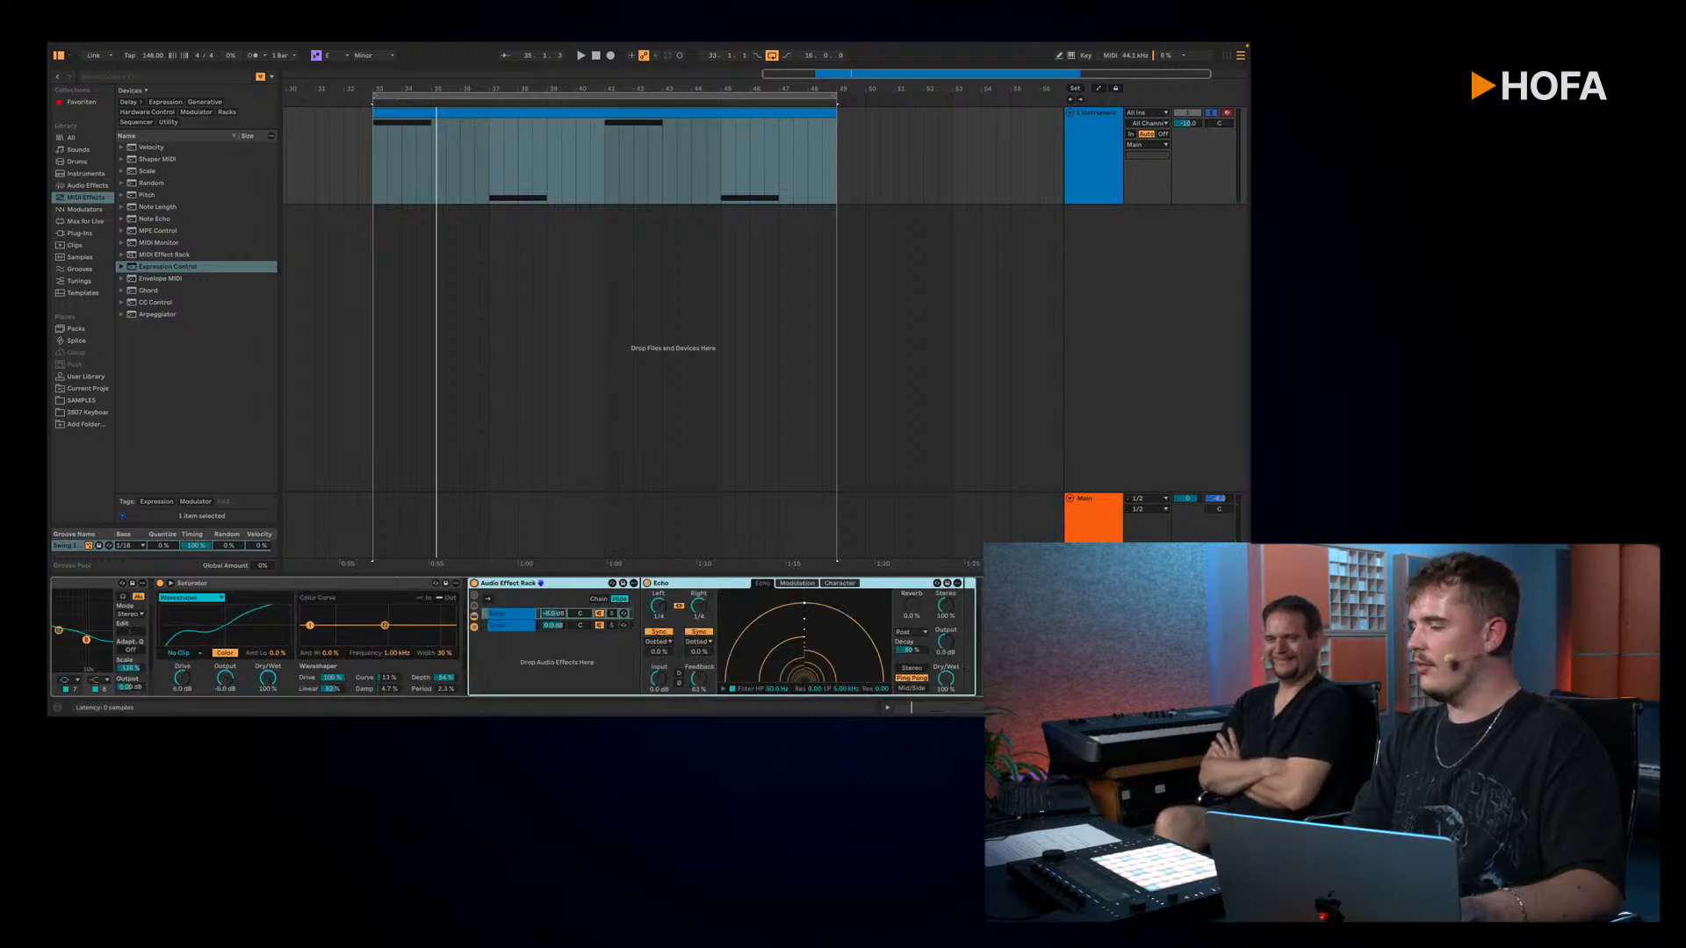
{"action": "left_click", "coordinate": [1009, 583]}
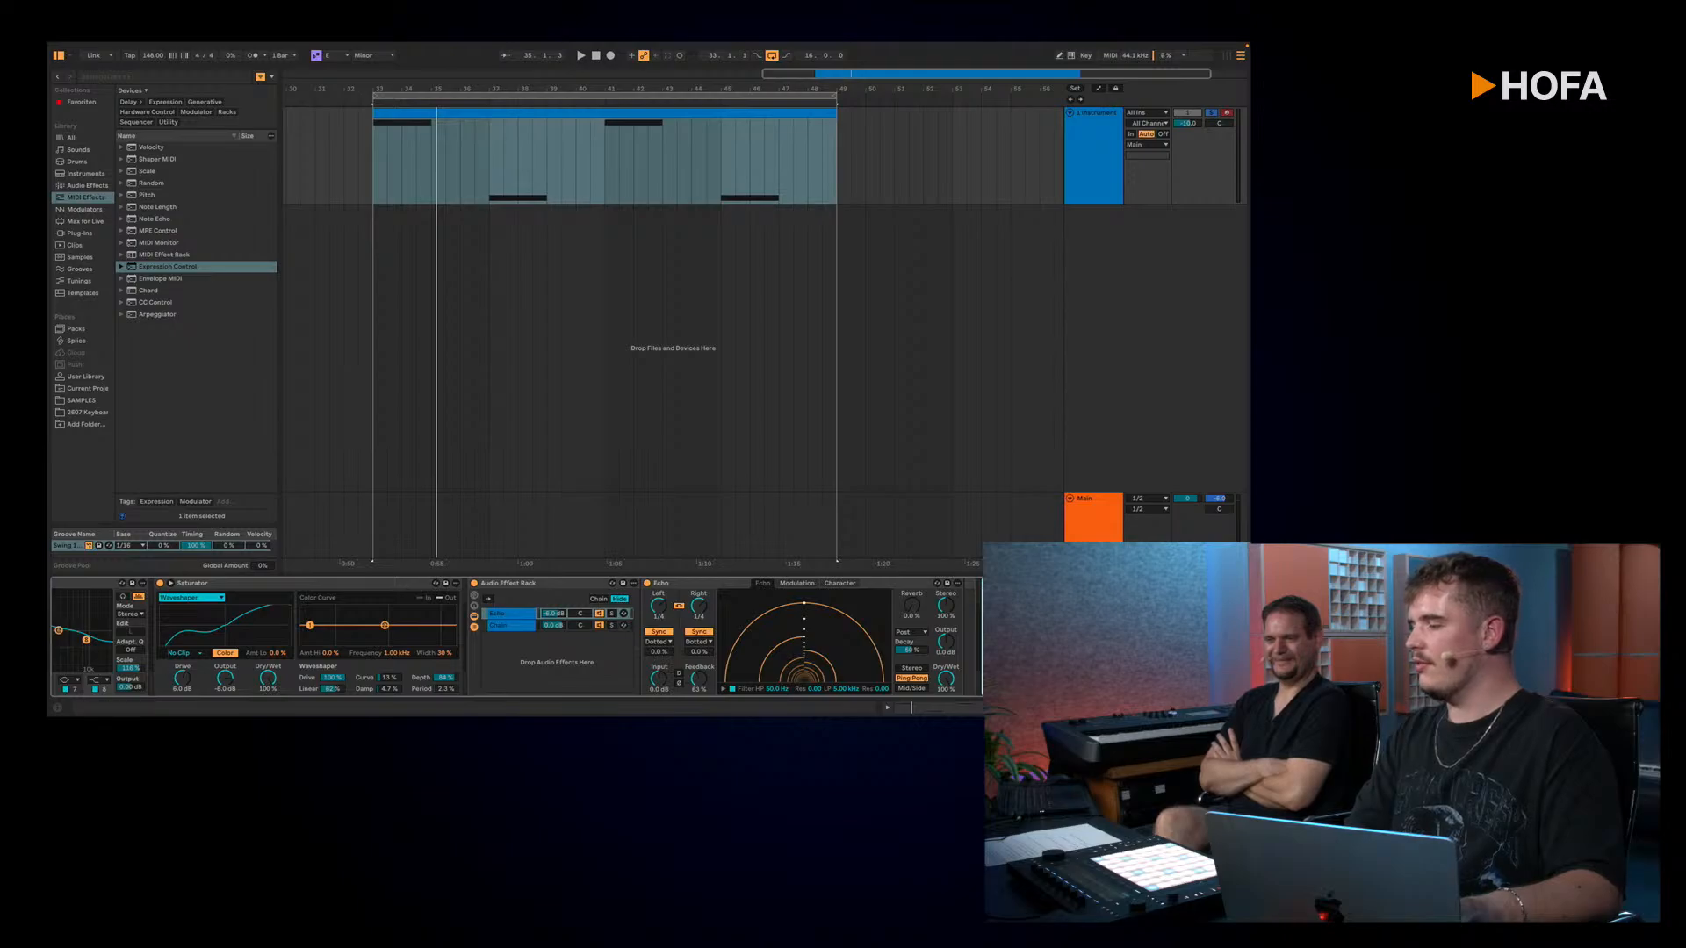
{"action": "scroll", "coordinate": [1141, 685], "scroll_direction": "right", "scroll_amount": 7}
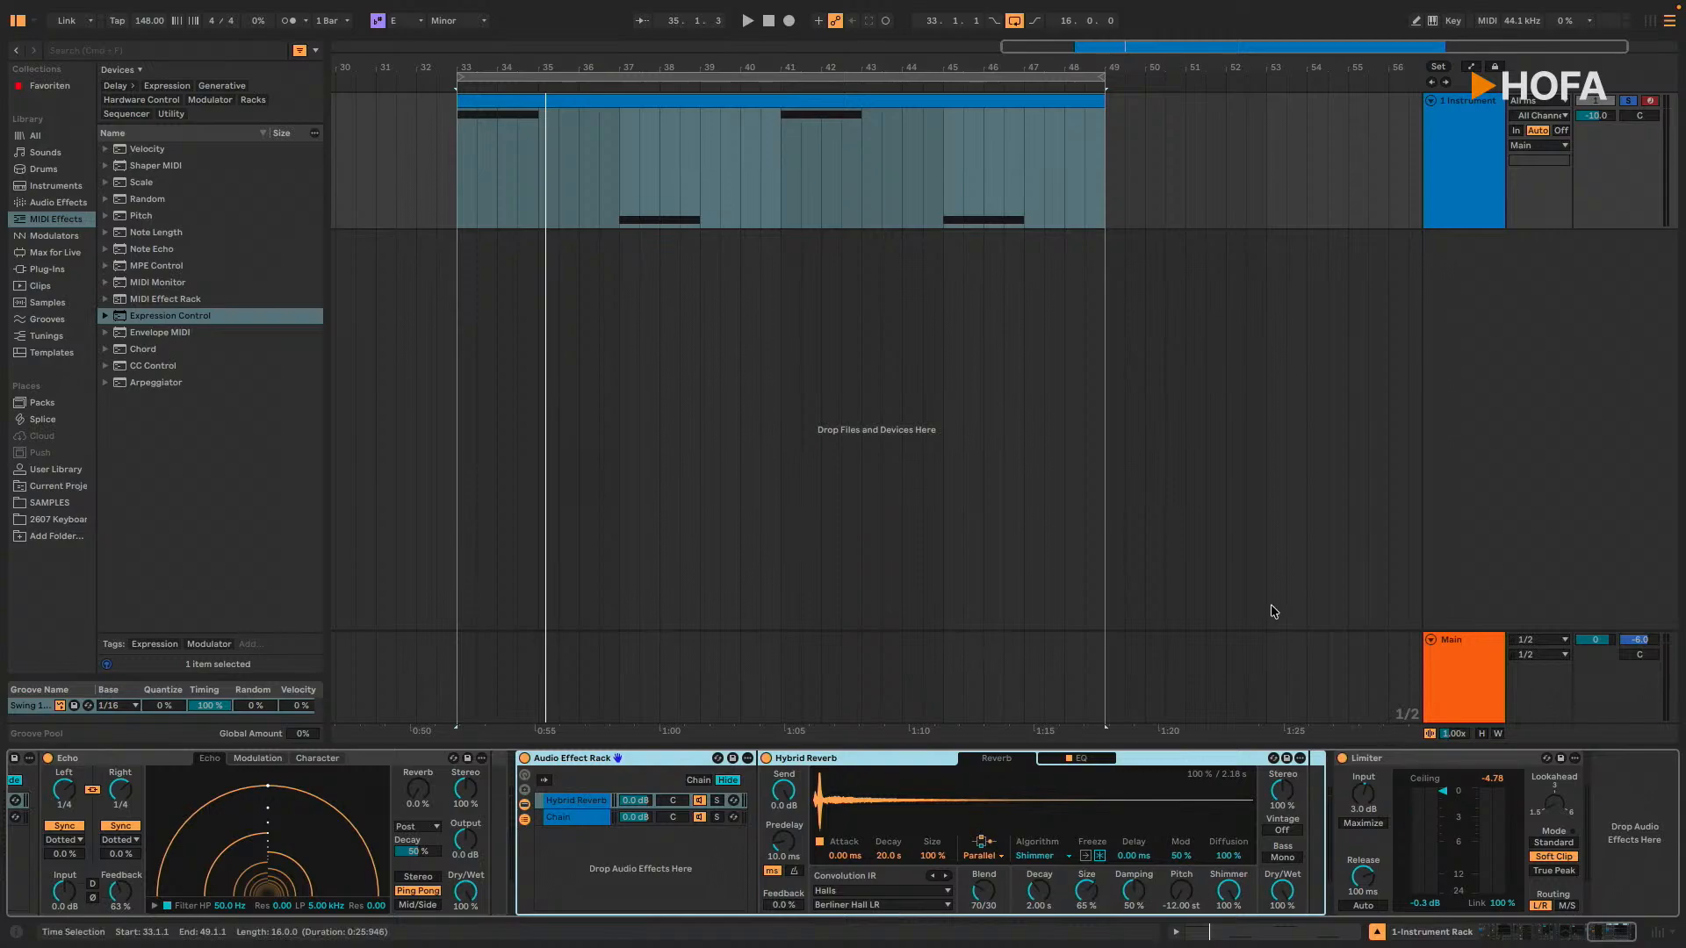
{"action": "key", "text": "space"}
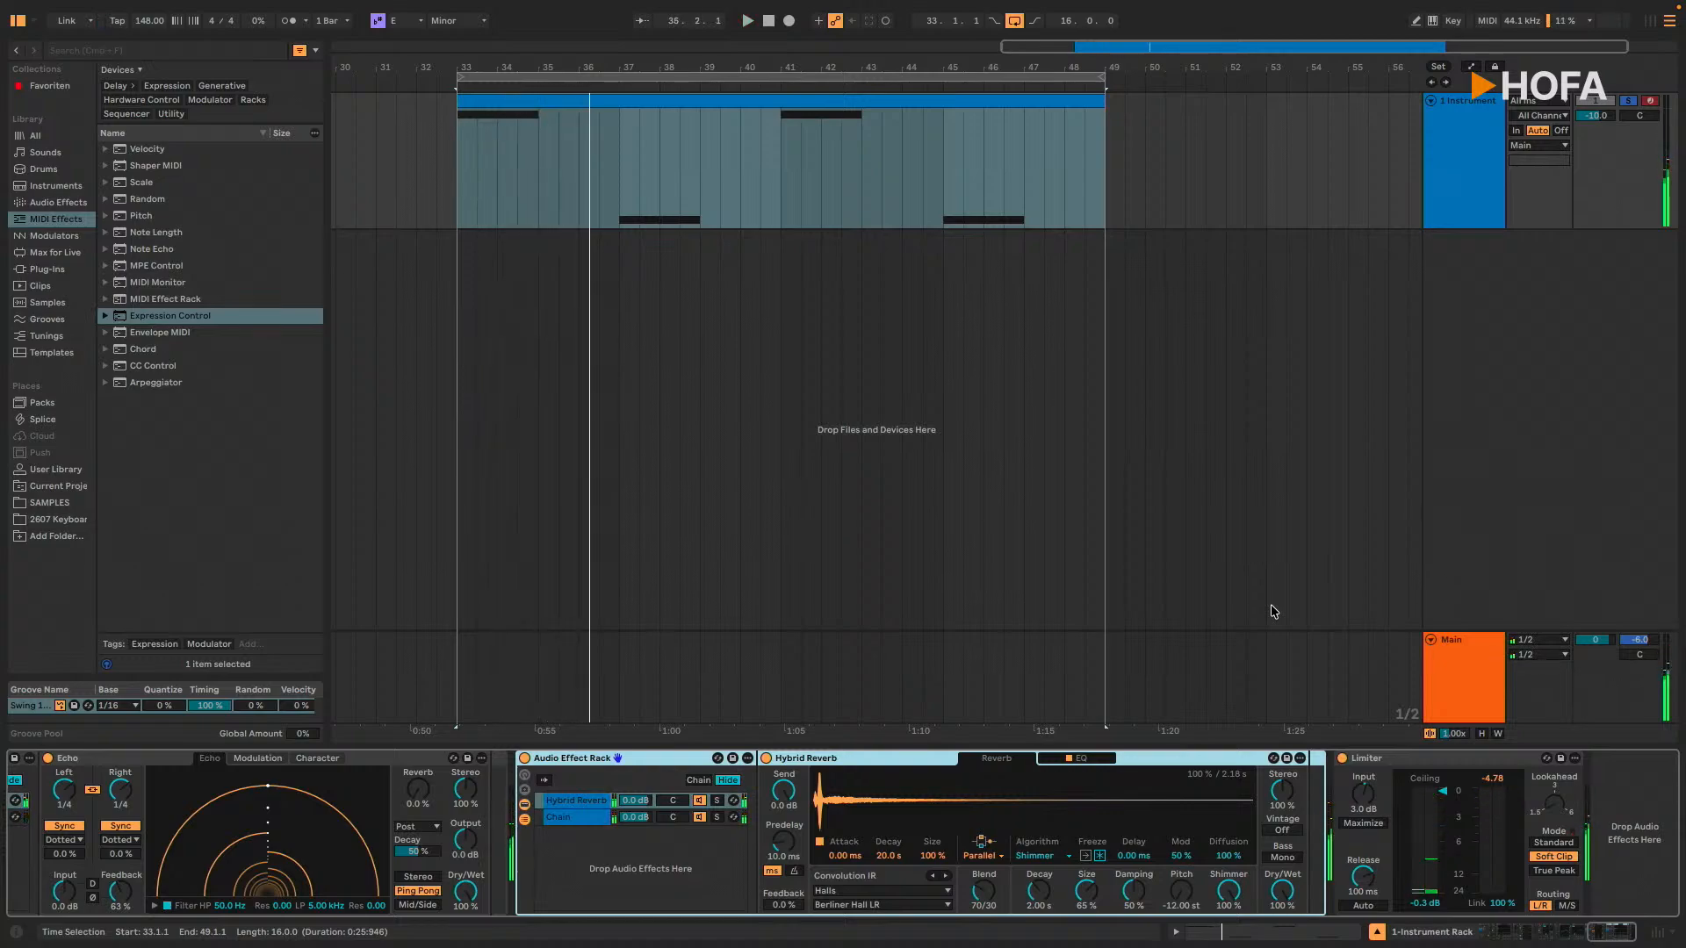
Step: Open the MIDI clip's MPE view and play the notes with their pitch bend curves
{"action": "double_click", "coordinate": [692, 100]}
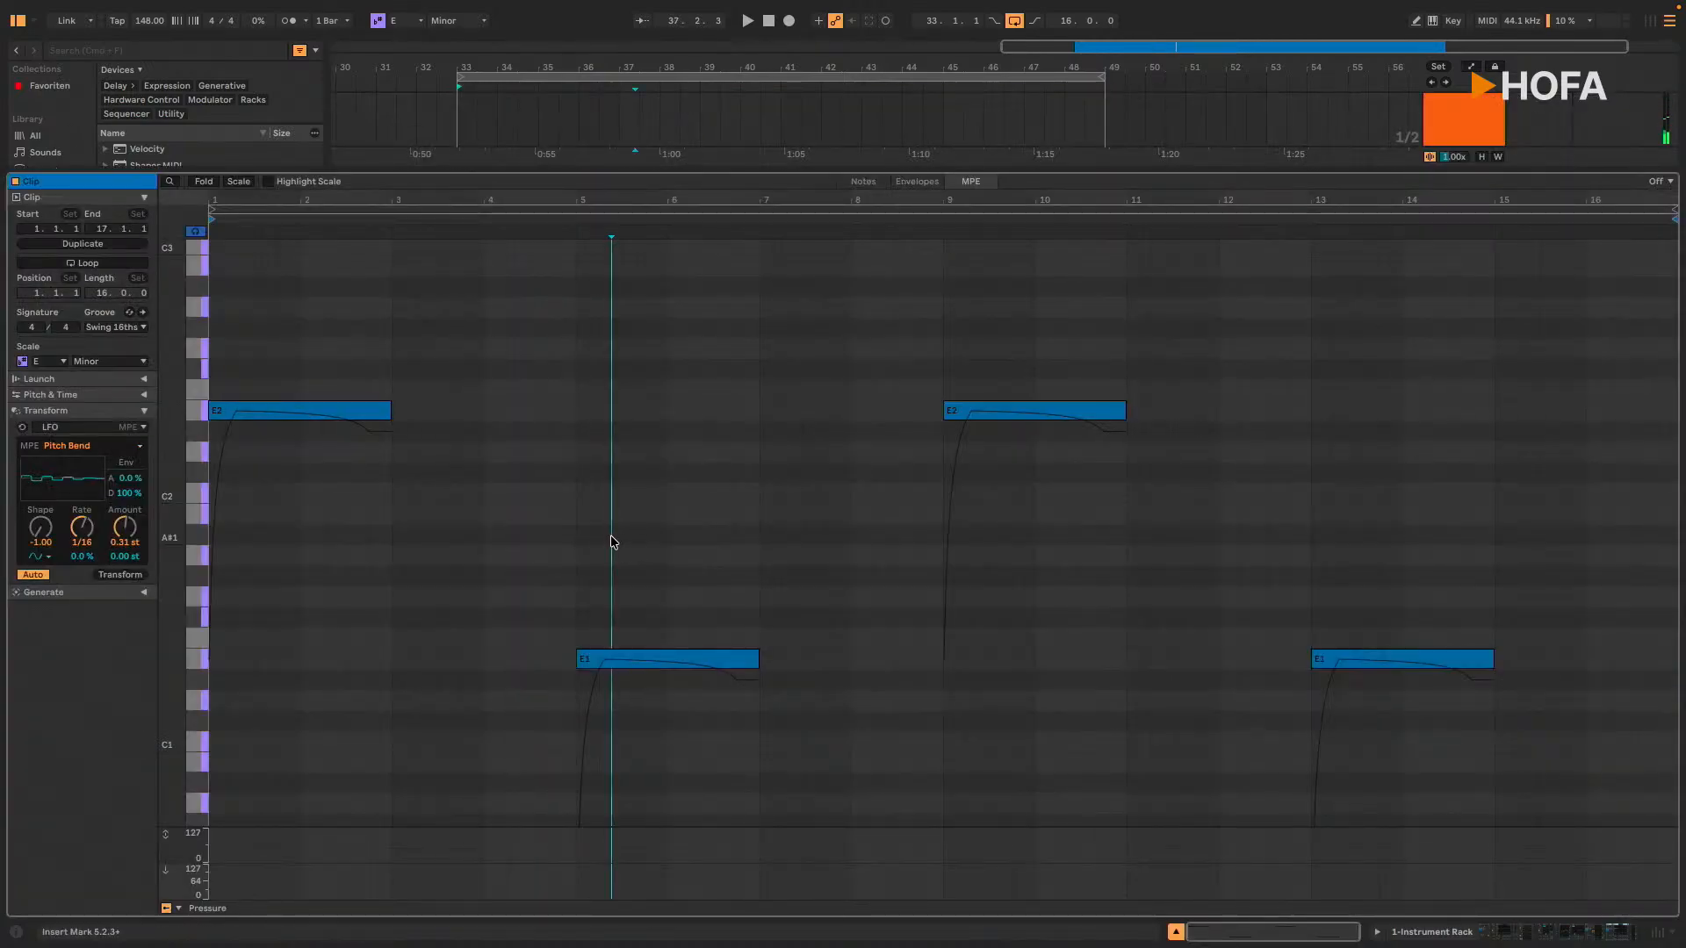
{"action": "key", "text": "space"}
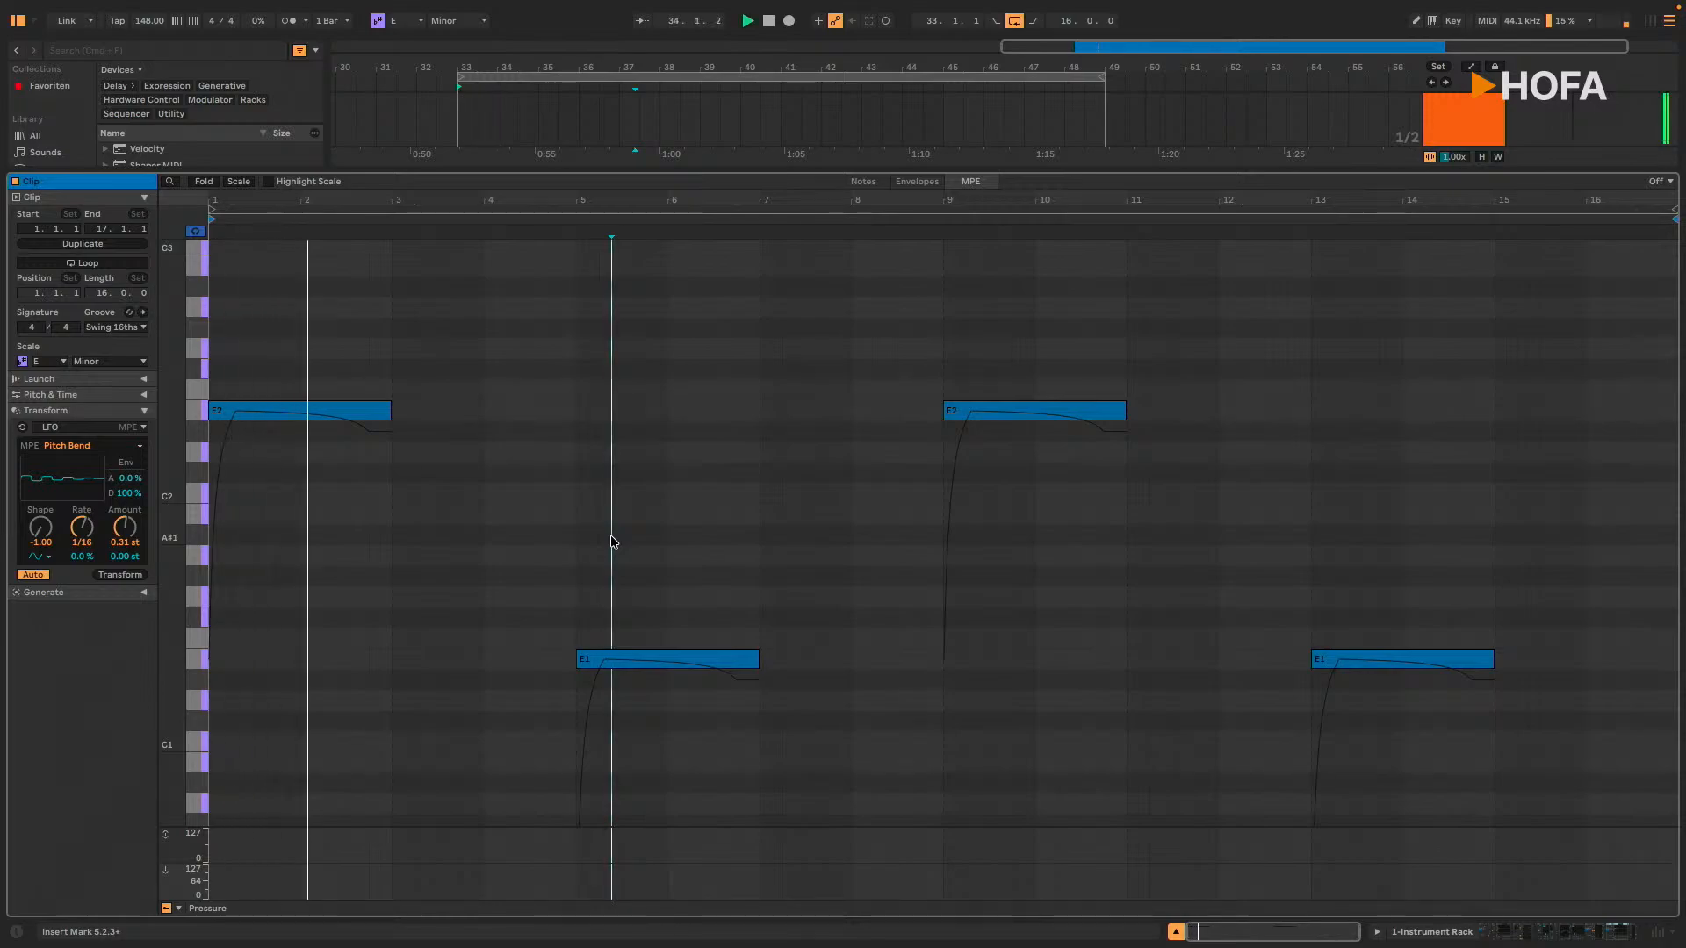
{"action": "key", "text": "space"}
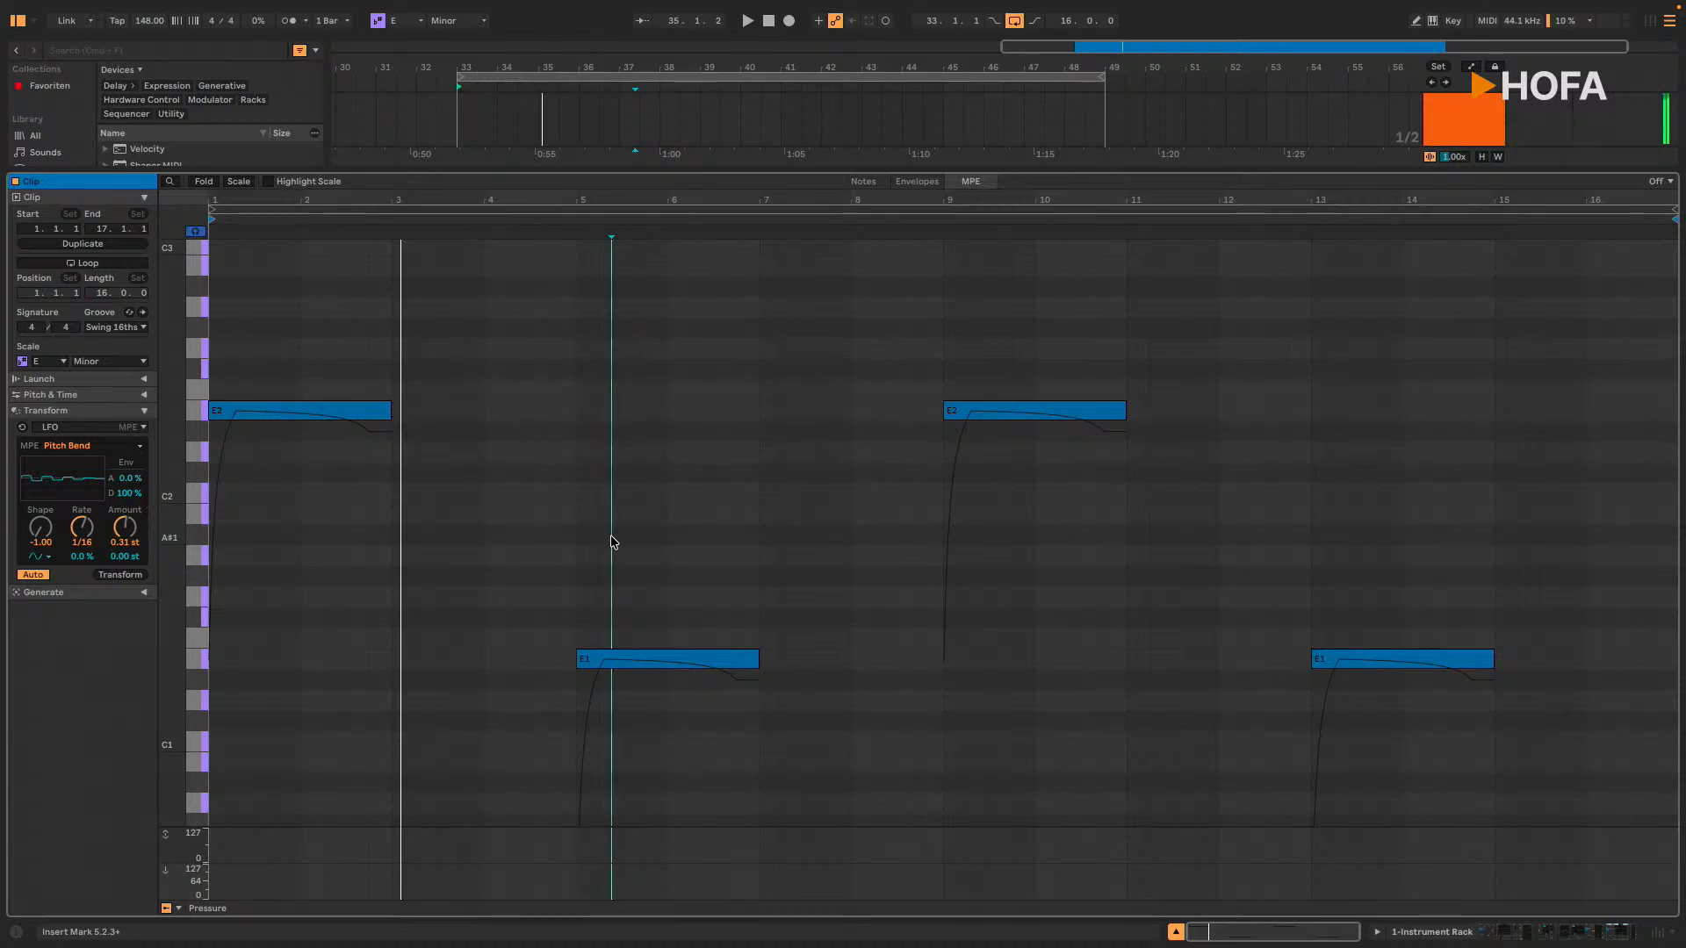
Step: Delete the pitch bend curves of all notes in the clip, and play the loop without them
{"action": "key", "text": "super+a"}
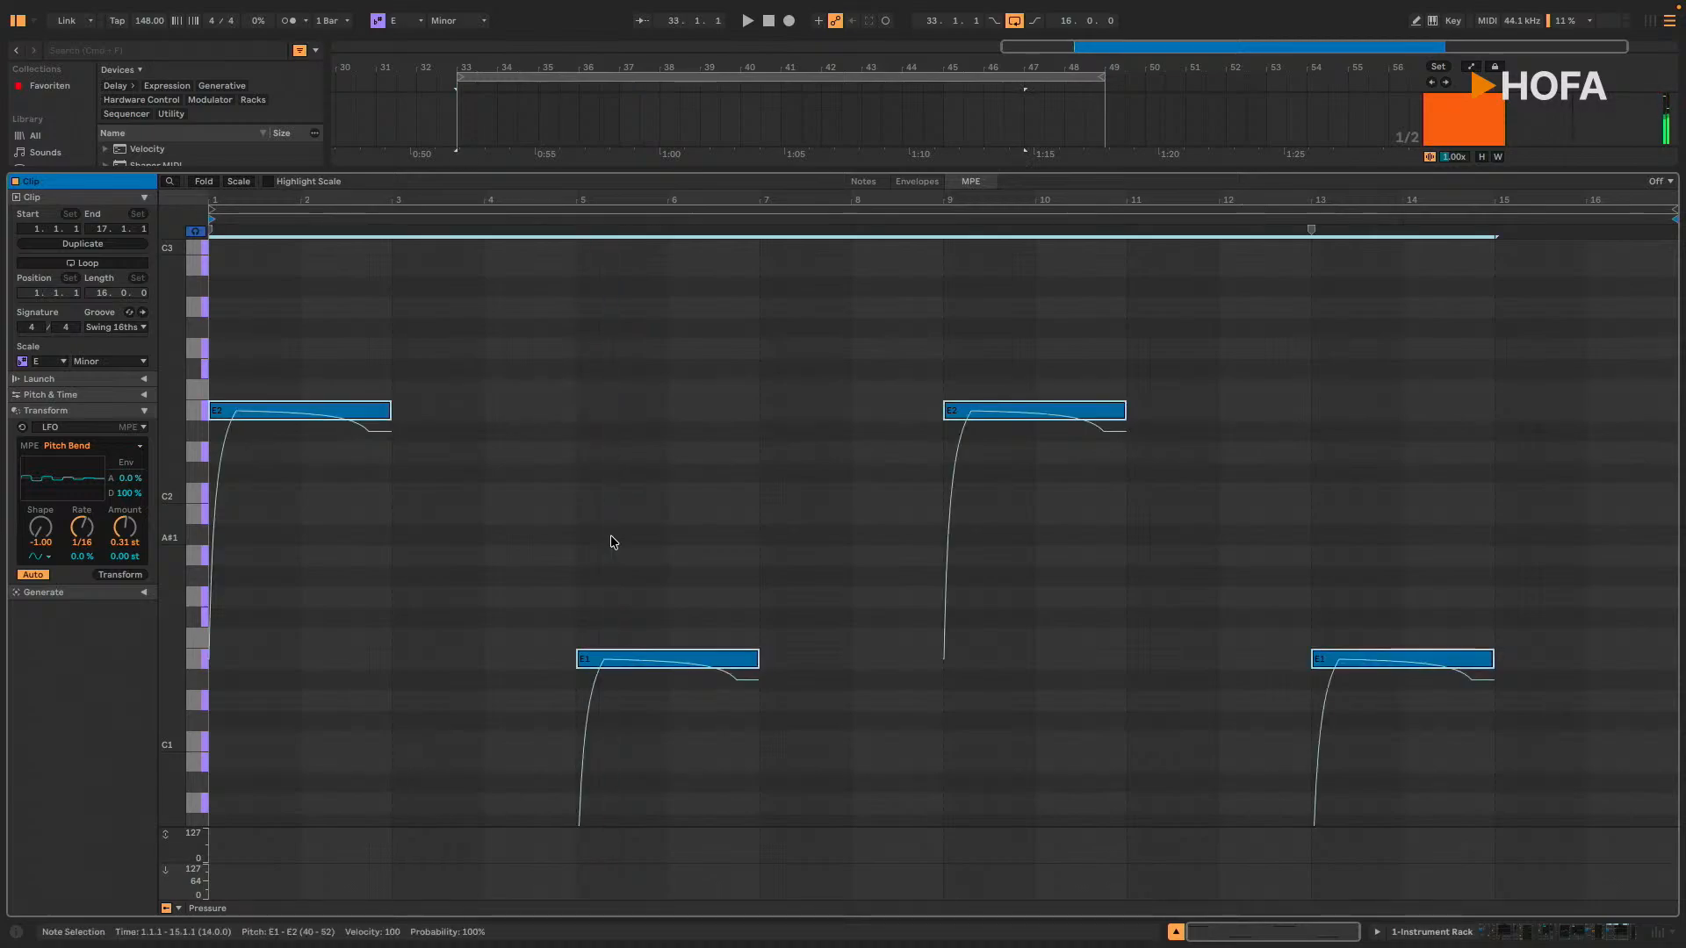
{"action": "key", "text": "Delete"}
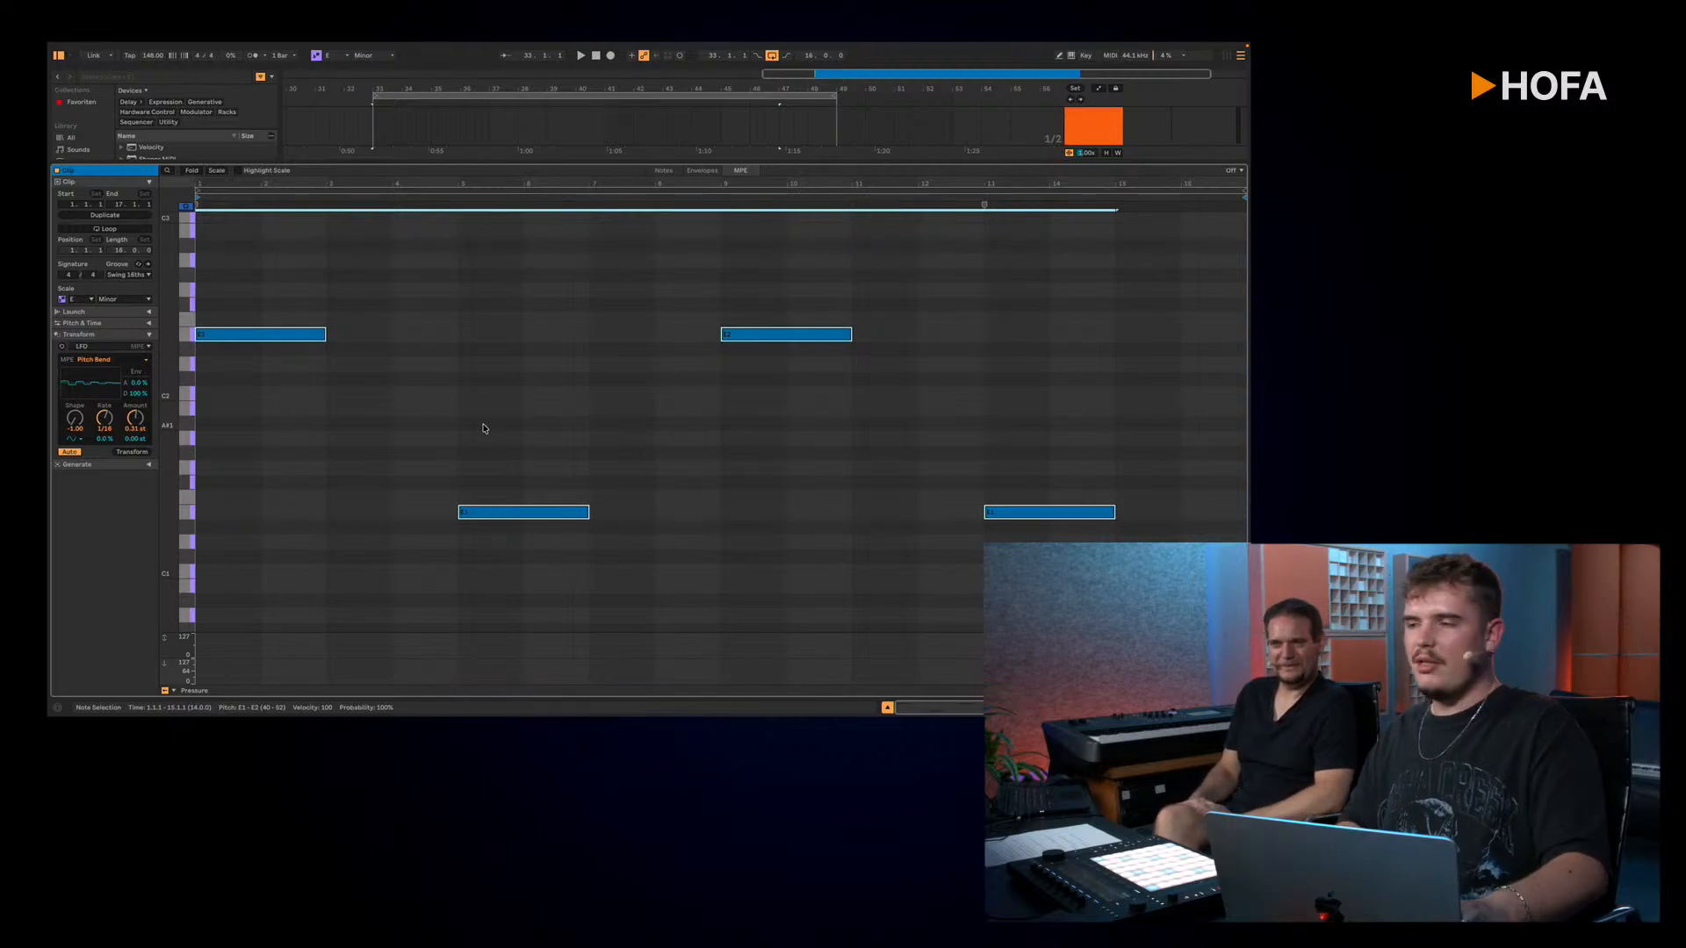
{"action": "key", "text": "space"}
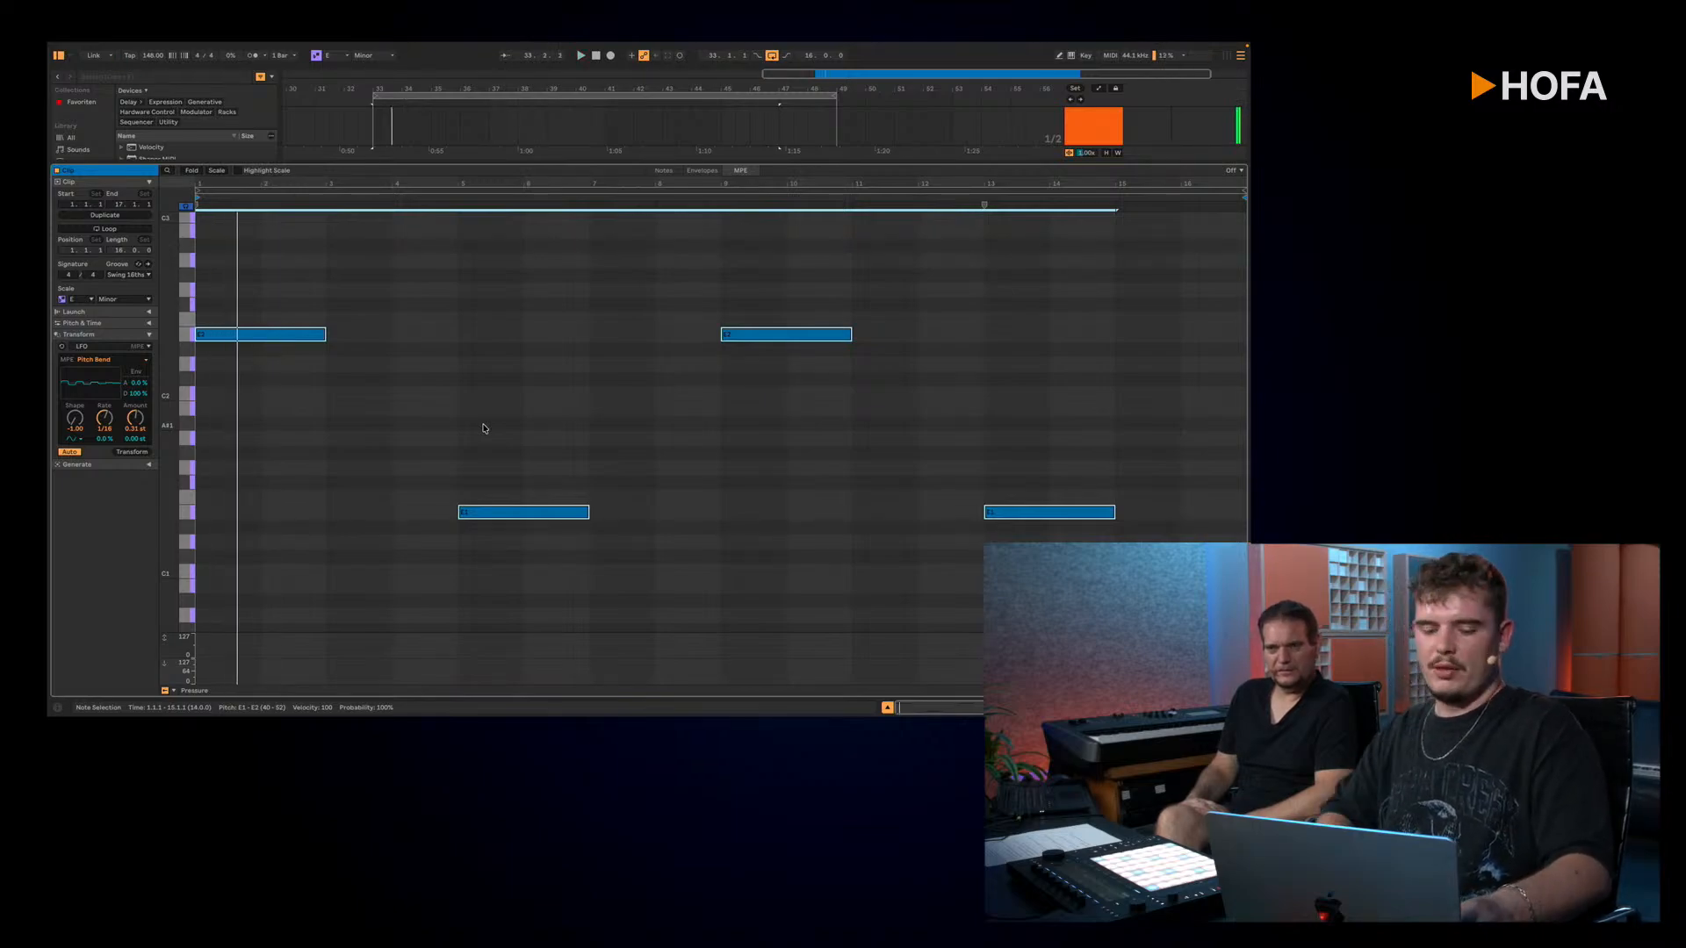
Step: Undo the deletion of the notes' pitch bend curves, and play the loop with the bends restored
{"action": "key", "text": "super+z"}
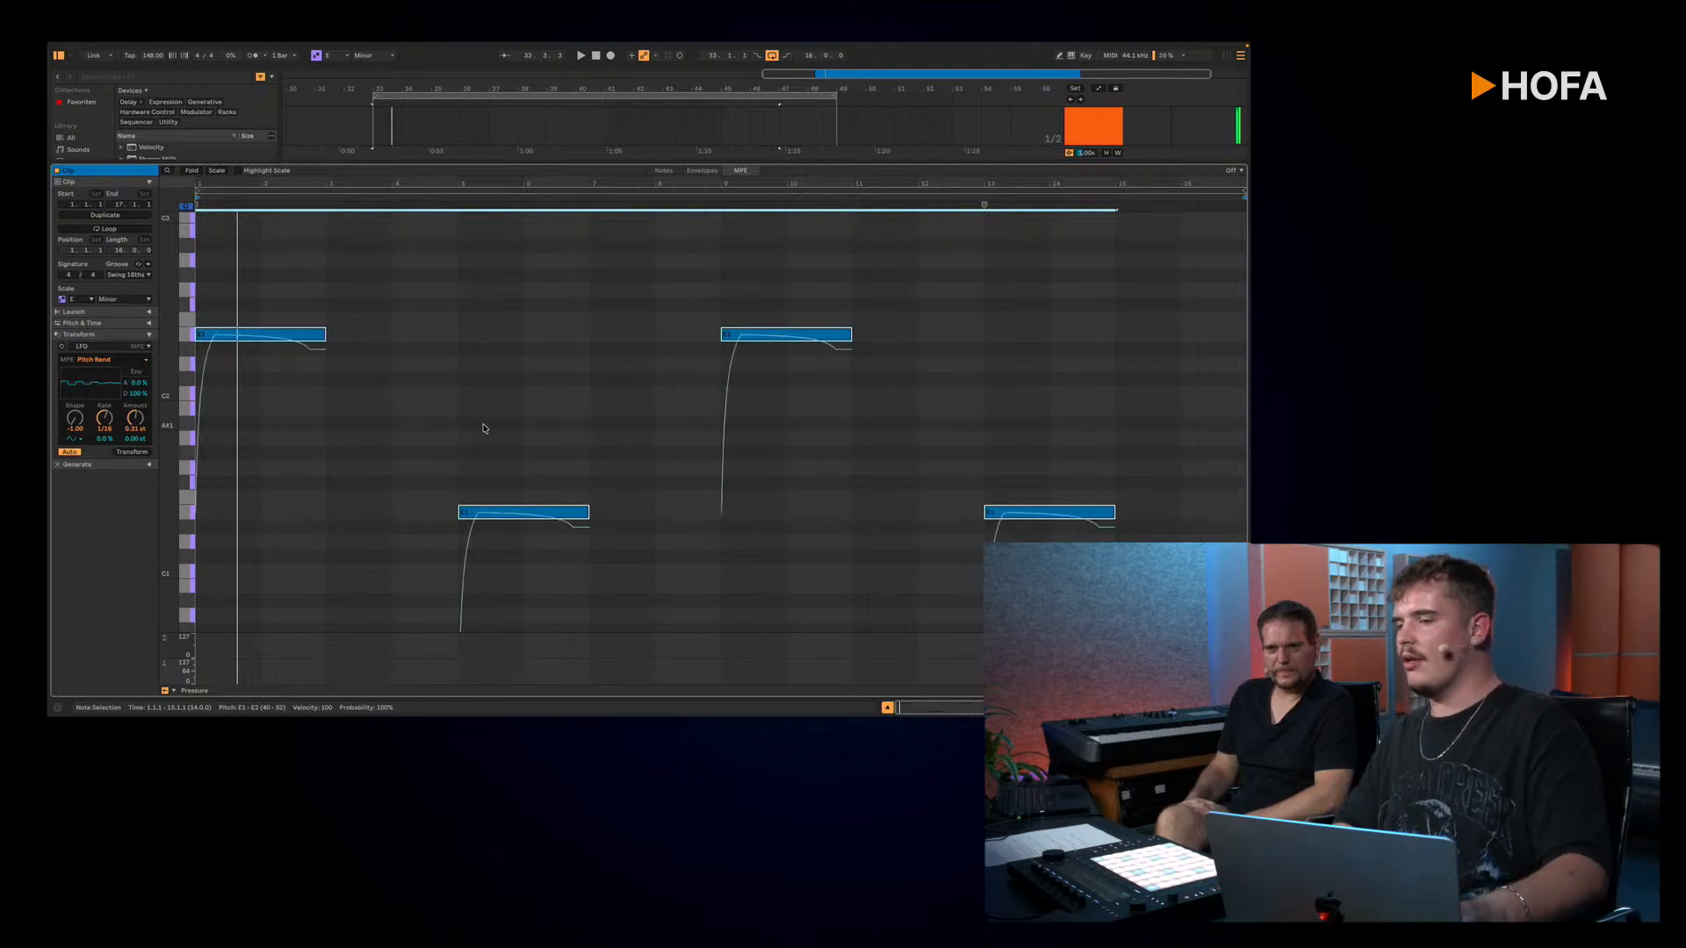
{"action": "key", "text": "space"}
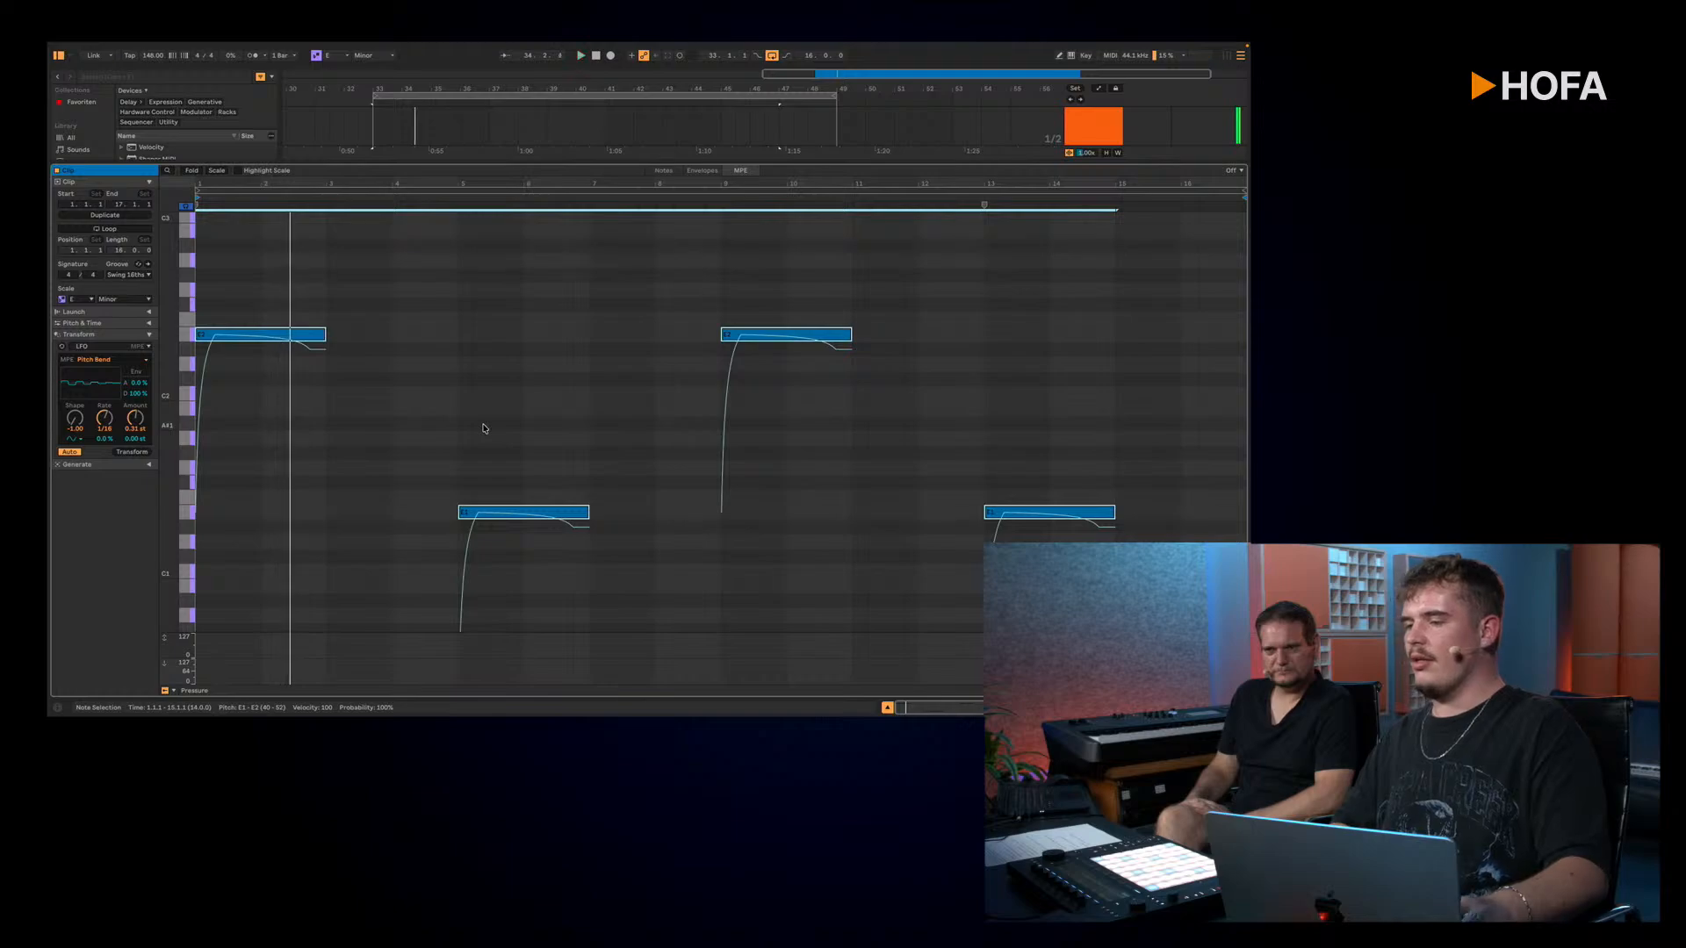
{"action": "key", "text": "shift+Tab"}
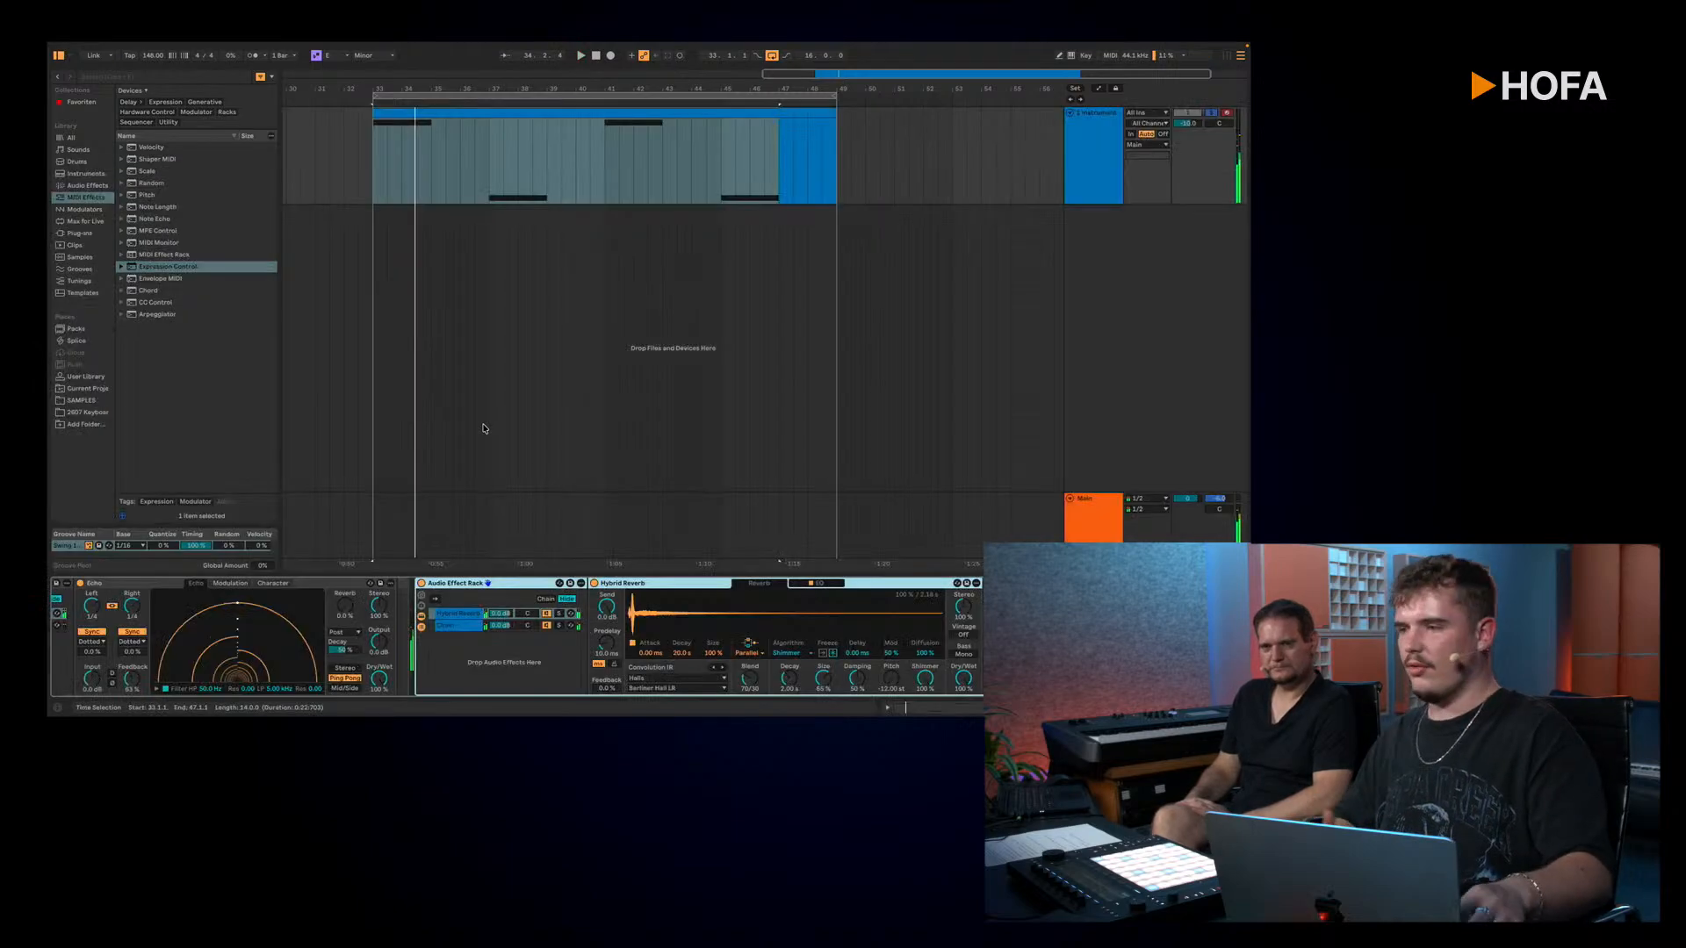
Step: Audition the clip with its bends from several positions including bar 37, and lower the instrument track's volume to about -14 dB
{"action": "left_click", "coordinate": [486, 172]}
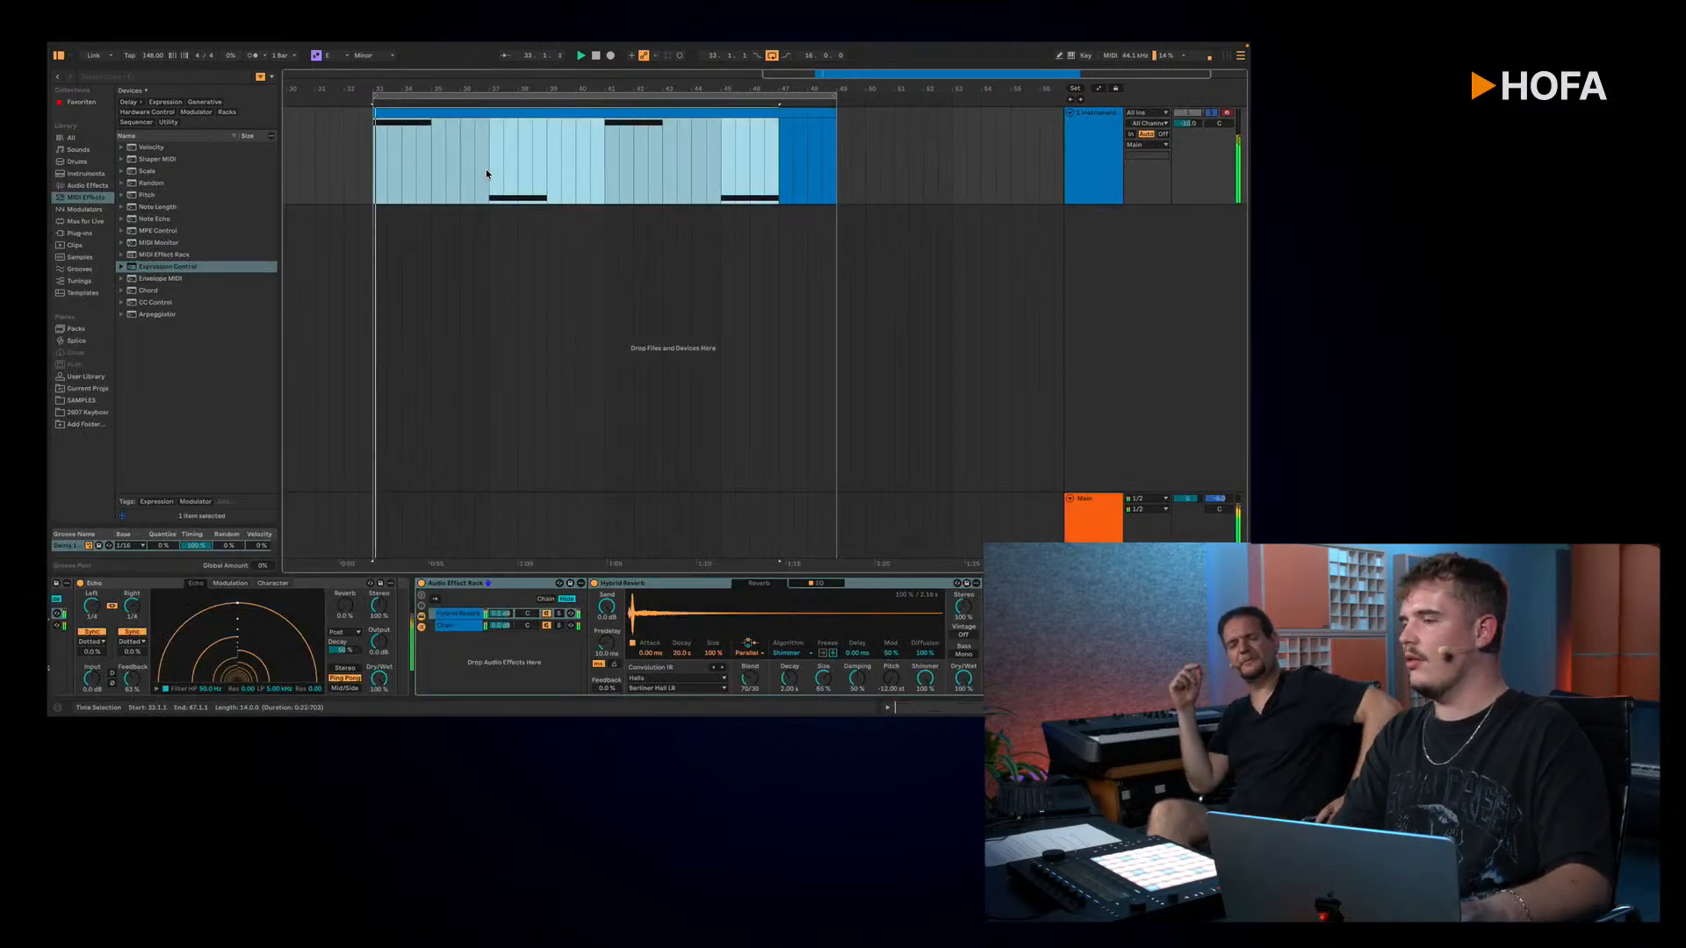
{"action": "left_click", "coordinate": [488, 170]}
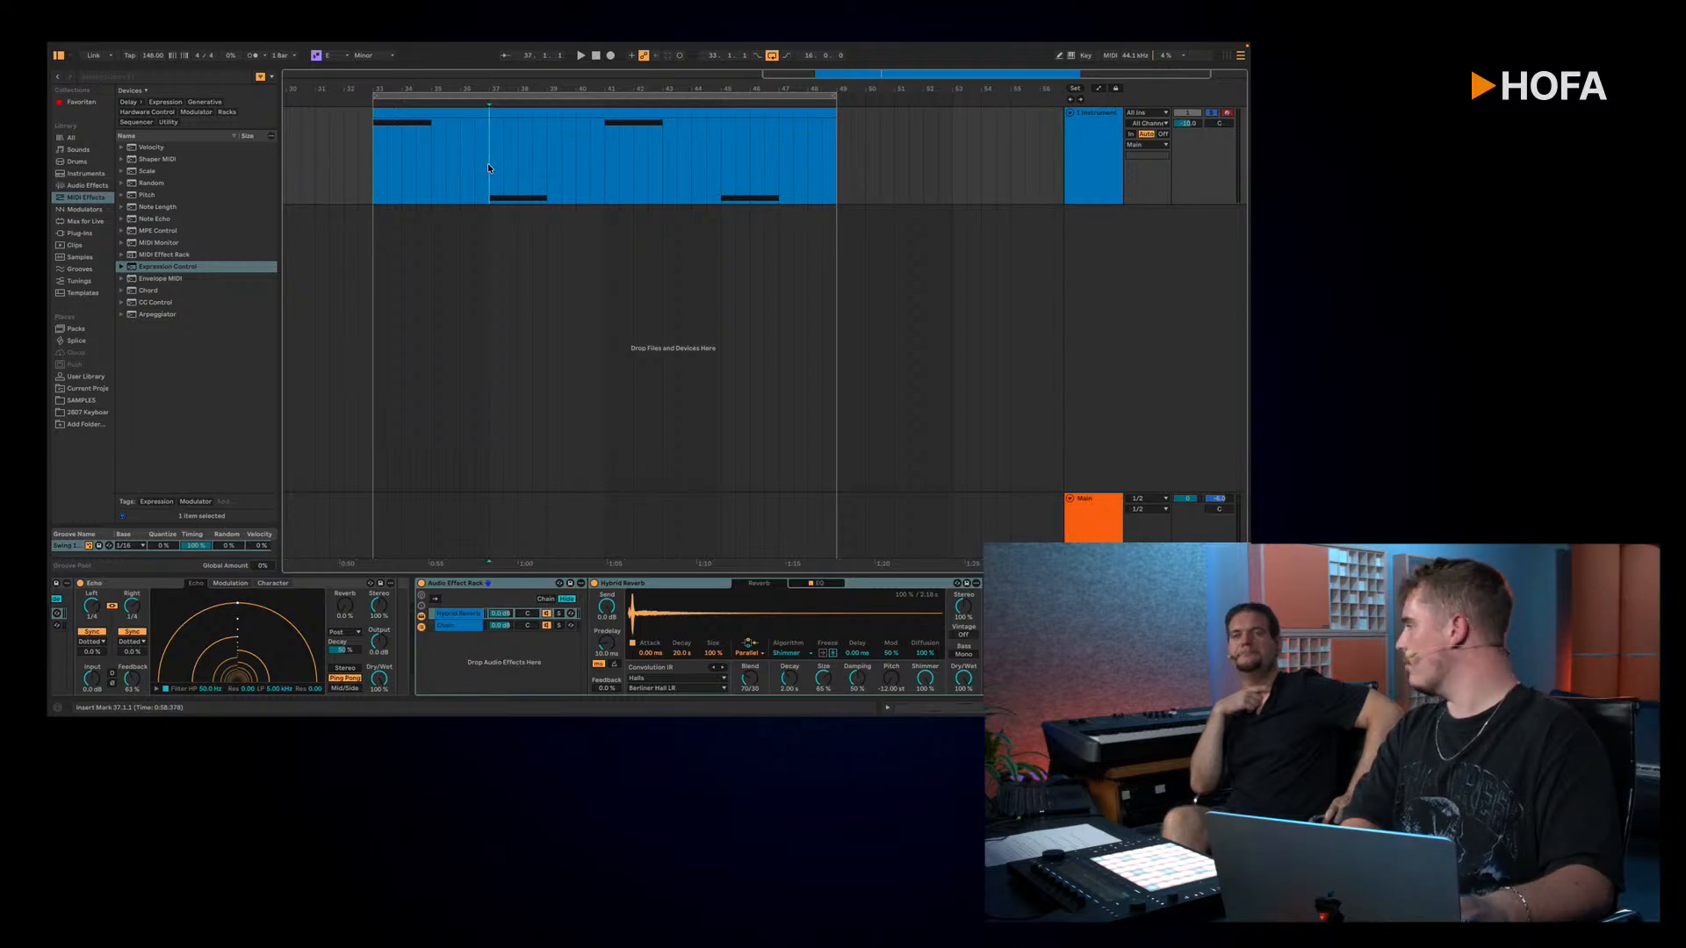
{"action": "key", "text": "space"}
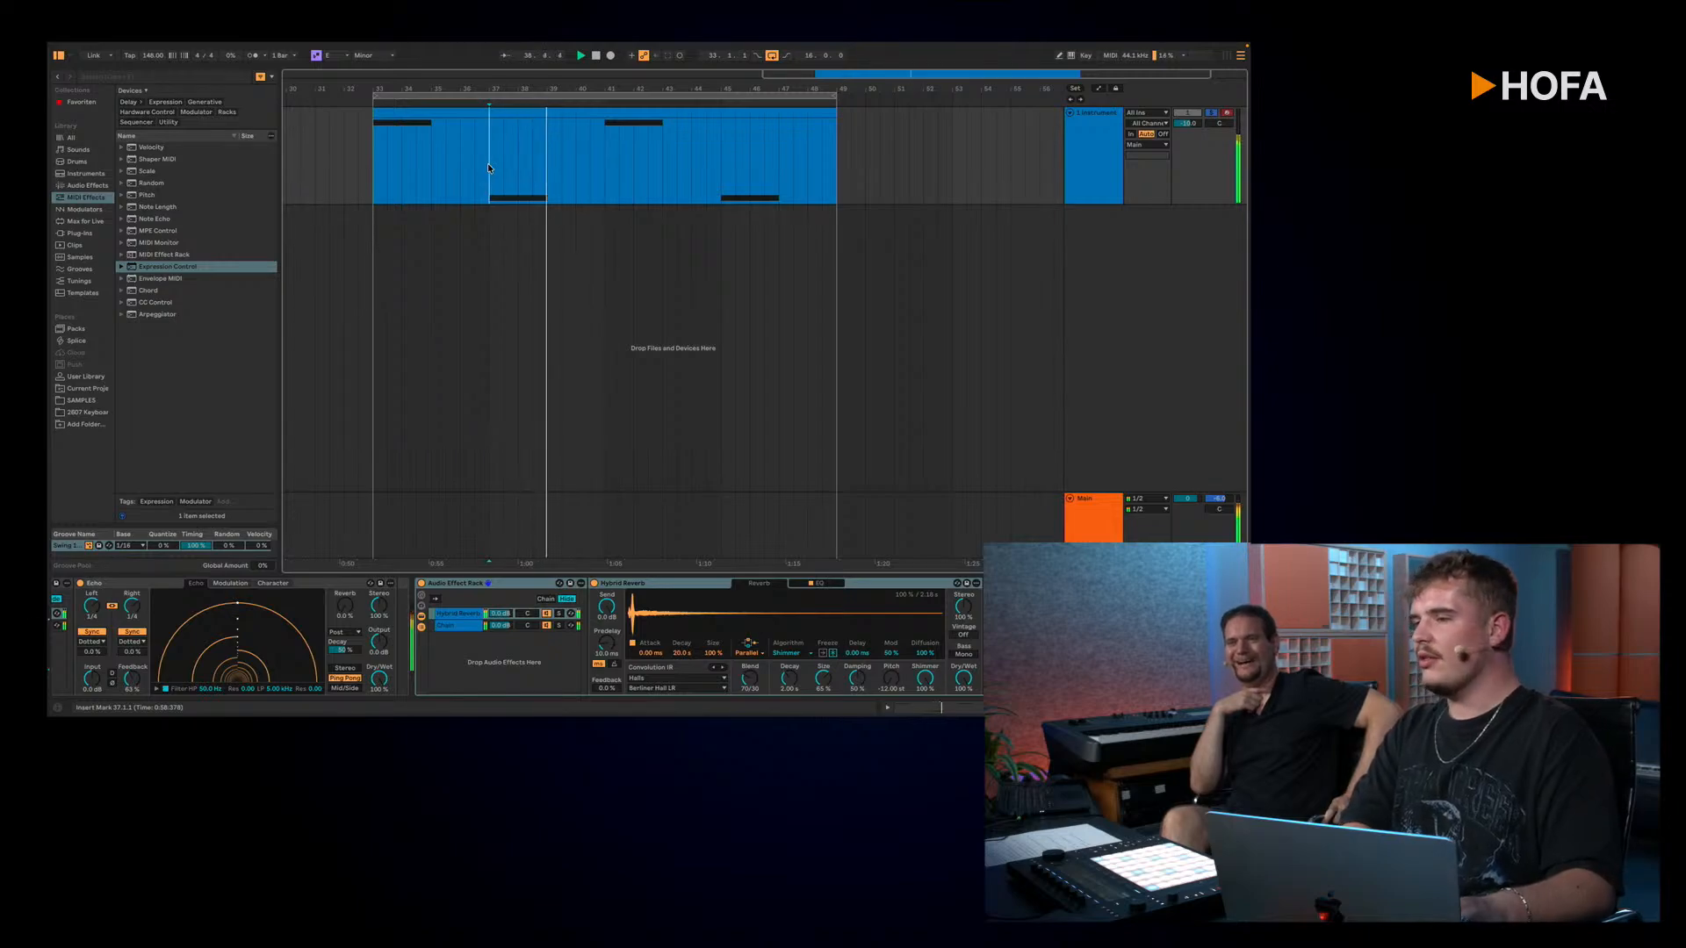
{"action": "key", "text": "space"}
{"action": "key", "text": "space"}
{"action": "key", "text": "space"}
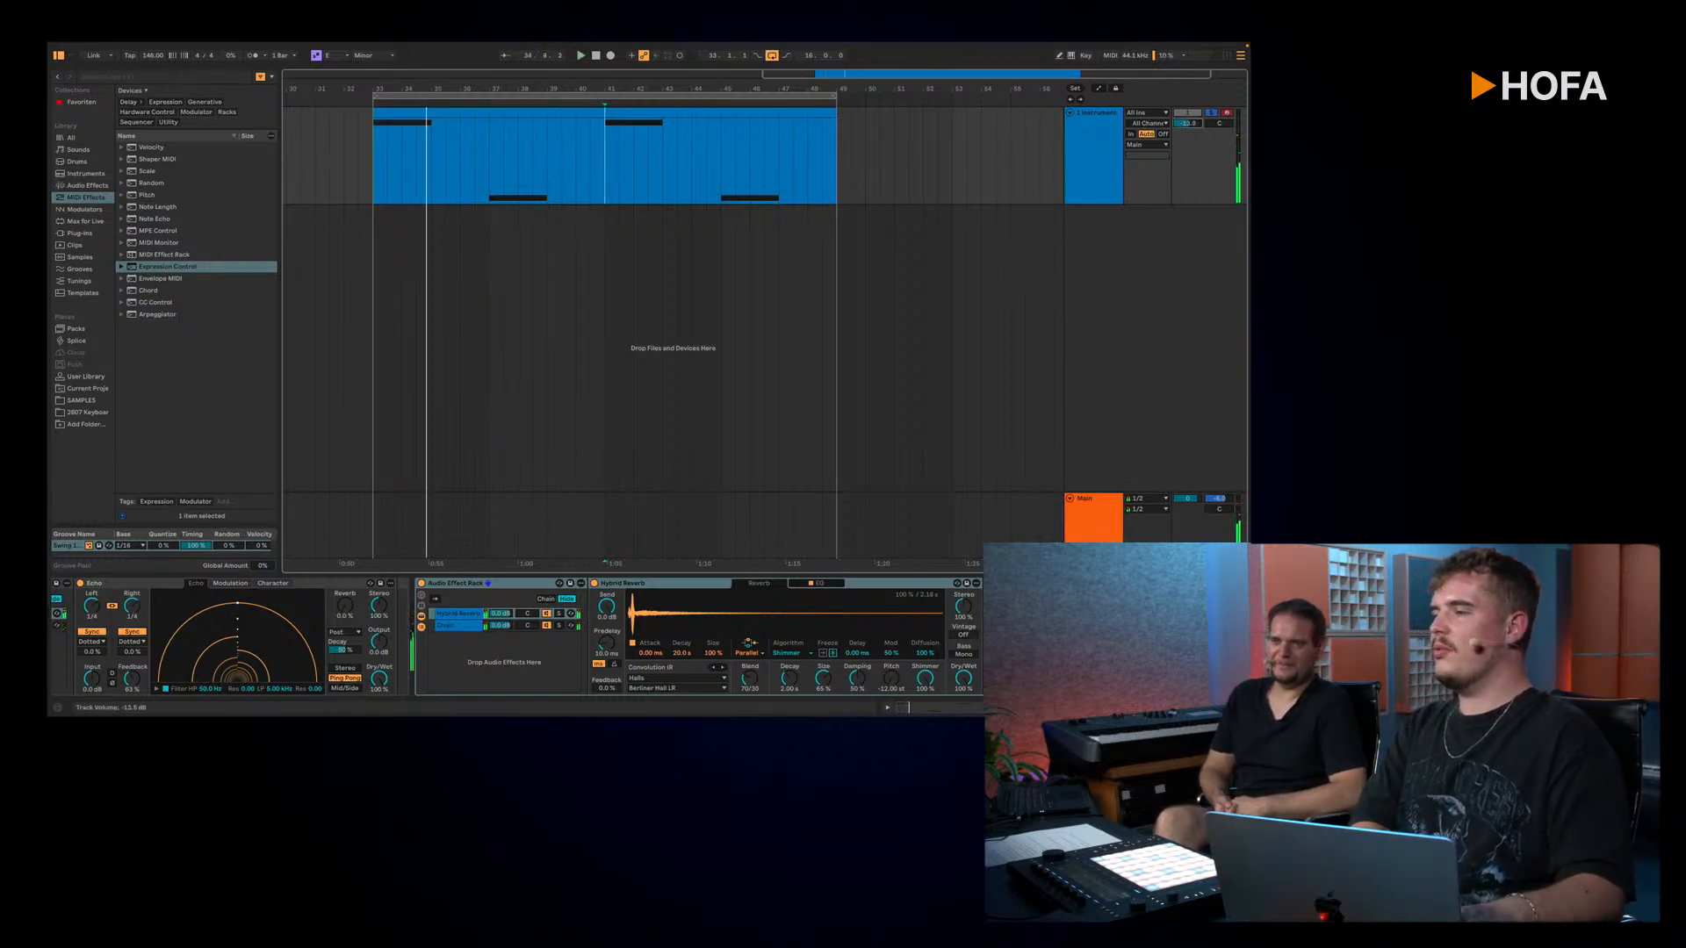
{"action": "left_click_drag", "start_coordinate": [1190, 125], "coordinate": [1190, 122]}
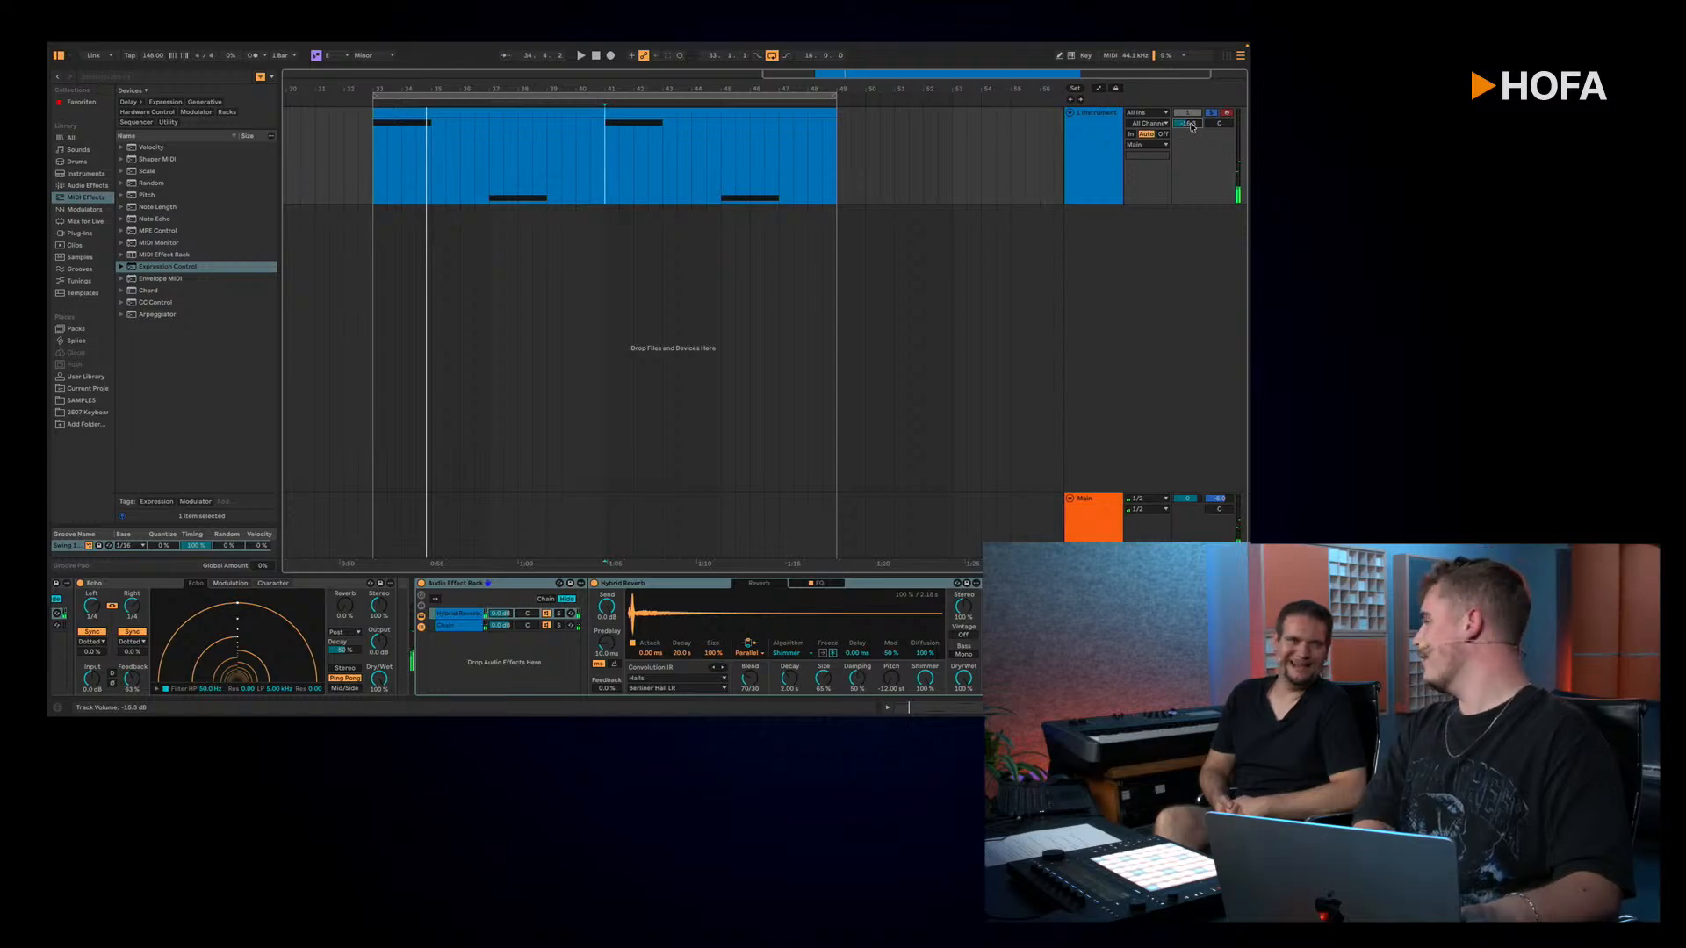
Step: Fold the Hybrid Reverb's Audio Effect Rack and the Utility, Pedal, Hybrid Reverb, Dynamic Tube and OTT devices at the chain's start
{"action": "double_click", "coordinate": [477, 586]}
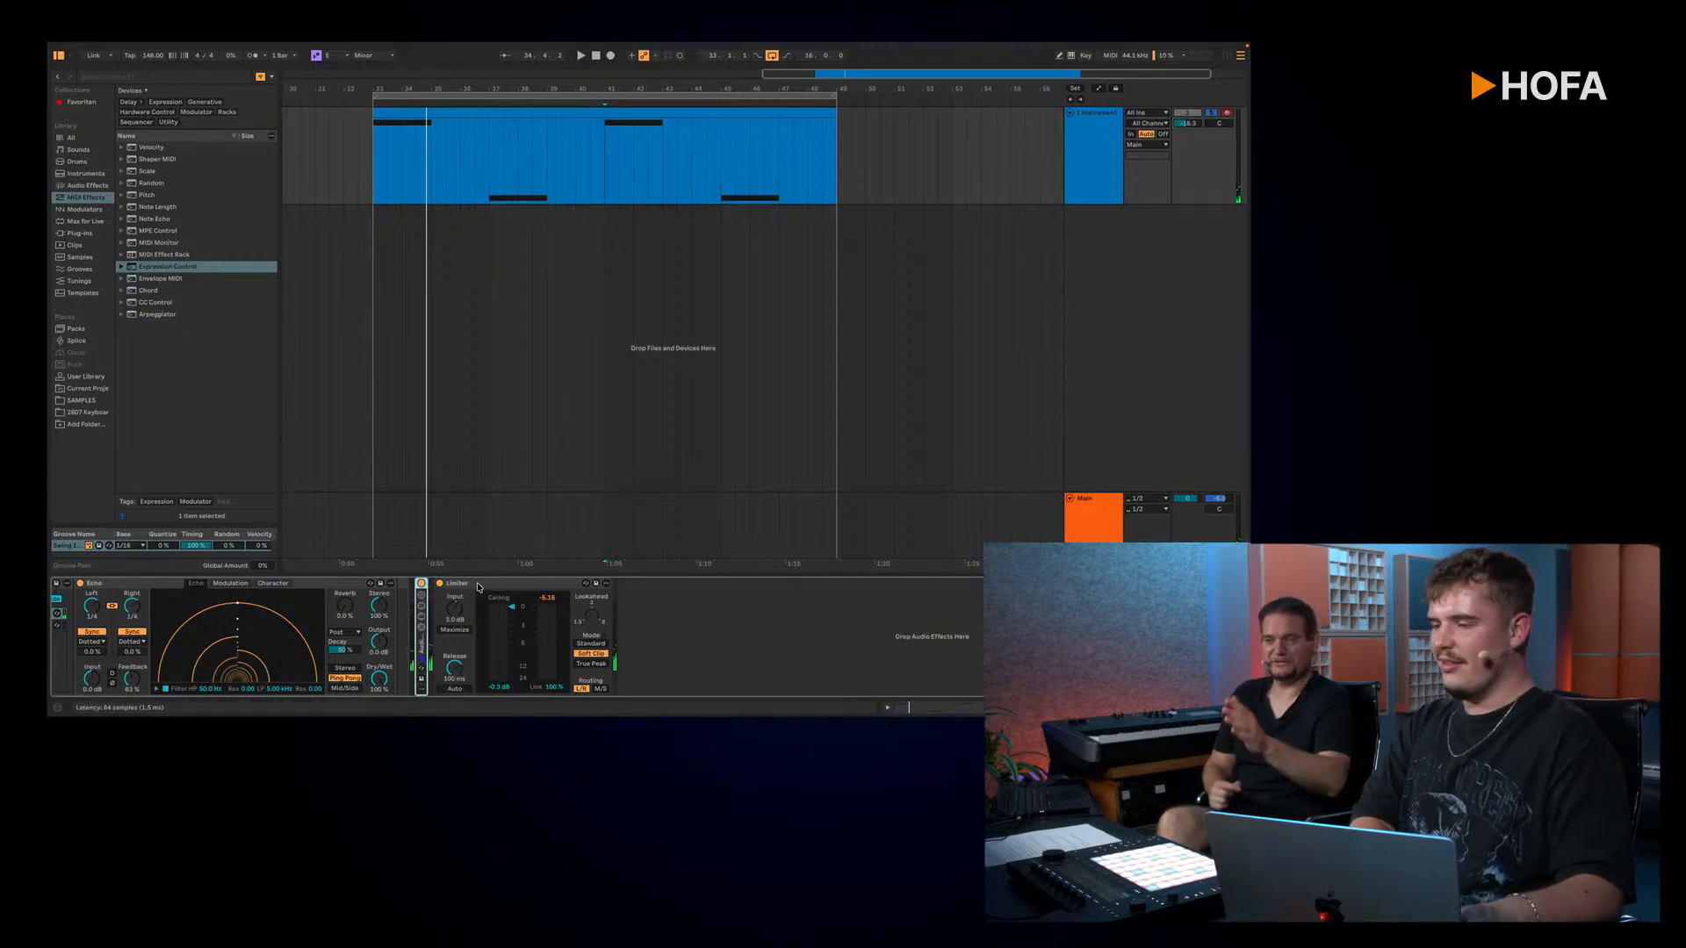
{"action": "scroll", "coordinate": [657, 650], "scroll_direction": "right", "scroll_amount": 10}
{"action": "scroll", "coordinate": [657, 650], "scroll_direction": "left", "scroll_amount": 10}
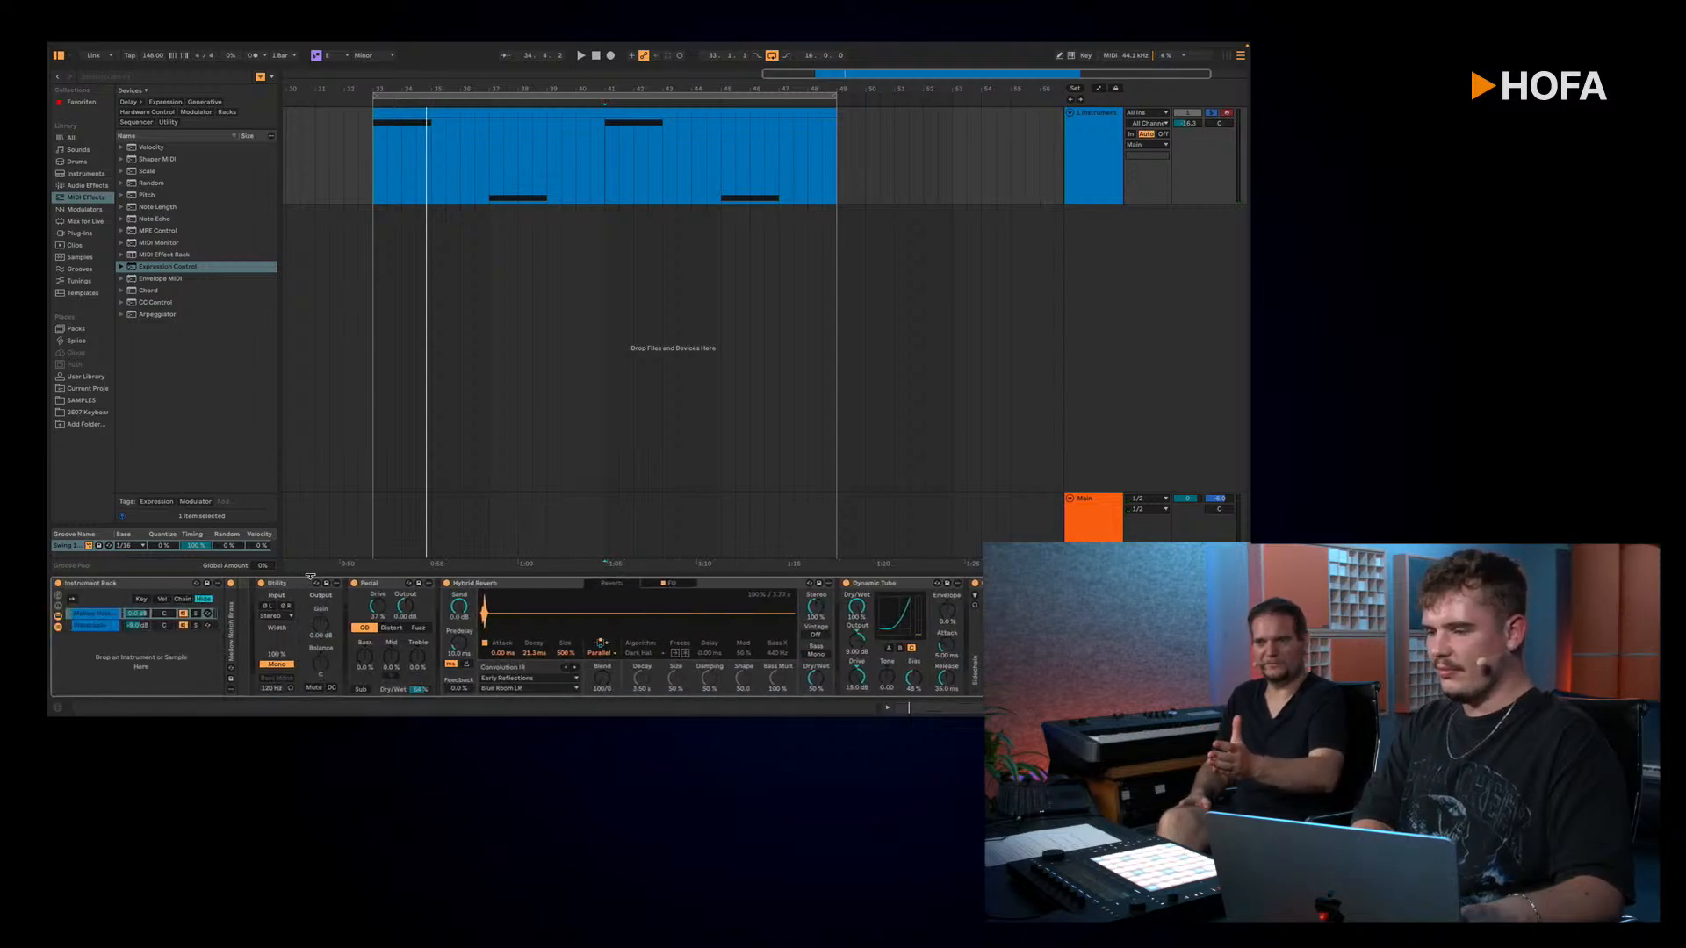
{"action": "double_click", "coordinate": [332, 585]}
{"action": "double_click", "coordinate": [325, 585]}
{"action": "double_click", "coordinate": [318, 586]}
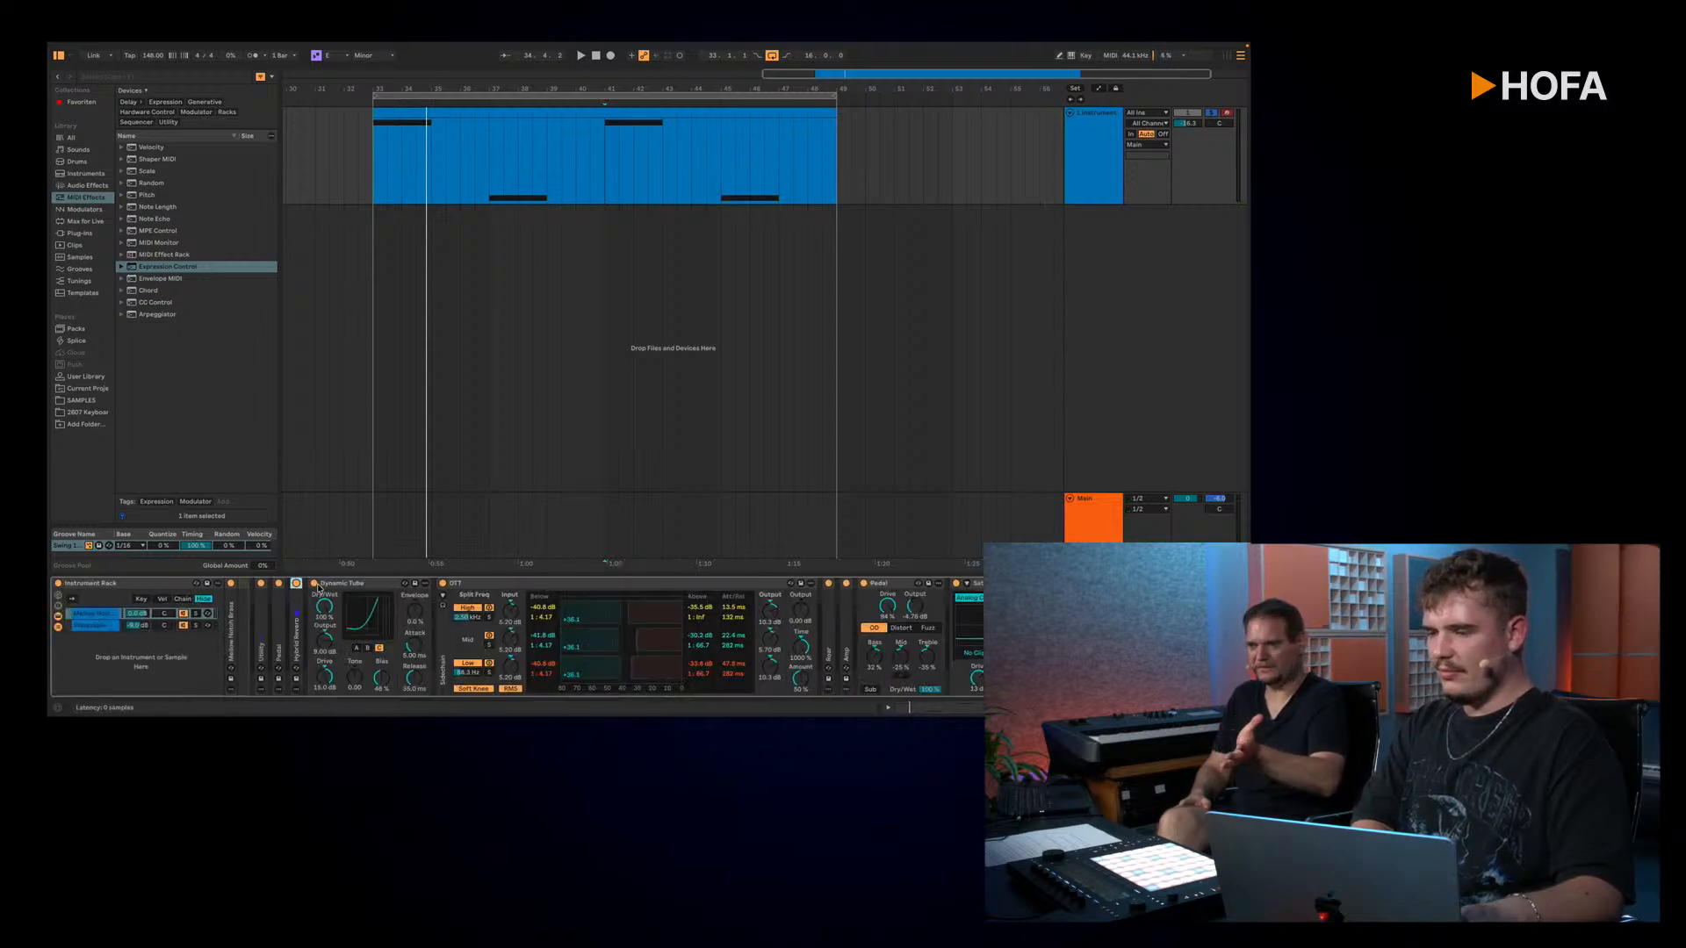
{"action": "double_click", "coordinate": [317, 586]}
{"action": "double_click", "coordinate": [366, 586]}
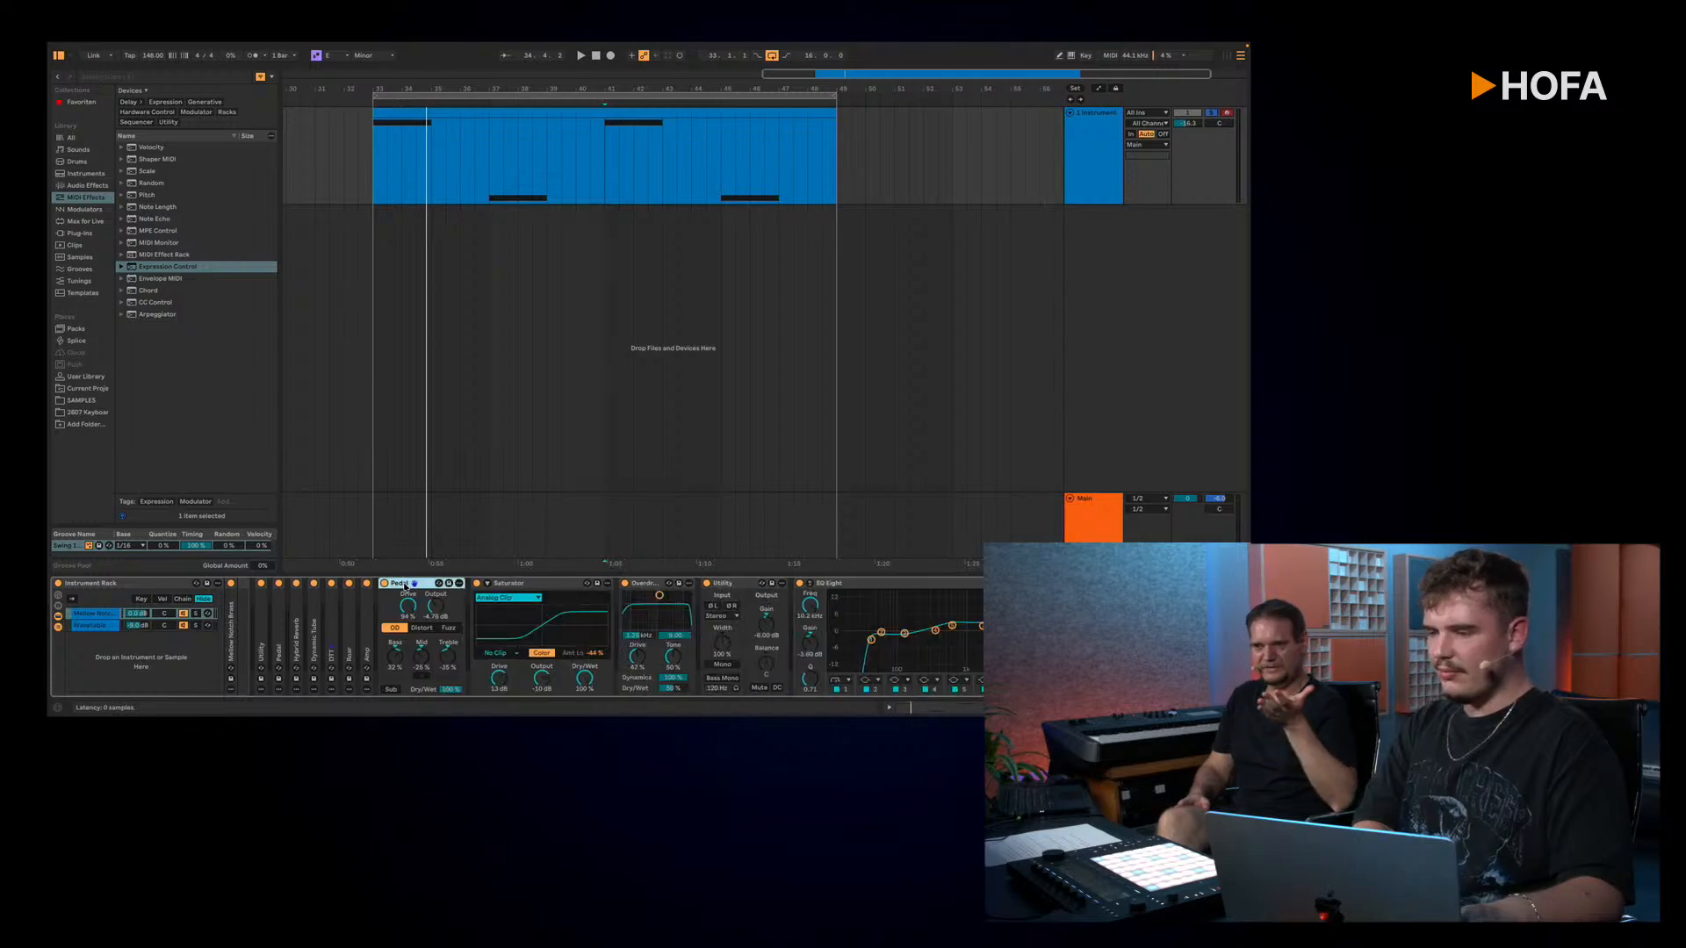
Step: Fold the second Pedal, Saturator, Overdrive, second Utility, EQ Eight and last Saturator in the device chain
{"action": "double_click", "coordinate": [405, 586]}
{"action": "double_click", "coordinate": [439, 587]}
{"action": "double_click", "coordinate": [447, 587]}
{"action": "double_click", "coordinate": [465, 587]}
{"action": "double_click", "coordinate": [470, 587]}
{"action": "left_click", "coordinate": [523, 586]}
{"action": "double_click", "coordinate": [523, 586]}
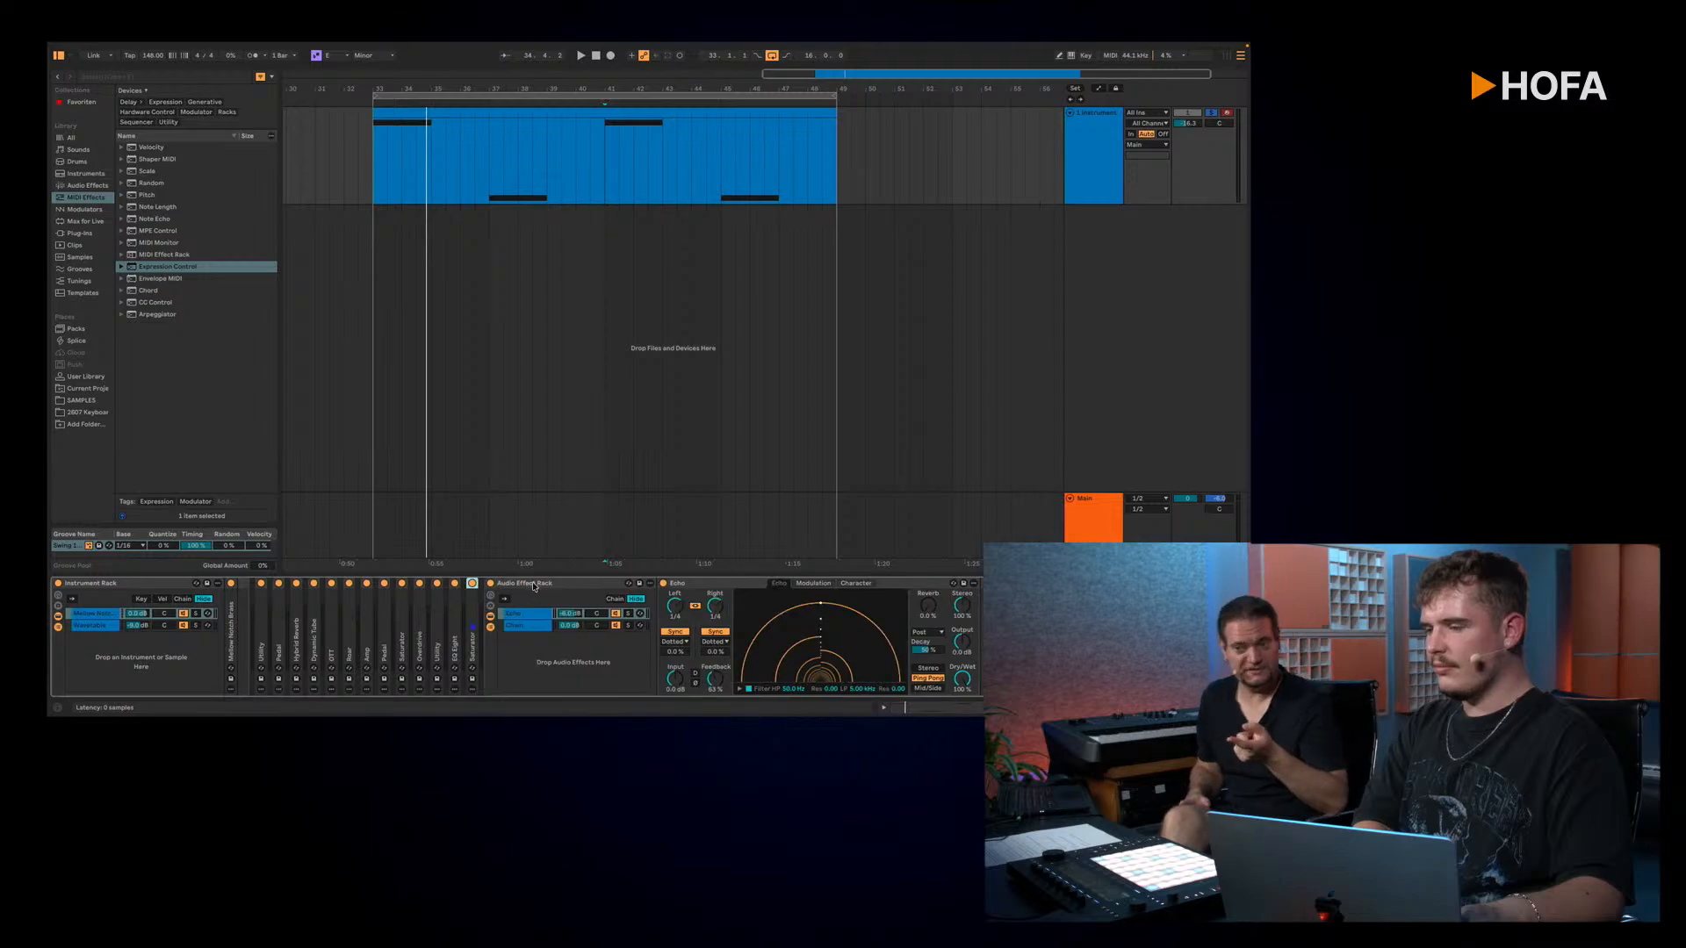
Step: Fold the Audio Effect Rack holding Echo, and leave only the Limiter at the chain's end unfolded
{"action": "double_click", "coordinate": [531, 586]}
{"action": "double_click", "coordinate": [546, 584]}
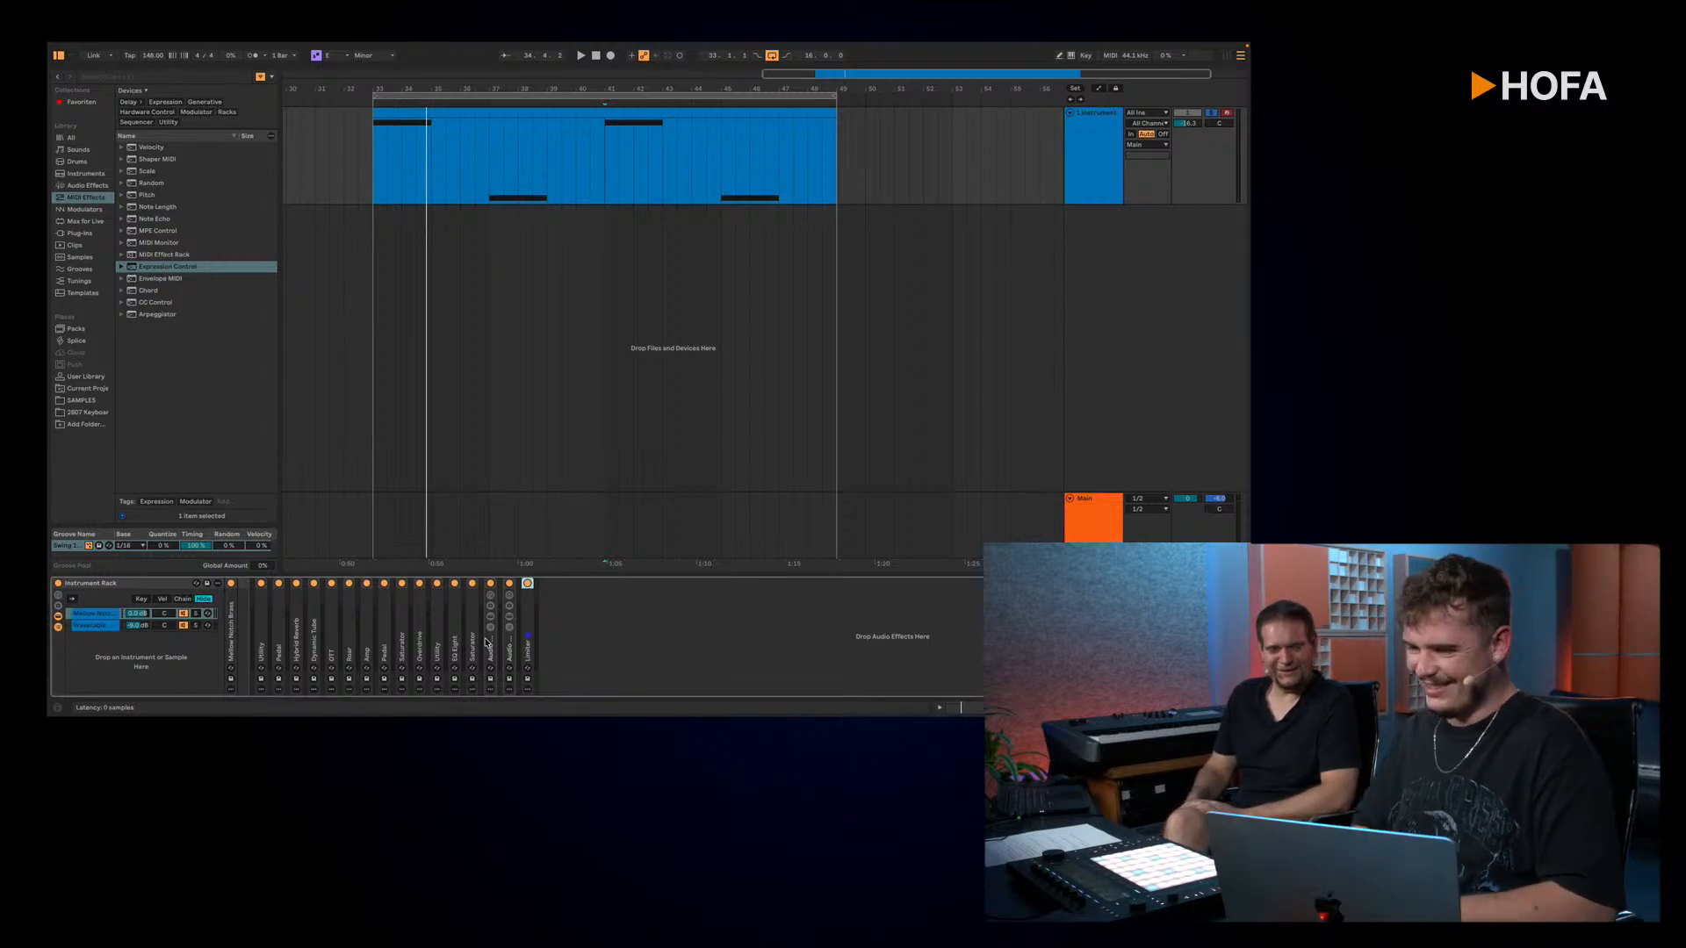
{"action": "double_click", "coordinate": [530, 646]}
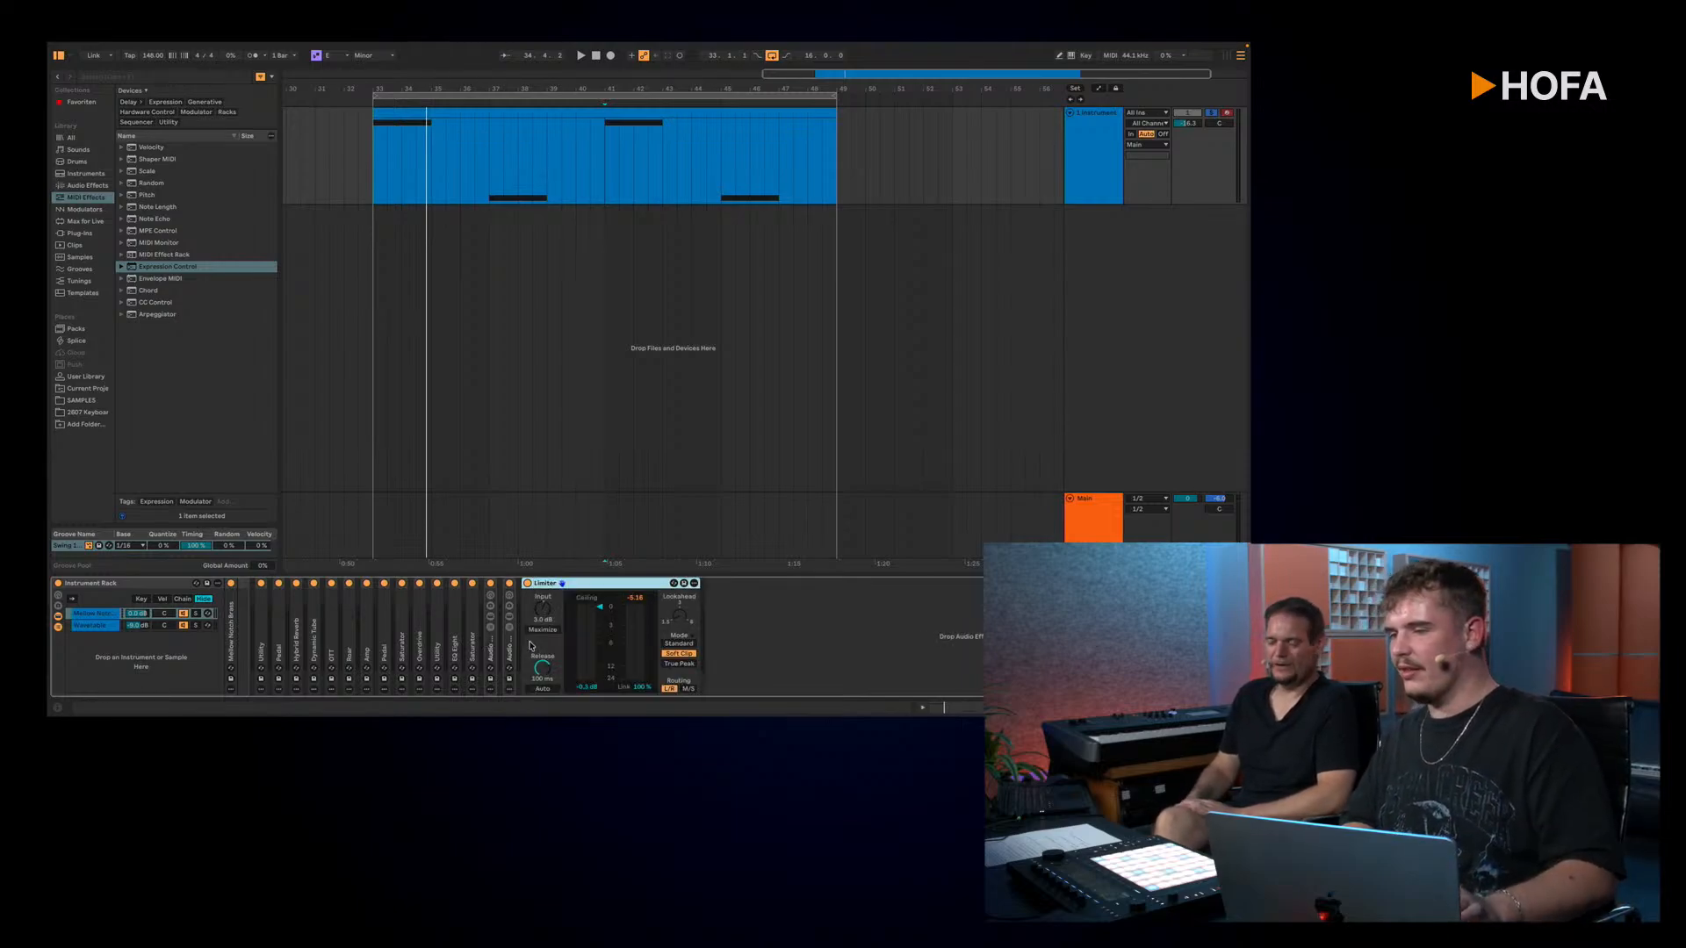